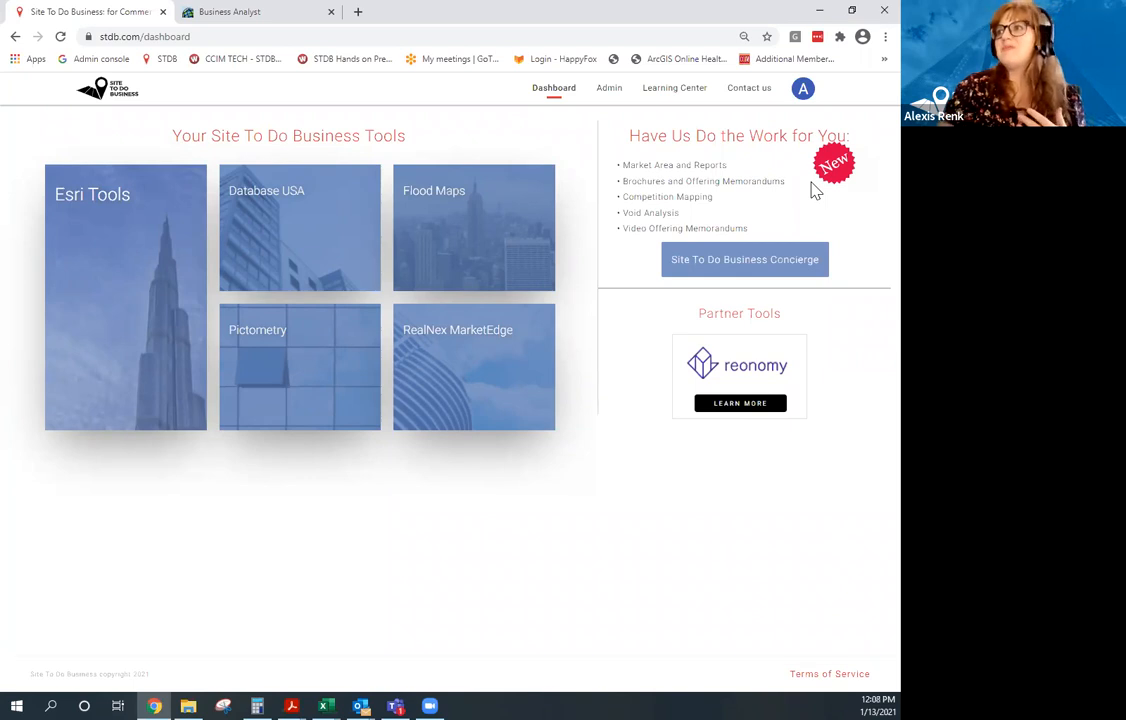
# Open the Concierge services request form and scroll through it.
pyautogui.click(770, 262)
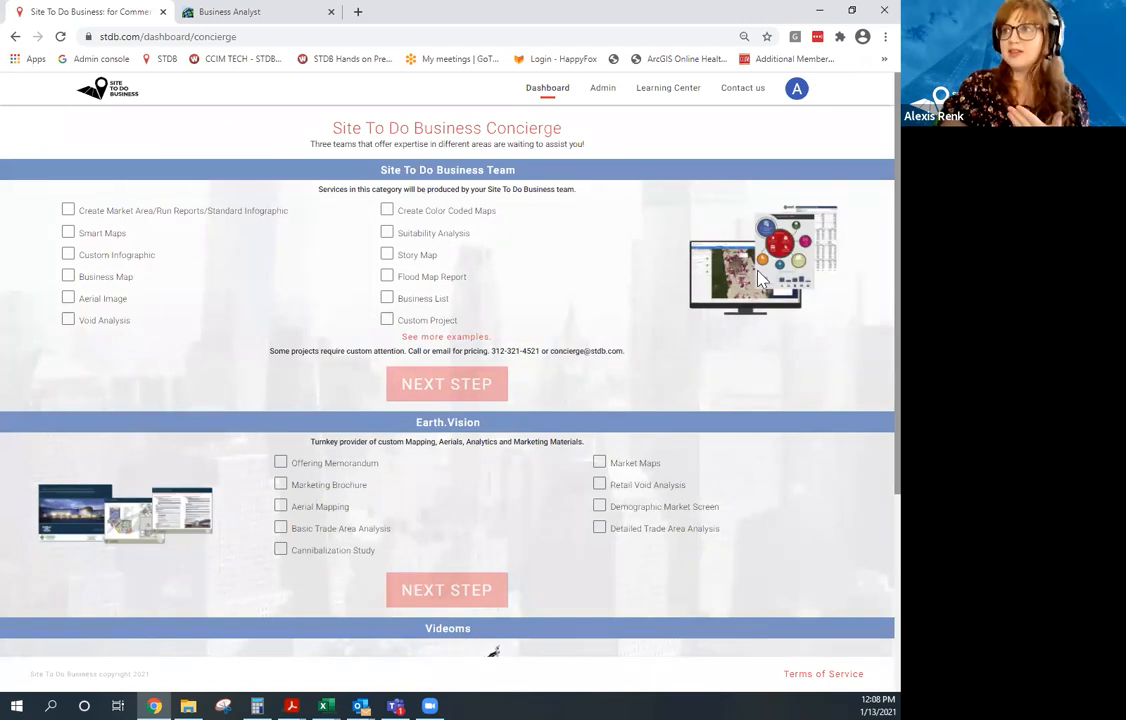
pyautogui.scroll(-2, 720, 265)
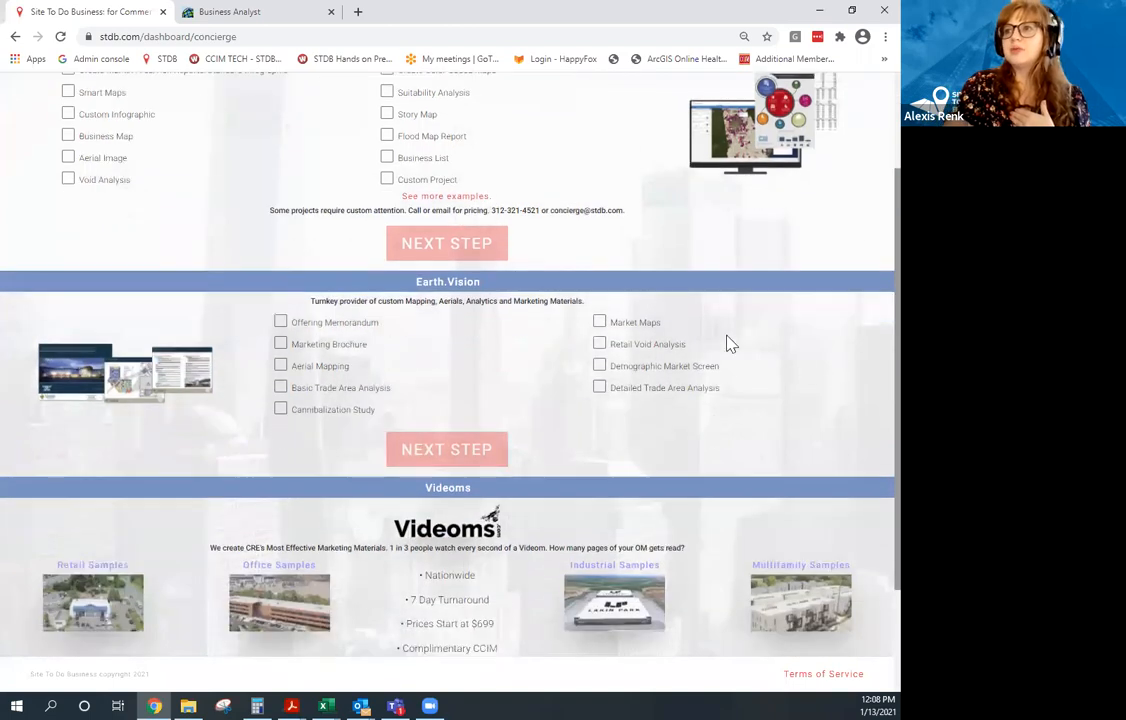
pyautogui.scroll(-1, 465, 397)
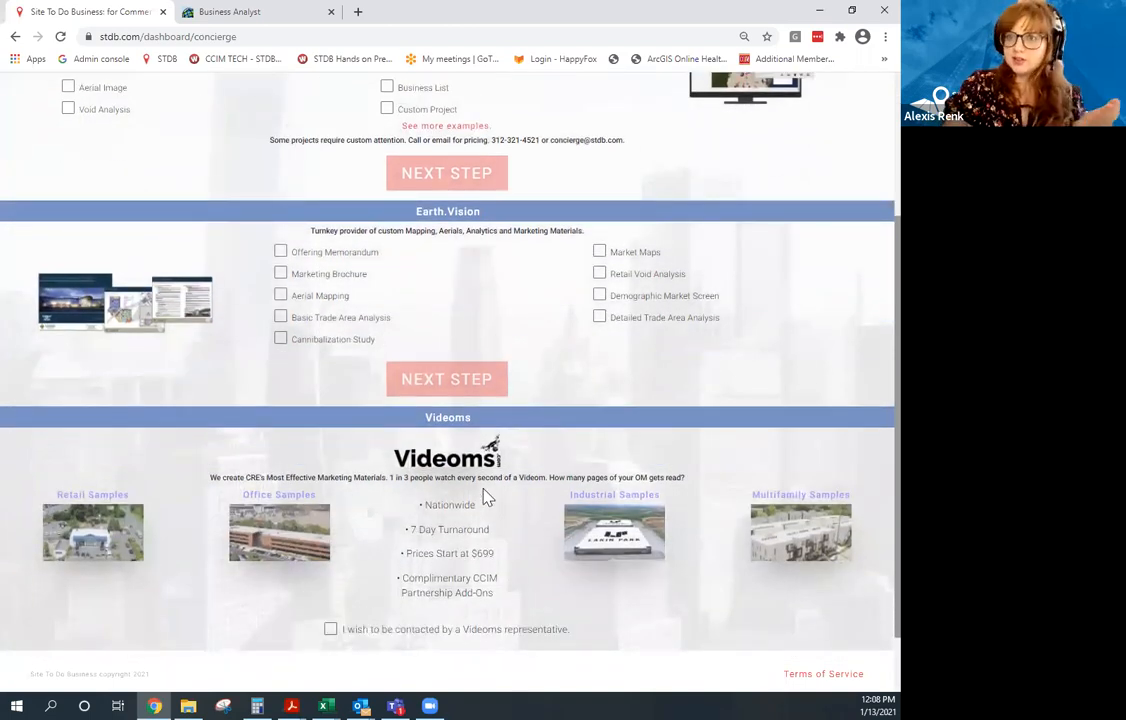
pyautogui.scroll(1, 505, 450)
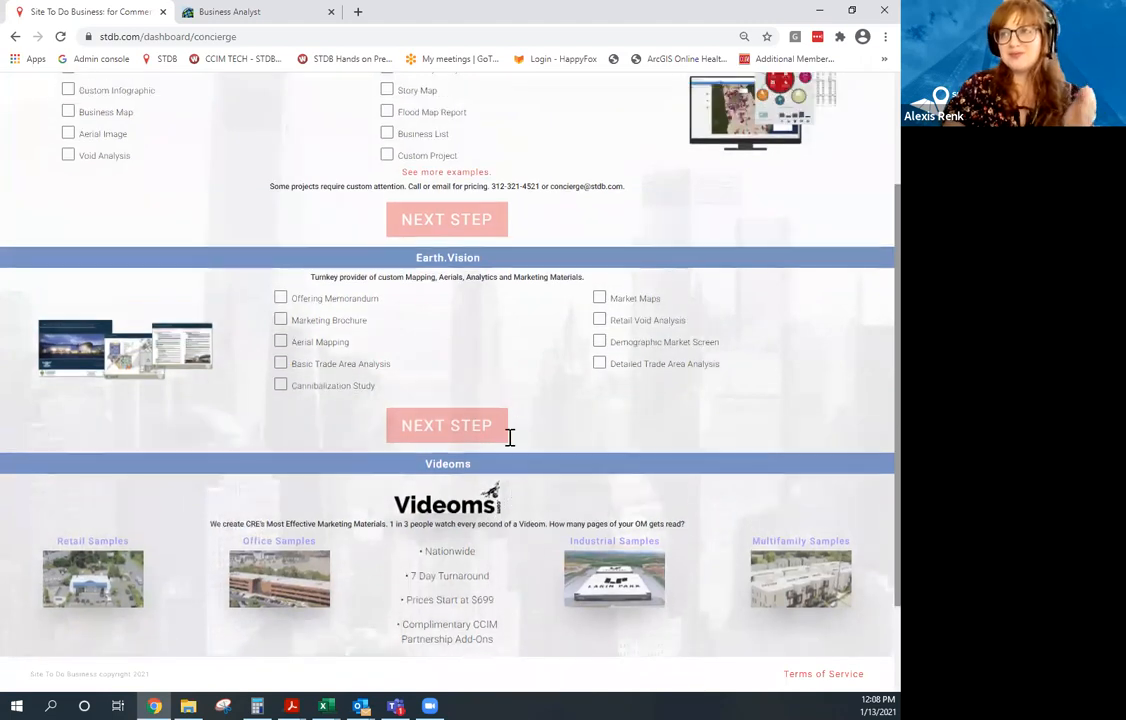
pyautogui.scroll(3, 480, 400)
# Return to the tools dashboard via the STDB home page and open the Learning Center.
pyautogui.click(125, 100)
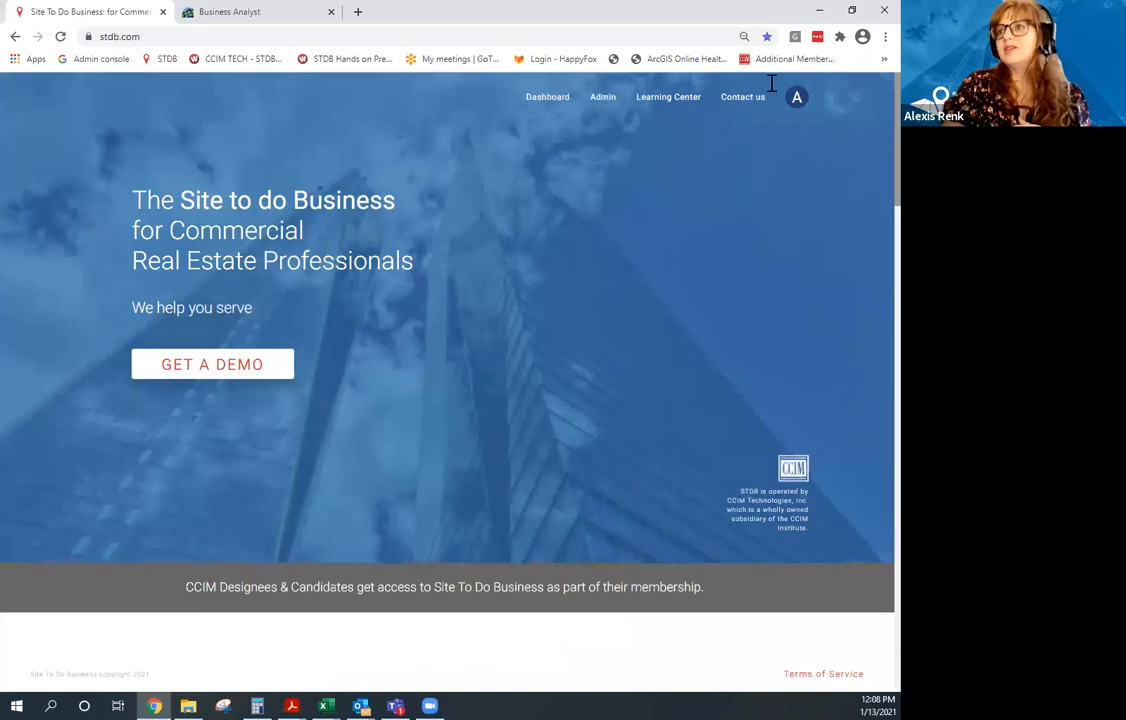
pyautogui.click(552, 100)
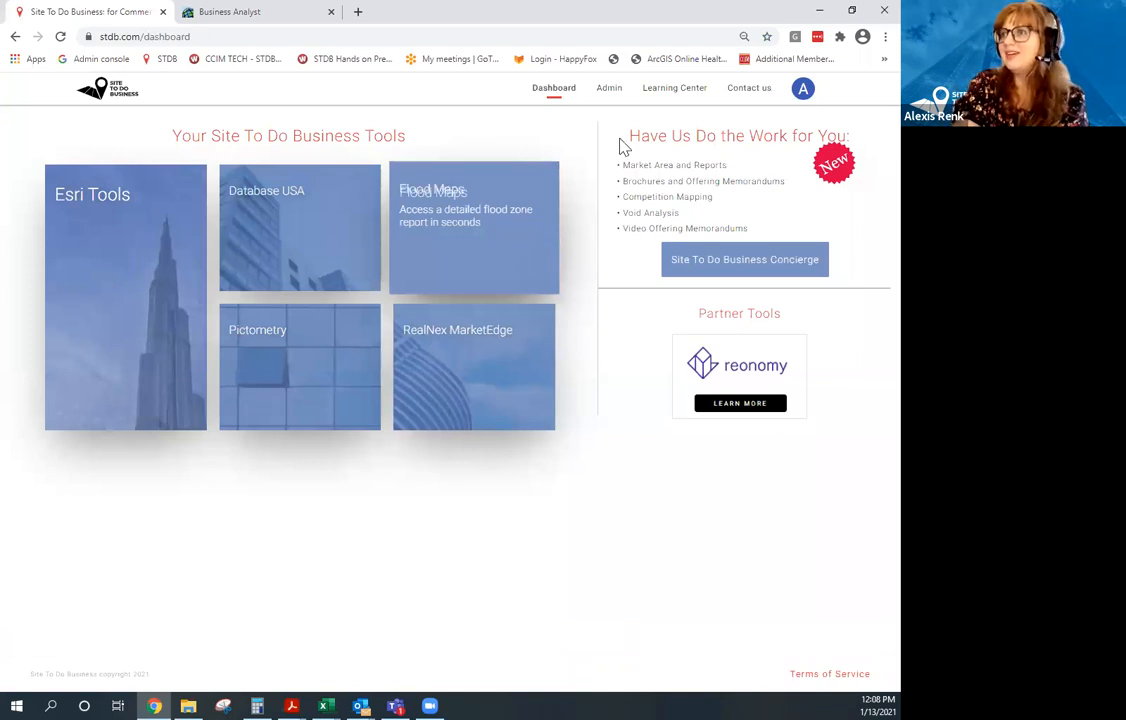
pyautogui.click(692, 100)
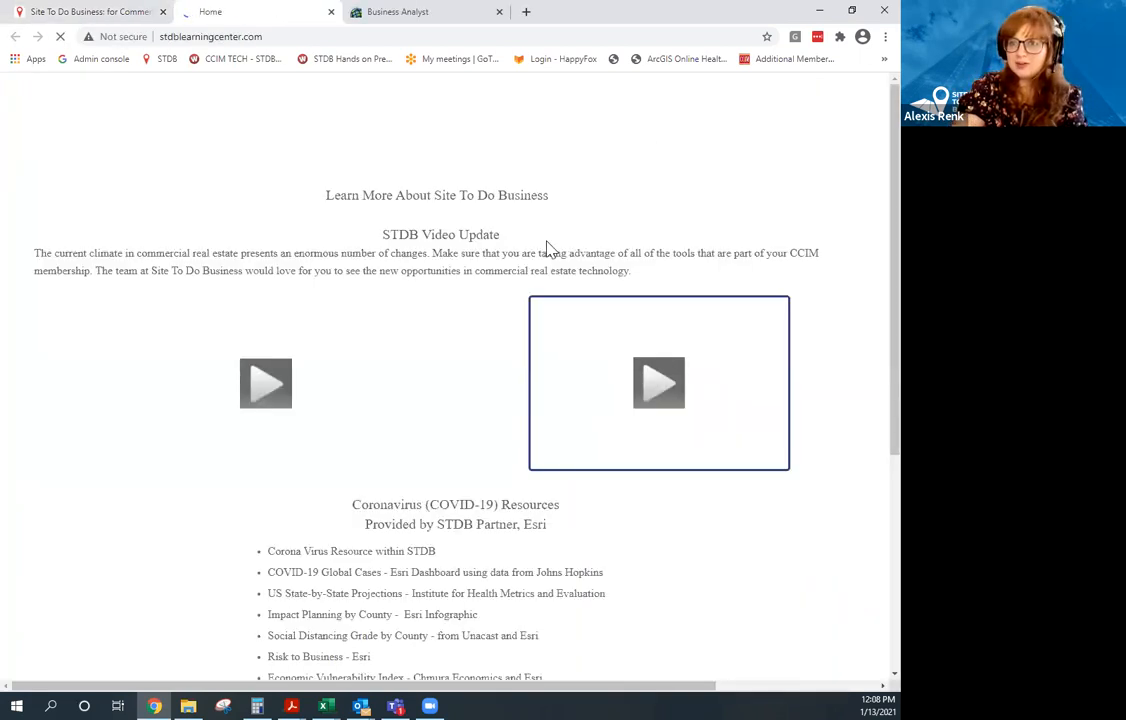
# View the Contact Us and How Do I pages, then scroll through the Webinars list.
pyautogui.click(705, 121)
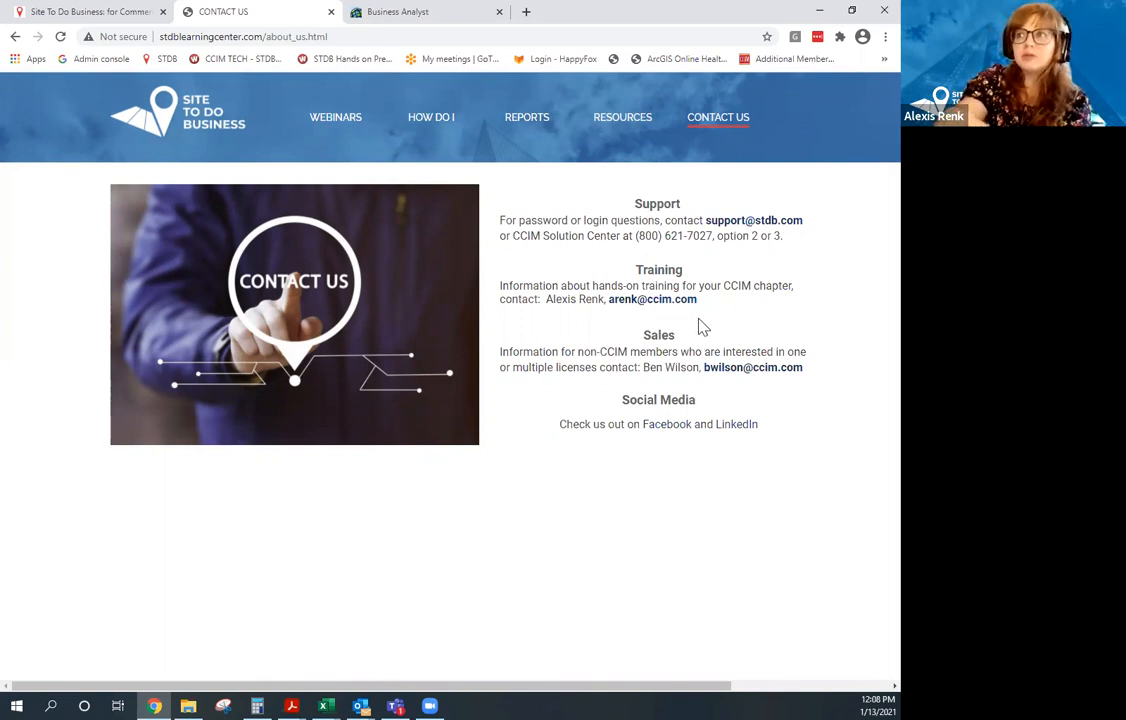
pyautogui.click(438, 130)
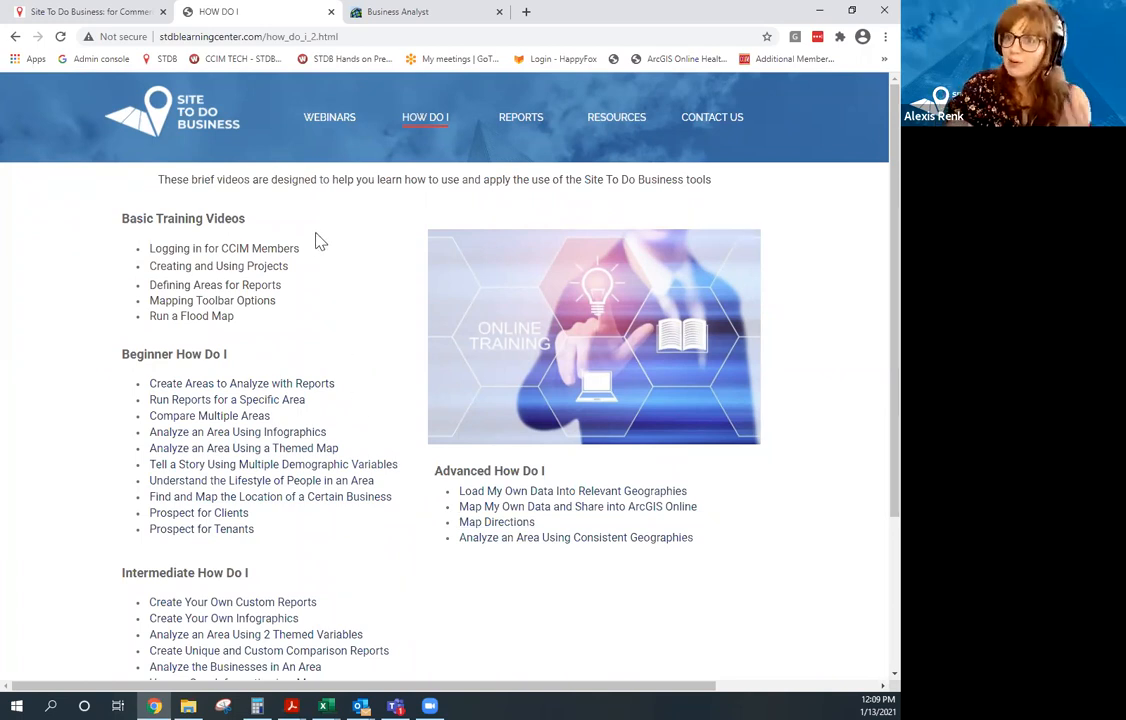
pyautogui.click(340, 124)
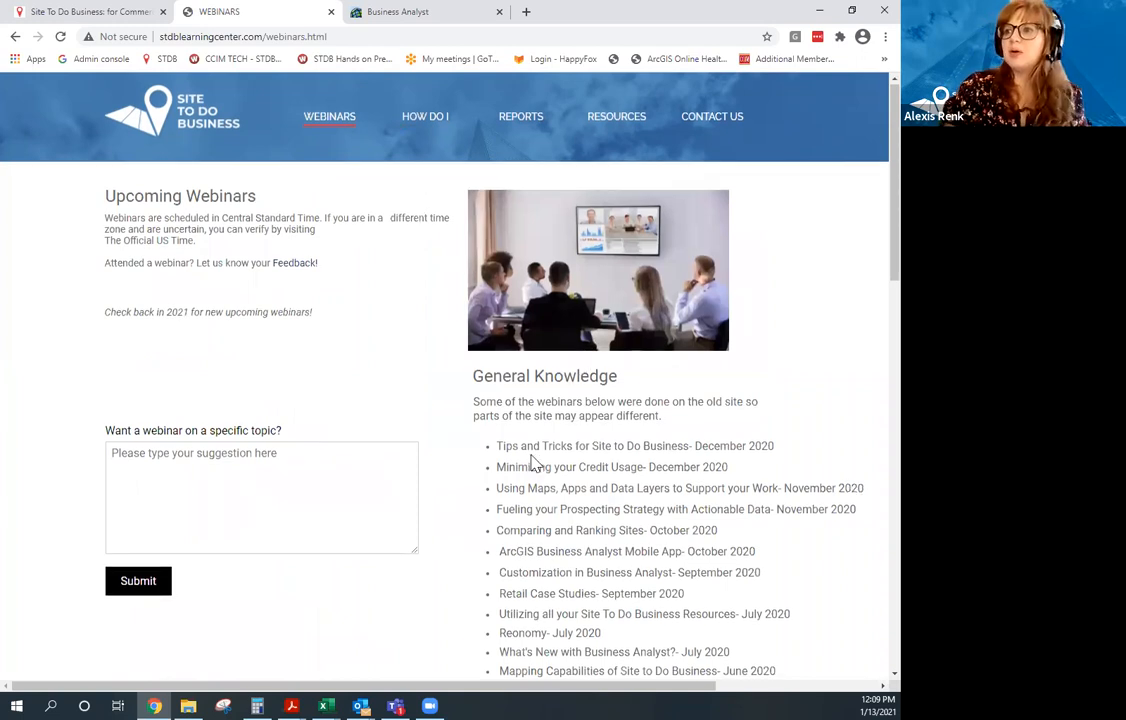
pyautogui.scroll(-2, 529, 465)
pyautogui.scroll(-3, 556, 356)
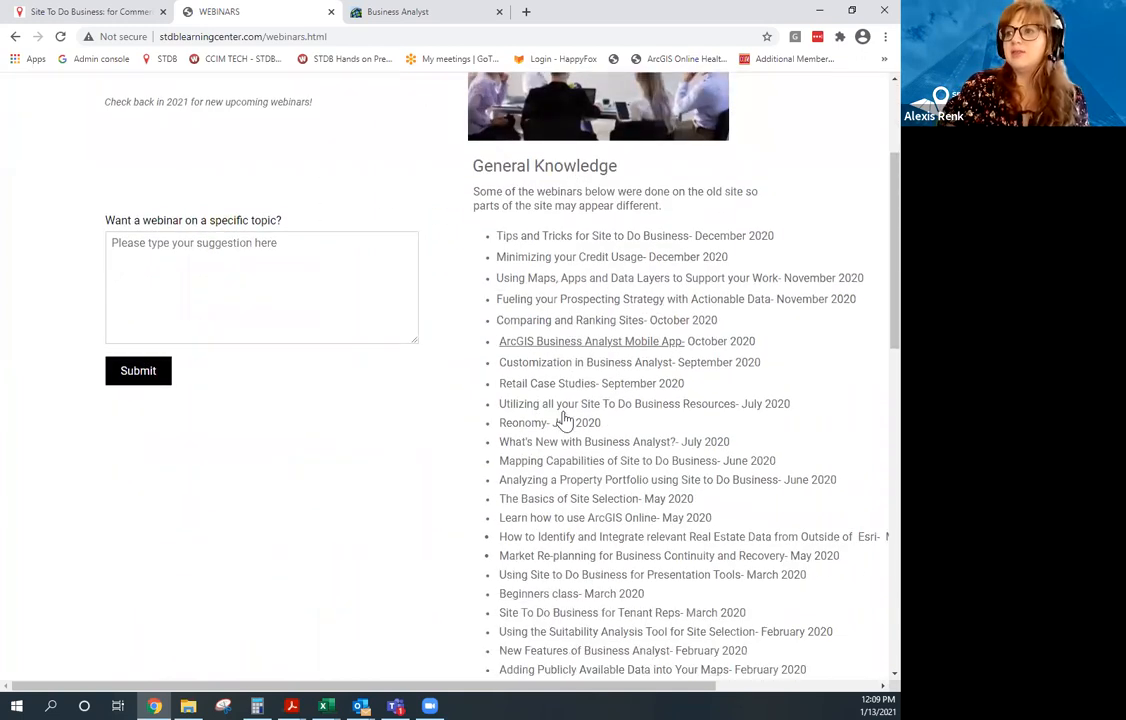
pyautogui.scroll(-1, 560, 460)
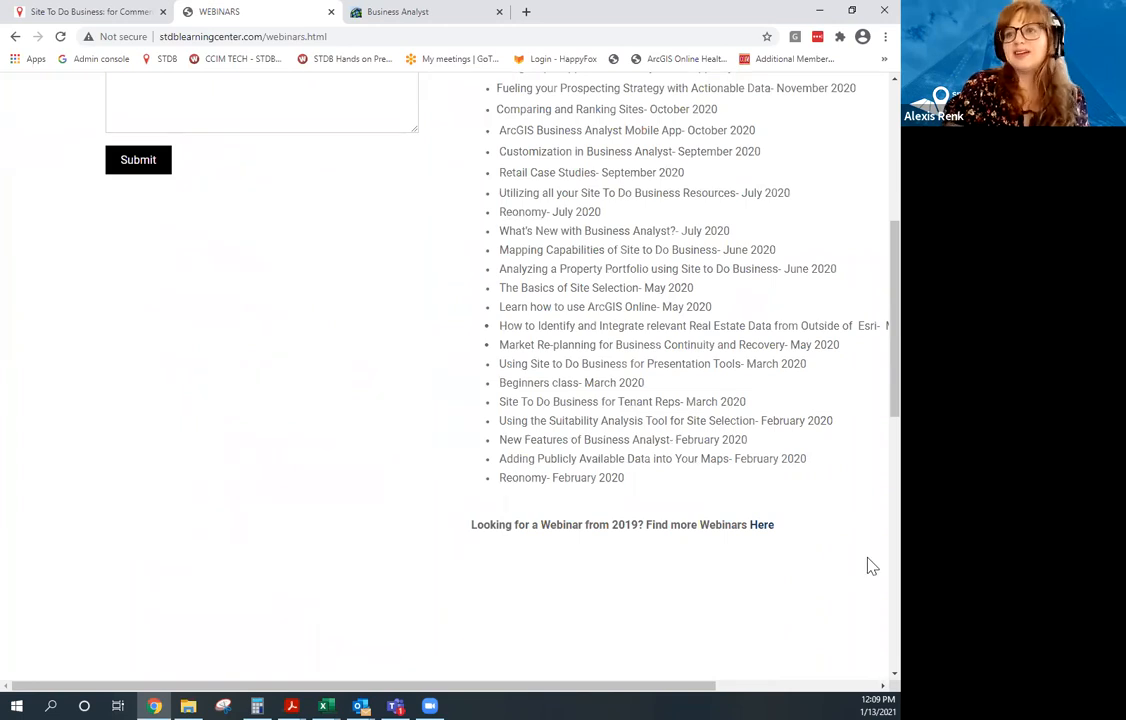
pyautogui.scroll(3, 715, 477)
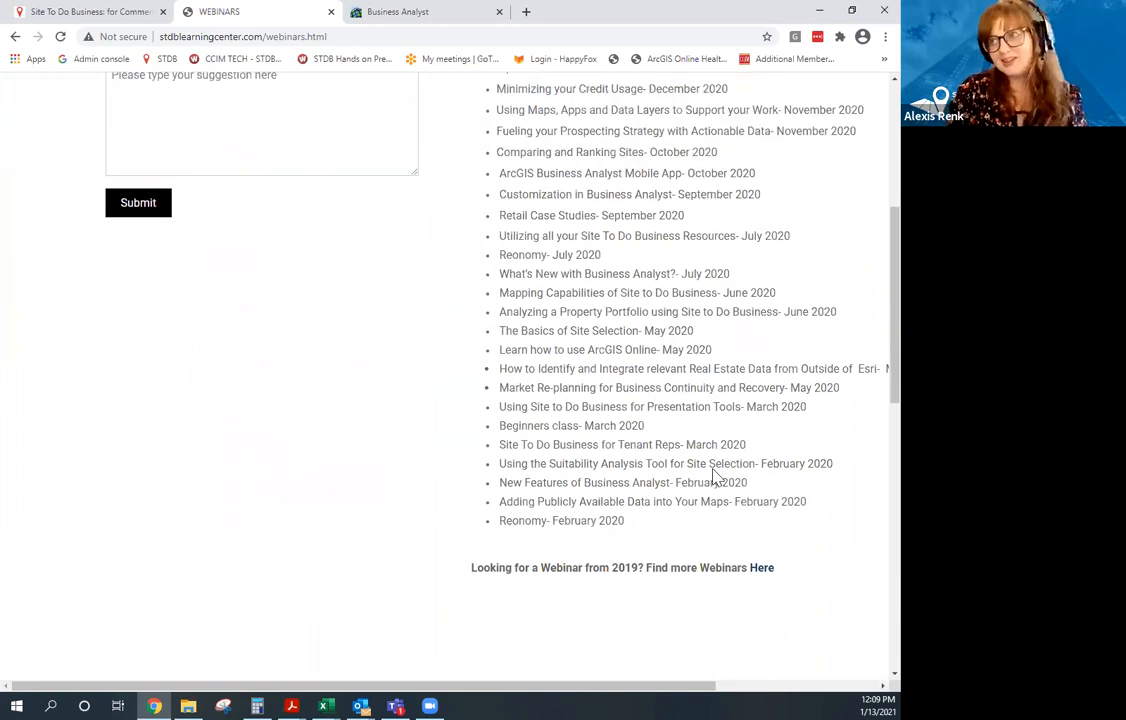
pyautogui.scroll(2, 708, 452)
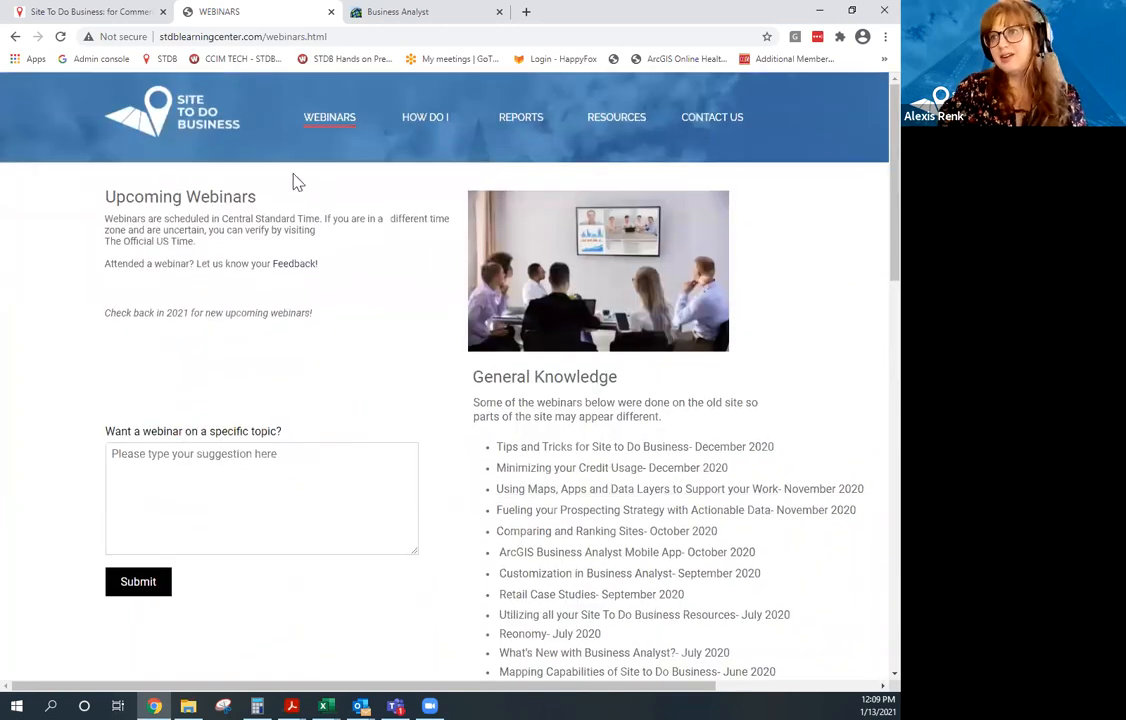
# Close the Learning Center, launch Business Analyst from Esri Tools, and close the duplicate tab.
pyautogui.click(331, 12)
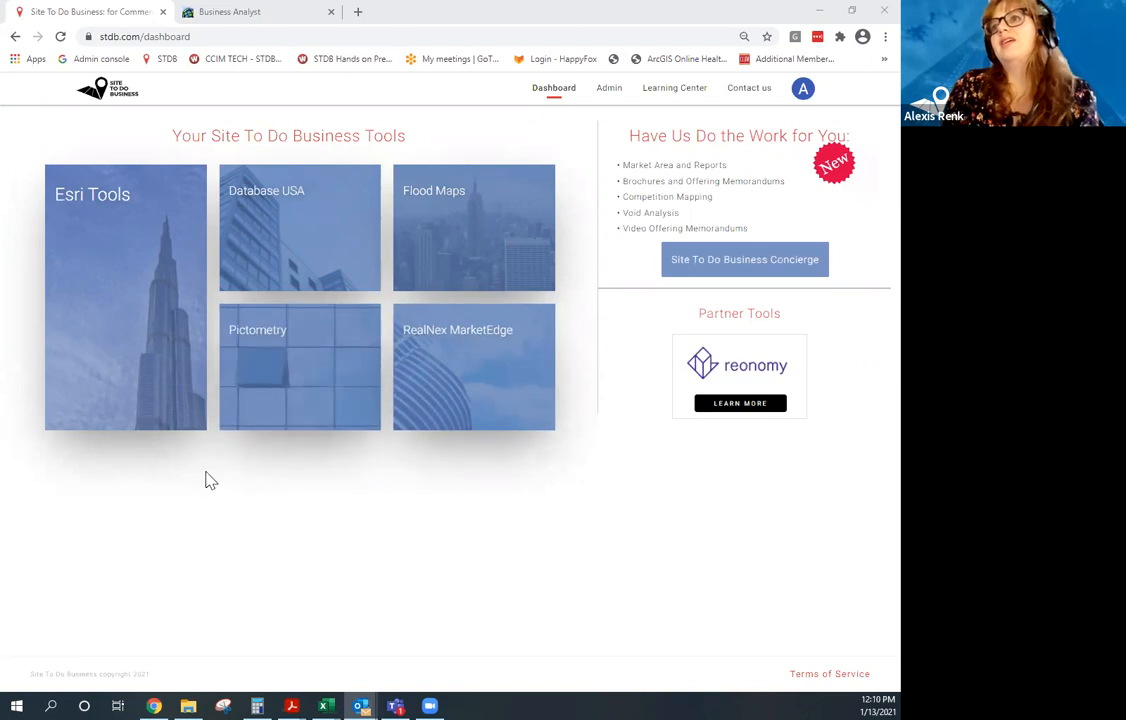
pyautogui.moveTo(126, 334)
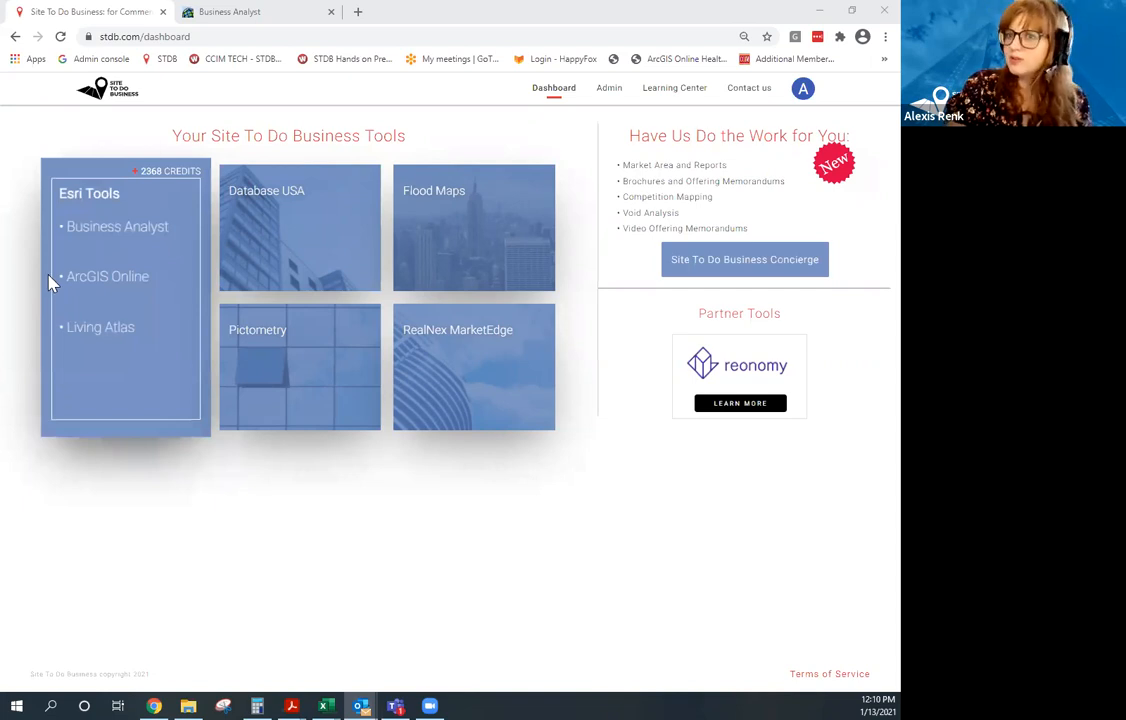
pyautogui.click(145, 242)
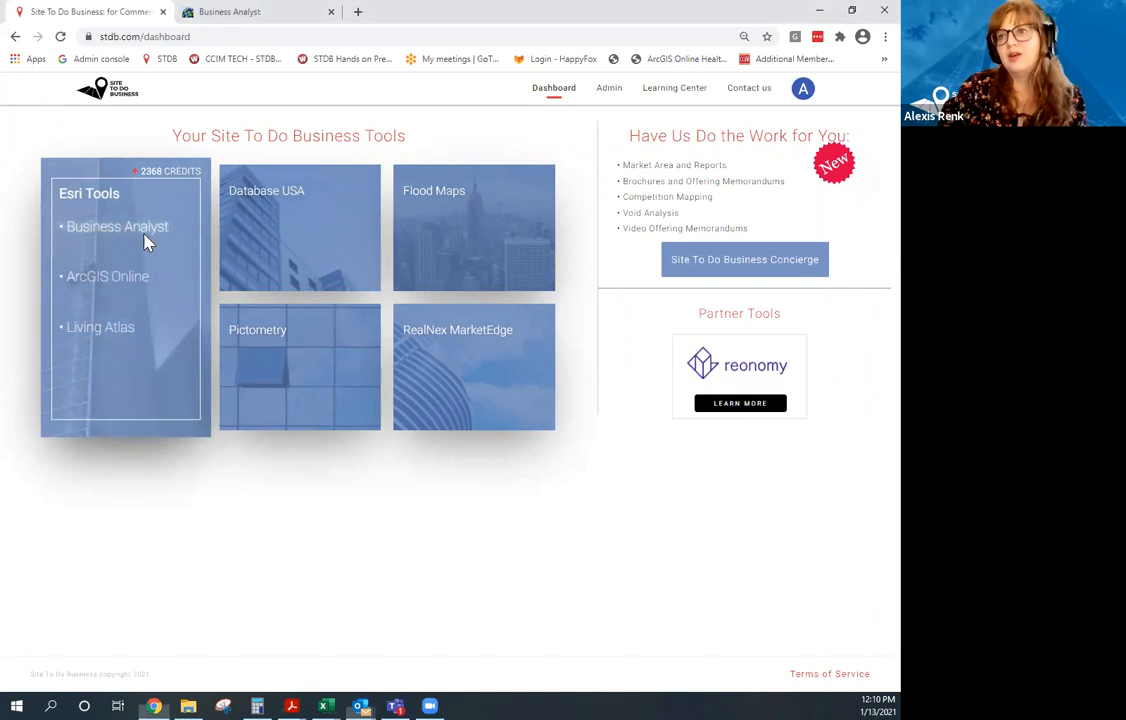
pyautogui.click(331, 12)
# Switch to the Business Analyst session, zoom out, and return to the Maps view via Home.
pyautogui.click(232, 17)
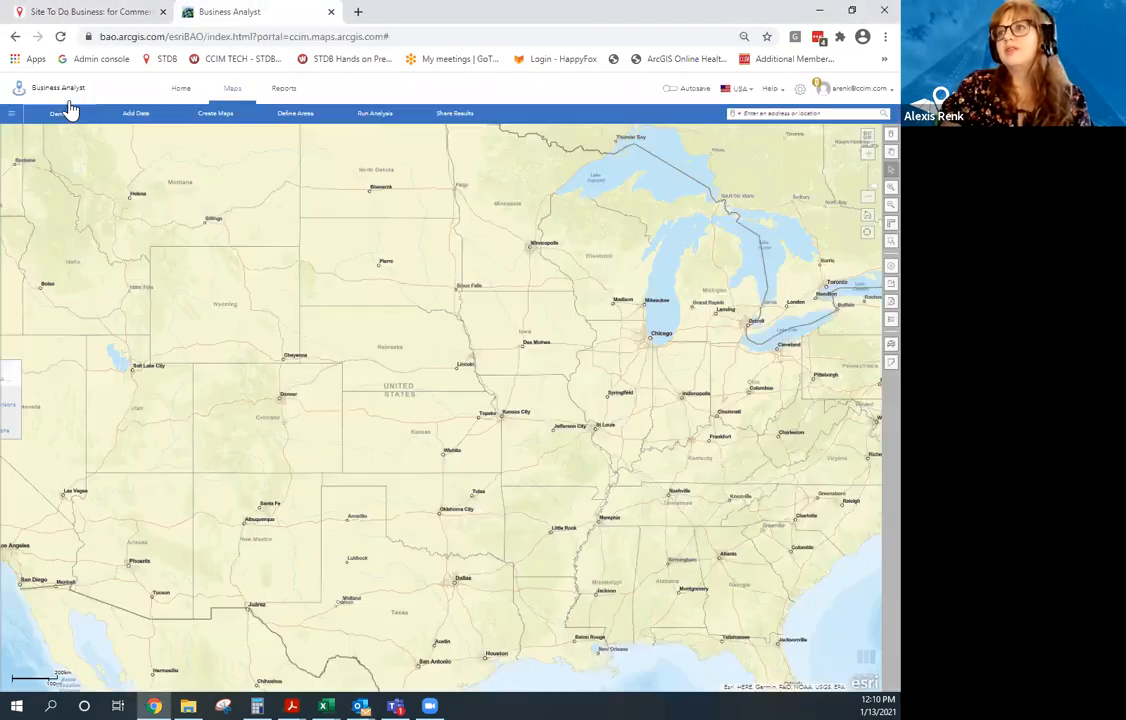
pyautogui.scroll(-1, 179, 275)
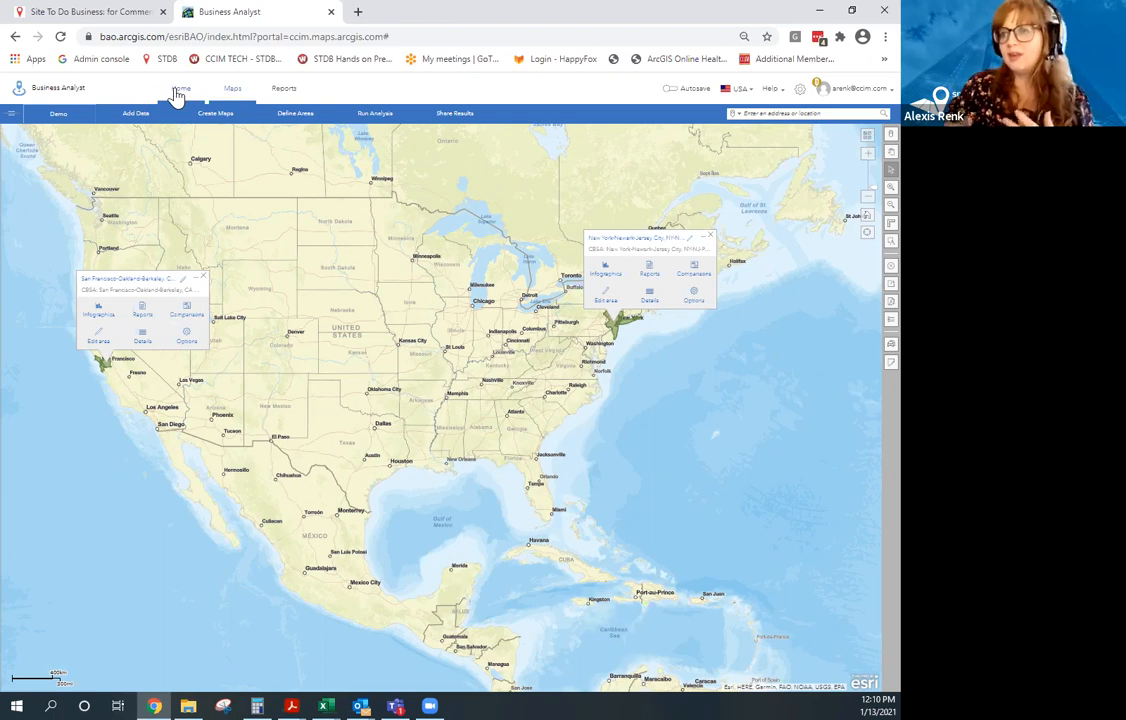
pyautogui.click(180, 90)
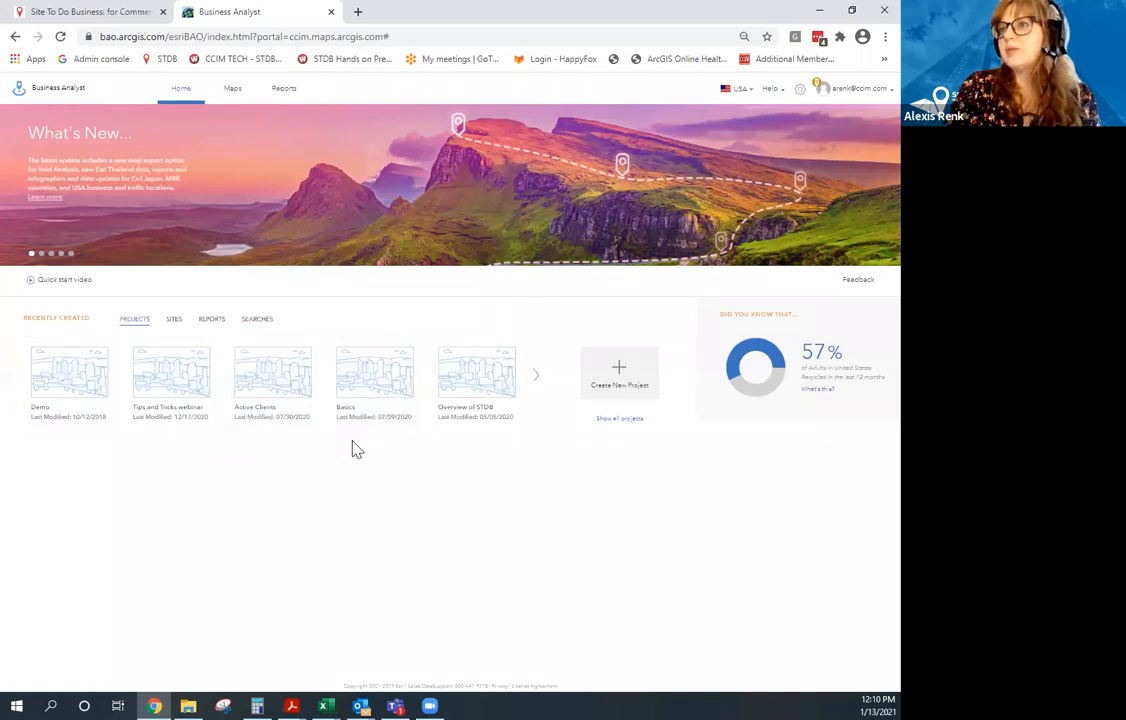
pyautogui.click(233, 92)
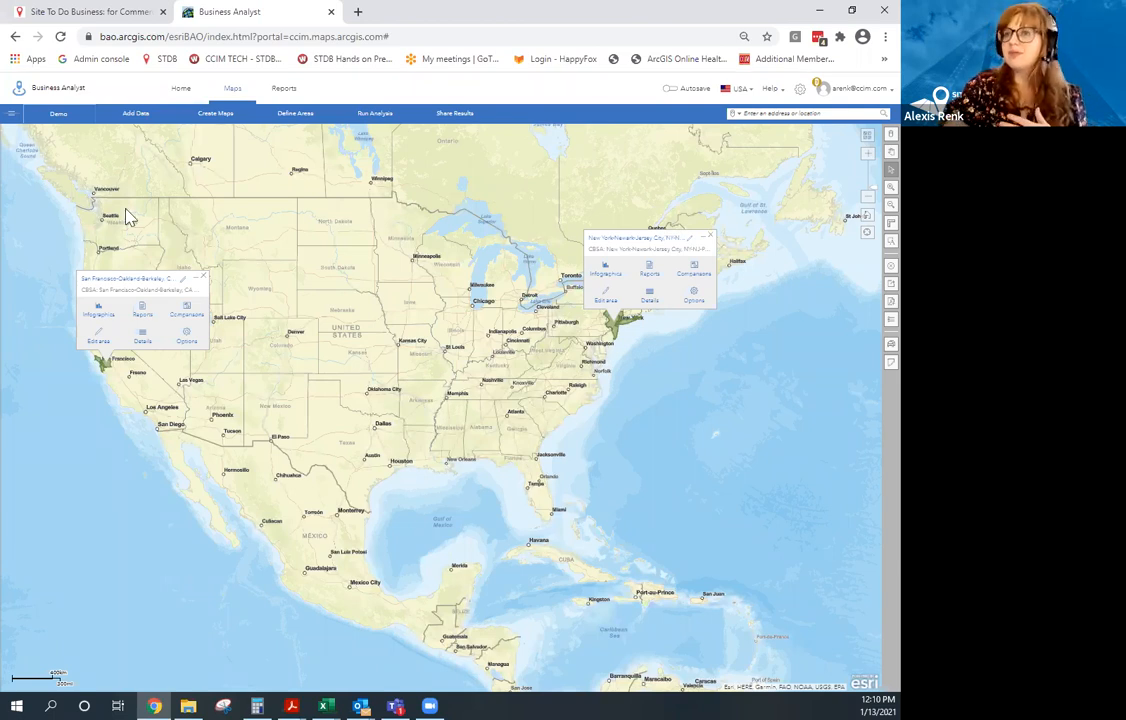
# Review the Demo project list, close it, and open the account options.
pyautogui.click(59, 114)
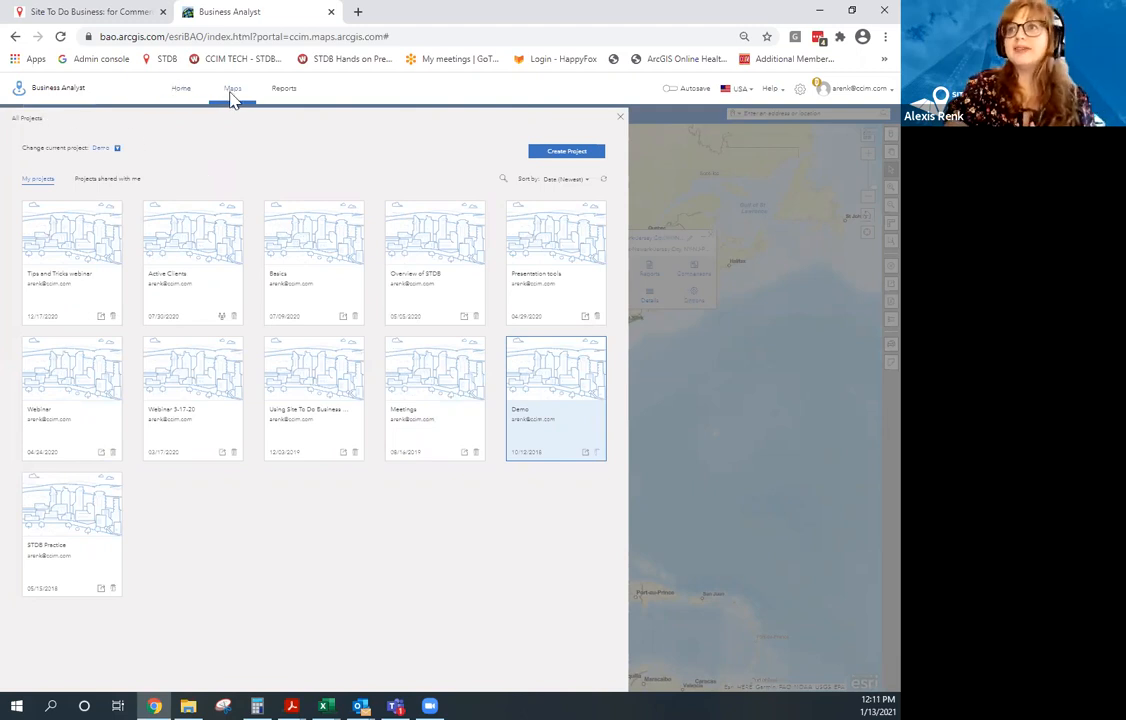
pyautogui.click(620, 117)
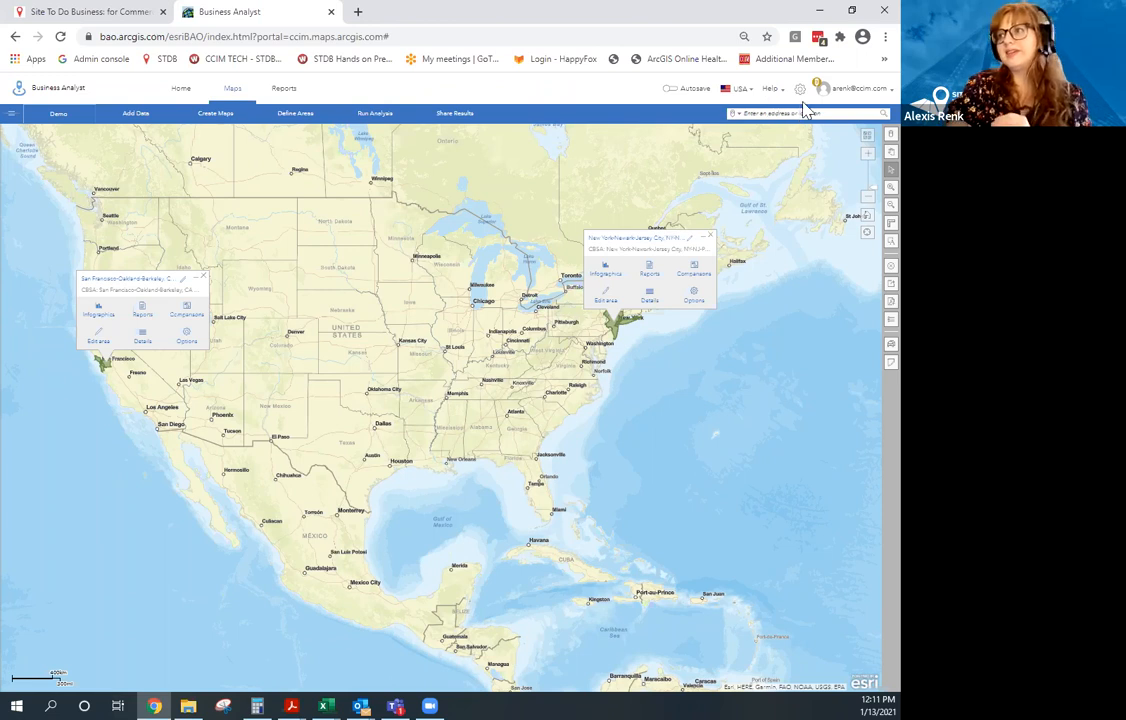
pyautogui.click(876, 97)
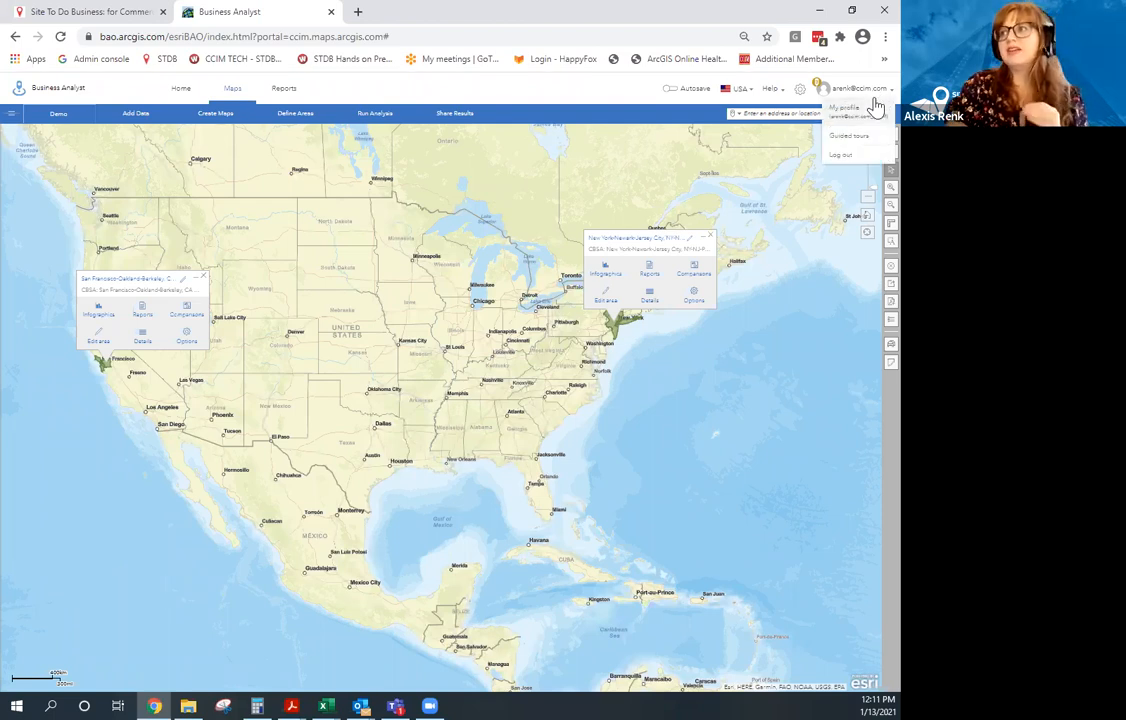
pyautogui.click(866, 135)
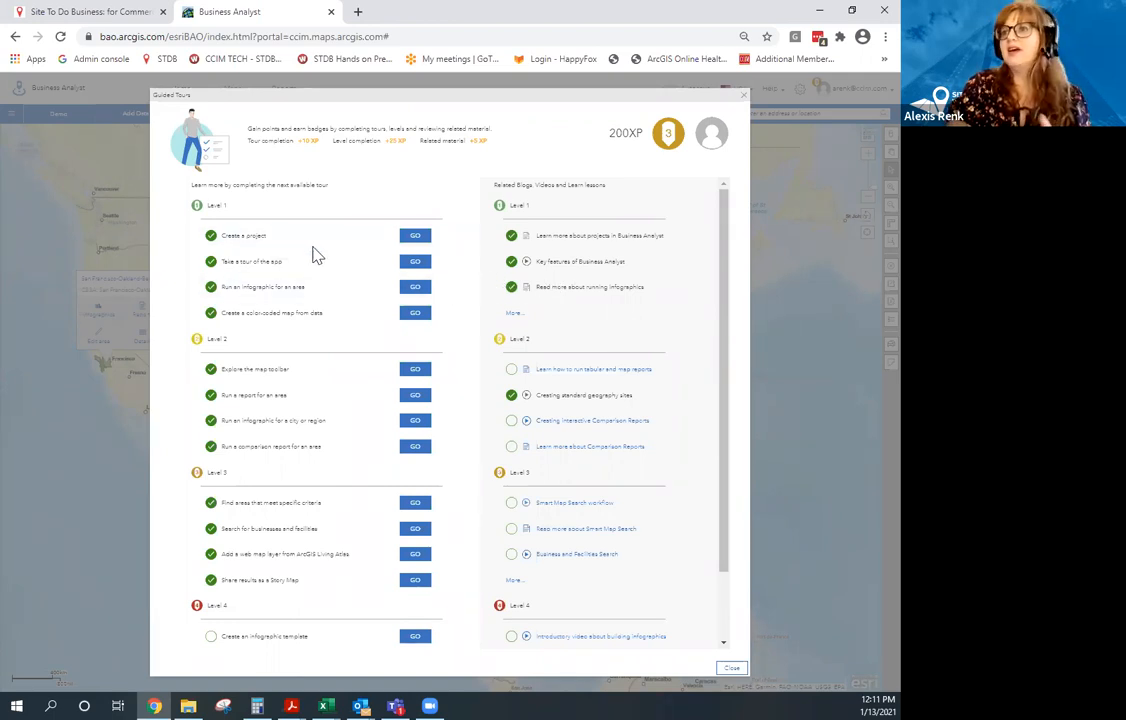
pyautogui.scroll(-2, 300, 290)
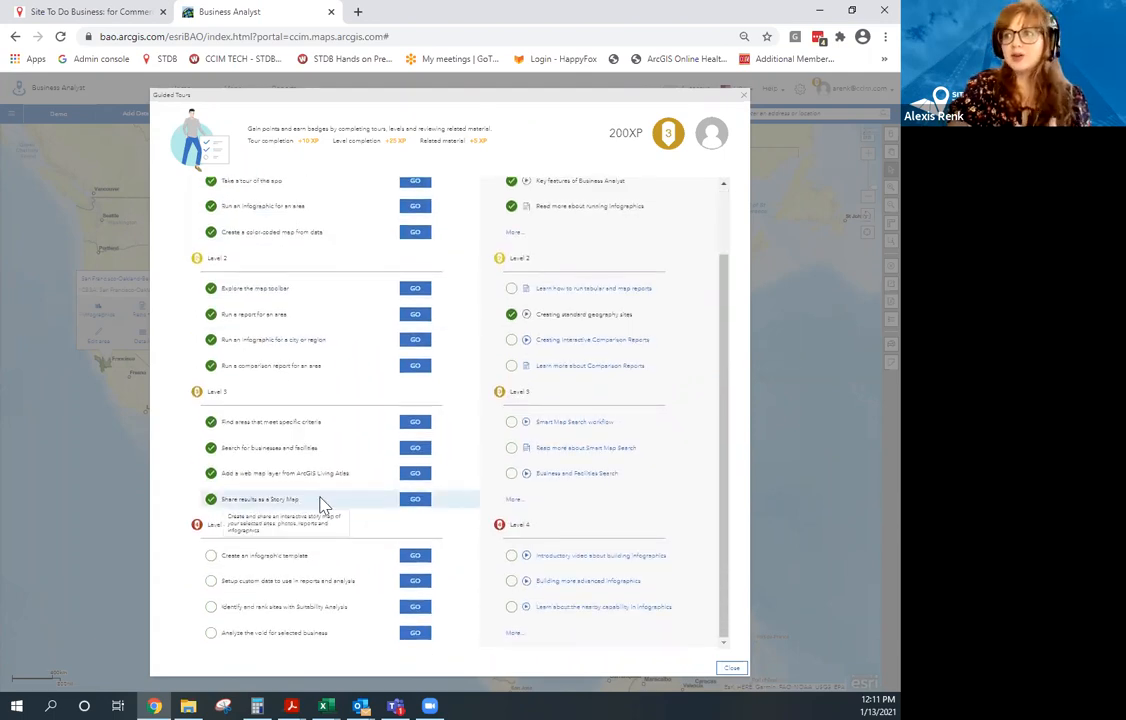
pyautogui.scroll(2, 455, 418)
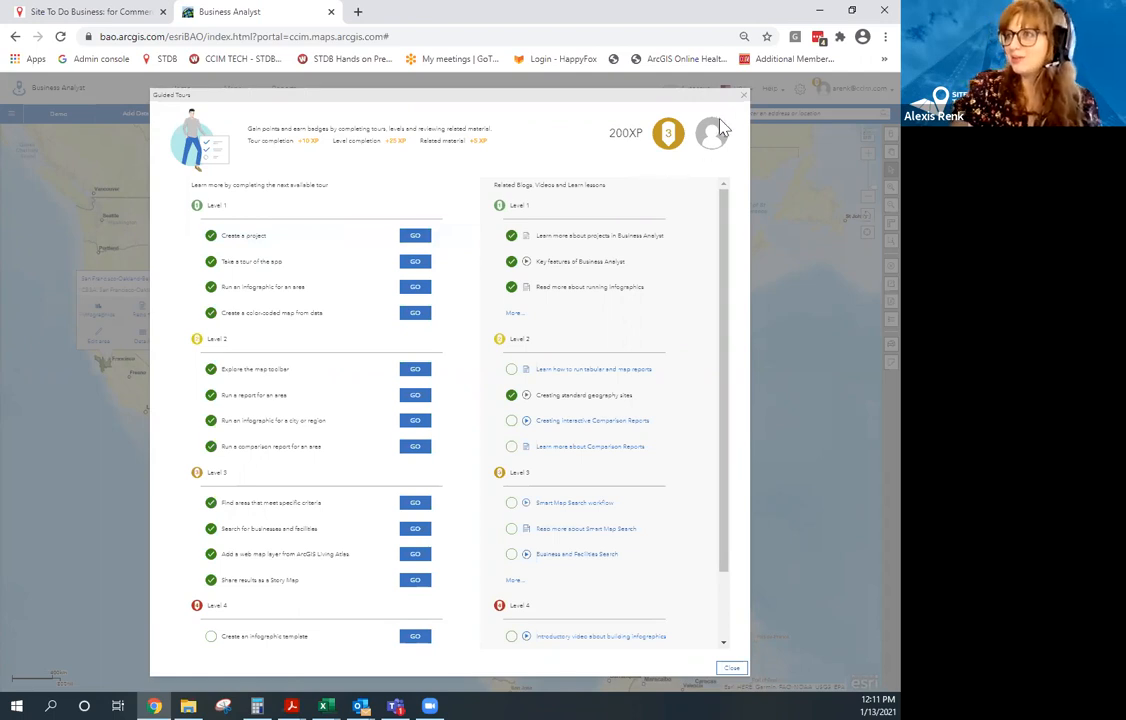
pyautogui.click(742, 104)
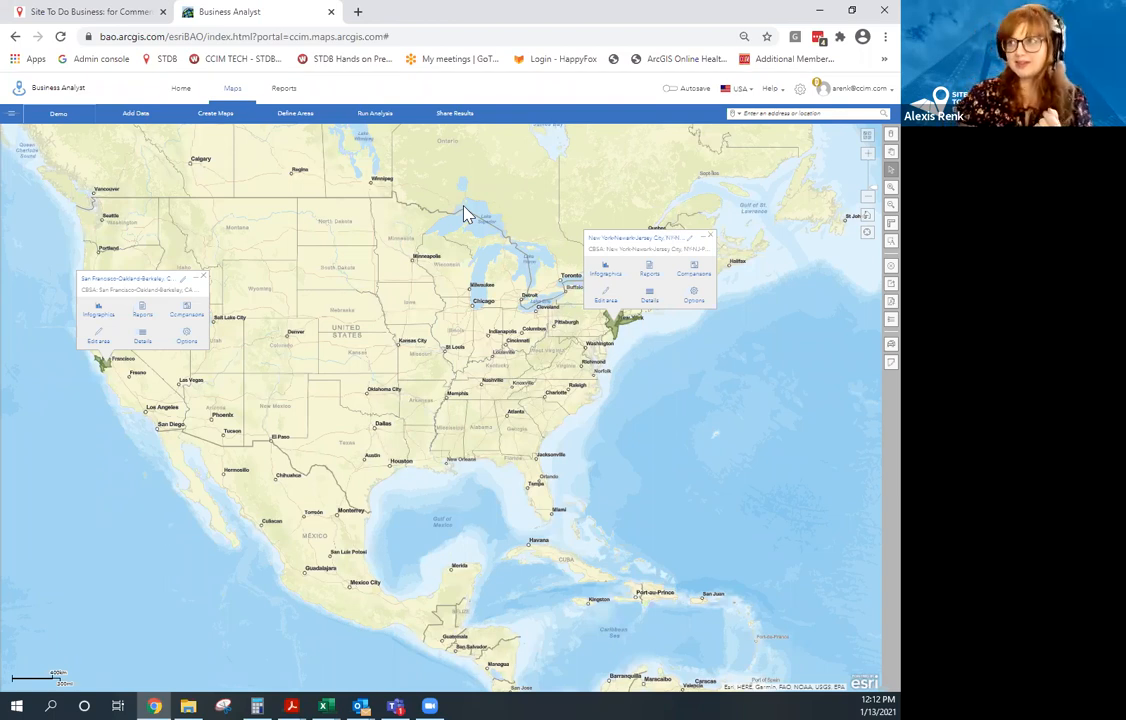
# Clear both the San Francisco and New York CBSA sites with Clear Map set to All.
pyautogui.click(874, 267)
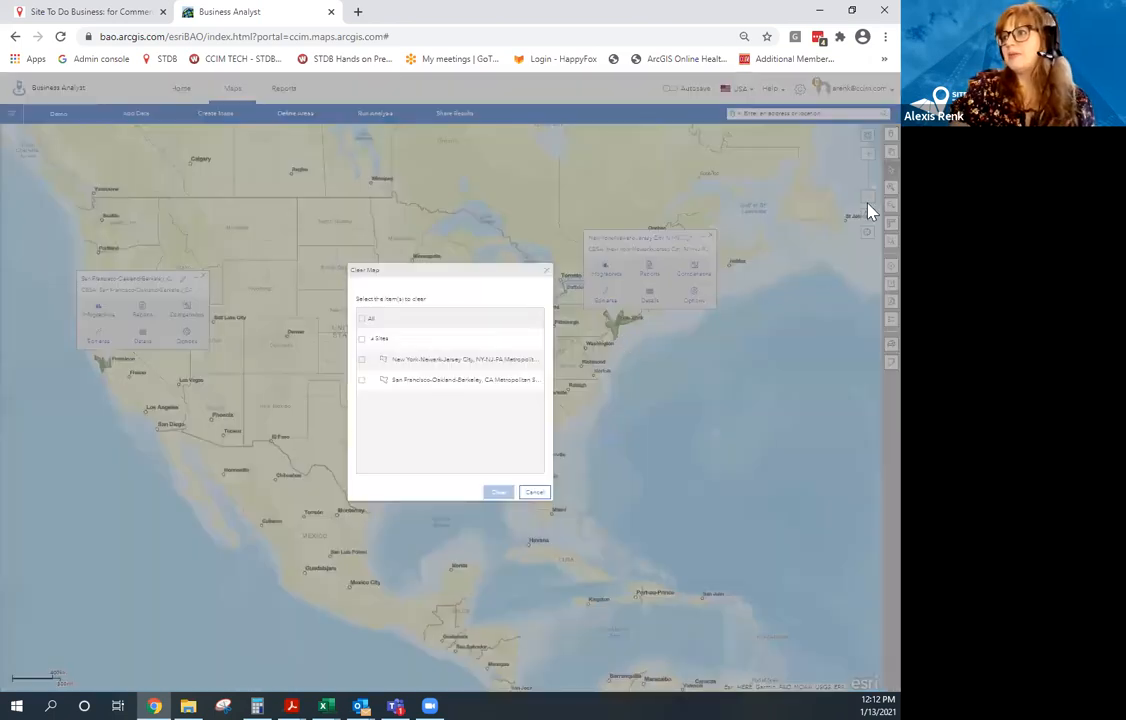
pyautogui.click(549, 279)
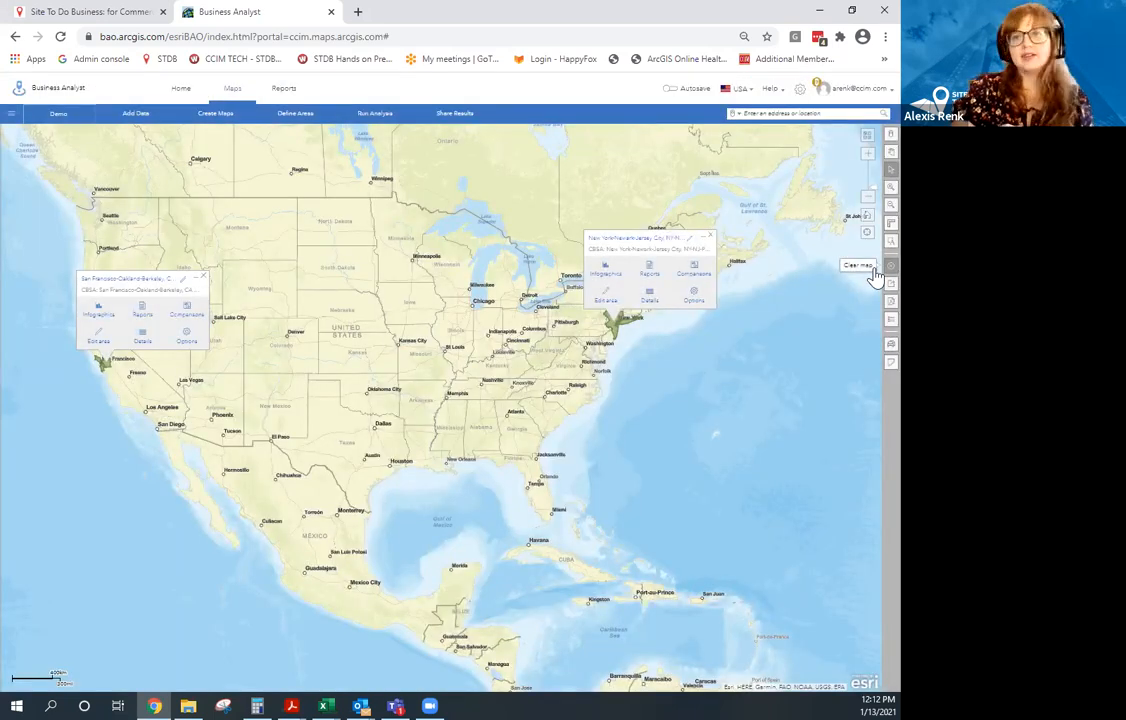
pyautogui.click(873, 270)
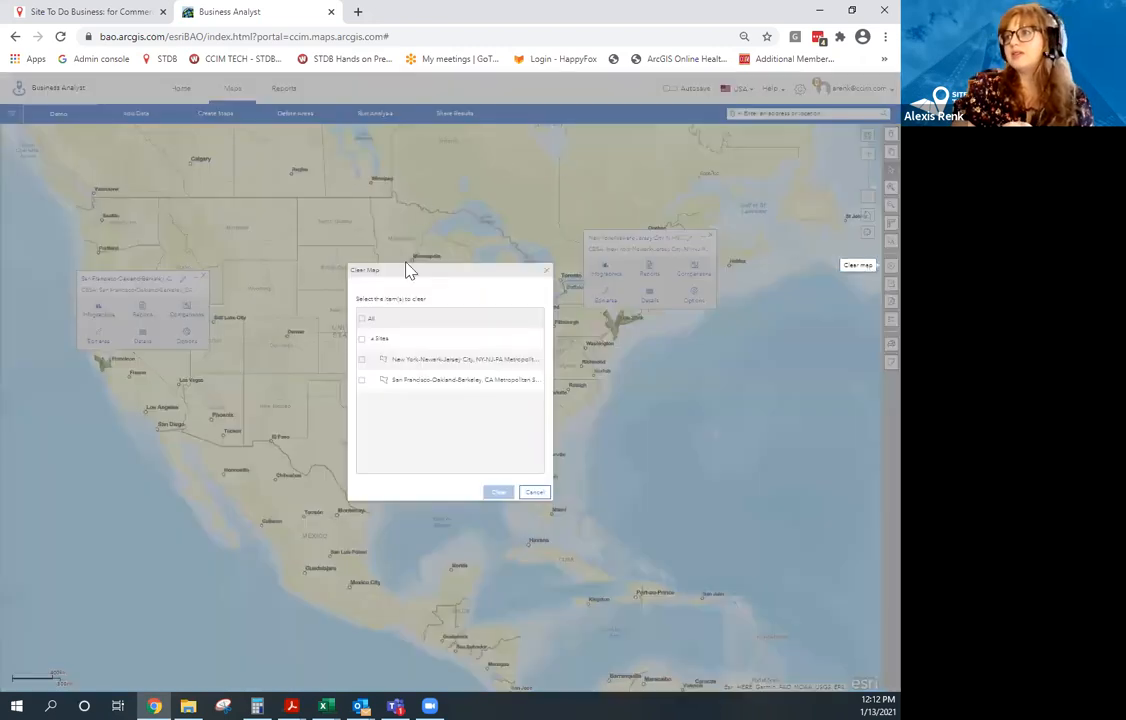
pyautogui.click(363, 320)
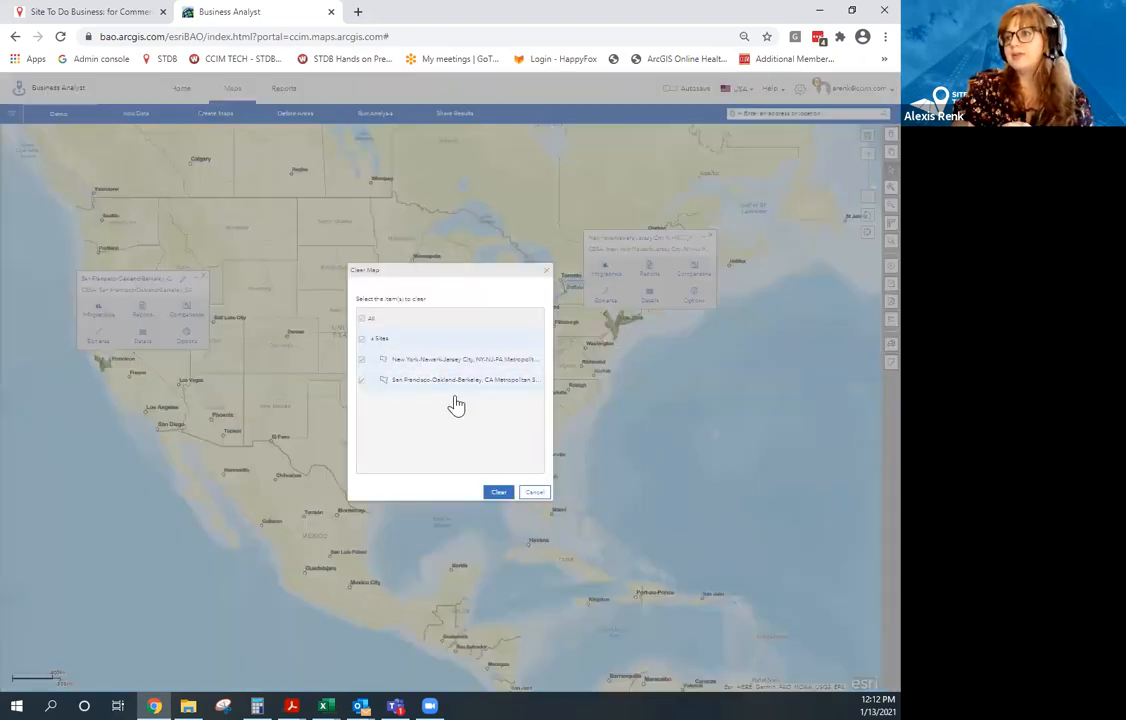
pyautogui.click(498, 493)
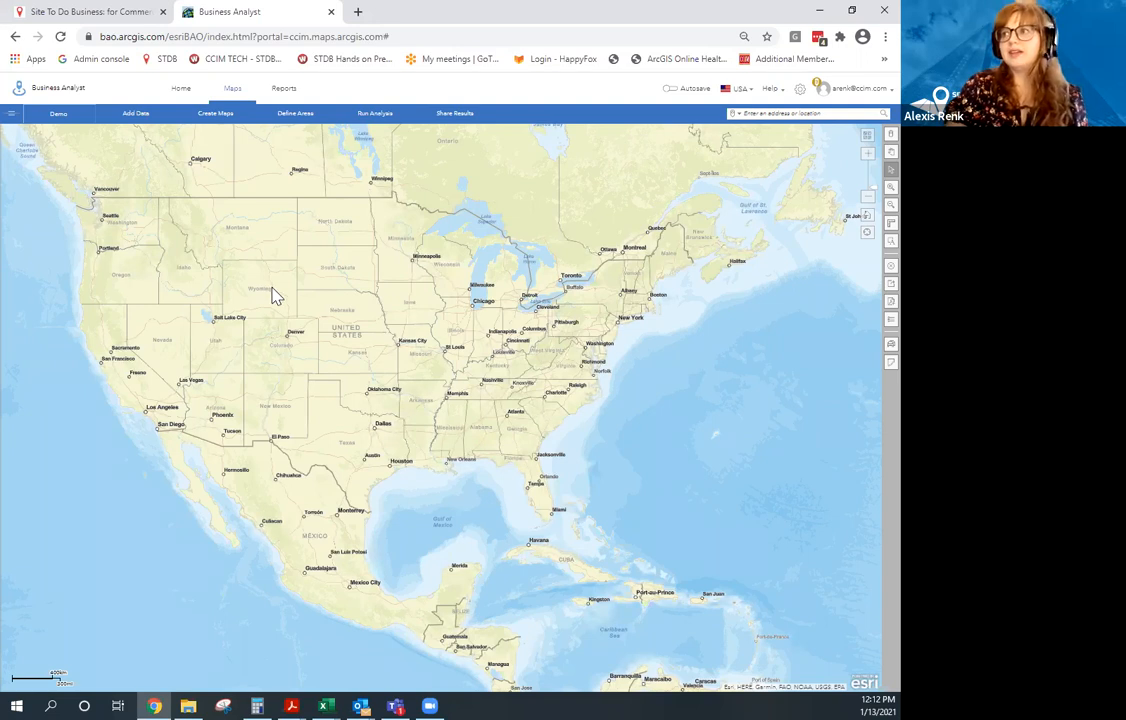
# Search '430 N Michigan Ave, Chicago IL' and go to the 60611 address suggestion.
pyautogui.click(777, 113)
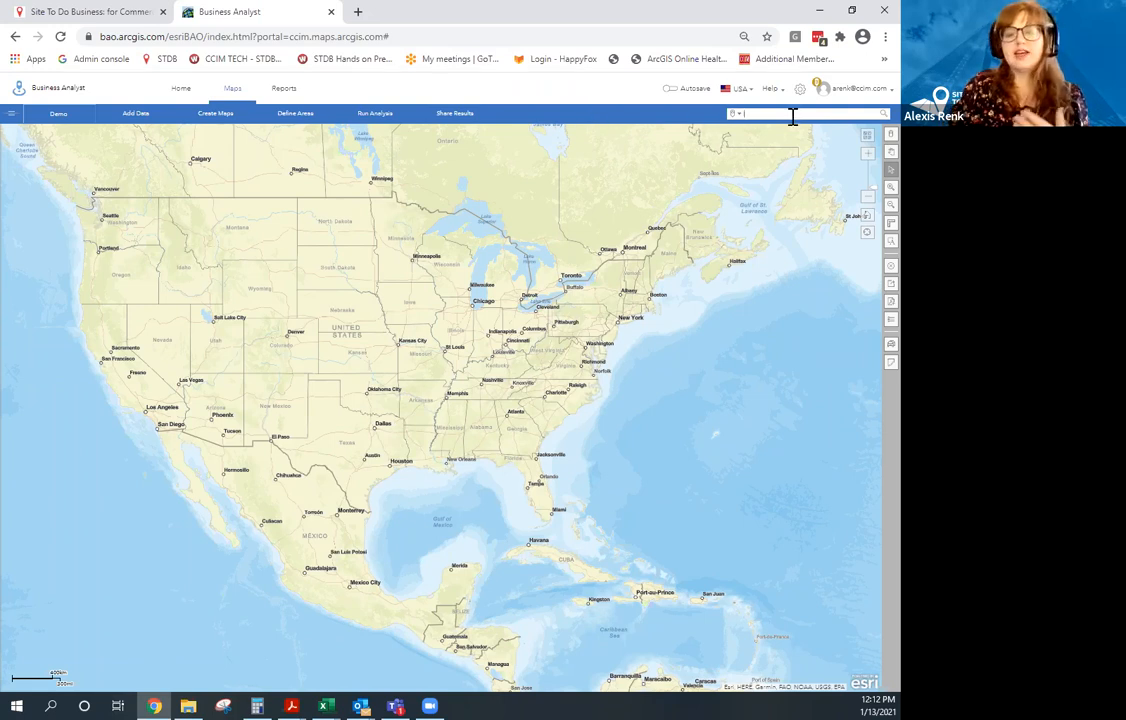
pyautogui.write('430 N')
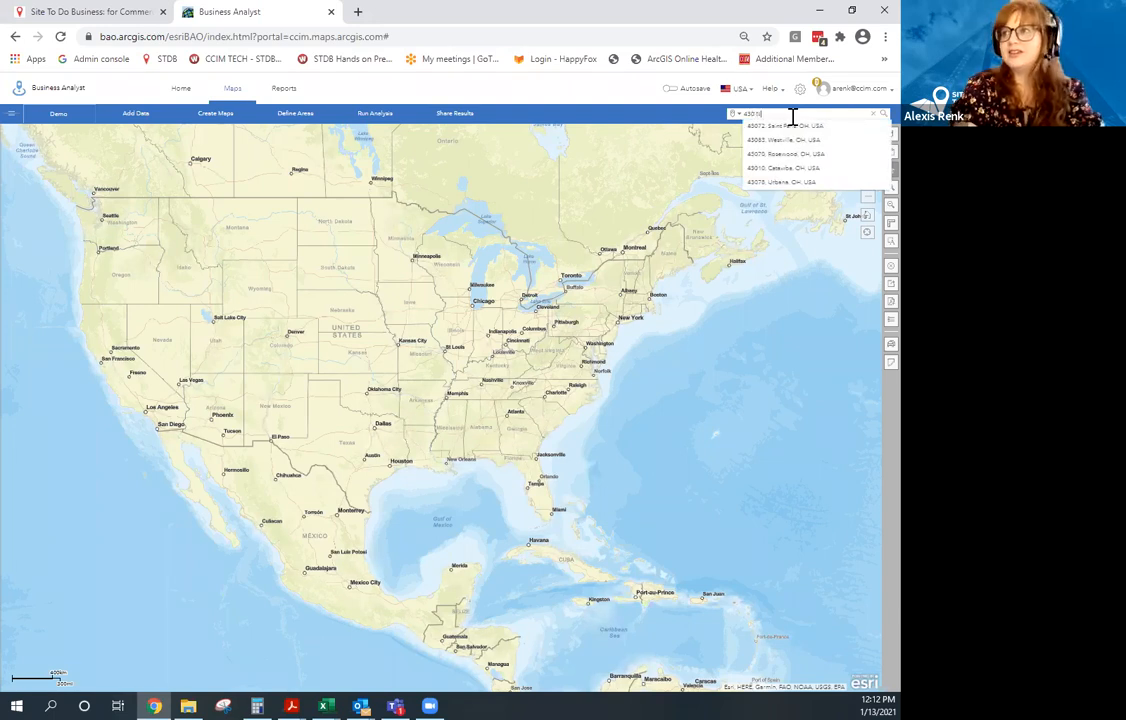
pyautogui.write(' Michigan')
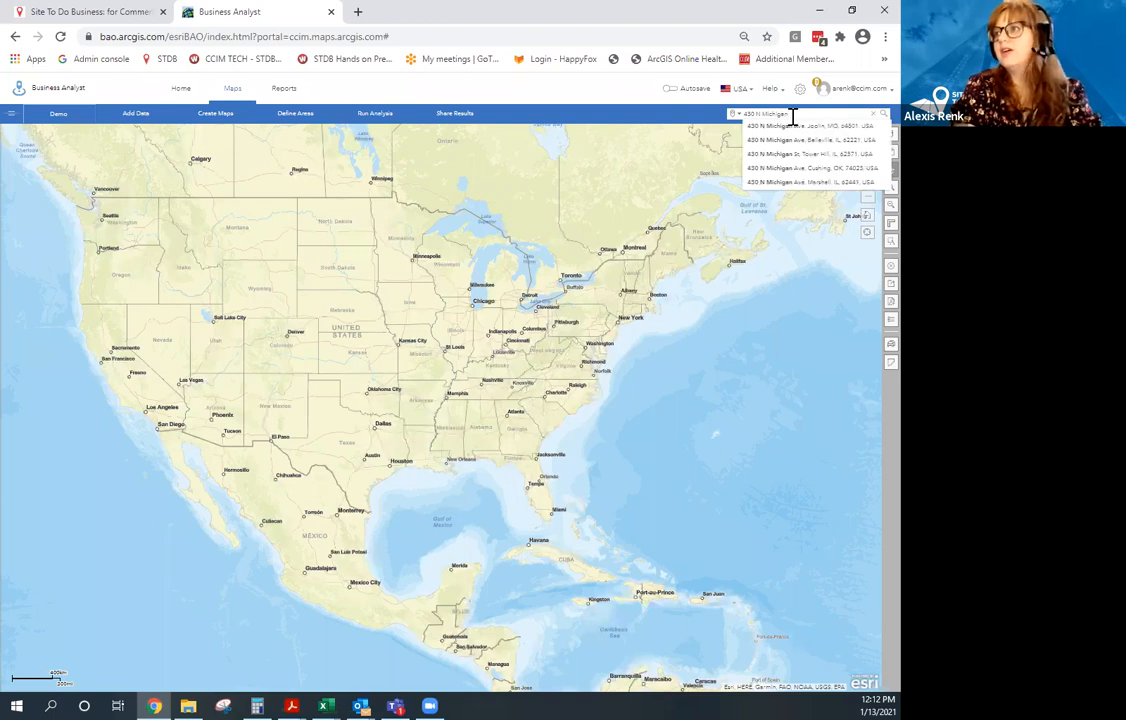
pyautogui.write(' Ave')
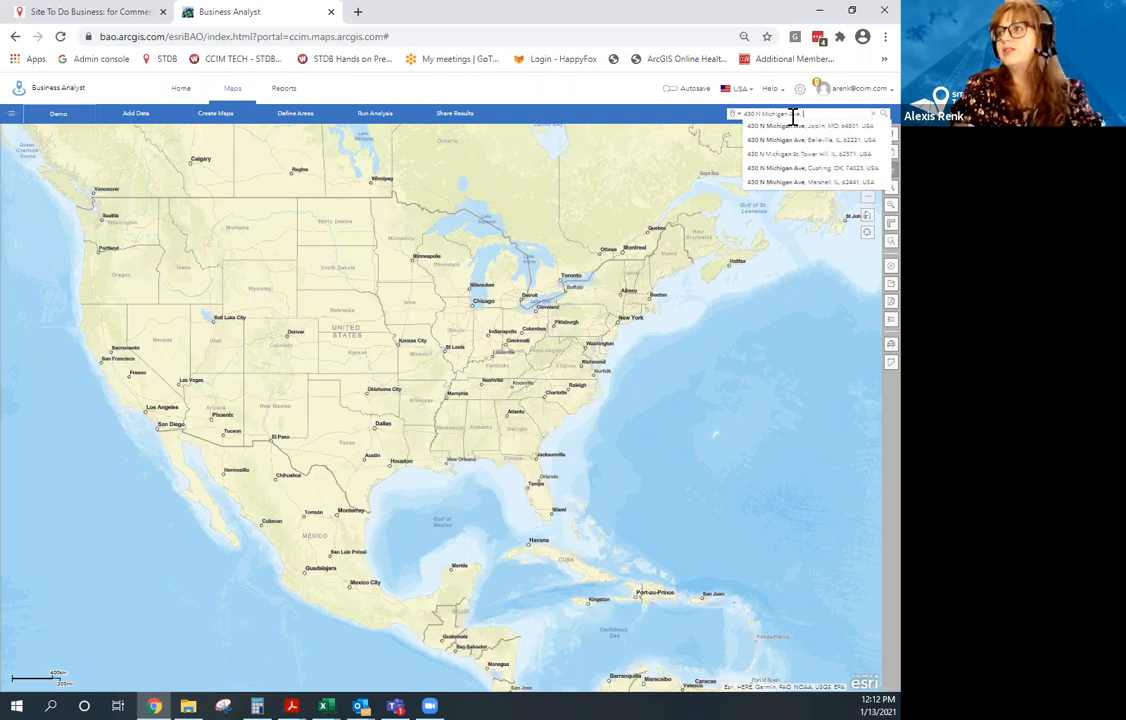
pyautogui.write(', Chicago IL')
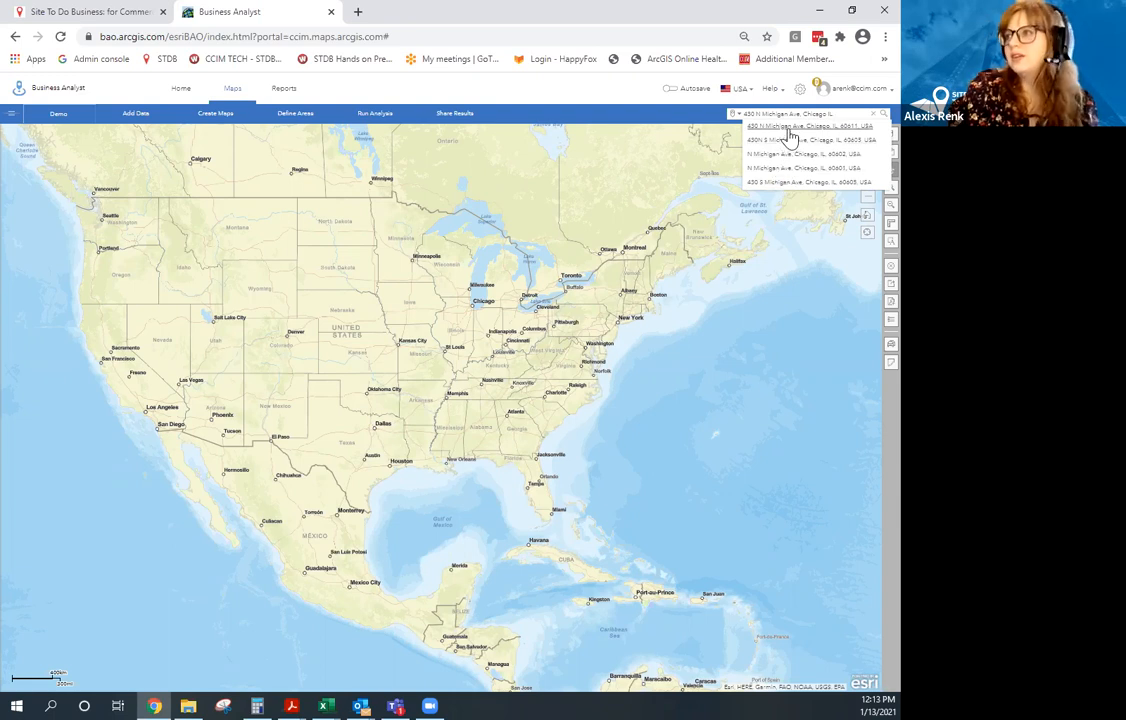
pyautogui.click(788, 128)
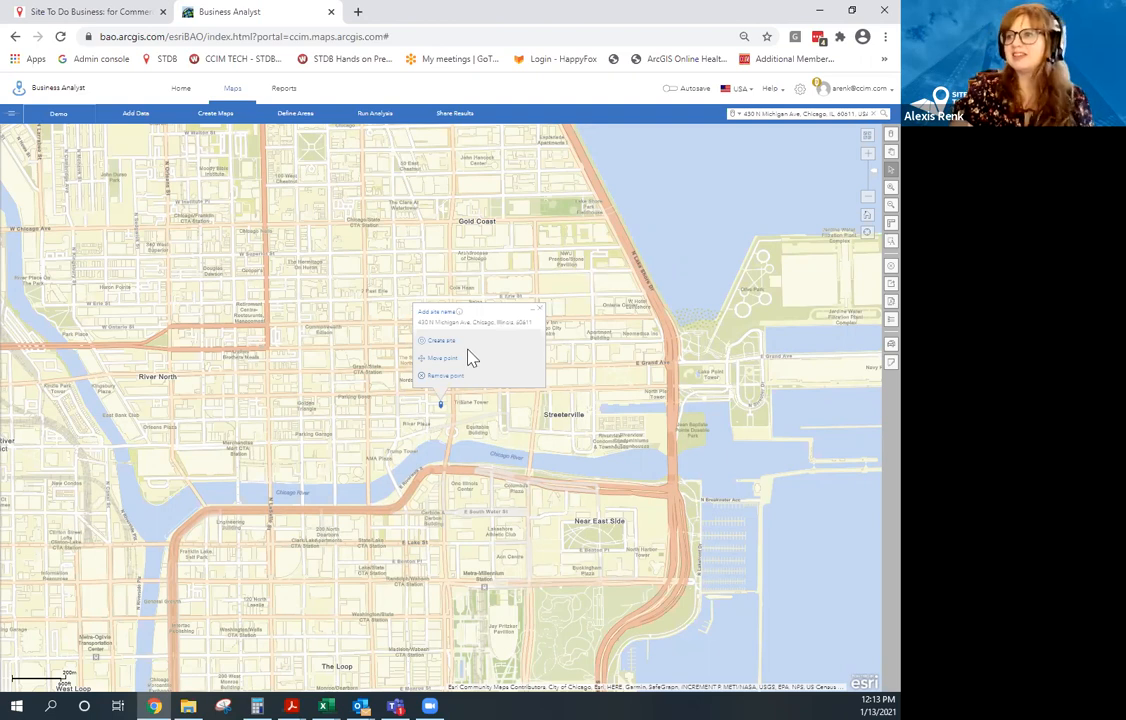
# Move the dropped point slightly east onto Tribune Tower and create a site there.
pyautogui.click(451, 369)
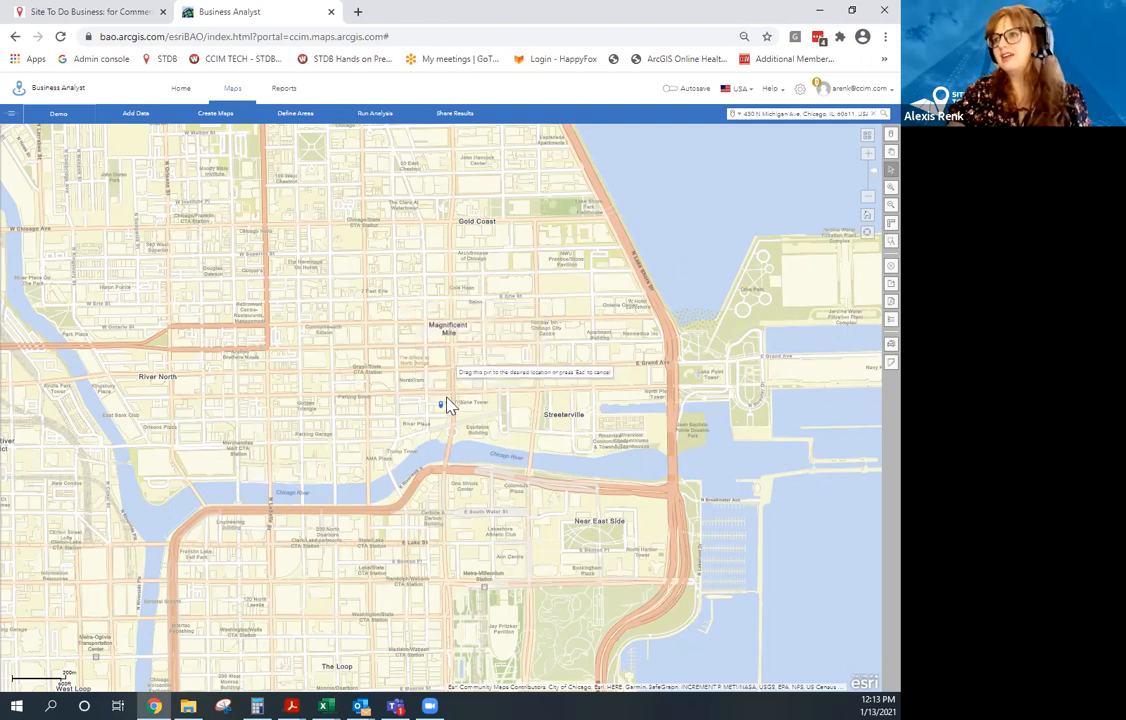
pyautogui.click(462, 410)
pyautogui.moveTo(464, 412); pyautogui.dragTo(476, 412)
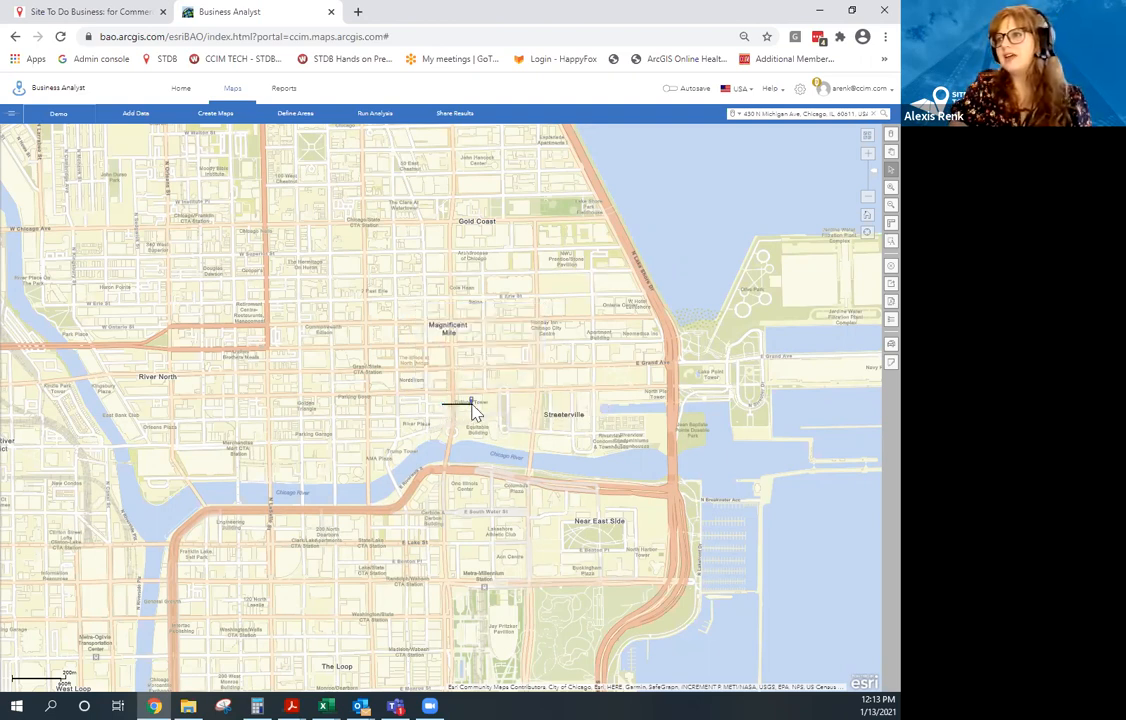
pyautogui.click(473, 408)
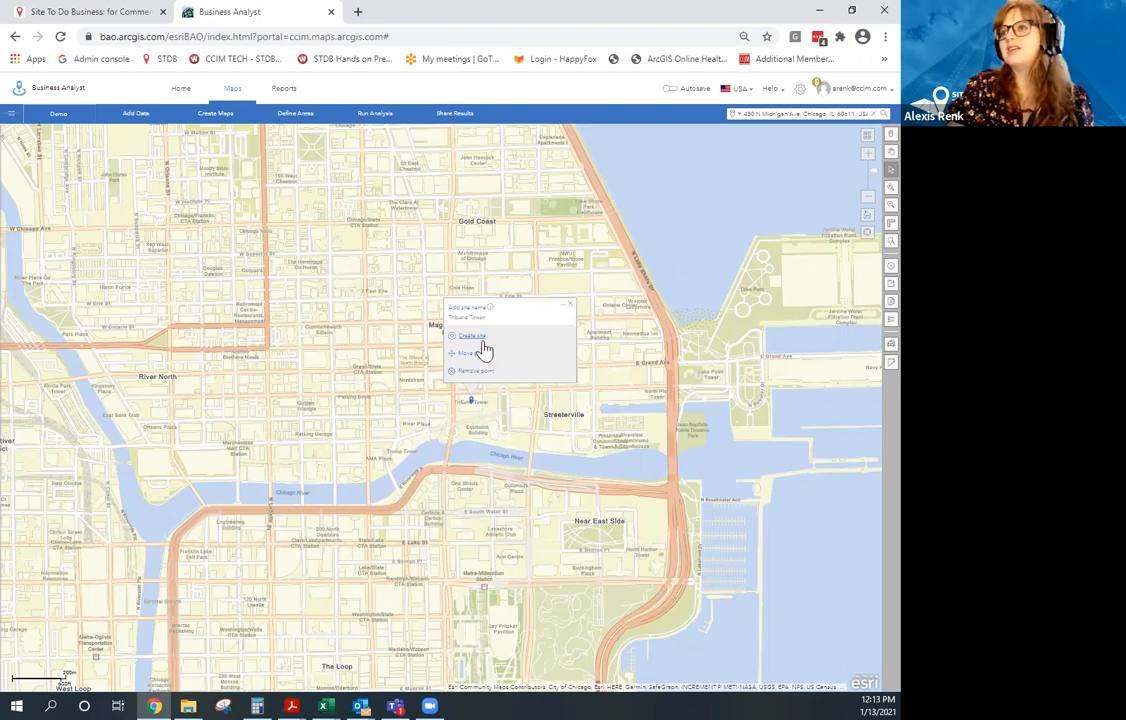
pyautogui.click(478, 340)
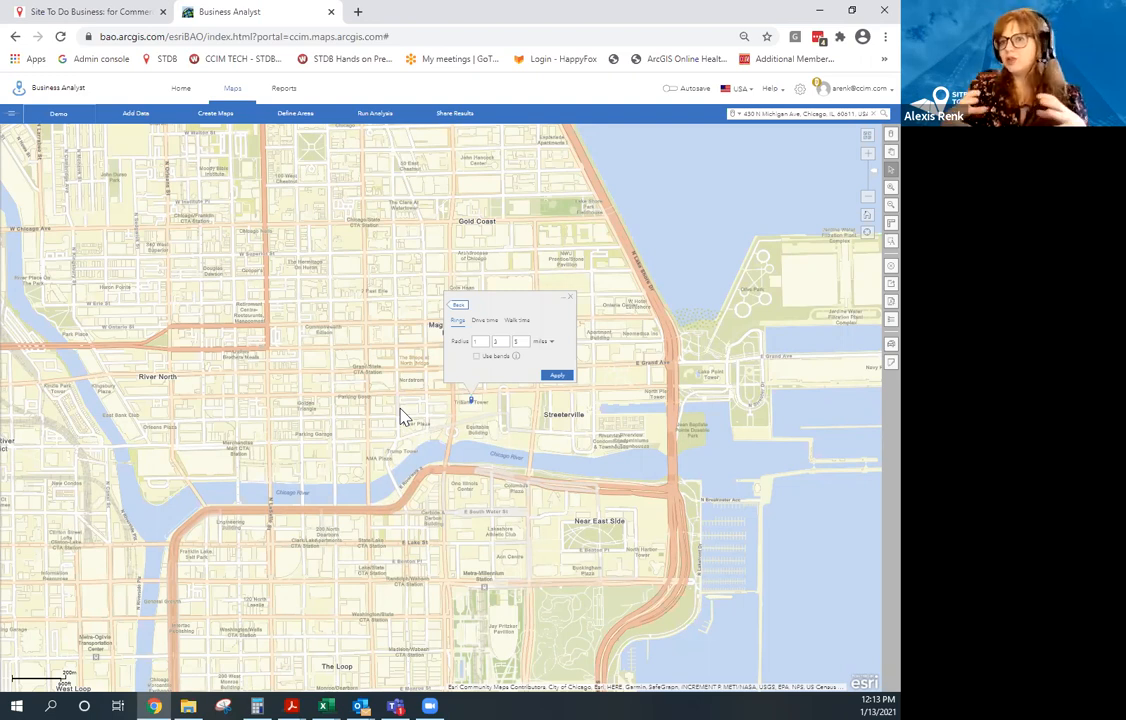
# Set the site's areas to drive time of 5, 10 and 15 measured in miles.
pyautogui.click(488, 321)
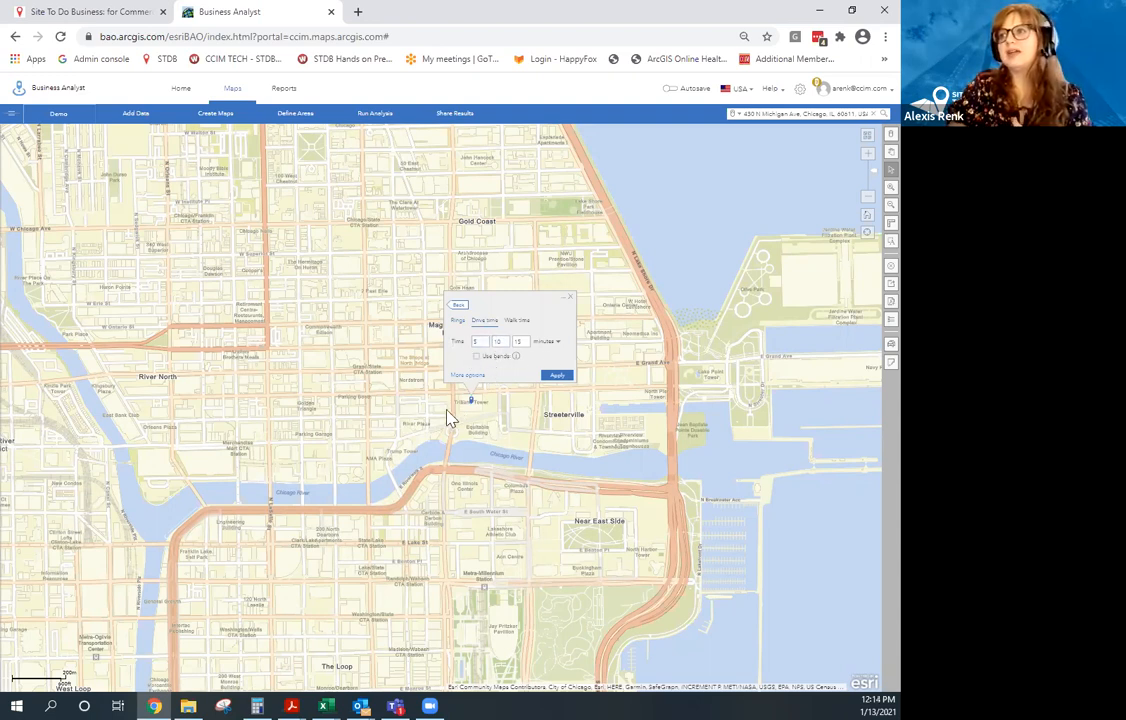
pyautogui.click(517, 322)
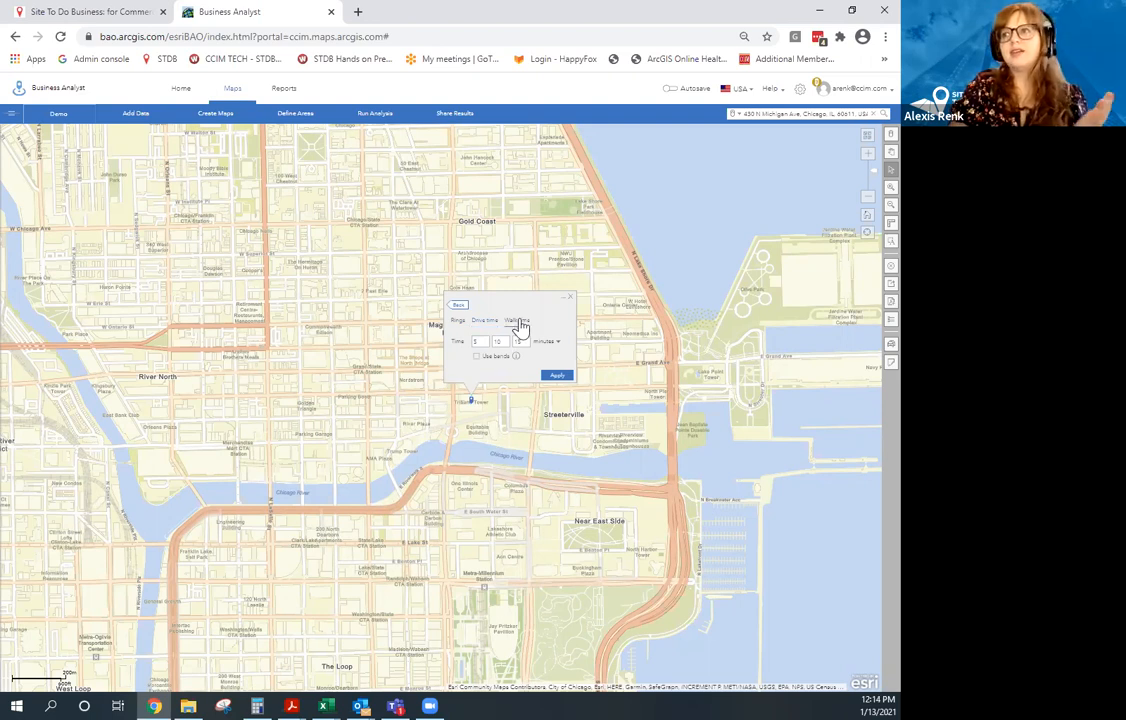
pyautogui.click(485, 322)
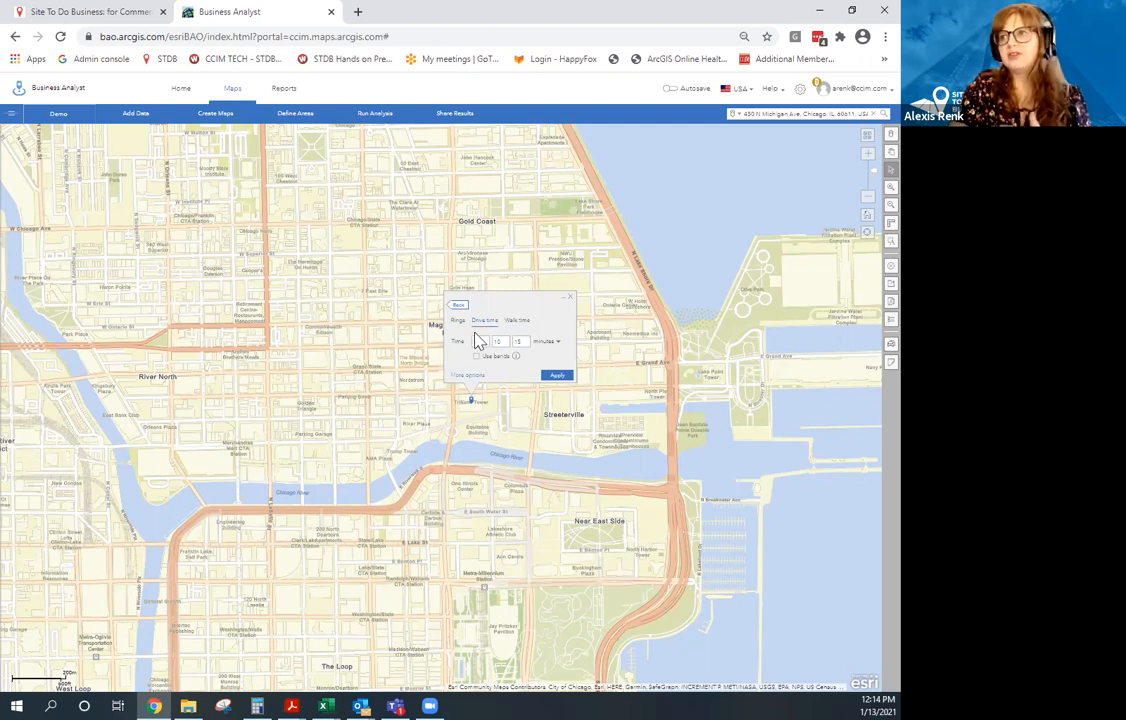
pyautogui.click(558, 343)
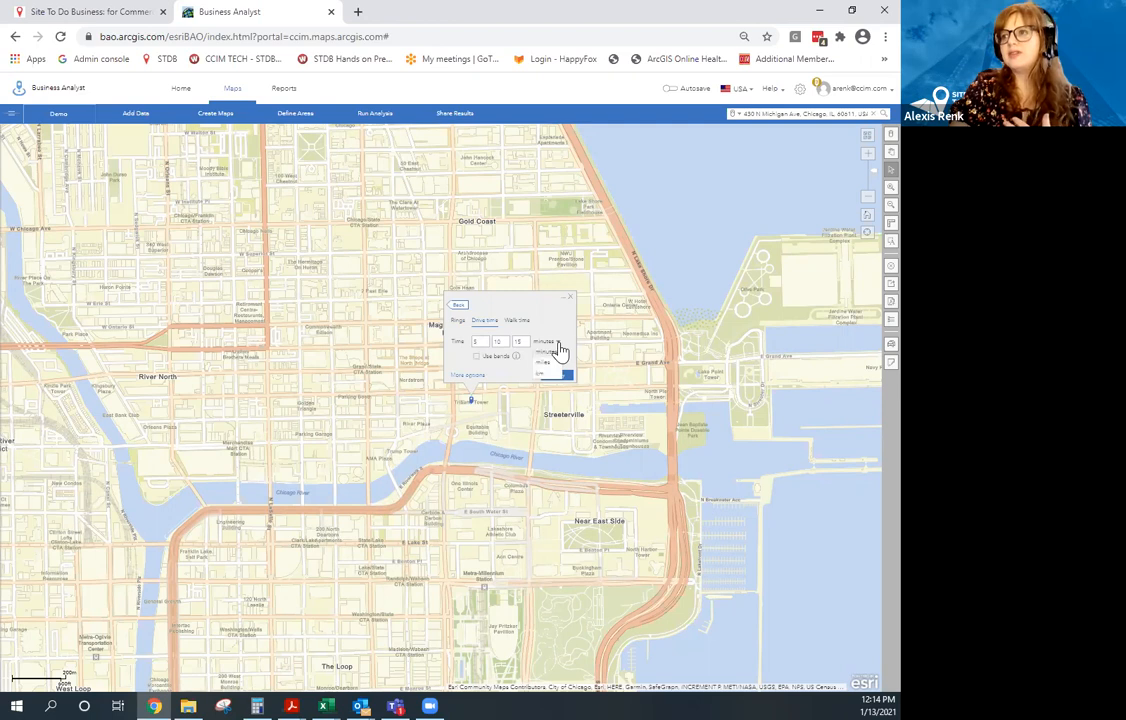
pyautogui.click(549, 361)
pyautogui.click(545, 342)
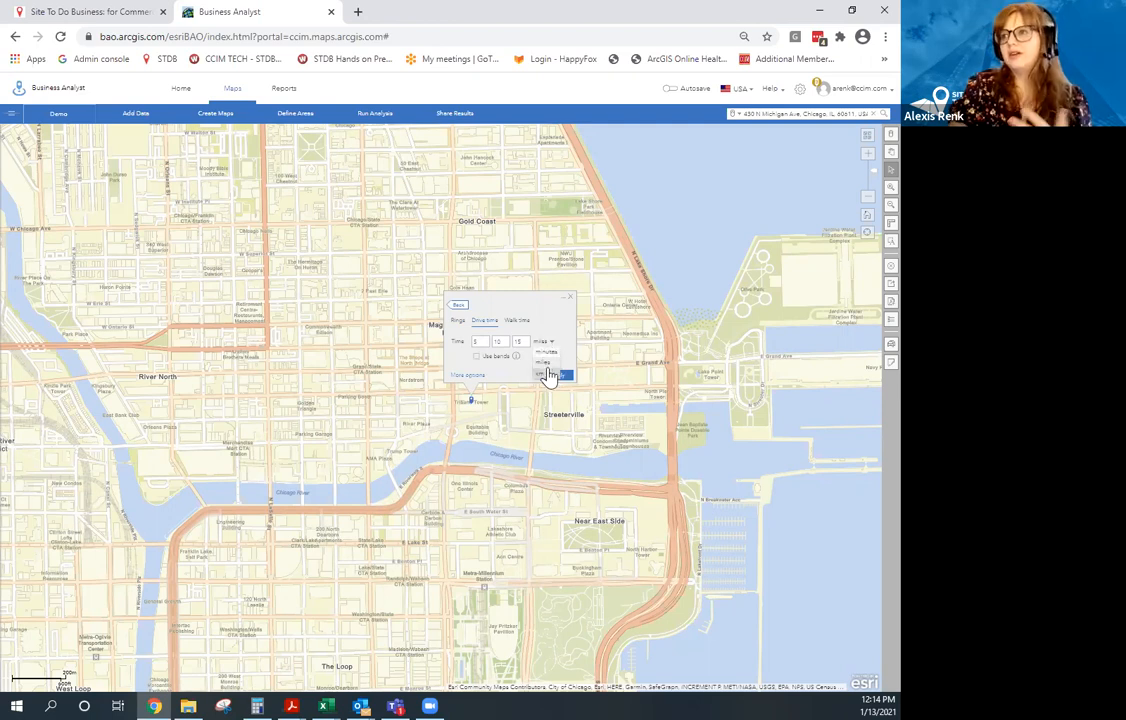
pyautogui.click(517, 322)
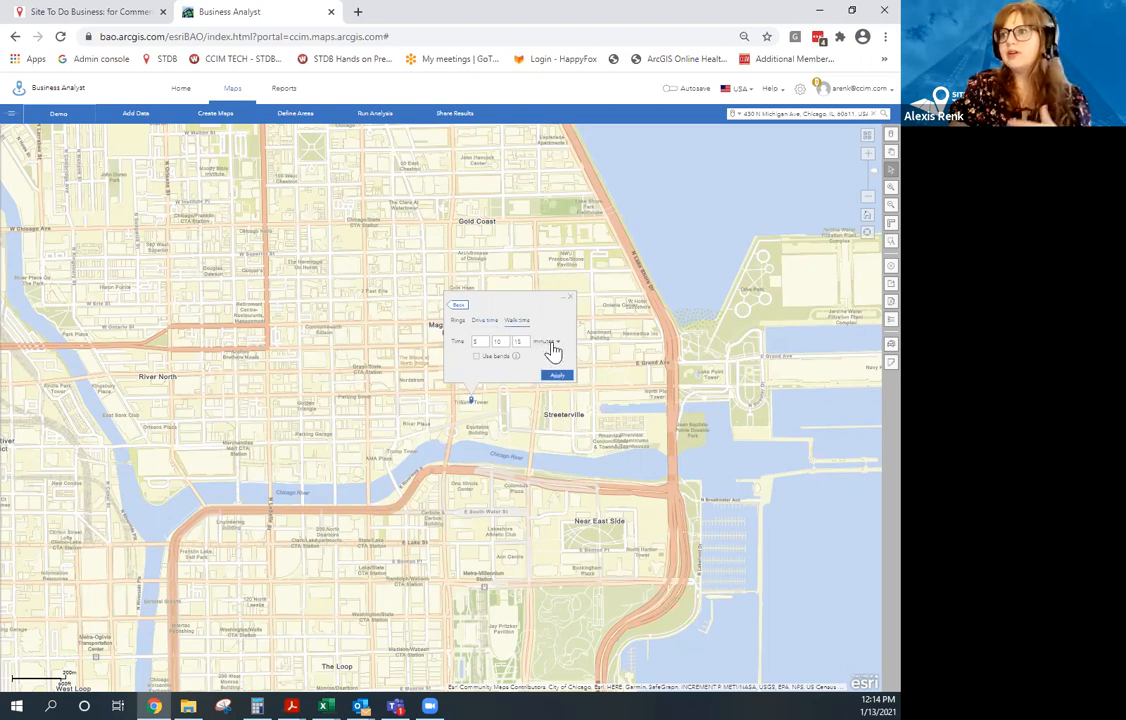
pyautogui.click(550, 343)
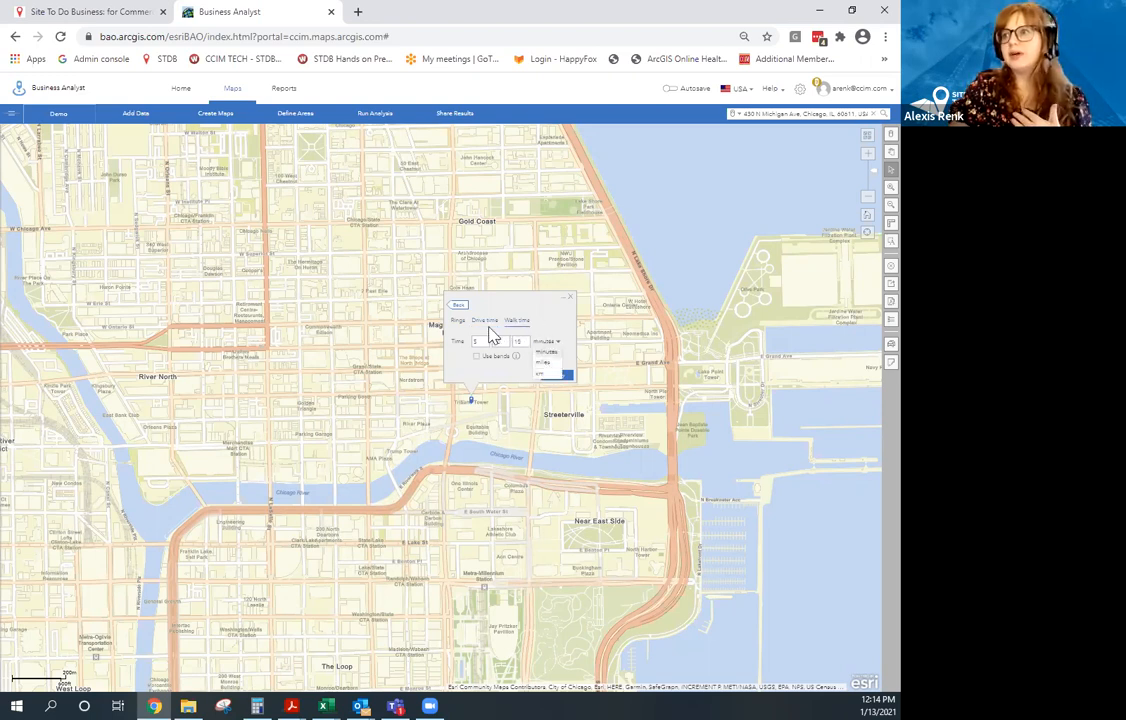
pyautogui.click(485, 322)
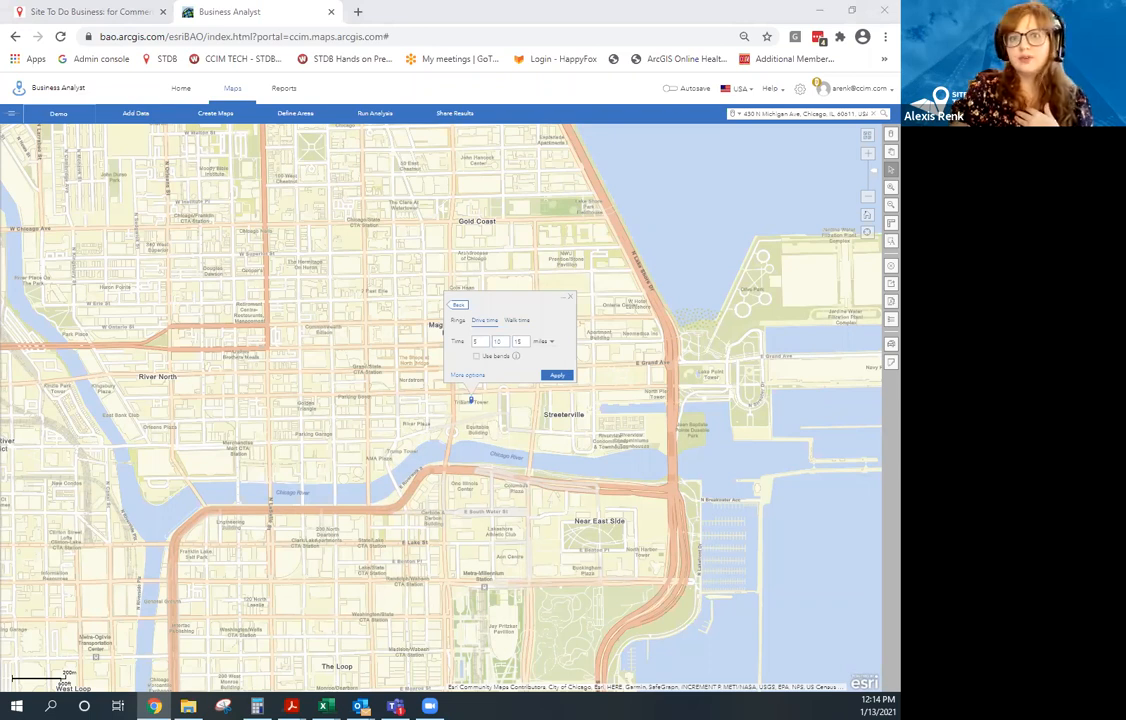
# Apply the drive areas, then edit them to 5, 10 and 15 minute drive times.
pyautogui.click(558, 377)
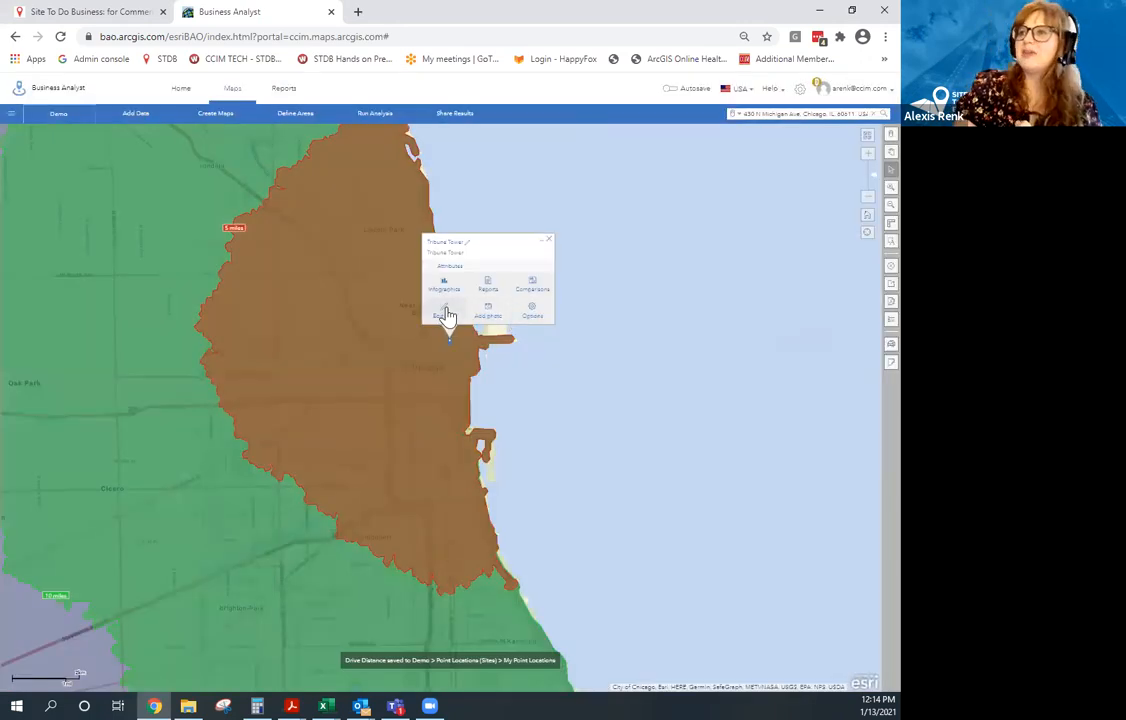
pyautogui.click(445, 313)
pyautogui.click(522, 285)
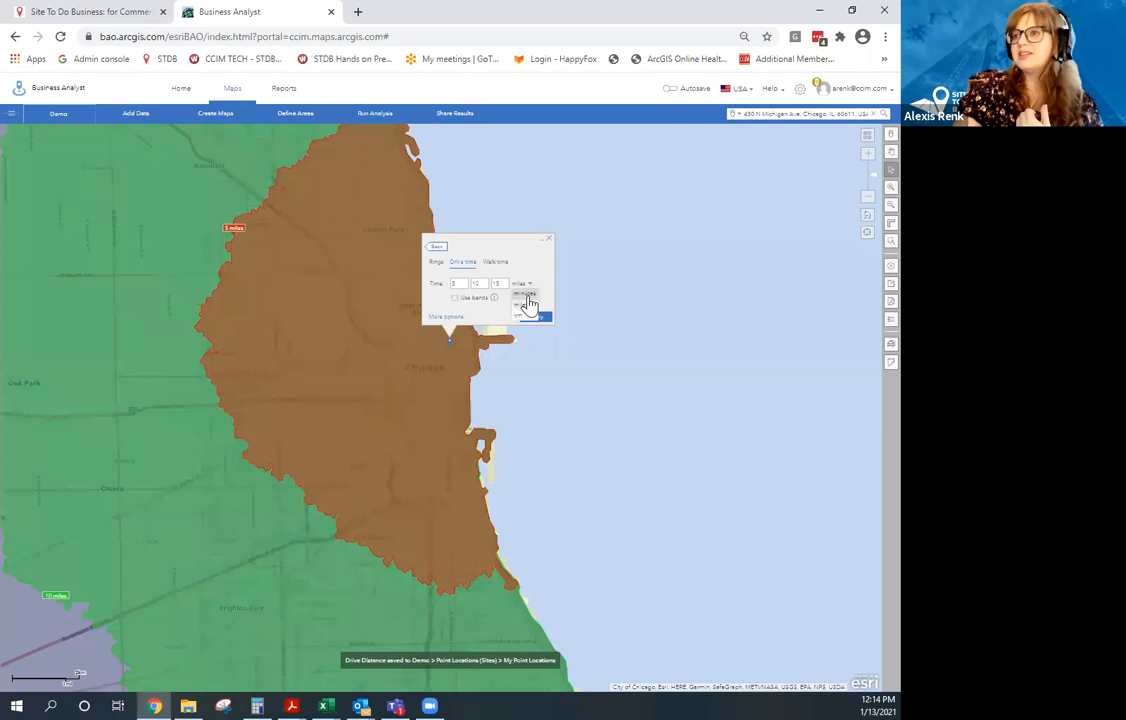
pyautogui.click(528, 303)
pyautogui.click(536, 318)
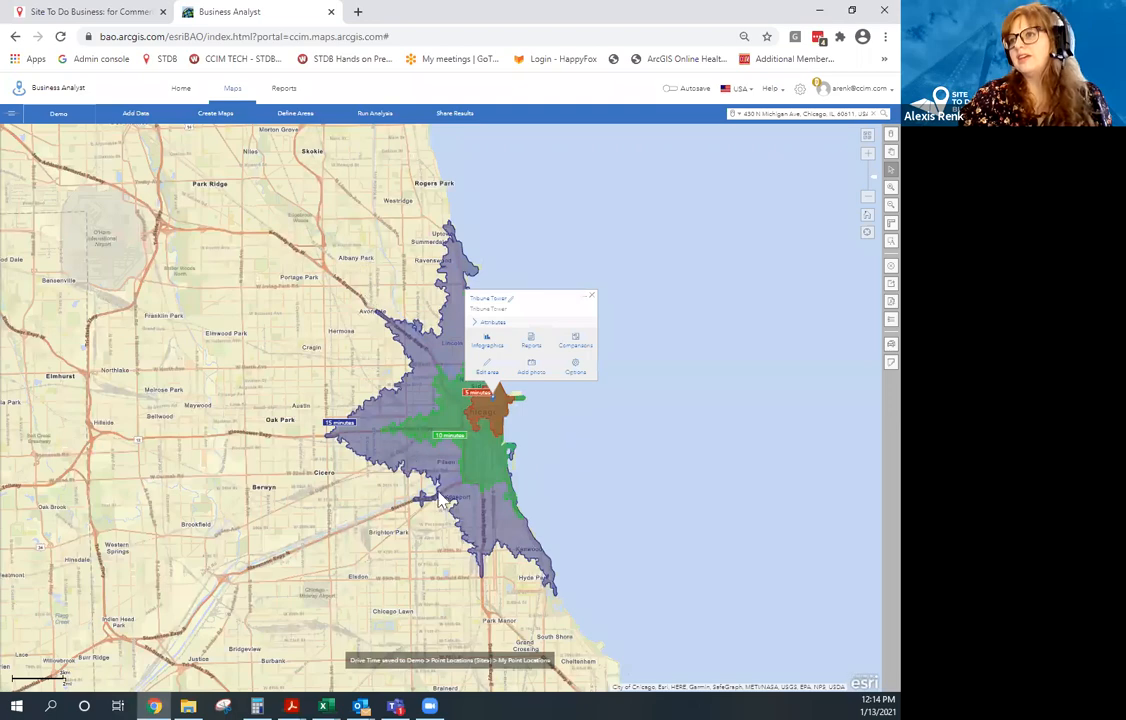
# Zoom in and recentre the map on the downtown drive-time polygons.
pyautogui.scroll(1, 508, 458)
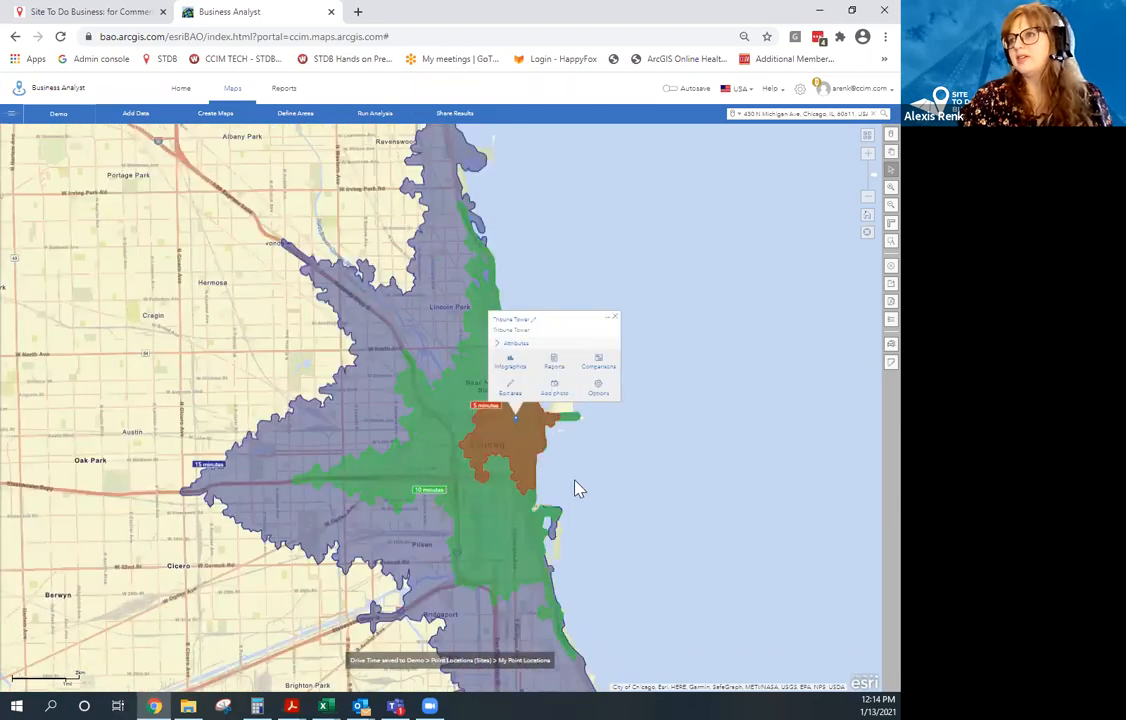
pyautogui.scroll(1, 498, 430)
pyautogui.moveTo(490, 435); pyautogui.dragTo(545, 532)
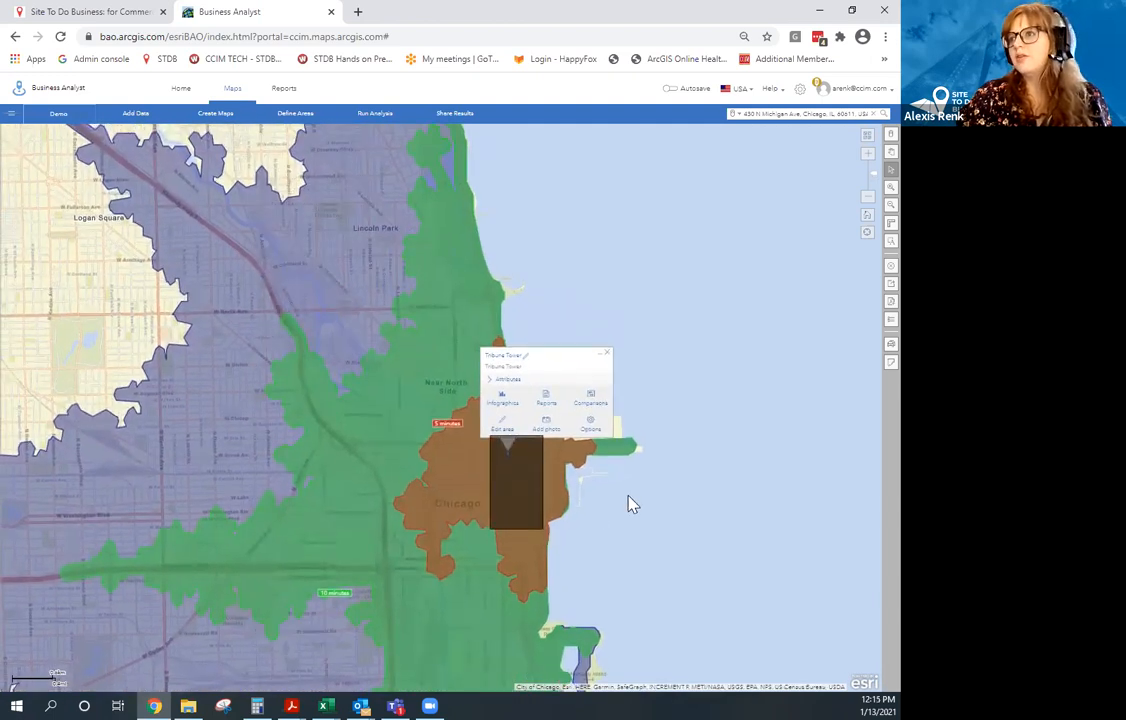
pyautogui.moveTo(630, 497); pyautogui.dragTo(583, 508)
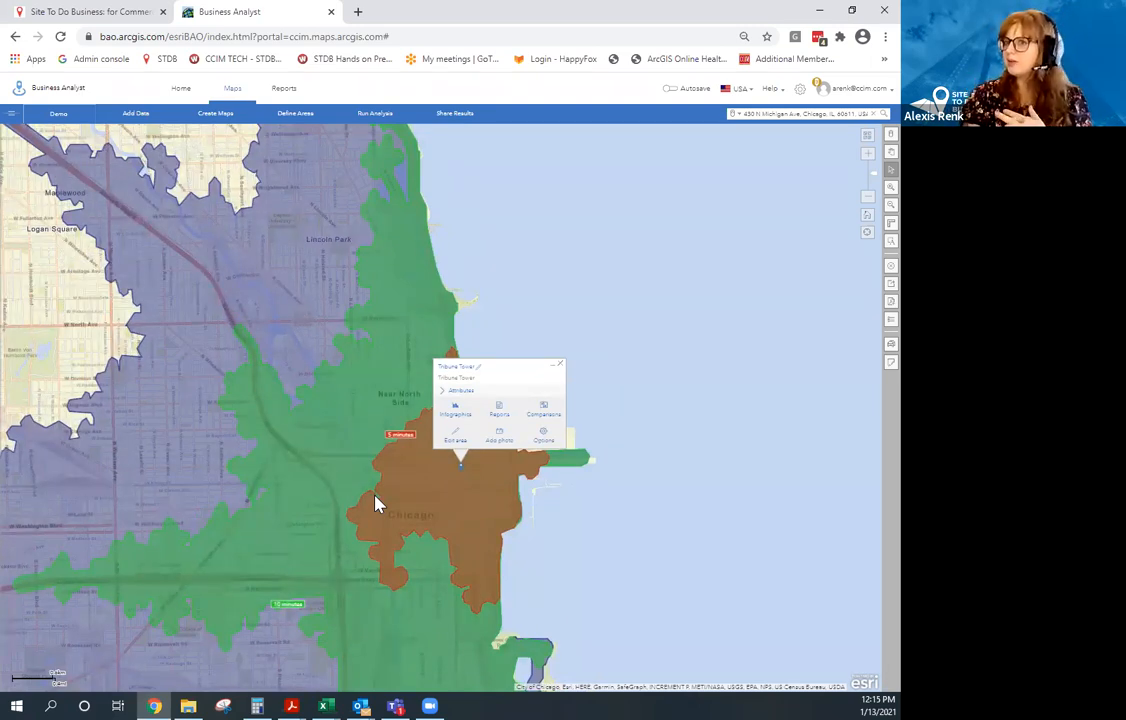
# Browse Tribune Tower's available report names, then close the report chooser.
pyautogui.click(513, 415)
pyautogui.click(521, 406)
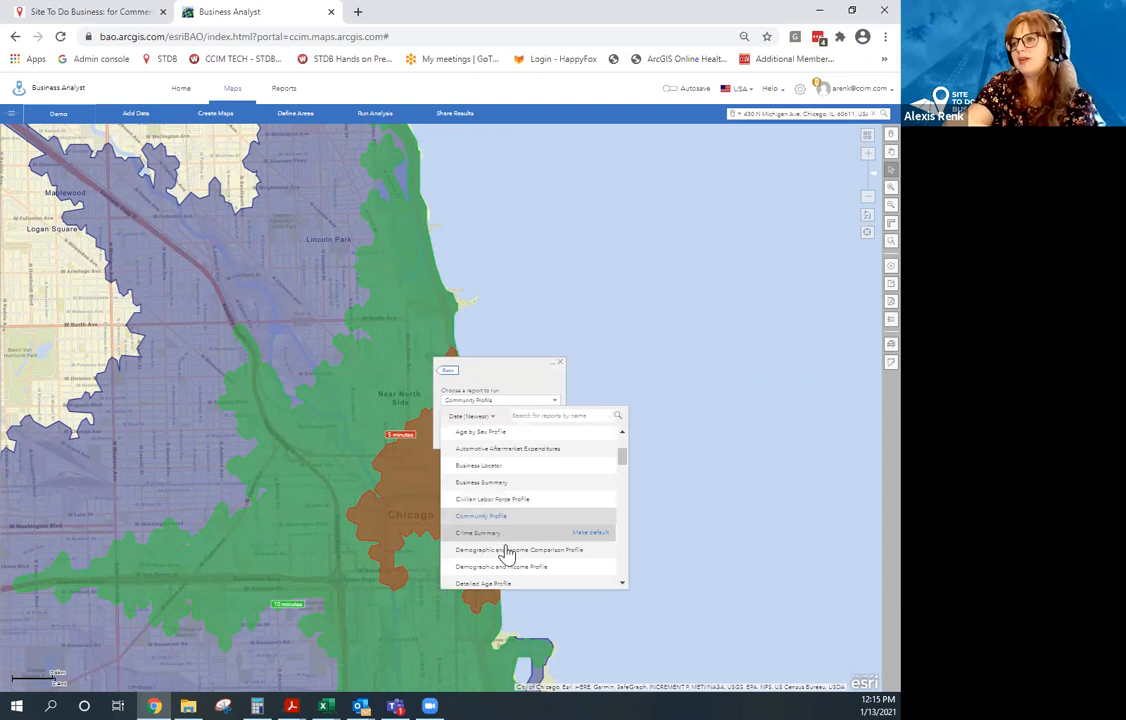
pyautogui.scroll(-1, 505, 550)
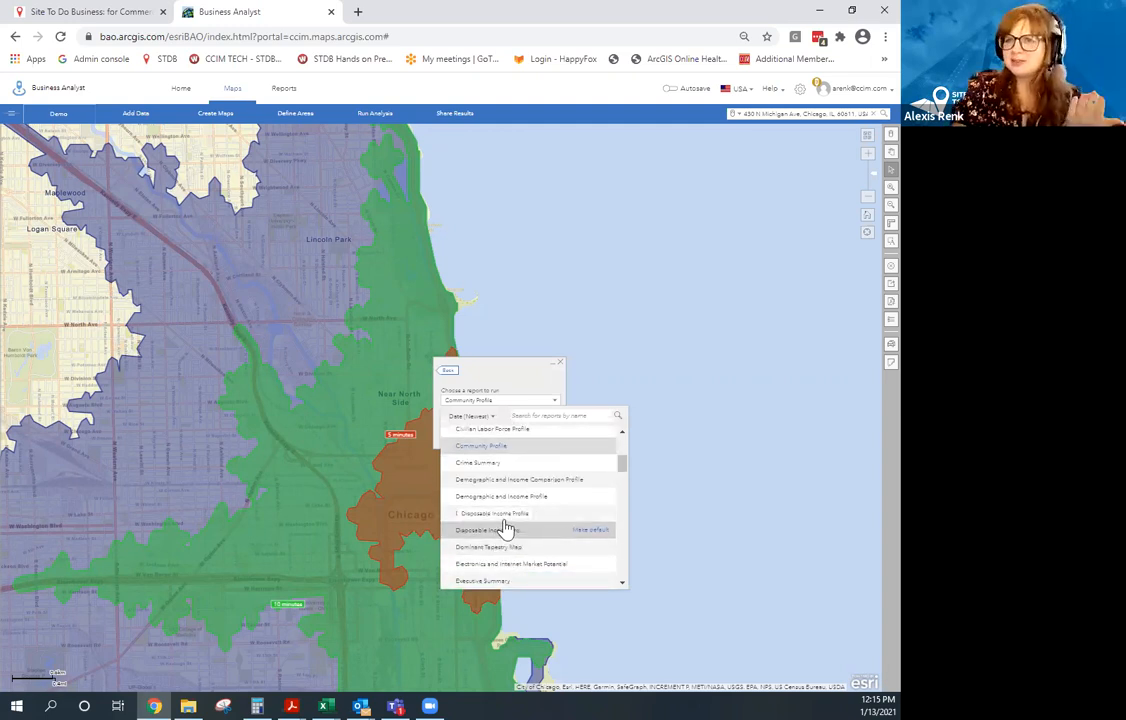
pyautogui.scroll(2, 528, 500)
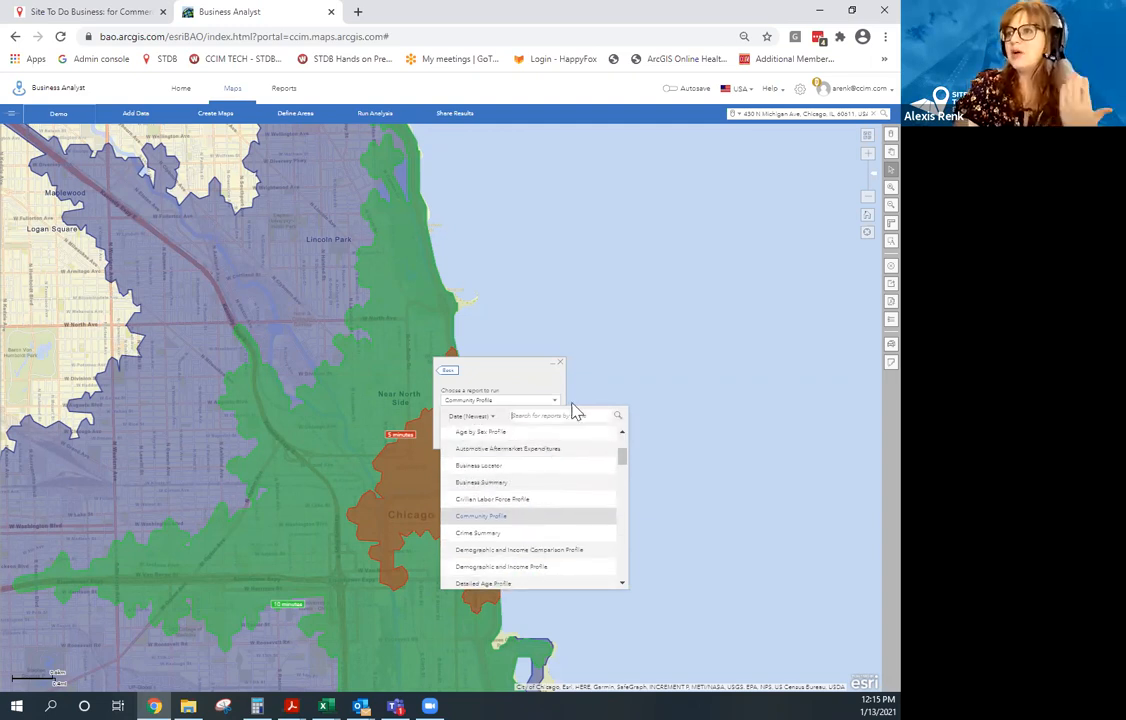
pyautogui.click(561, 364)
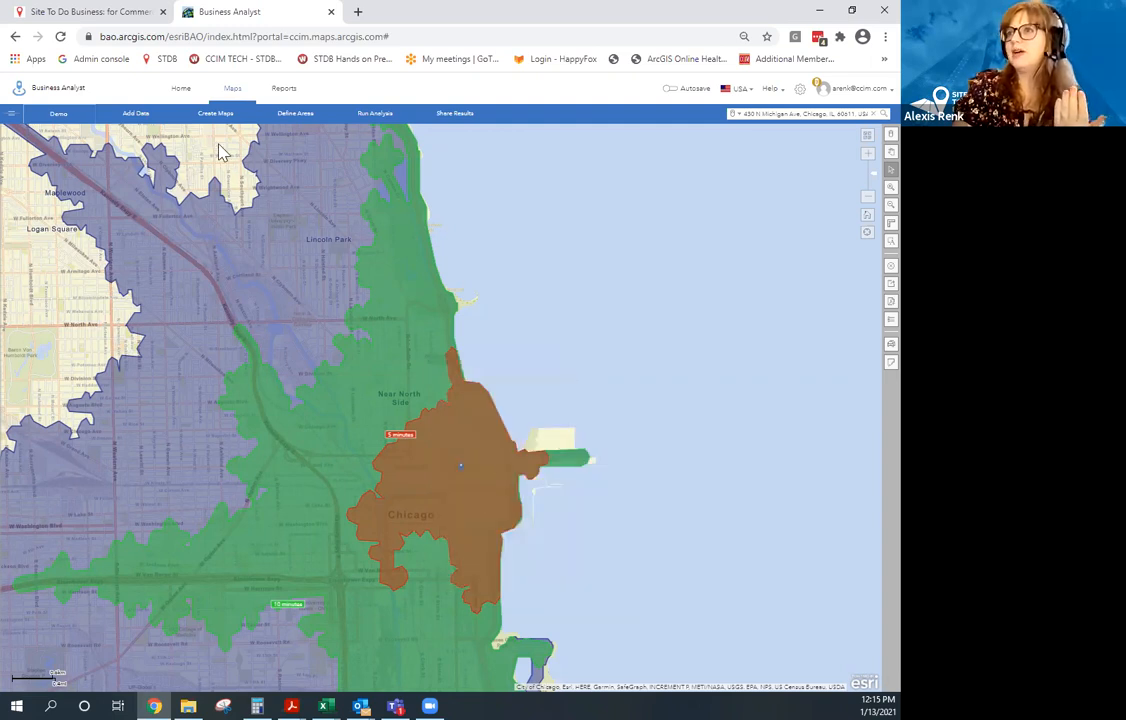
# Open Reports and choose Run Classic Reports.
pyautogui.click(287, 91)
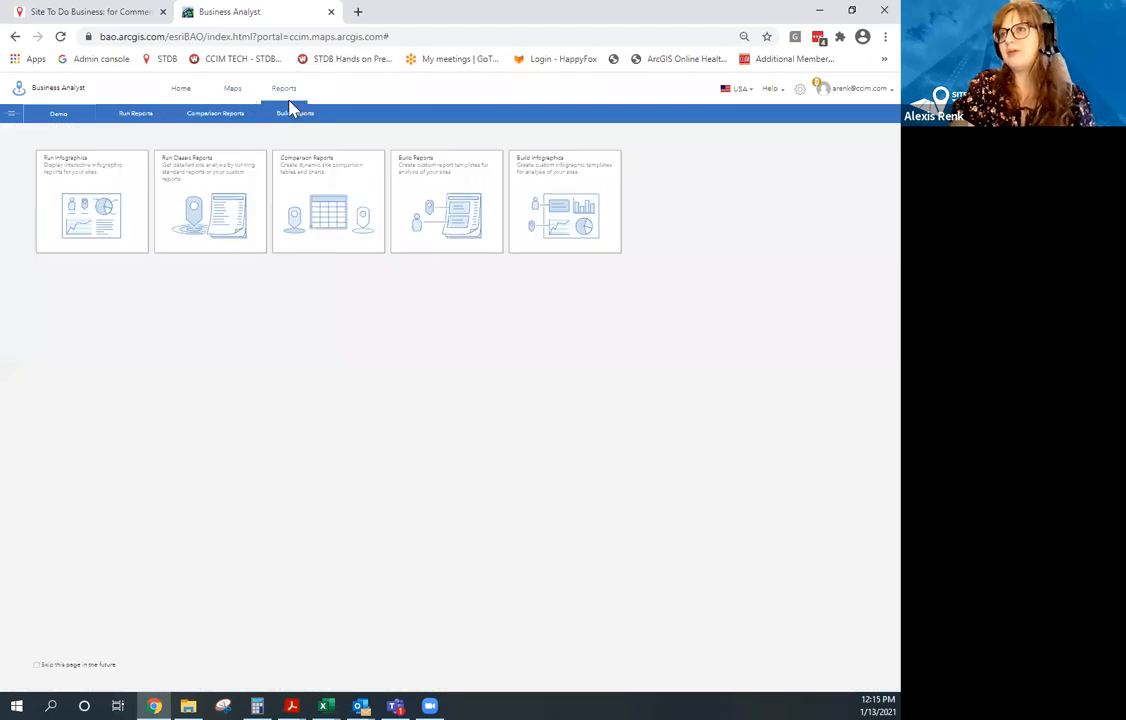
pyautogui.click(140, 120)
pyautogui.click(260, 188)
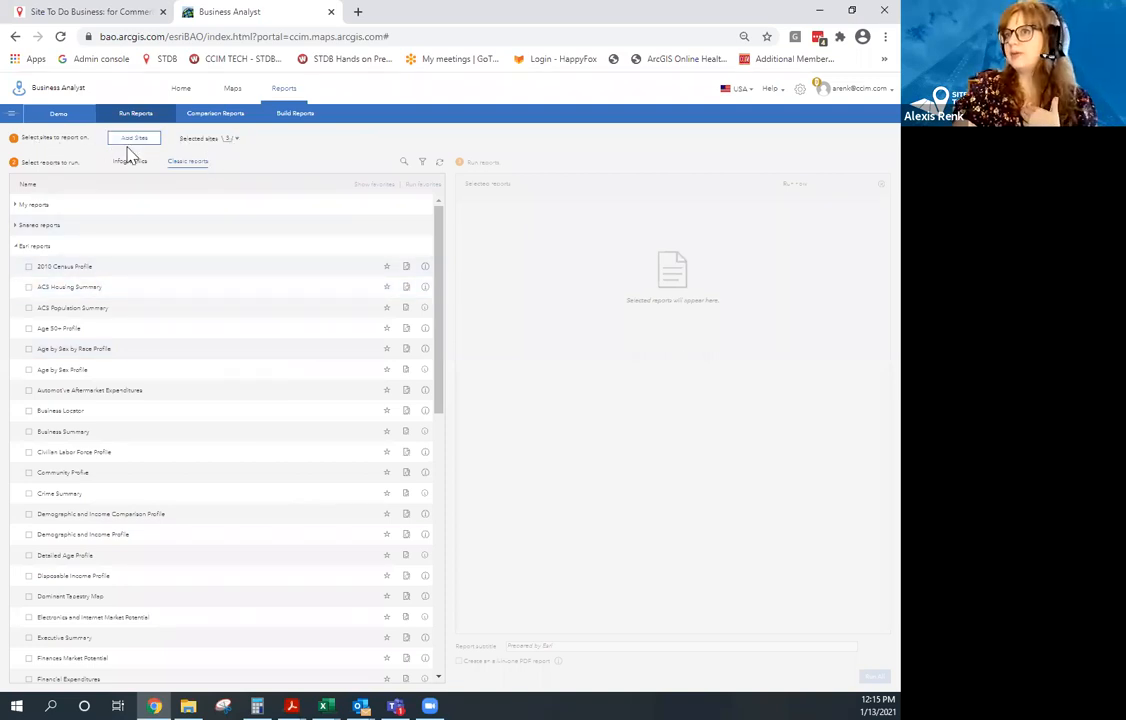
# Remove San Francisco and New York from the selected sites, leaving only Tribune Tower.
pyautogui.click(238, 142)
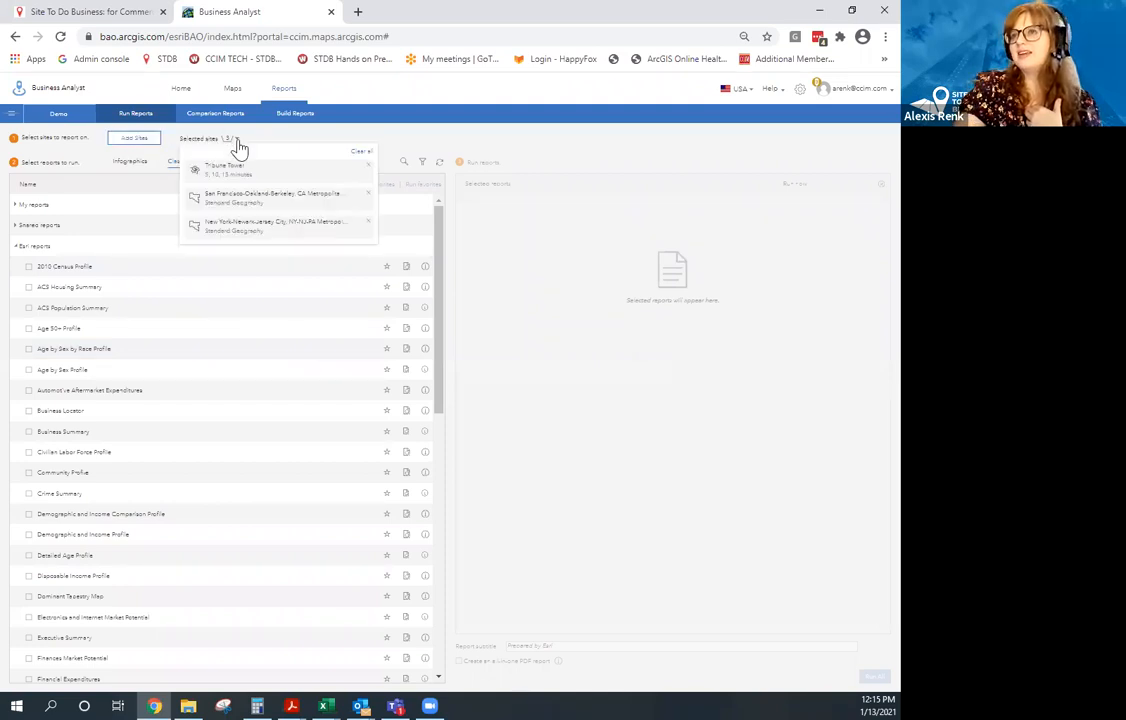
pyautogui.click(367, 197)
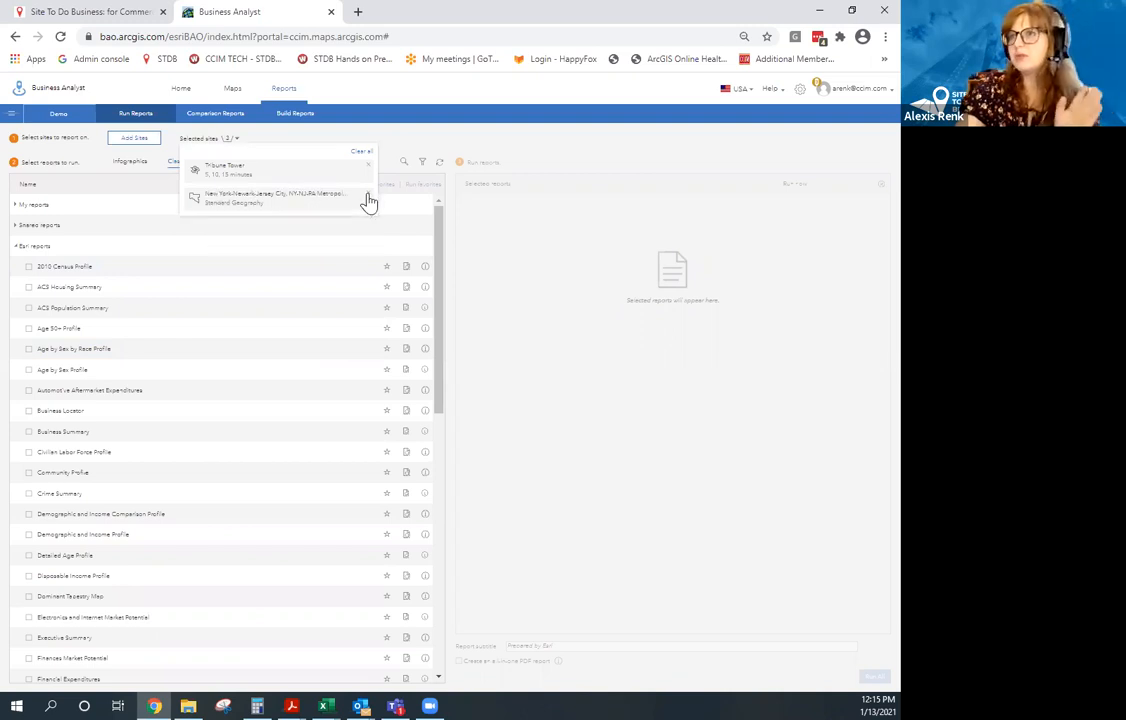
pyautogui.click(367, 199)
pyautogui.click(222, 139)
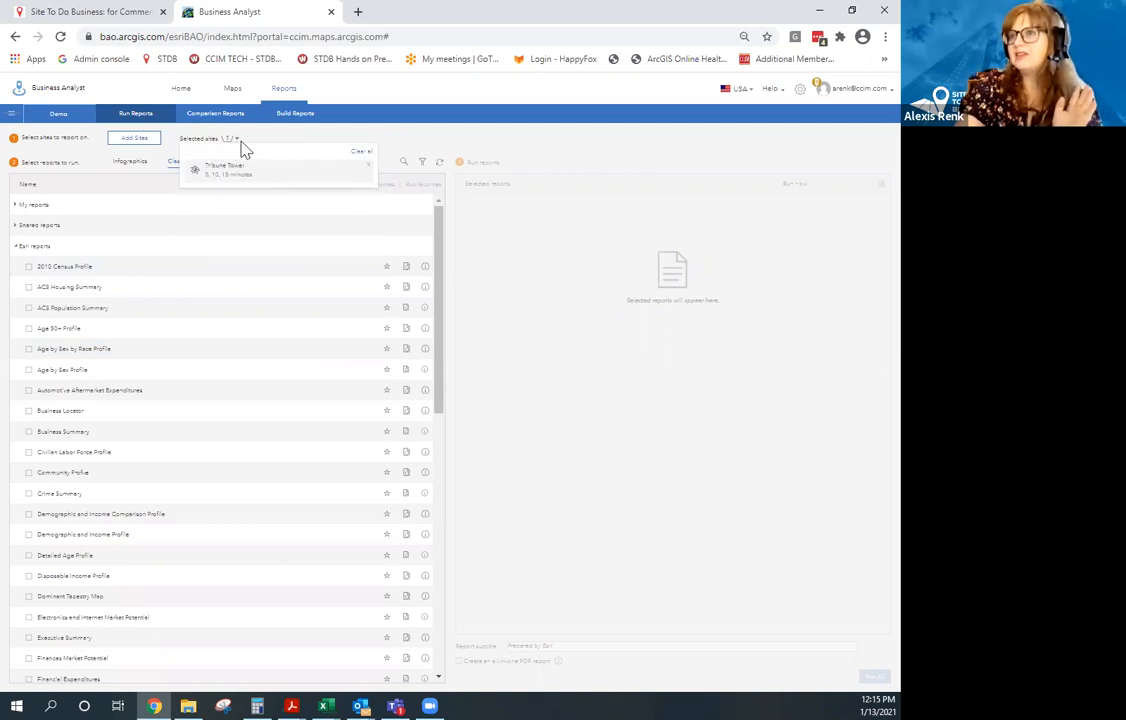
pyautogui.click(271, 133)
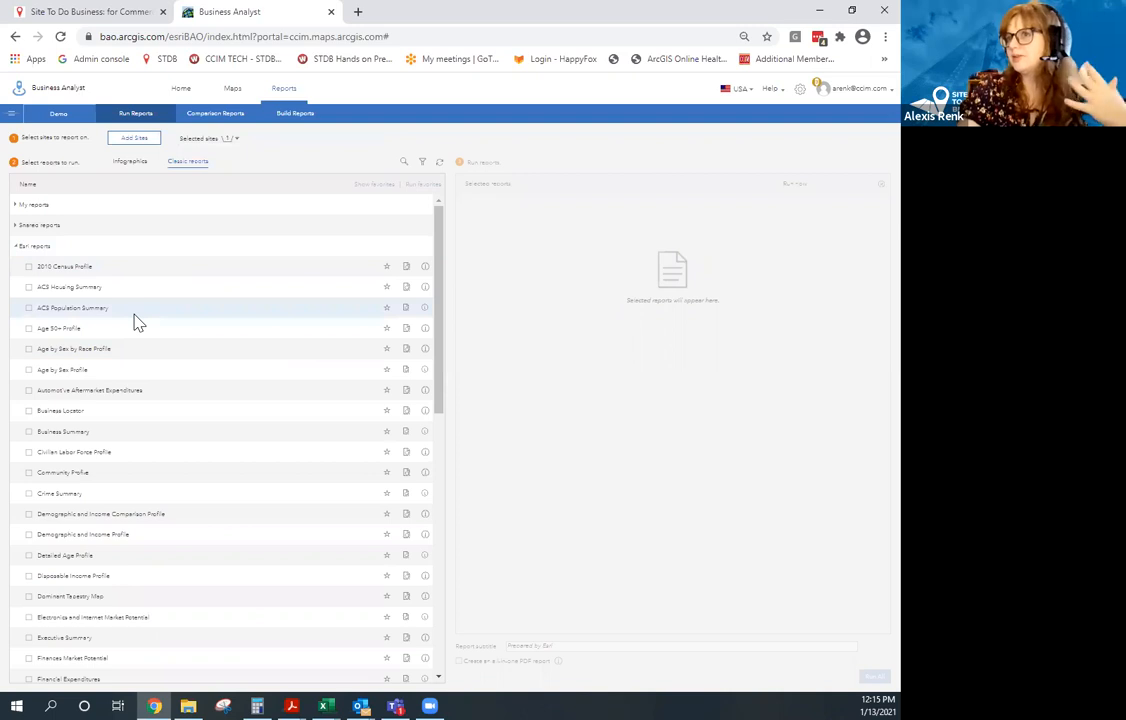
pyautogui.scroll(-1, 315, 415)
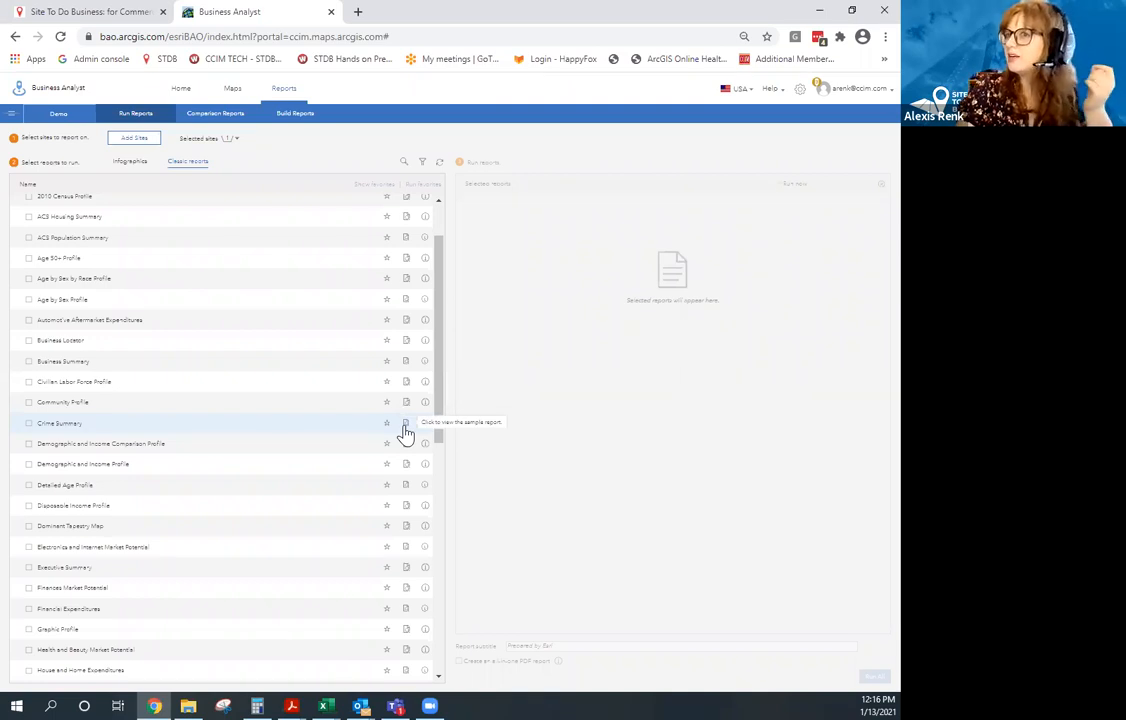
pyautogui.moveTo(425, 430)
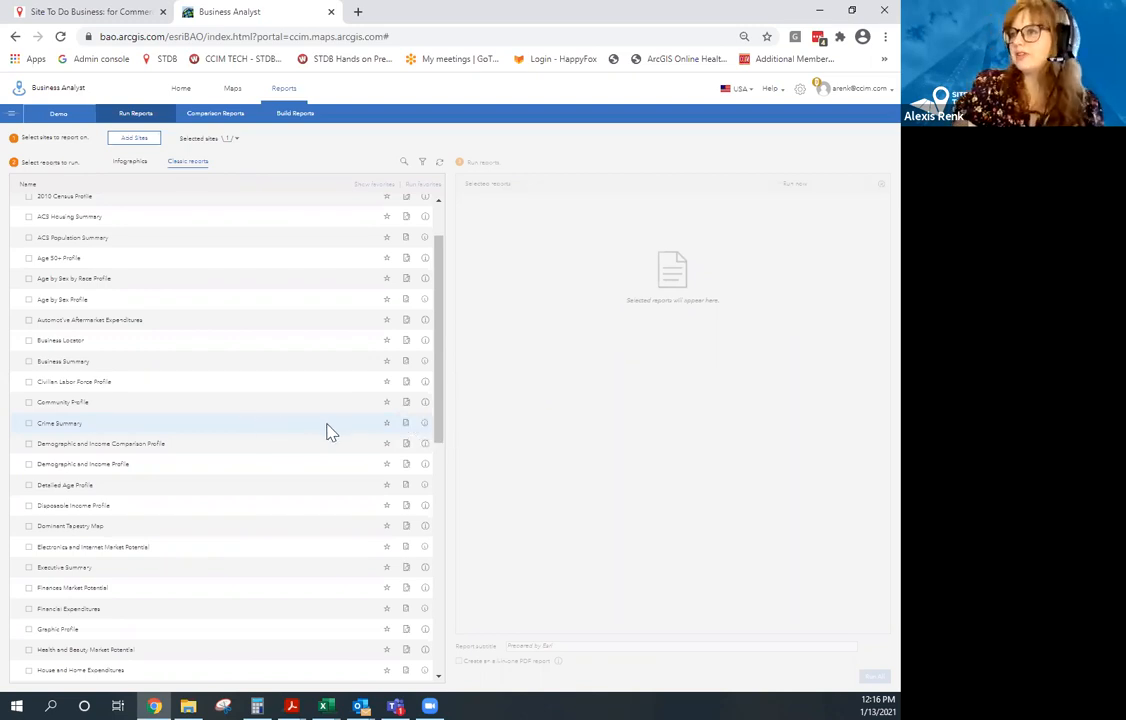
pyautogui.click(406, 423)
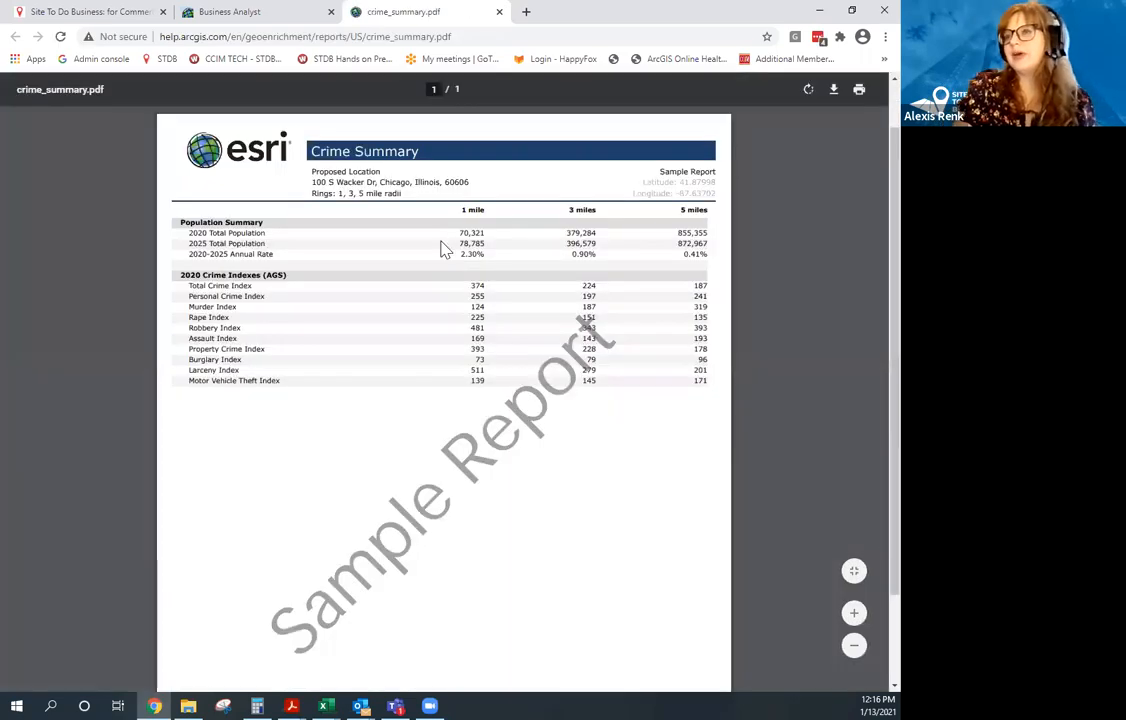
pyautogui.scroll(-3, 445, 249)
pyautogui.scroll(3, 408, 342)
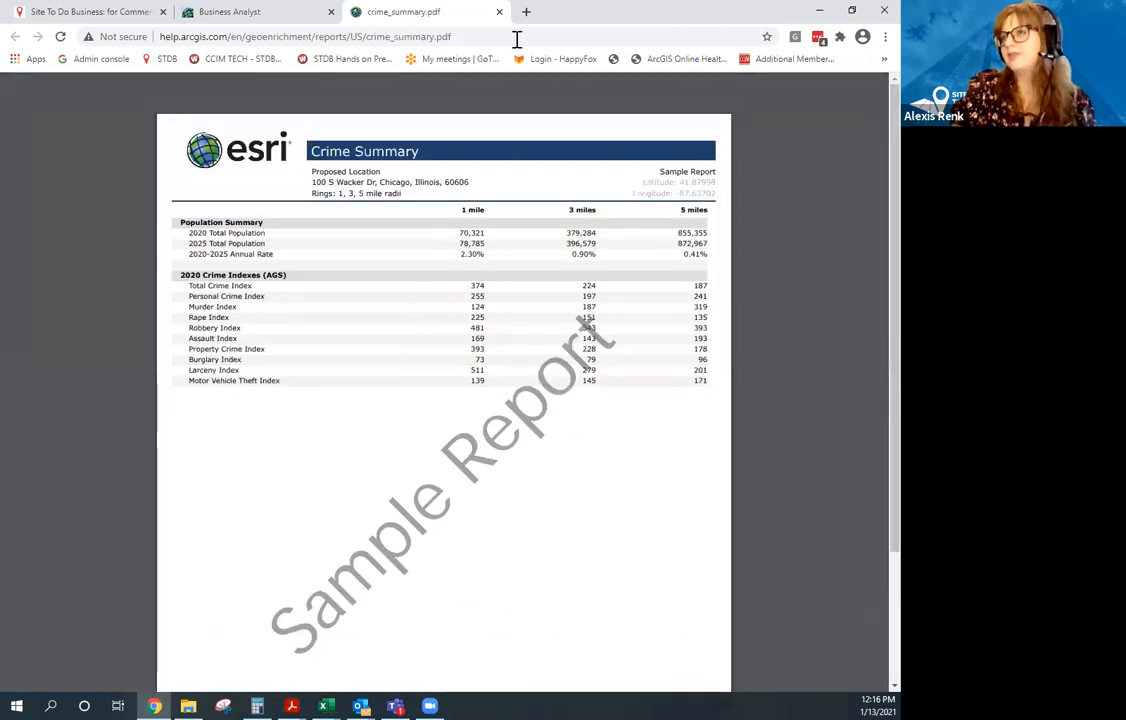
pyautogui.click(500, 12)
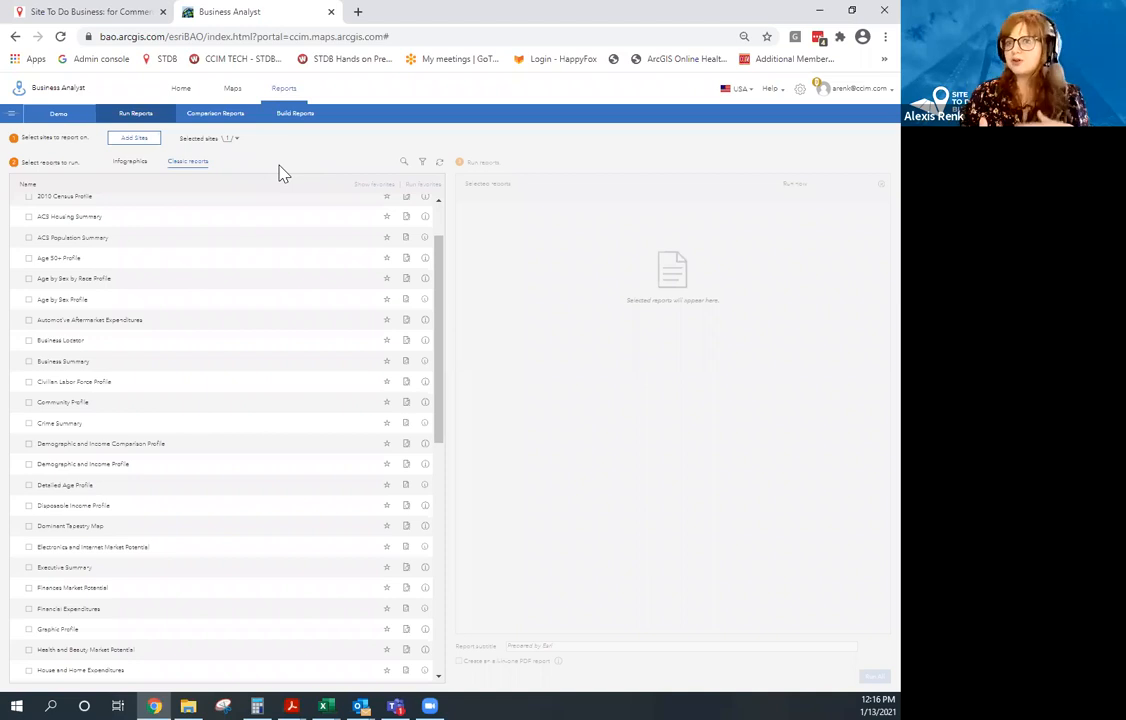
# Check the Business Locator, Civilian Labor Force Profile and Crime Summary reports and run them all.
pyautogui.click(28, 341)
pyautogui.click(29, 383)
pyautogui.click(29, 424)
pyautogui.scroll(-1, 298, 456)
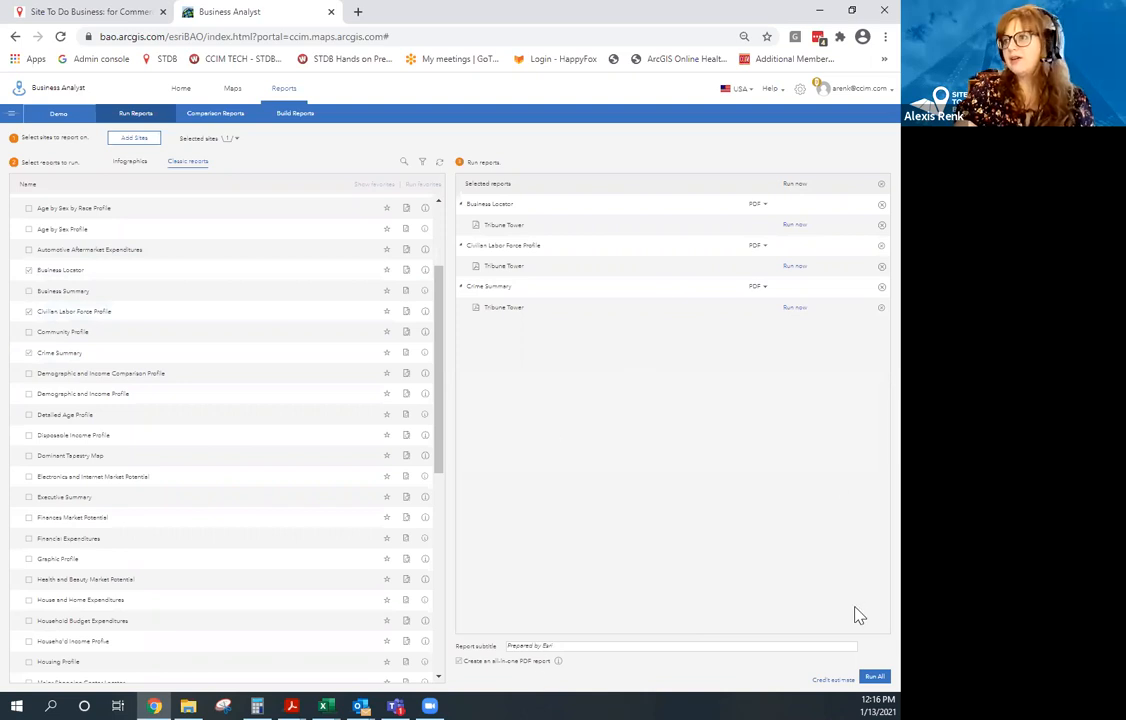
pyautogui.click(874, 677)
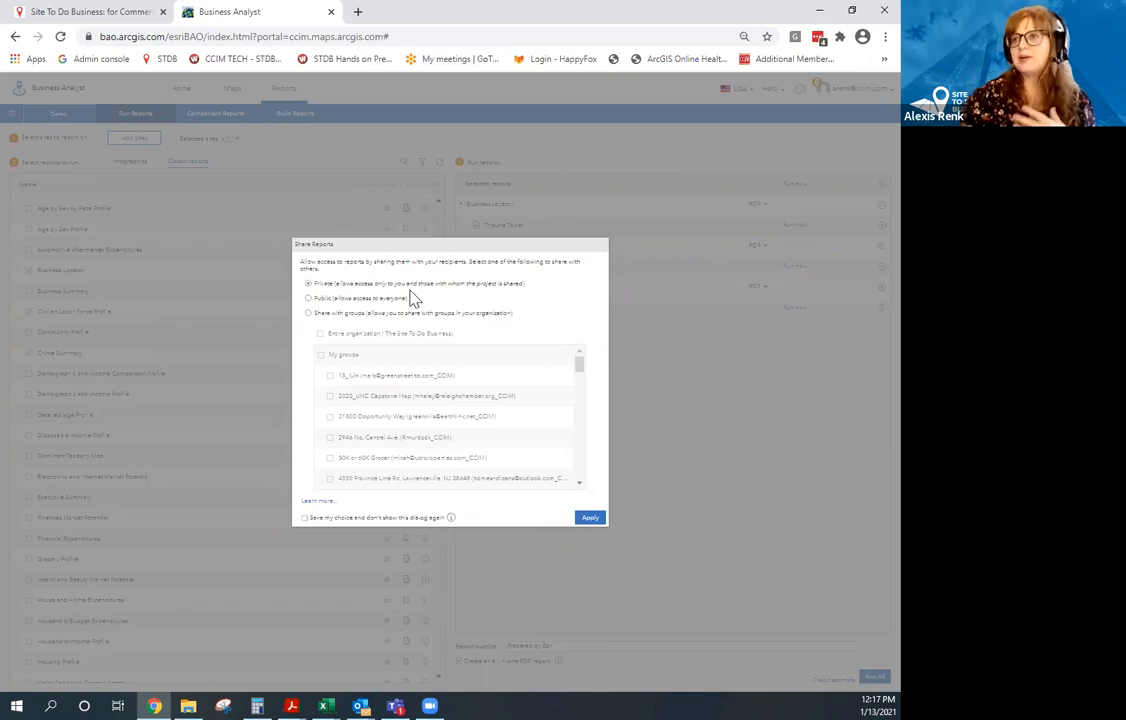
# Share the three reports as Public, generate their PDFs, and copy all the report links.
pyautogui.click(308, 298)
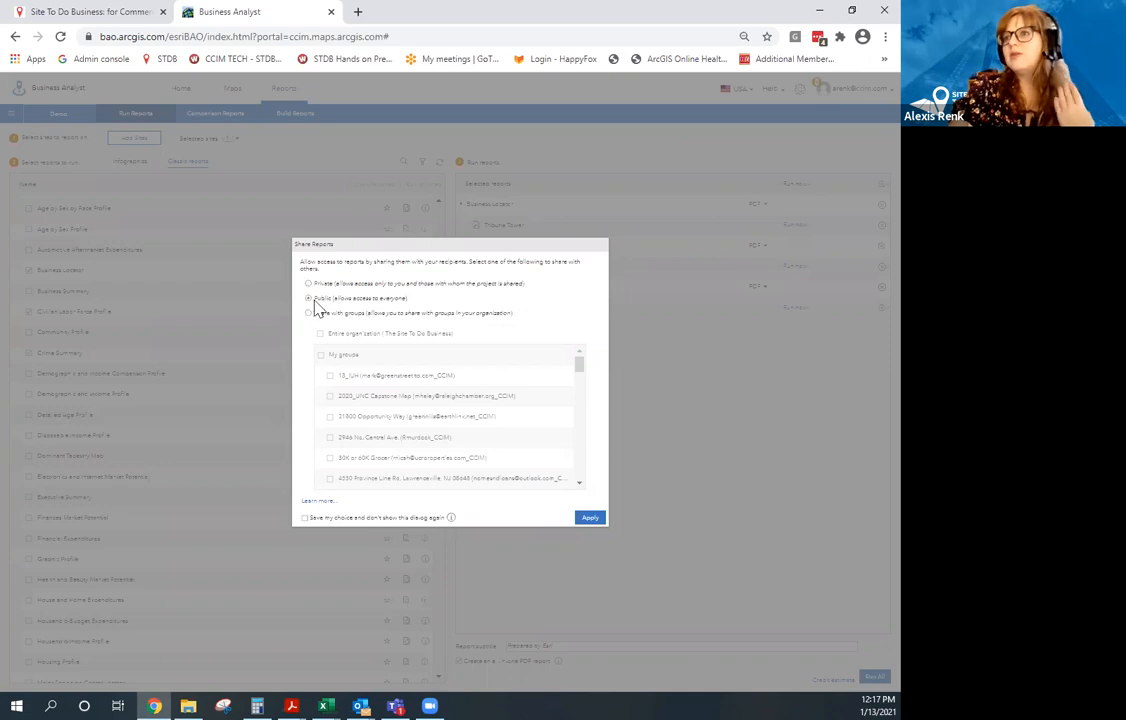
pyautogui.click(590, 528)
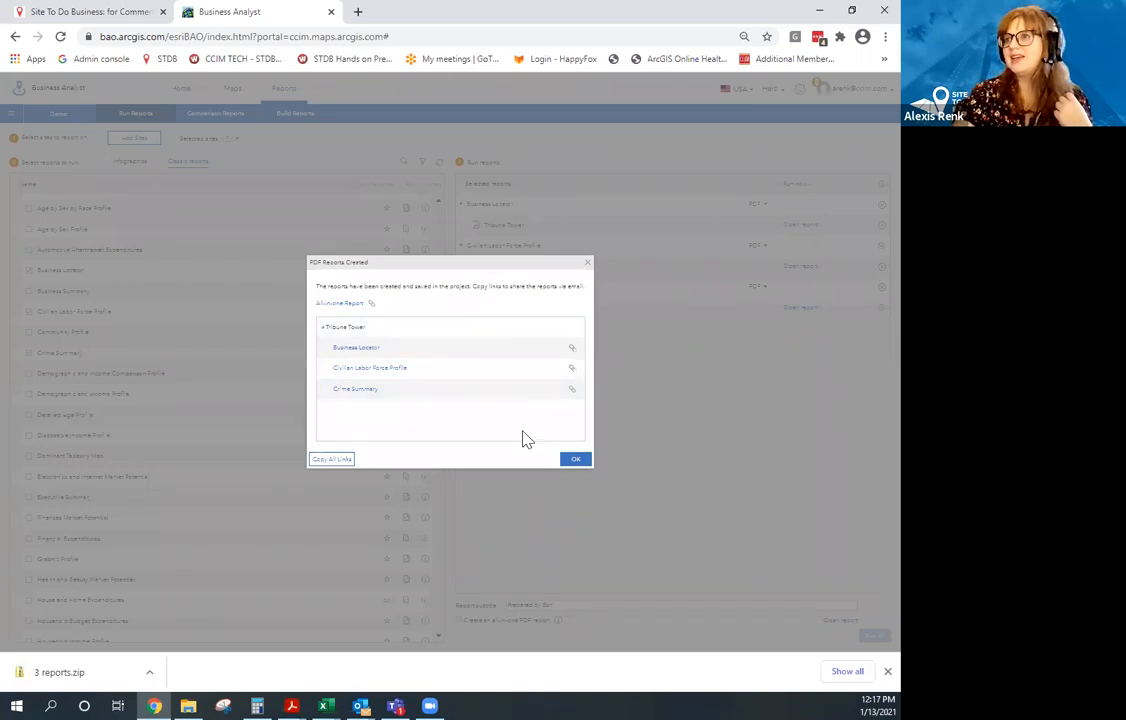
pyautogui.click(335, 459)
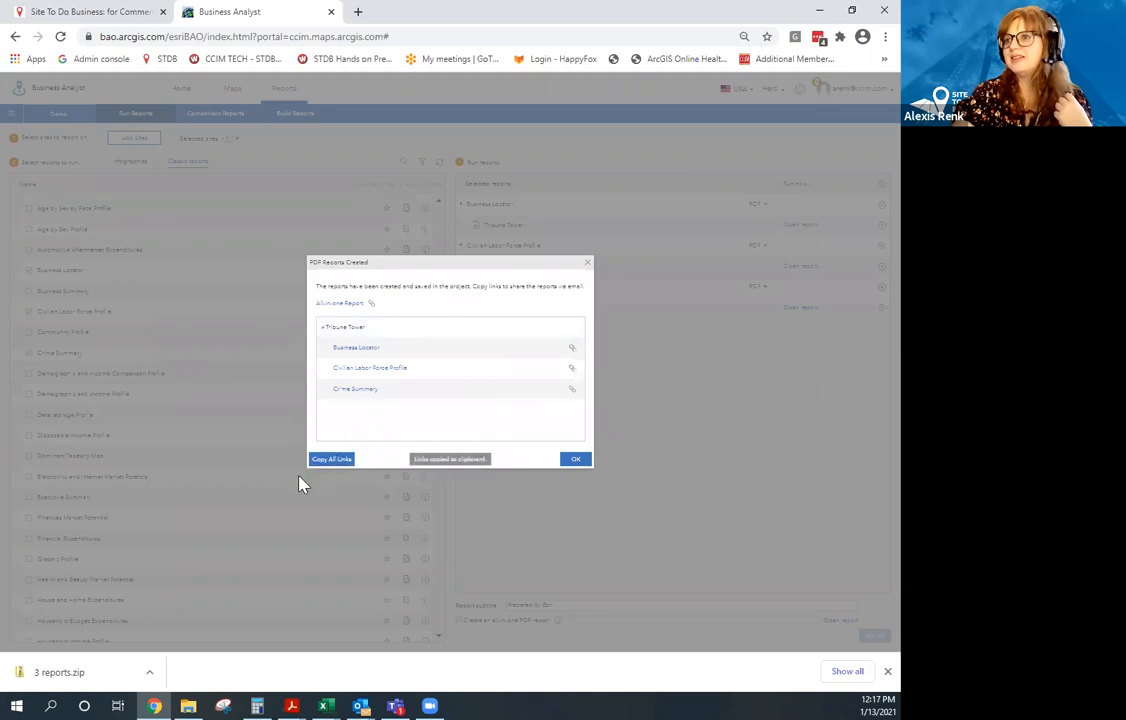
# Open the generated Business Locator PDF, scroll through it, and close its tab.
pyautogui.click(367, 352)
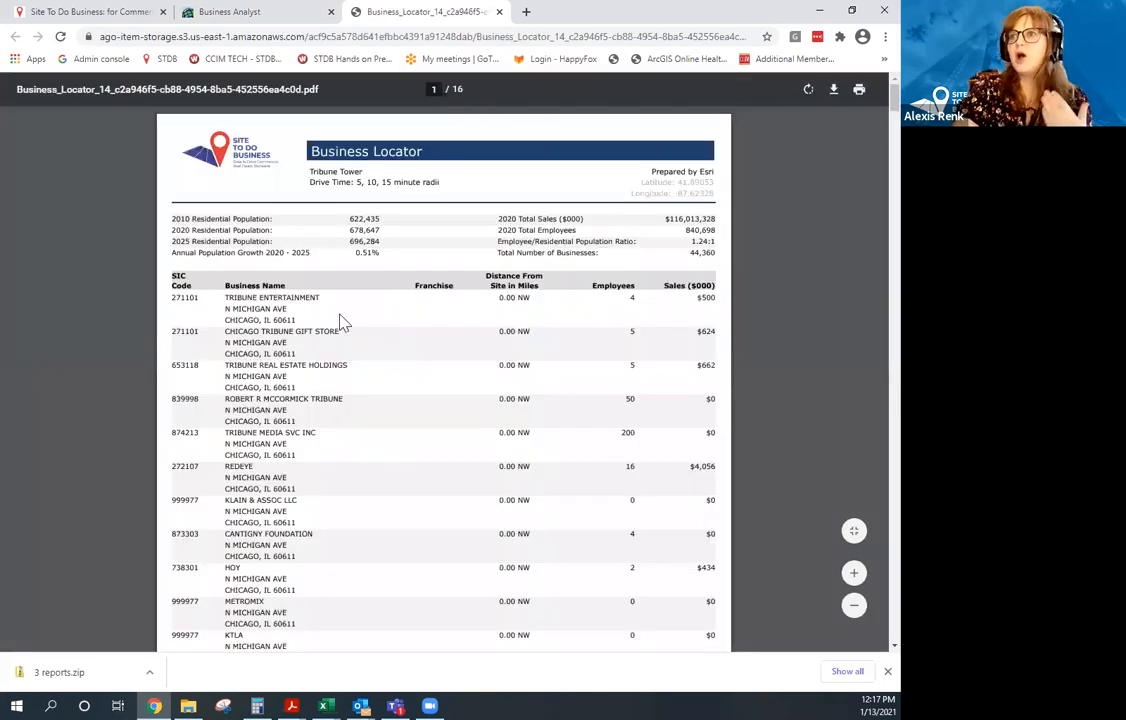
pyautogui.scroll(-15, 355, 350)
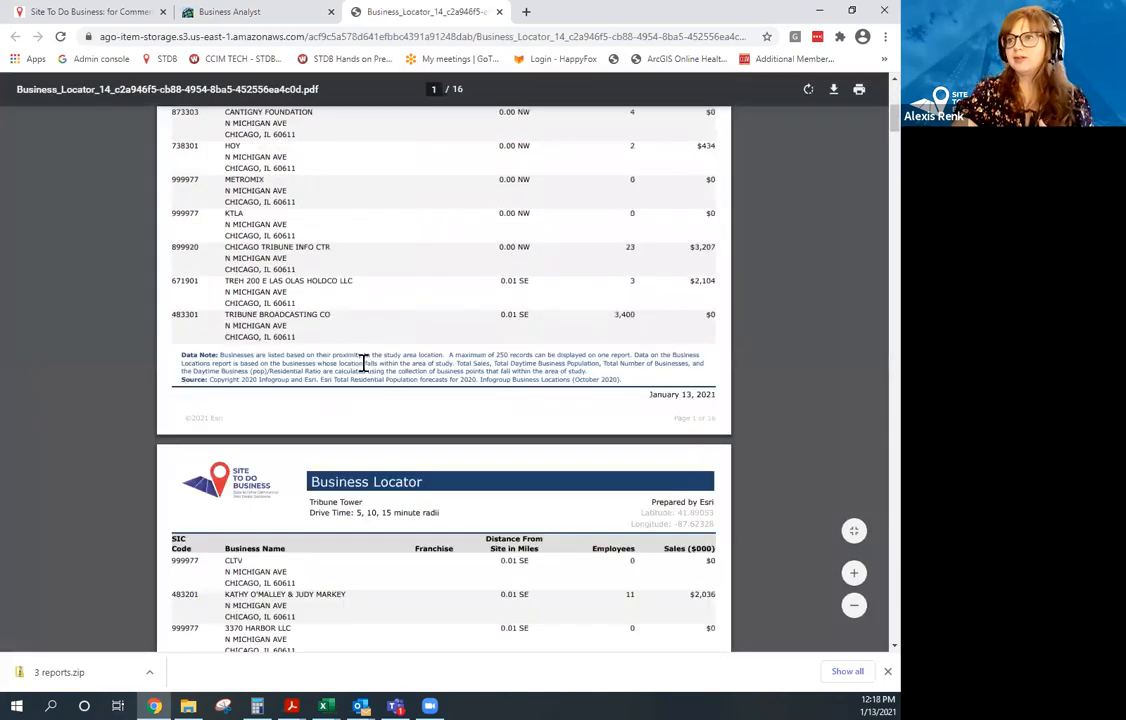
pyautogui.scroll(-6, 364, 377)
pyautogui.scroll(6, 395, 314)
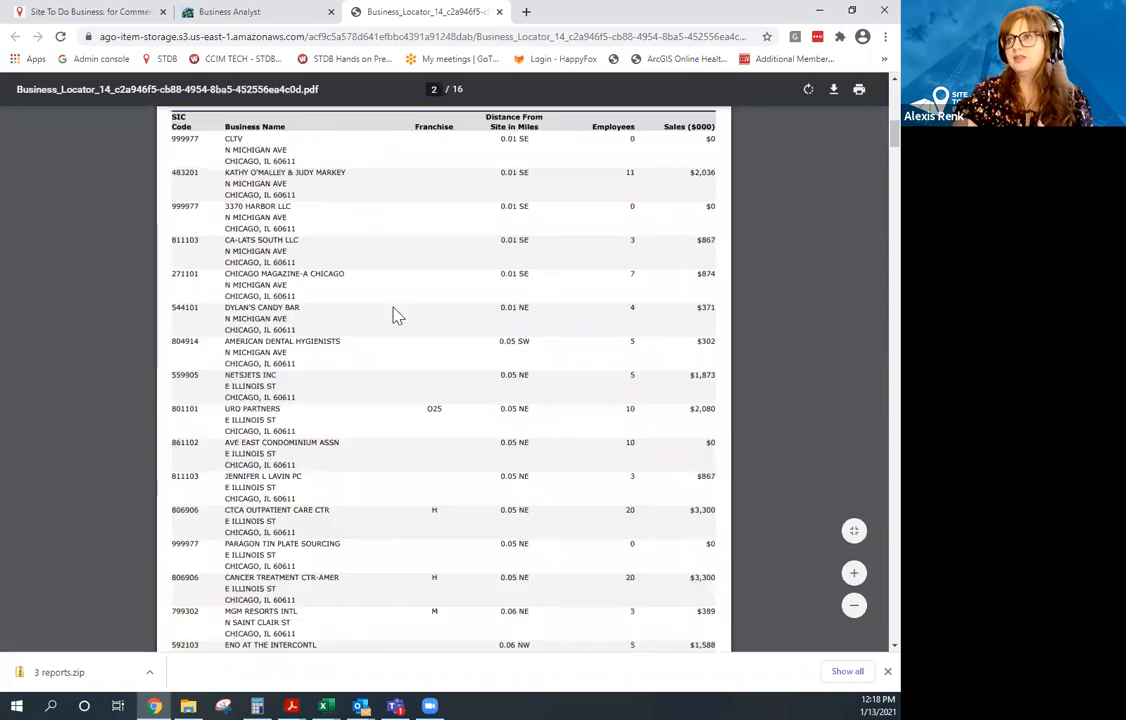
pyautogui.click(497, 12)
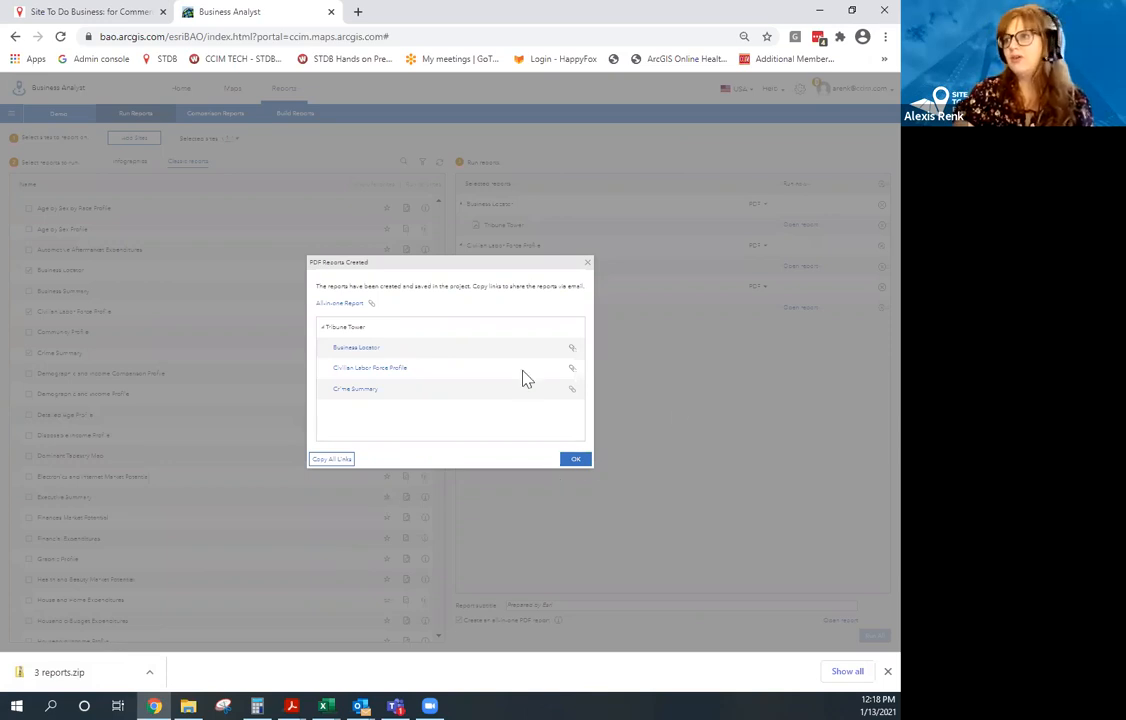
# Dismiss the reports-created summary, reopen the Business Locator report, and close it again.
pyautogui.click(576, 460)
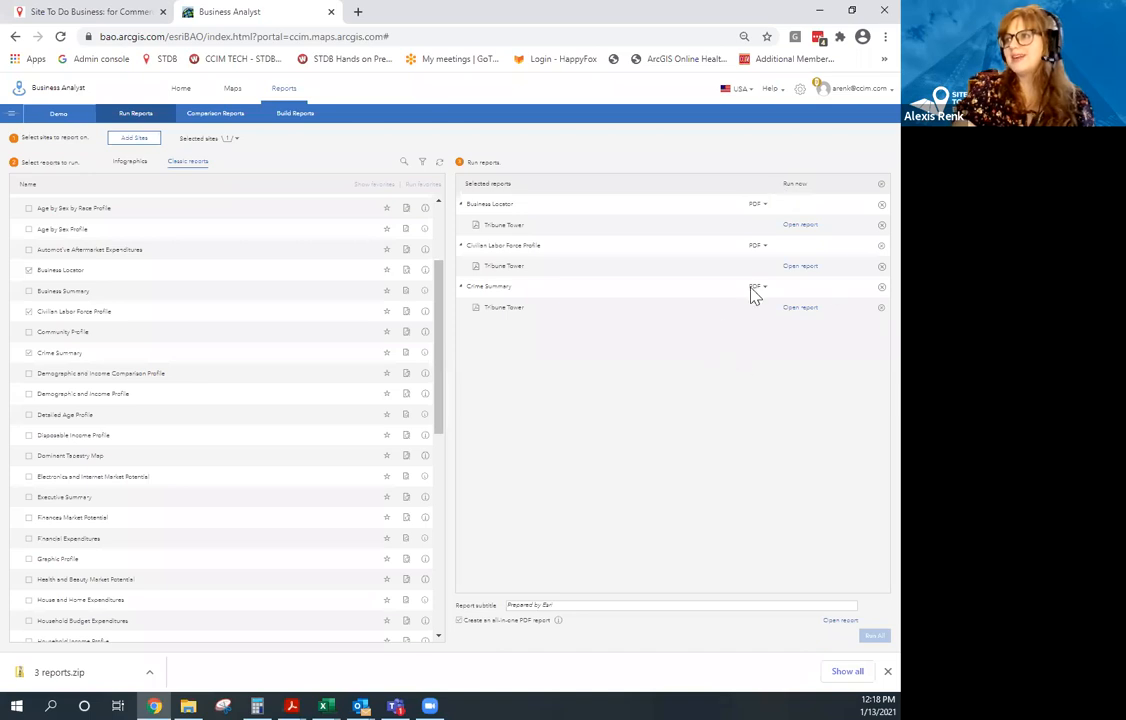
pyautogui.click(800, 226)
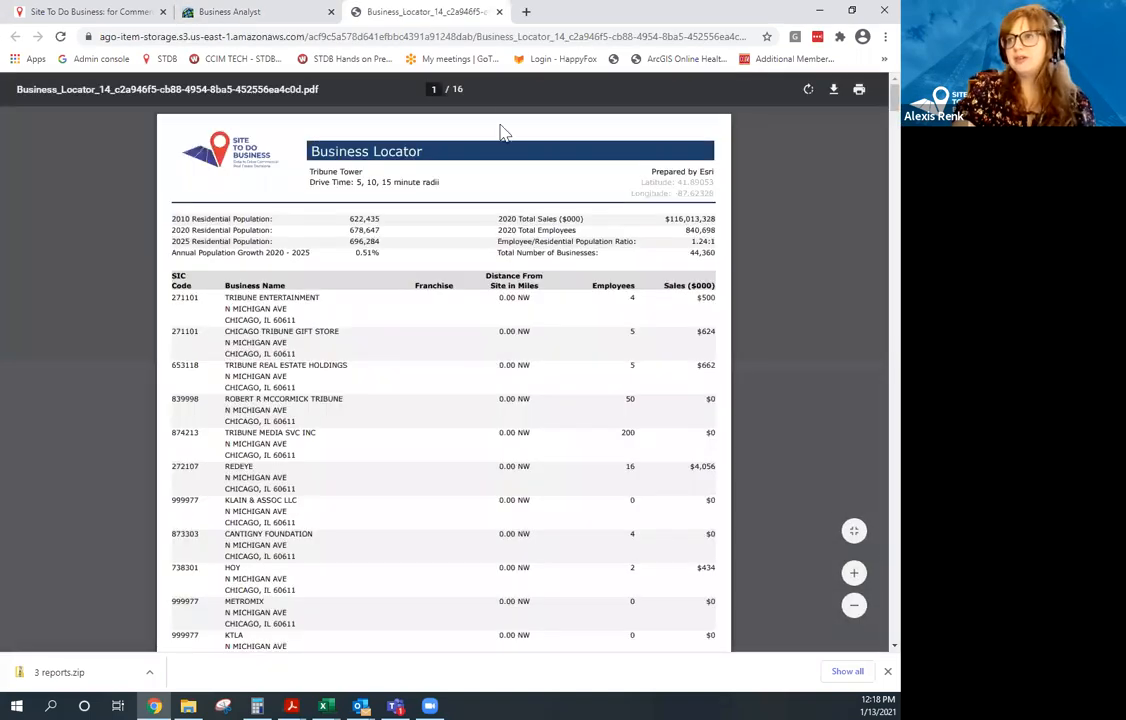
pyautogui.click(499, 12)
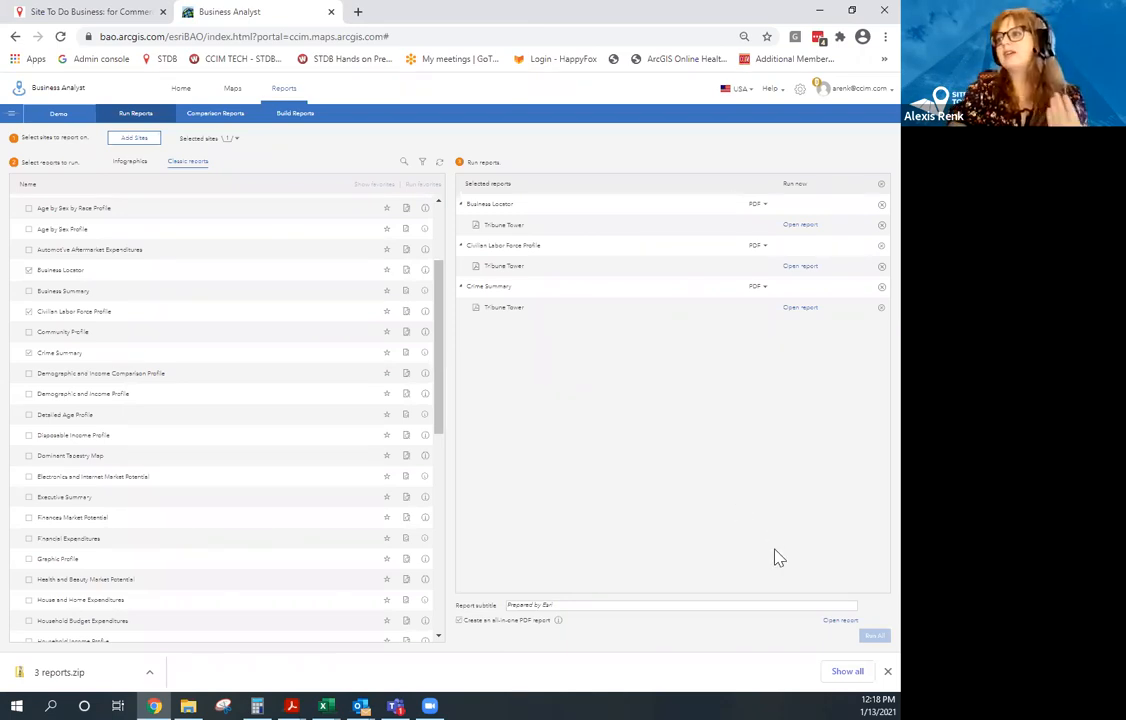
# Open Civilian Labor Force Profile 5 from the Demo project's Previously Run Reports.
pyautogui.click(236, 90)
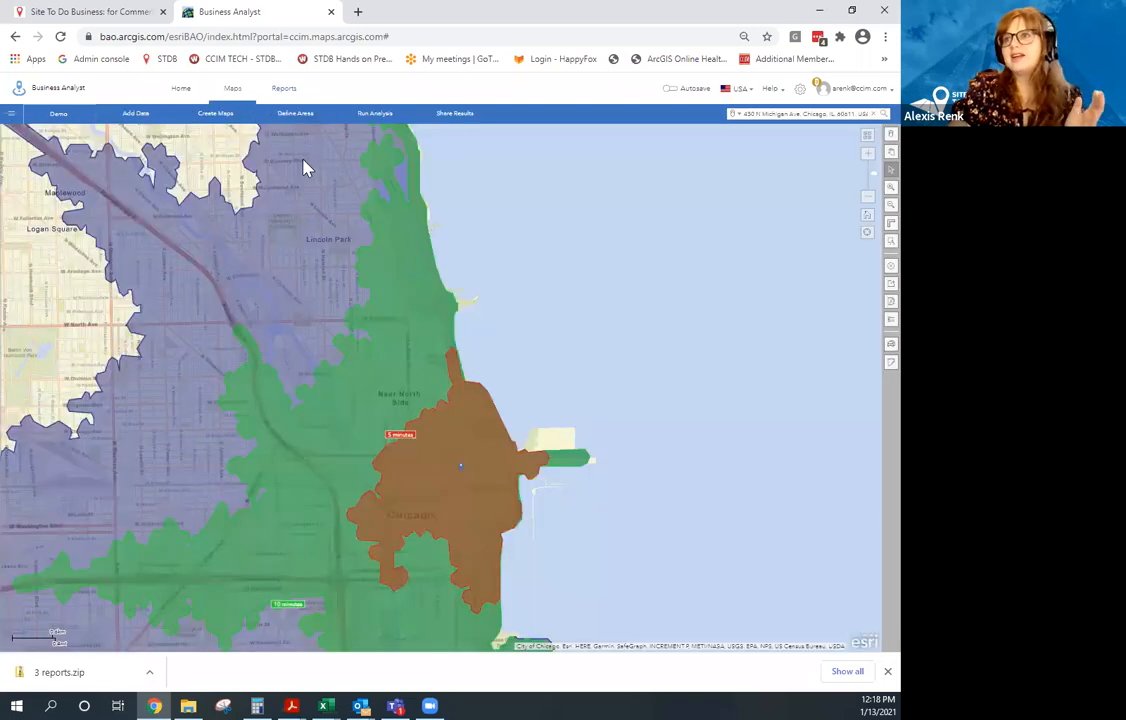
pyautogui.click(57, 116)
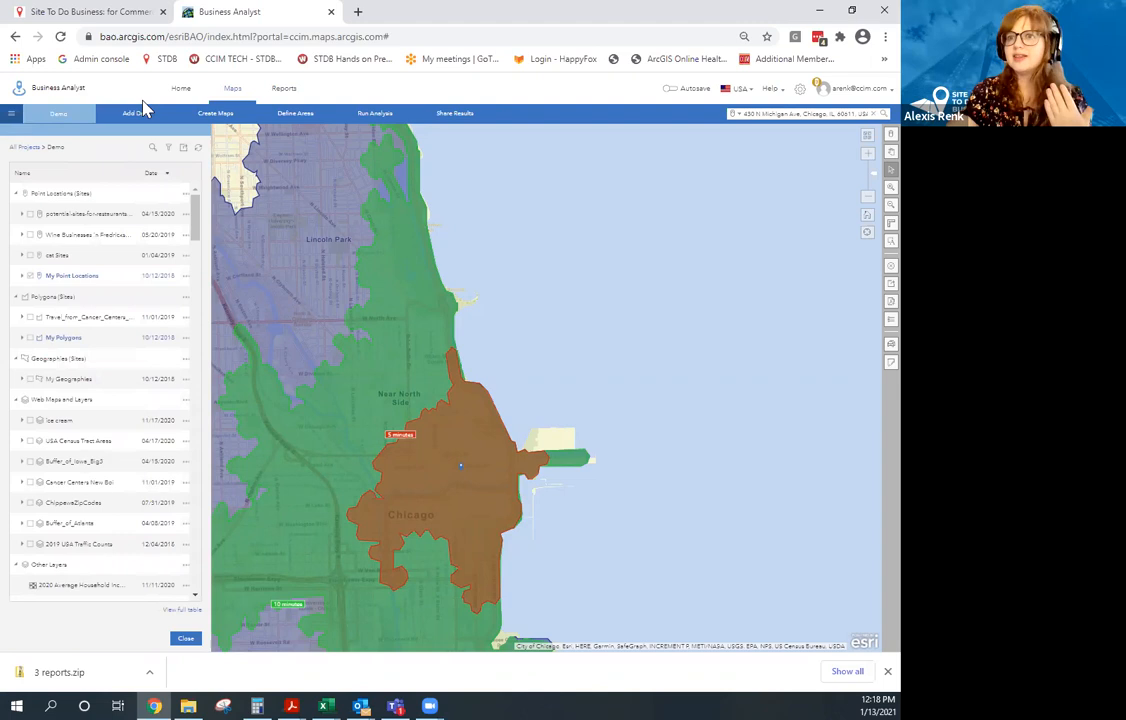
pyautogui.scroll(-10, 95, 264)
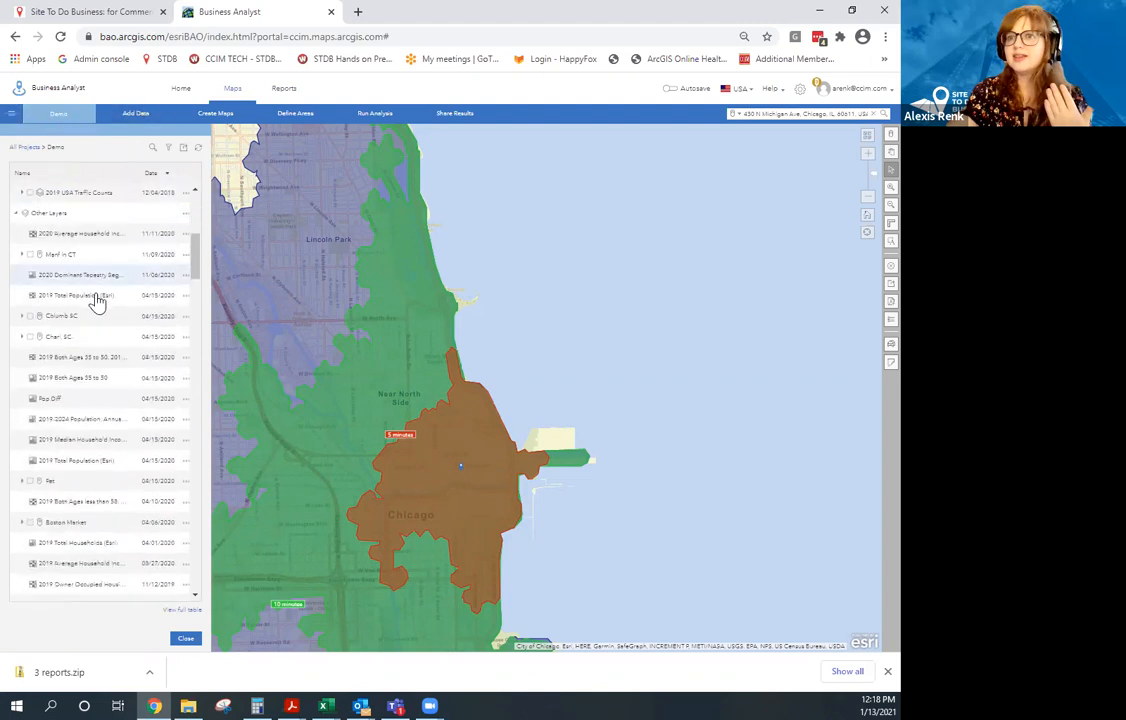
pyautogui.scroll(-10, 92, 345)
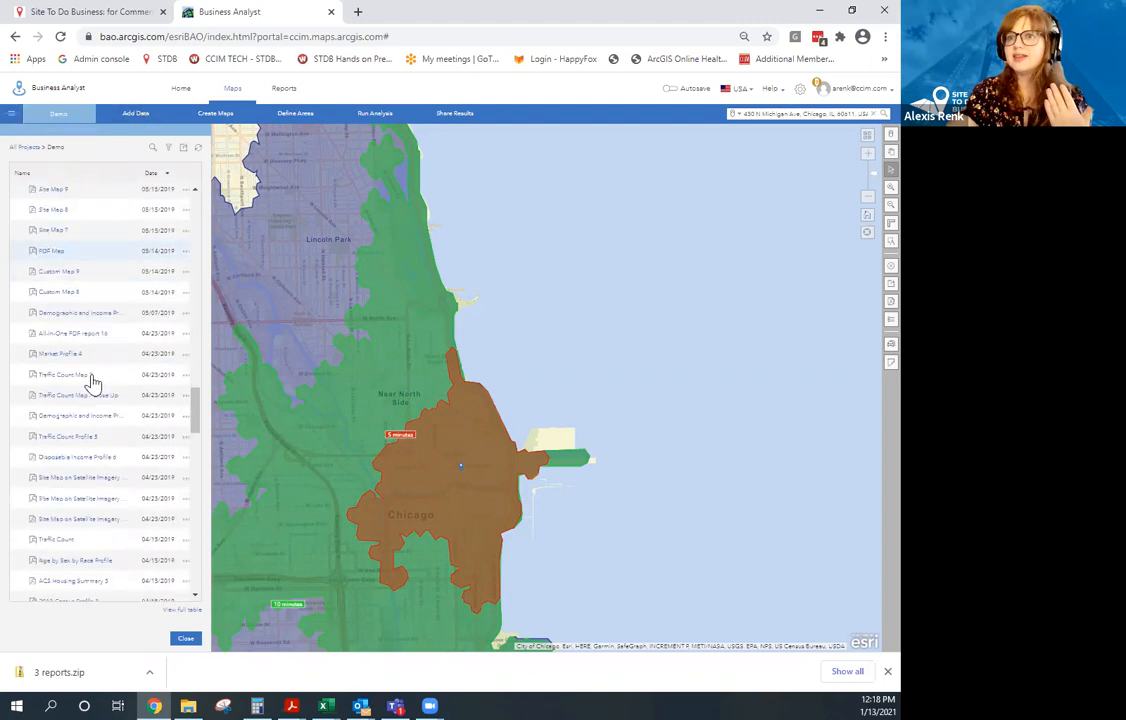
pyautogui.scroll(5, 92, 383)
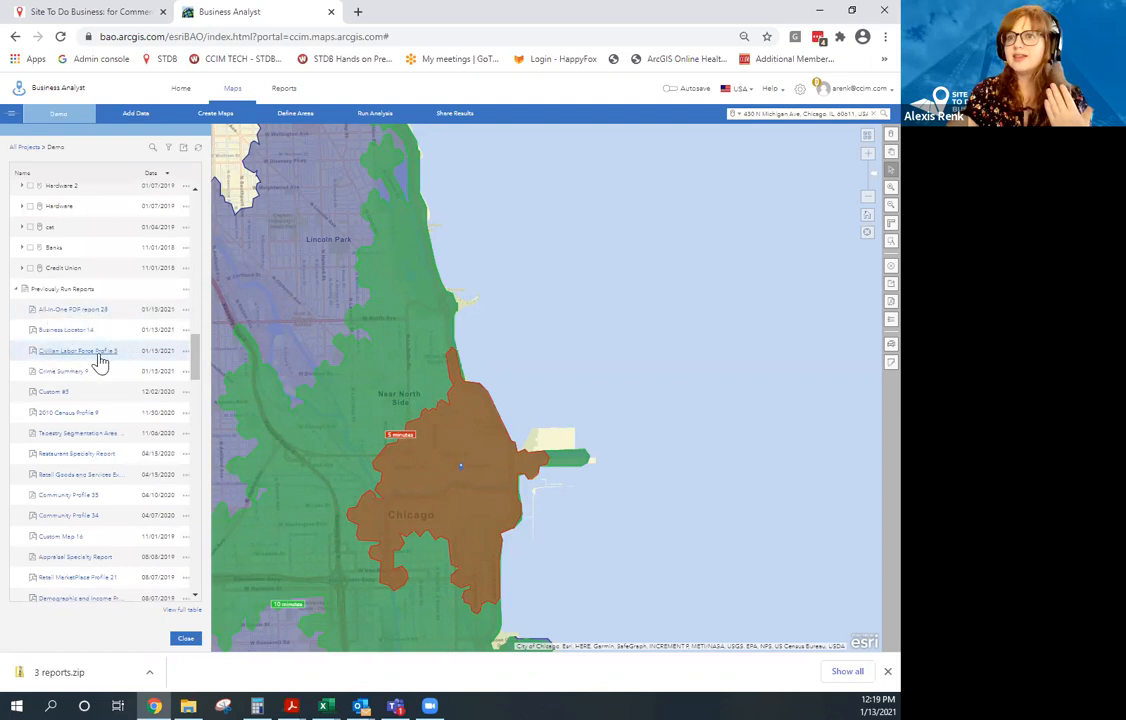
pyautogui.click(100, 354)
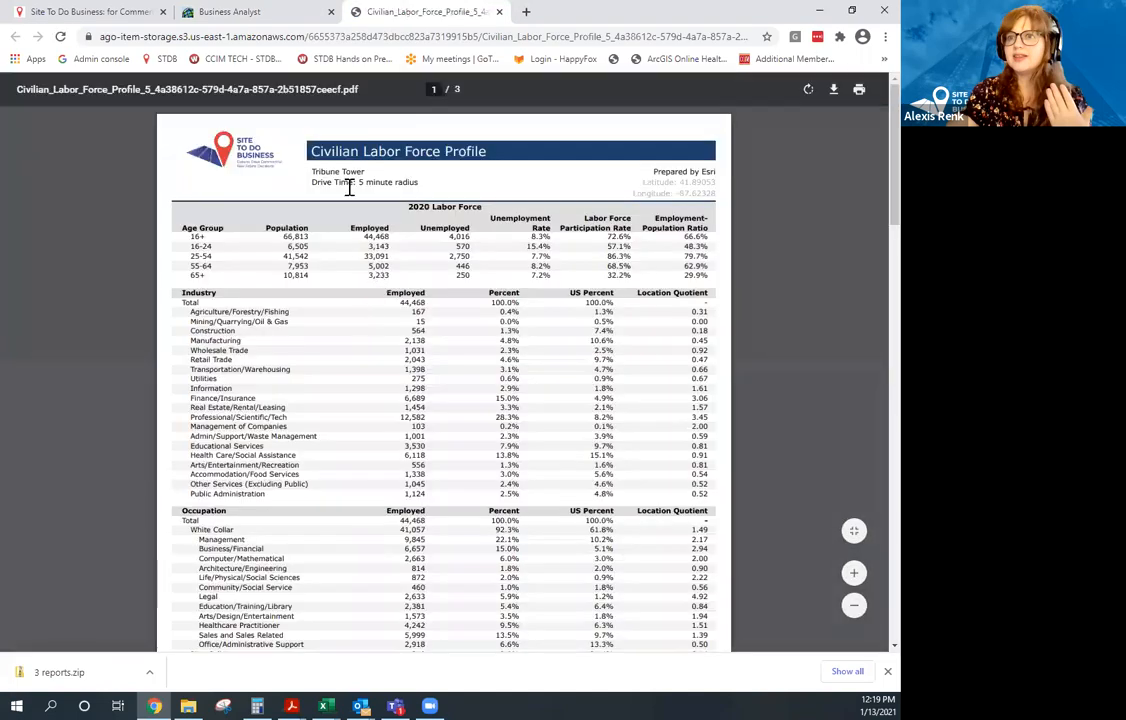
# Zoom the Civilian Labor Force Profile PDF to 150% and skim the first page.
pyautogui.hotkey('ctrl', '+')
pyautogui.hotkey('ctrl', '+')
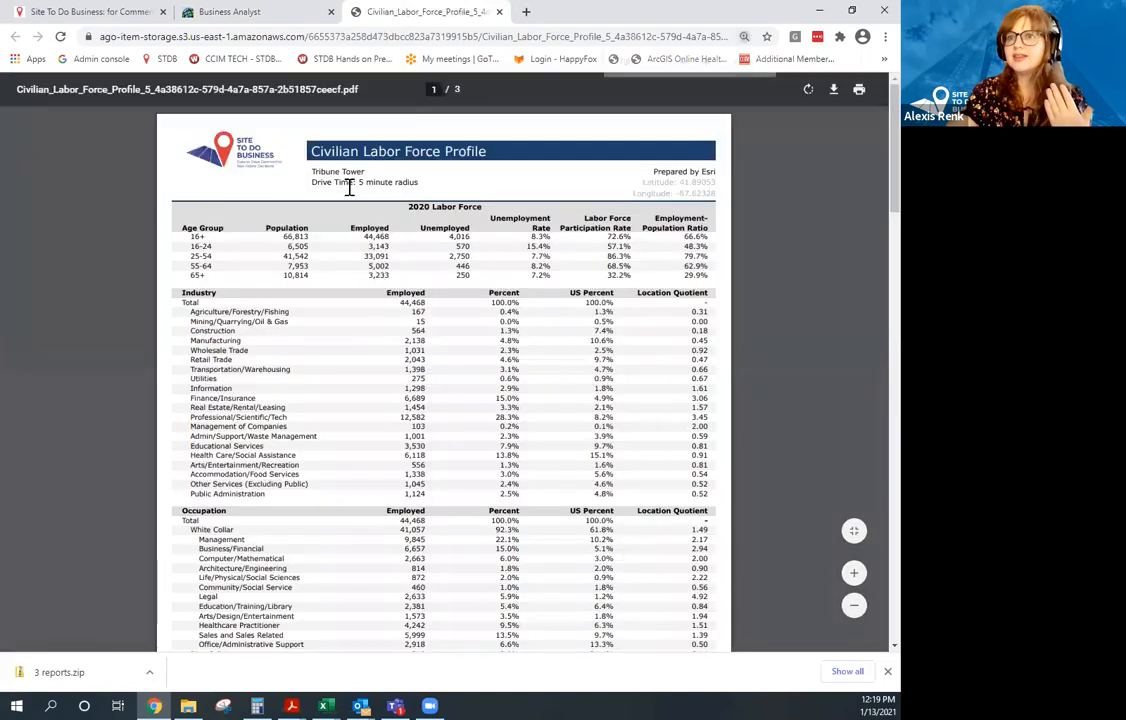
pyautogui.hotkey('ctrl', '+')
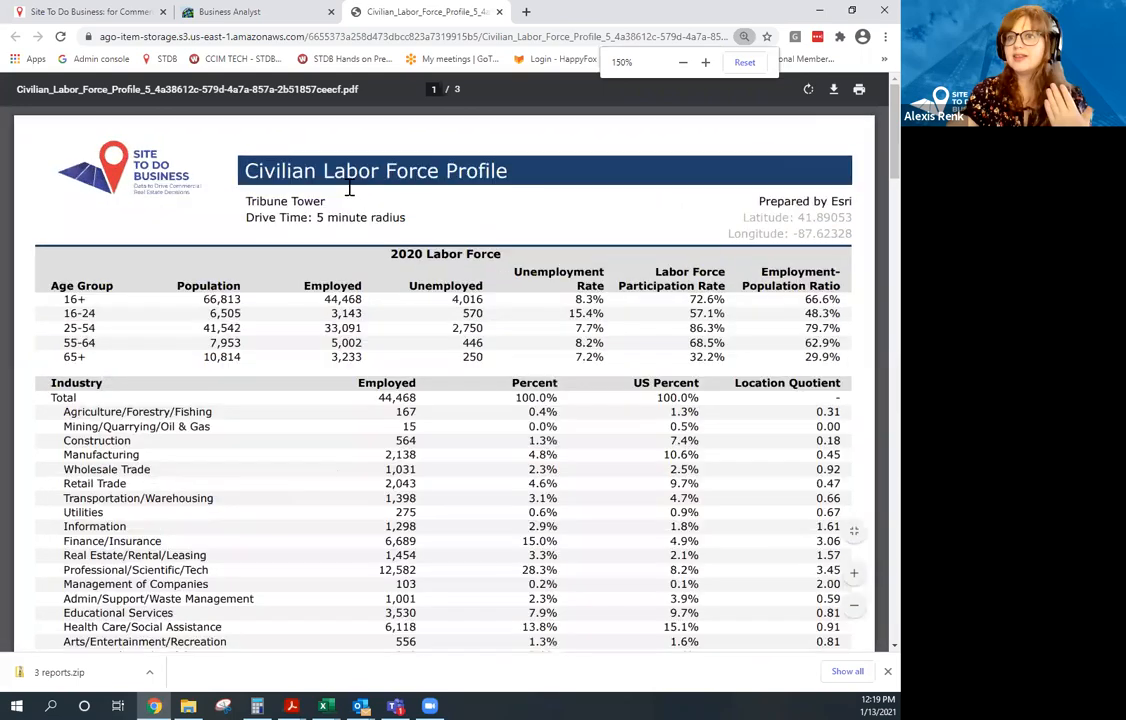
pyautogui.scroll(-1, 559, 264)
pyautogui.scroll(-5, 570, 255)
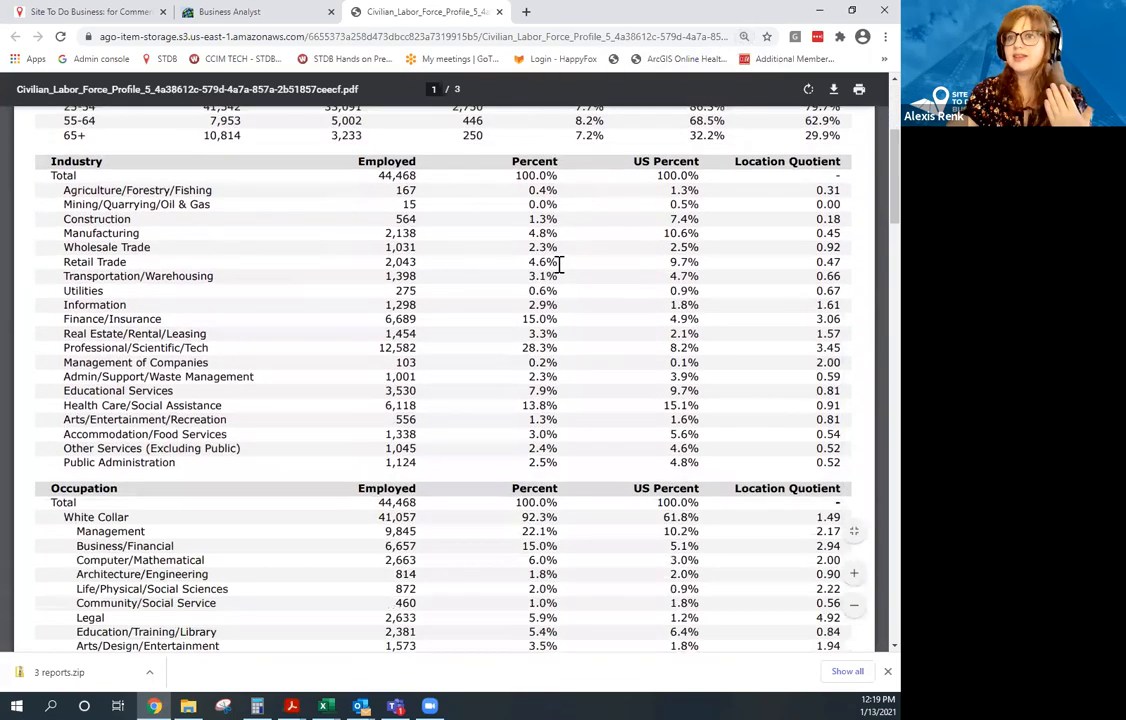
pyautogui.scroll(2, 826, 105)
pyautogui.scroll(1, 830, 100)
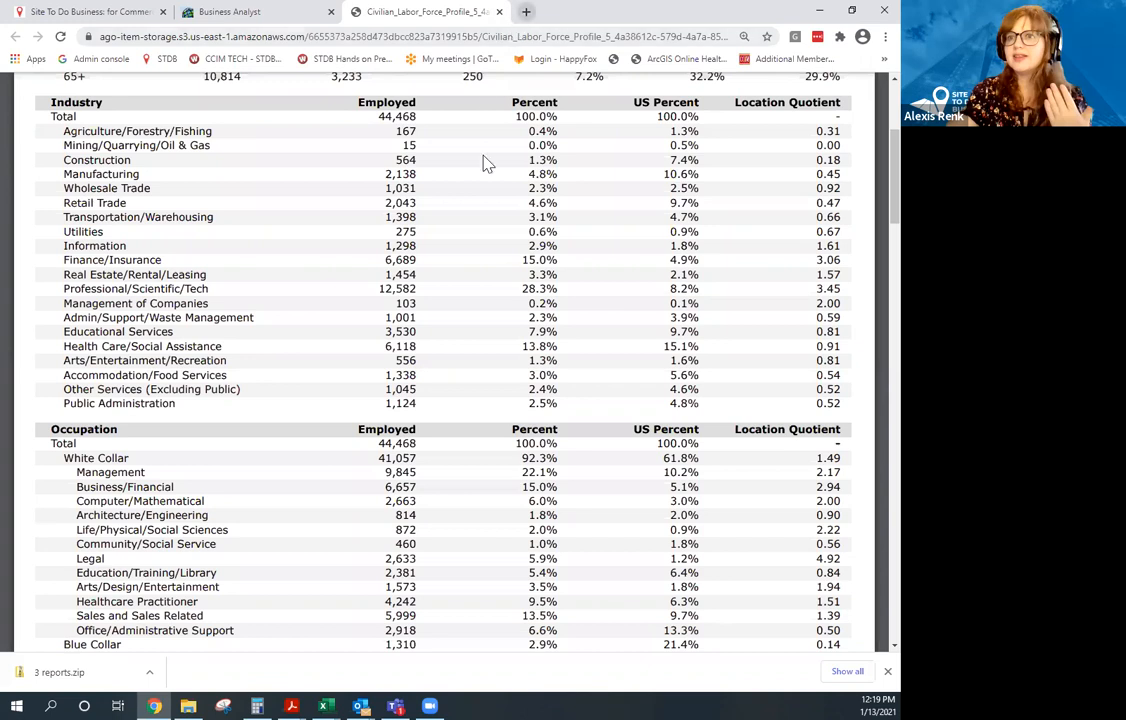
# Review the industry and occupation tables on pages 1–2, then return to the Business Analyst tab.
pyautogui.scroll(5, 314, 143)
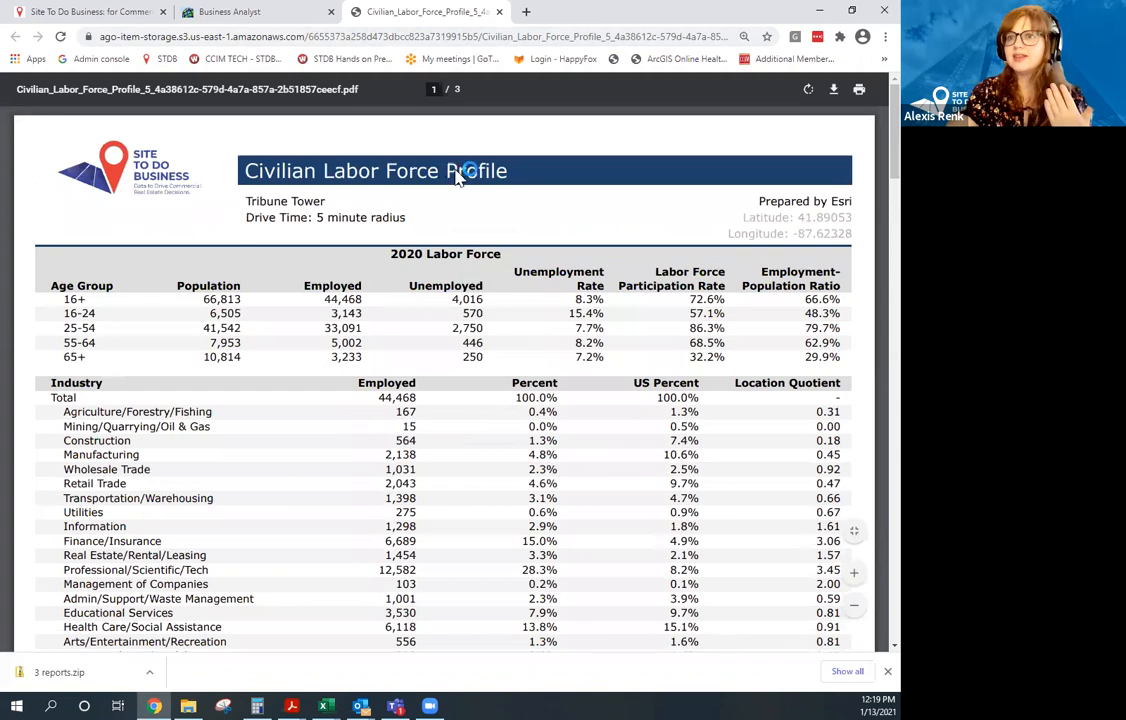
pyautogui.scroll(-3, 453, 175)
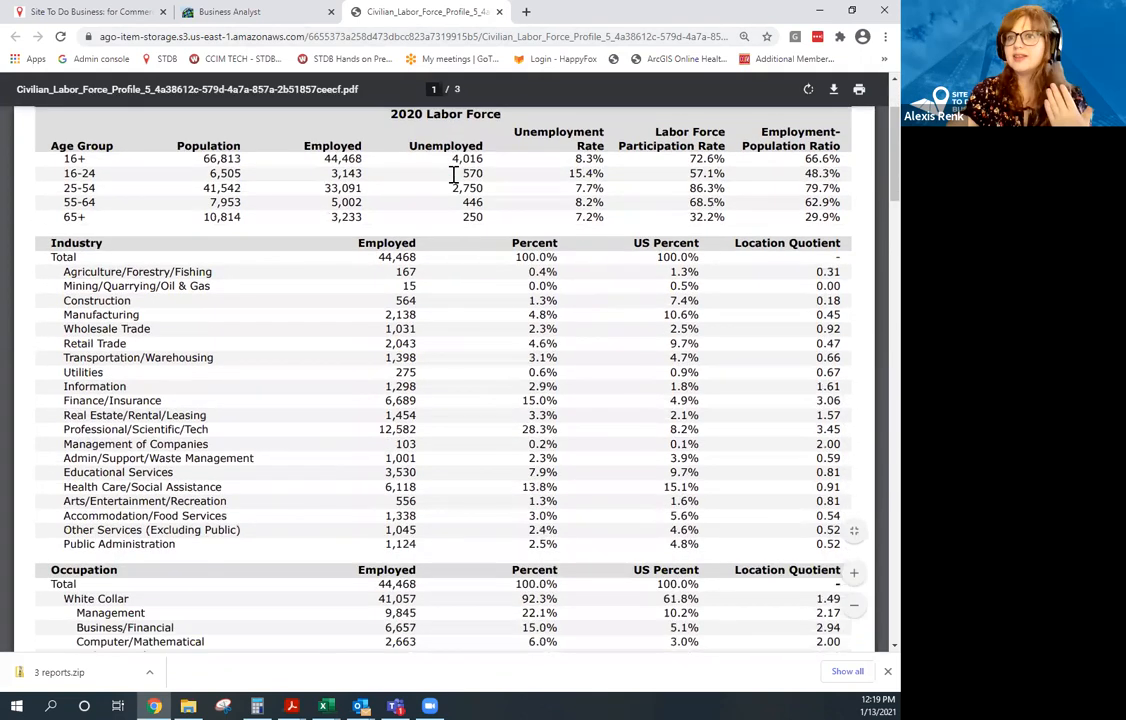
pyautogui.scroll(-10, 453, 175)
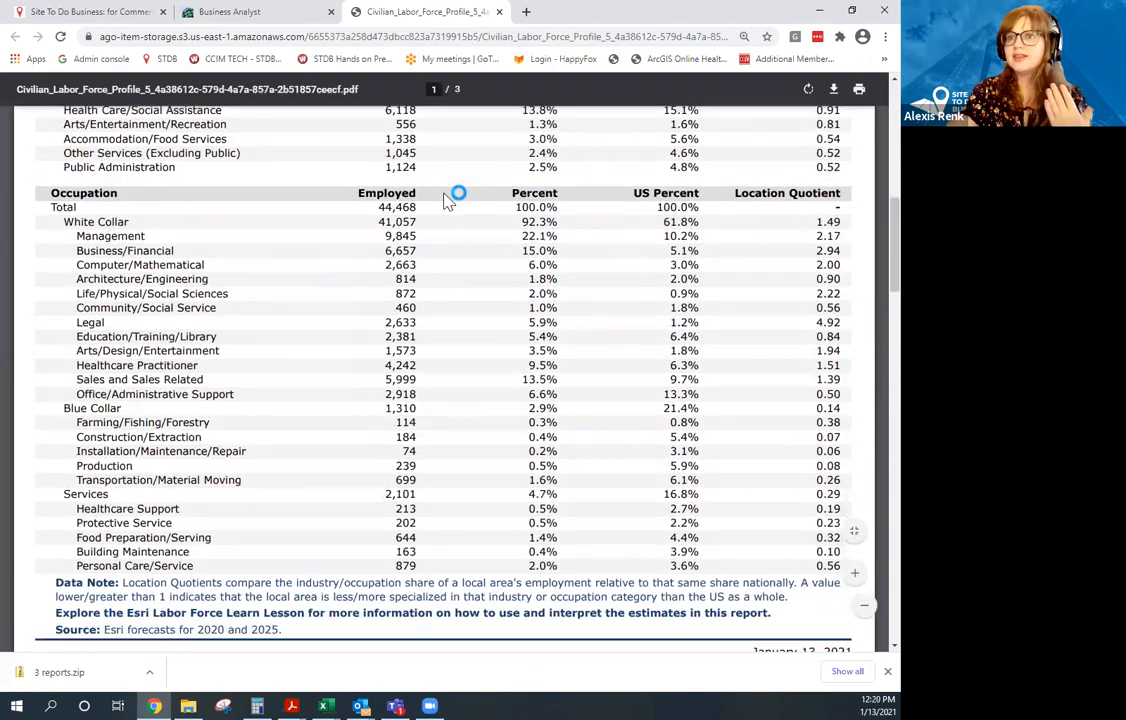
pyautogui.scroll(-3, 445, 204)
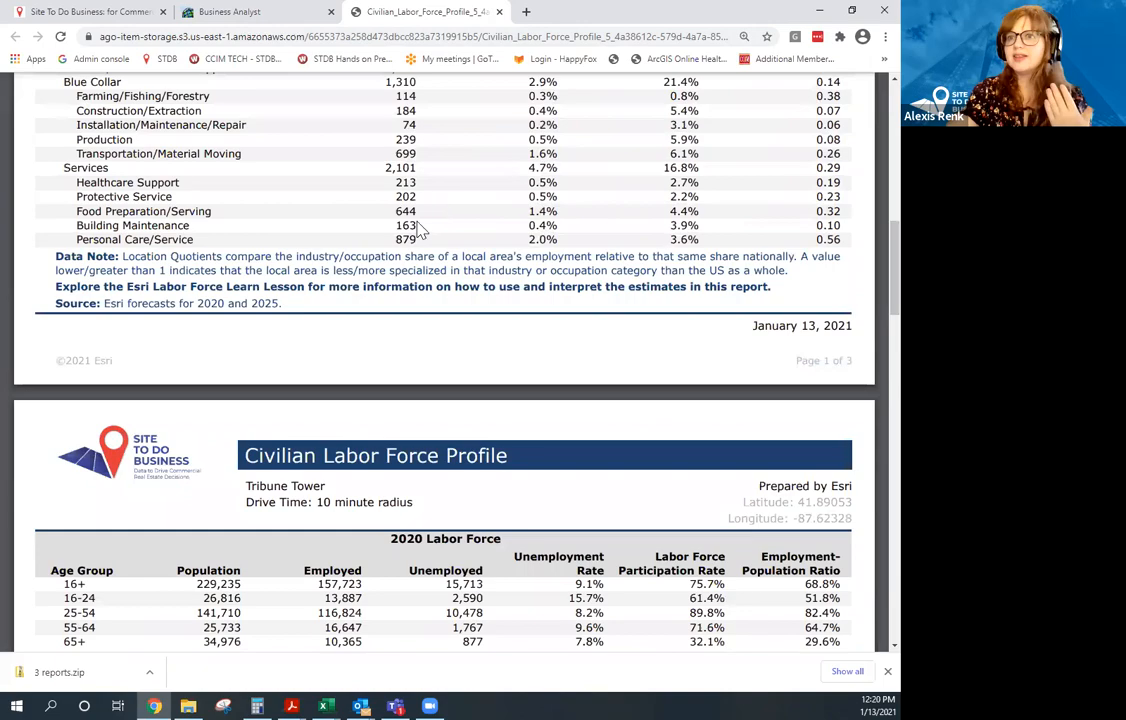
pyautogui.scroll(-8, 420, 229)
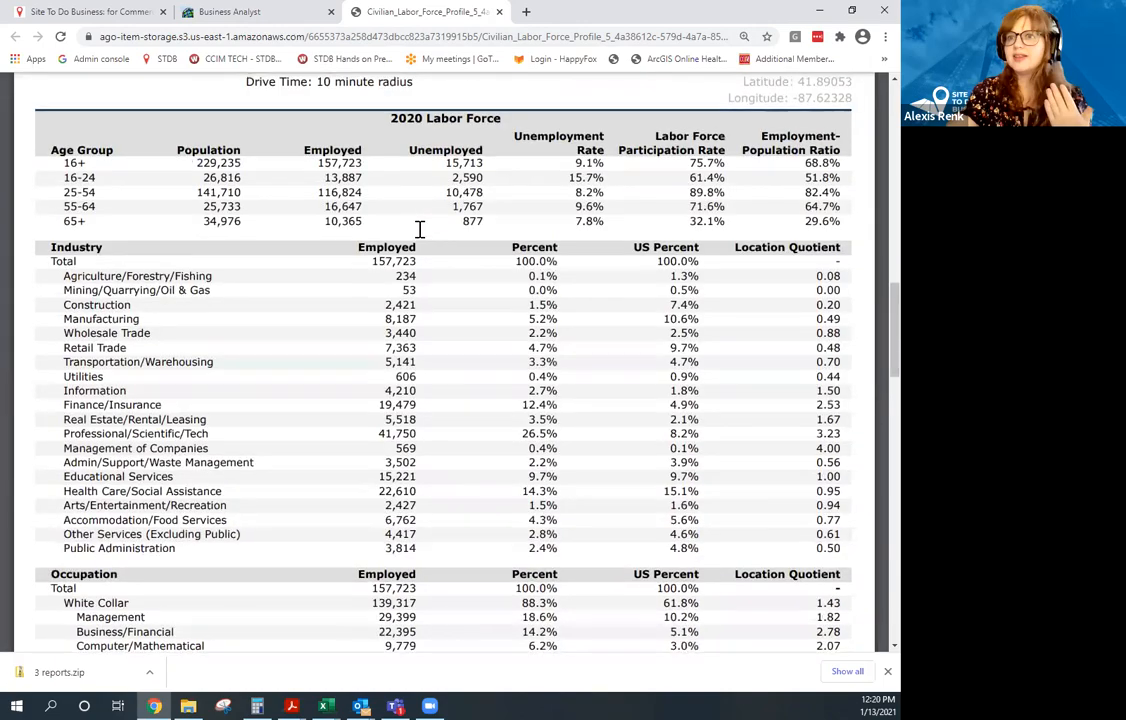
pyautogui.scroll(10, 420, 229)
pyautogui.scroll(12, 428, 179)
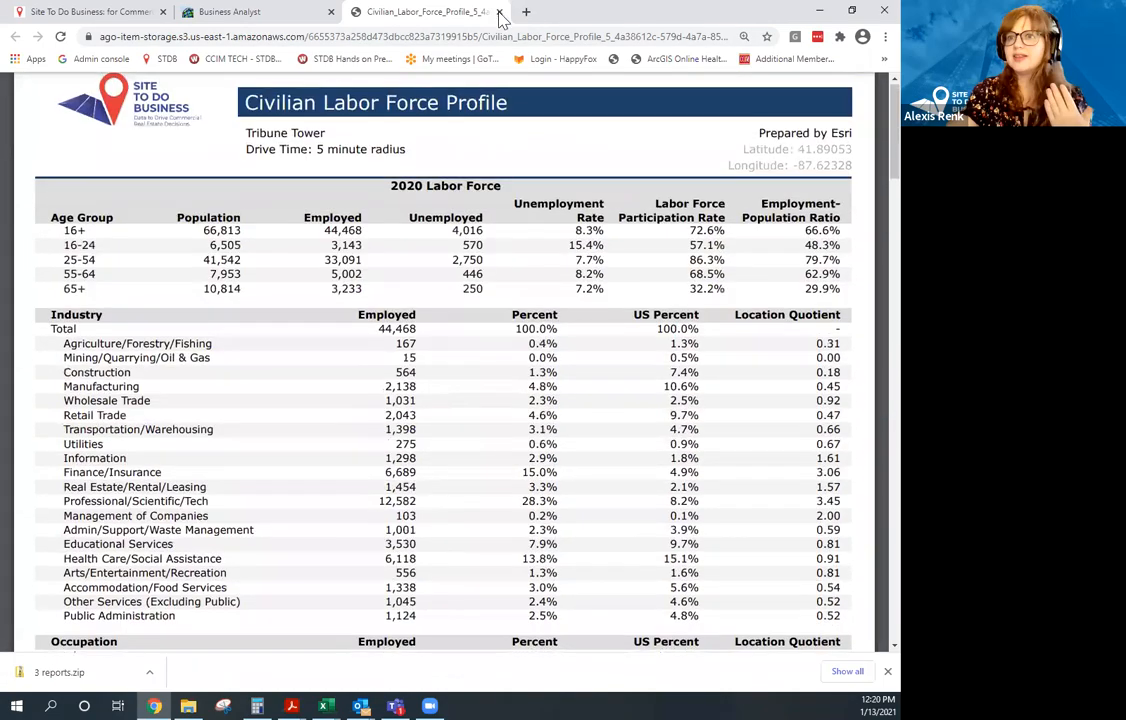
pyautogui.click(230, 12)
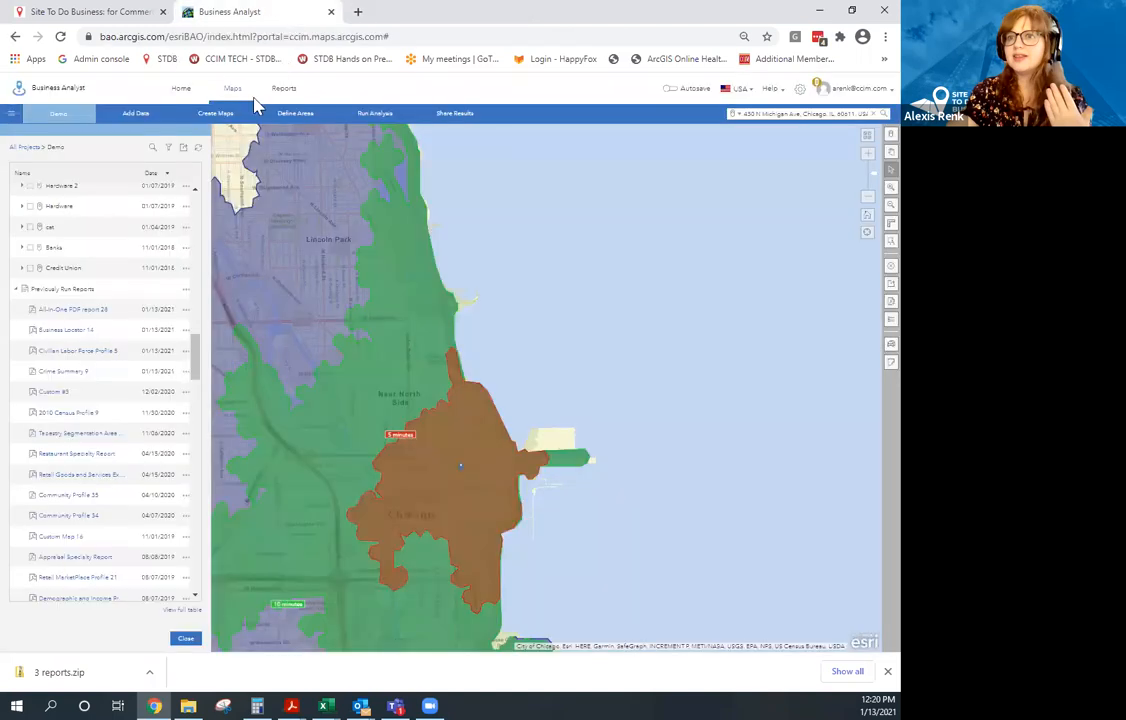
# Go to Reports, expand Shared reports, and search 'spec' to list the five specialty reports.
pyautogui.click(284, 90)
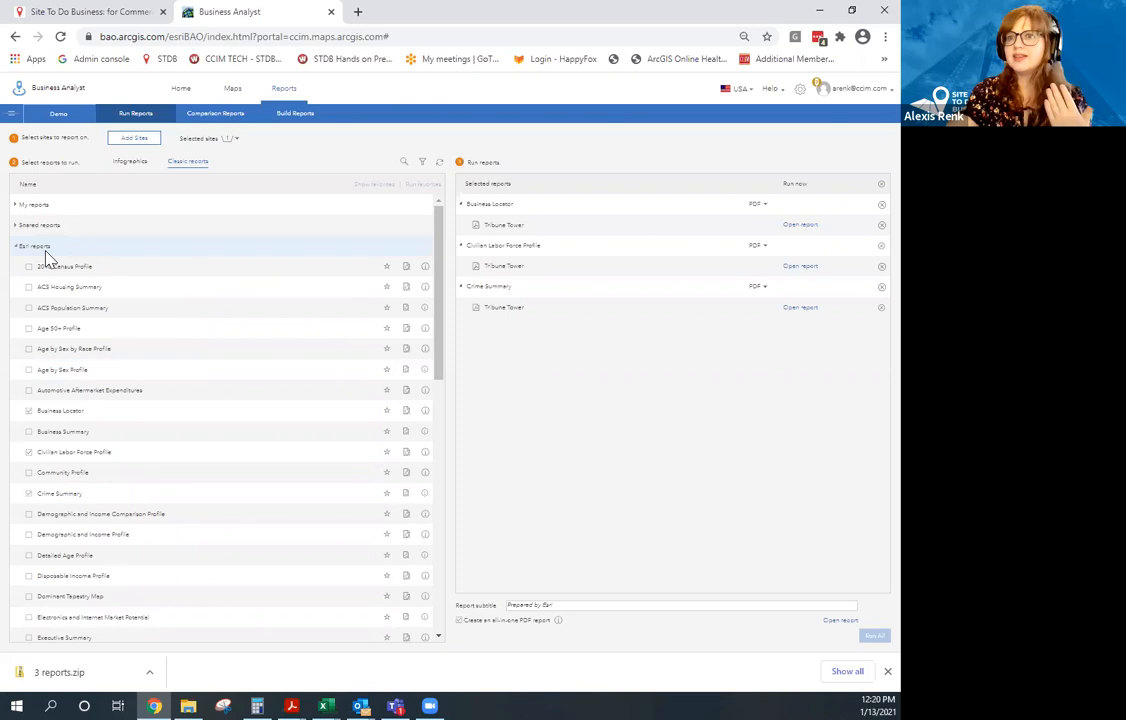
pyautogui.click(17, 226)
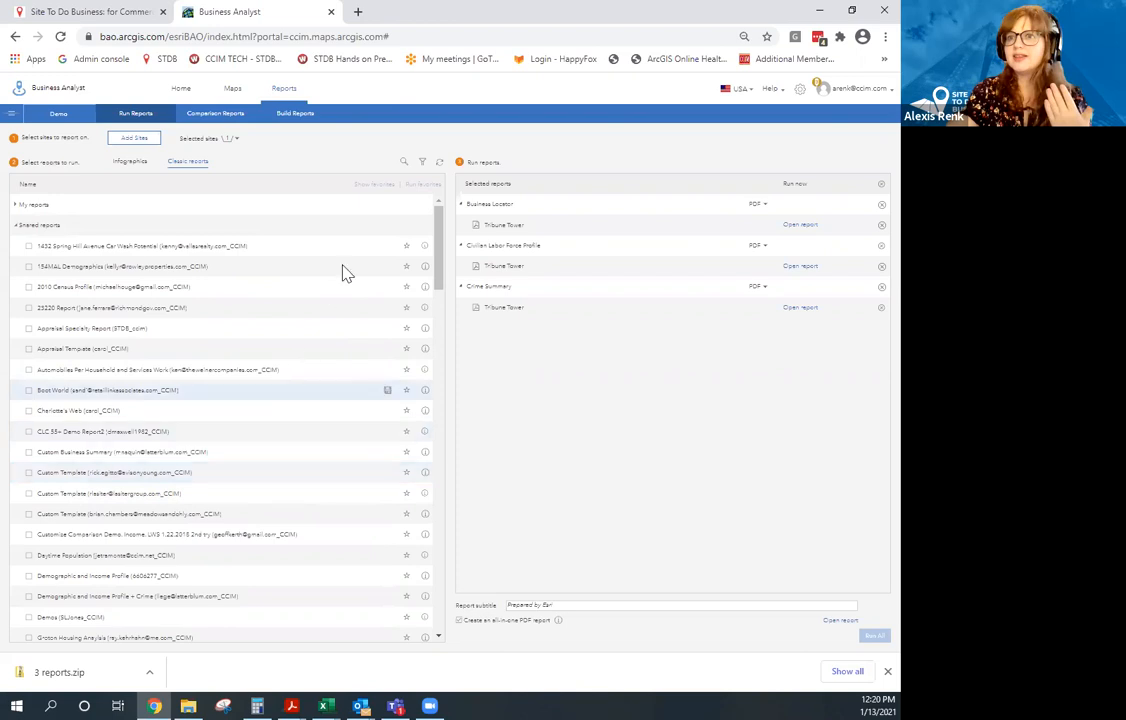
pyautogui.click(406, 164)
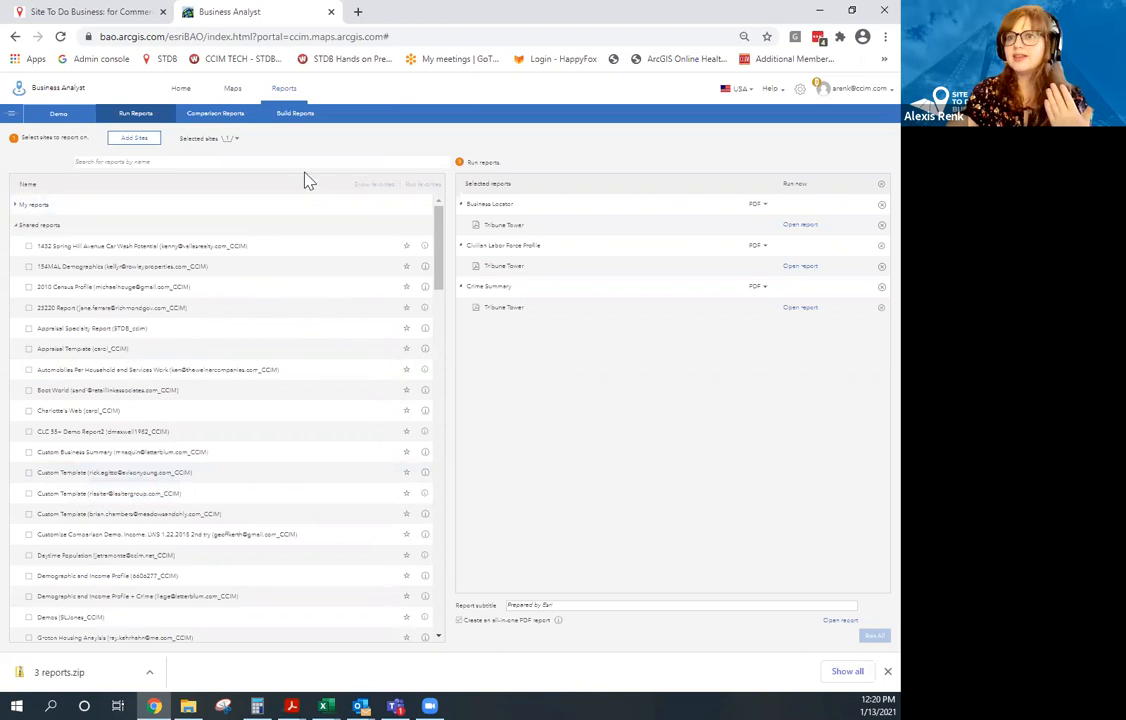
pyautogui.write('spec')
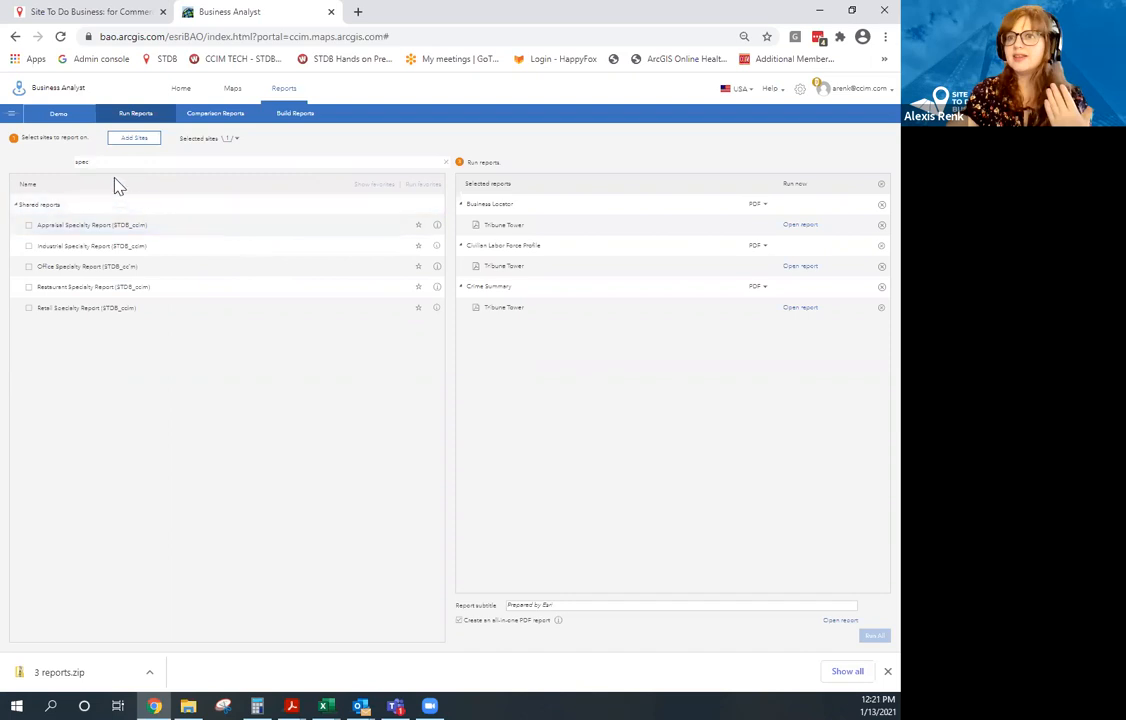
# Delete the 'spec' search text and go back to the Run Reports page.
pyautogui.moveTo(103, 161); pyautogui.dragTo(75, 162)
pyautogui.press('BackSpace')
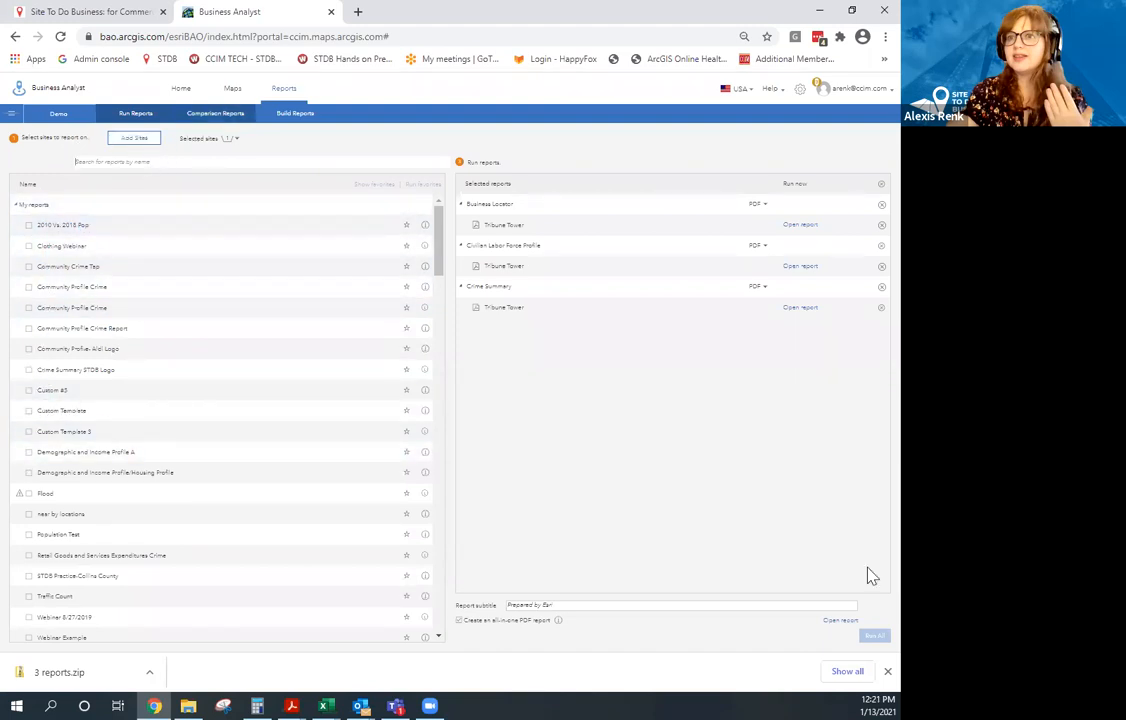
pyautogui.click(130, 116)
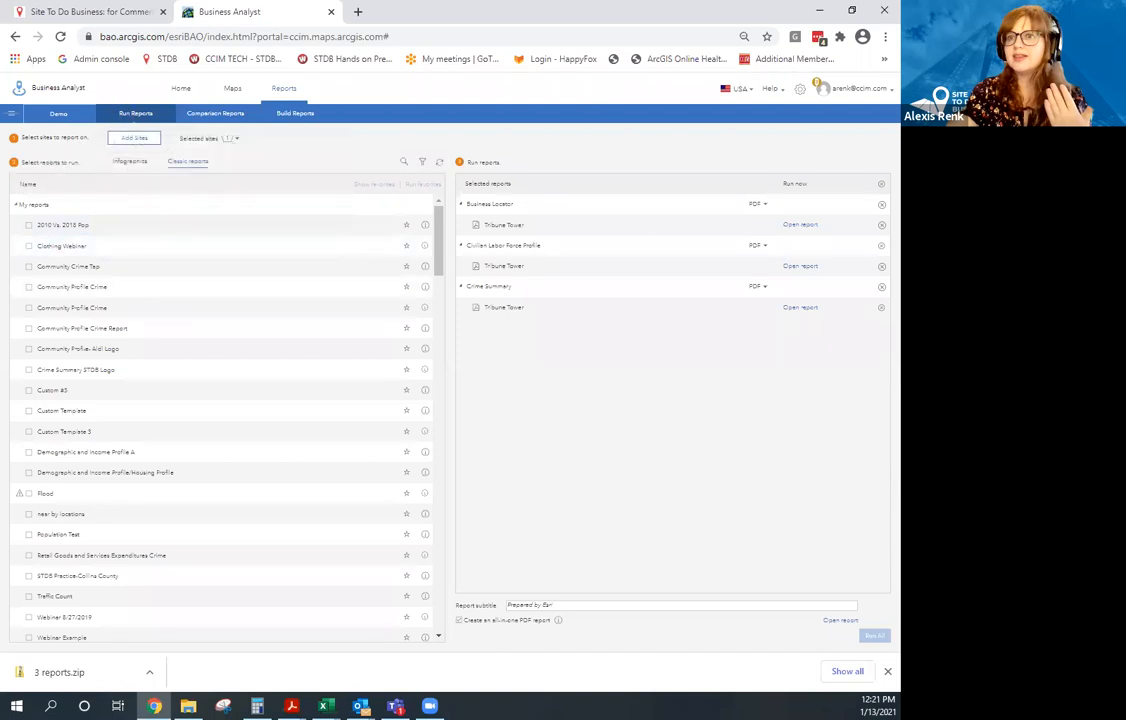
# Search 'spec' again, clear the query, and collapse the My reports group.
pyautogui.click(404, 163)
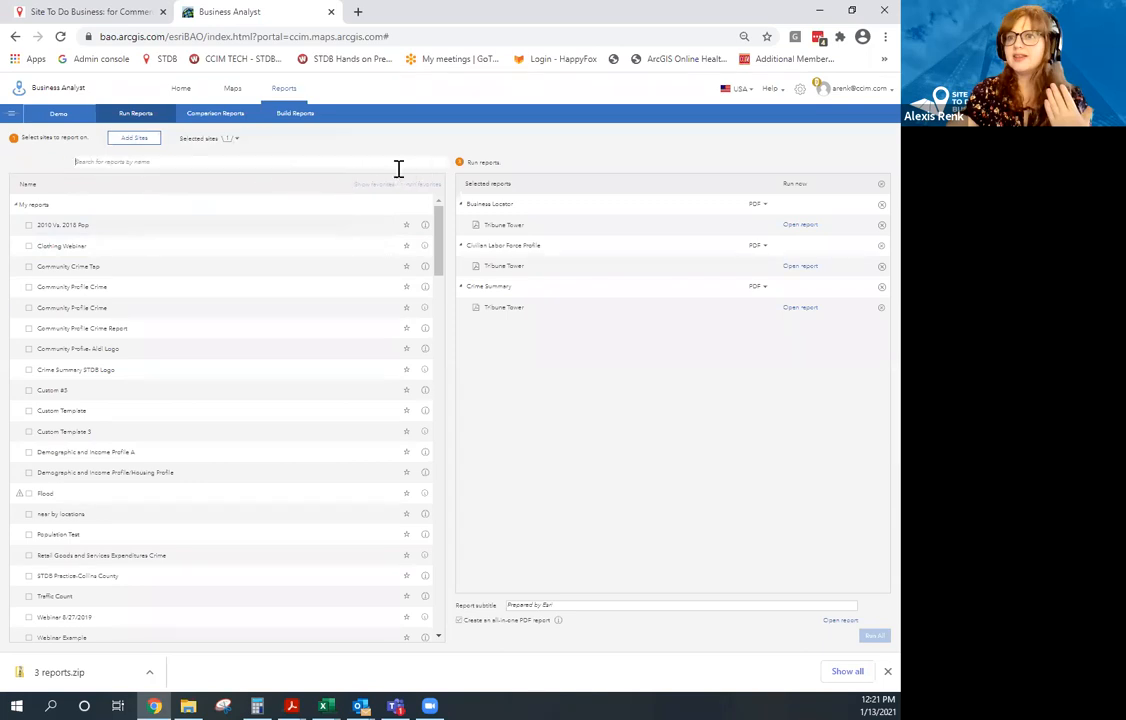
pyautogui.write('spec')
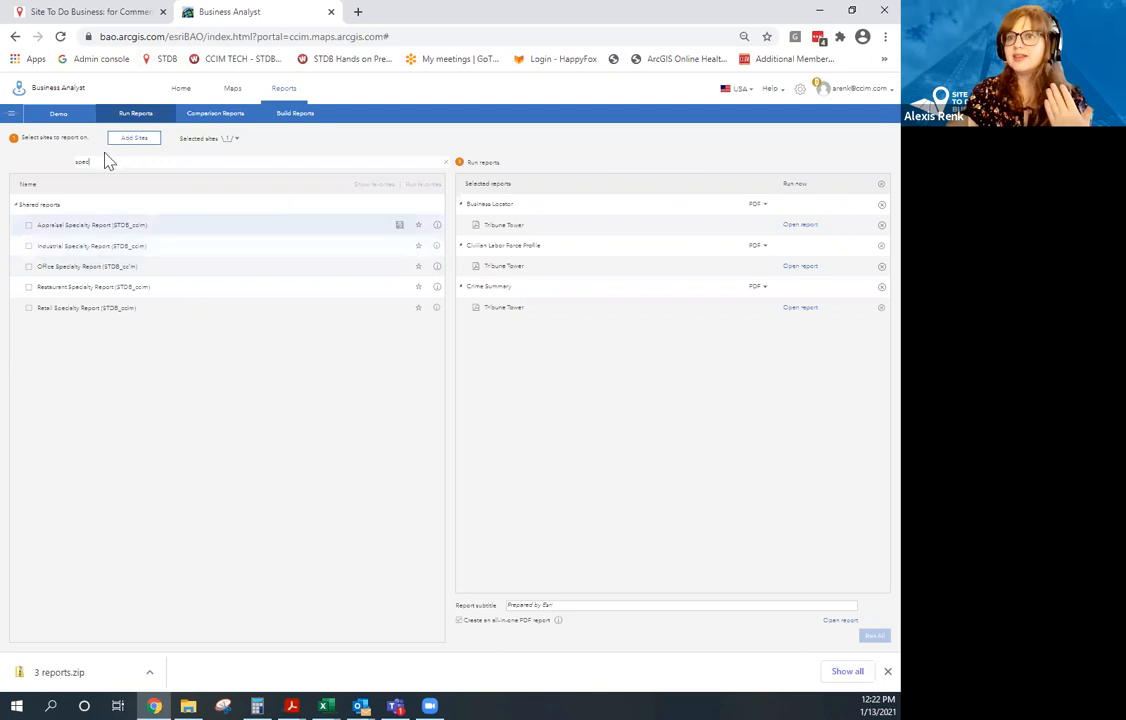
pyautogui.doubleClick(76, 162)
pyautogui.press('BackSpace')
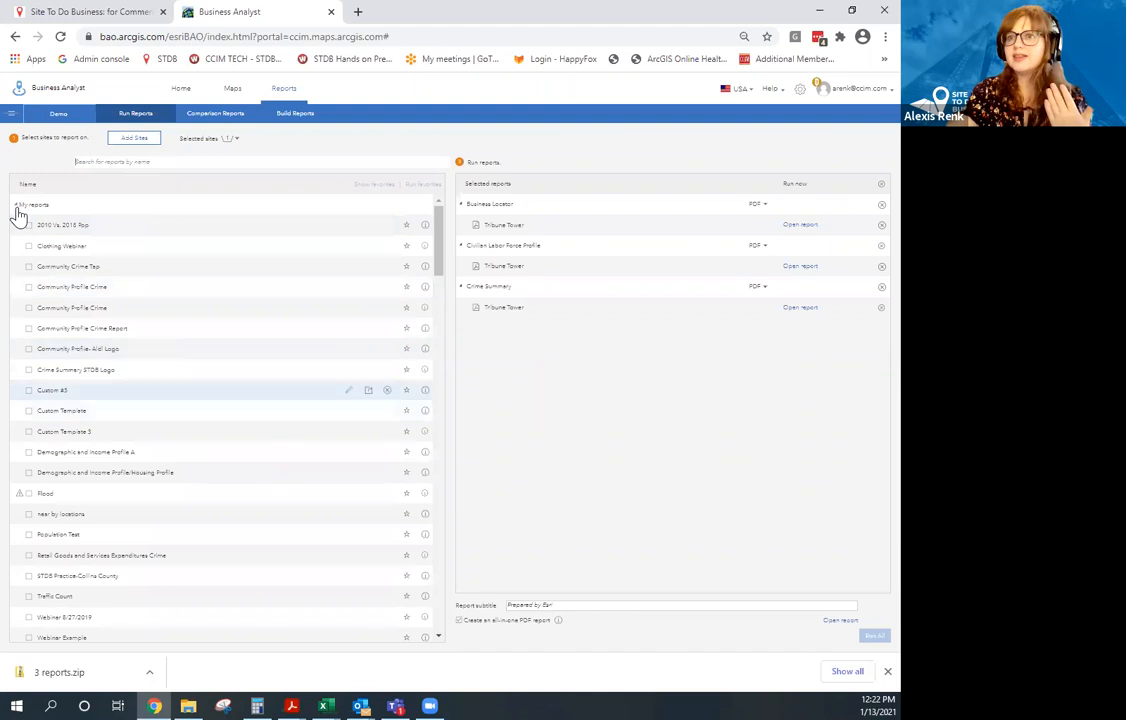
pyautogui.click(29, 230)
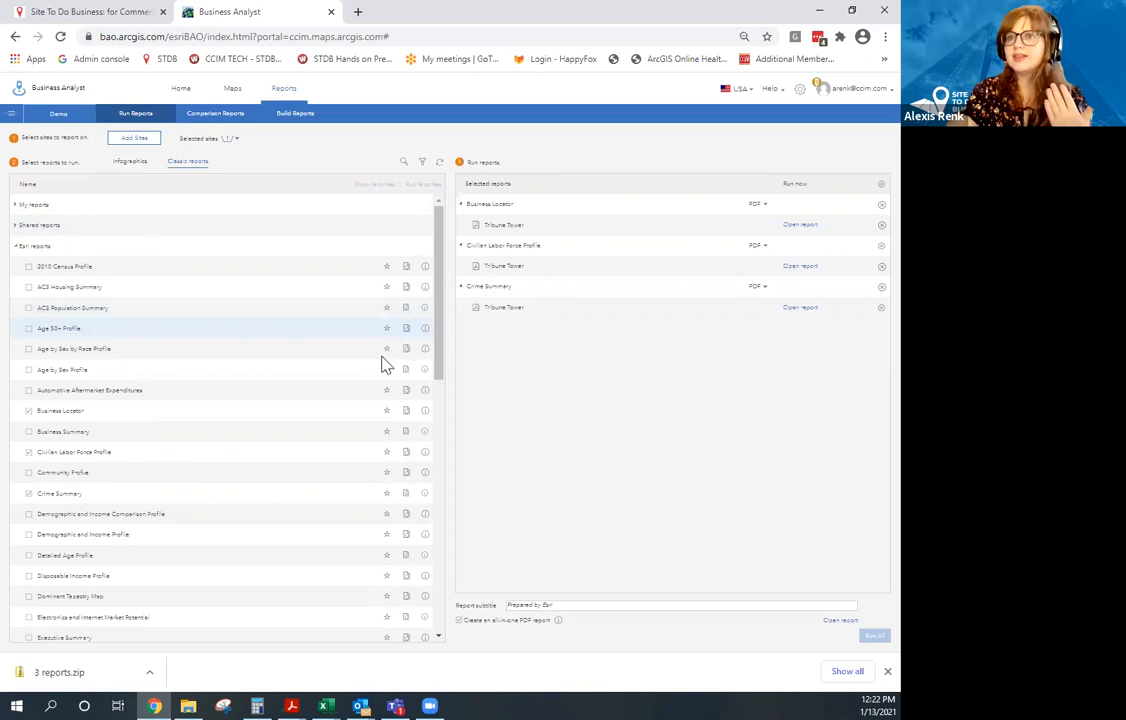
pyautogui.click(88, 11)
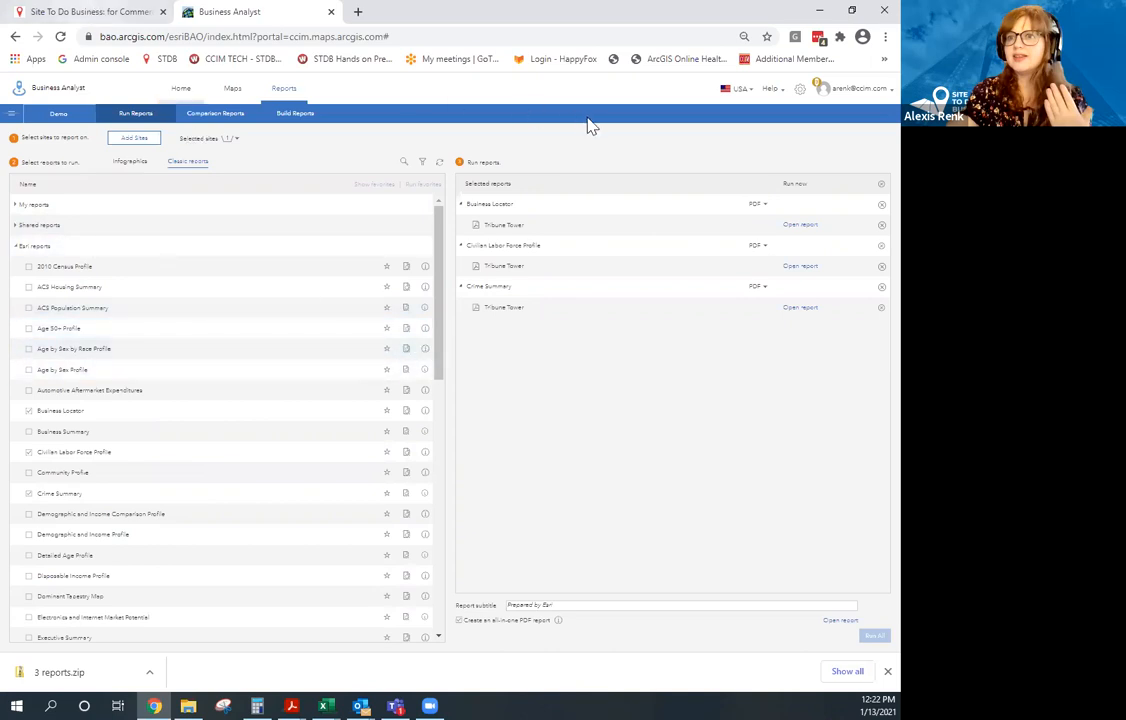
# Open the 2020 - 2025 US Demographic Updates document from the Learning Center resources page.
pyautogui.click(648, 98)
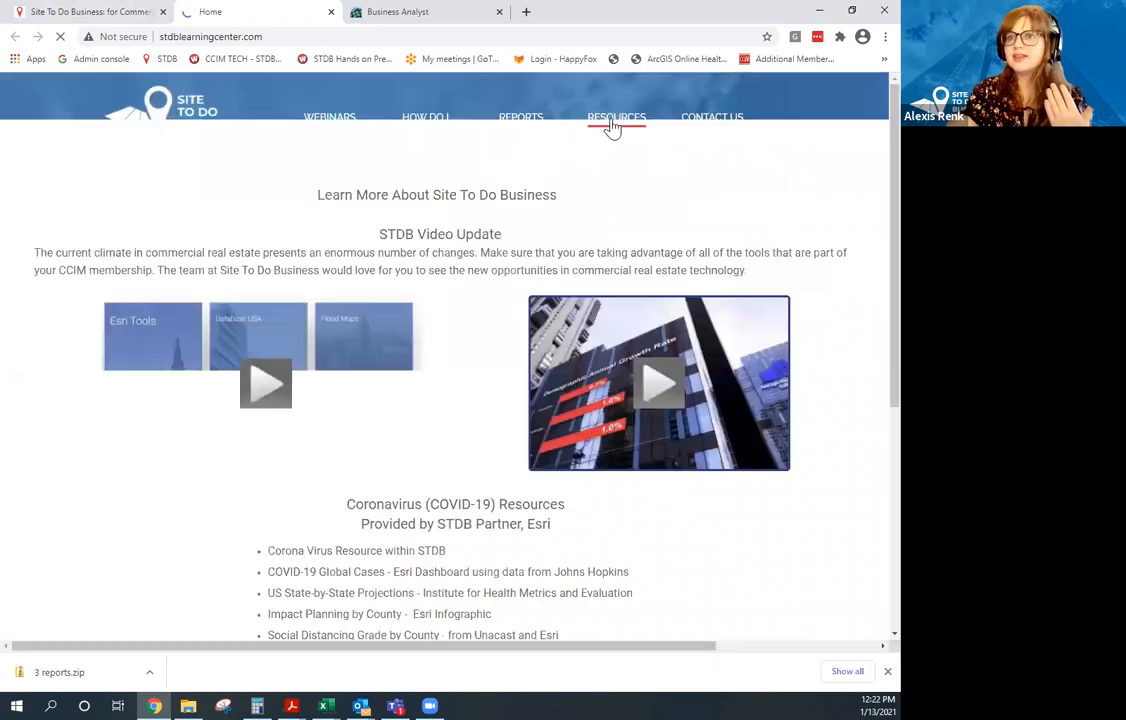
pyautogui.click(605, 128)
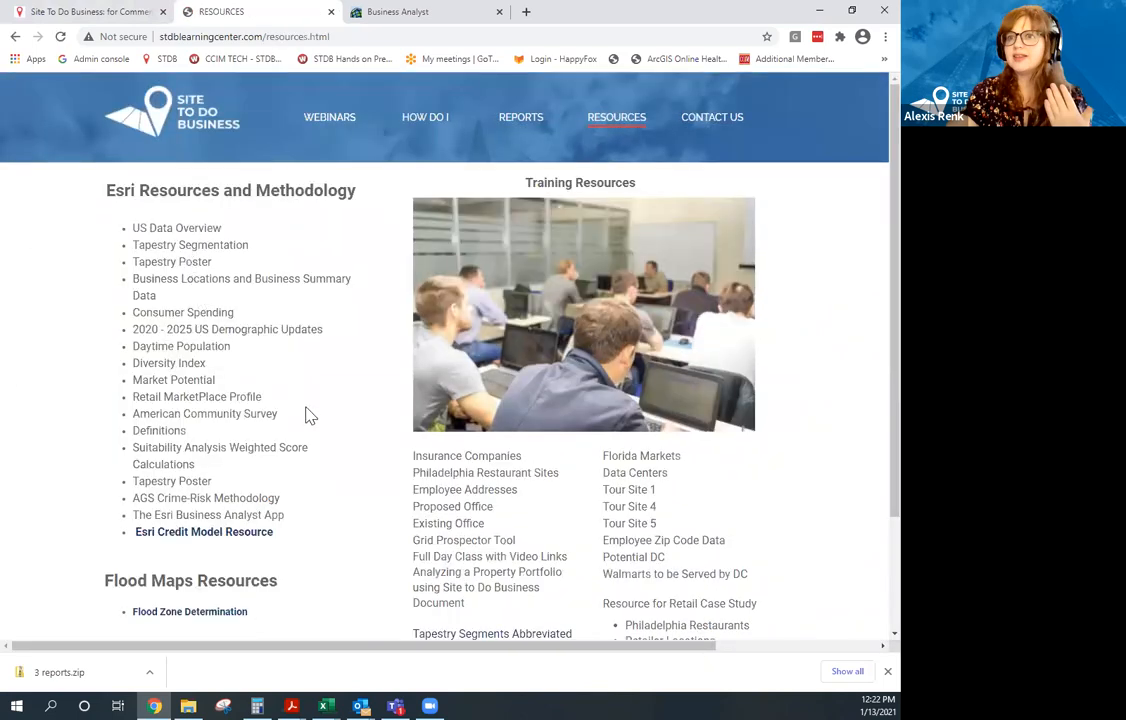
pyautogui.click(252, 343)
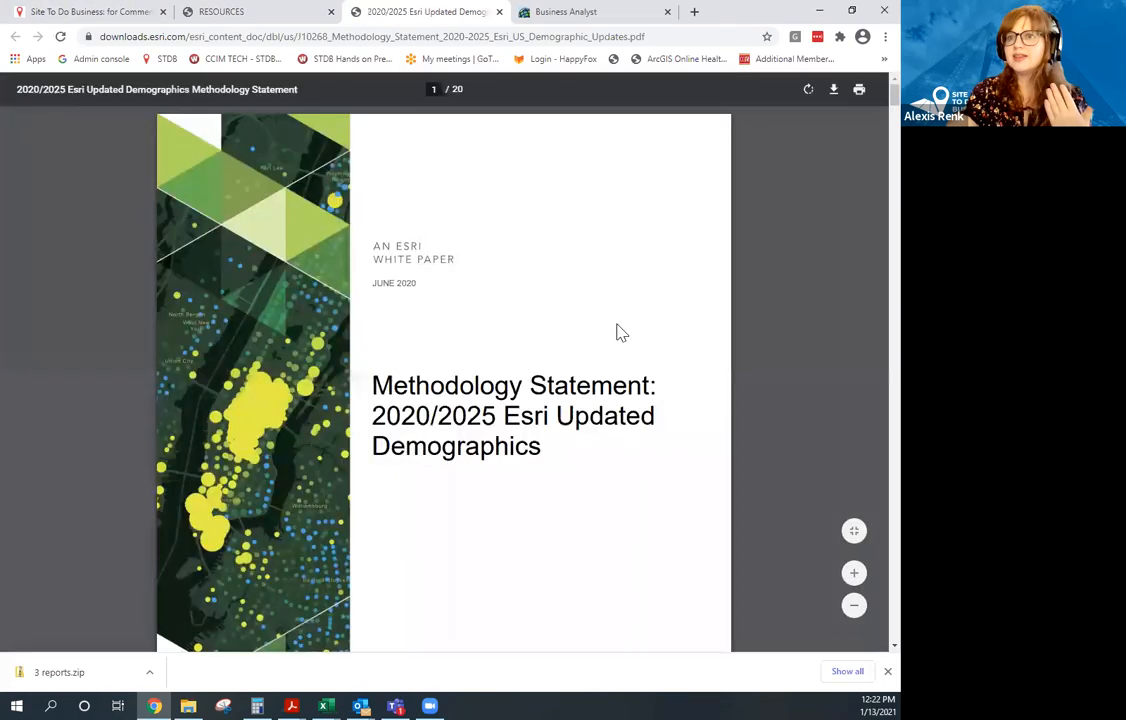
# Read through the methodology PDF, then close it and the resources page.
pyautogui.scroll(-3, 618, 334)
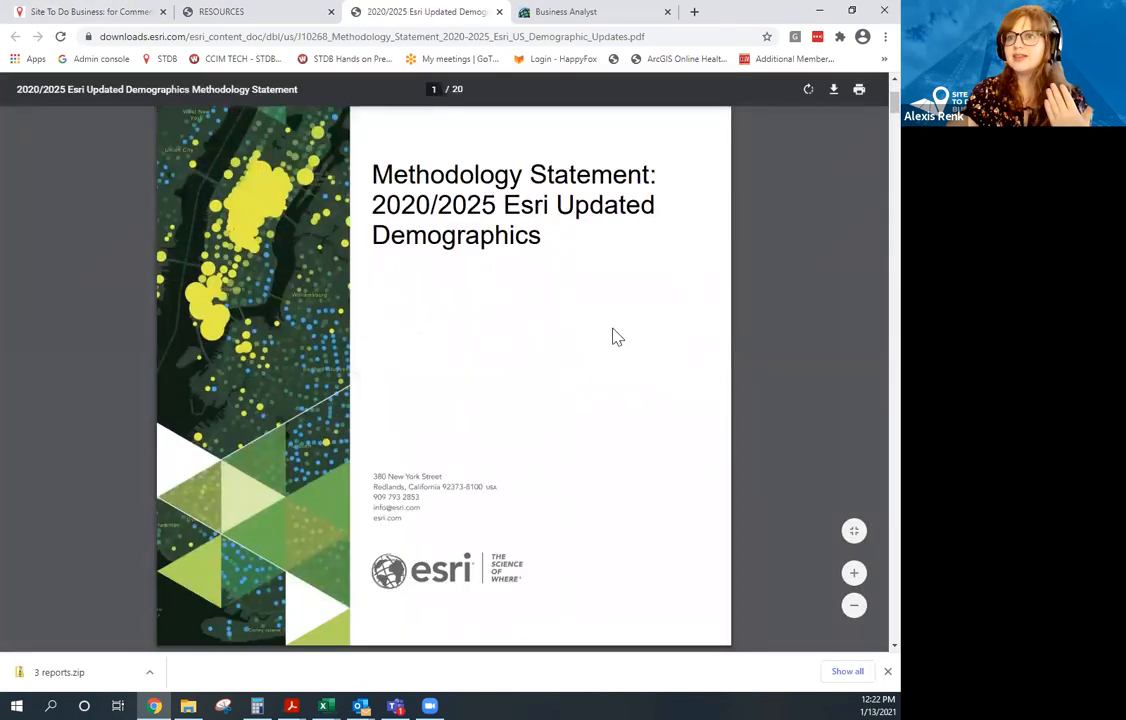
pyautogui.scroll(-8, 618, 337)
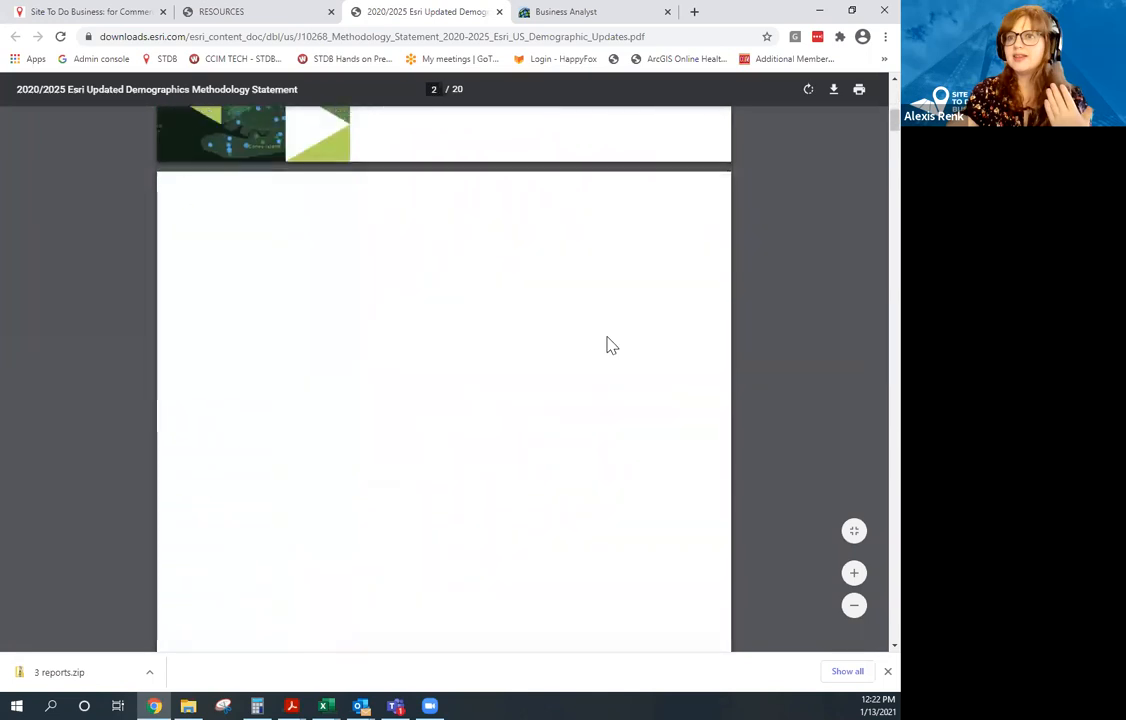
pyautogui.scroll(-6, 611, 345)
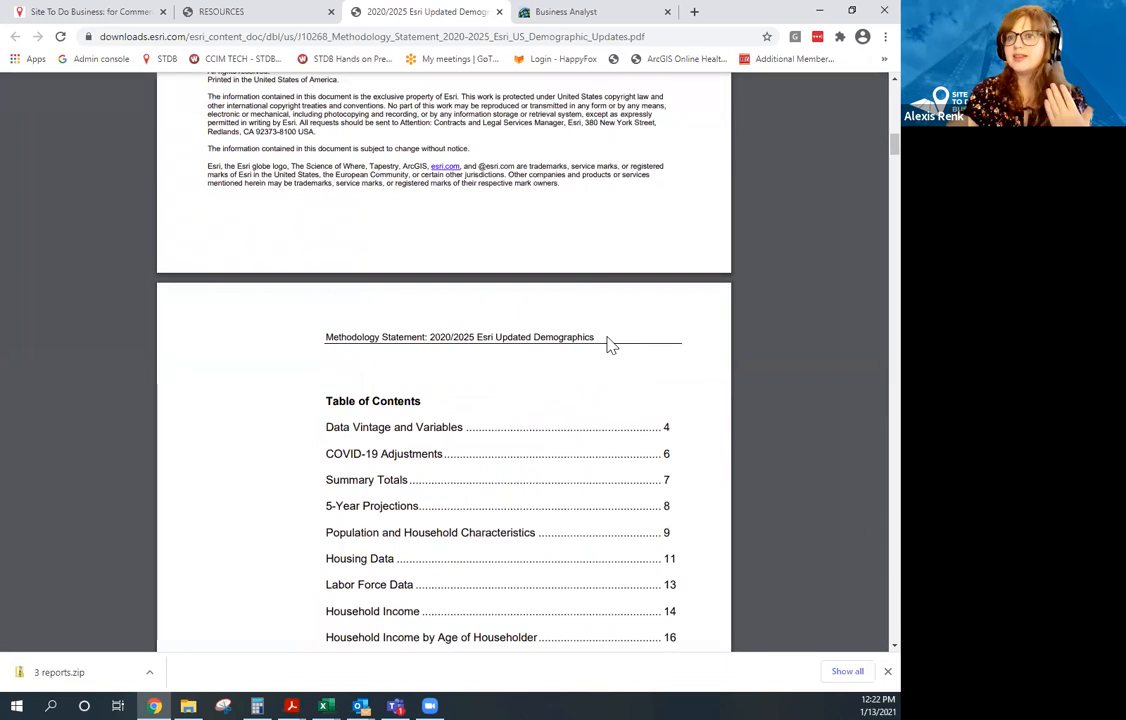
pyautogui.scroll(-2, 620, 330)
pyautogui.scroll(-8, 631, 312)
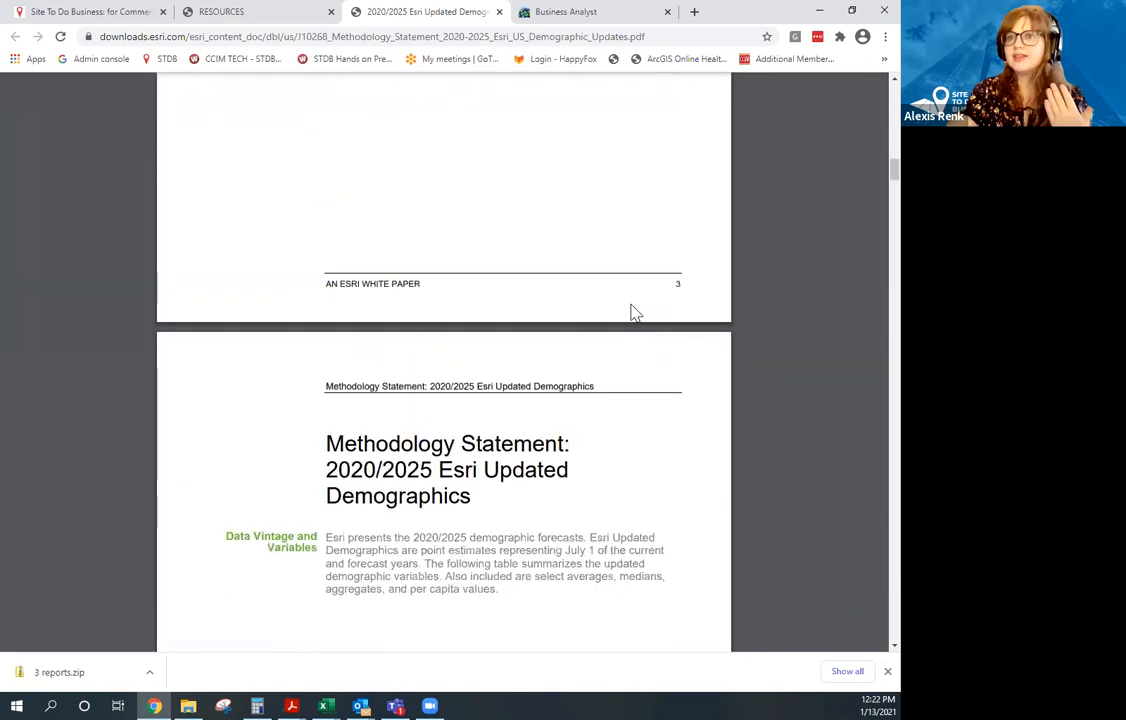
pyautogui.scroll(-1, 631, 312)
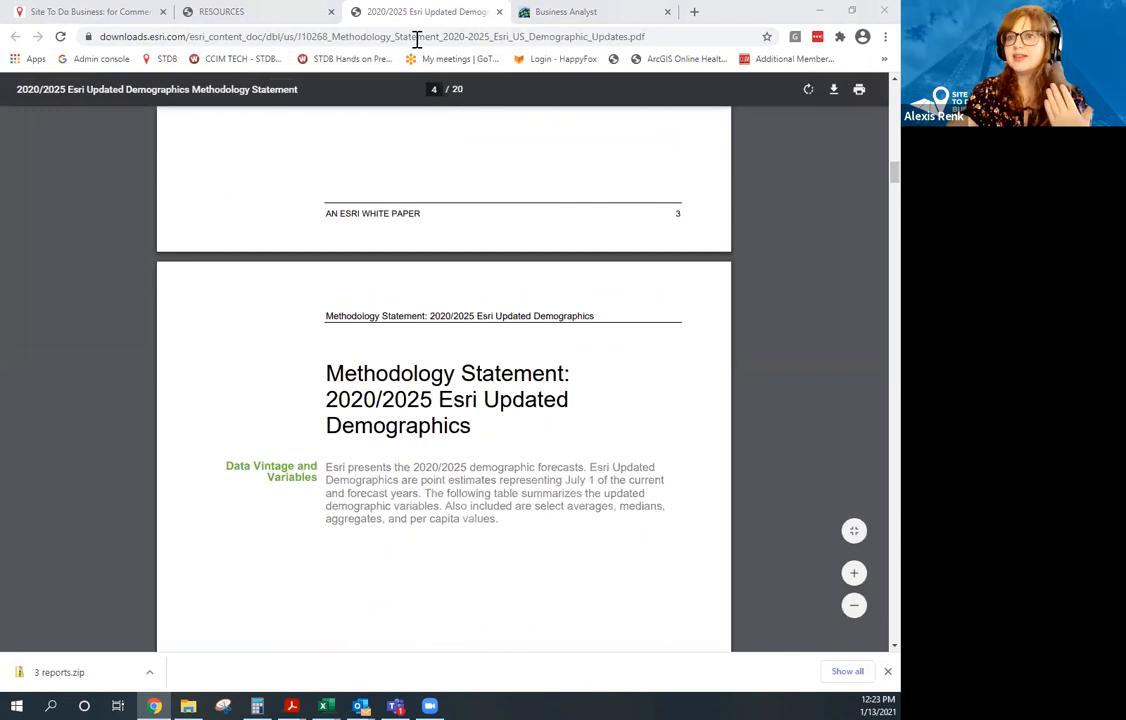
pyautogui.click(499, 12)
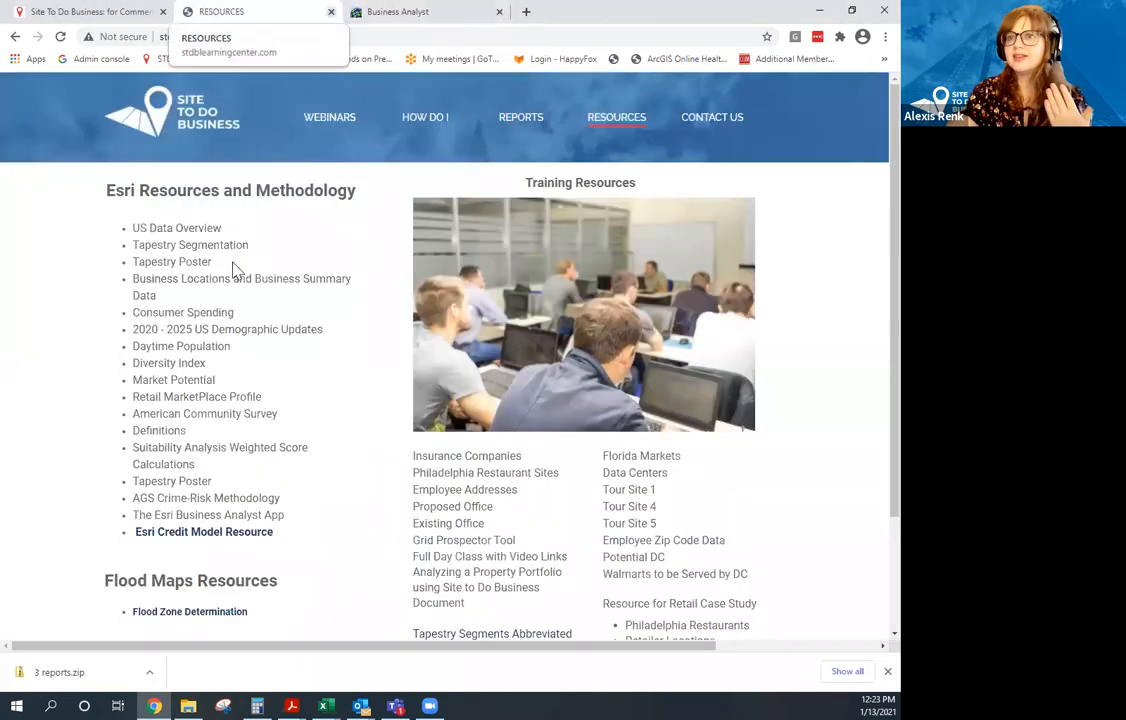
pyautogui.hotkey('ctrl', 'w')
# Switch to the map, hide the project panel, and clear all sites and drive-time areas.
pyautogui.click(232, 90)
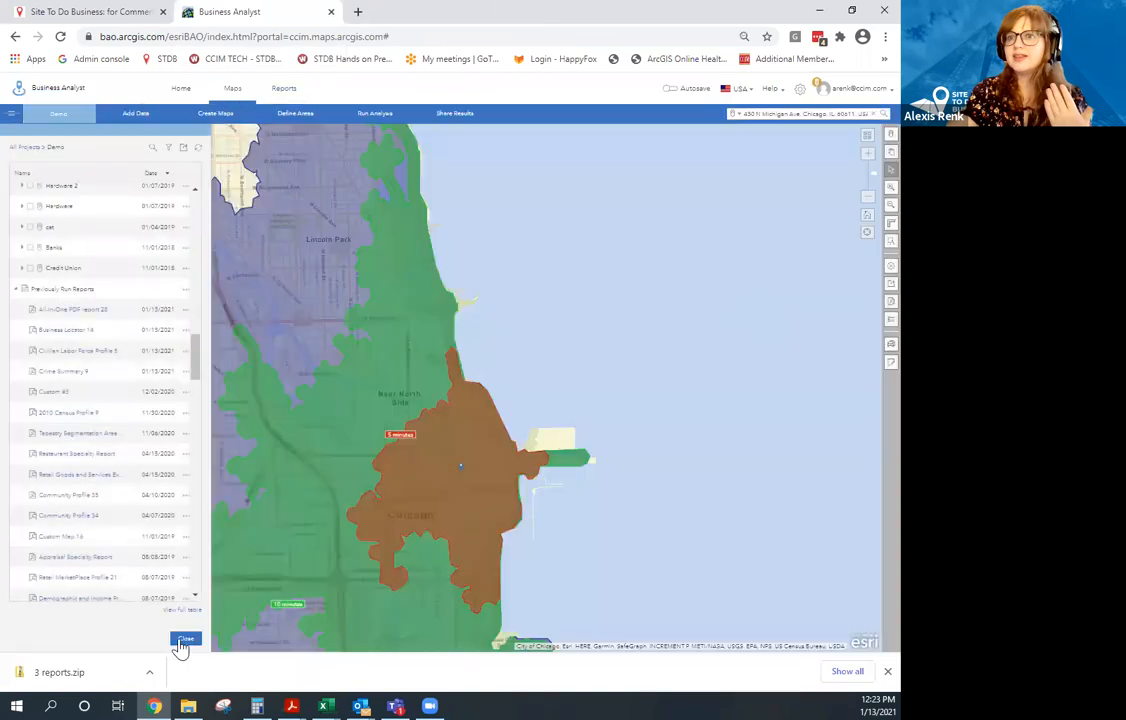
pyautogui.click(887, 672)
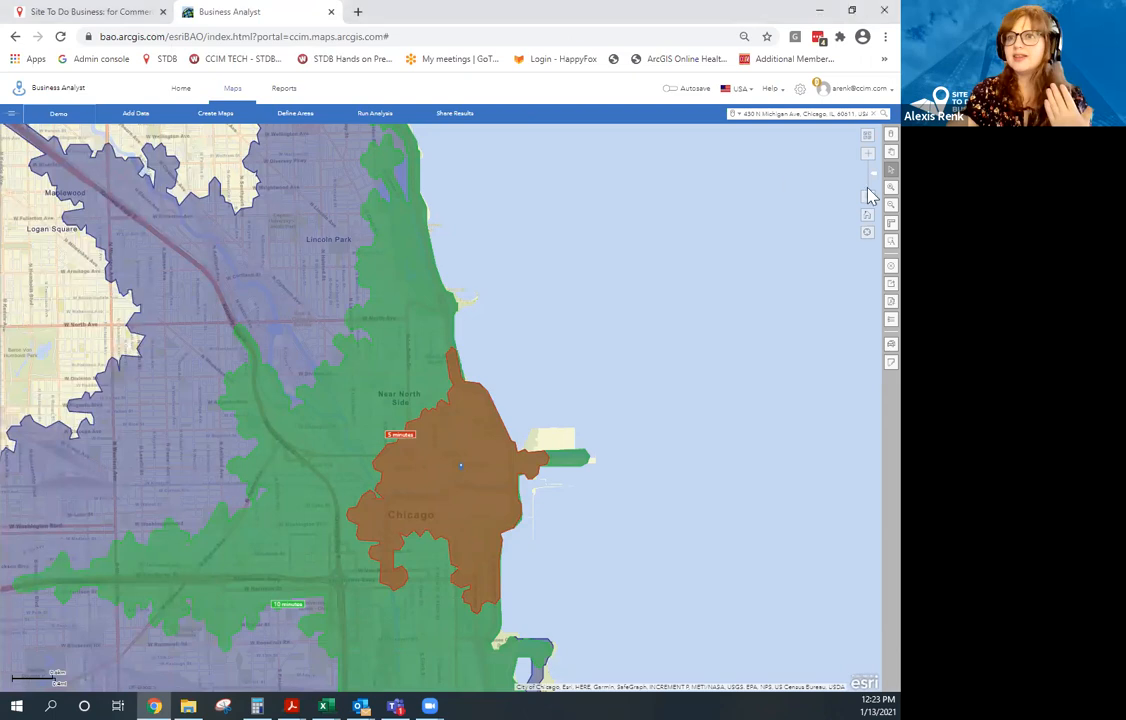
pyautogui.click(876, 268)
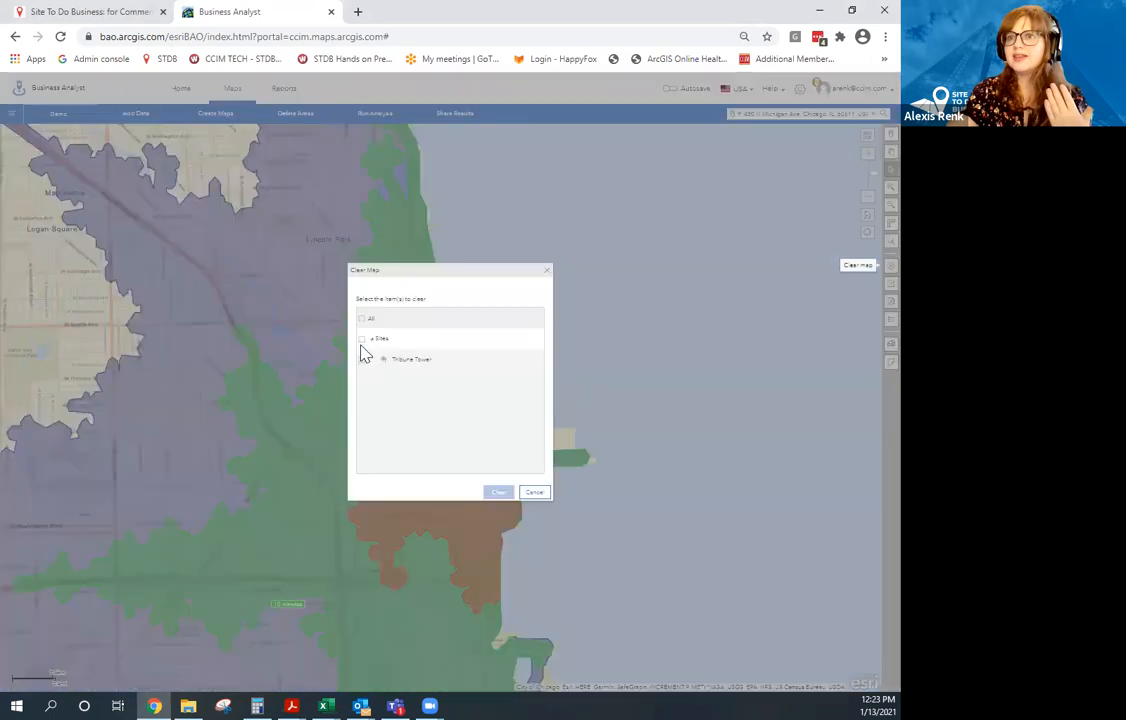
pyautogui.click(362, 320)
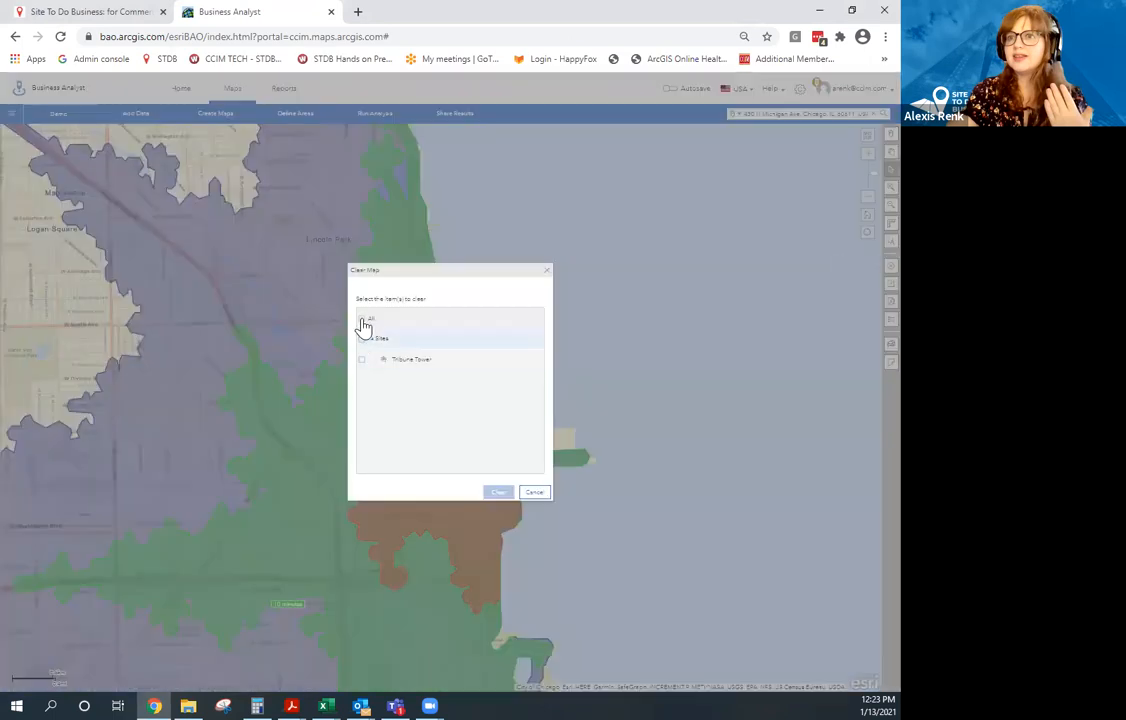
pyautogui.click(505, 496)
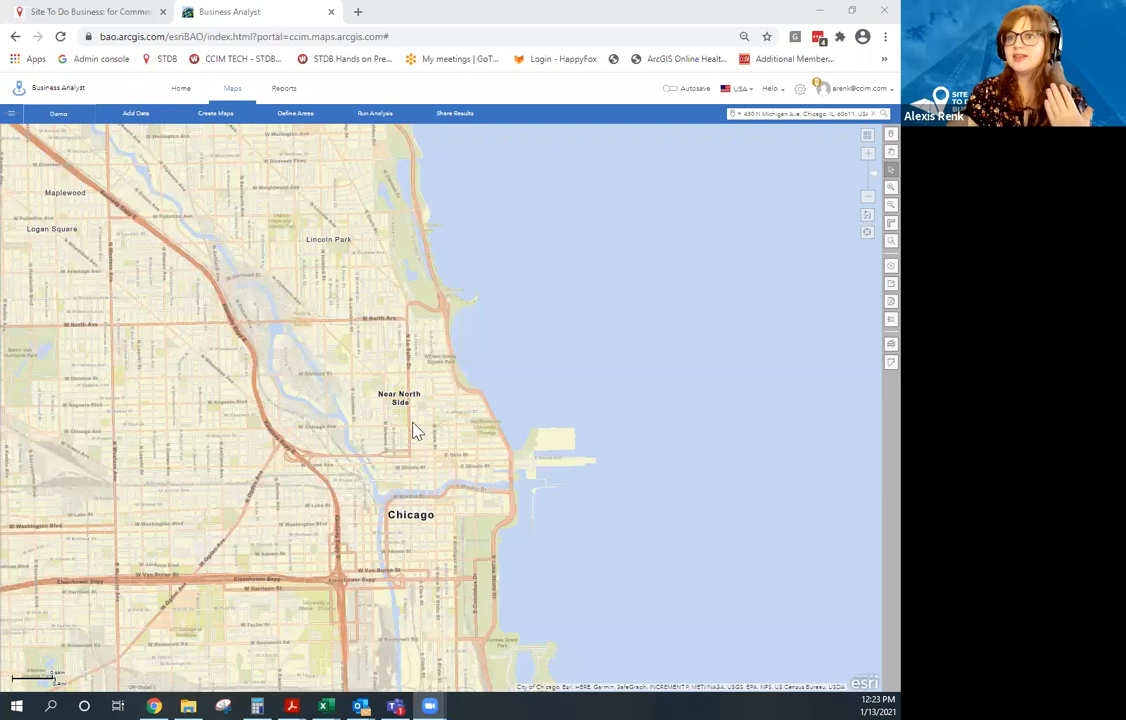
# Choose Define Areas > Select Geography and zoom the map out to the whole United States.
pyautogui.click(281, 299)
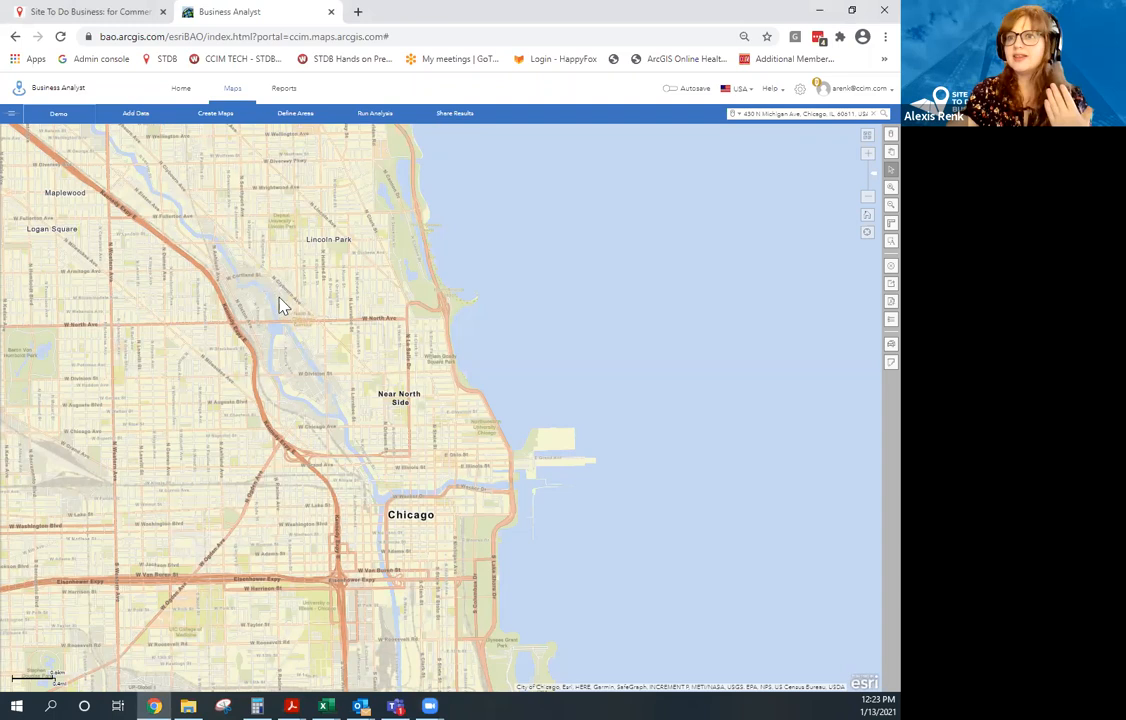
pyautogui.moveTo(281, 306); pyautogui.dragTo(311, 368)
pyautogui.moveTo(229, 297); pyautogui.dragTo(462, 397)
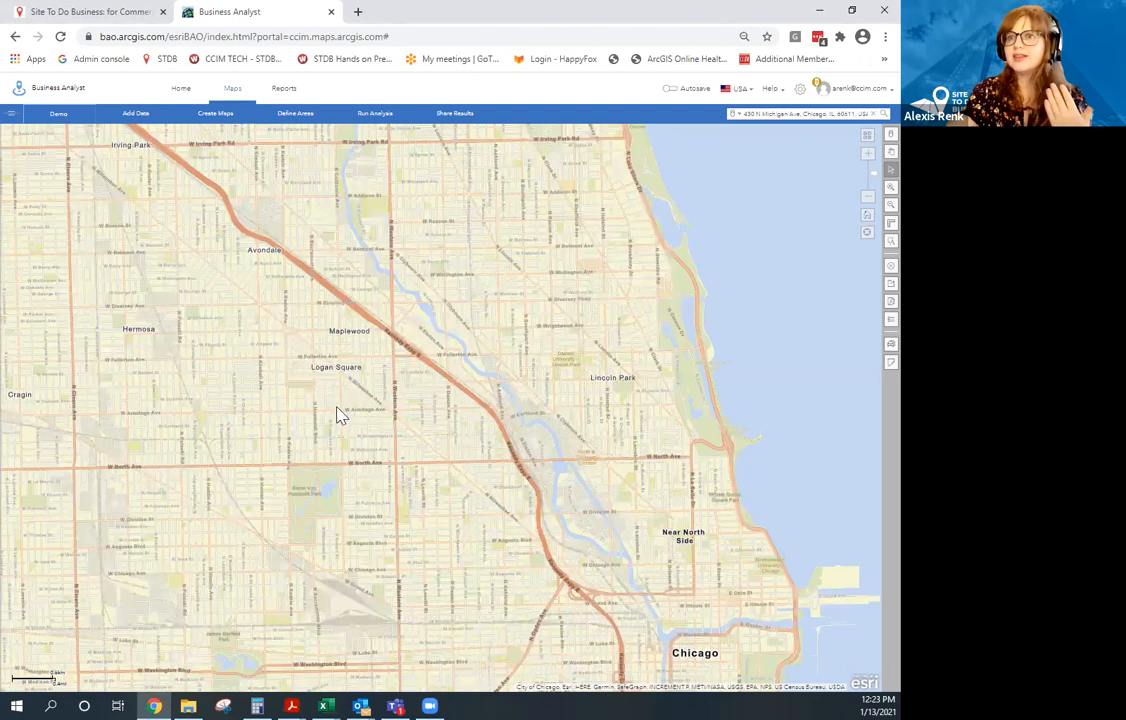
pyautogui.moveTo(241, 307); pyautogui.dragTo(337, 407)
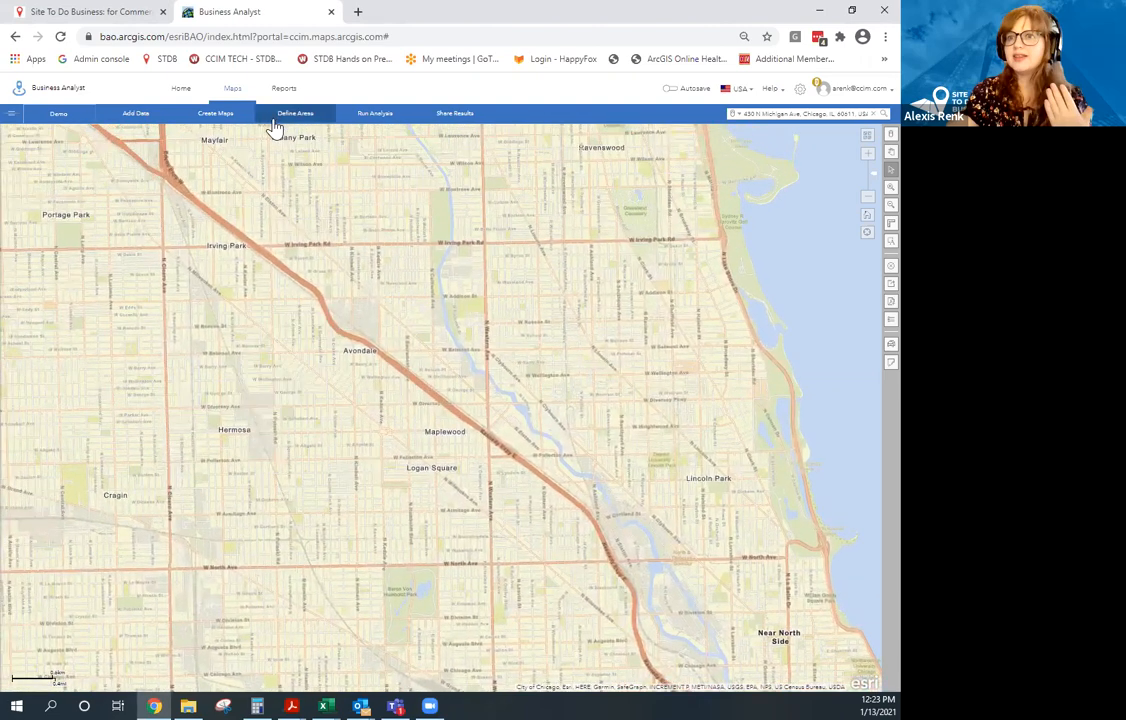
pyautogui.click(268, 115)
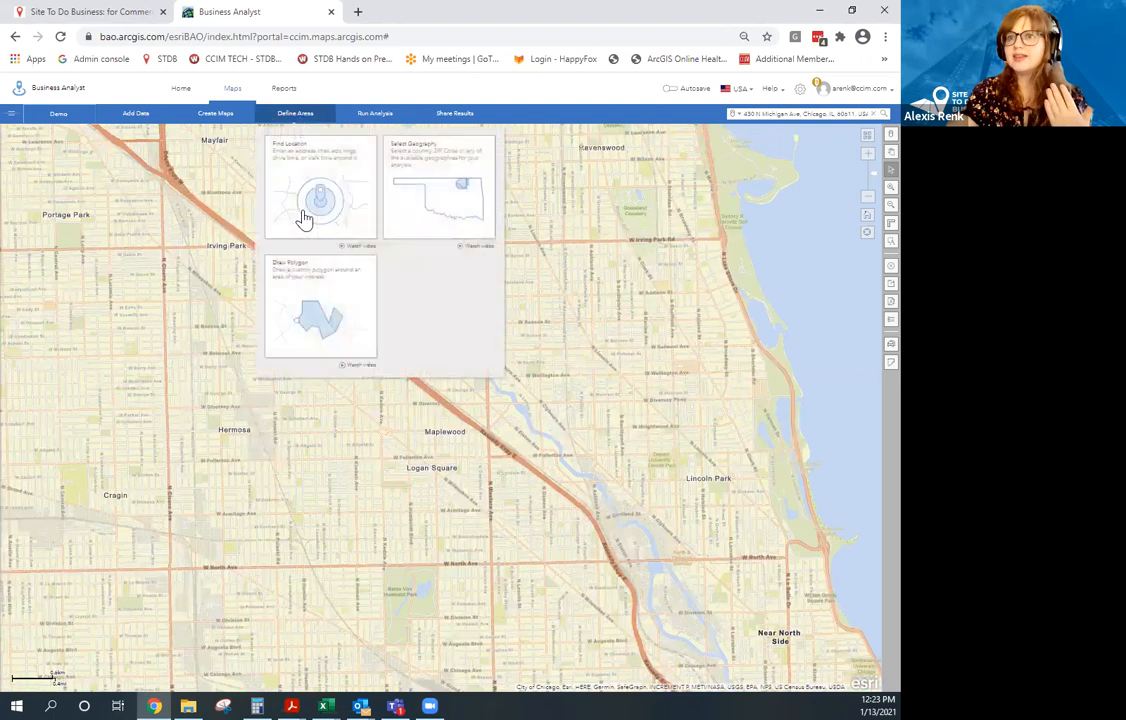
pyautogui.click(448, 198)
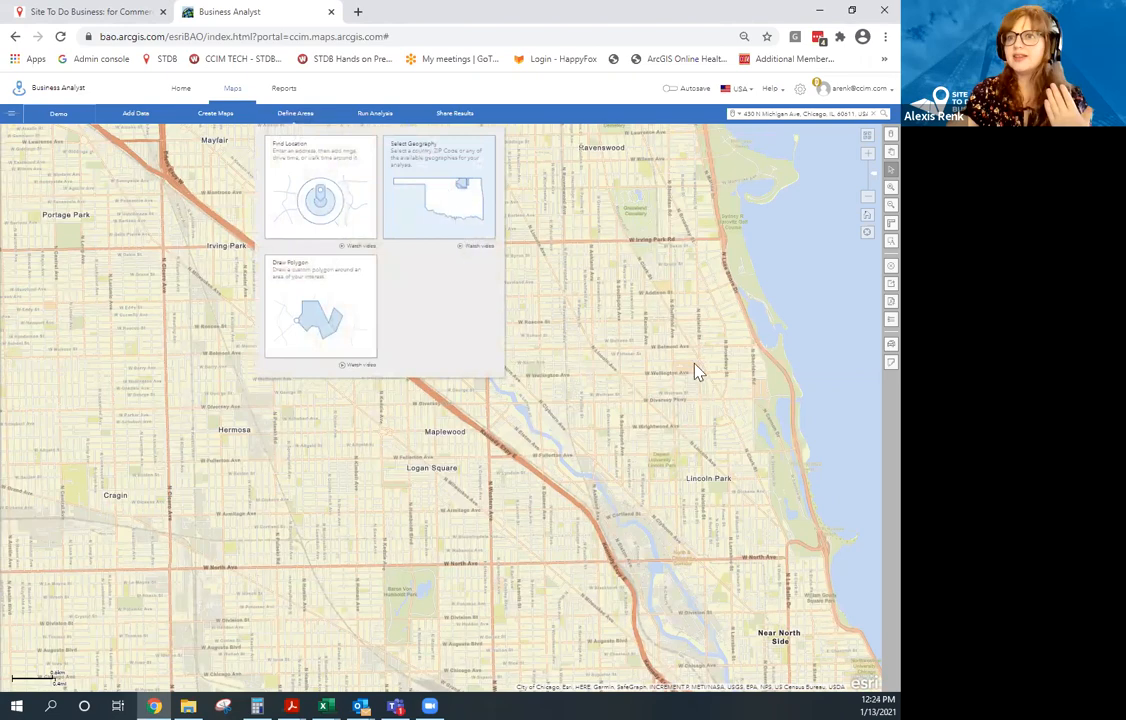
pyautogui.click(866, 200)
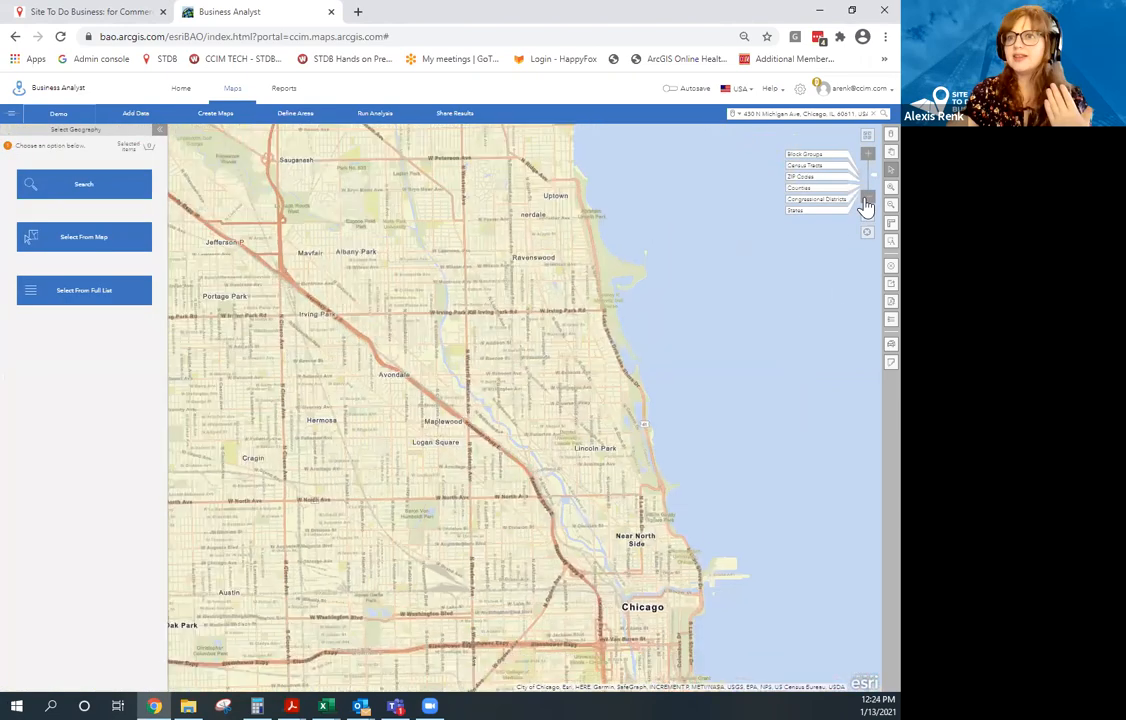
pyautogui.click(867, 193)
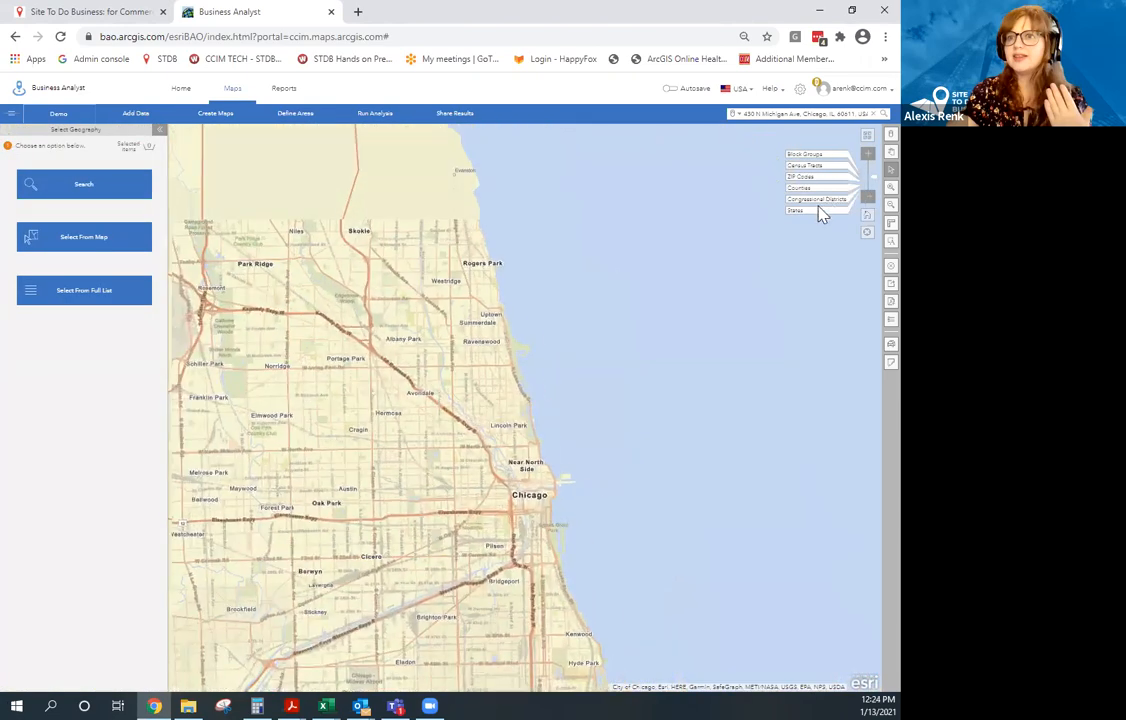
pyautogui.click(806, 211)
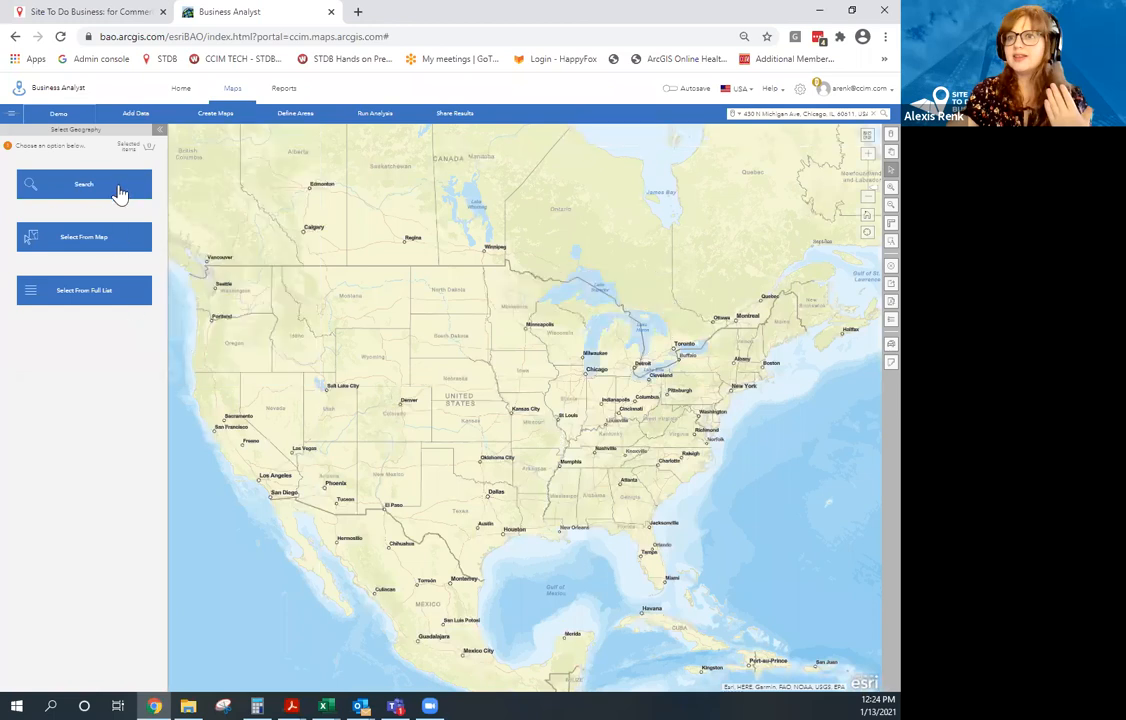
# Browse Select From Full List to the list of States, then step back to the geography options.
pyautogui.click(97, 295)
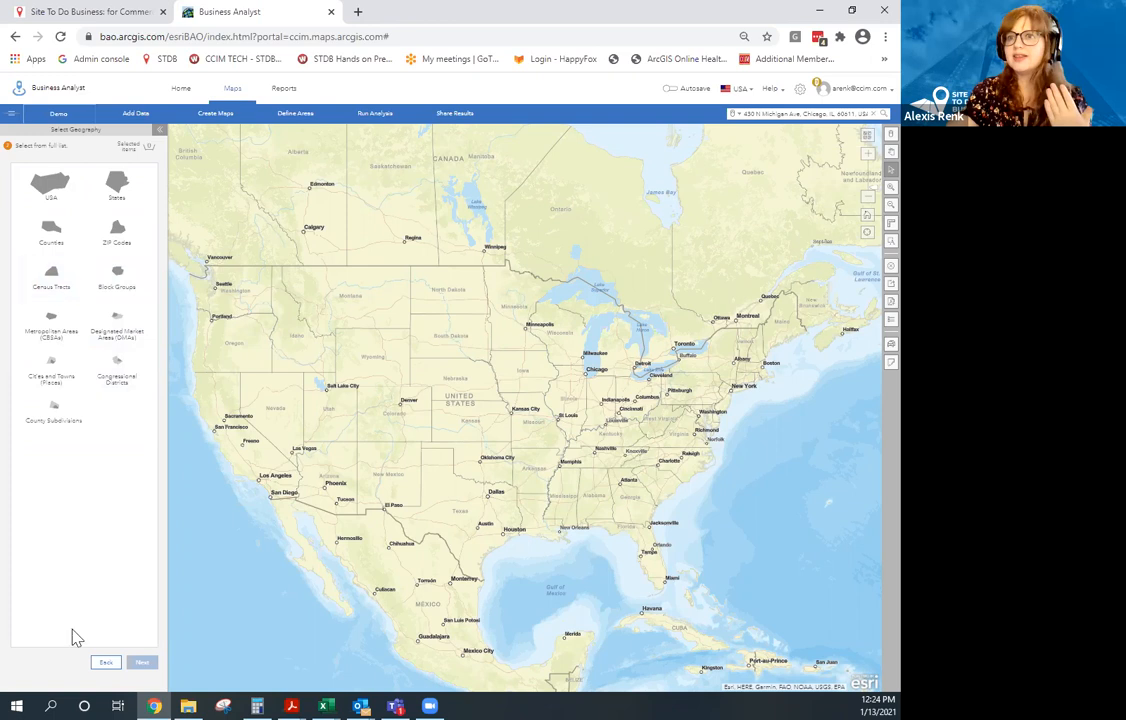
pyautogui.click(105, 663)
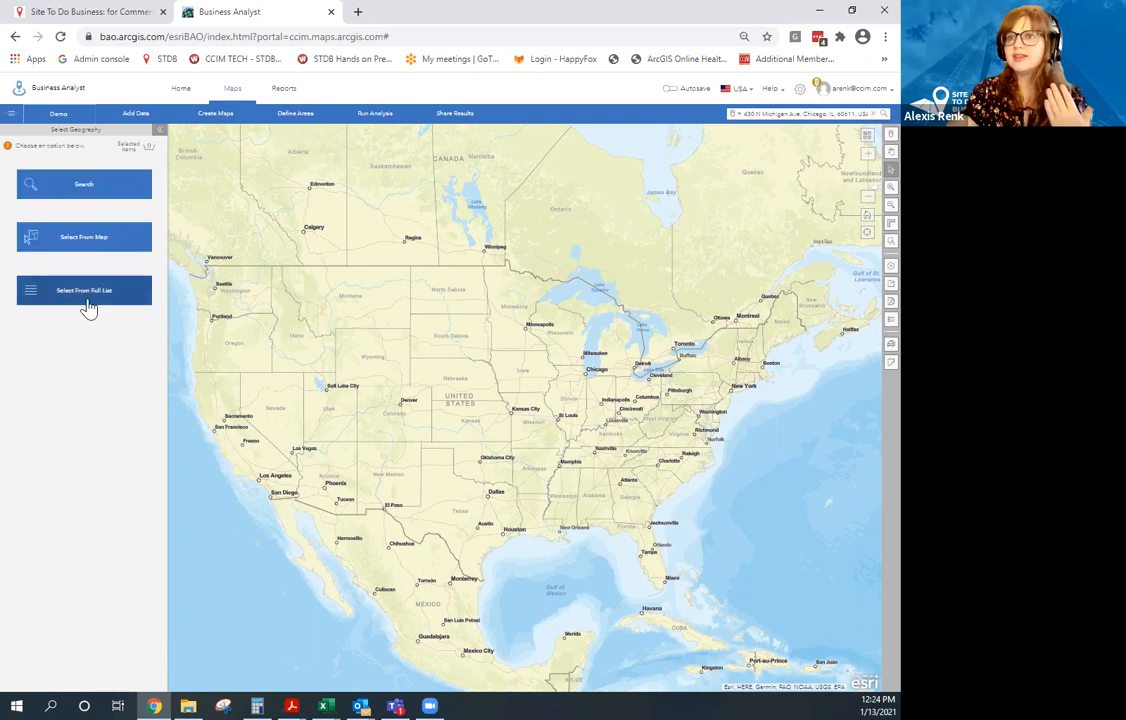
pyautogui.click(82, 294)
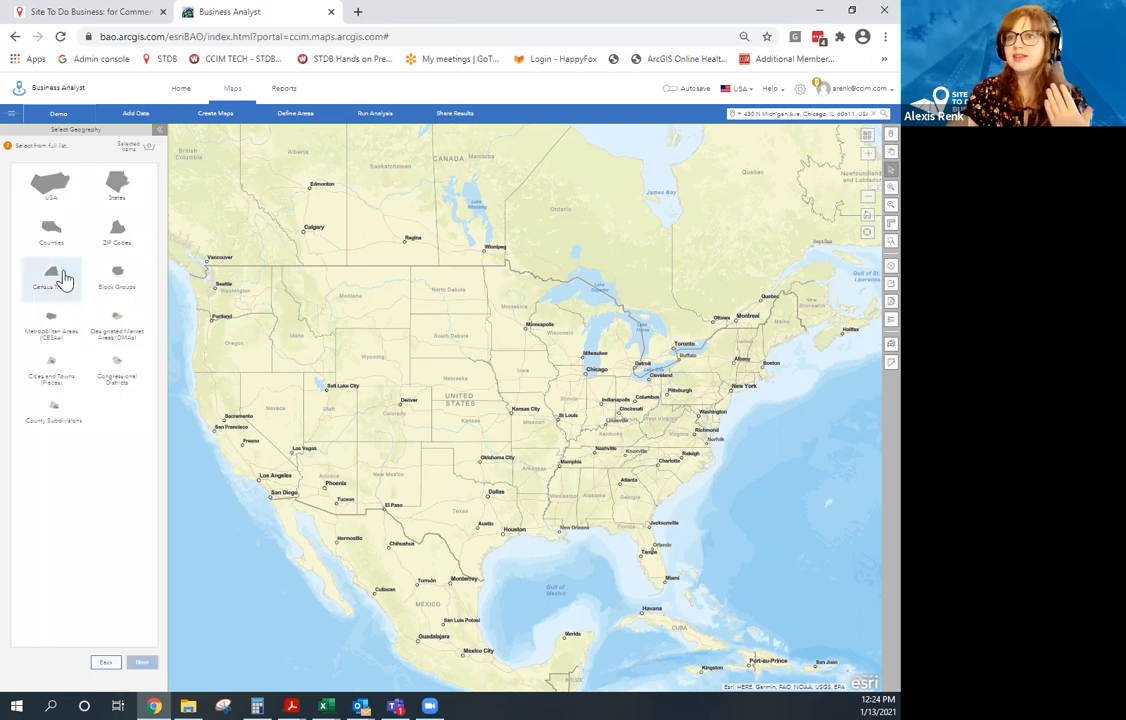
pyautogui.click(113, 192)
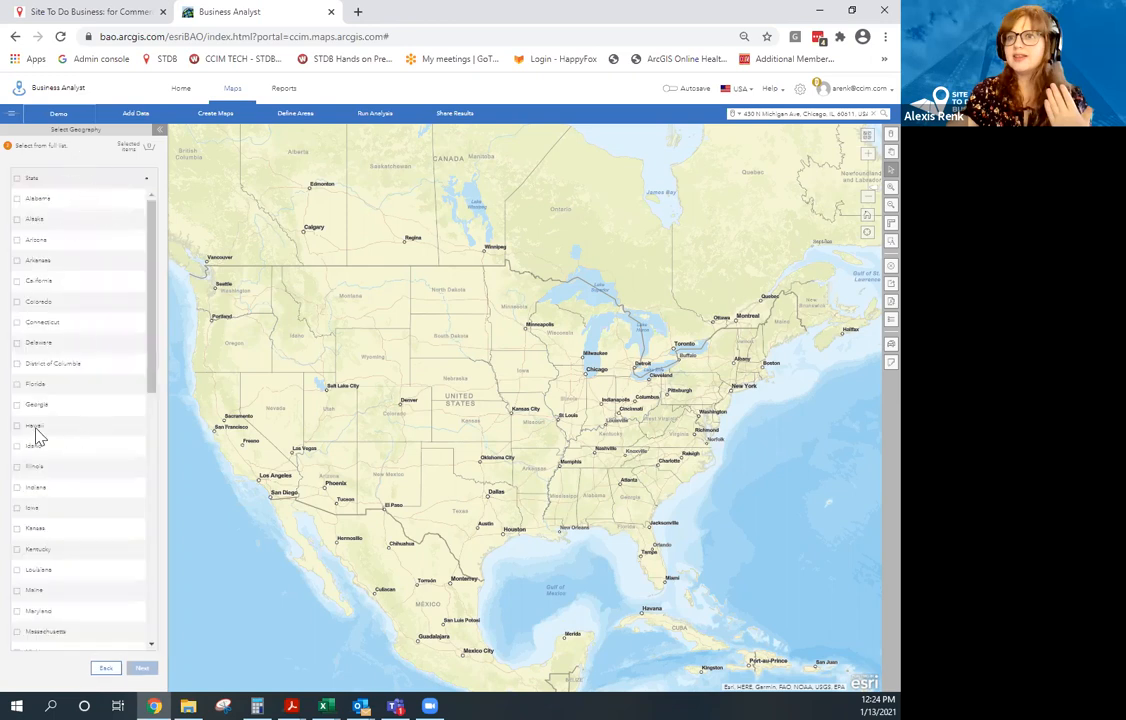
pyautogui.click(106, 672)
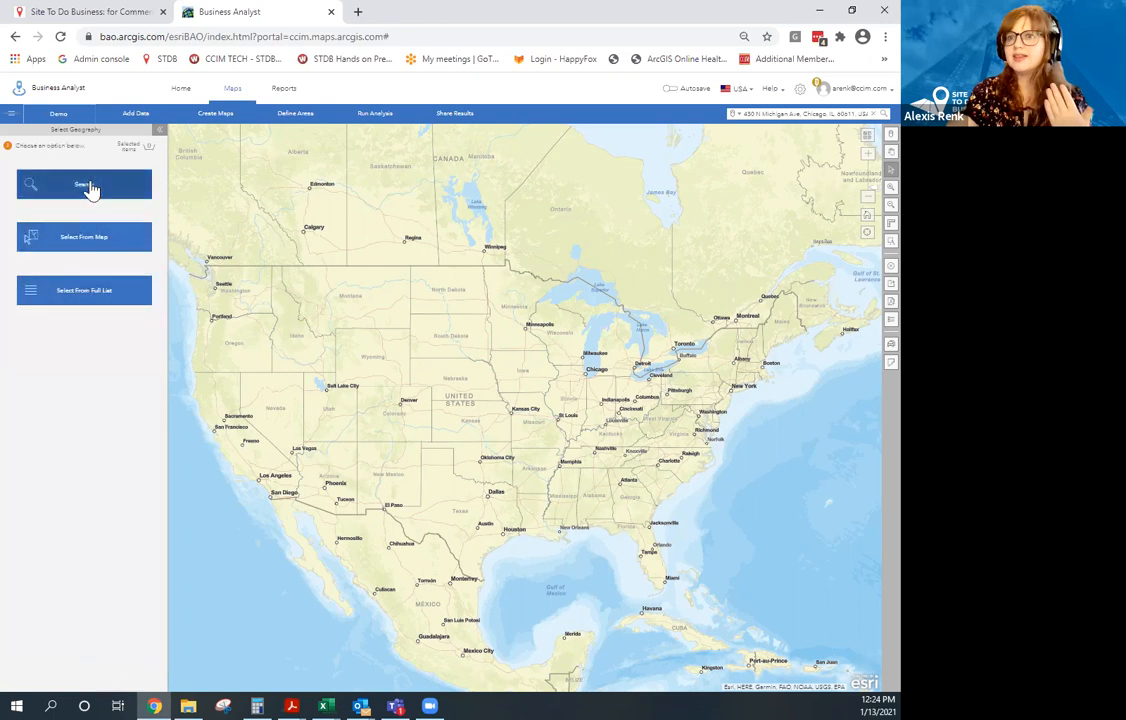
# Search 'San Franci' and save the San Francisco-Oakland-Berkeley metro area (CBSA) as a geography.
pyautogui.click(86, 186)
pyautogui.click(90, 172)
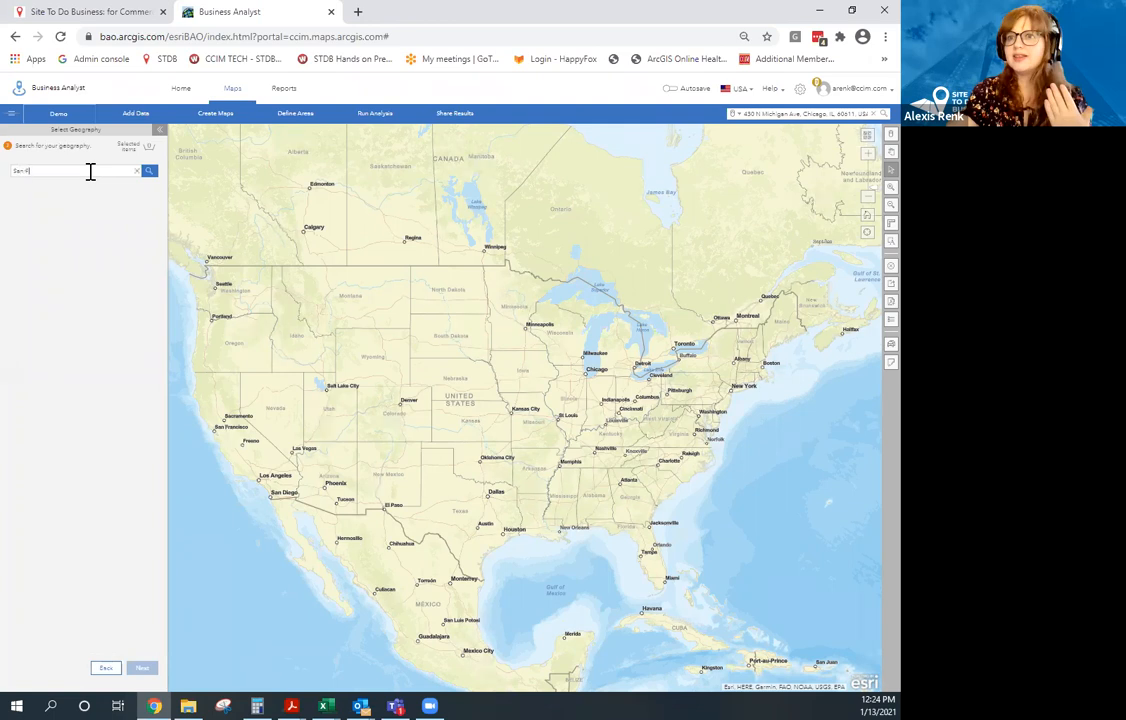
pyautogui.write('San Franci')
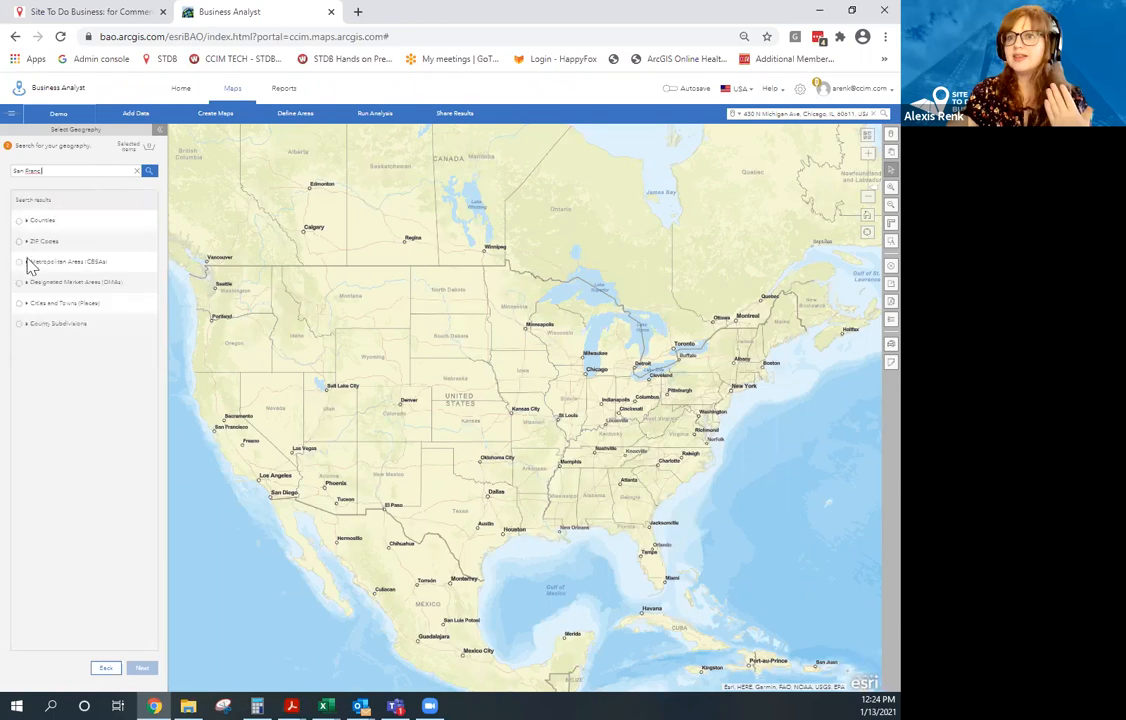
pyautogui.click(30, 263)
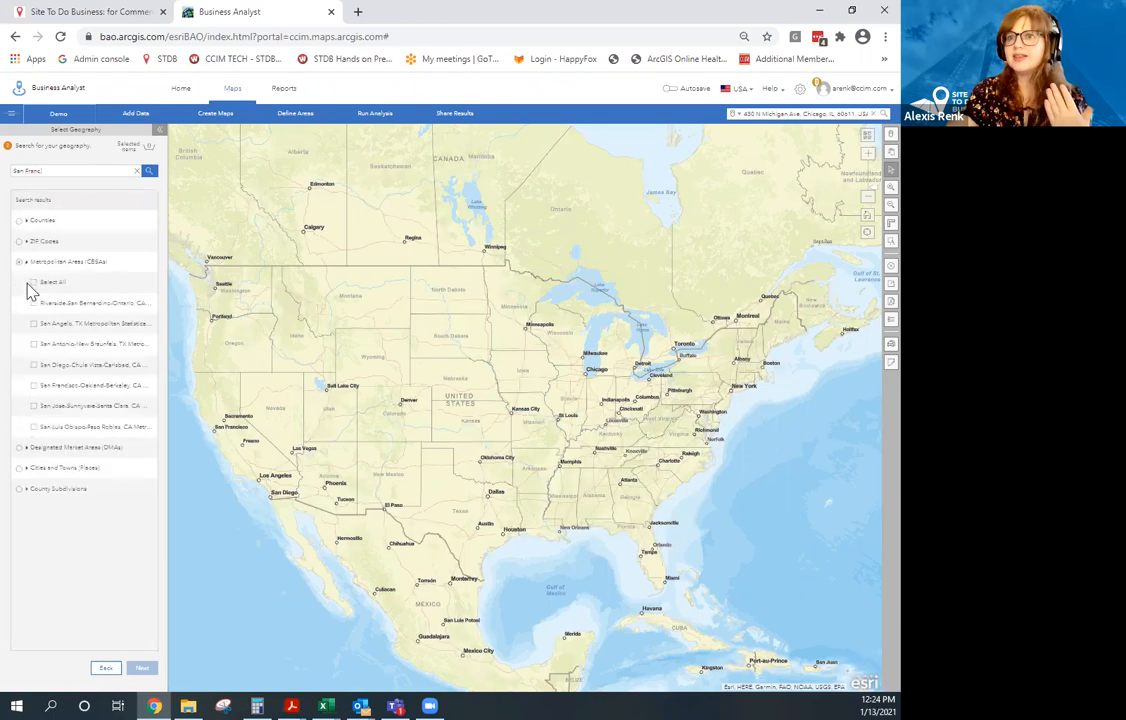
pyautogui.click(33, 386)
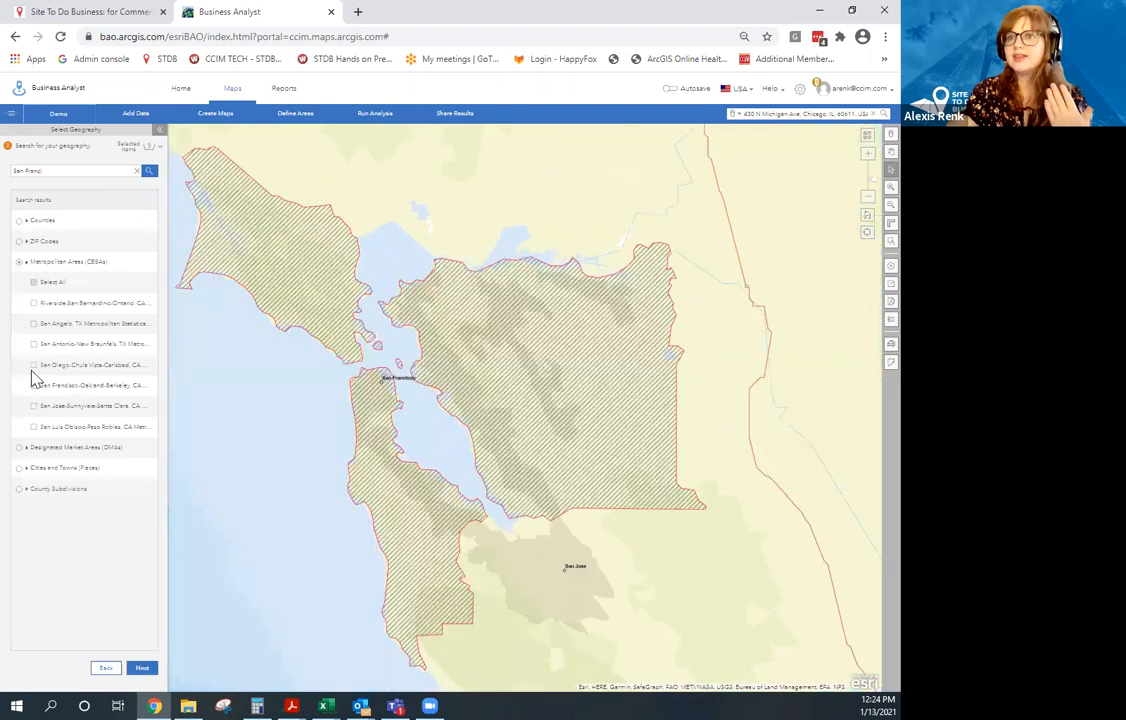
pyautogui.click(143, 668)
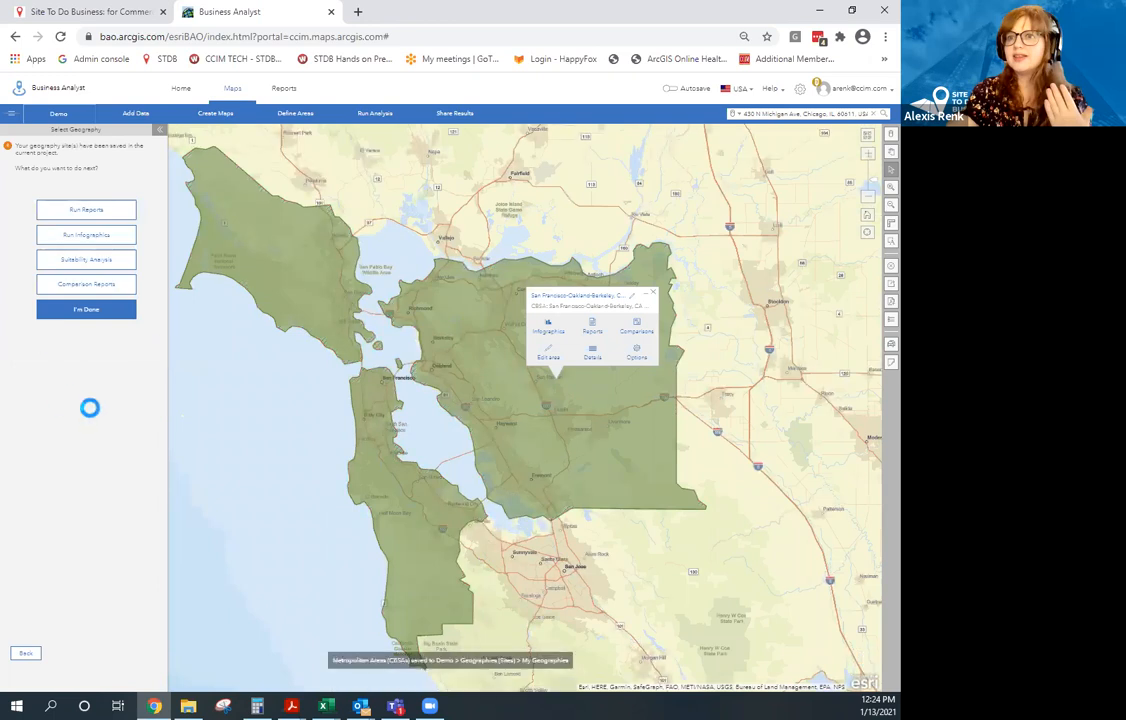
# Dismiss the browser context menu and back out to the geography selection options.
pyautogui.rightClick(40, 651)
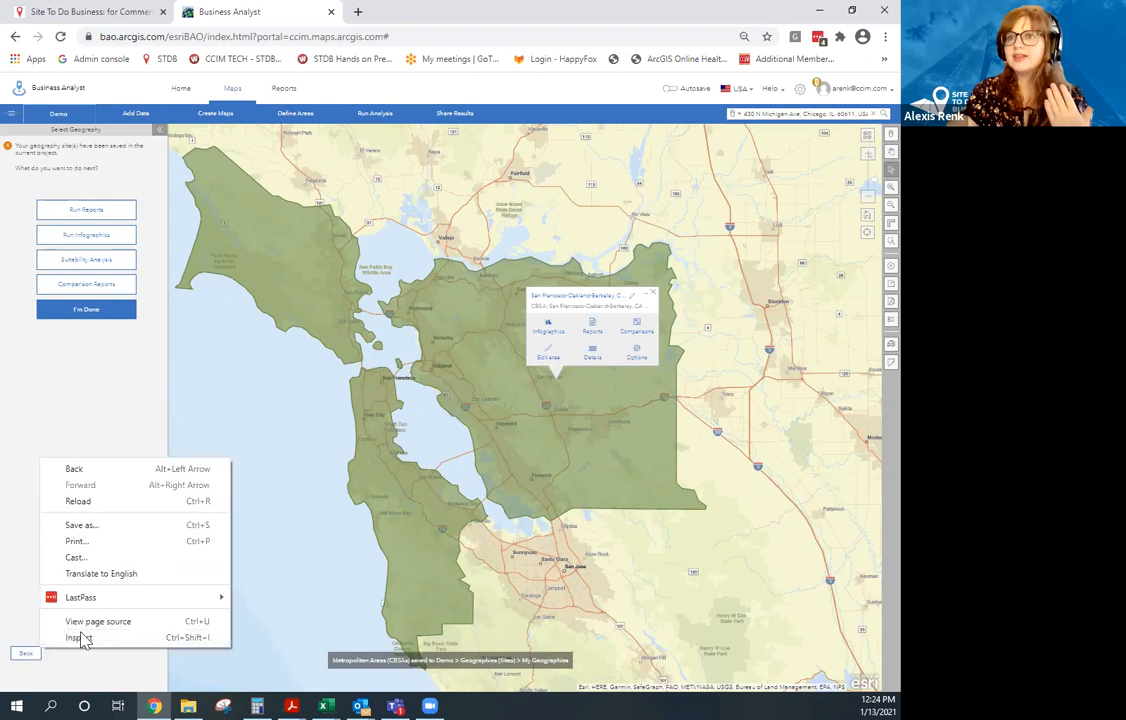
pyautogui.click(90, 392)
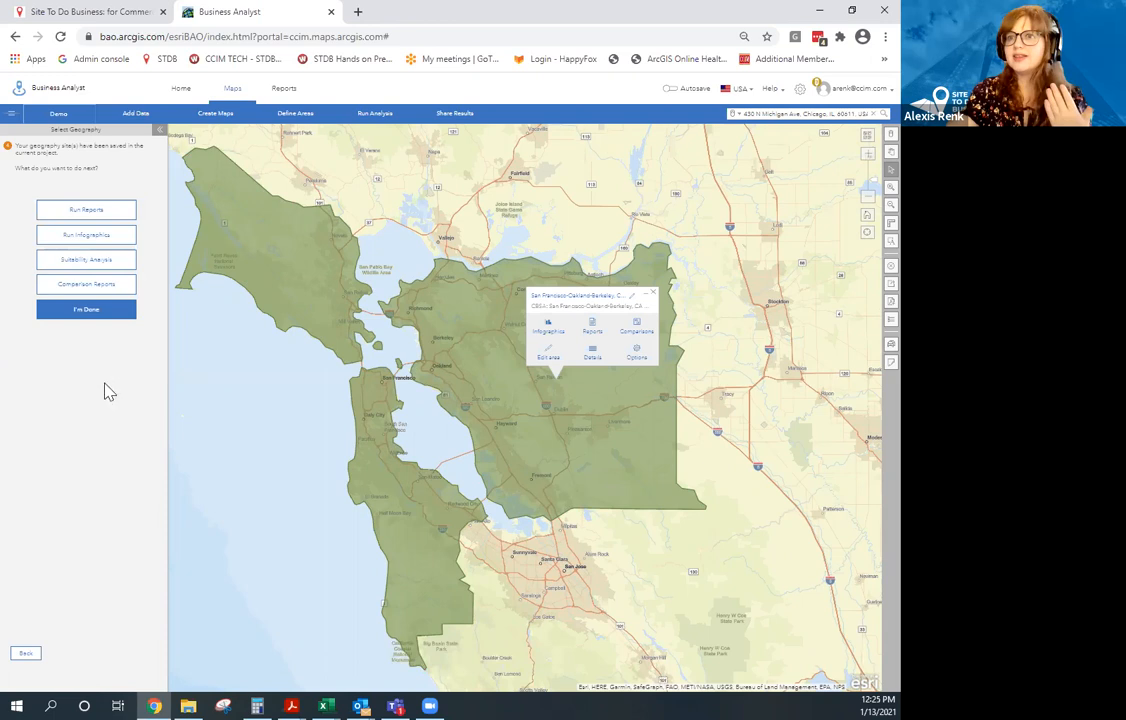
pyautogui.click(25, 657)
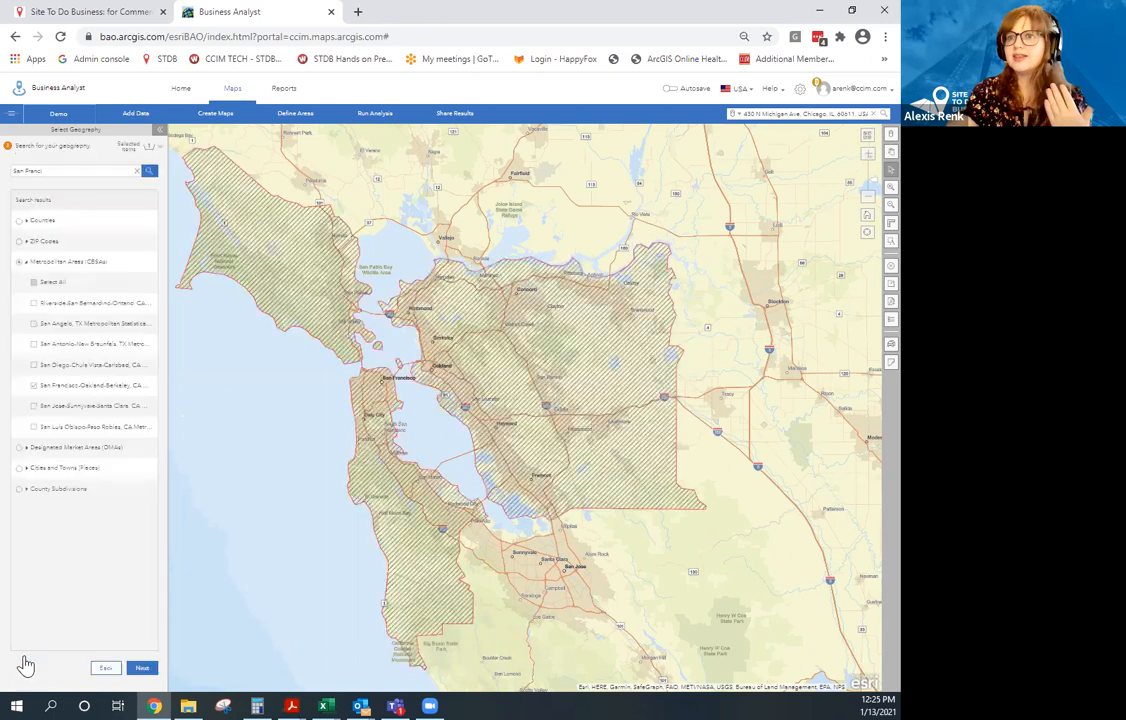
pyautogui.click(108, 670)
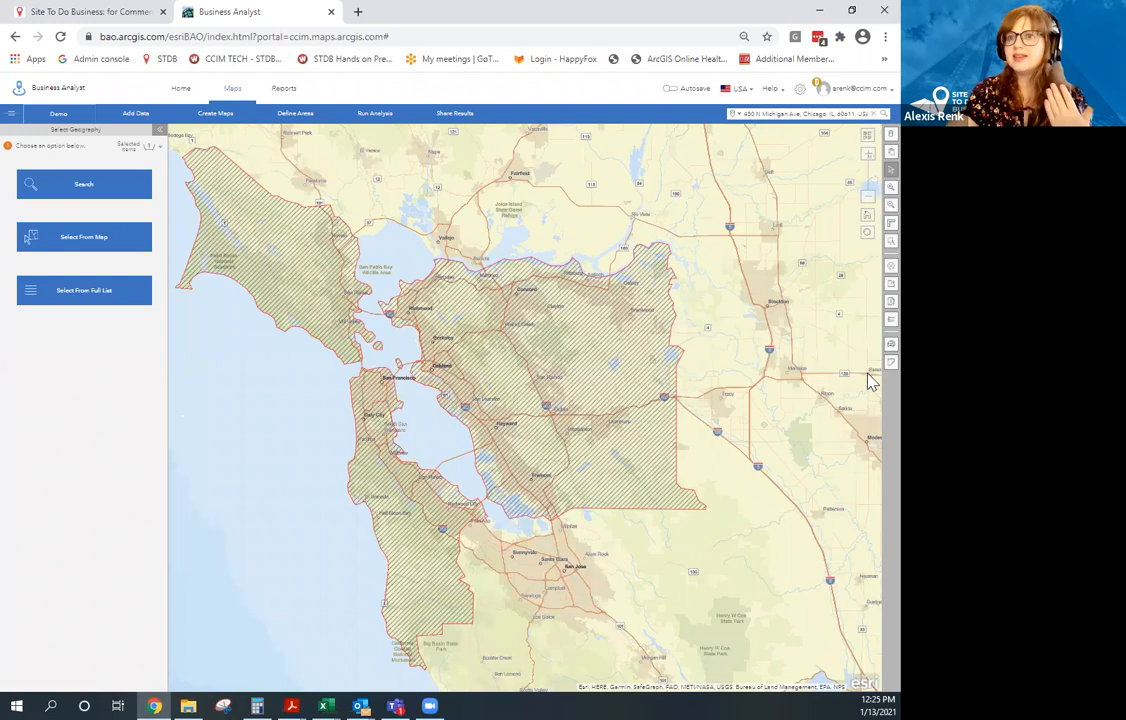
# Clear the Selected Metropolitan Areas (CBSAs) from the map.
pyautogui.click(874, 272)
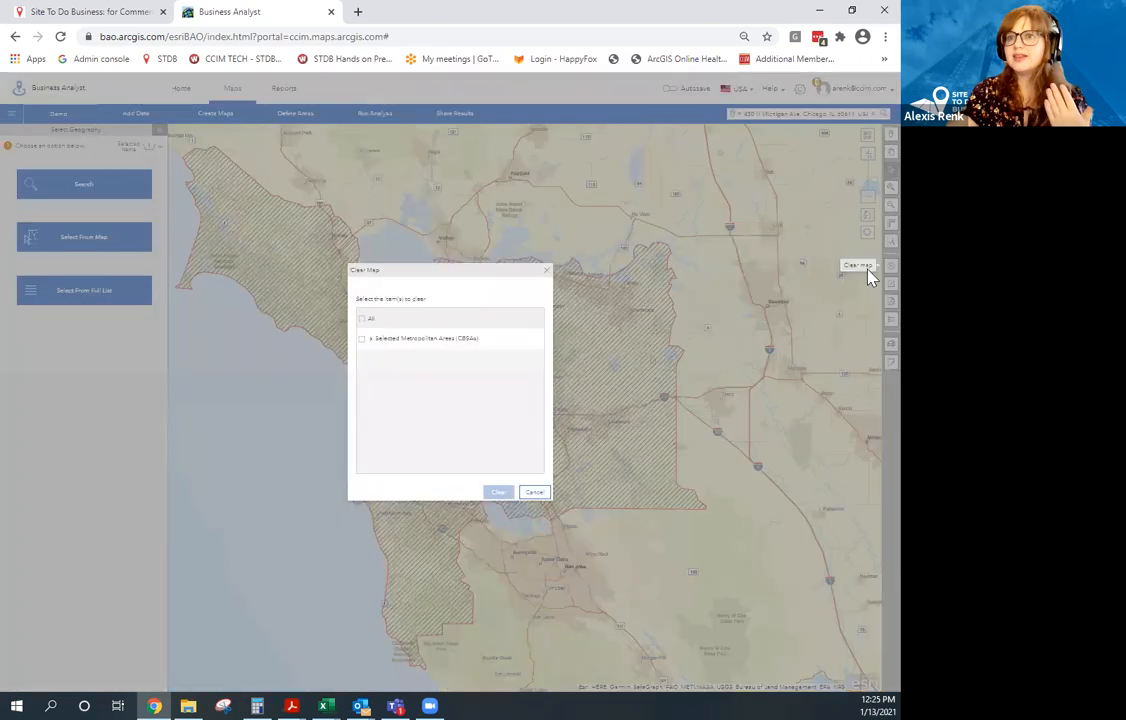
pyautogui.click(361, 341)
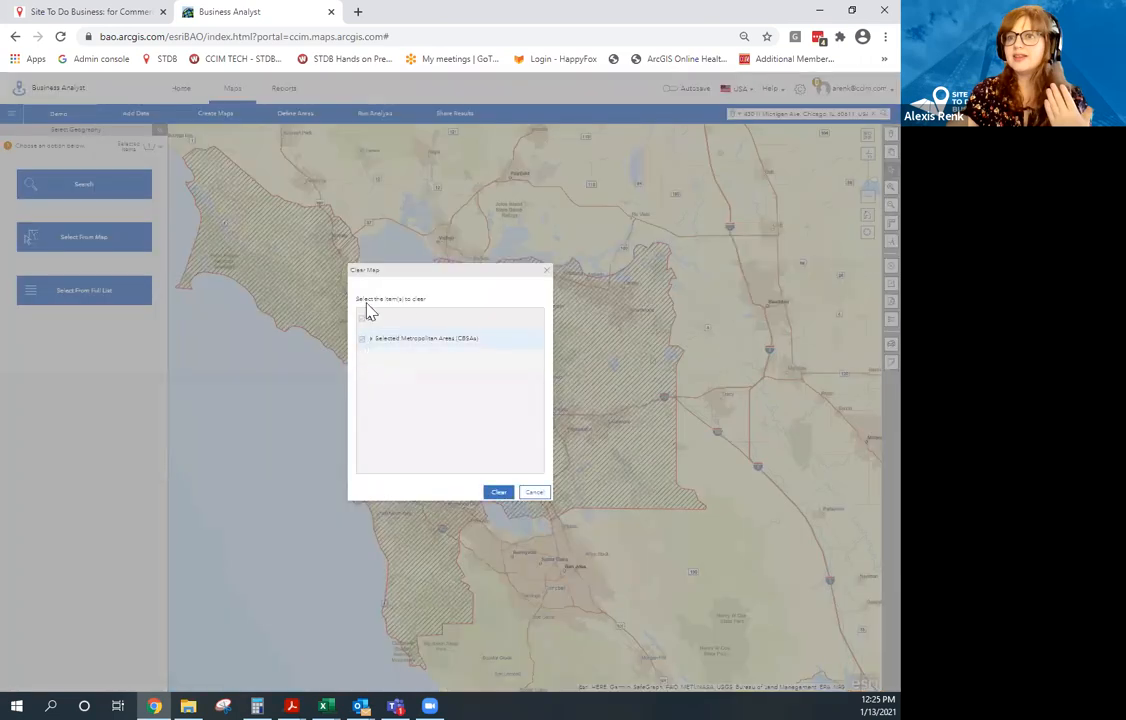
pyautogui.click(498, 494)
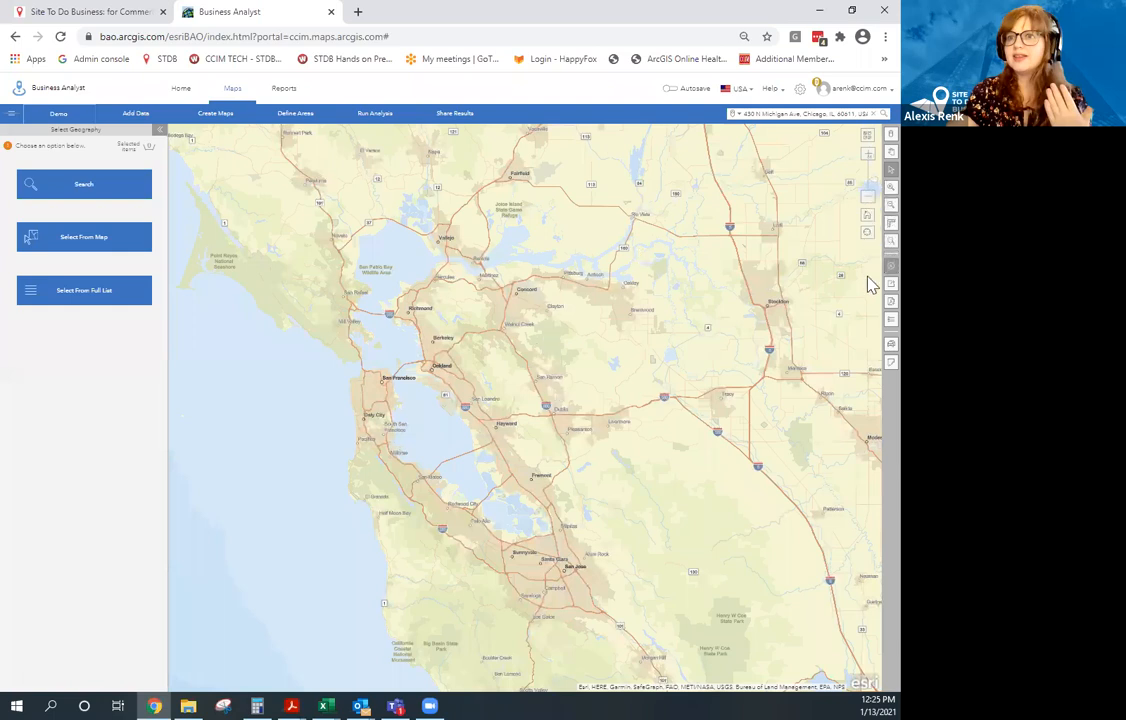
# Zoom out to the continental US and choose Select From Map.
pyautogui.click(868, 196)
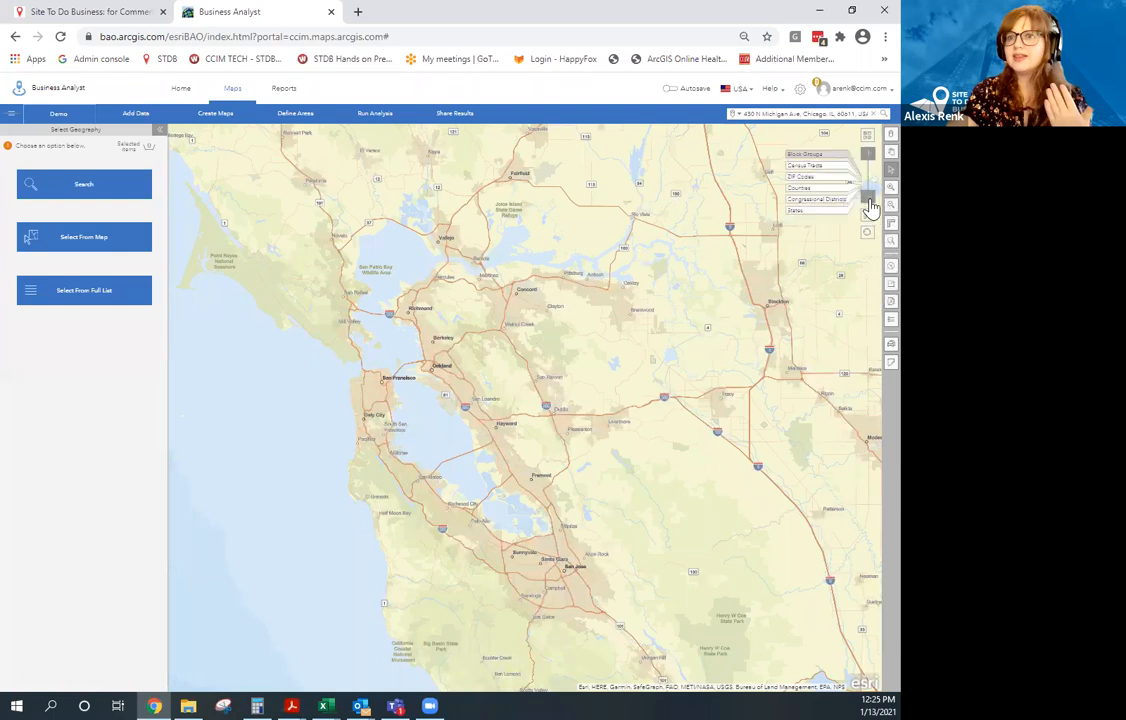
pyautogui.click(870, 200)
pyautogui.click(870, 200)
pyautogui.click(825, 212)
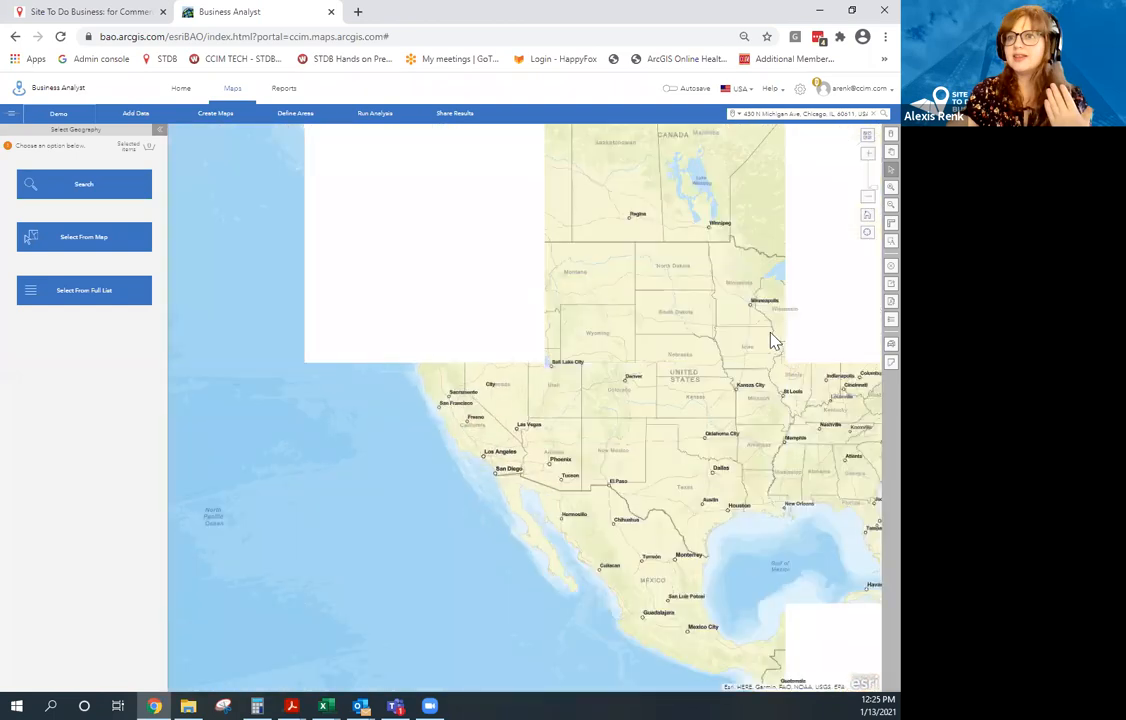
pyautogui.moveTo(773, 361); pyautogui.dragTo(669, 362)
pyautogui.moveTo(771, 304); pyautogui.dragTo(679, 340)
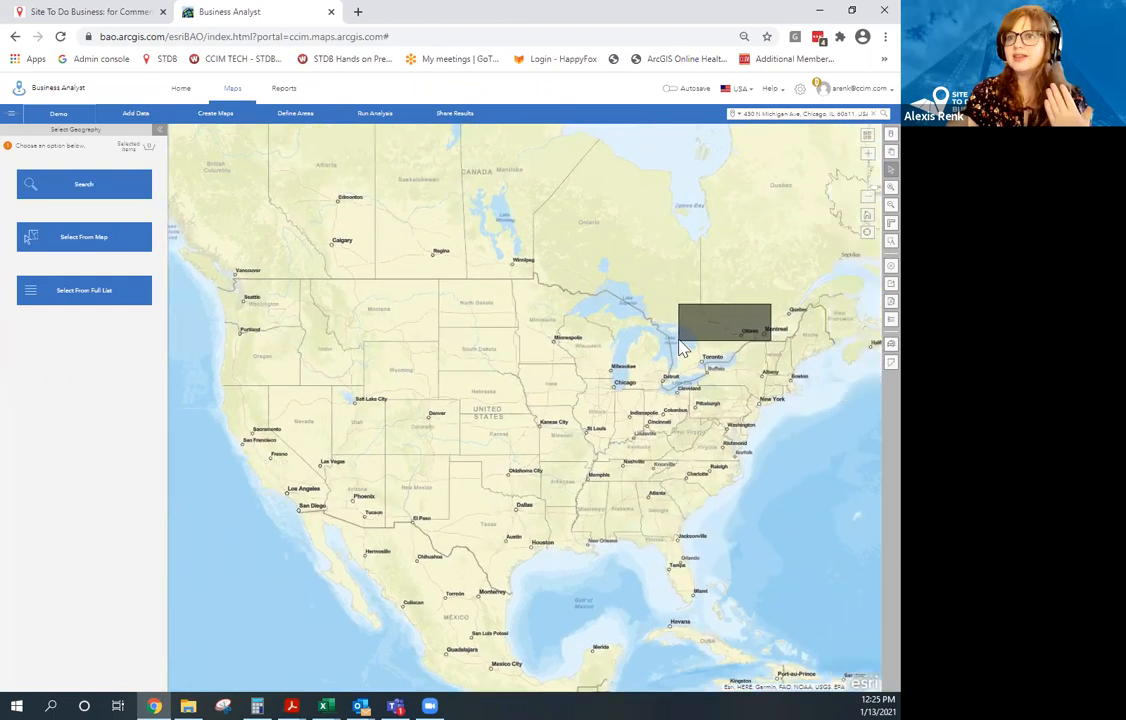
pyautogui.click(118, 242)
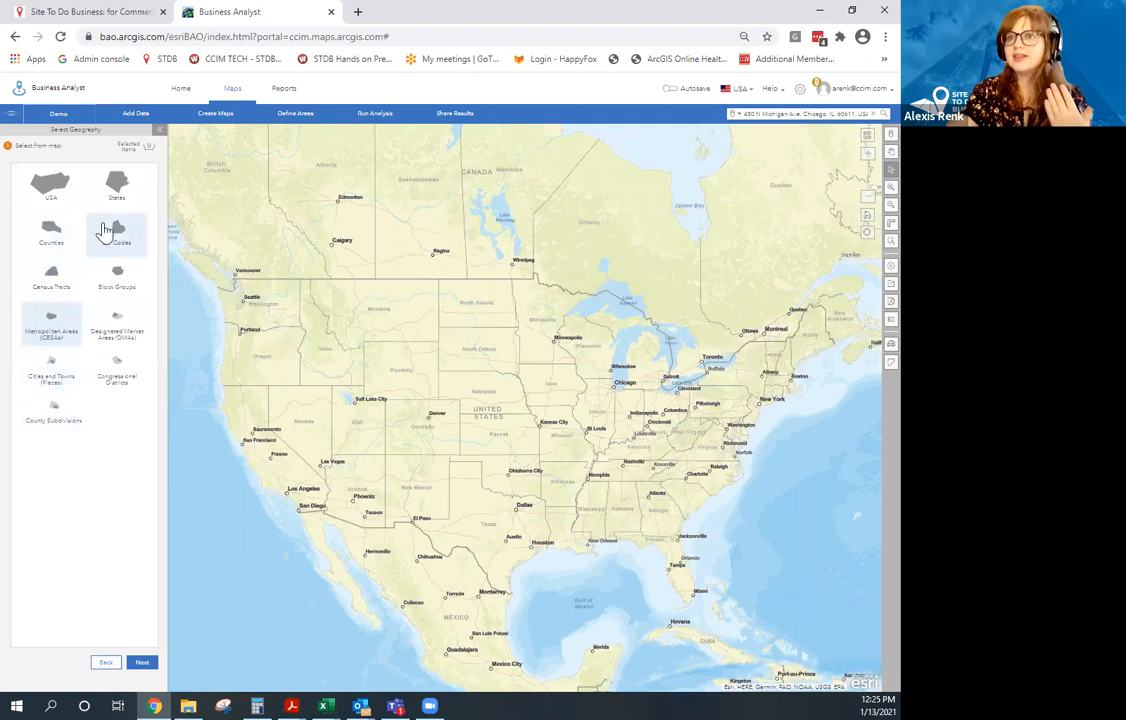
# At CBSA level, select Champaign-Urbana, Port Angeles, Ketchikan, Key West and Miami metro areas.
pyautogui.click(52, 330)
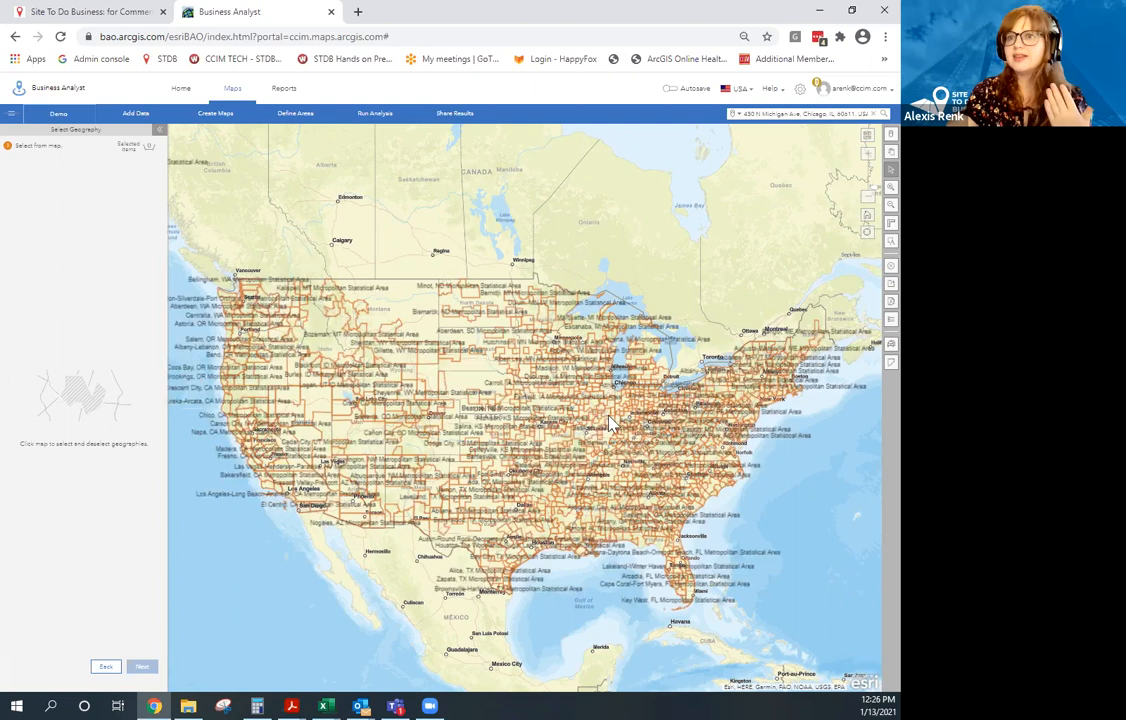
pyautogui.click(503, 478)
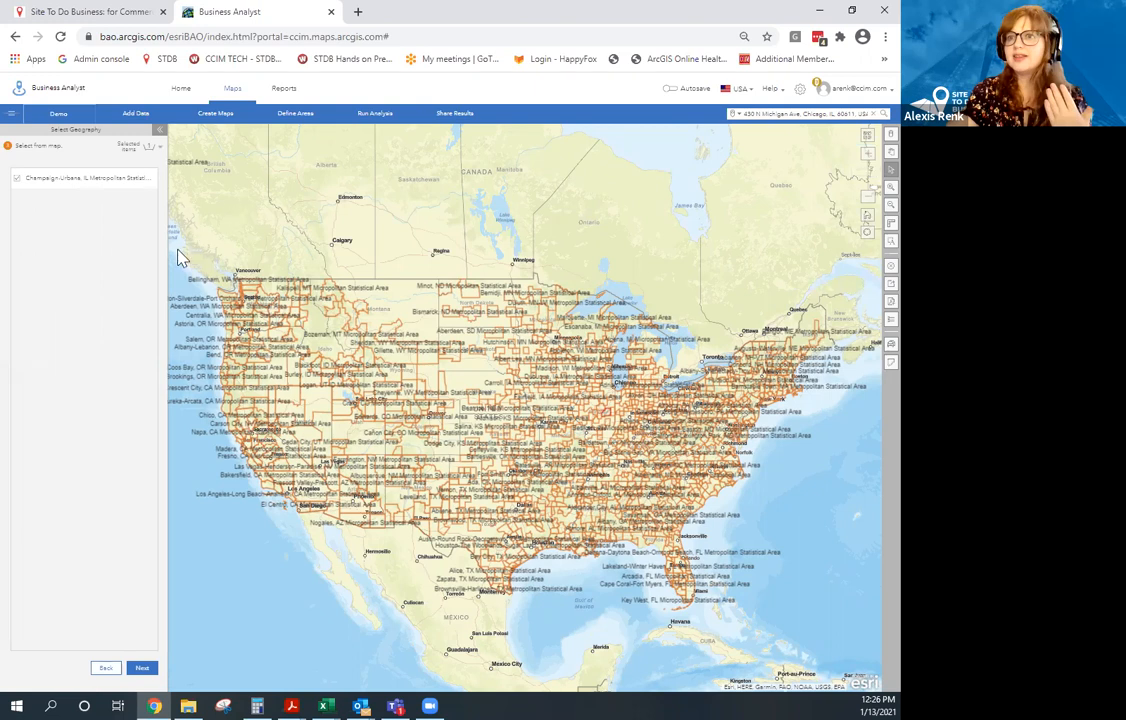
pyautogui.moveTo(177, 249); pyautogui.dragTo(222, 290)
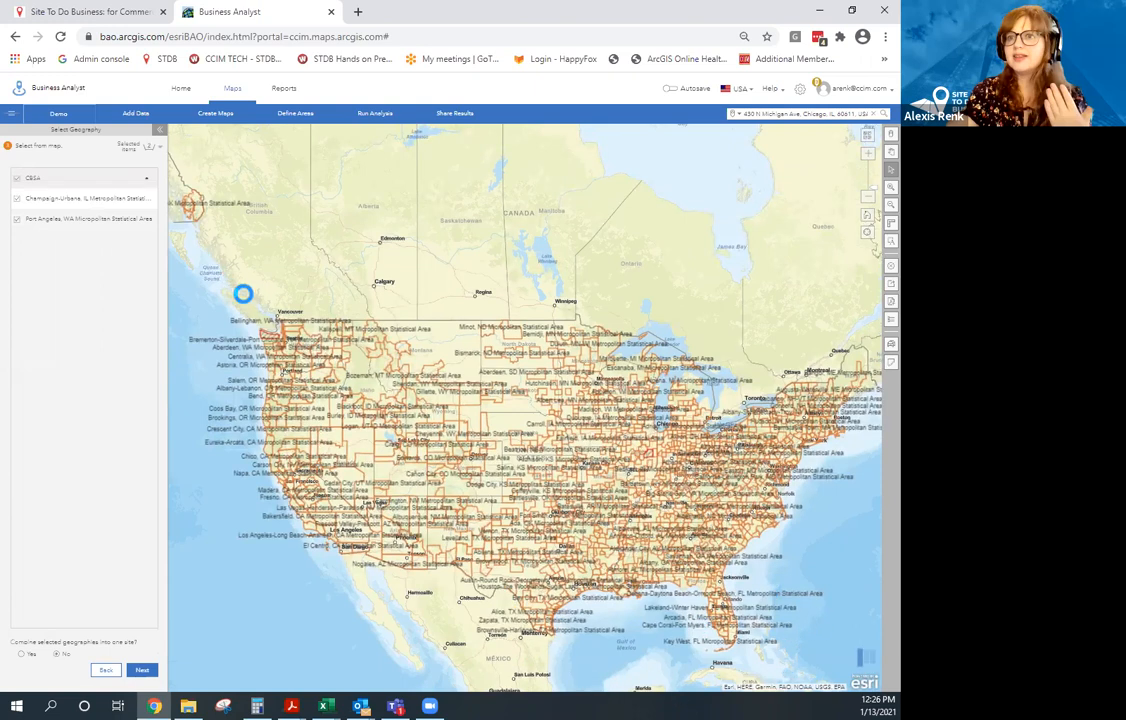
pyautogui.moveTo(220, 284)
pyautogui.mouseDown()
pyautogui.moveTo(309, 350)
pyautogui.moveTo(194, 207)
pyautogui.moveTo(332, 257)
pyautogui.moveTo(817, 618)
pyautogui.moveTo(611, 445)
pyautogui.moveTo(394, 304)
pyautogui.moveTo(686, 560)
pyautogui.mouseUp()
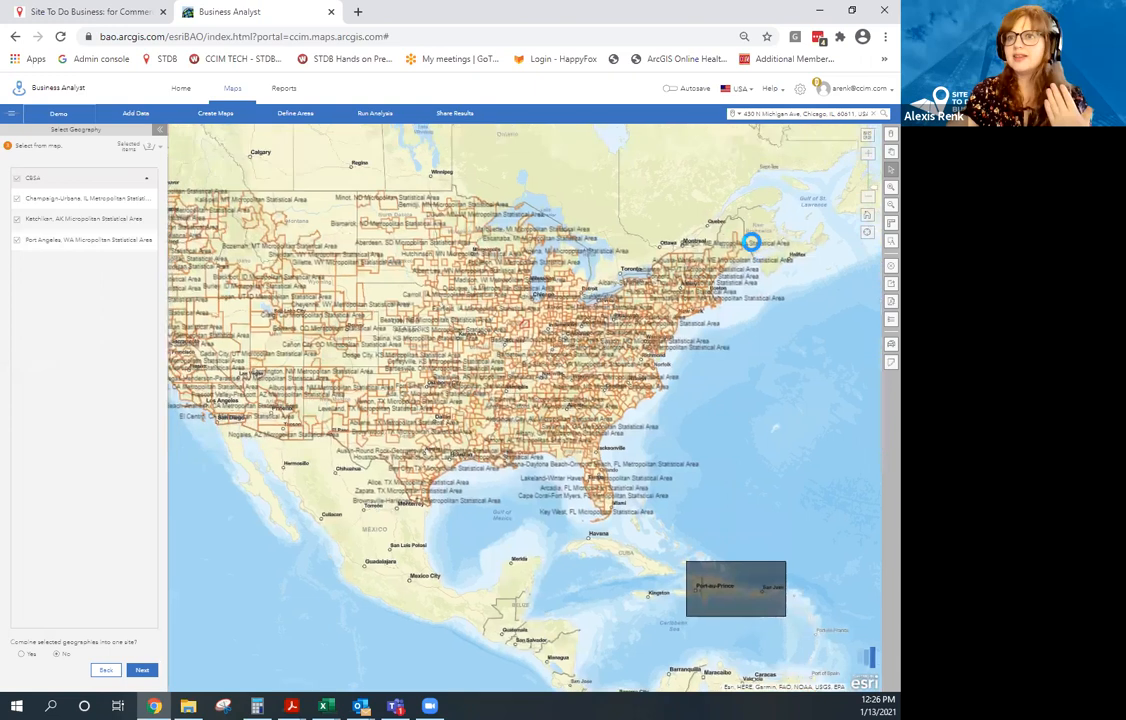
pyautogui.moveTo(655, 192)
pyautogui.mouseDown()
pyautogui.moveTo(716, 236)
pyautogui.moveTo(690, 263)
pyautogui.mouseUp()
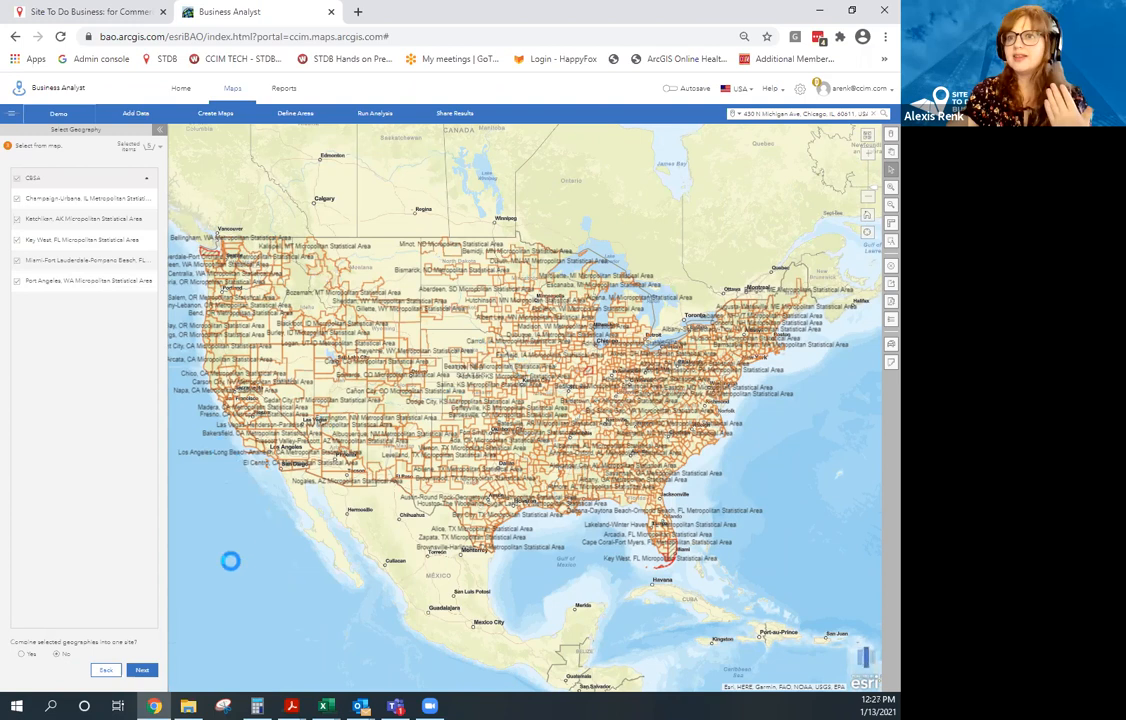
# Uncheck all five selected CBSAs and restart Select From Map with zero selections.
pyautogui.click(106, 669)
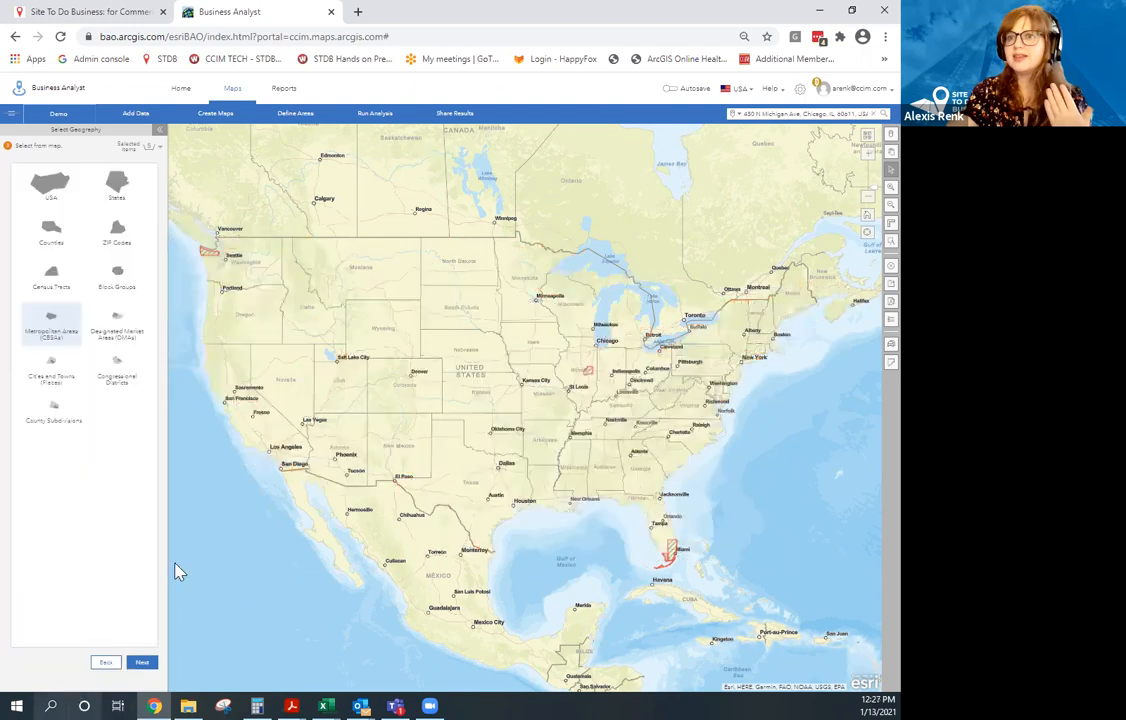
pyautogui.click(142, 662)
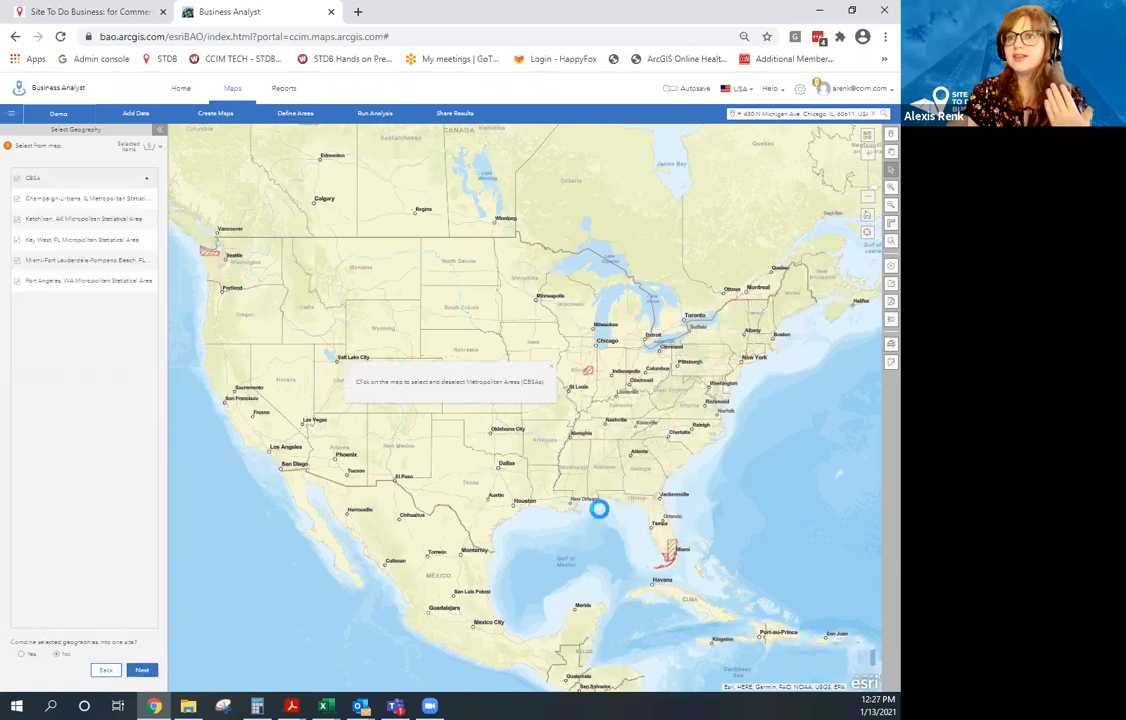
pyautogui.click(16, 178)
pyautogui.click(107, 667)
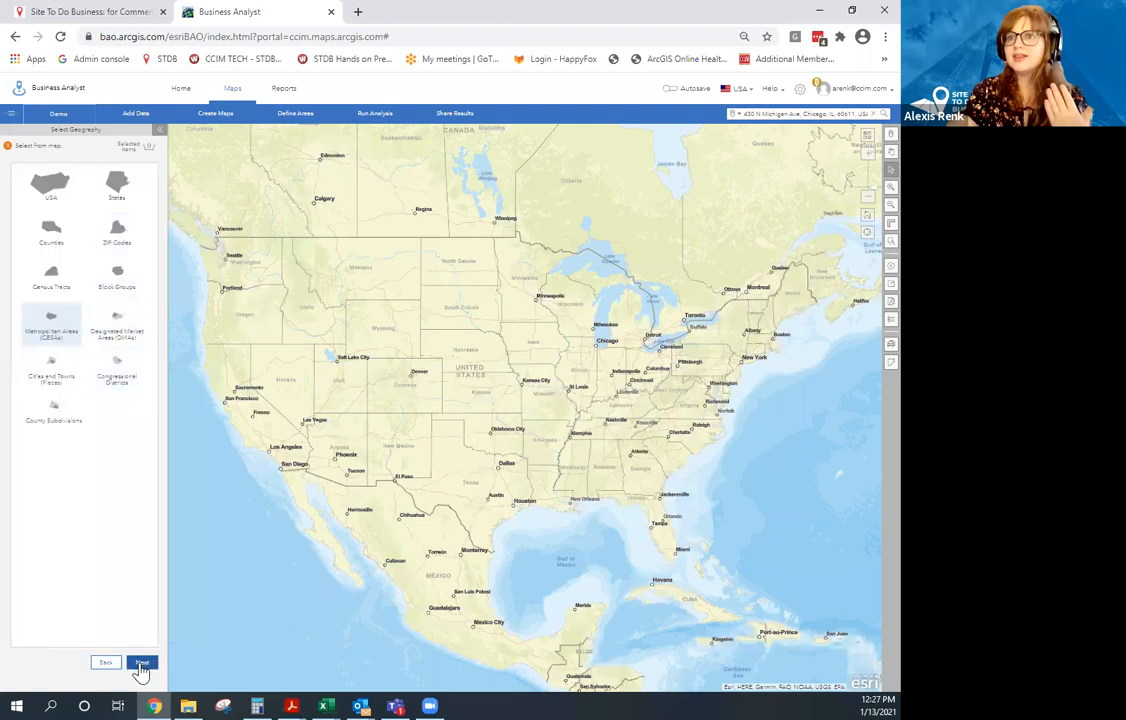
pyautogui.click(103, 663)
pyautogui.click(76, 213)
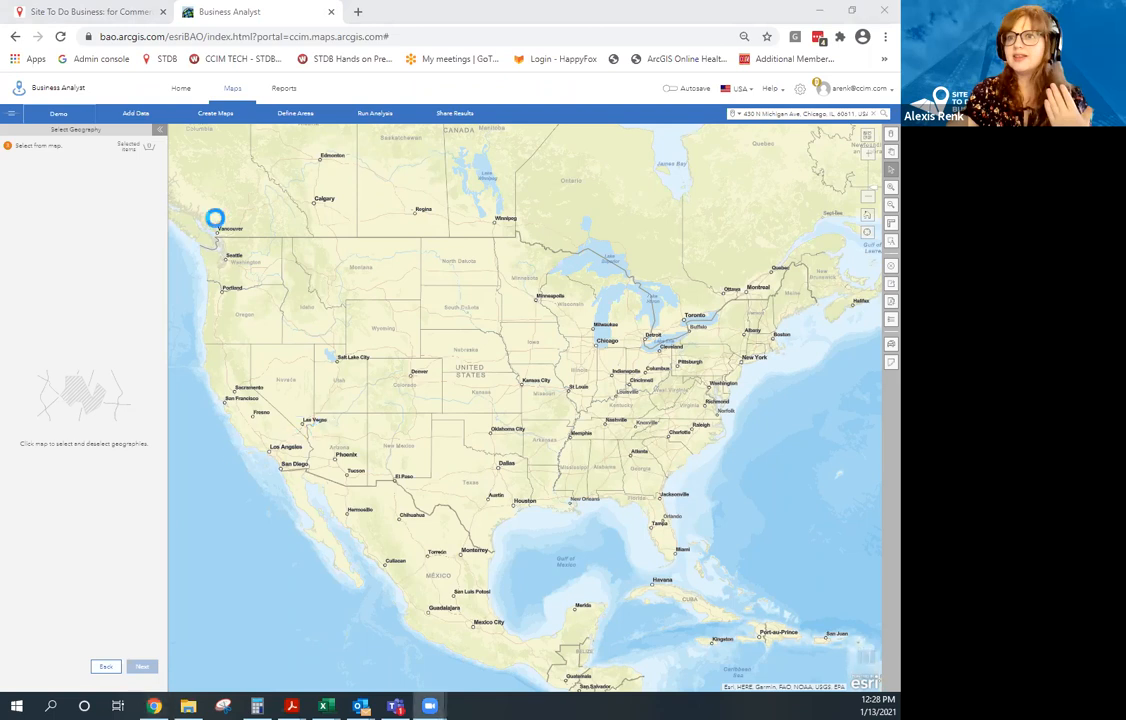
# Box-select the 28 Washington-area CBSAs and save them uncombined as separate sites.
pyautogui.moveTo(178, 209); pyautogui.dragTo(295, 294)
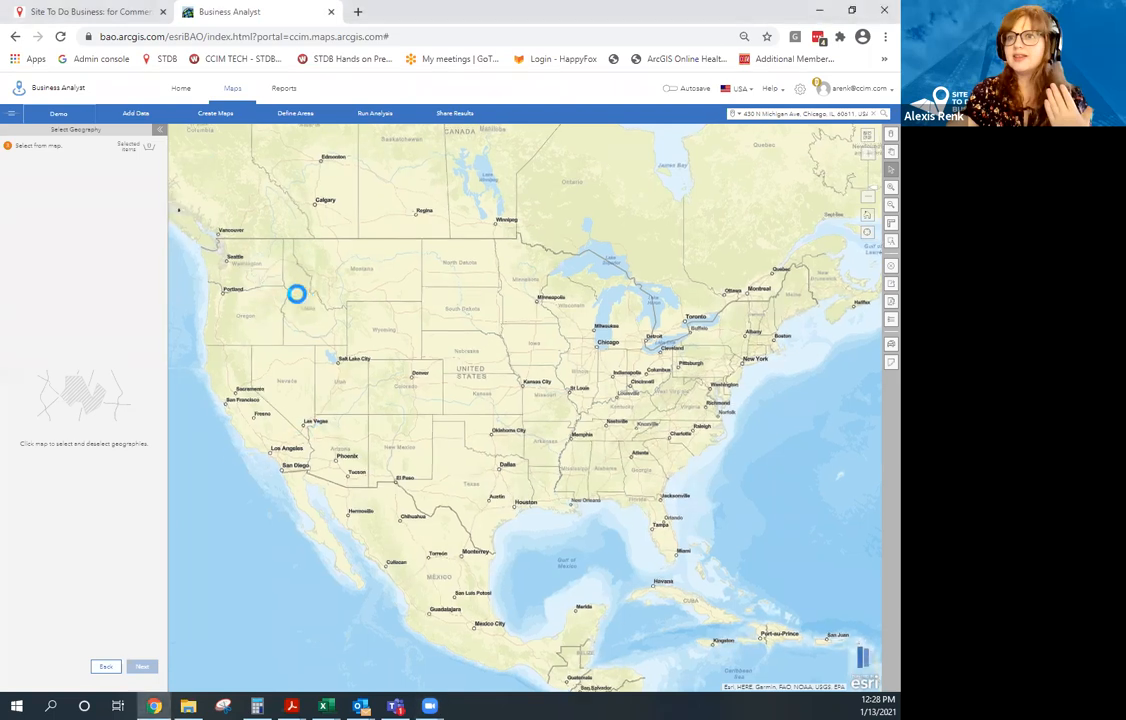
pyautogui.moveTo(390, 324); pyautogui.dragTo(307, 284)
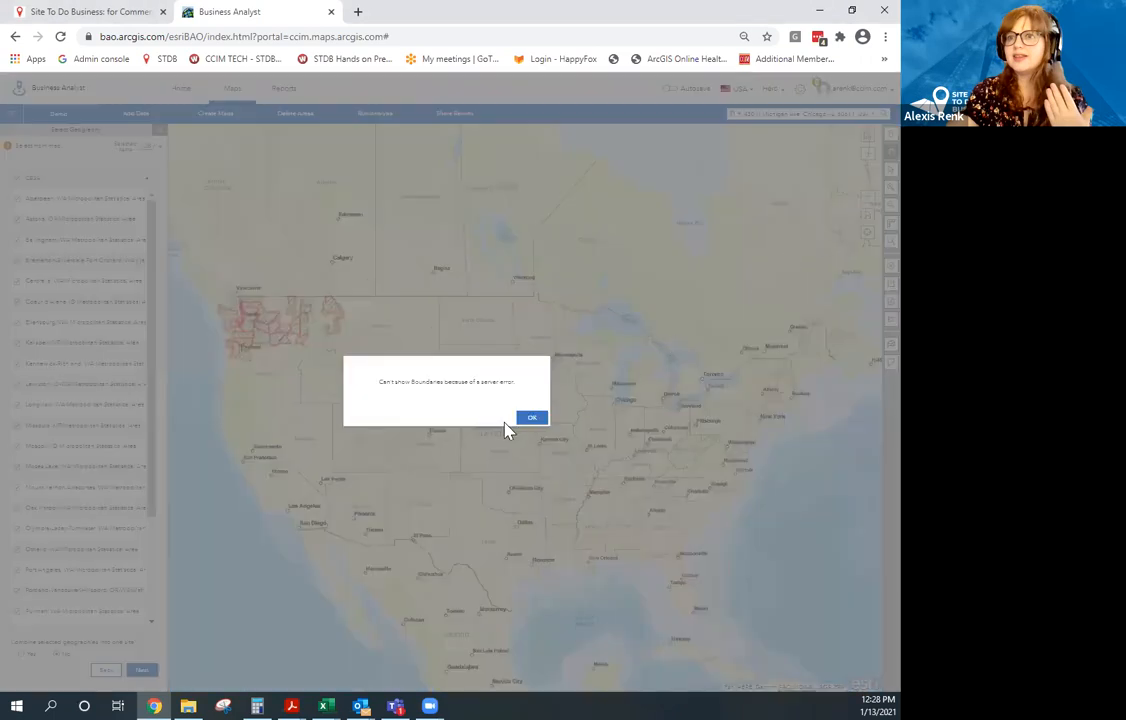
pyautogui.click(529, 420)
pyautogui.scroll(-3, 118, 450)
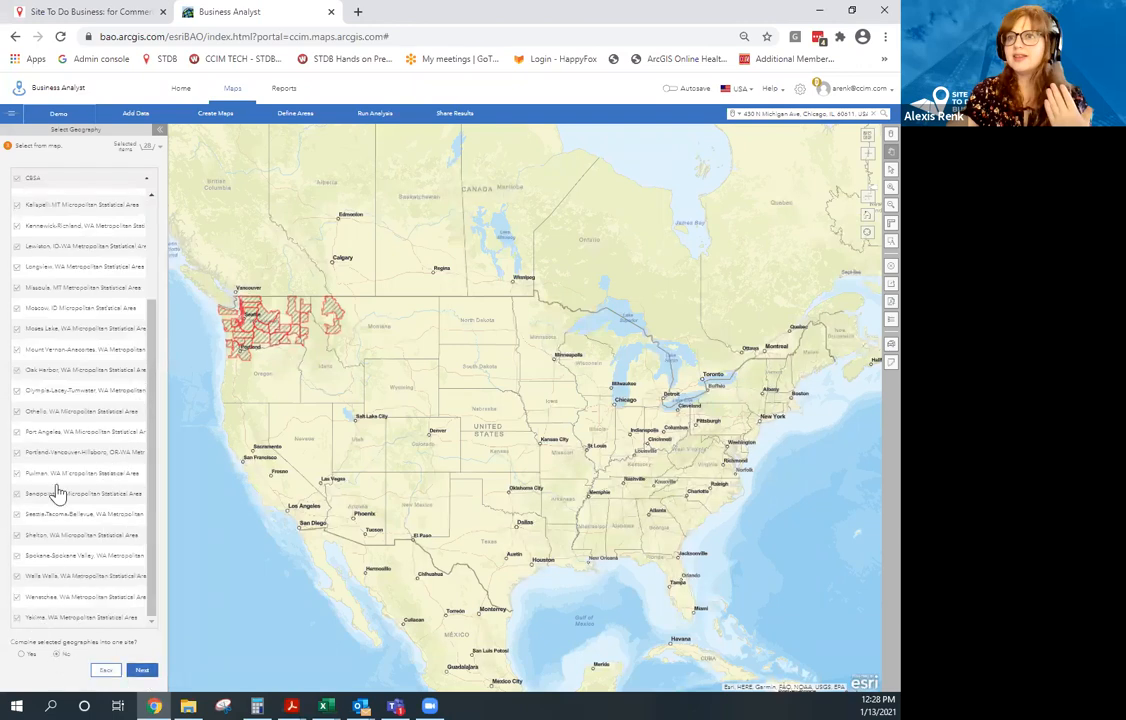
pyautogui.scroll(3, 78, 332)
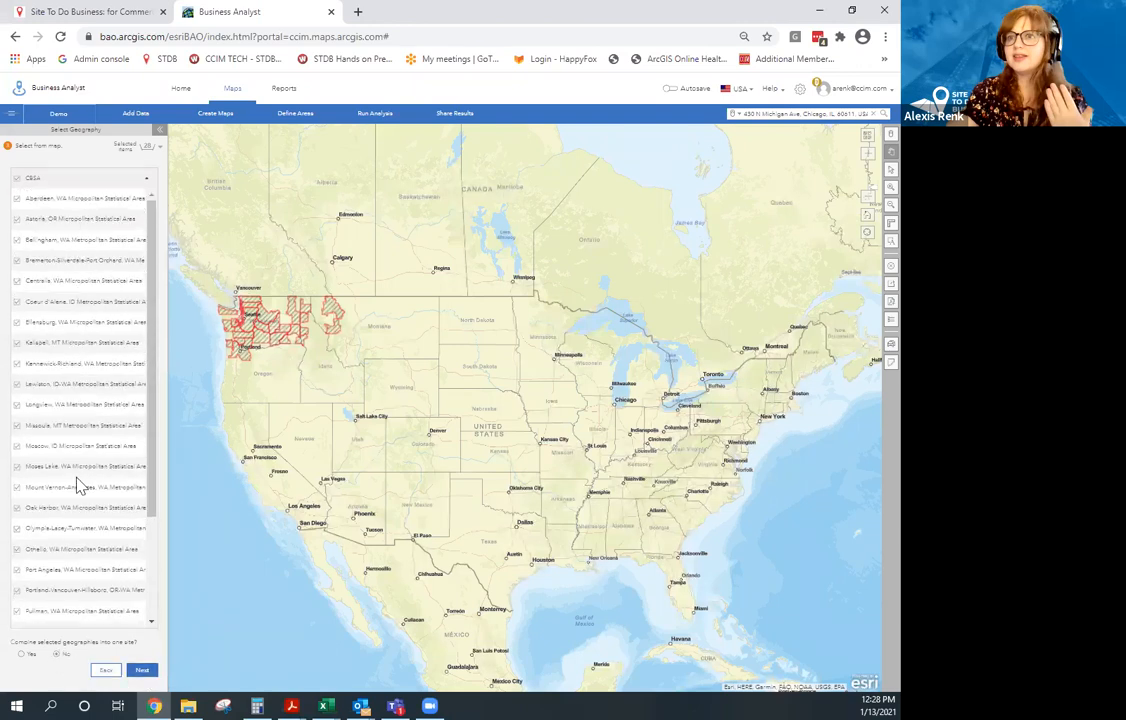
pyautogui.scroll(-3, 80, 483)
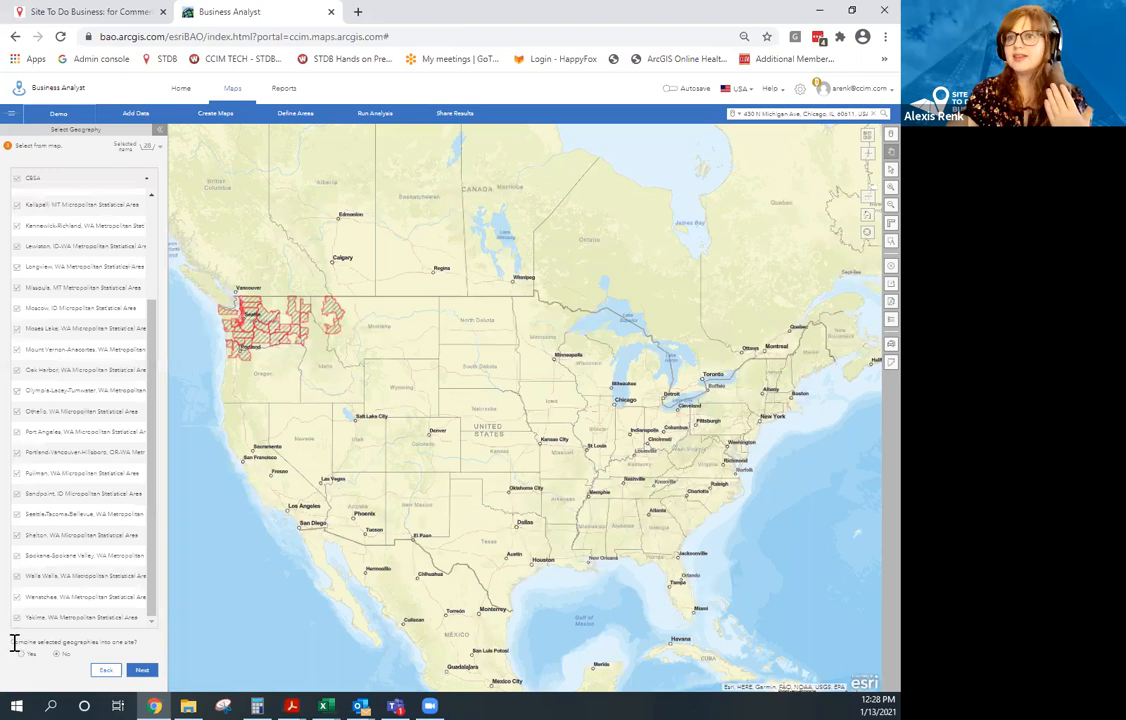
pyautogui.moveTo(14, 643); pyautogui.dragTo(110, 645)
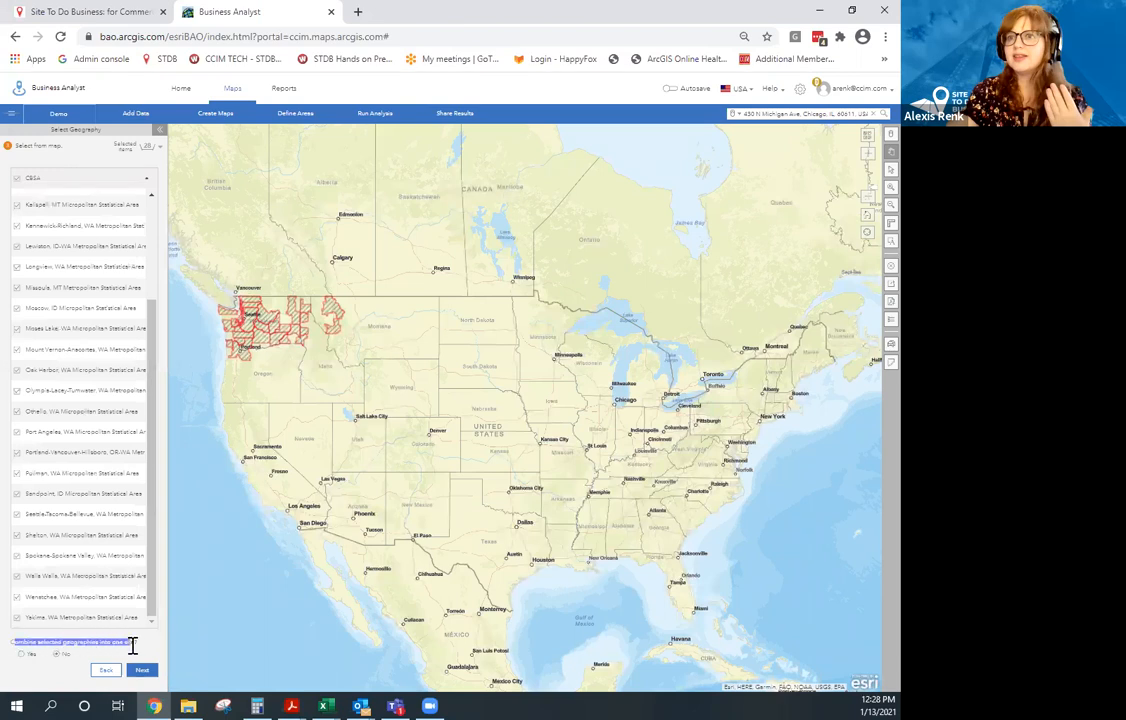
pyautogui.click(50, 667)
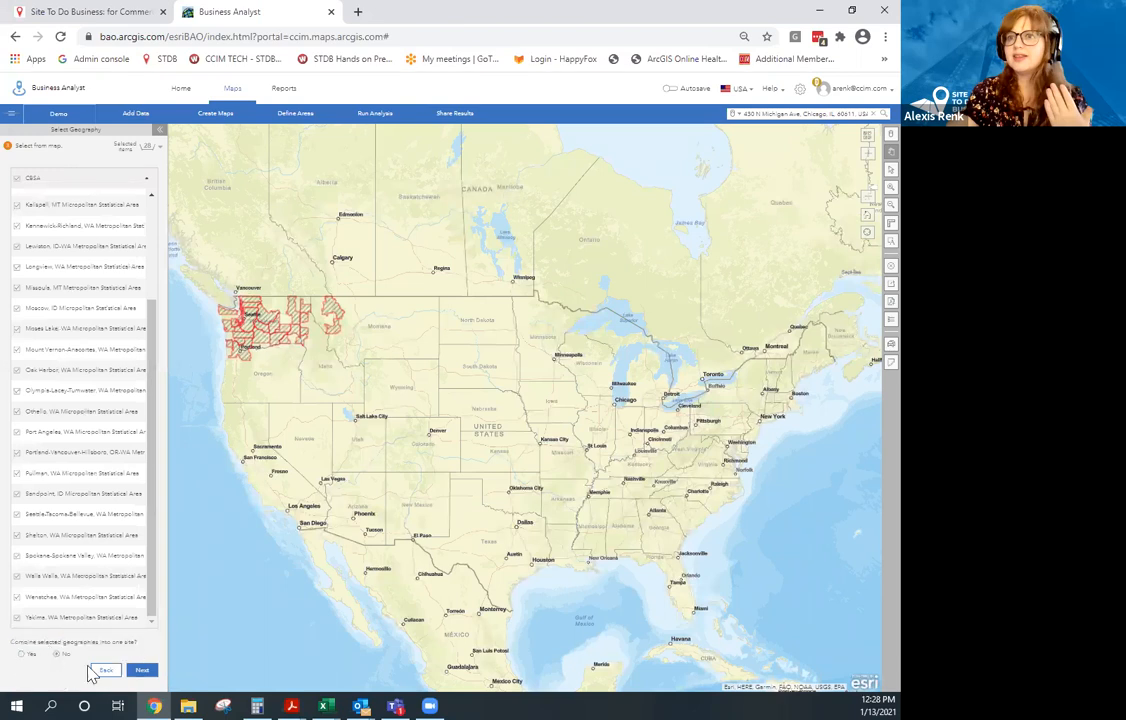
pyautogui.click(146, 672)
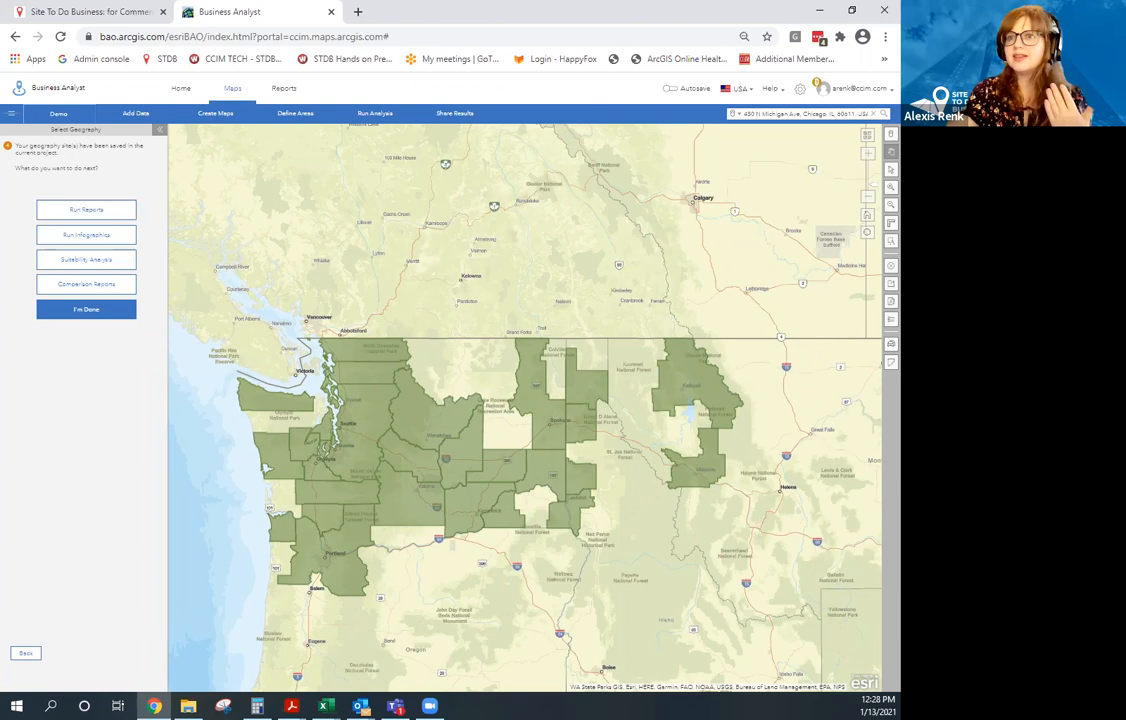
# Start a comparison report and choose Households Comparison from Esri Comparison Reports.
pyautogui.click(100, 290)
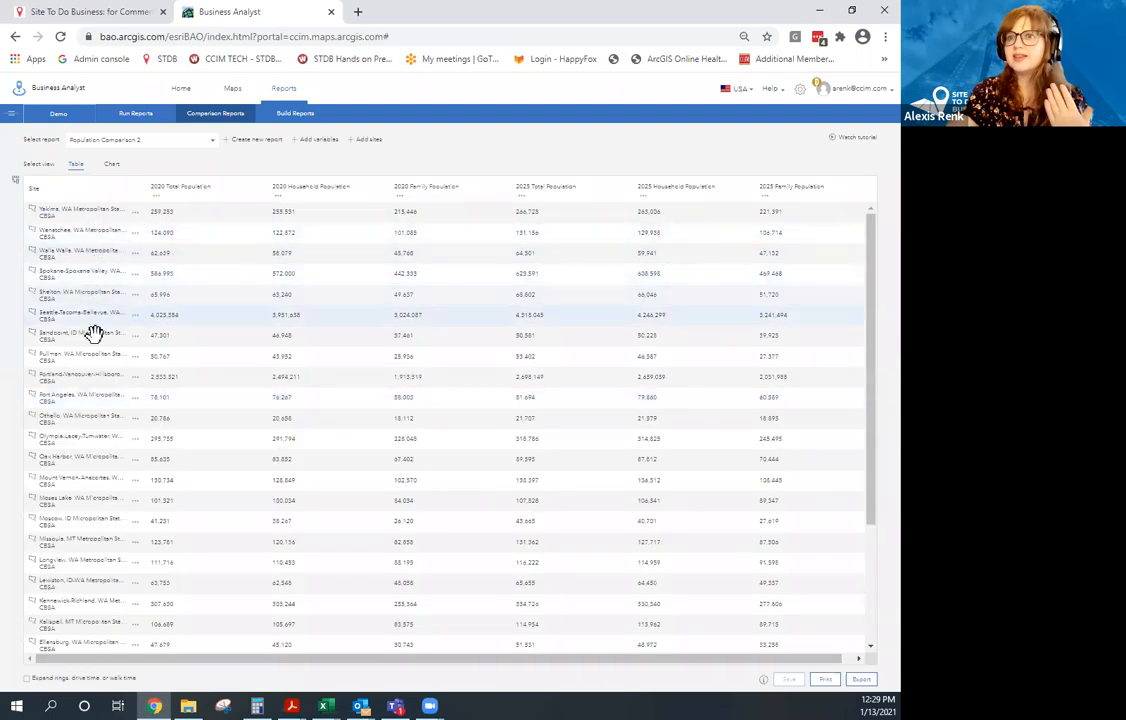
pyautogui.scroll(-3, 110, 460)
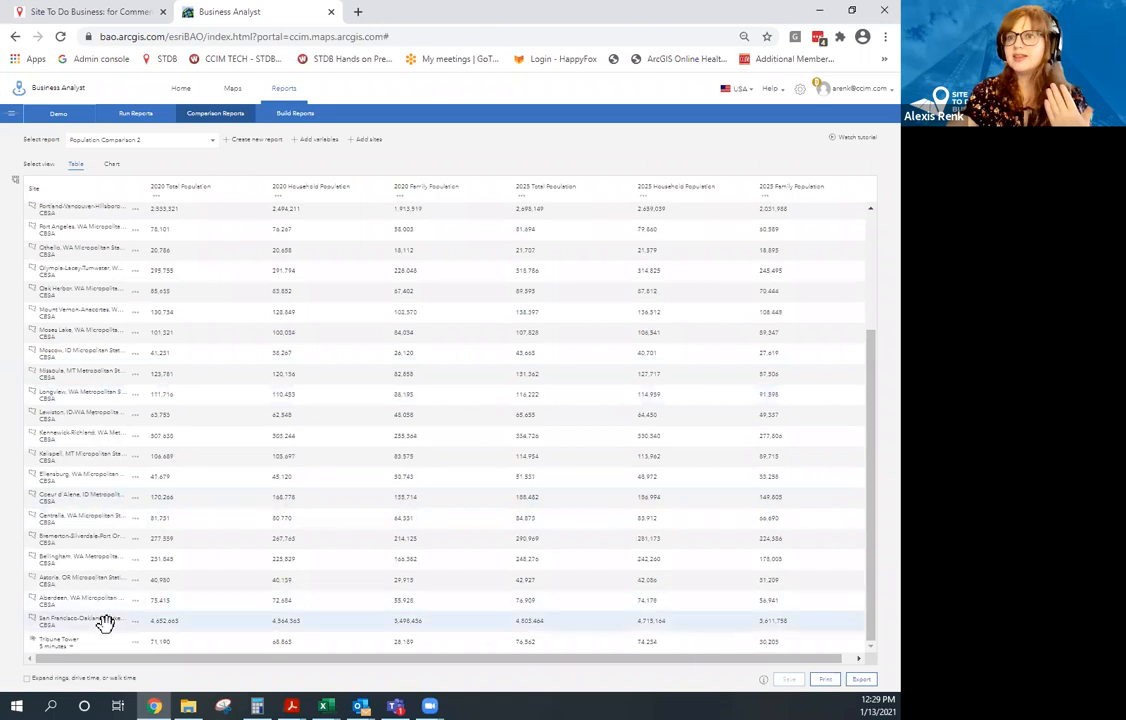
pyautogui.scroll(3, 120, 620)
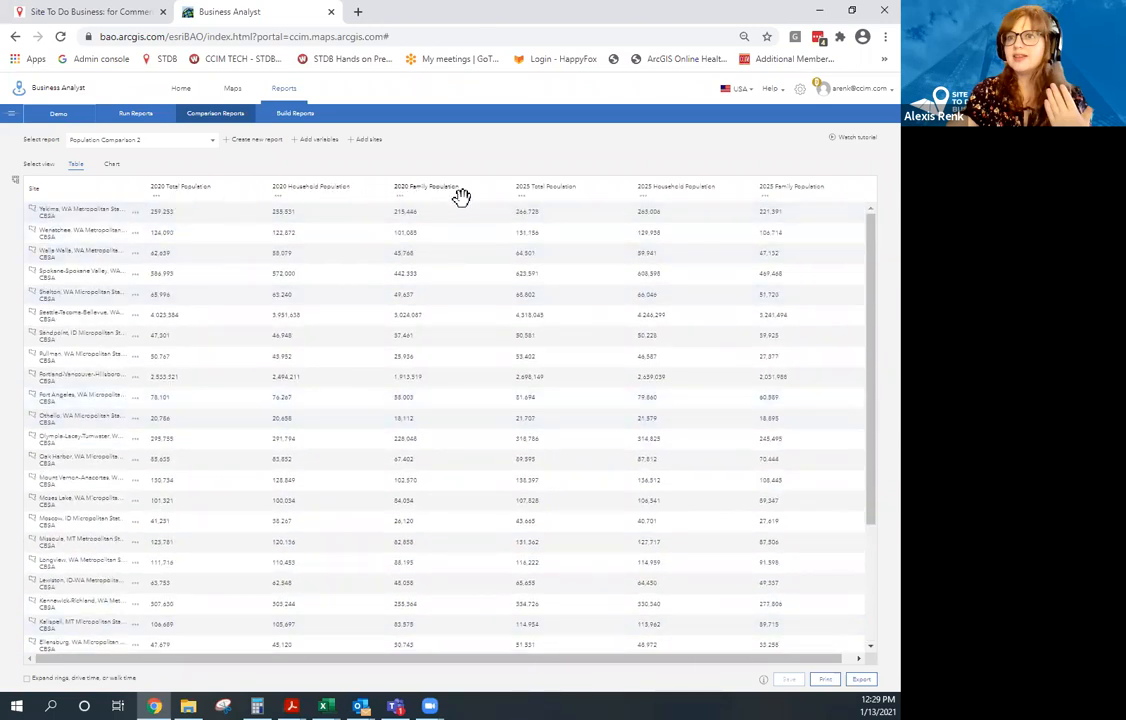
pyautogui.click(165, 140)
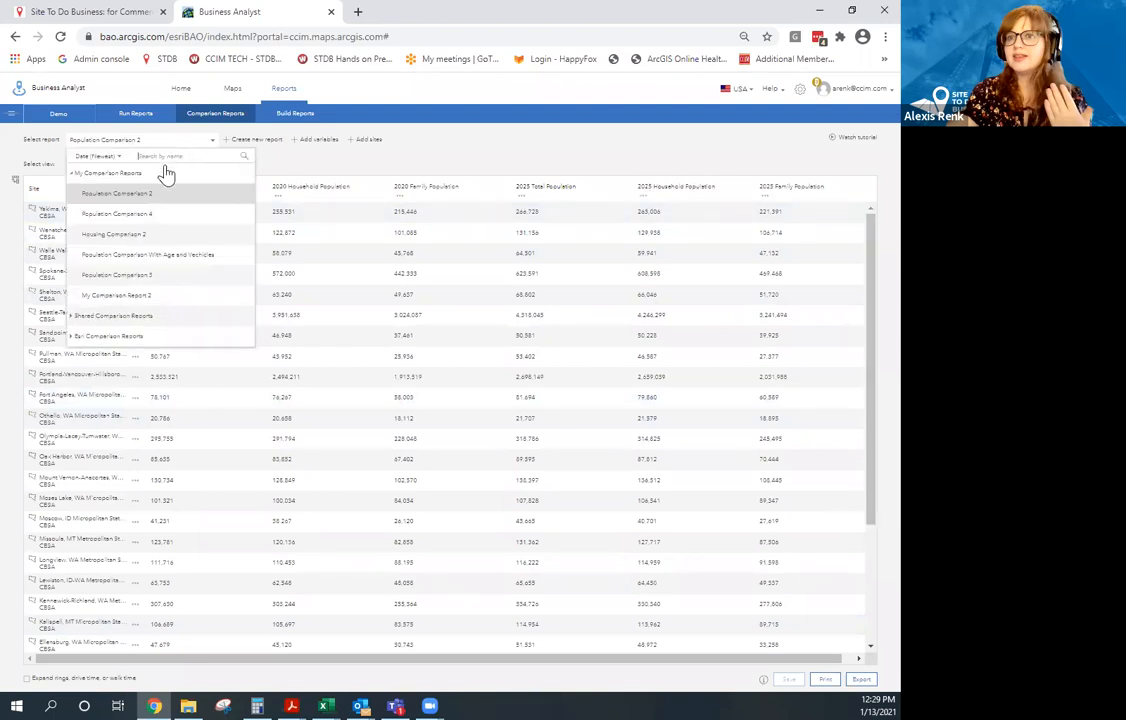
pyautogui.click(74, 175)
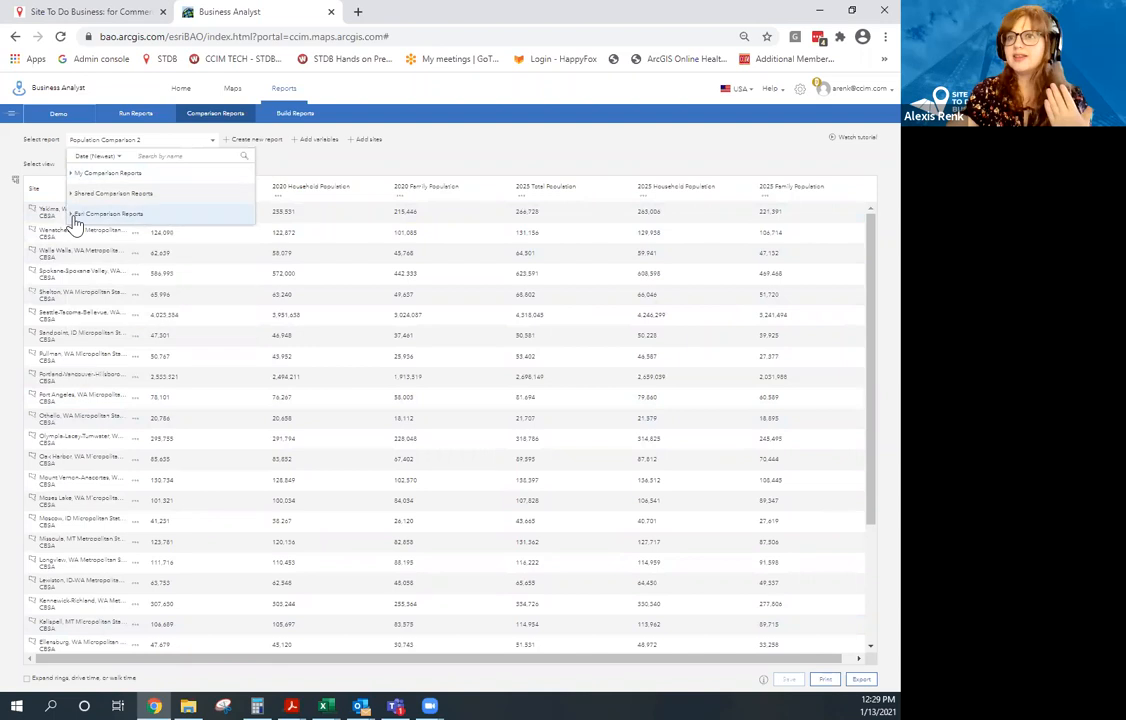
pyautogui.click(74, 217)
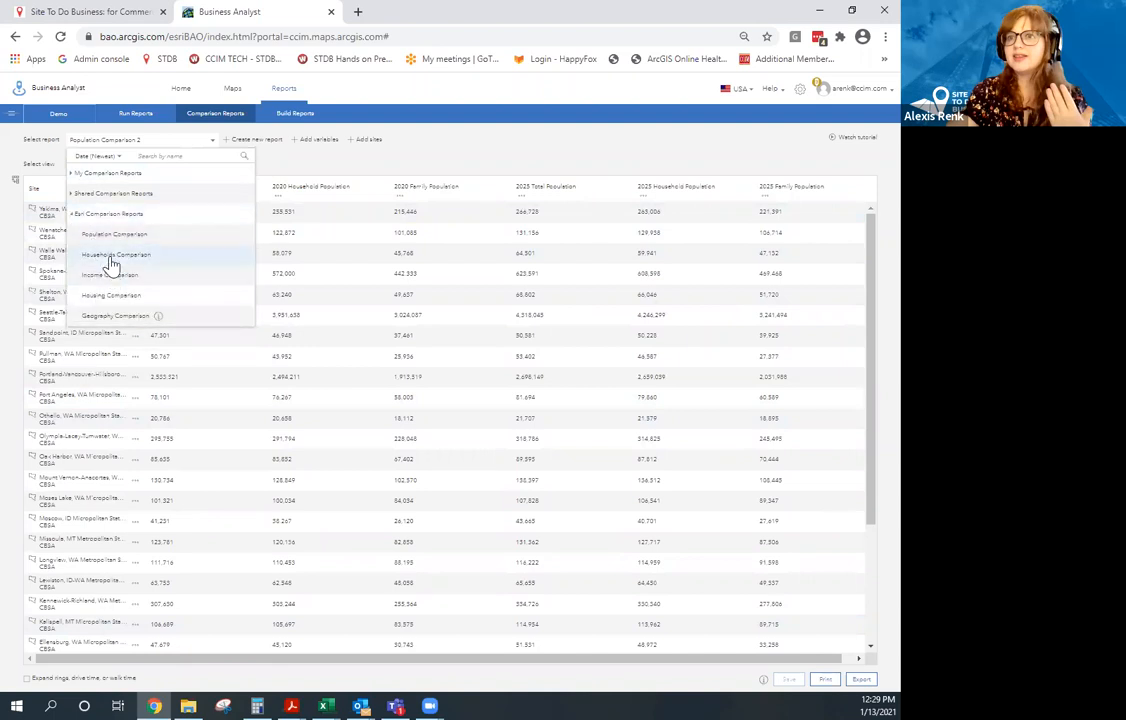
pyautogui.click(113, 258)
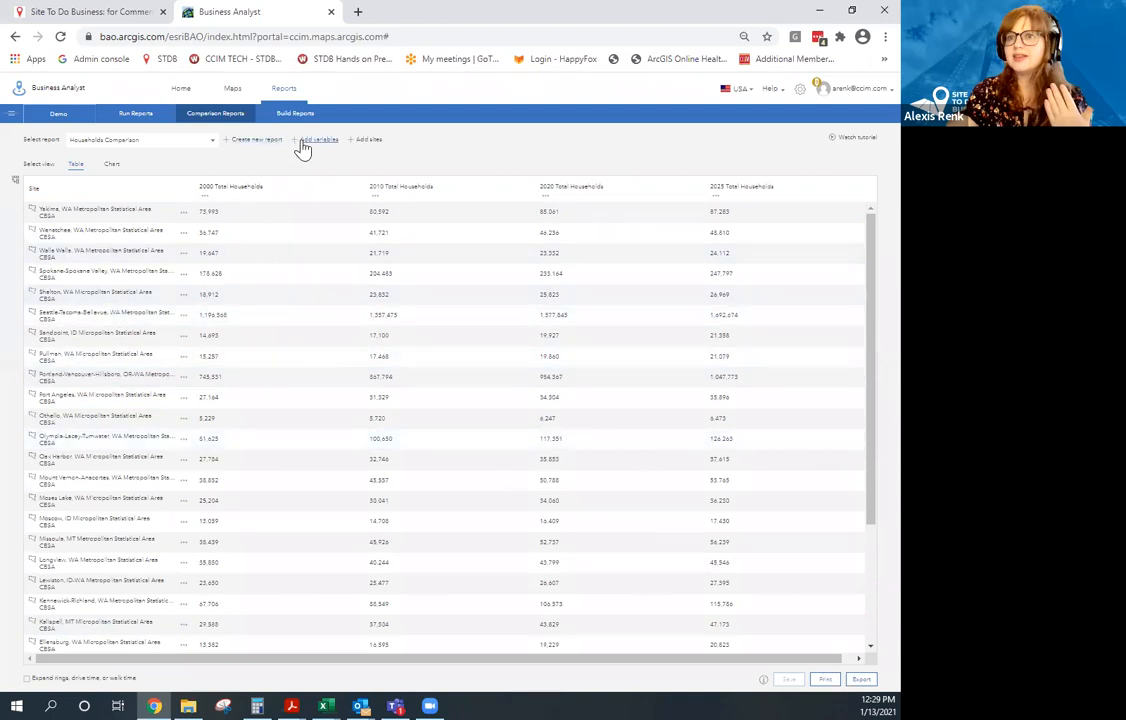
# Add 2020-2025 population growth rate, 2020 Total Population and 2020 Average Household Income variables.
pyautogui.click(316, 140)
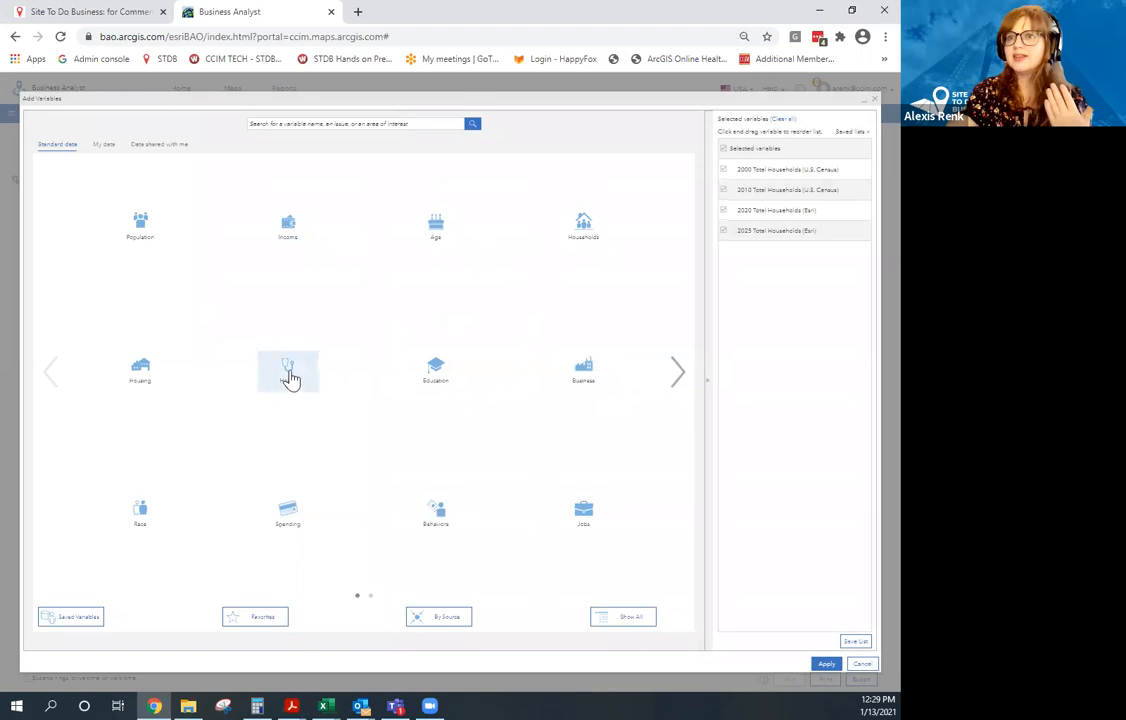
pyautogui.click(163, 229)
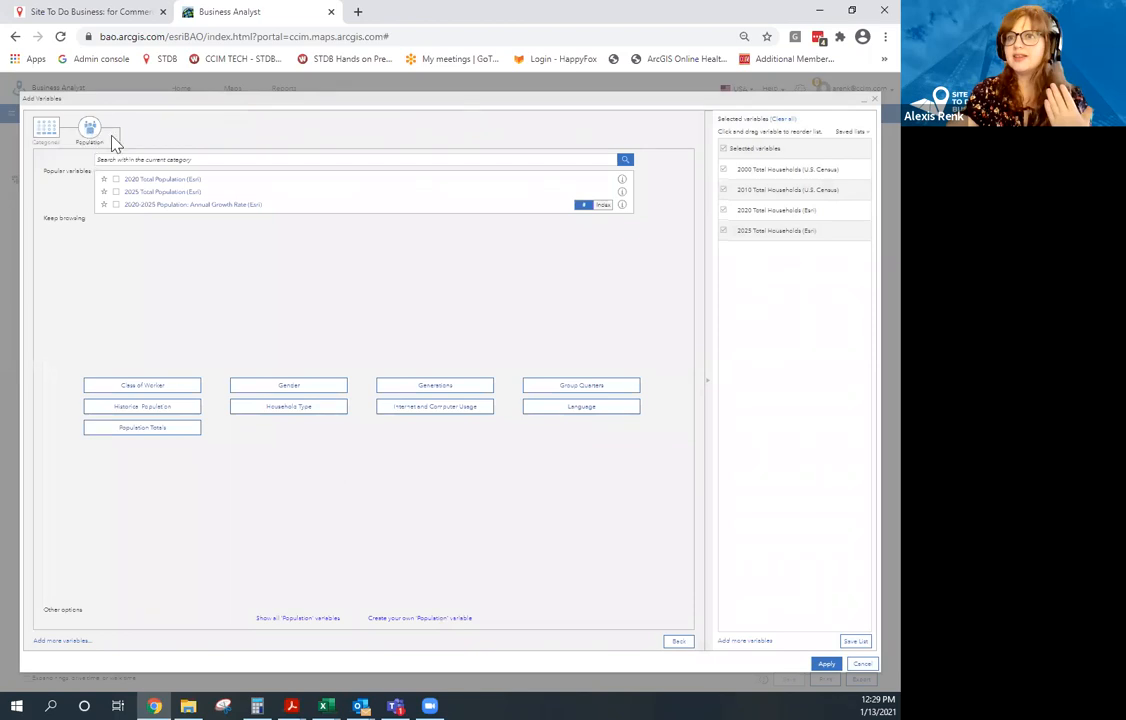
pyautogui.click(116, 205)
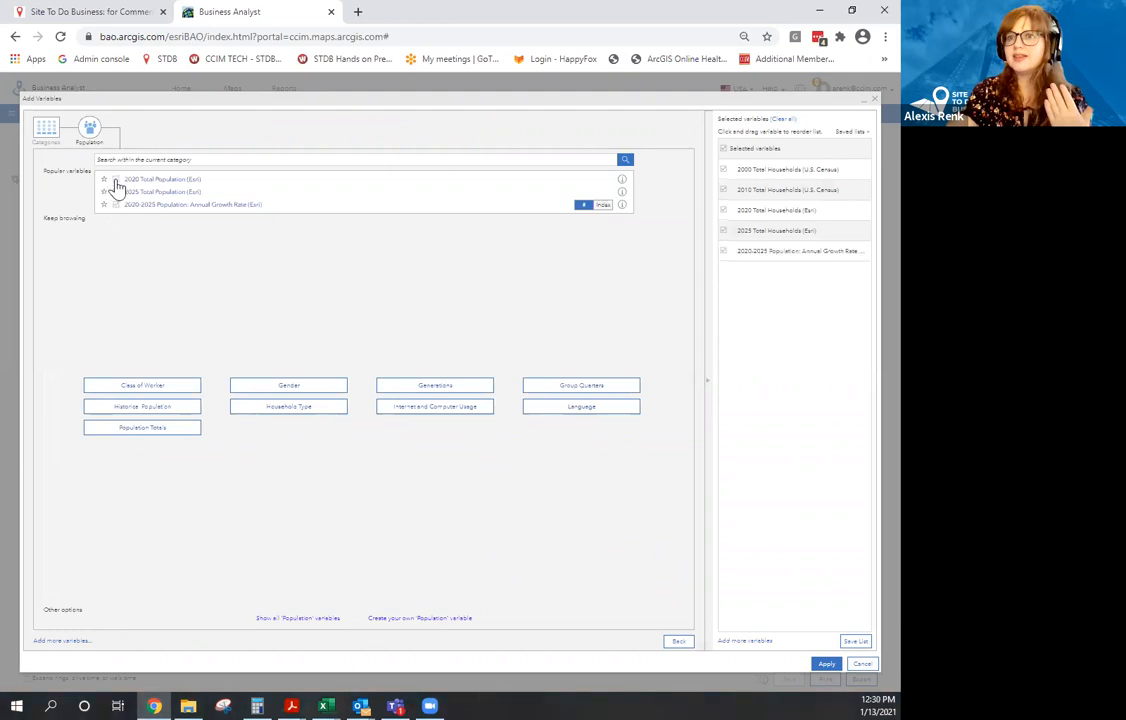
pyautogui.click(115, 180)
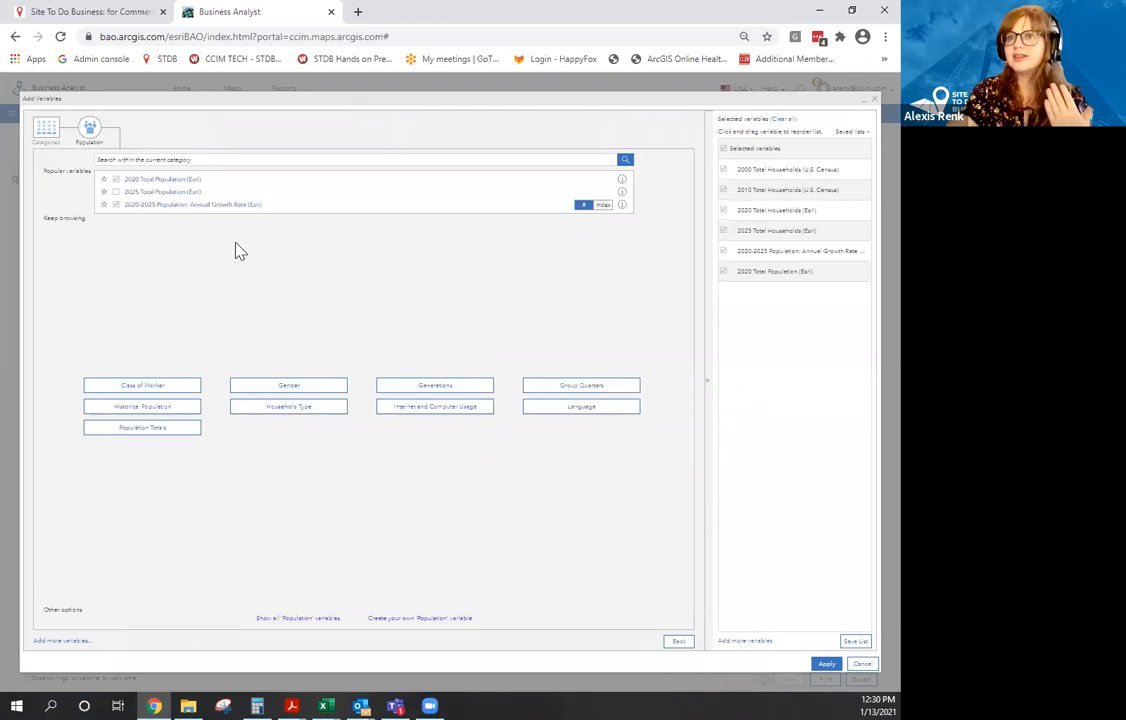
pyautogui.click(50, 137)
pyautogui.click(298, 241)
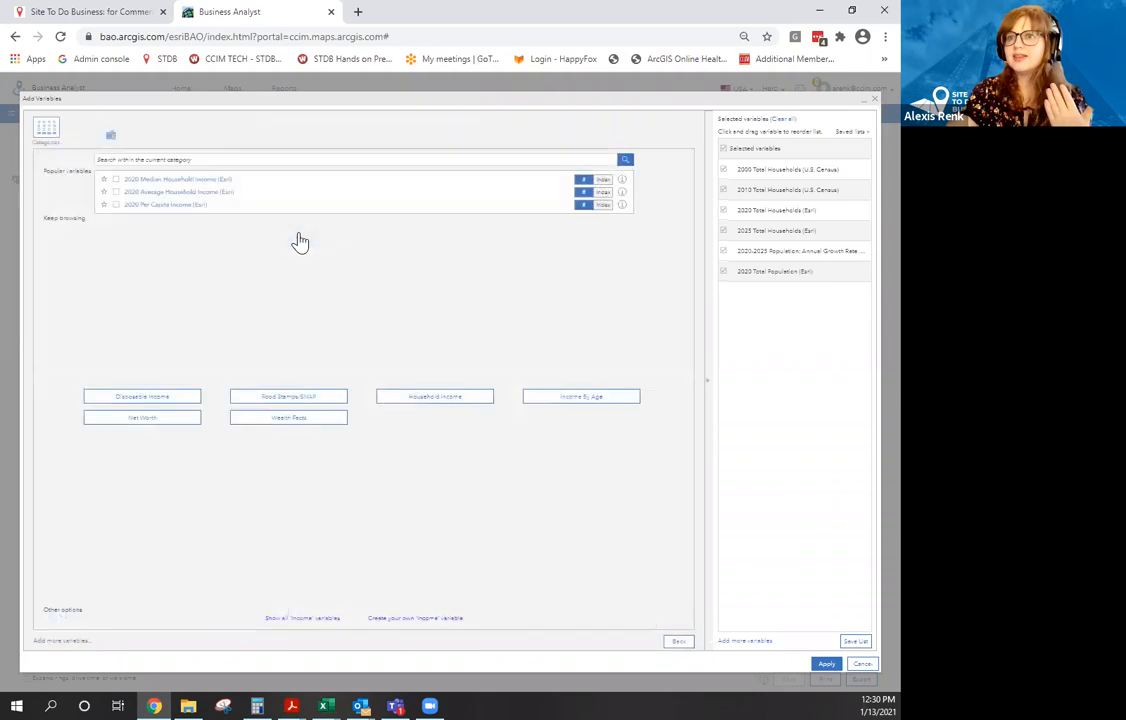
pyautogui.click(116, 191)
pyautogui.click(826, 664)
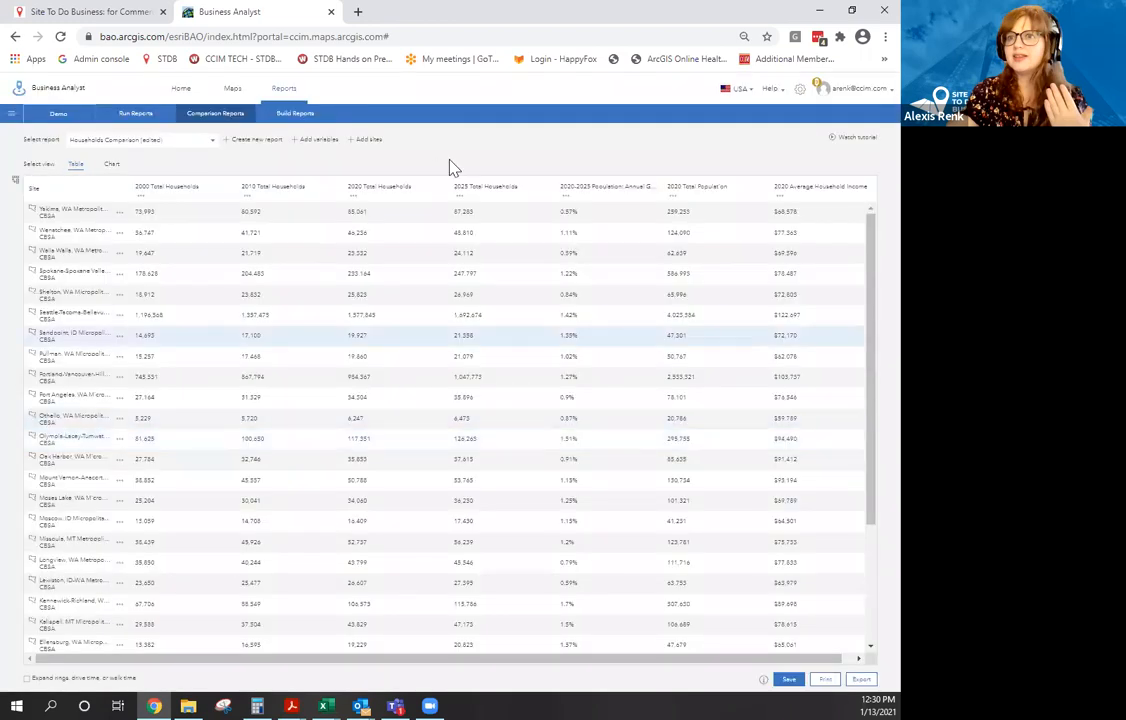
pyautogui.scroll(-3, 520, 400)
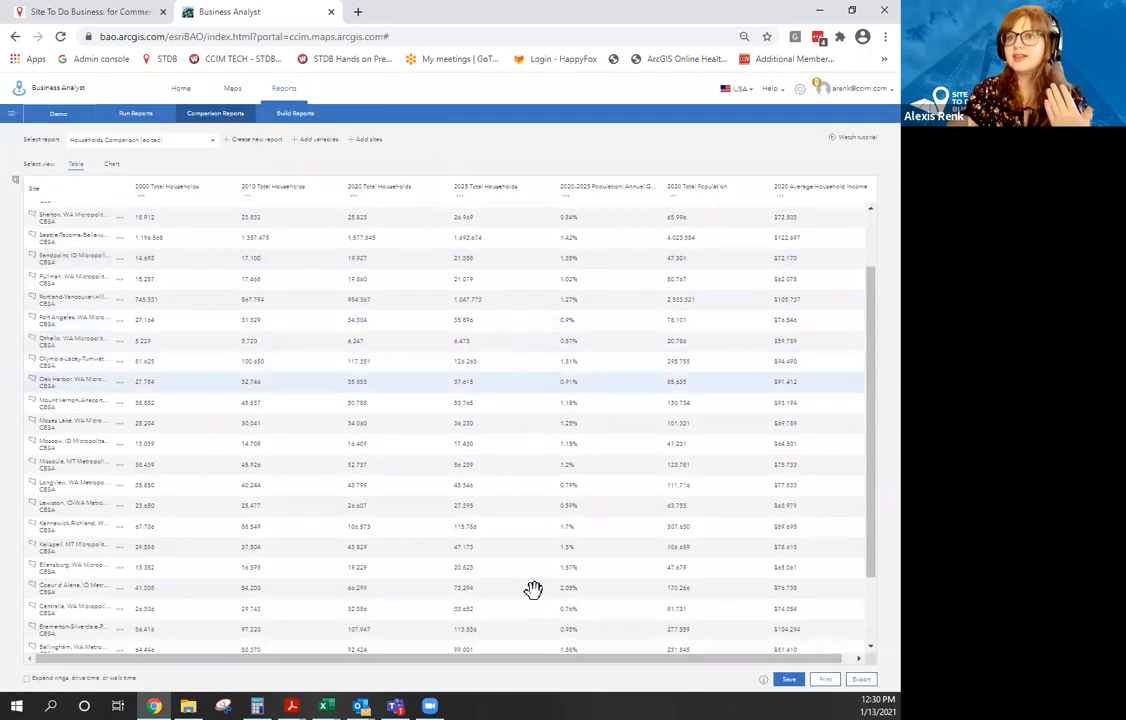
pyautogui.moveTo(558, 660); pyautogui.dragTo(661, 616)
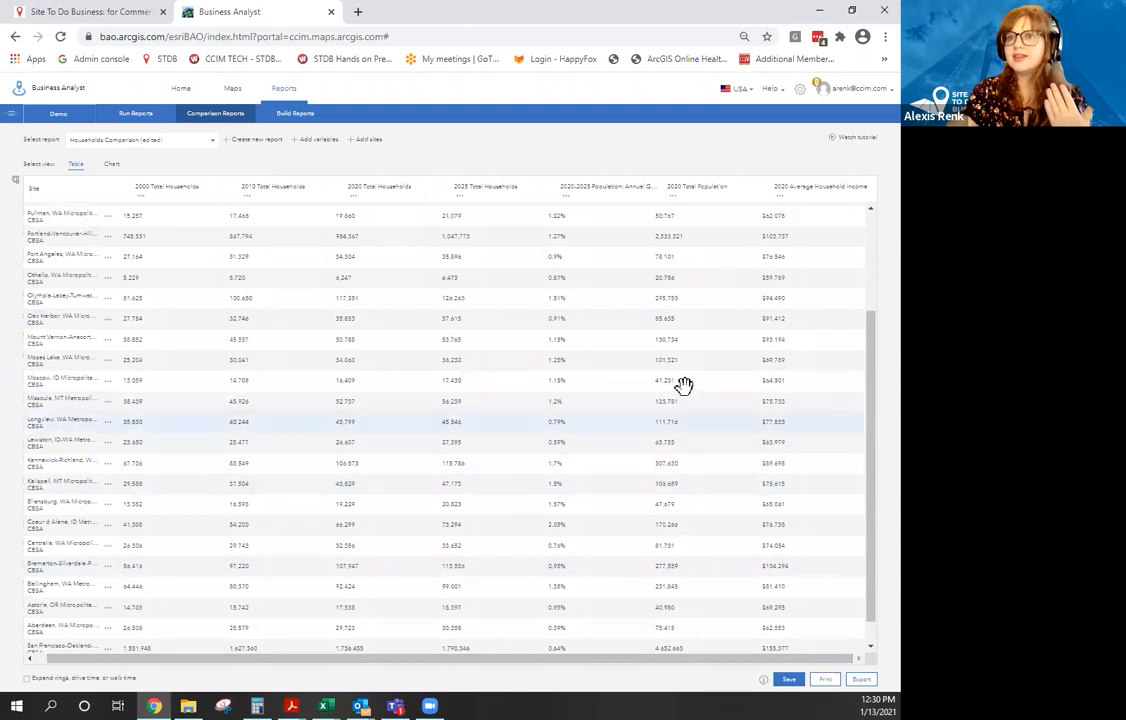
pyautogui.scroll(3, 570, 246)
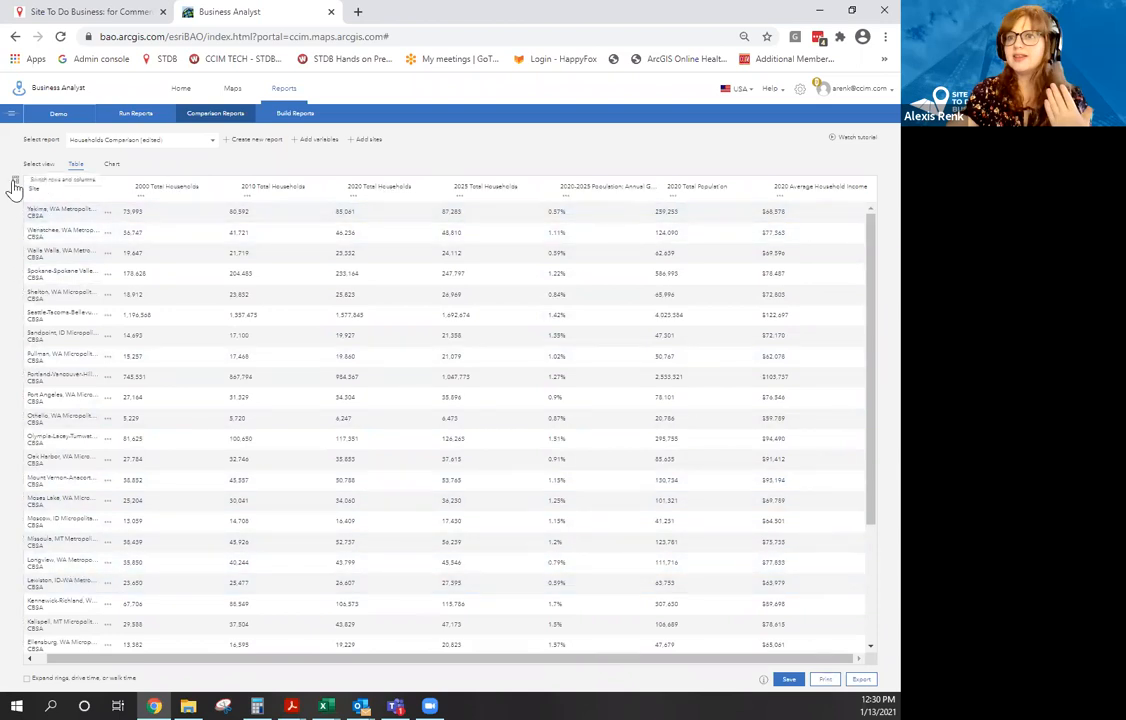
pyautogui.click(14, 183)
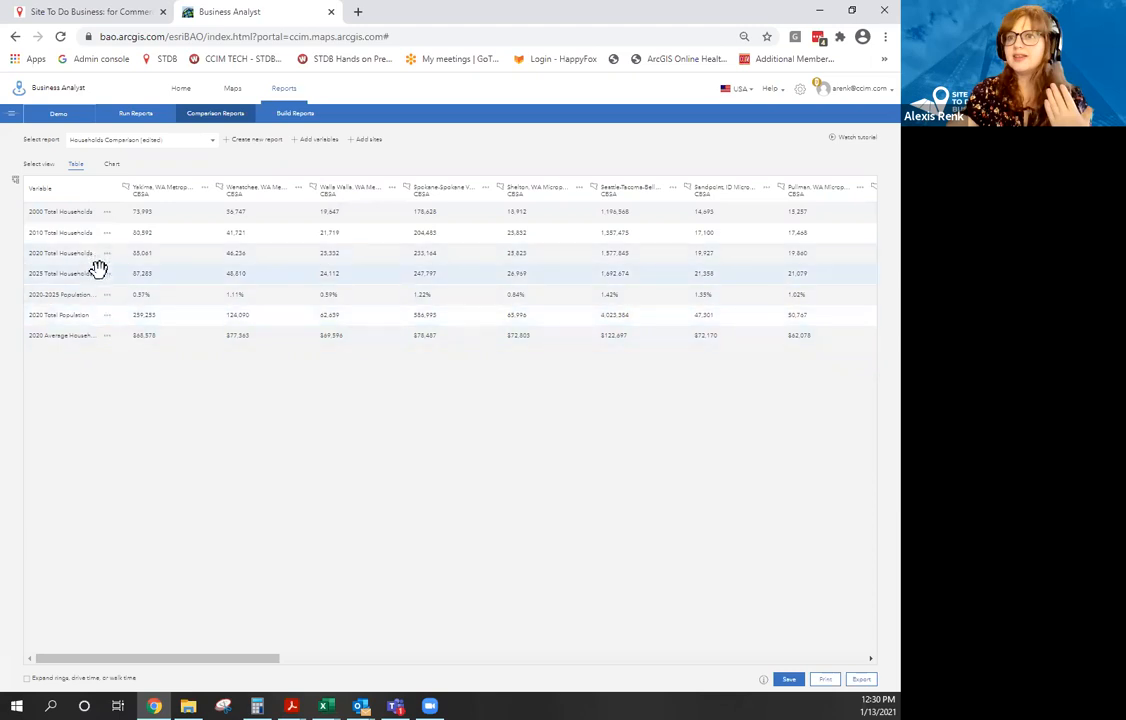
pyautogui.click(16, 184)
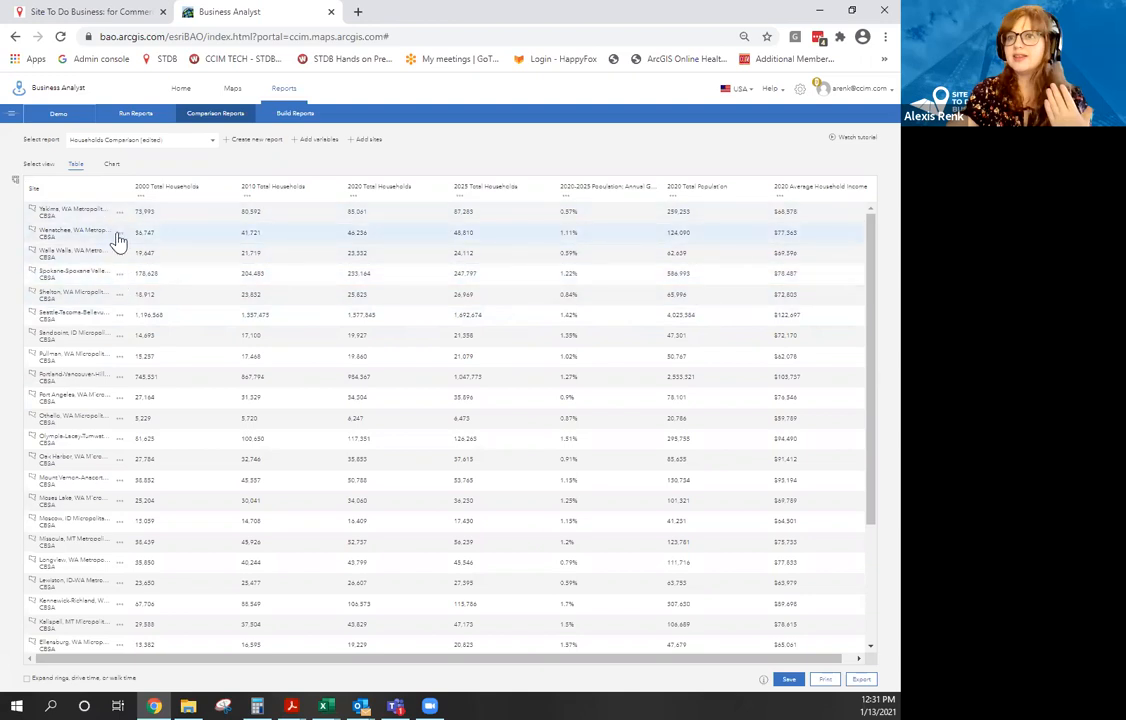
# Make Wenatchee the benchmark and keep the red-yellow colour scheme after trying blues.
pyautogui.click(118, 236)
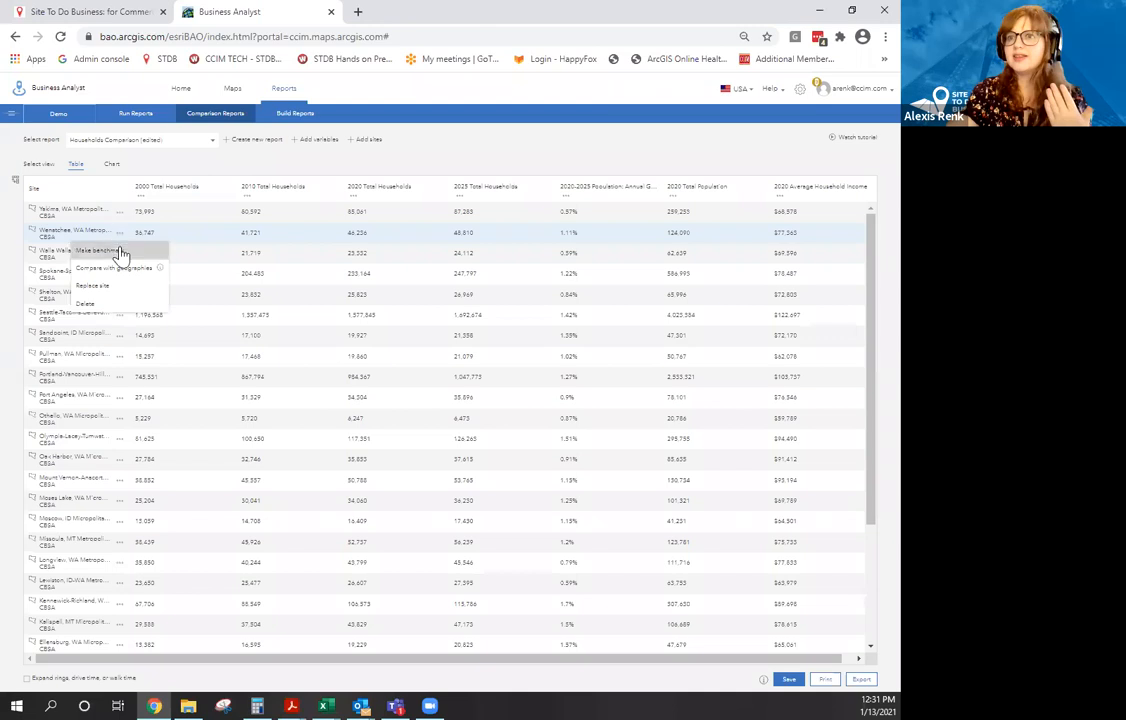
pyautogui.click(119, 251)
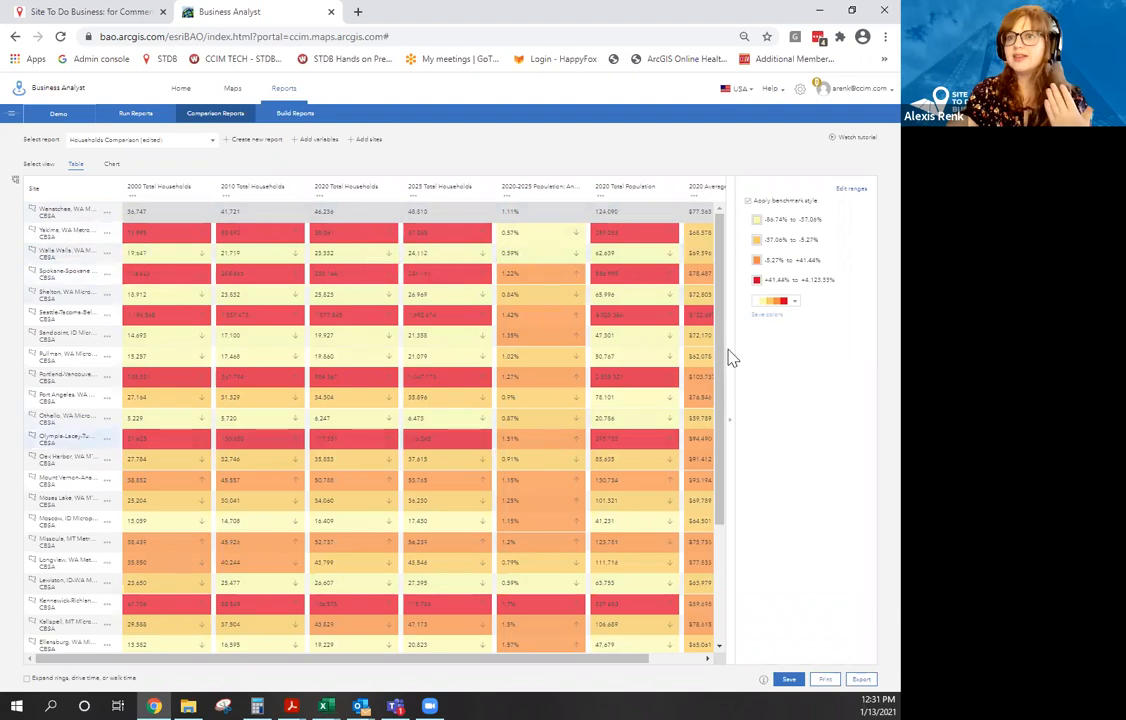
pyautogui.moveTo(721, 352)
pyautogui.mouseDown()
pyautogui.moveTo(716, 448)
pyautogui.moveTo(716, 335)
pyautogui.mouseUp()
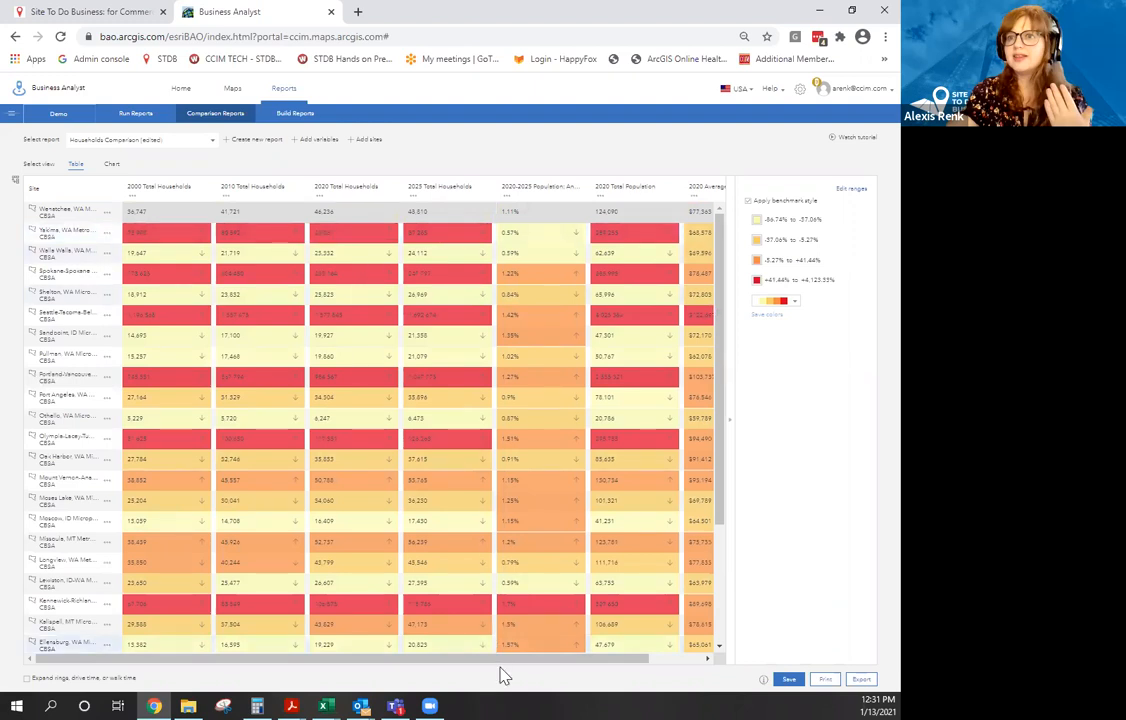
pyautogui.moveTo(503, 659); pyautogui.dragTo(390, 659)
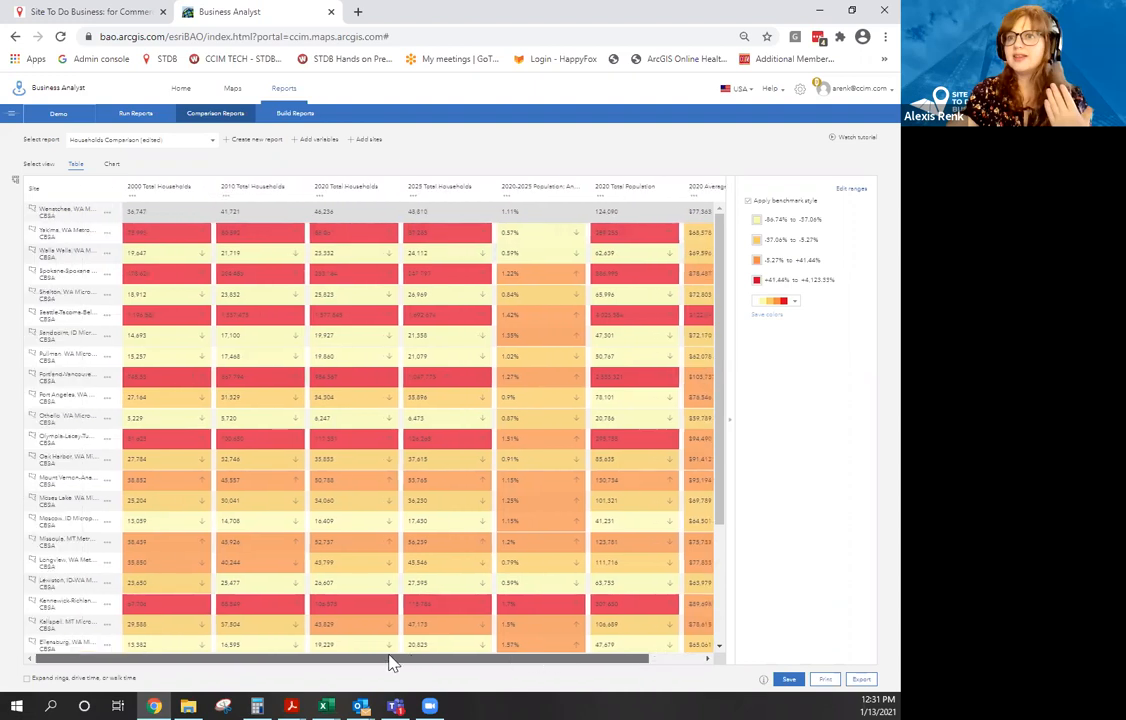
pyautogui.click(790, 302)
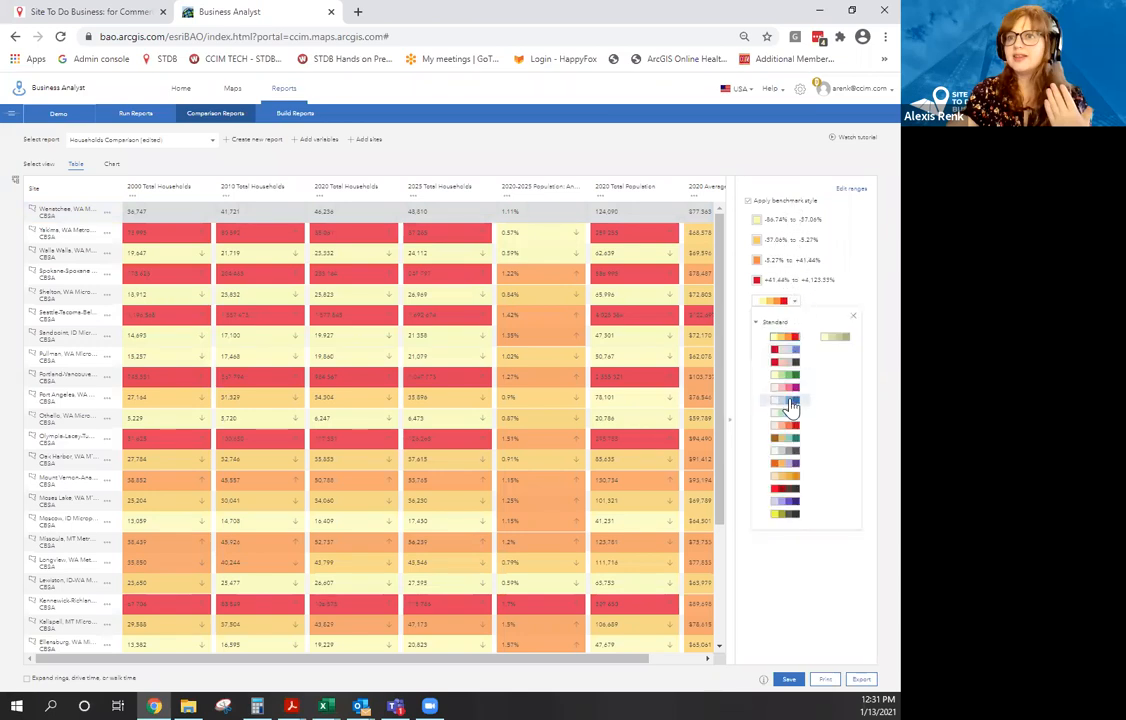
pyautogui.click(790, 402)
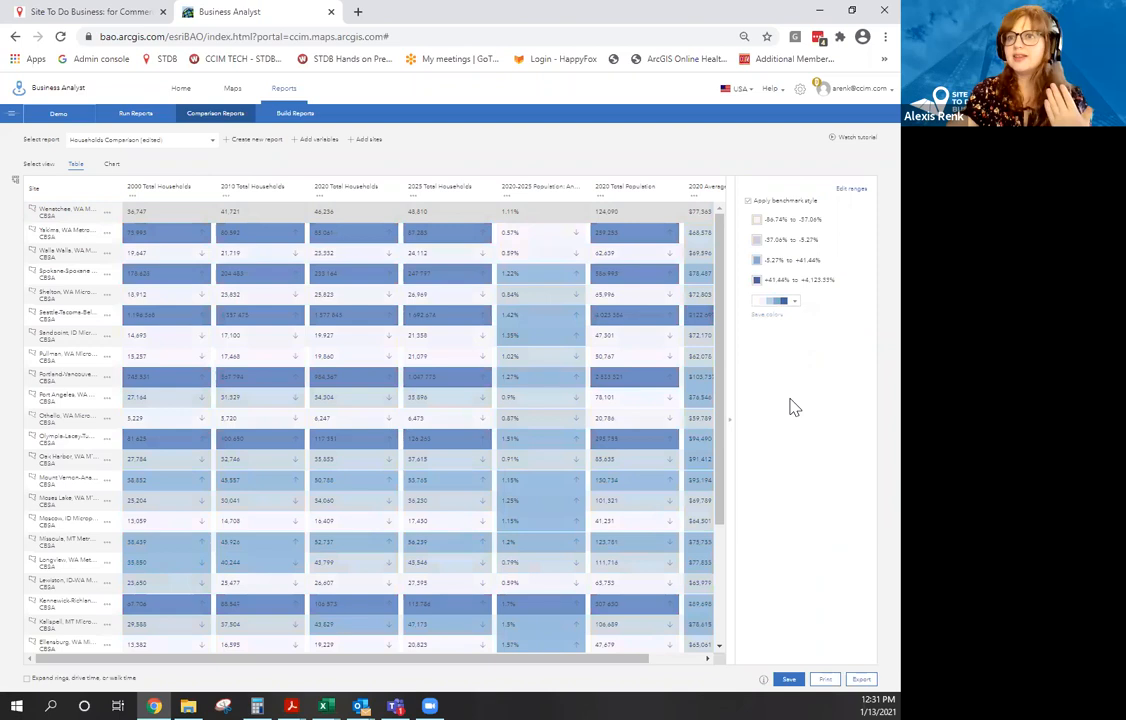
pyautogui.click(792, 303)
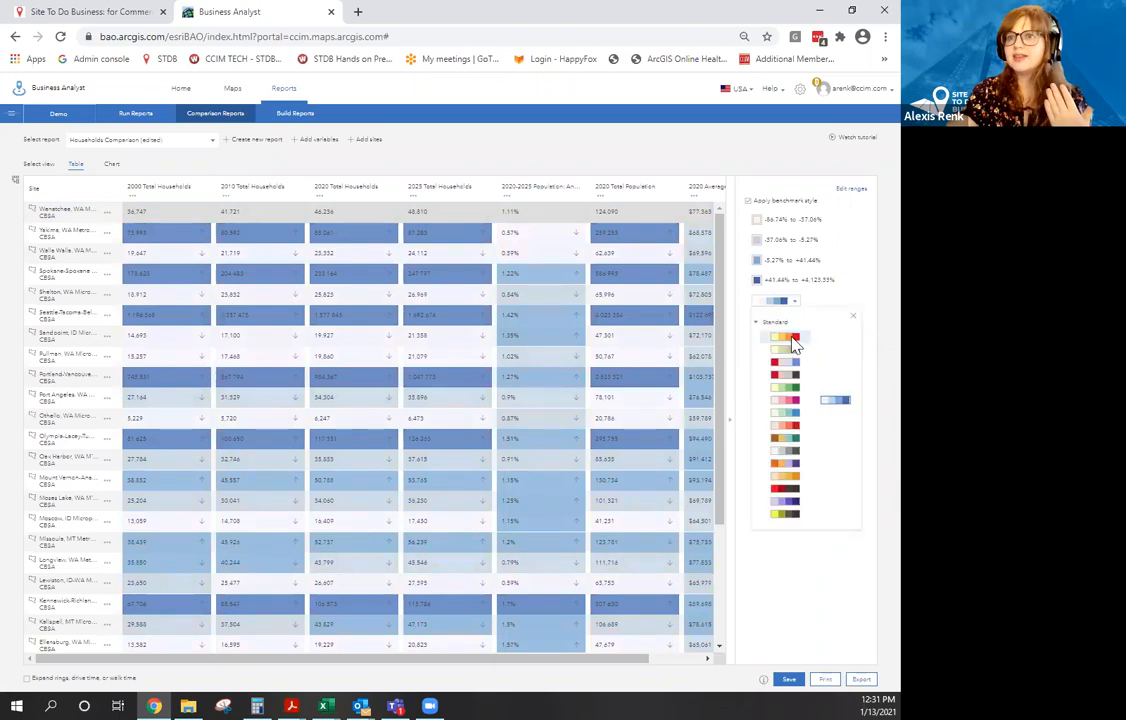
pyautogui.click(794, 337)
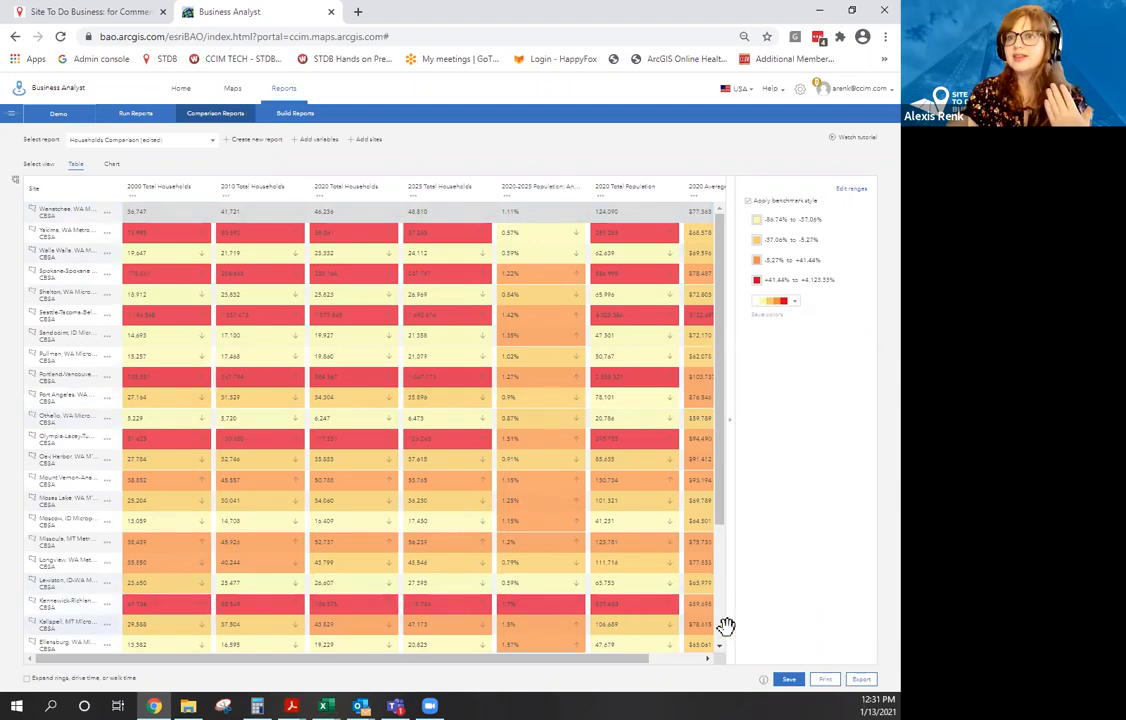
# Export the comparison report to Excel and open the downloaded workbook.
pyautogui.click(862, 681)
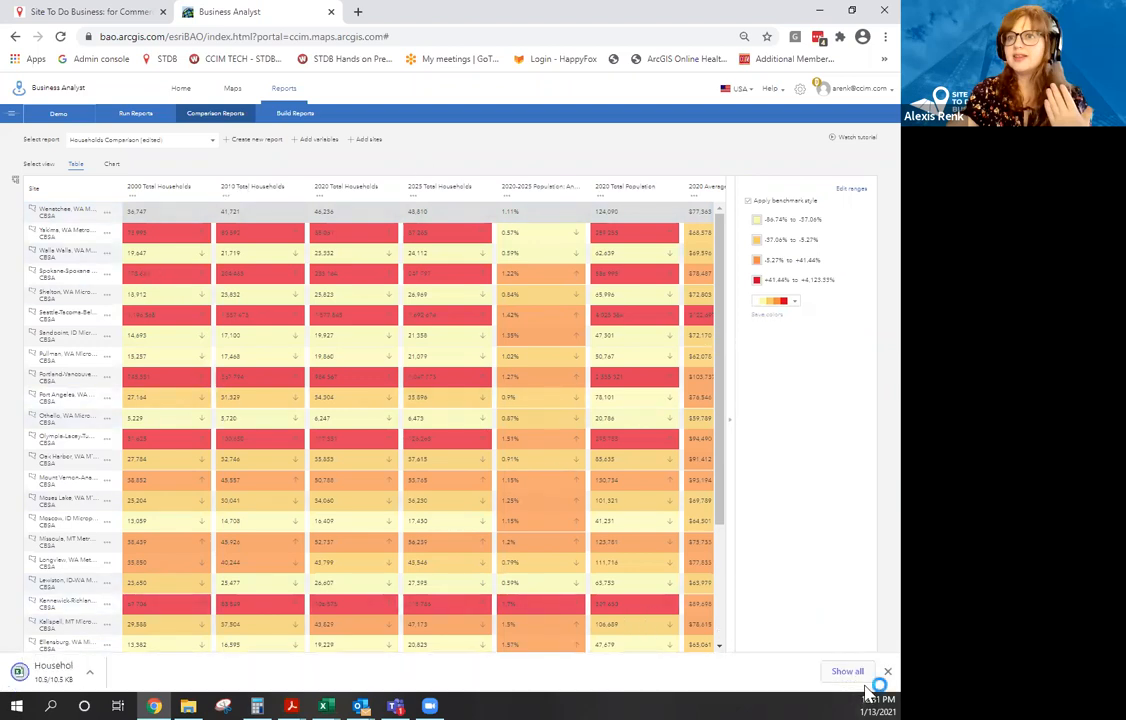
pyautogui.click(95, 675)
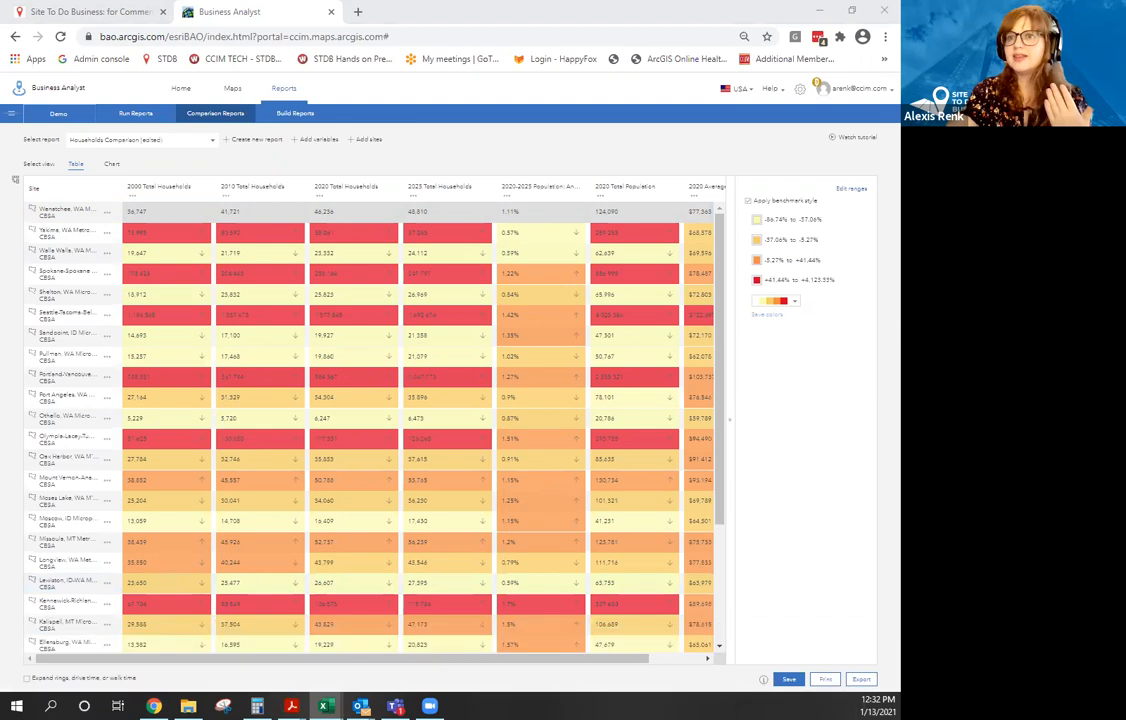
pyautogui.moveTo(0, 107); pyautogui.dragTo(447, 107)
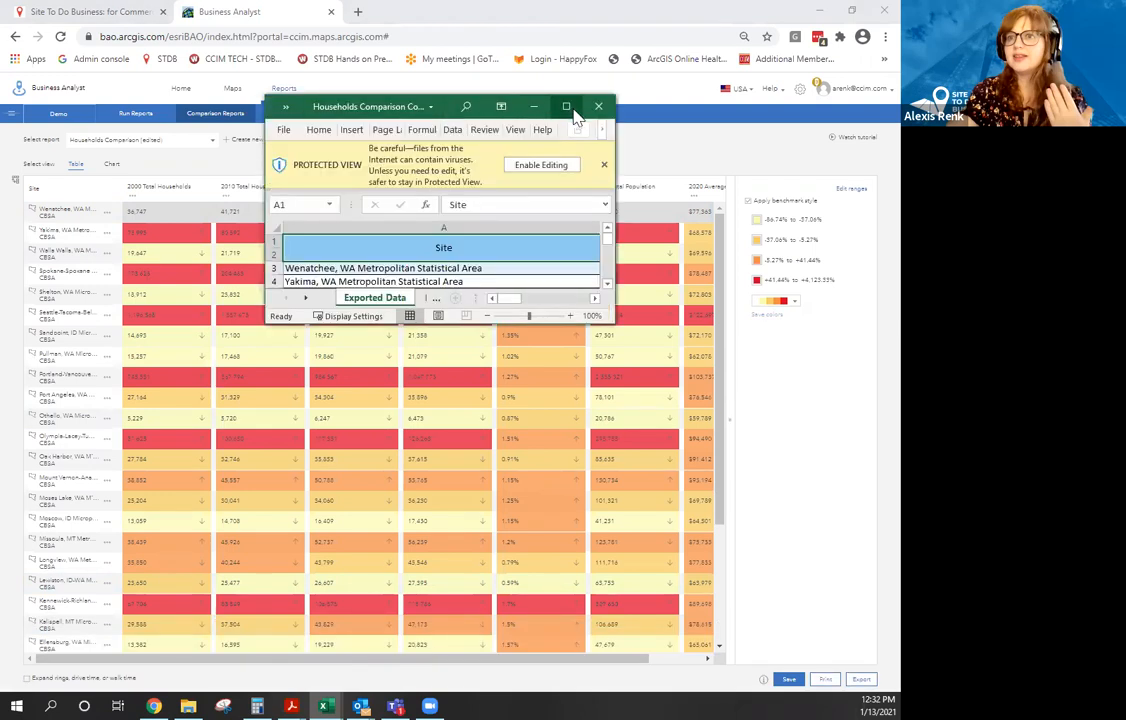
# Maximize the workbook, check the Benchmark Legend sheet, then close Excel.
pyautogui.click(571, 109)
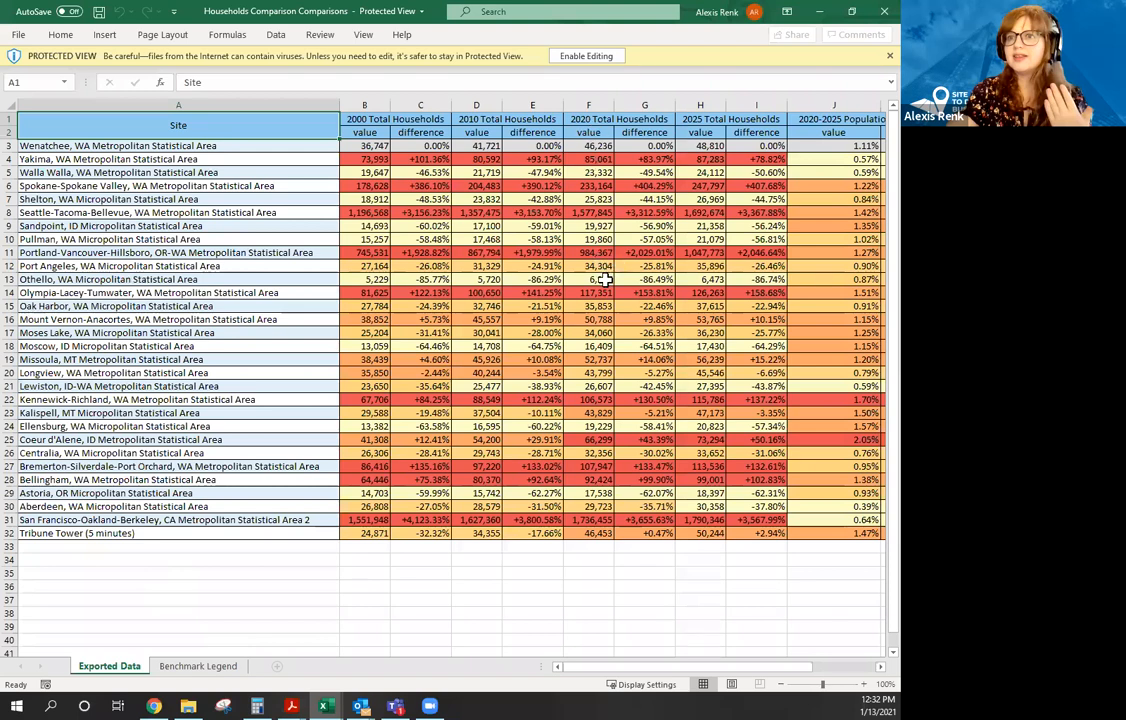
pyautogui.click(212, 667)
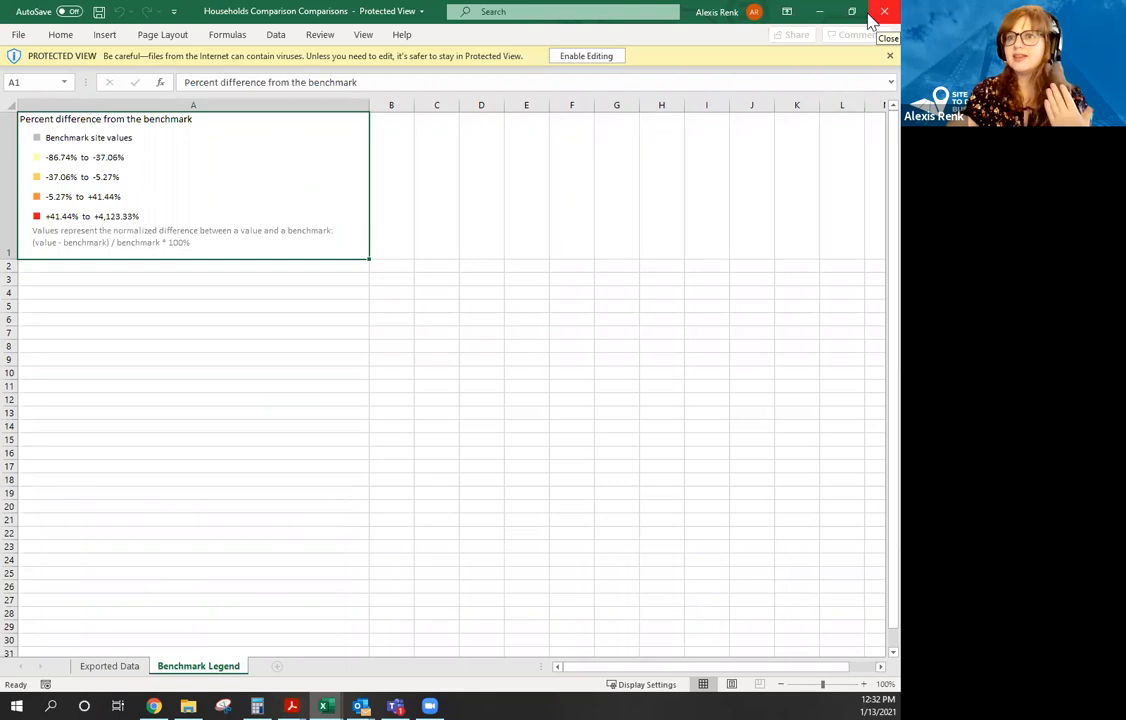
pyautogui.click(871, 17)
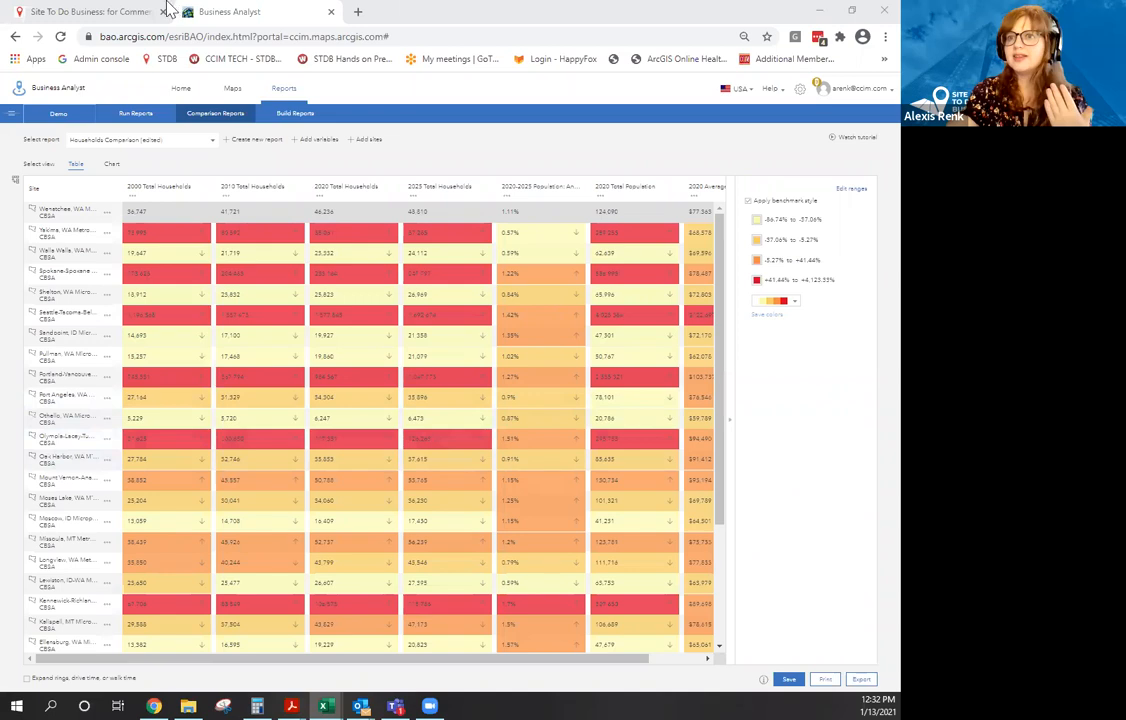
# Open Site To Do Business in a new tab and log out of the account.
pyautogui.click(75, 12)
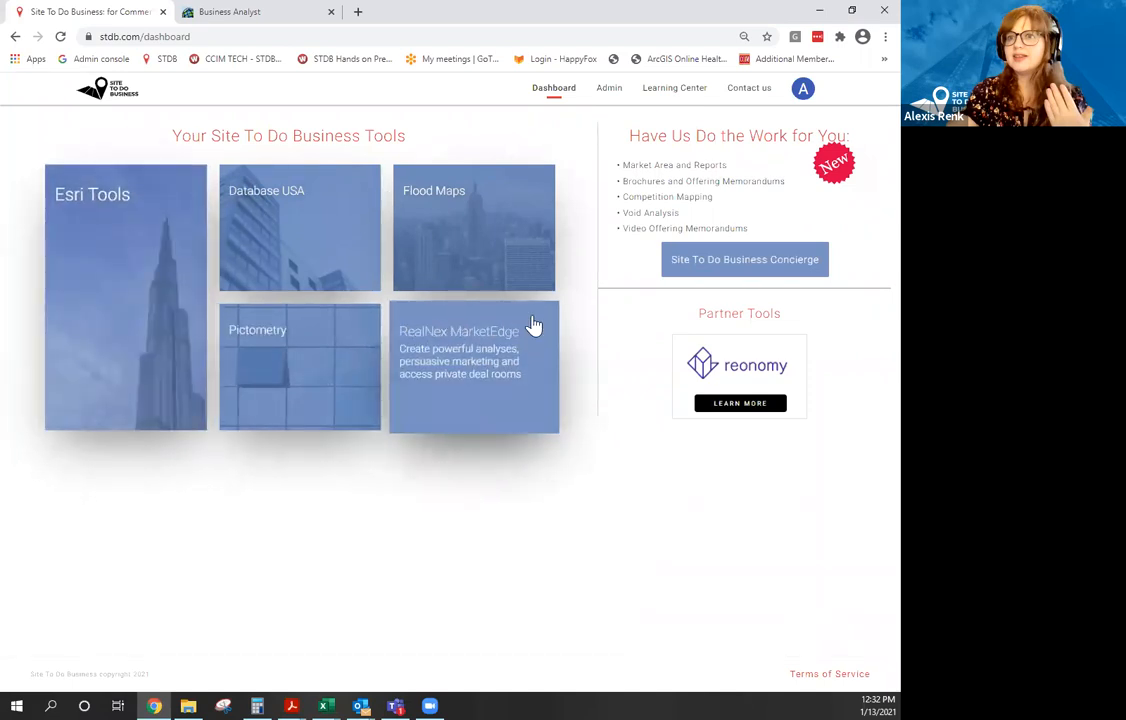
pyautogui.click(358, 13)
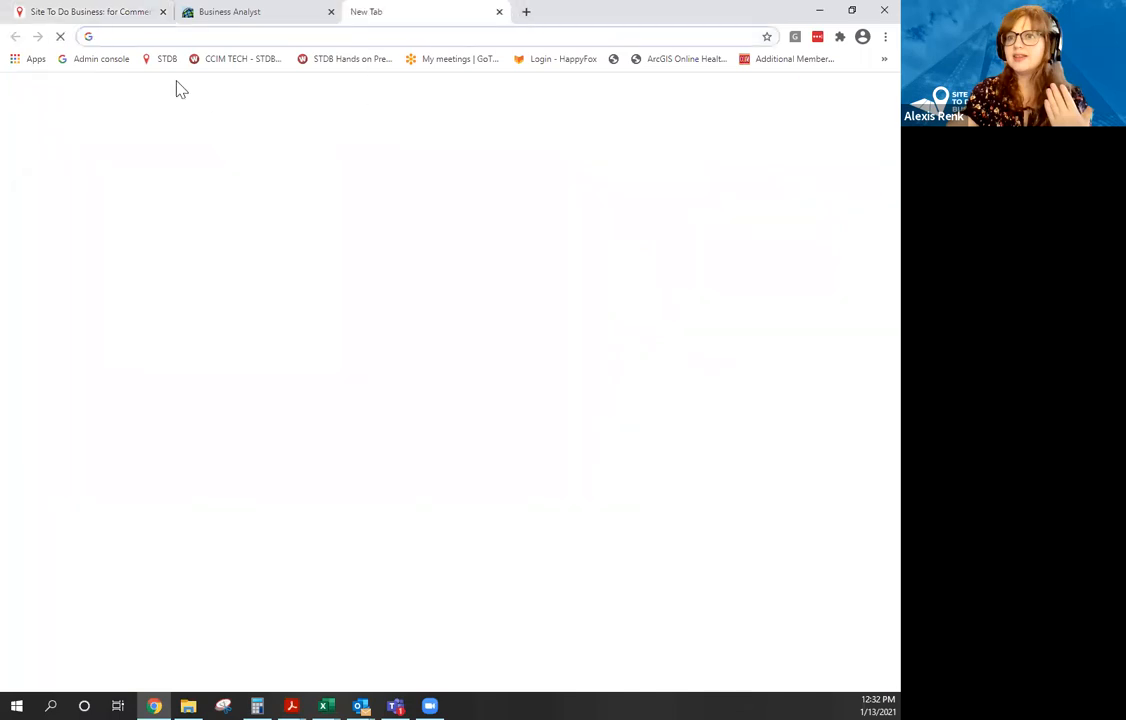
pyautogui.click(166, 60)
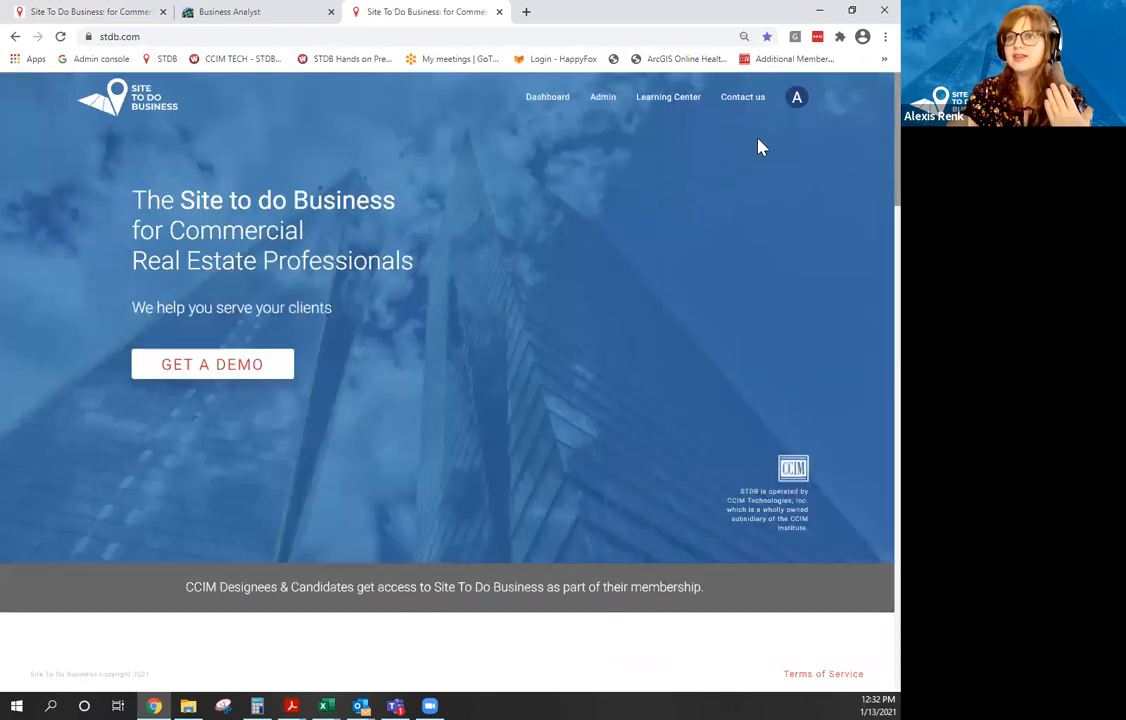
pyautogui.click(796, 98)
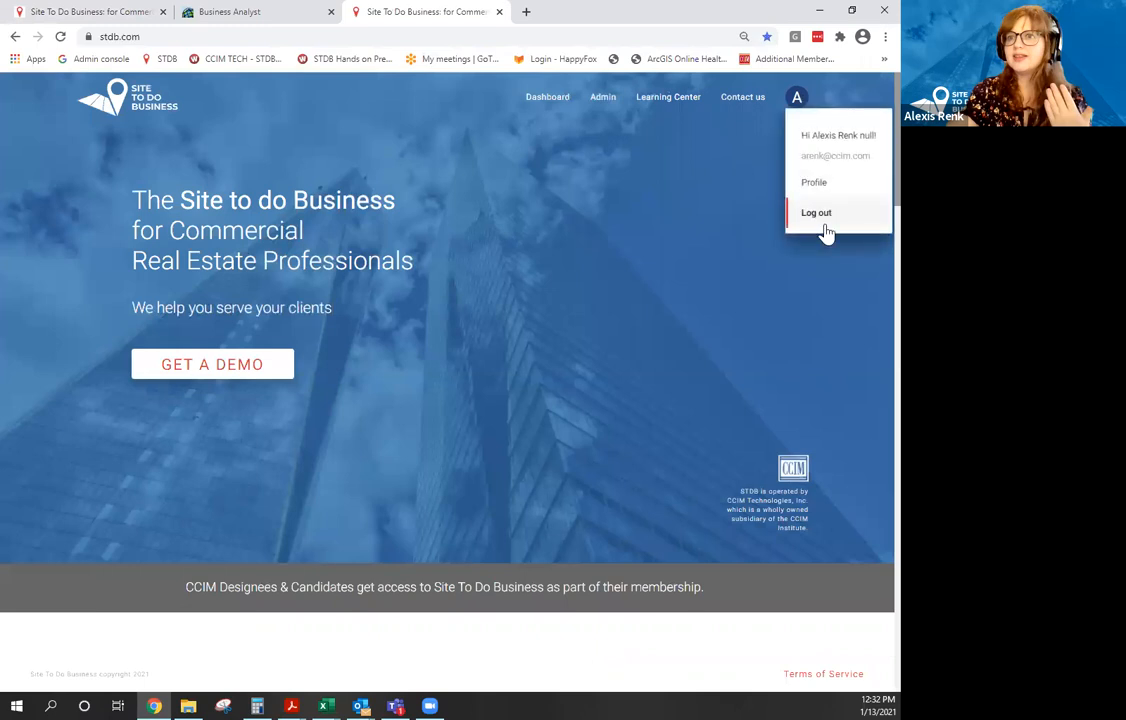
pyautogui.click(825, 229)
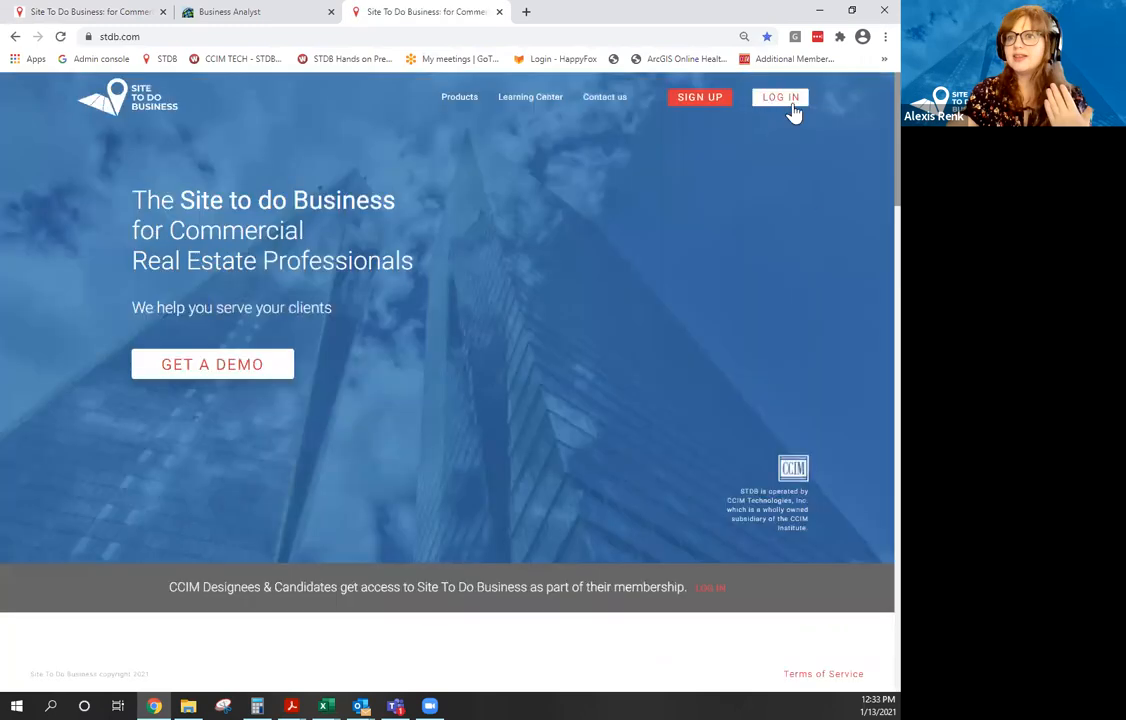
# Go to the CCIM Member Log In page, then close that tab.
pyautogui.click(792, 104)
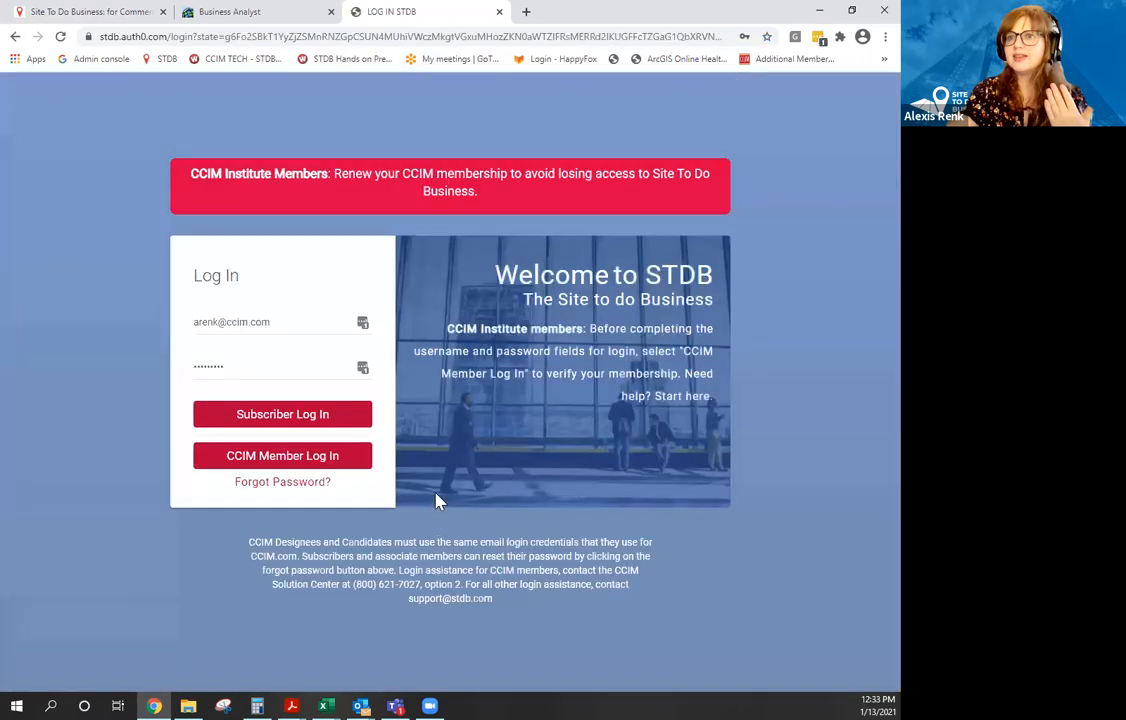
pyautogui.click(350, 457)
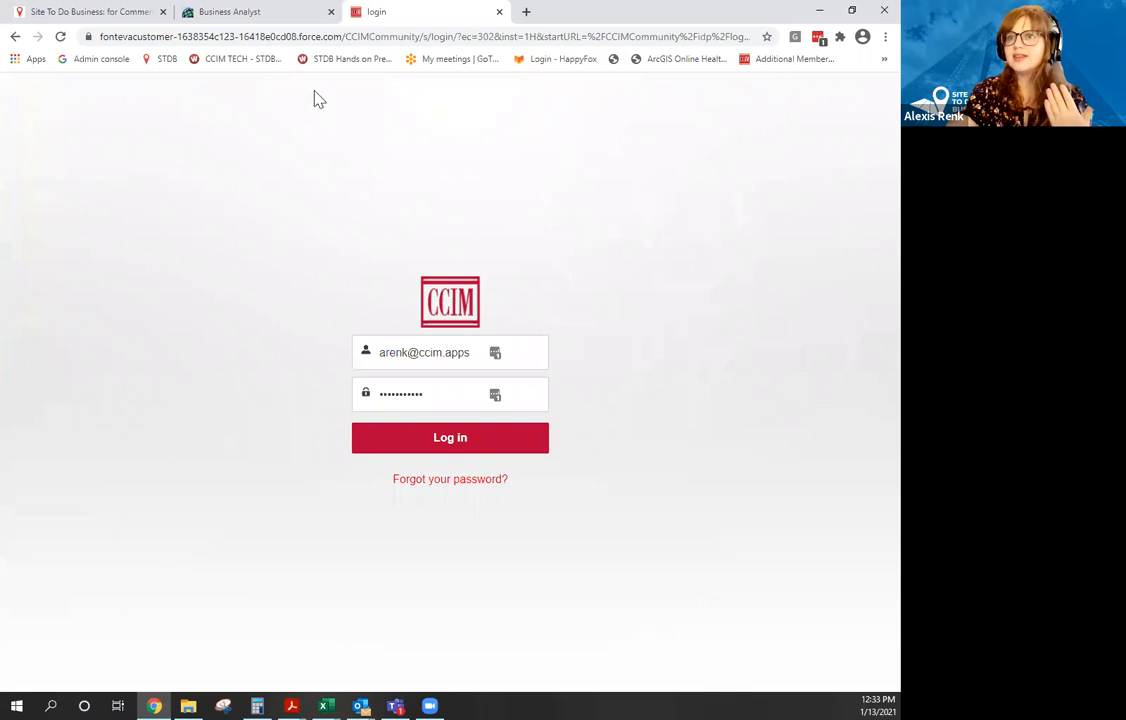
pyautogui.click(499, 12)
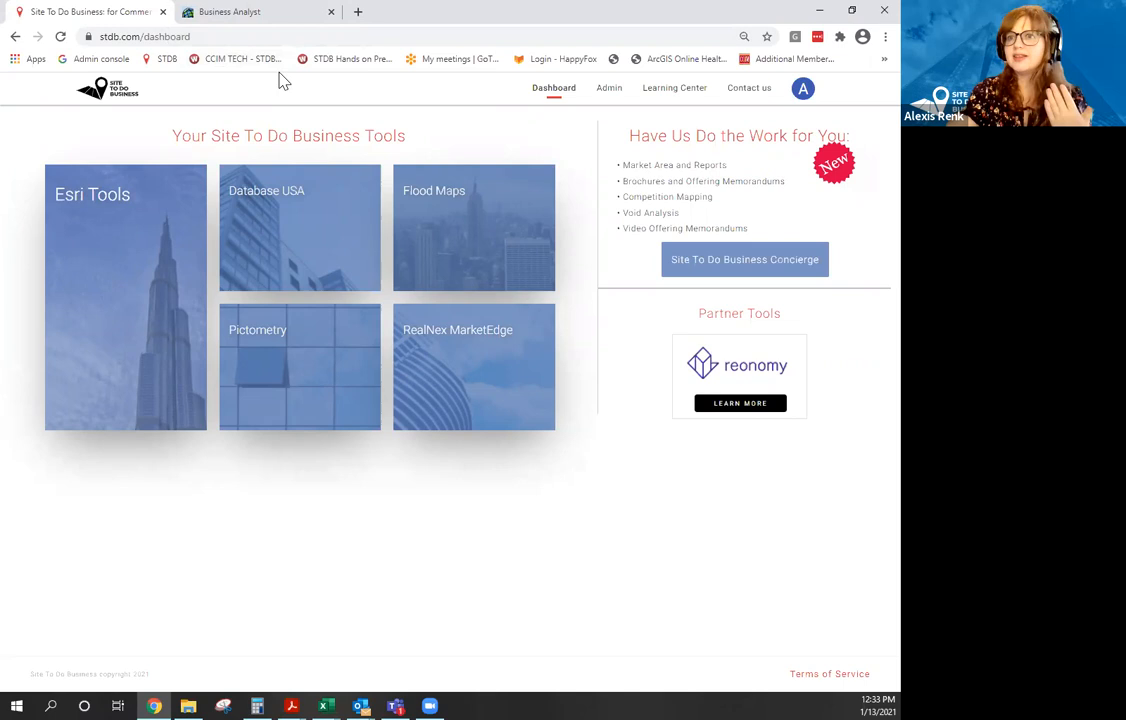
# Clear all Washington metro-area sites from the Business Analyst map, leaving only the basemap.
pyautogui.click(242, 14)
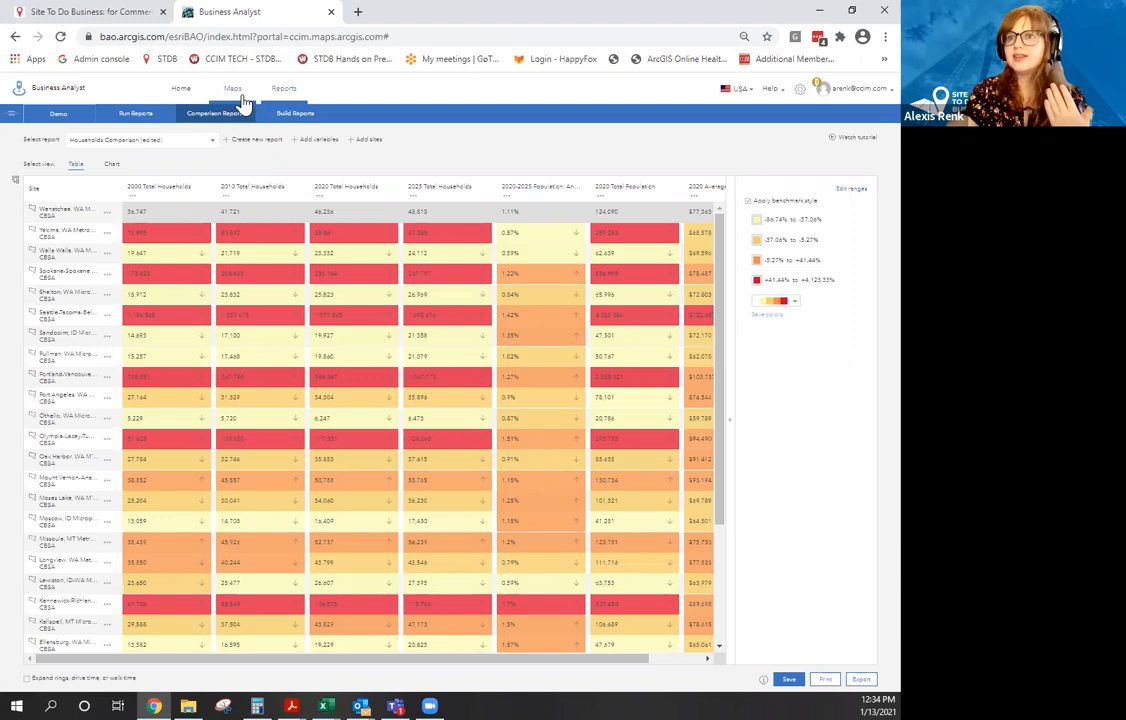
pyautogui.click(236, 92)
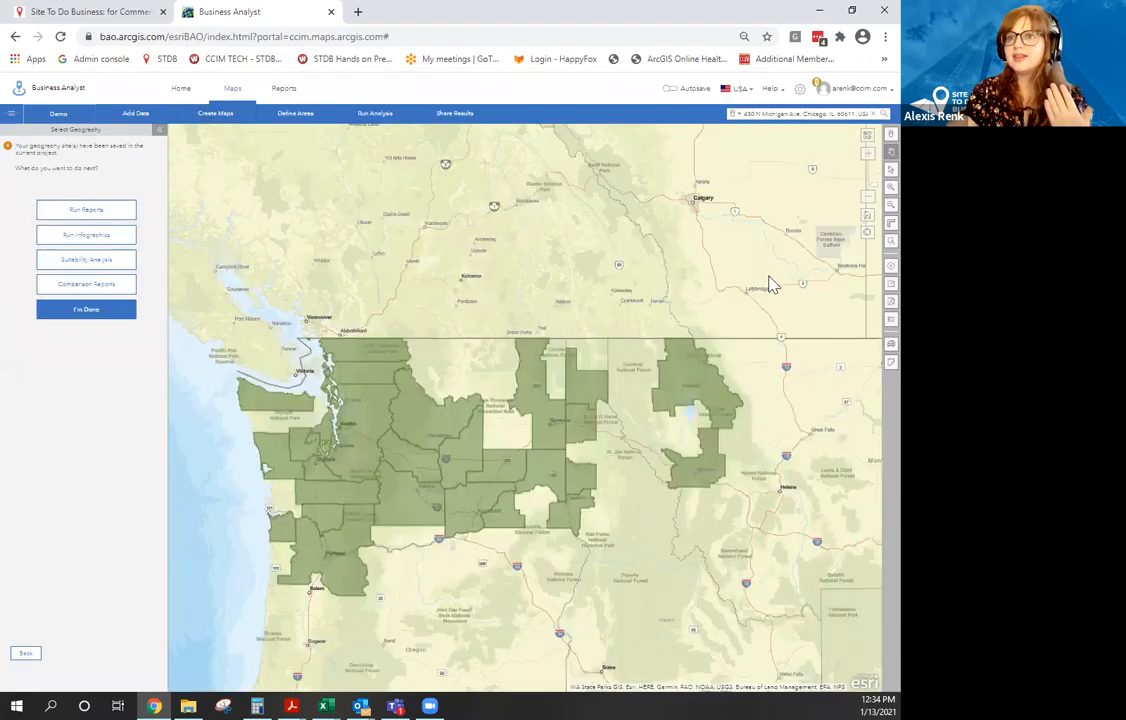
pyautogui.click(888, 266)
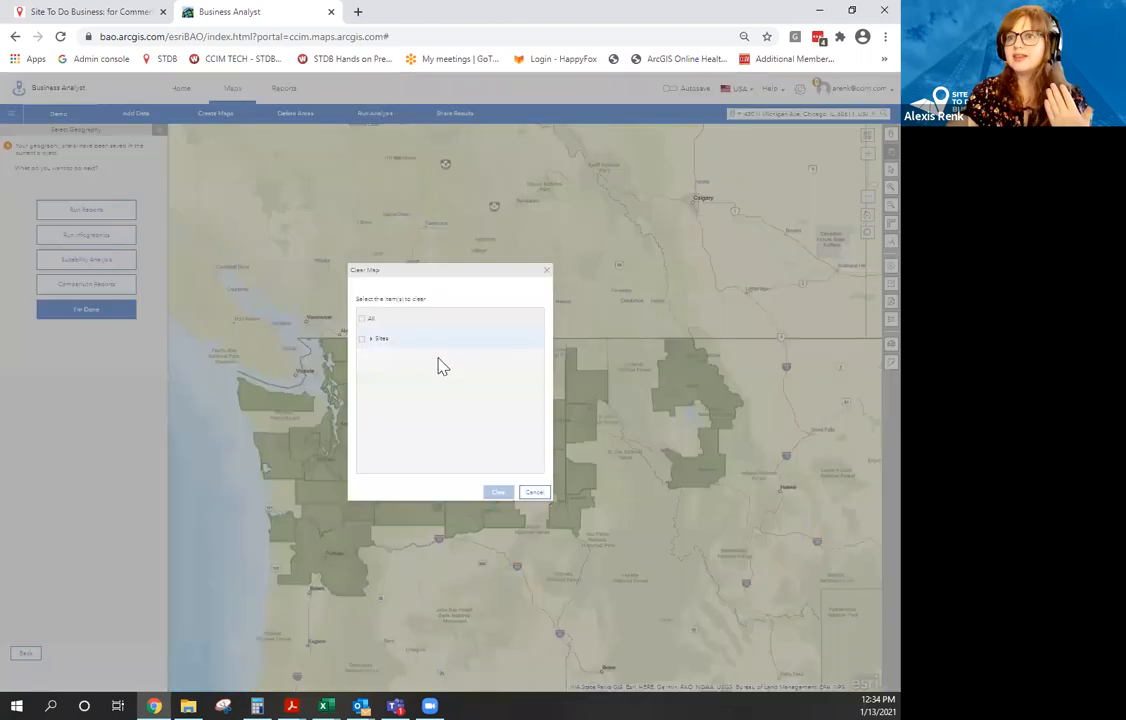
pyautogui.click(376, 339)
pyautogui.click(497, 493)
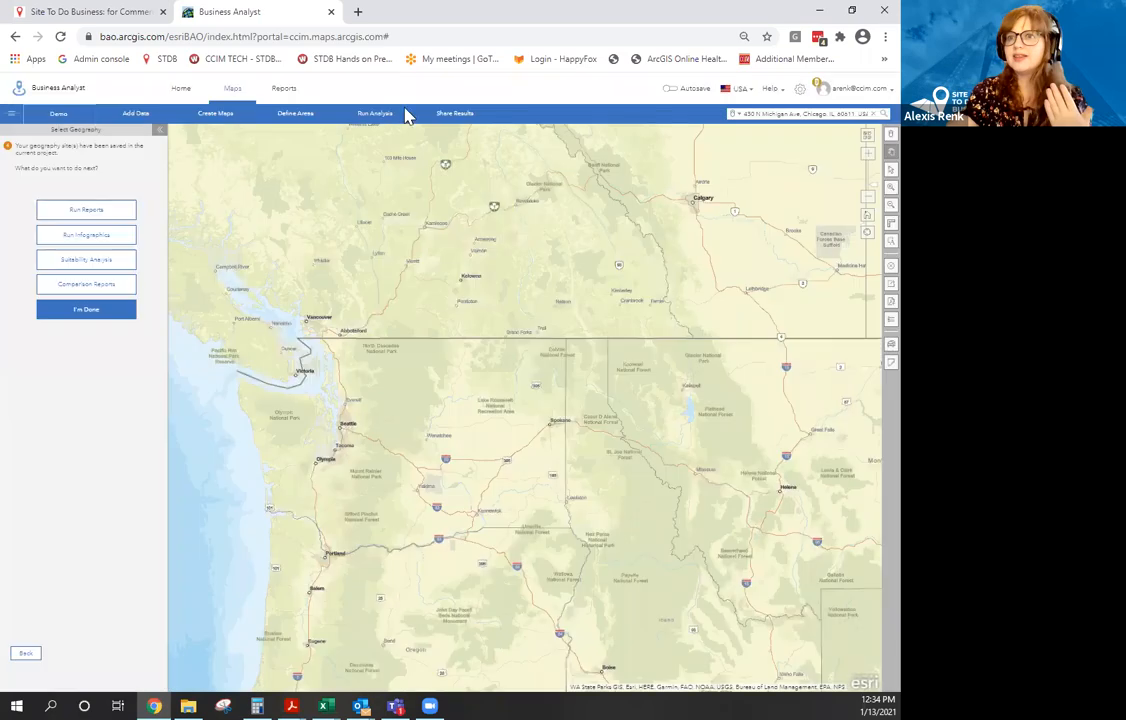
pyautogui.click(88, 310)
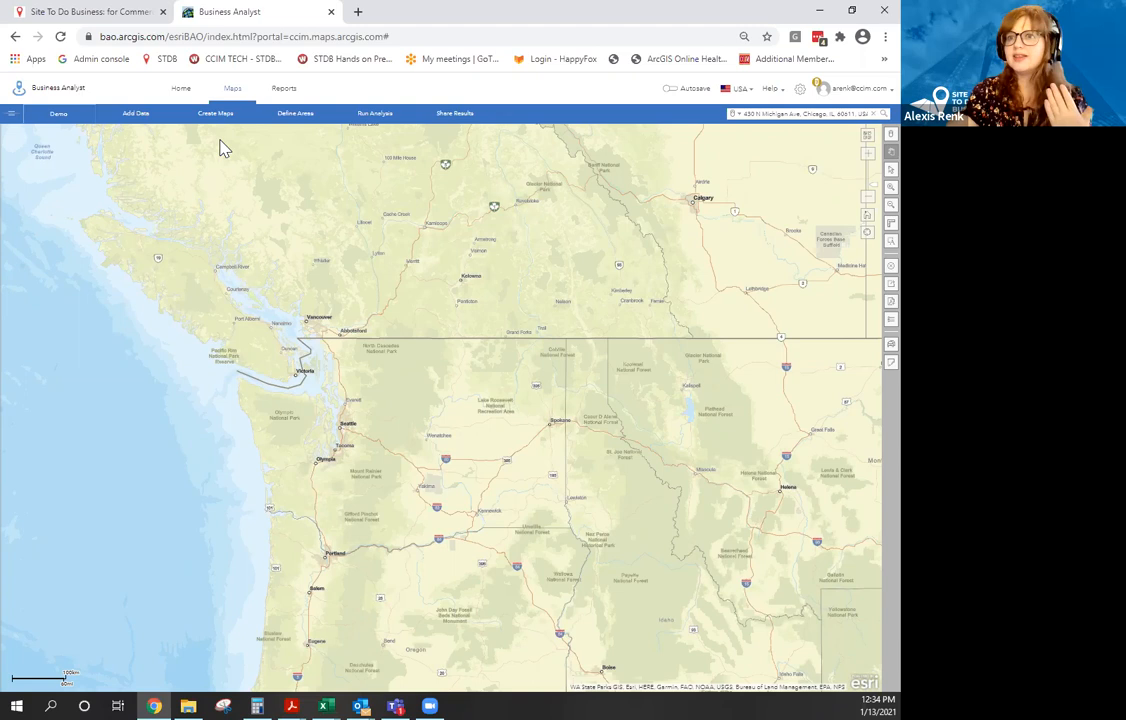
# Add the saved San Francisco-Oakland-Berkeley geography from the Demo project's My Geographies, found by searching 'san'.
pyautogui.click(55, 119)
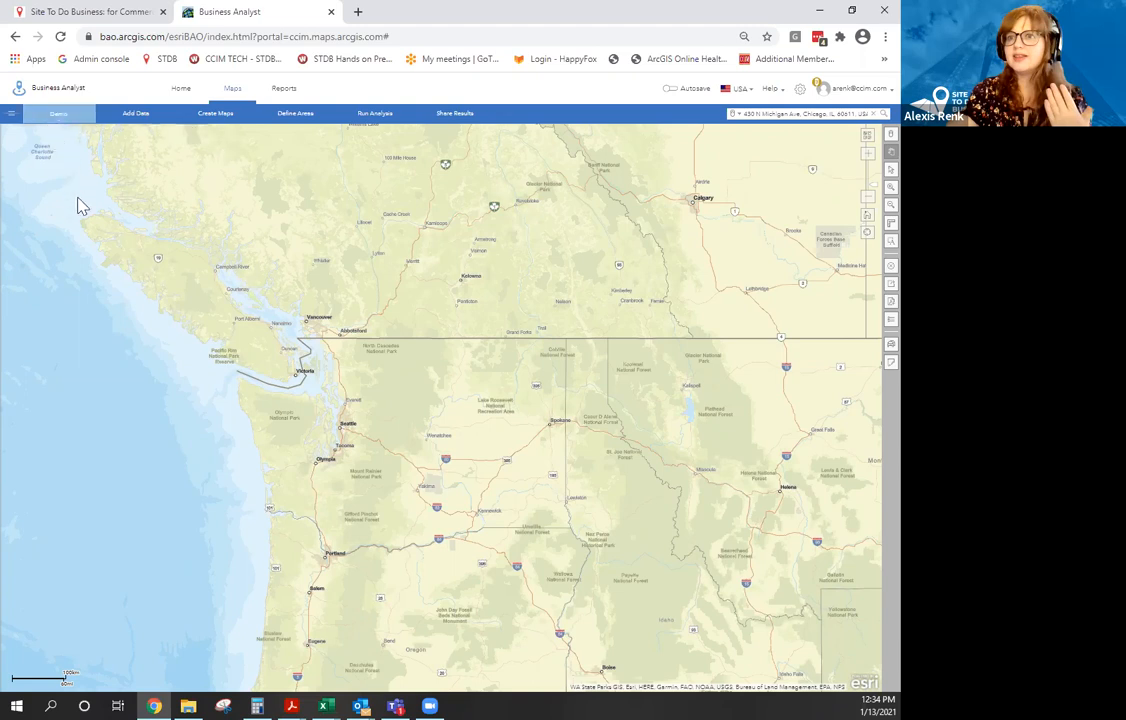
pyautogui.scroll(8, 88, 282)
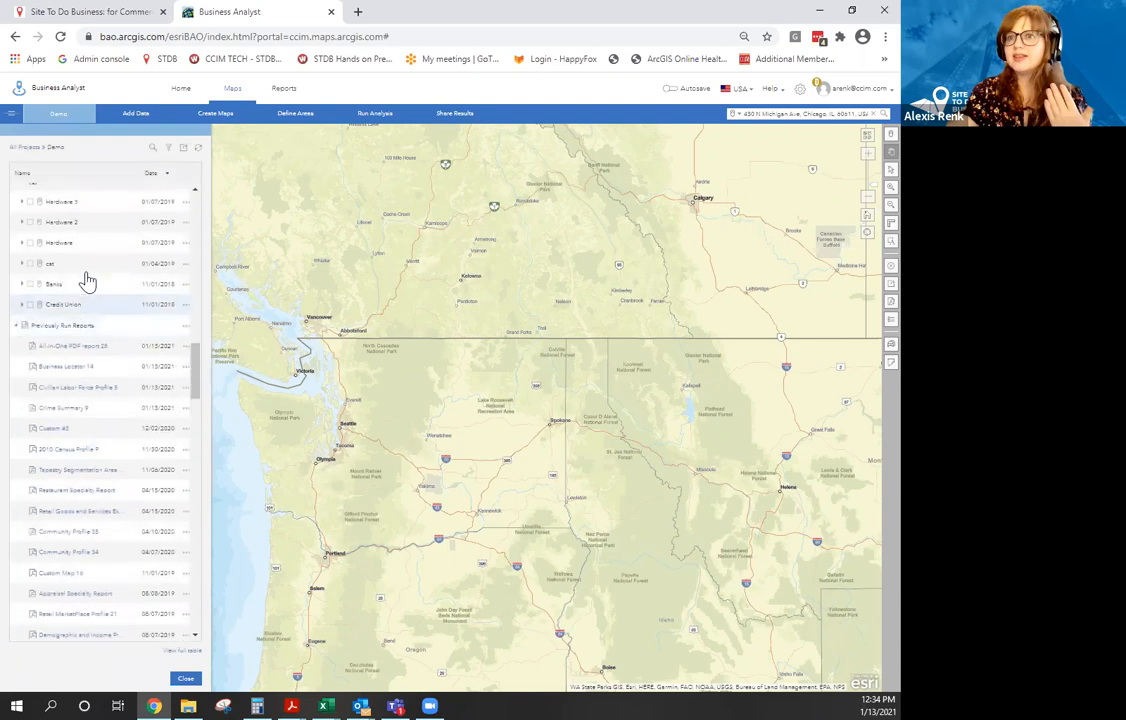
pyautogui.scroll(10, 72, 297)
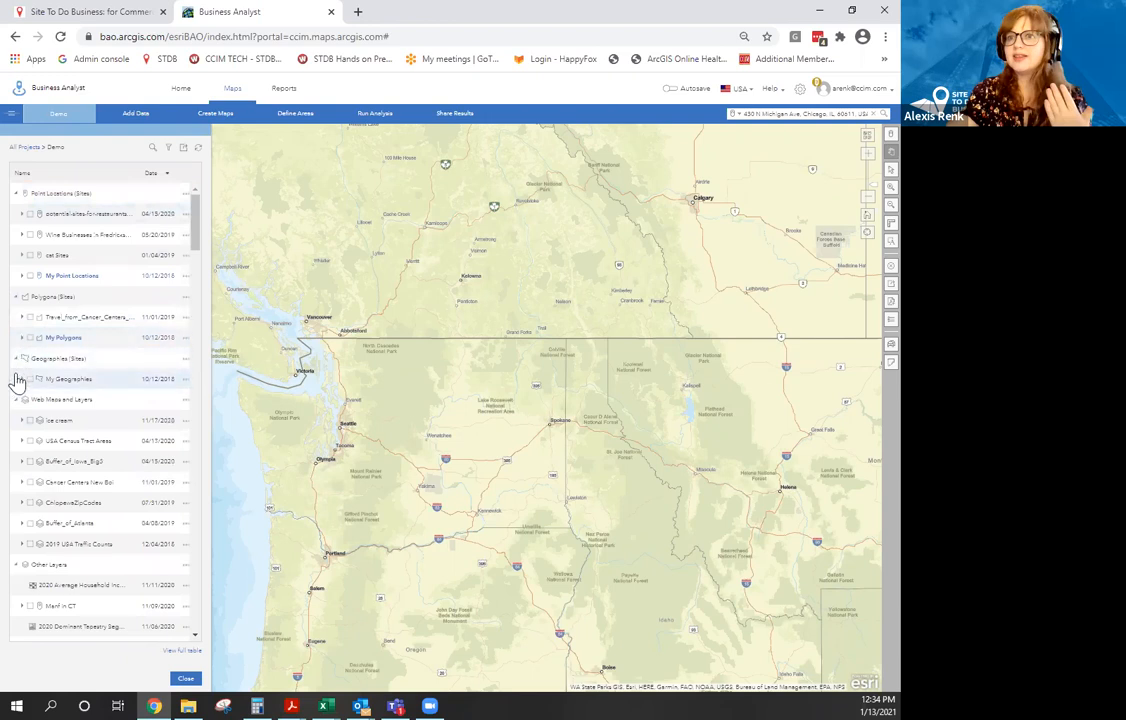
pyautogui.click(22, 380)
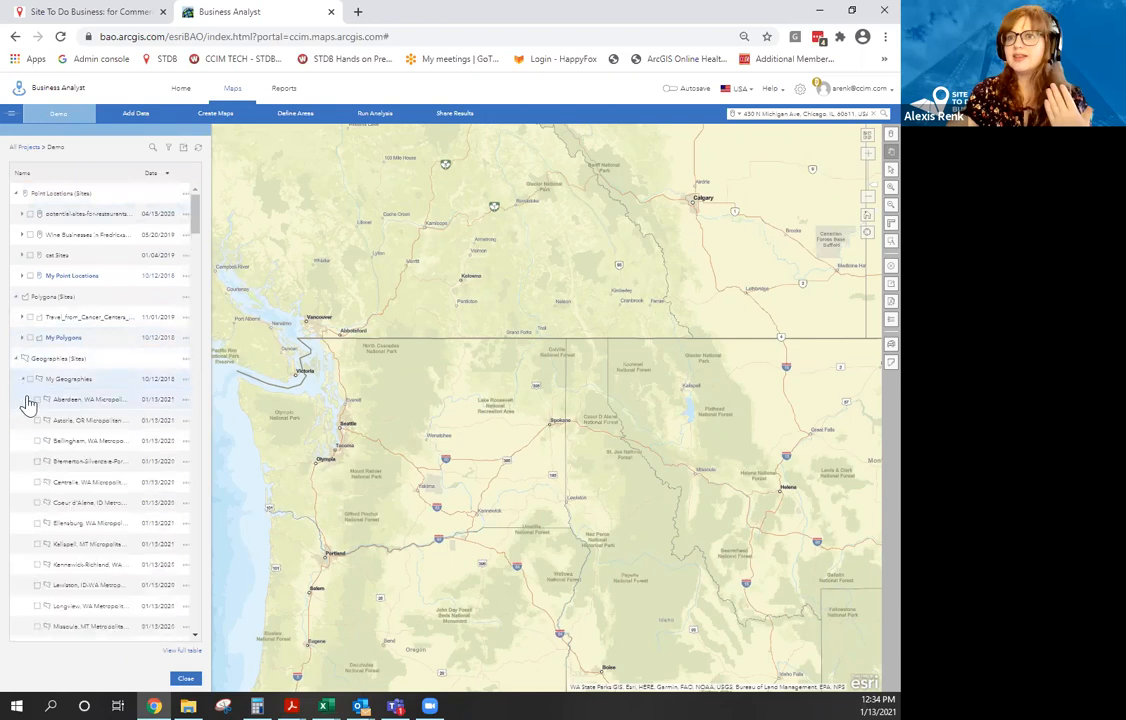
pyautogui.scroll(-3, 33, 425)
pyautogui.scroll(-5, 33, 425)
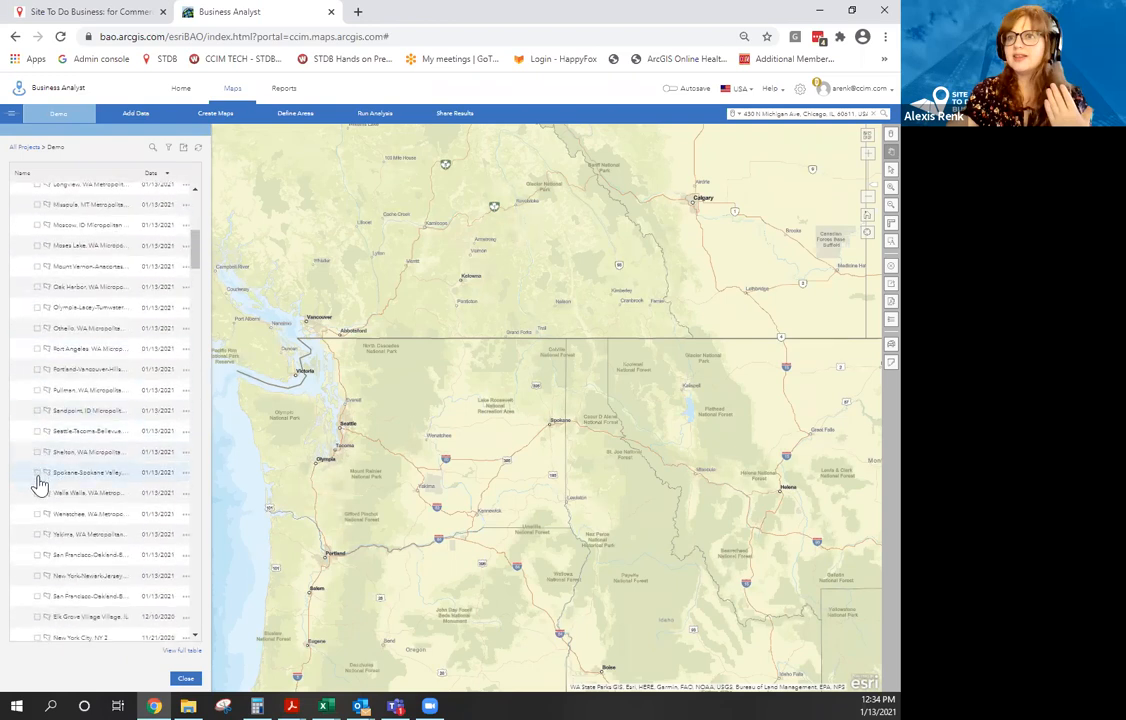
pyautogui.click(152, 147)
pyautogui.write('san f')
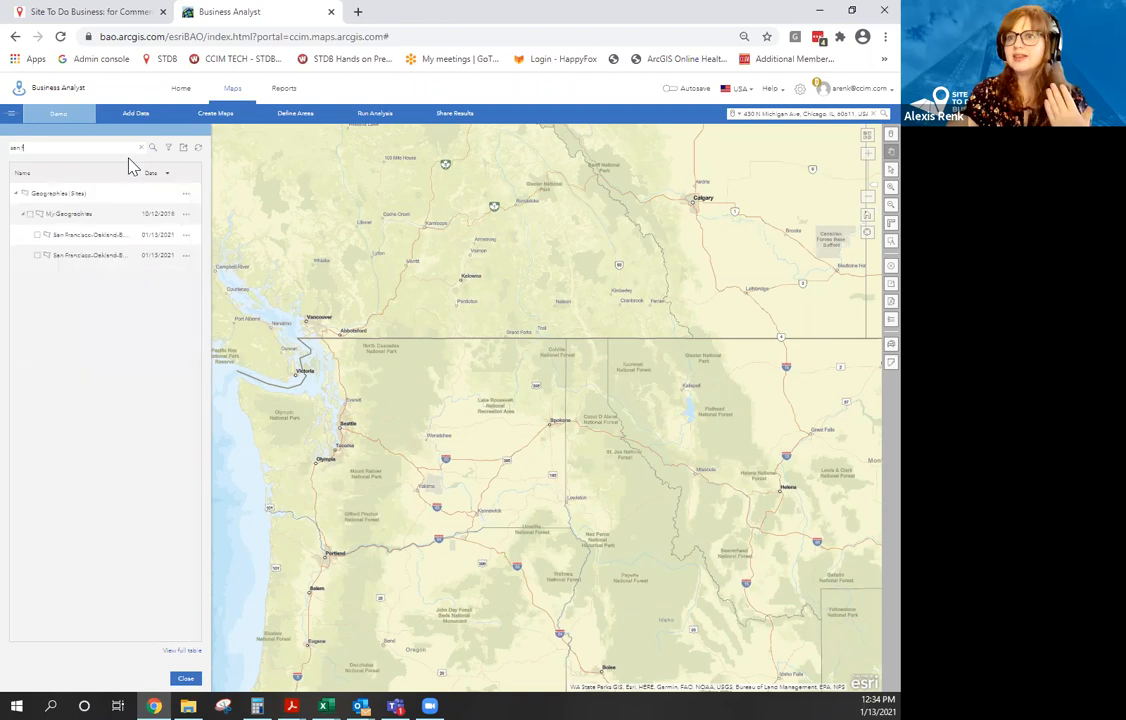
pyautogui.click(37, 235)
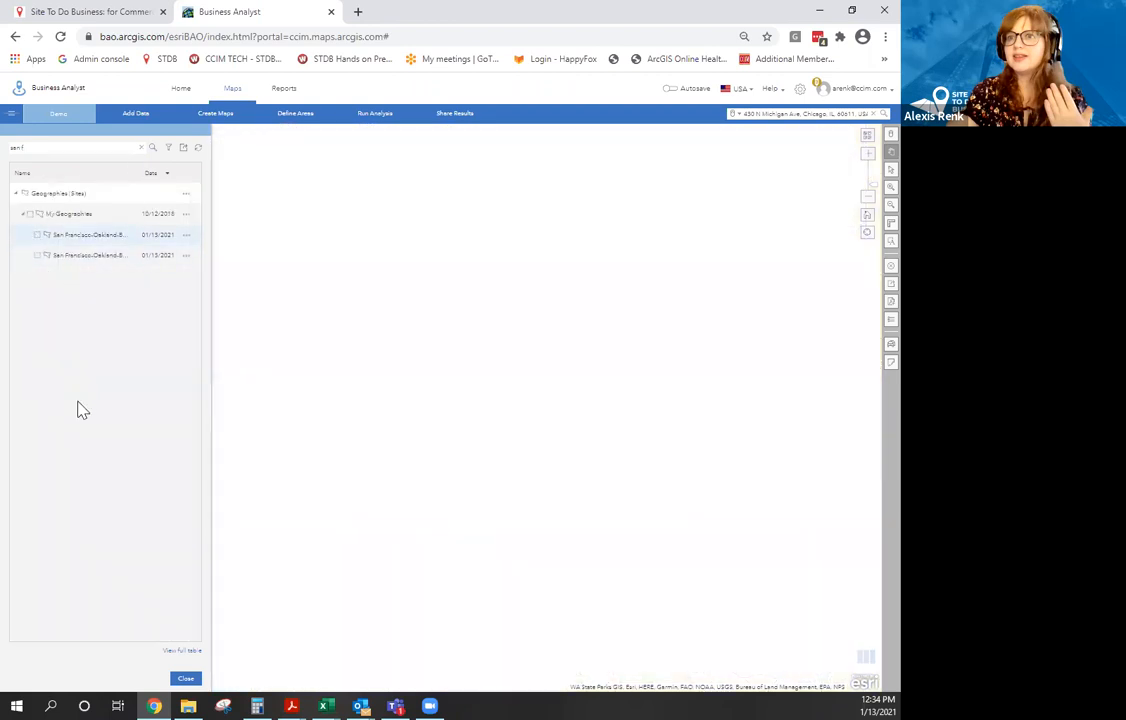
pyautogui.click(186, 680)
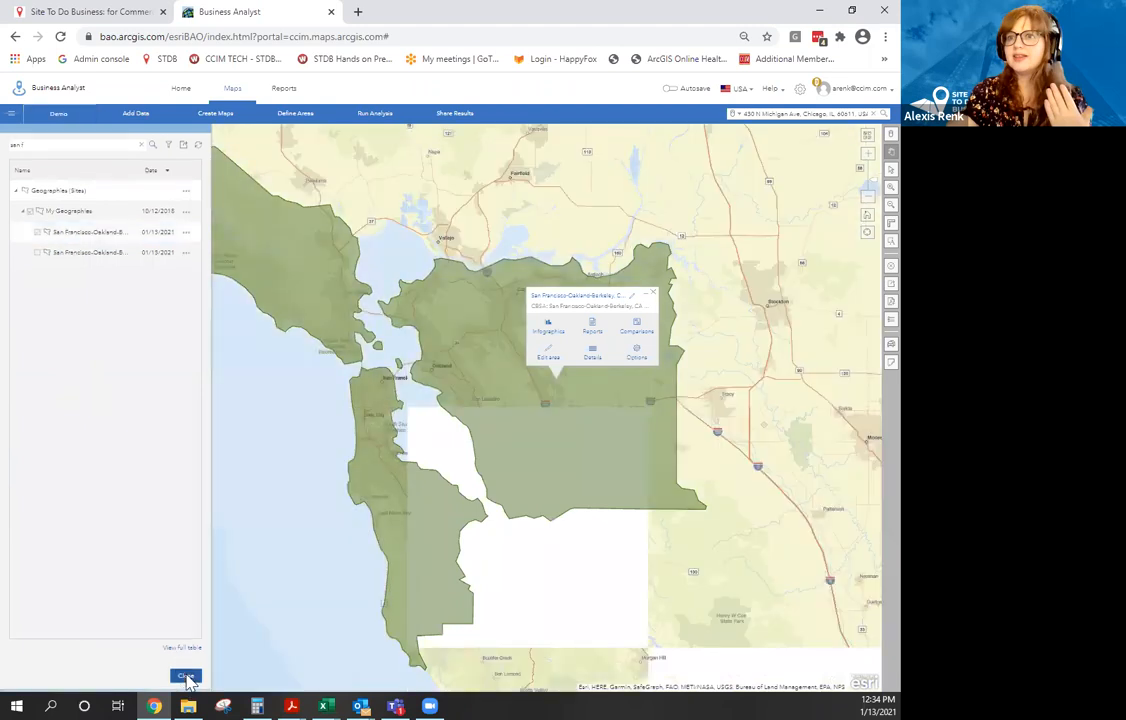
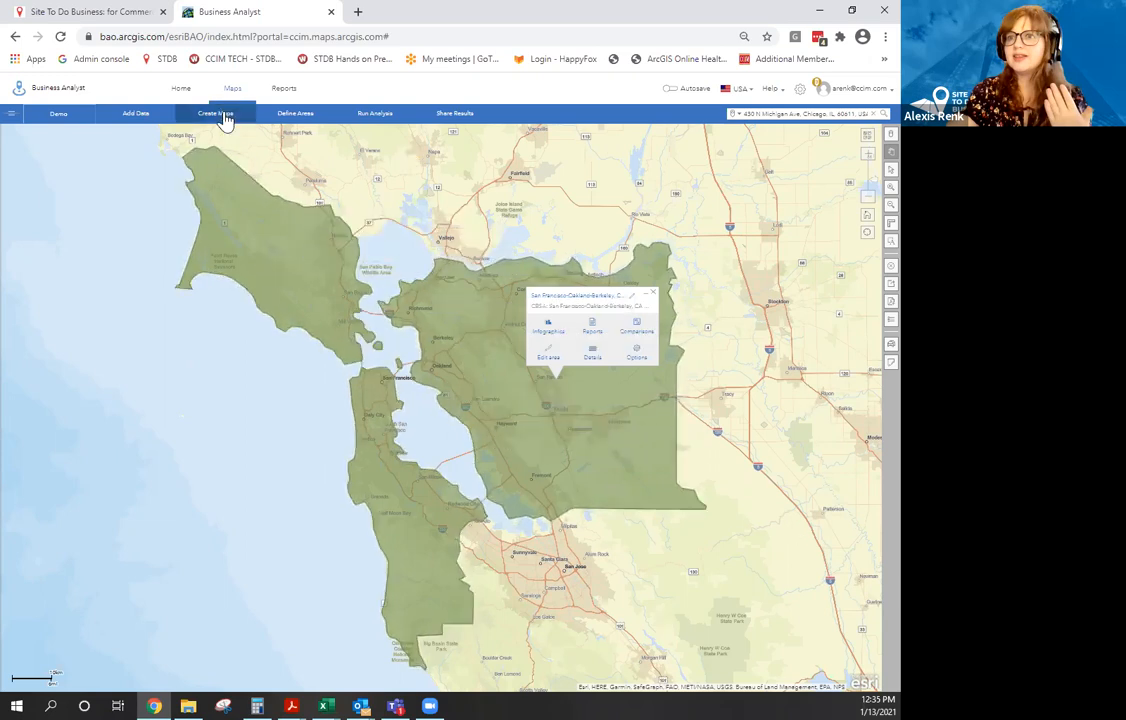
# Set the San Francisco-Oakland-Berkeley site's style to No fill so only its outline shows.
pyautogui.click(637, 360)
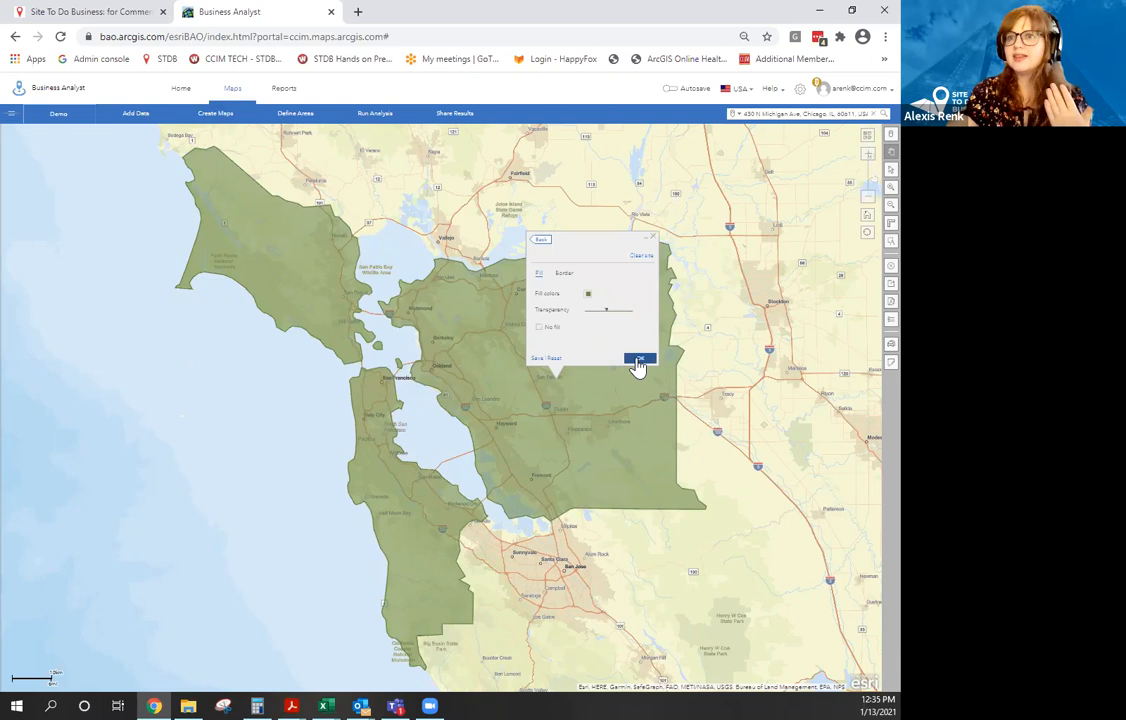
pyautogui.click(564, 273)
pyautogui.click(540, 274)
pyautogui.click(542, 241)
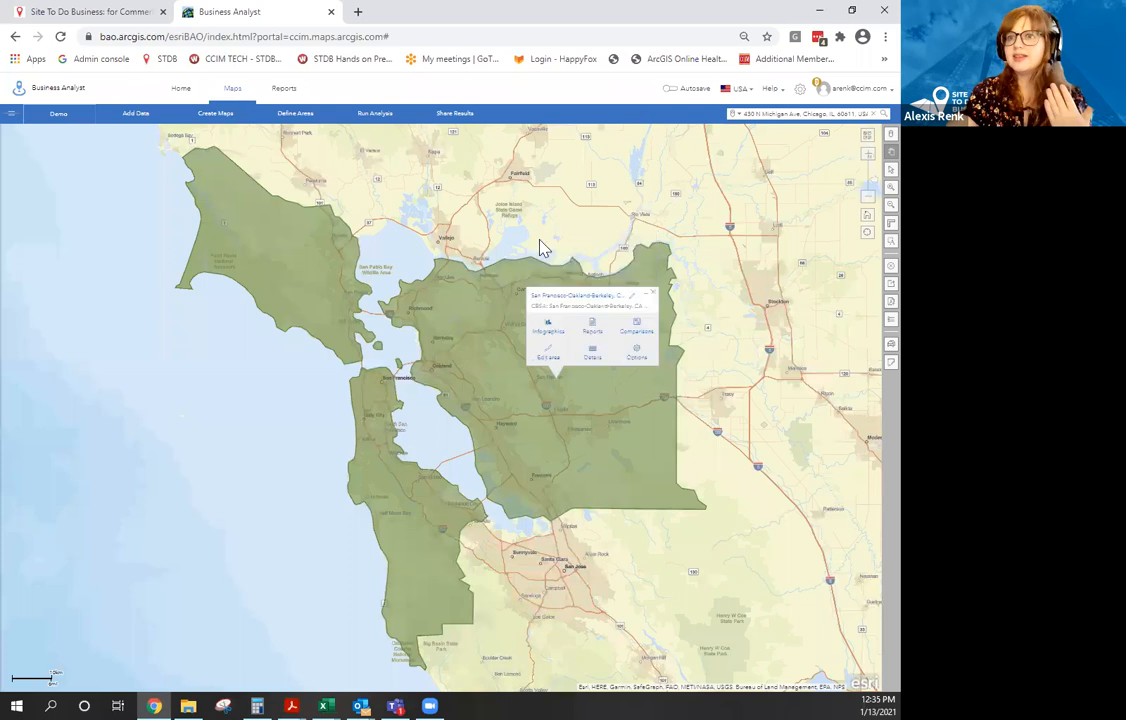
pyautogui.click(636, 355)
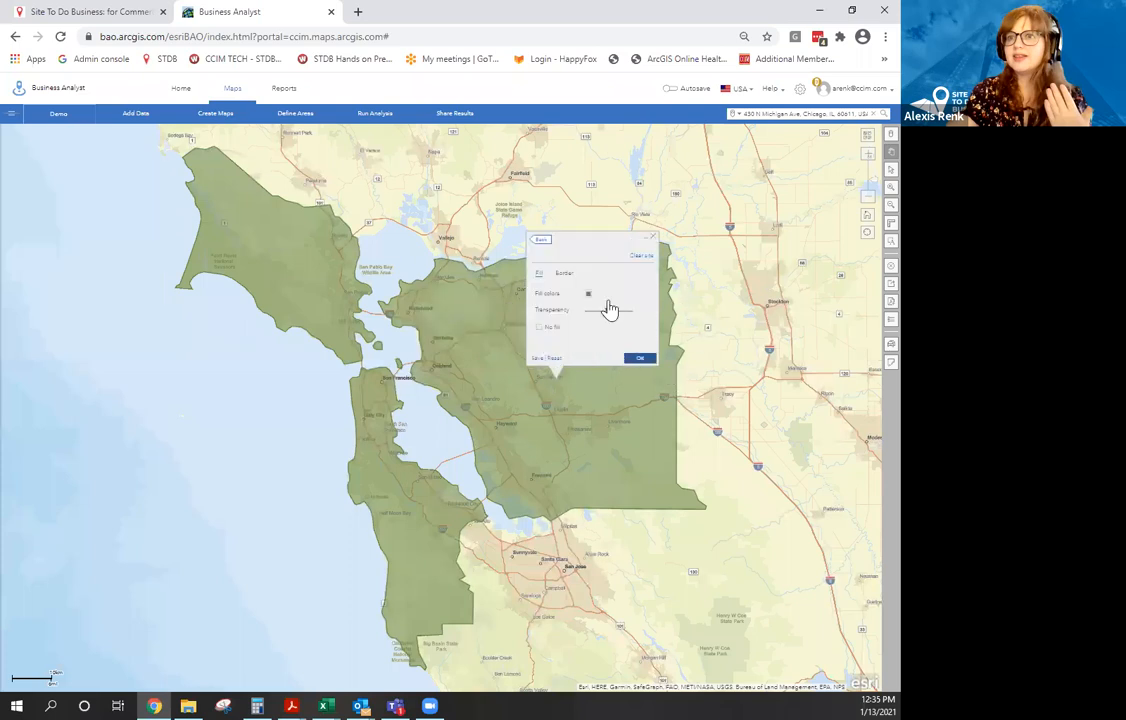
pyautogui.click(539, 327)
pyautogui.click(641, 360)
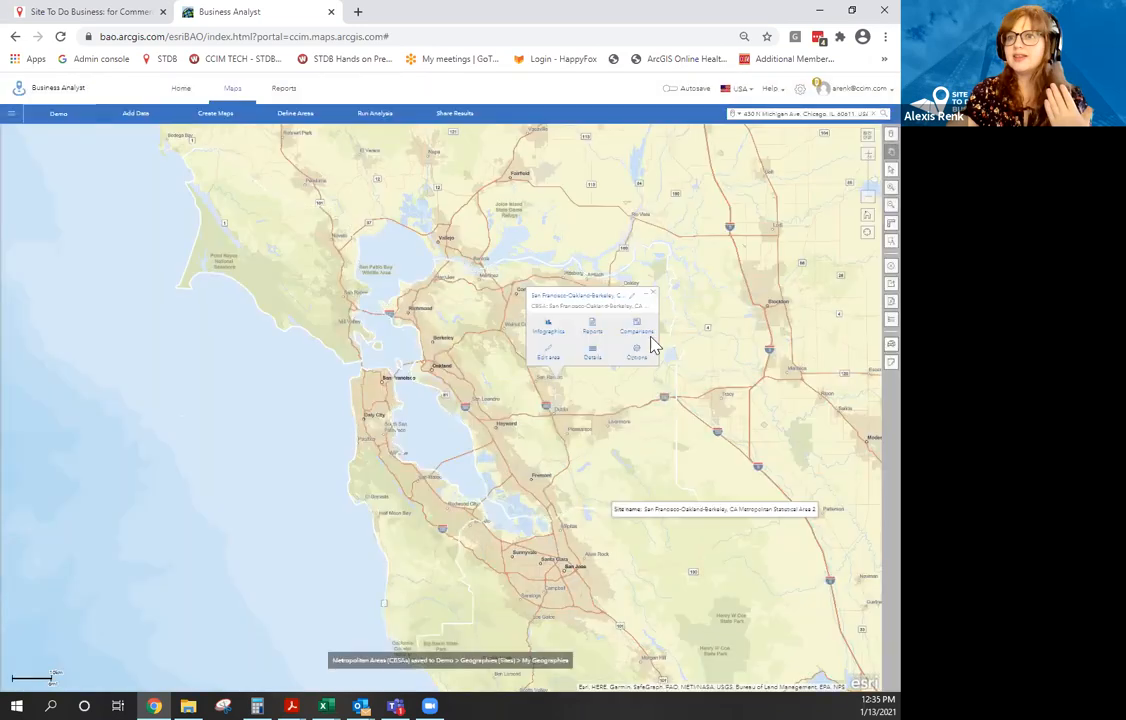
pyautogui.click(653, 292)
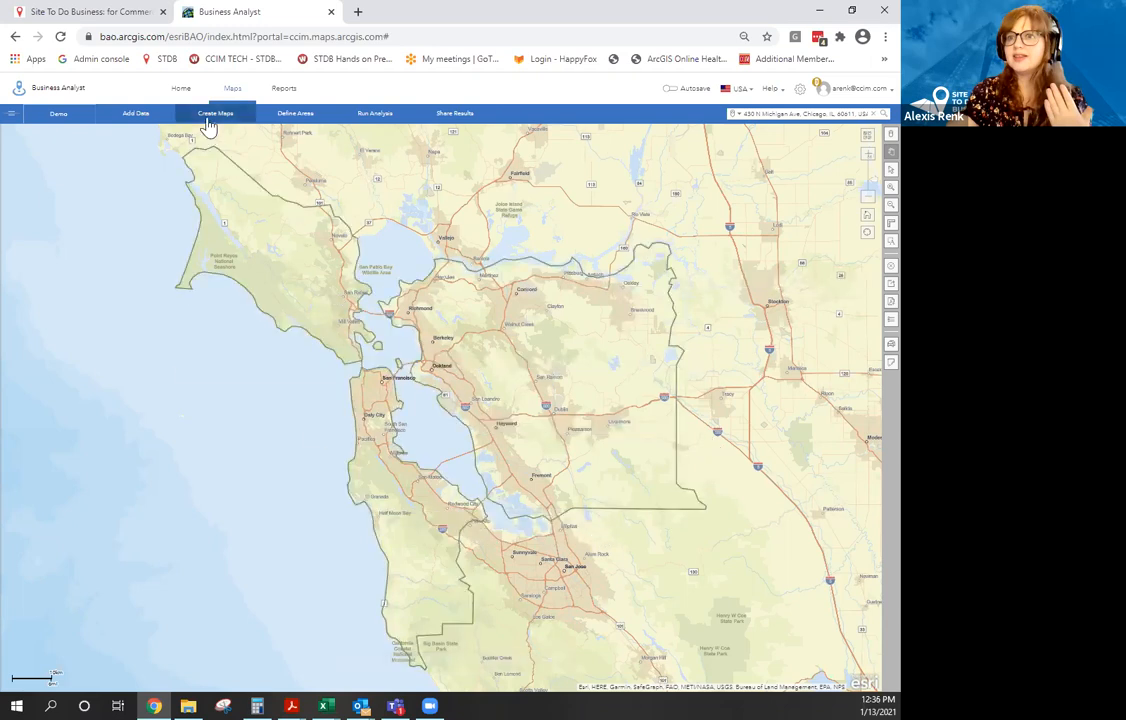
# Run a Business and Facilities Search for the Healthcare category, mapping 5000 dentists, physicians and pharmacies.
pyautogui.click(208, 118)
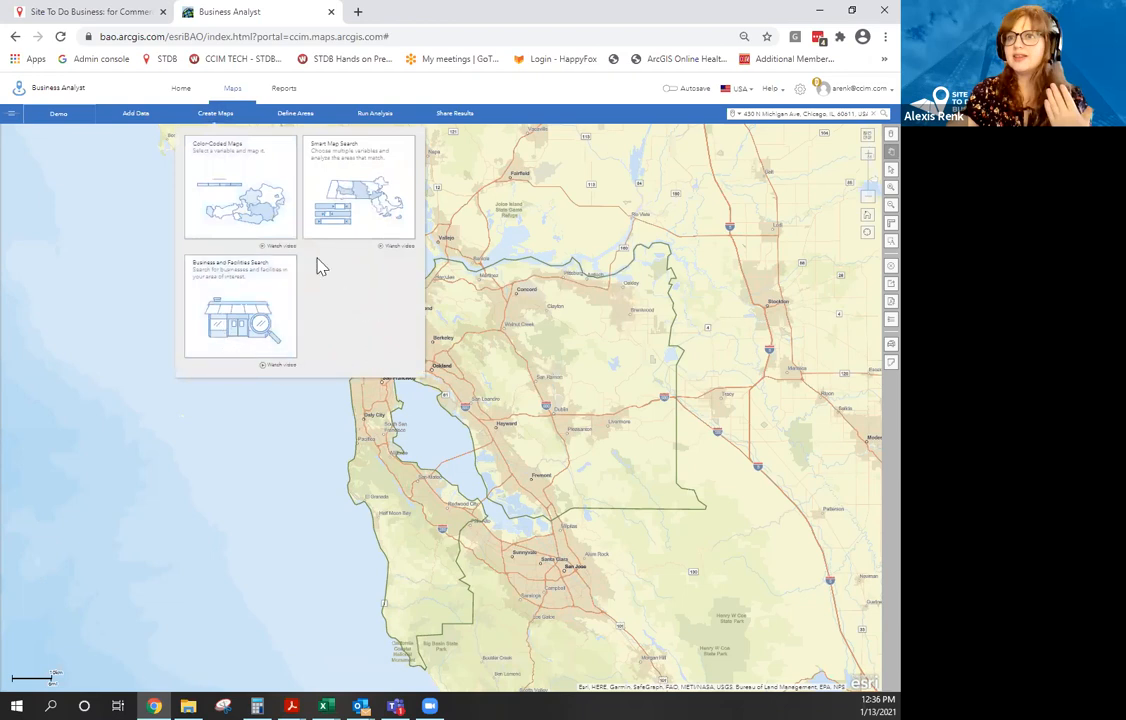
pyautogui.click(222, 343)
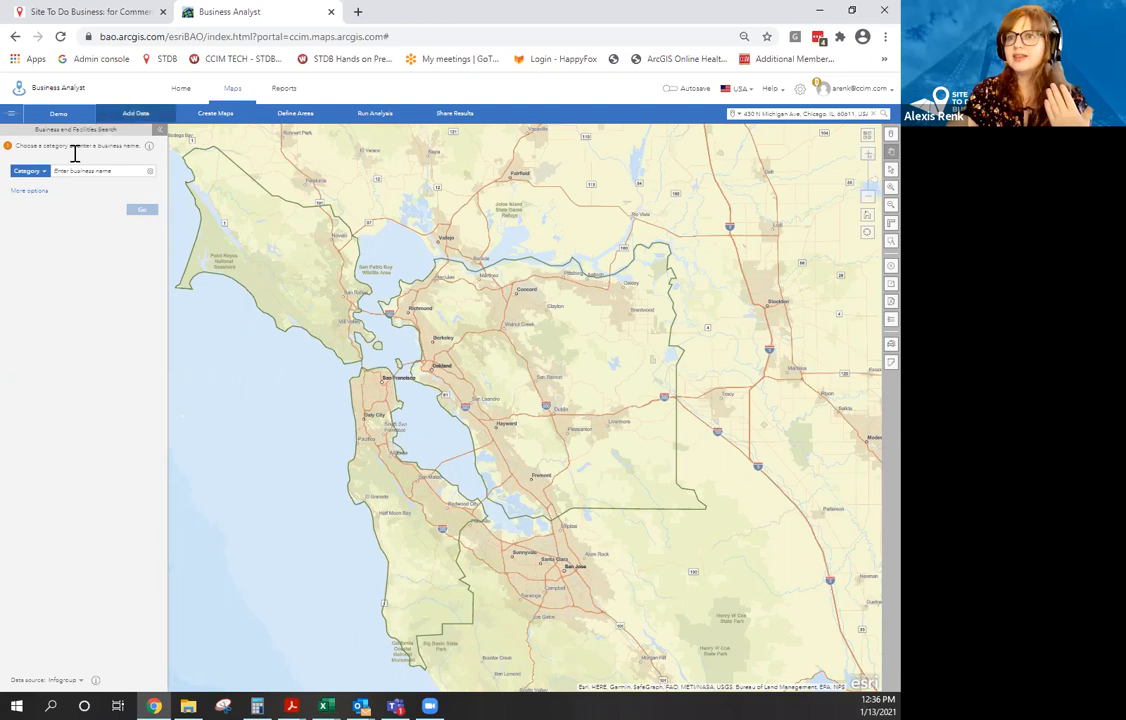
pyautogui.click(44, 174)
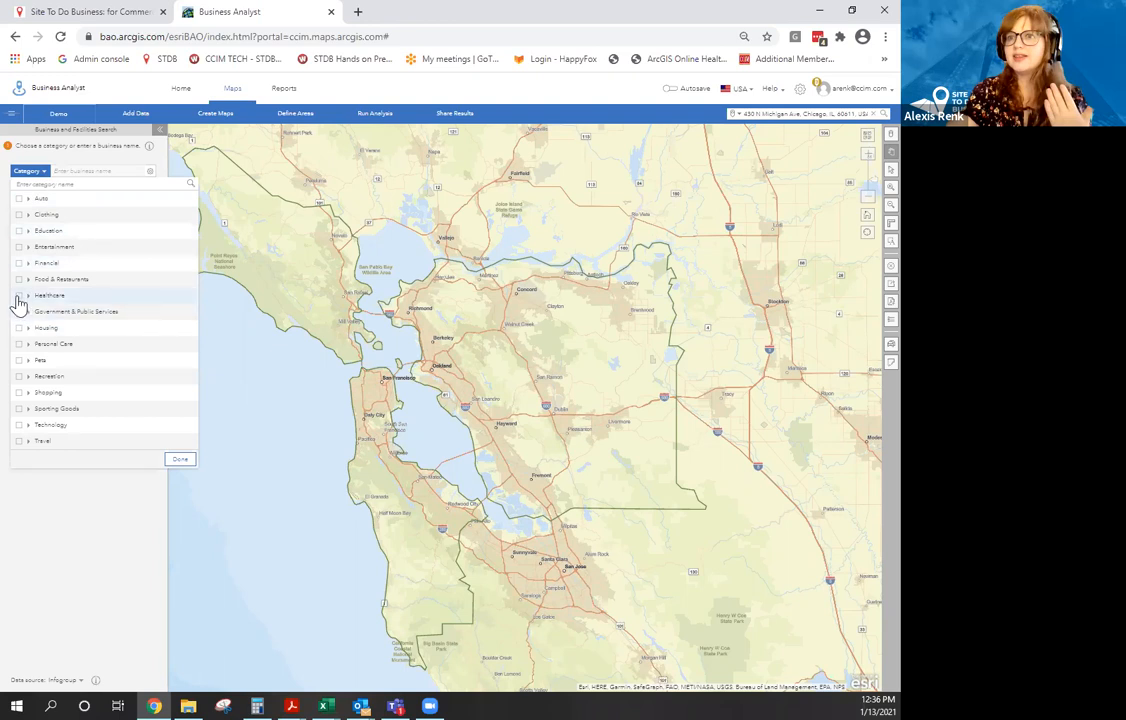
pyautogui.click(18, 296)
pyautogui.click(181, 460)
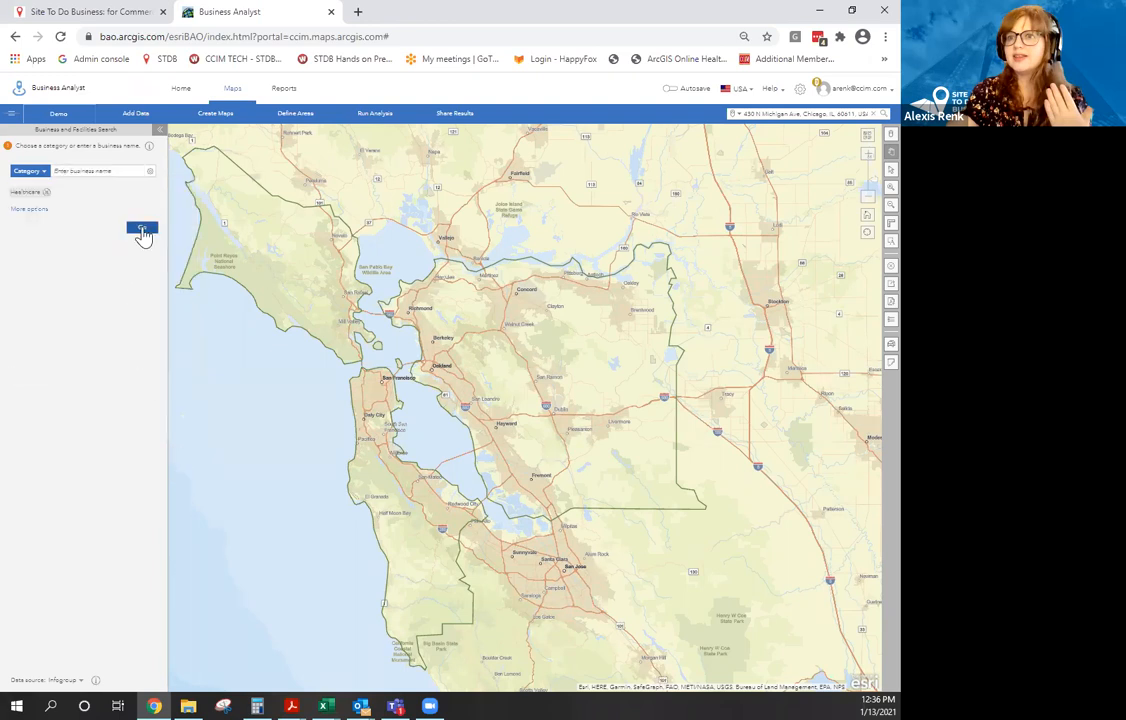
pyautogui.click(142, 230)
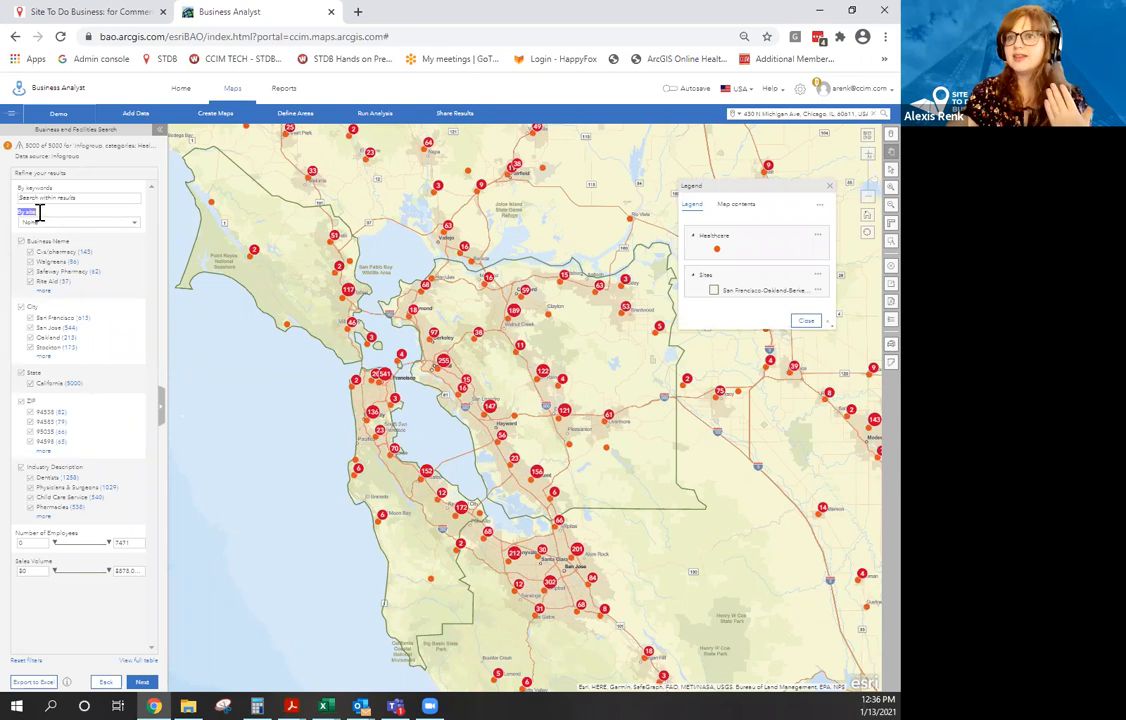
# Filter healthcare results to the San Francisco-Oakland-Berkeley site, inspect a four-location cluster, and continue.
pyautogui.click(78, 221)
pyautogui.click(92, 244)
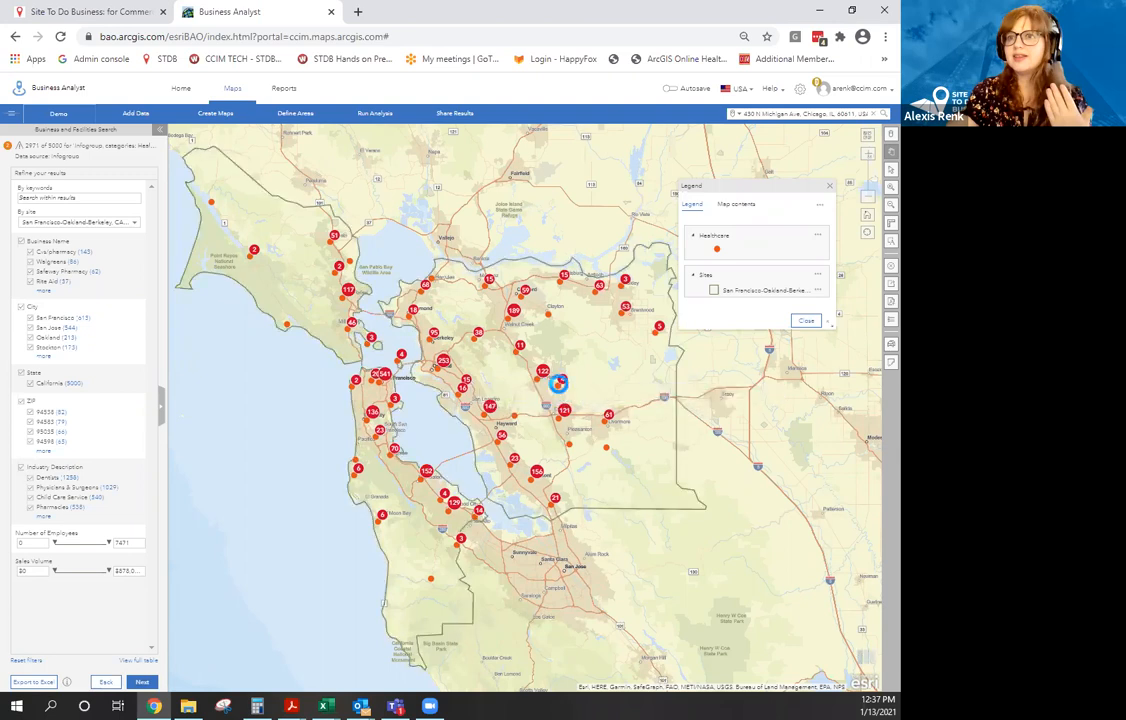
pyautogui.click(560, 382)
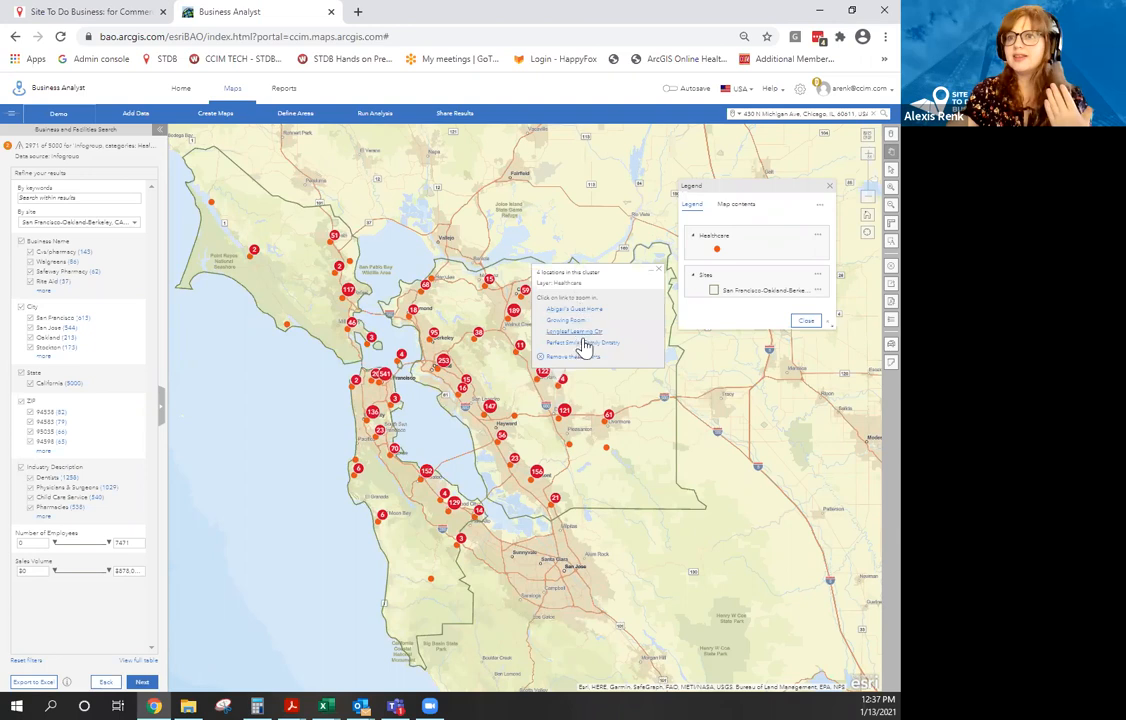
pyautogui.click(143, 682)
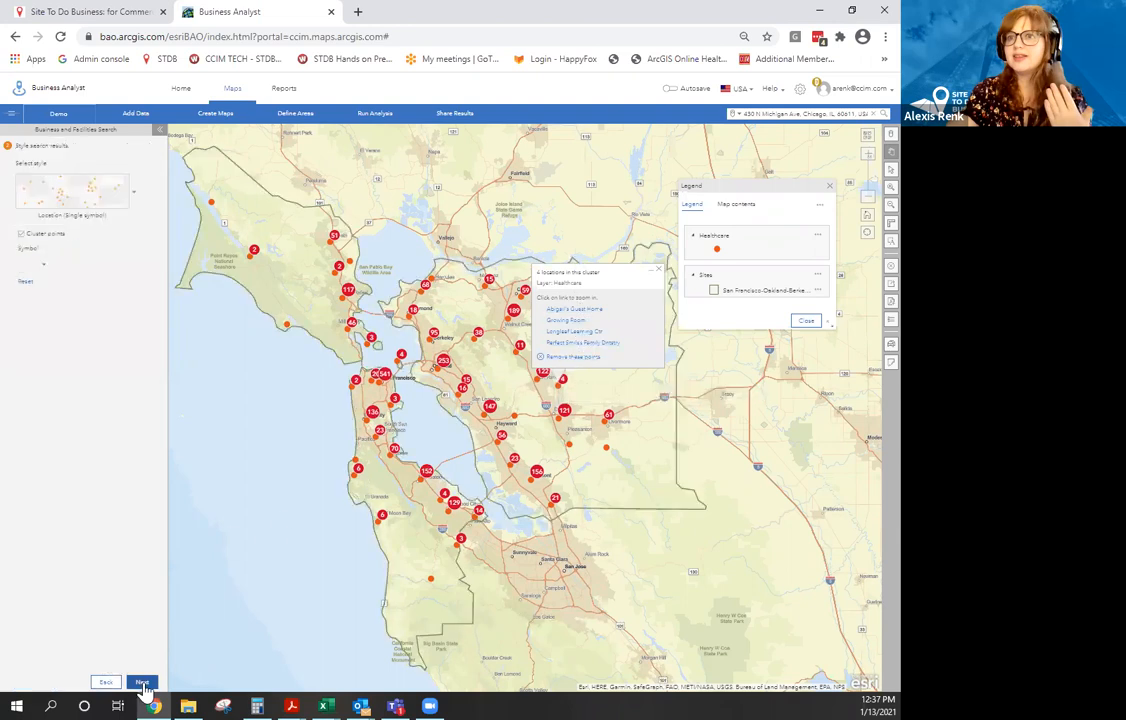
# Turn off clustering for the healthcare points, then restyle the layer as a Heat Map.
pyautogui.click(658, 270)
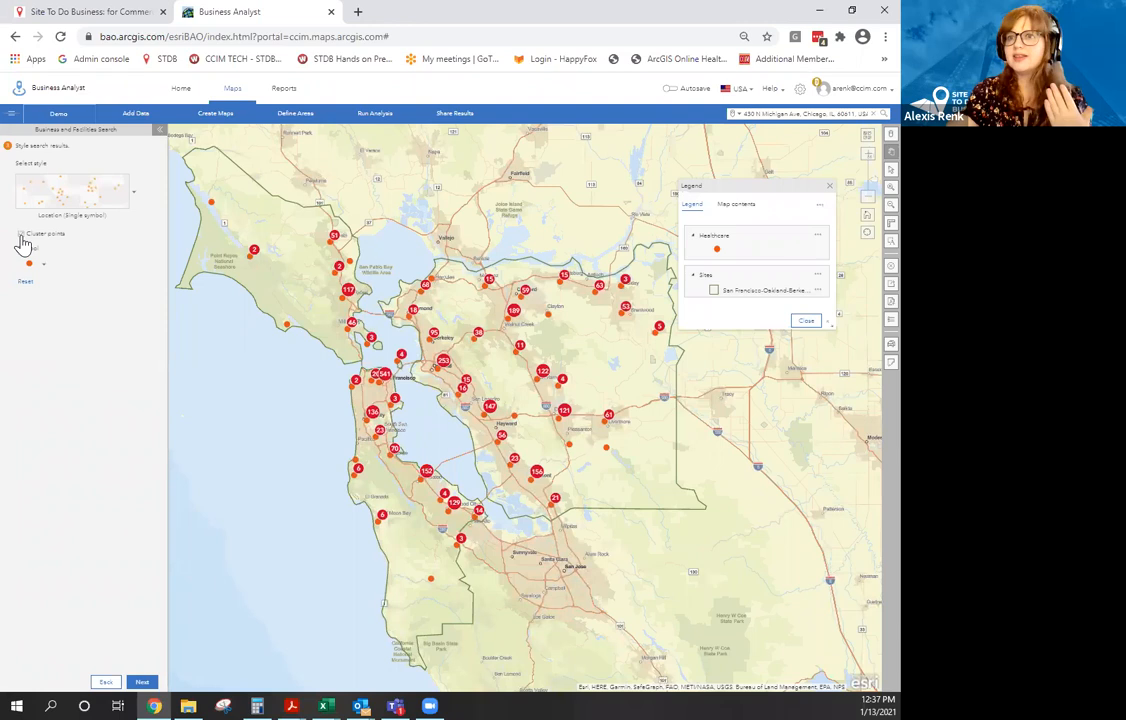
pyautogui.click(20, 235)
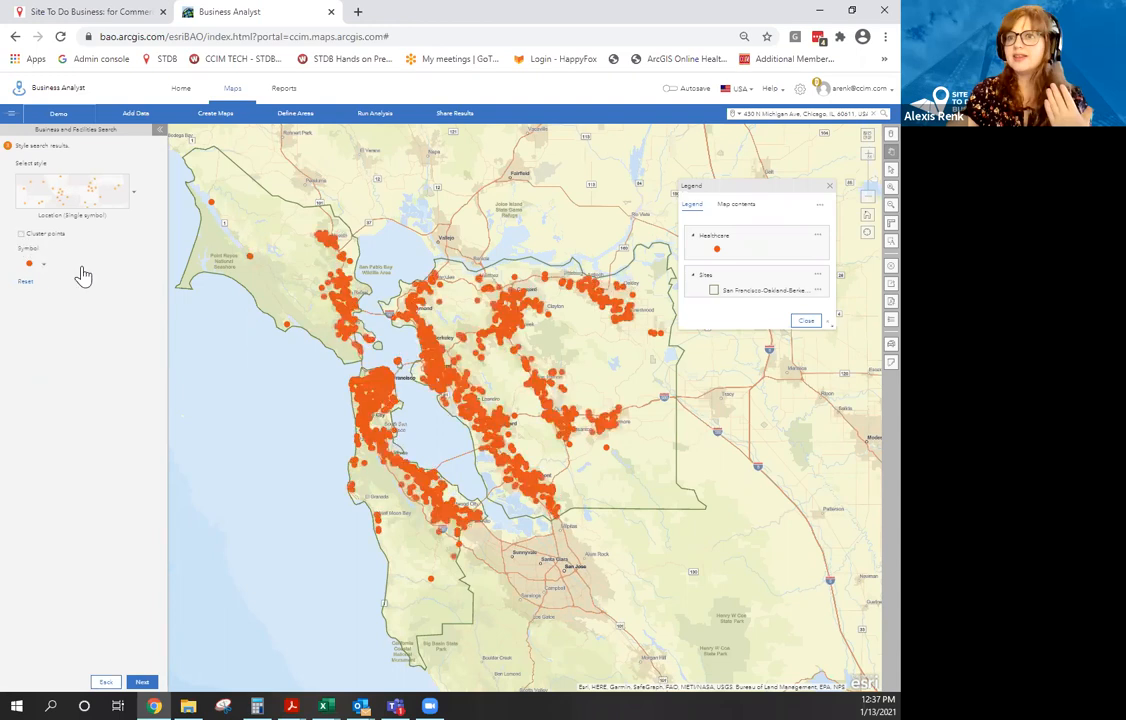
pyautogui.click(114, 184)
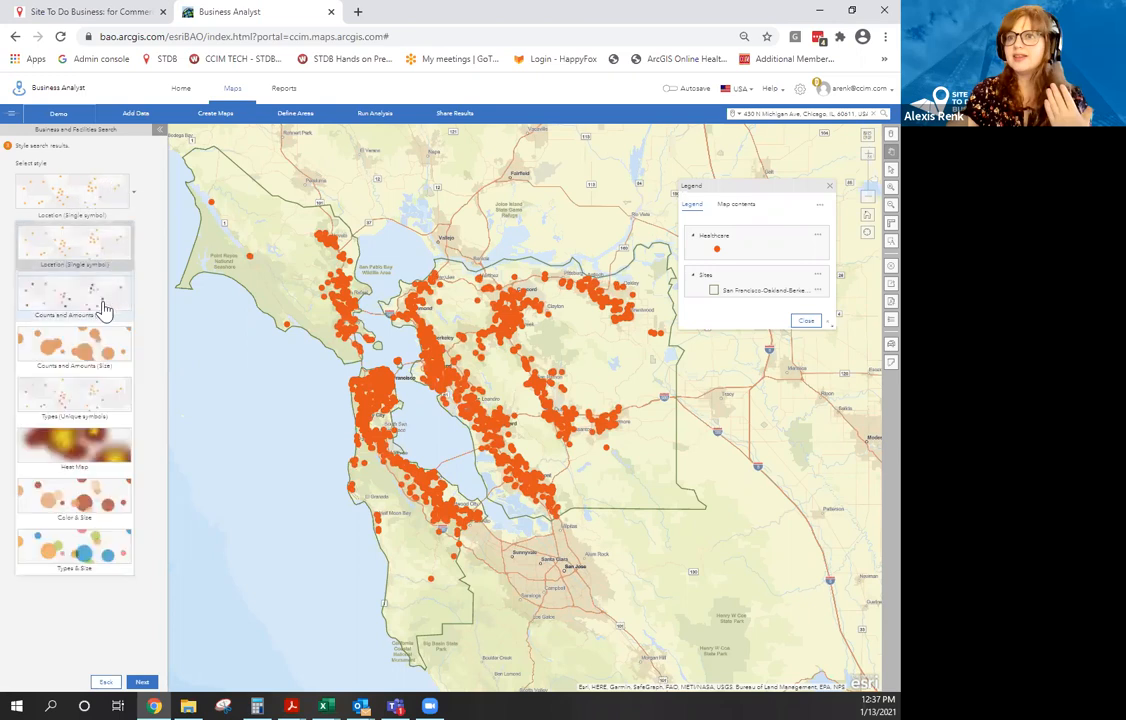
pyautogui.click(82, 446)
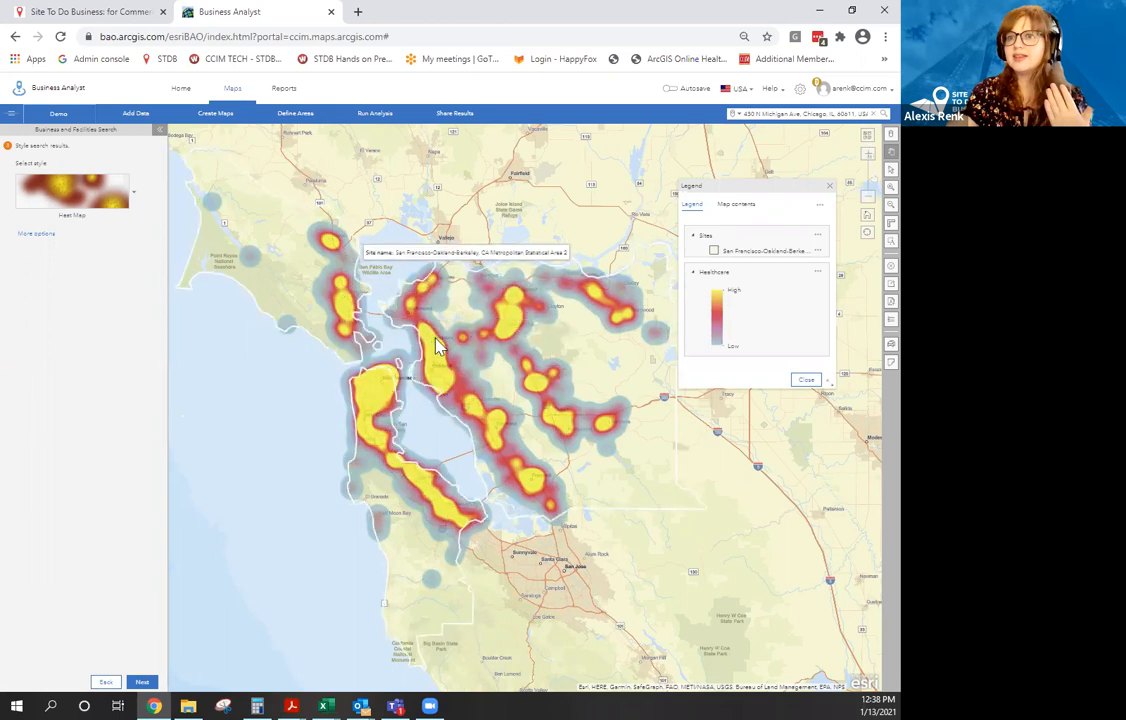
# Try sizing by employee count, then colour healthcare points by business name with Unique symbols.
pyautogui.click(134, 199)
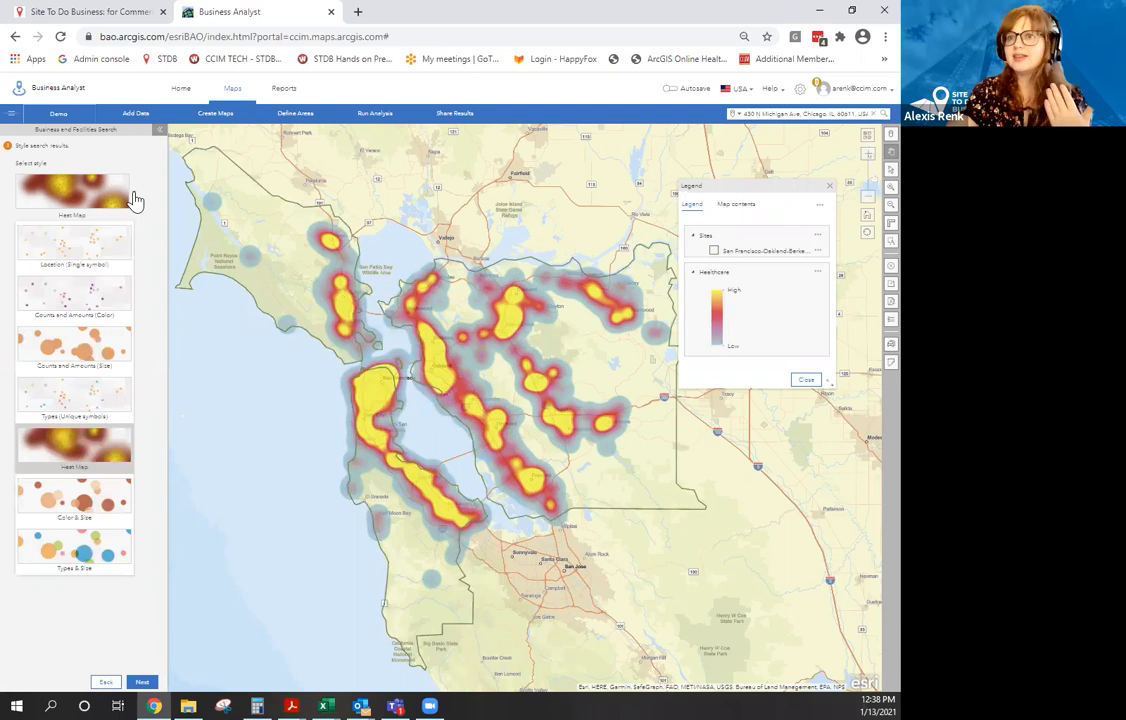
pyautogui.click(108, 352)
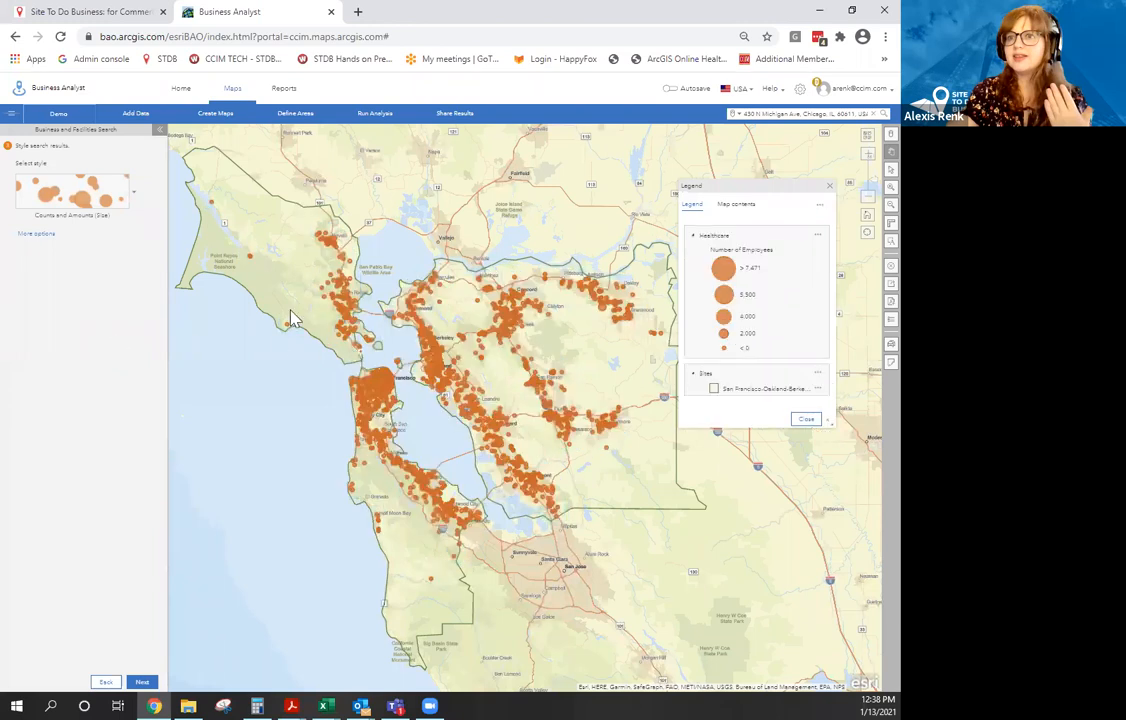
pyautogui.click(131, 200)
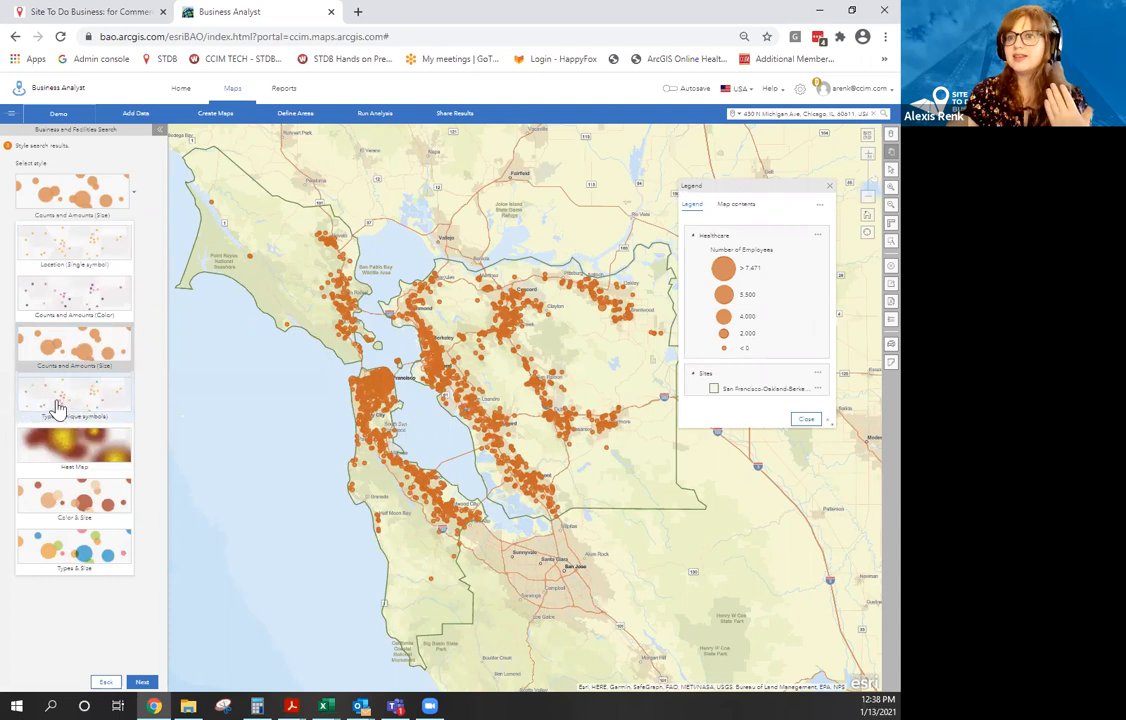
pyautogui.click(99, 402)
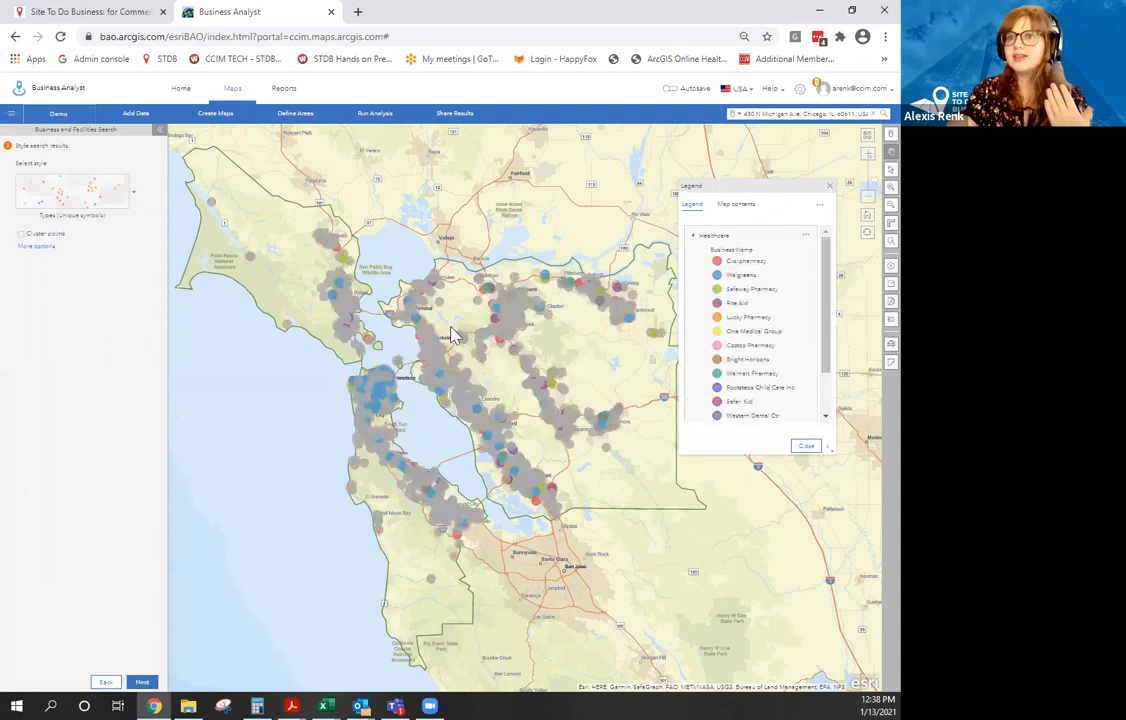
pyautogui.click(31, 247)
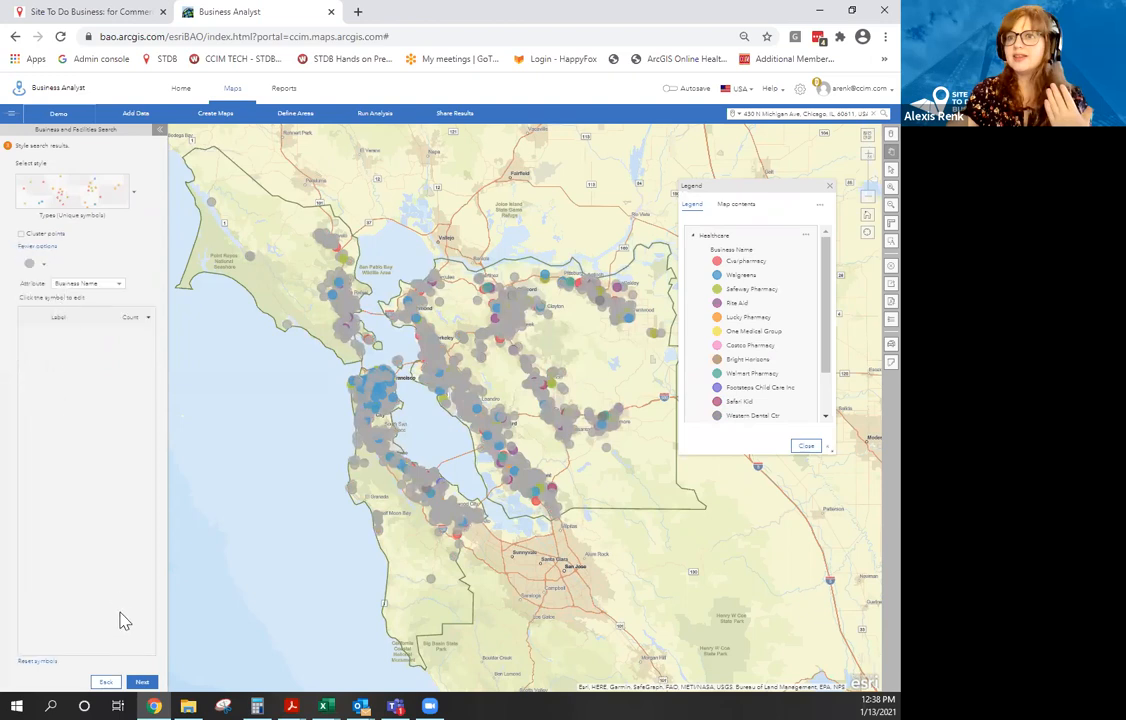
pyautogui.click(142, 682)
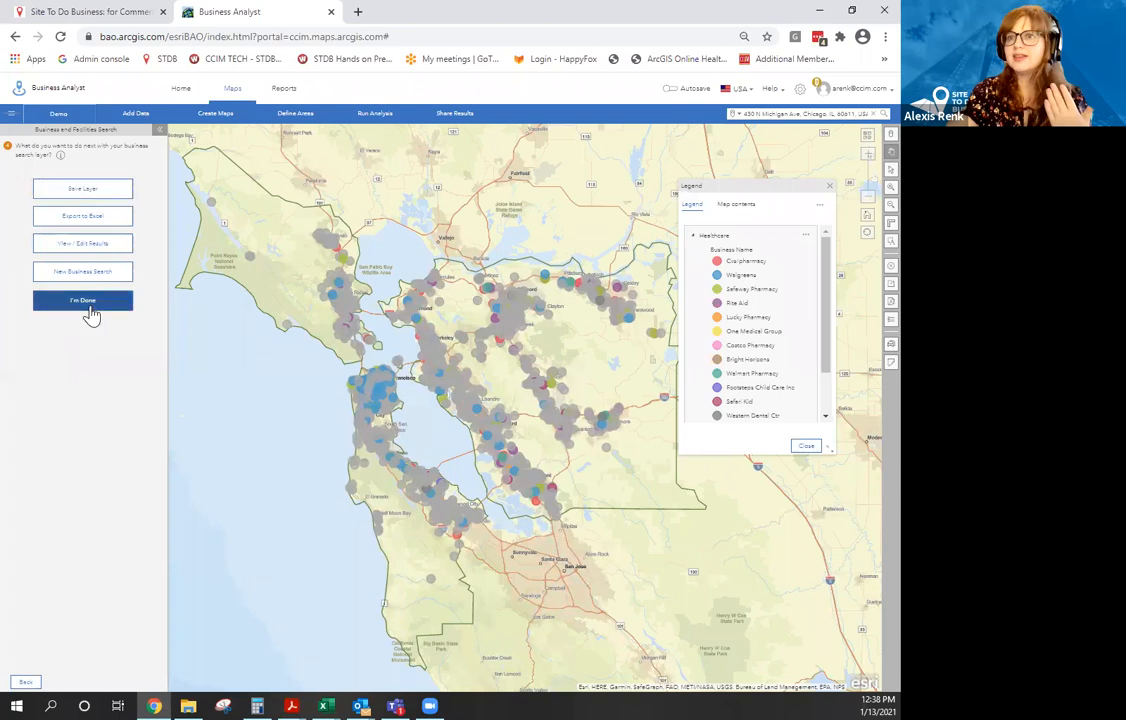
# Finish the search and clear the Healthcare layer, keeping the San Francisco-Oakland-Berkeley site outline.
pyautogui.click(88, 303)
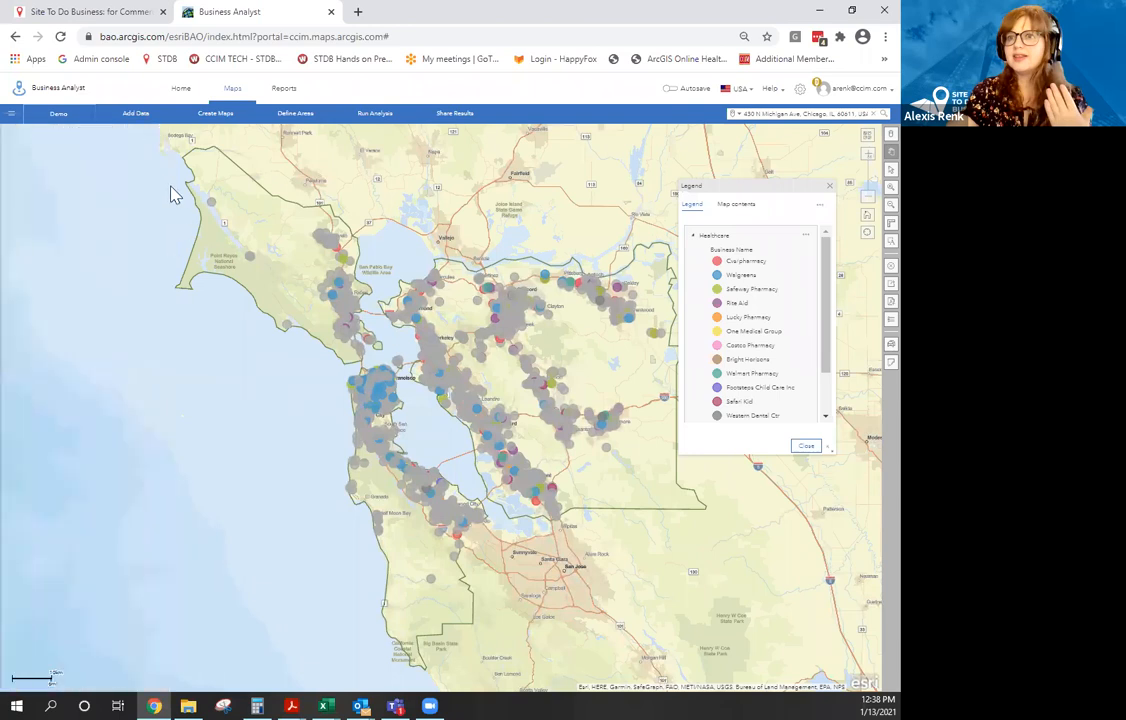
pyautogui.click(245, 121)
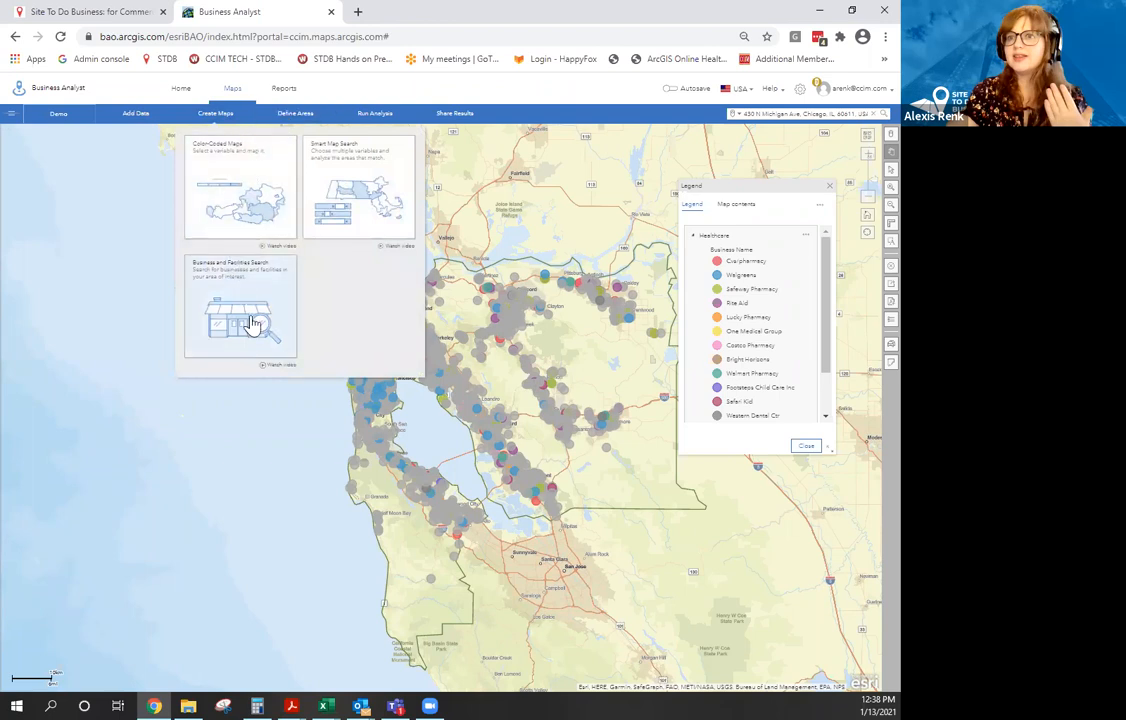
pyautogui.click(605, 252)
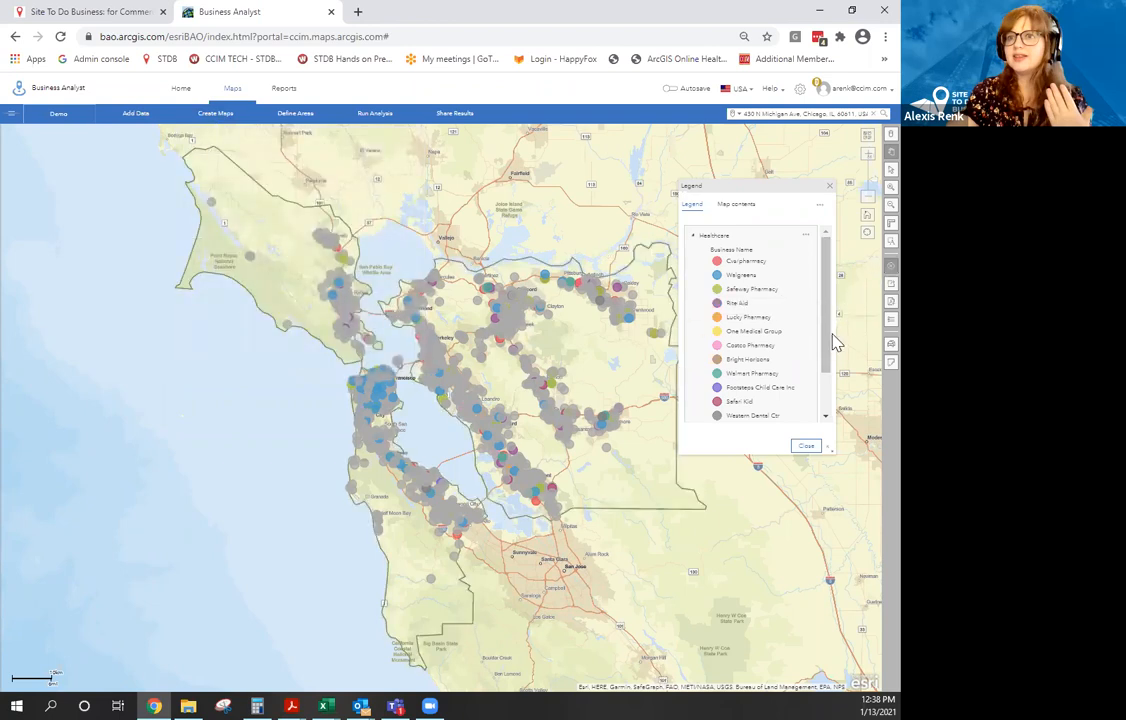
pyautogui.click(891, 362)
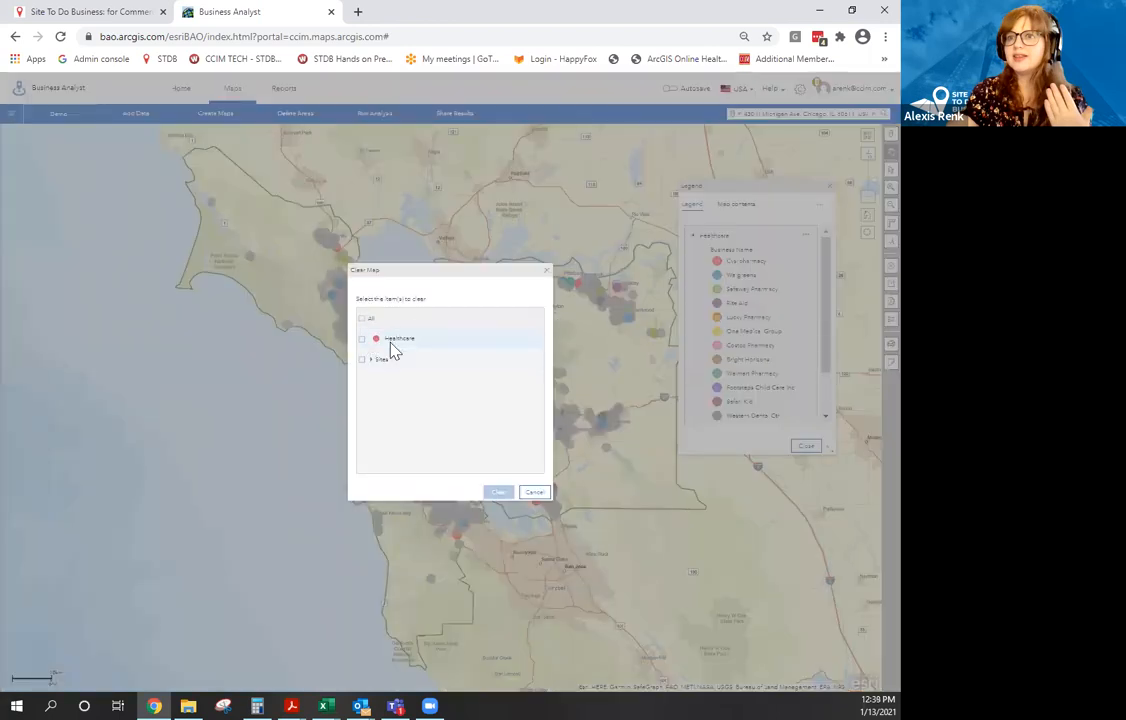
pyautogui.click(362, 339)
pyautogui.click(371, 359)
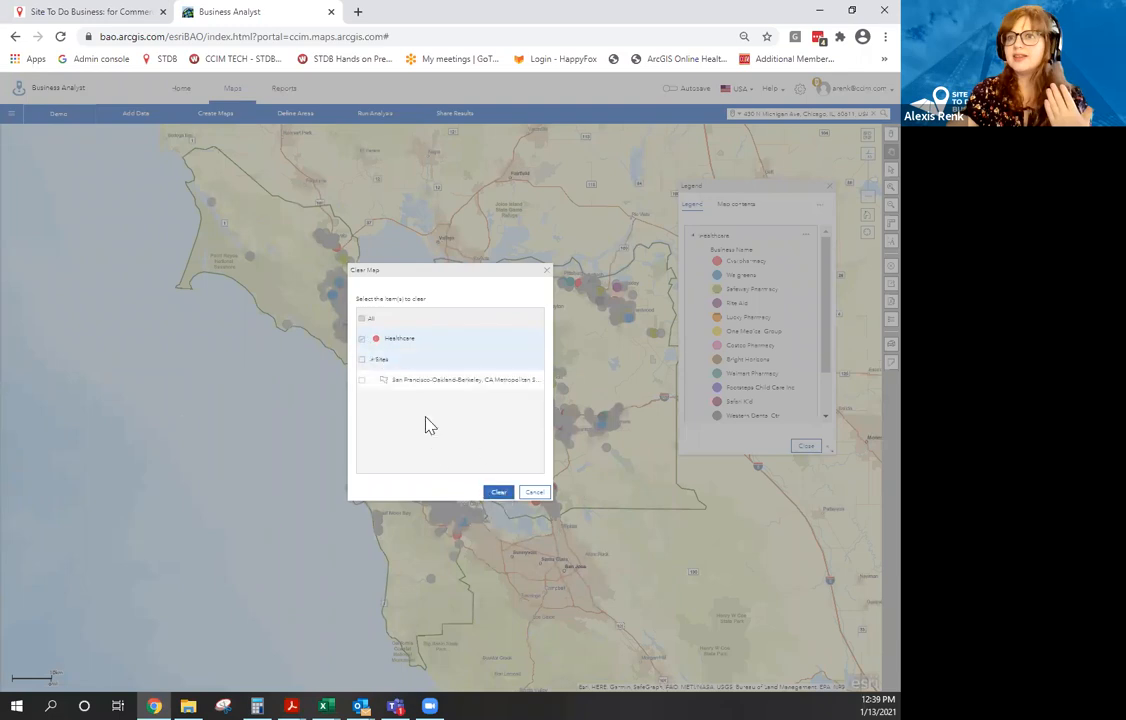
pyautogui.click(502, 496)
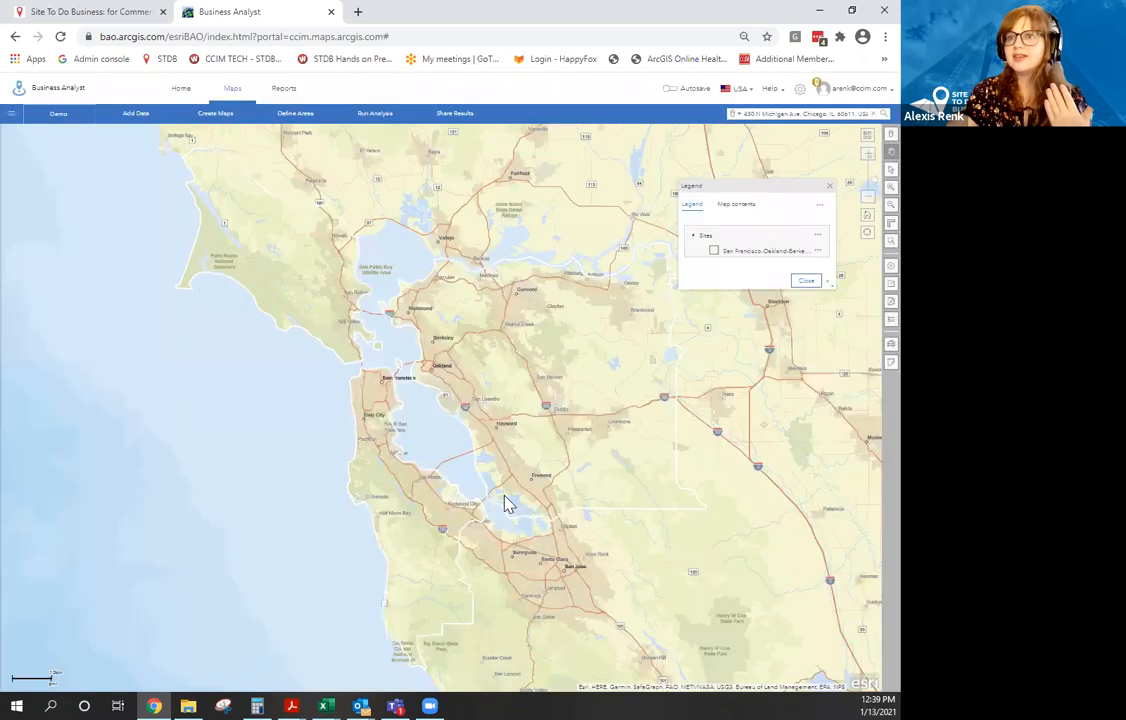
# Start a new Business and Facilities Search with extent set to San Francisco-Oakland-Berkeley, CA MSA.
pyautogui.click(230, 116)
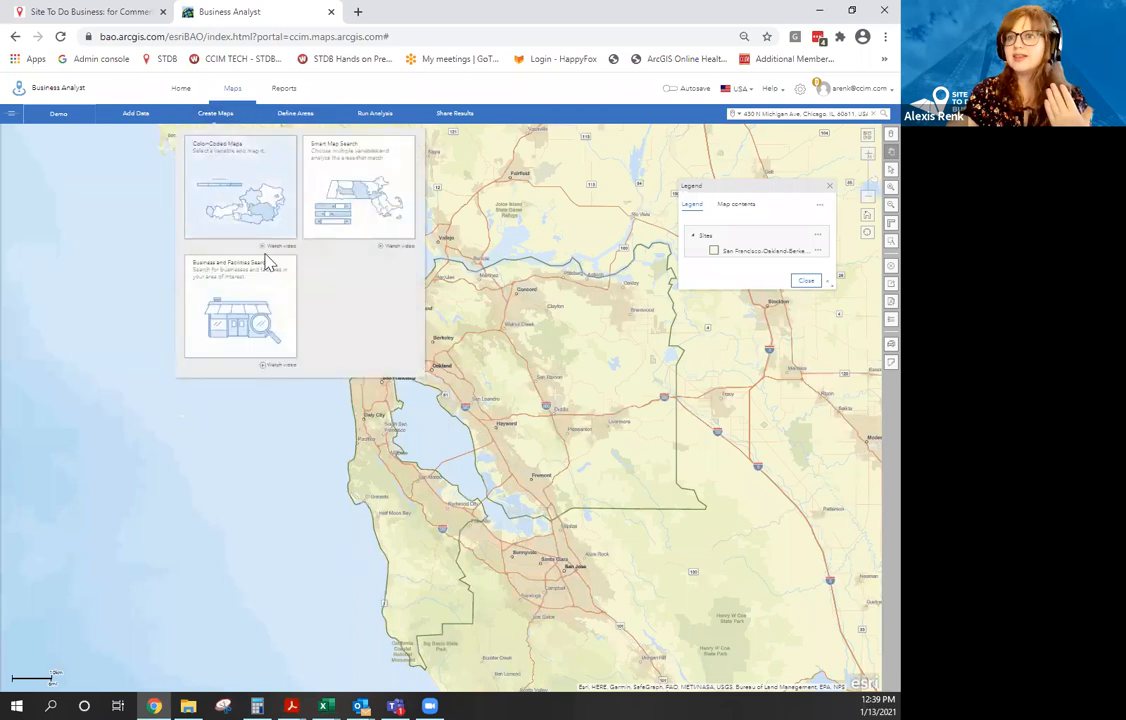
pyautogui.click(236, 298)
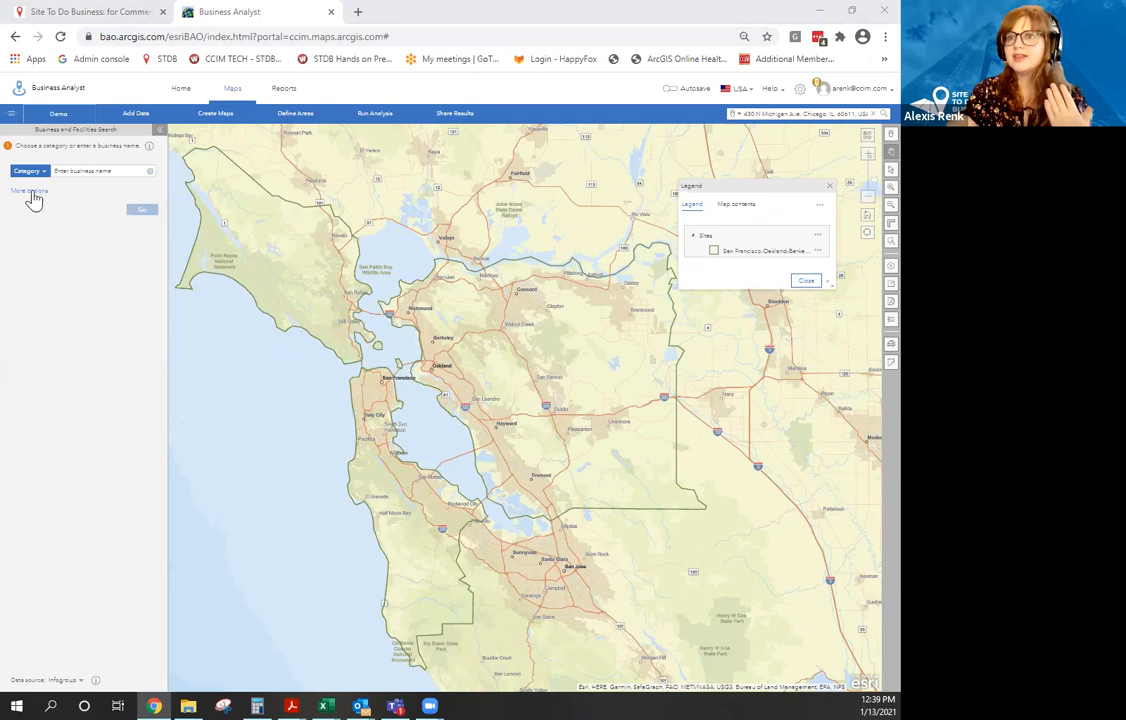
pyautogui.click(29, 191)
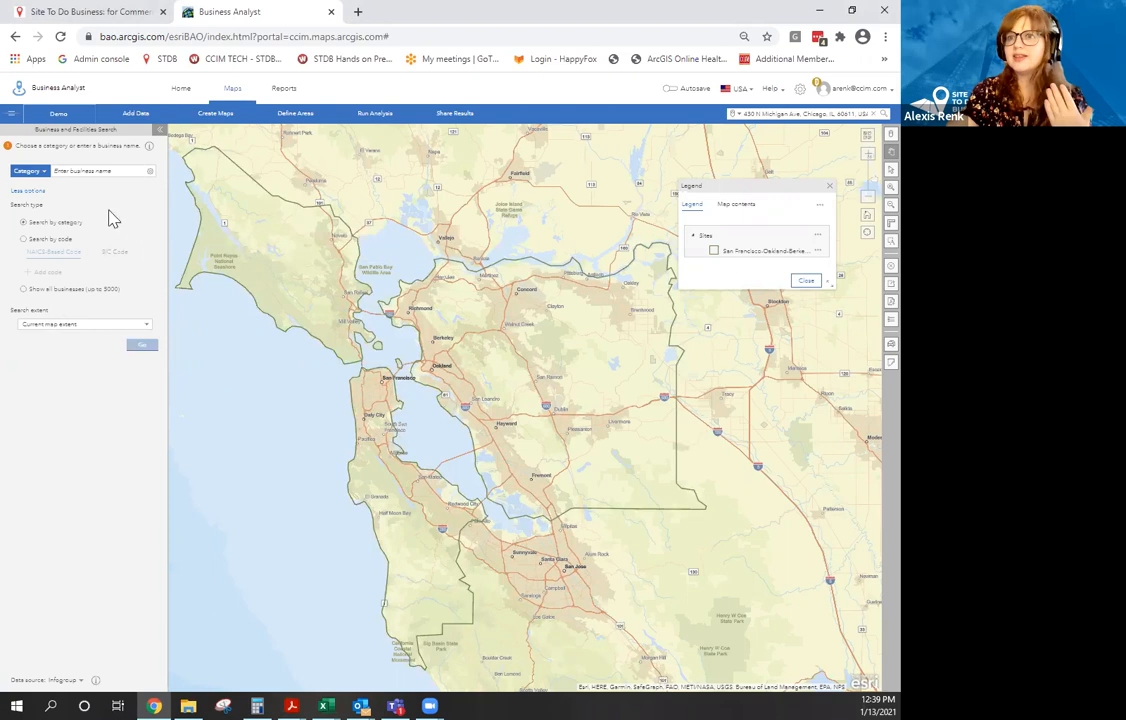
pyautogui.click(45, 325)
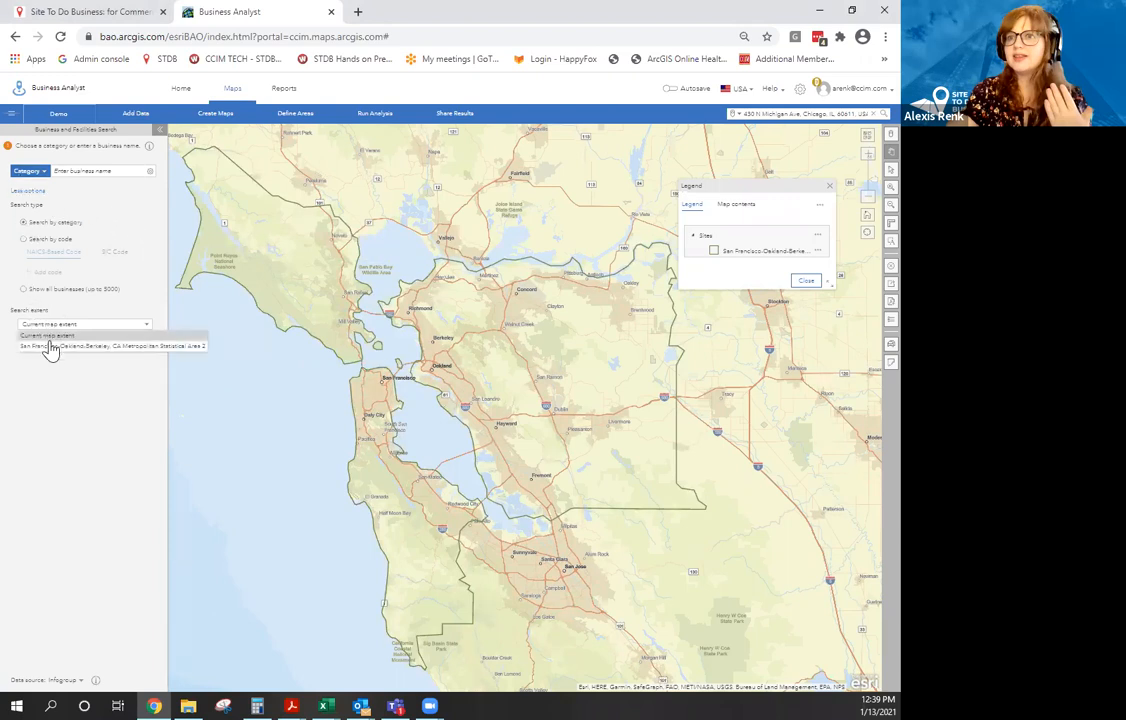
pyautogui.click(52, 347)
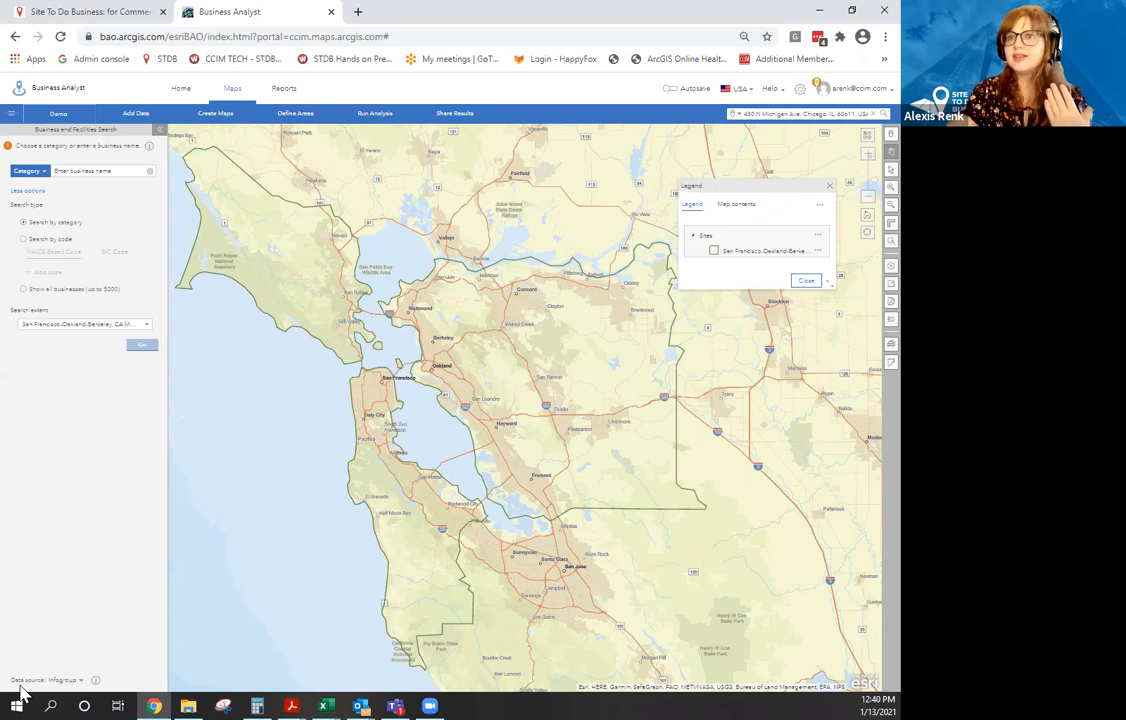
# Reset the browser zoom to 100% and switch the business data source to SafeGraph.
pyautogui.hotkey('ctrl', '+')
pyautogui.hotkey('ctrl', '+')
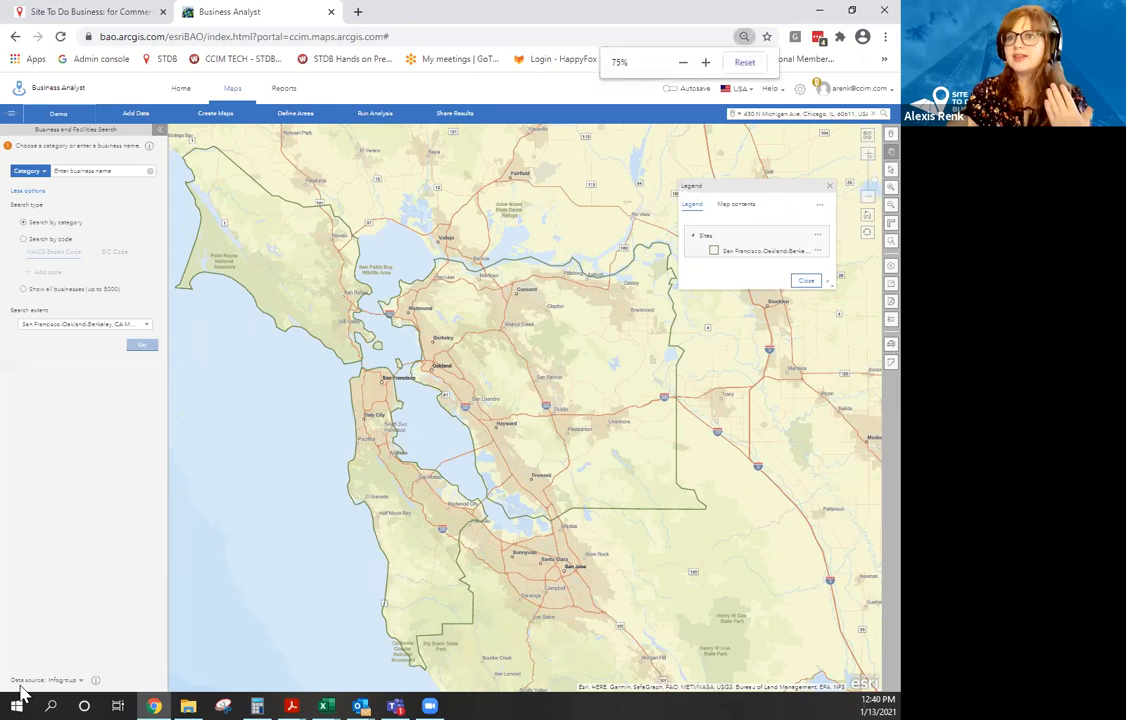
pyautogui.hotkey('ctrl', '+')
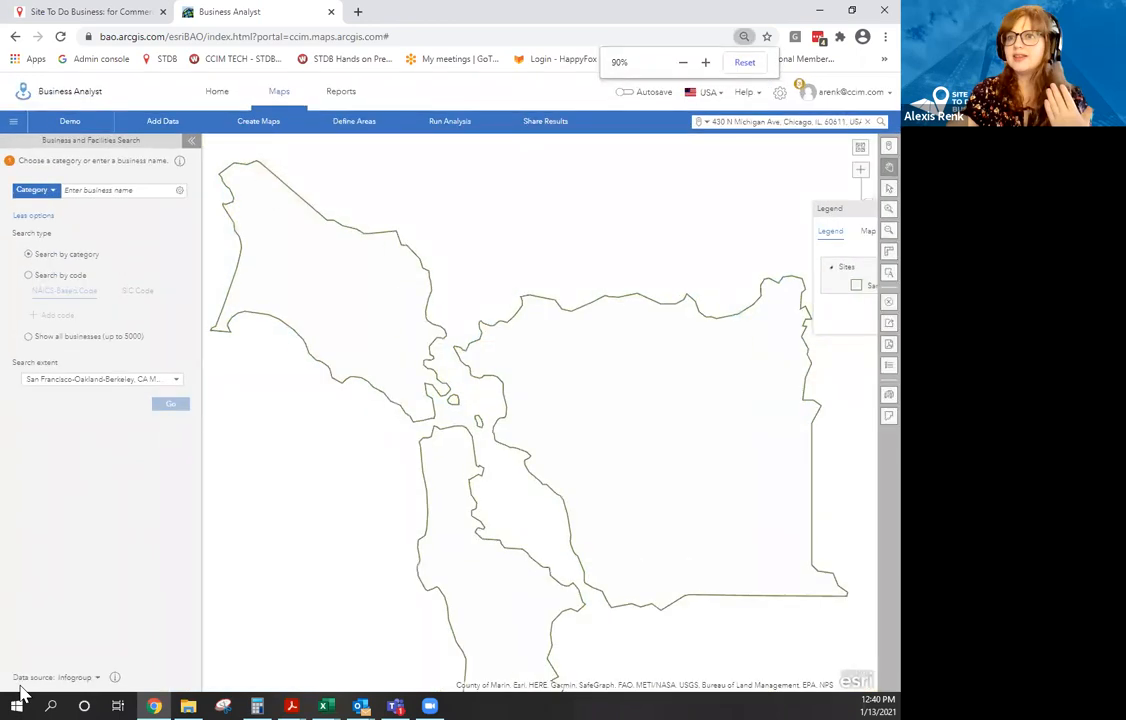
pyautogui.hotkey('ctrl', '+')
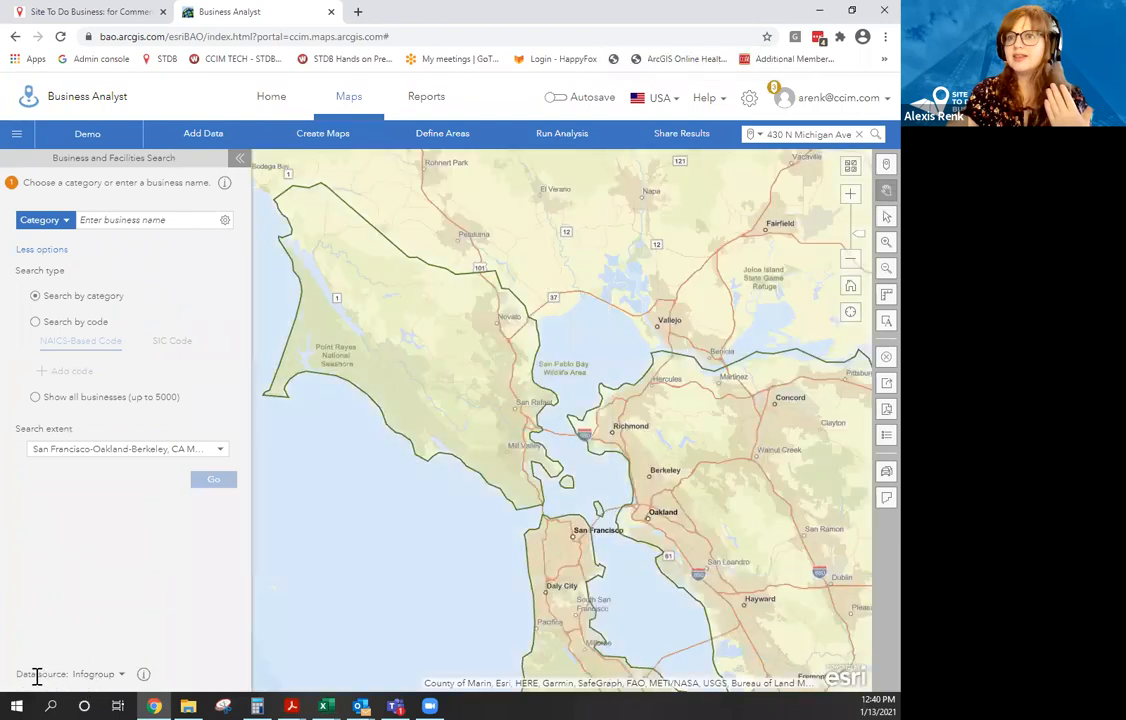
pyautogui.click(121, 675)
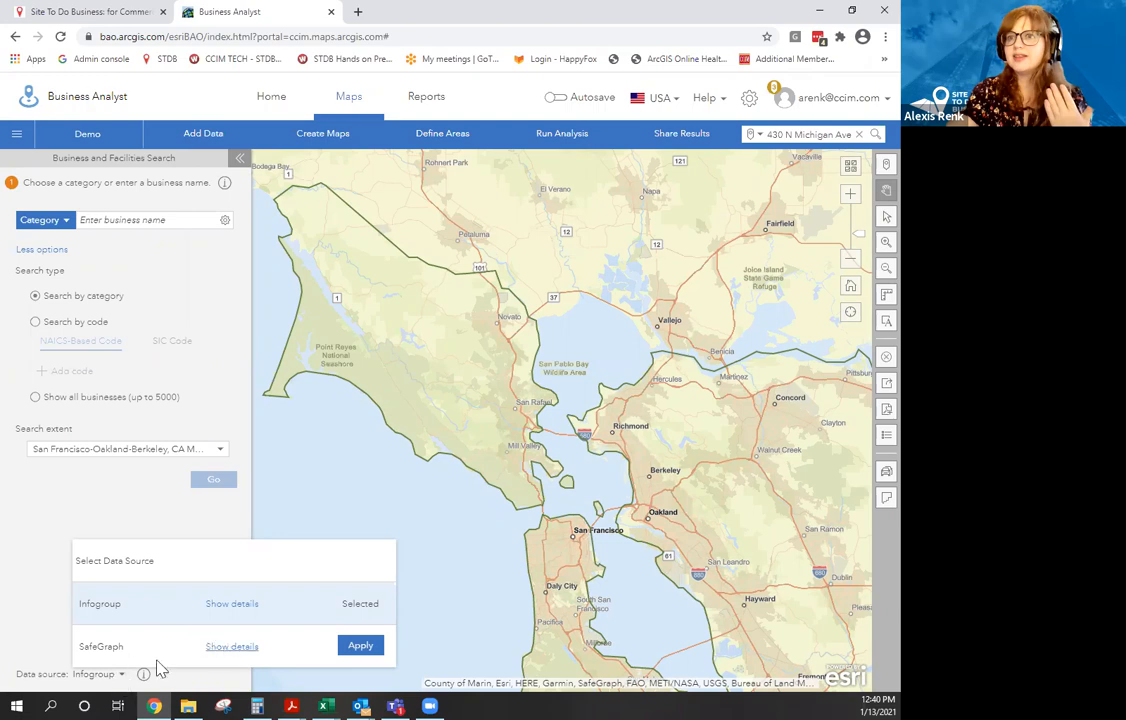
pyautogui.click(220, 648)
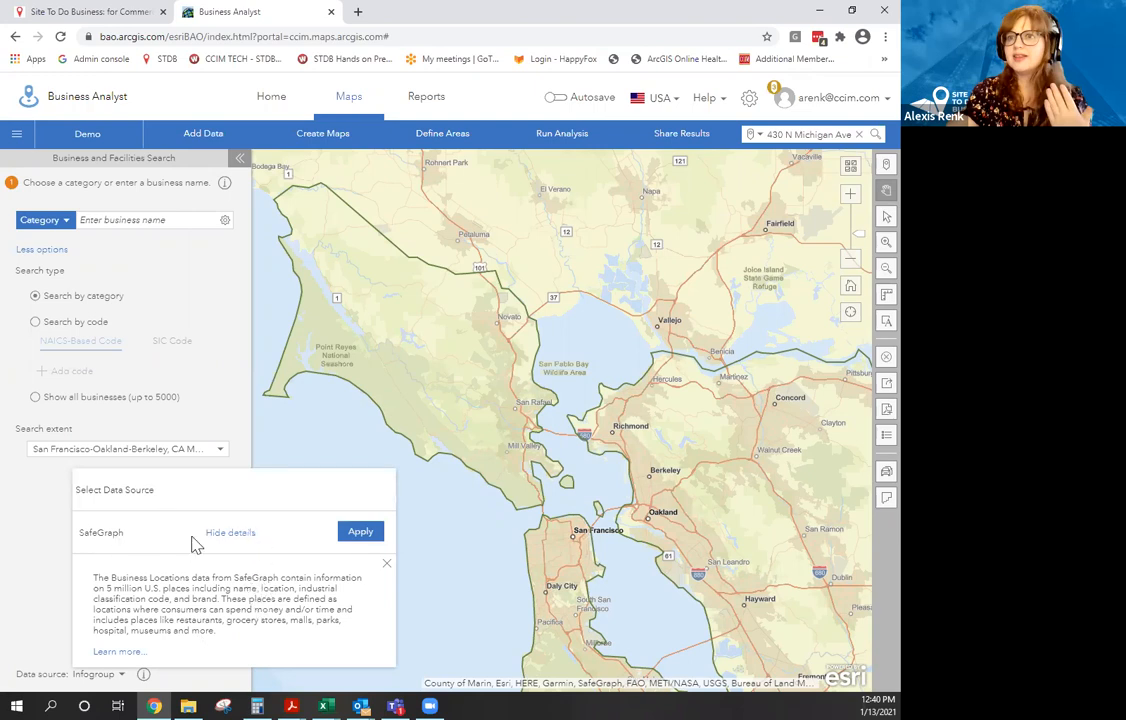
pyautogui.click(230, 534)
pyautogui.click(223, 650)
pyautogui.click(230, 536)
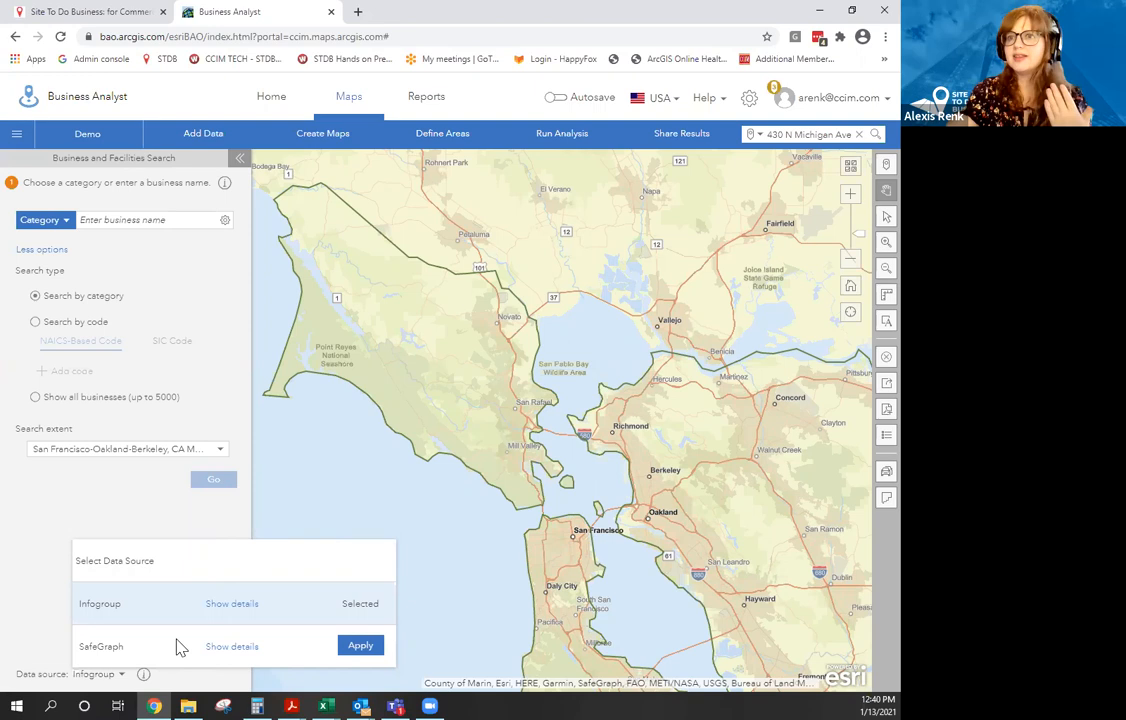
pyautogui.click(359, 648)
# Search for 'car dealer' businesses, returning 531 dealers in the metro area.
pyautogui.click(94, 219)
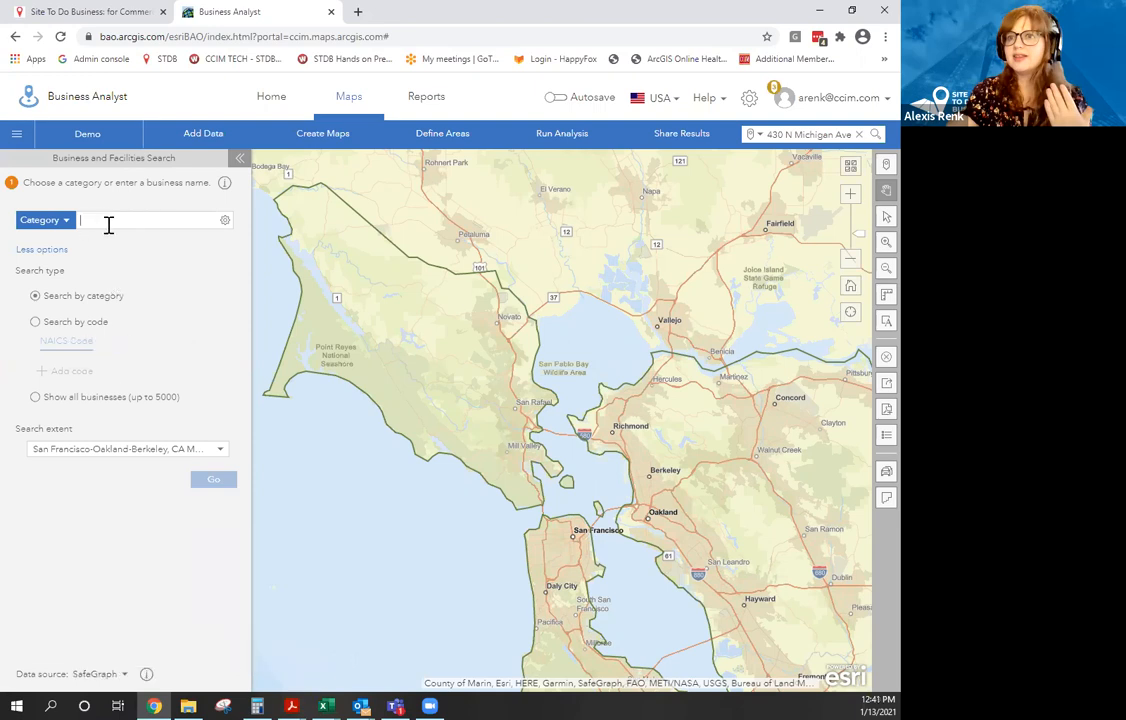
pyautogui.write('car dealer')
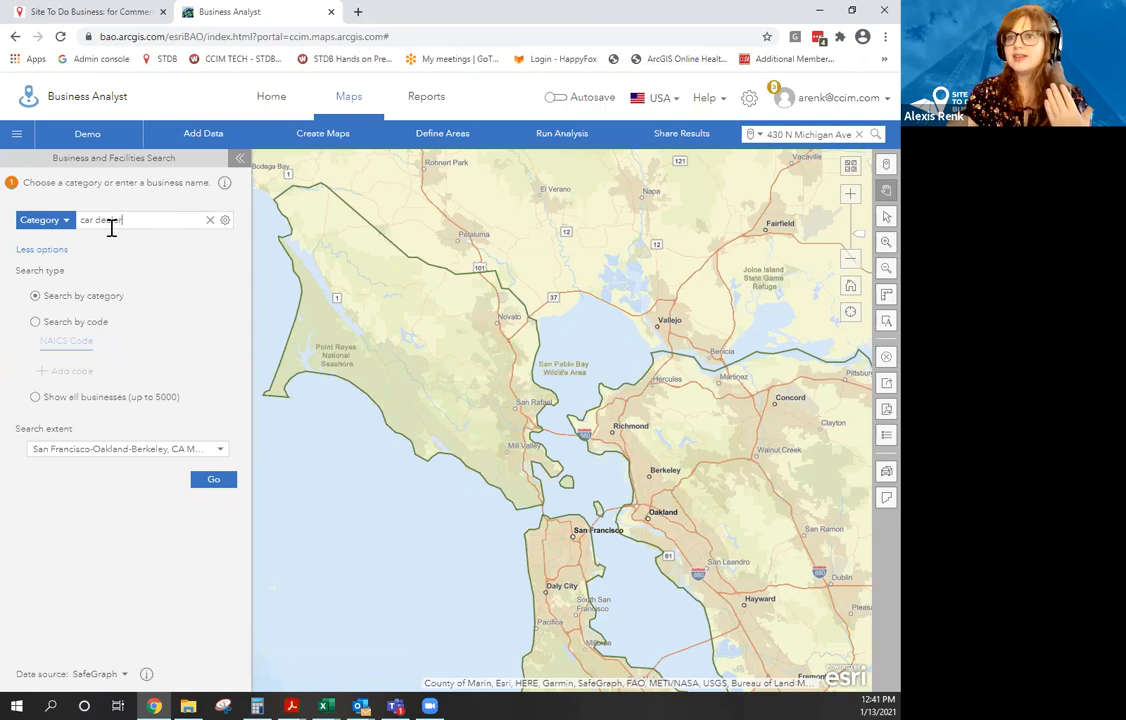
pyautogui.click(214, 482)
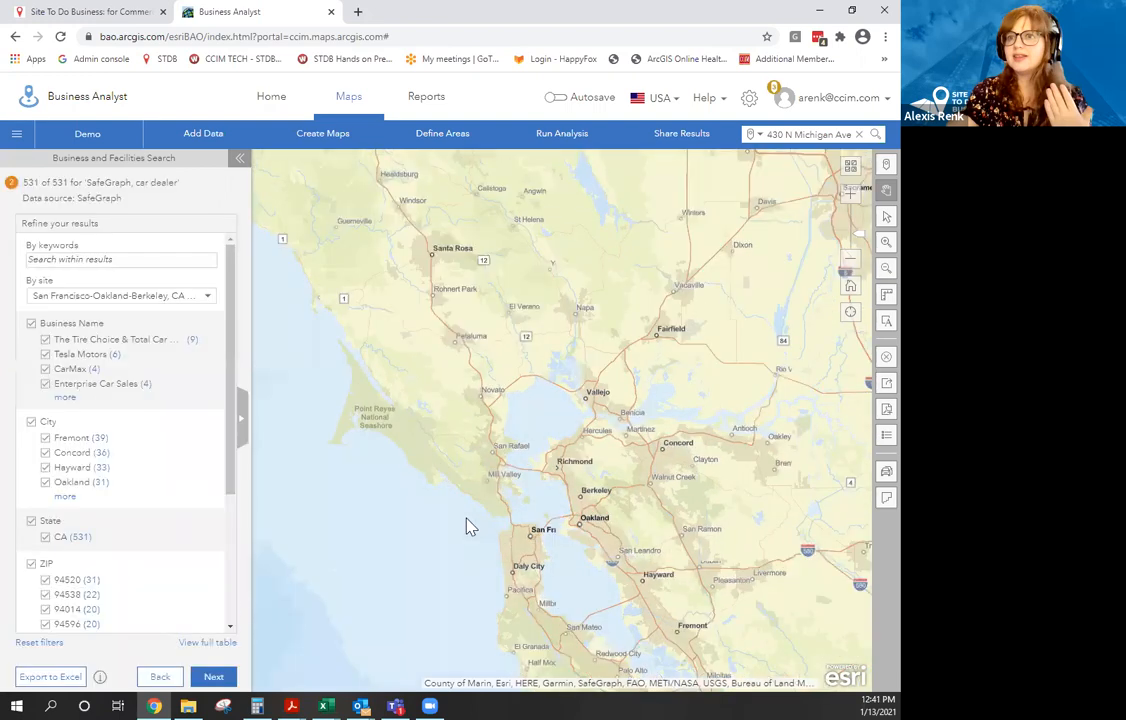
# View the car dealer results as a full table, scrolling through address, city, ZIP and brand columns.
pyautogui.click(208, 643)
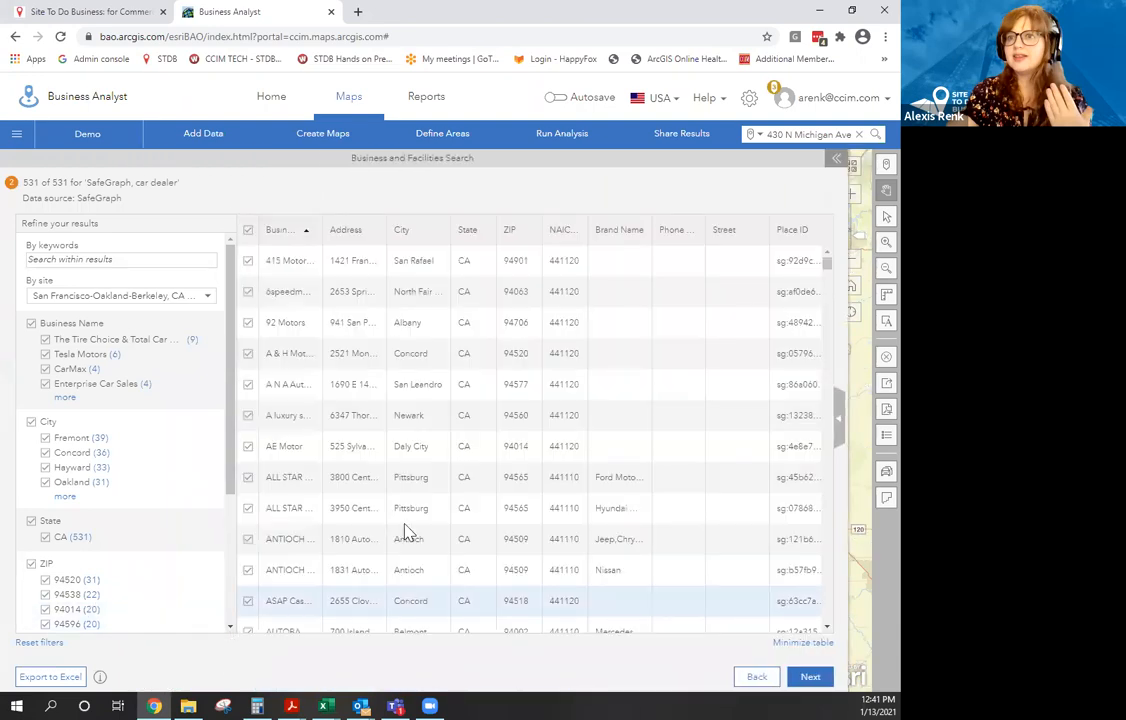
pyautogui.click(840, 415)
pyautogui.click(241, 420)
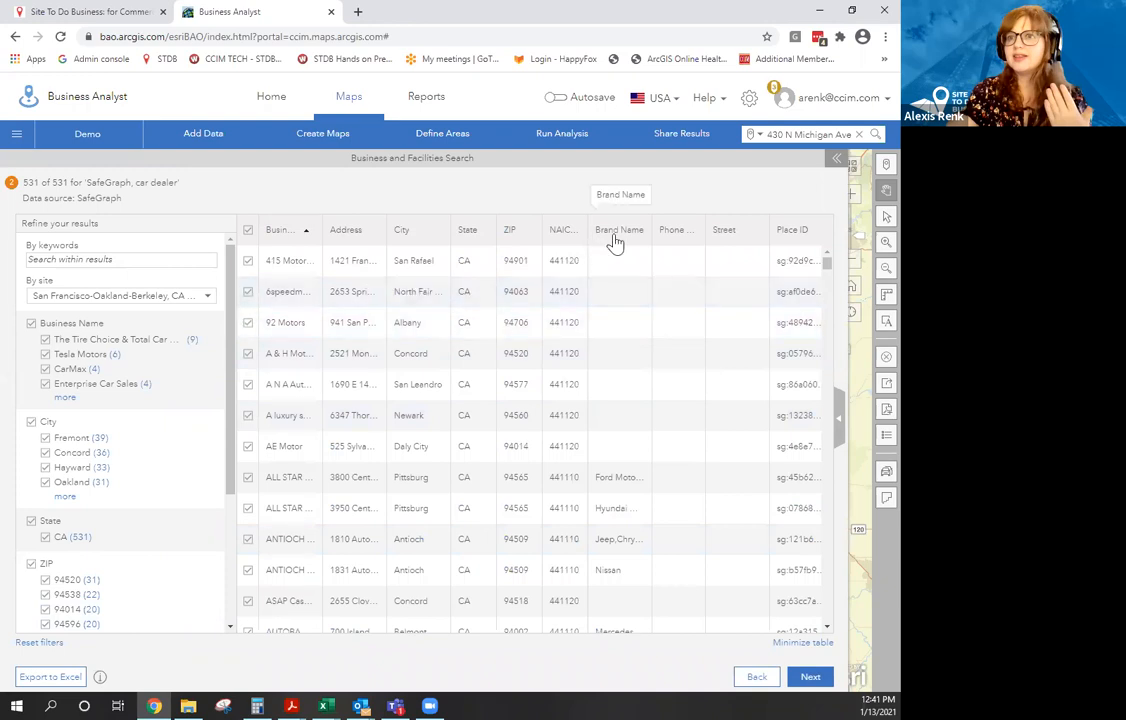
pyautogui.scroll(-3, 614, 300)
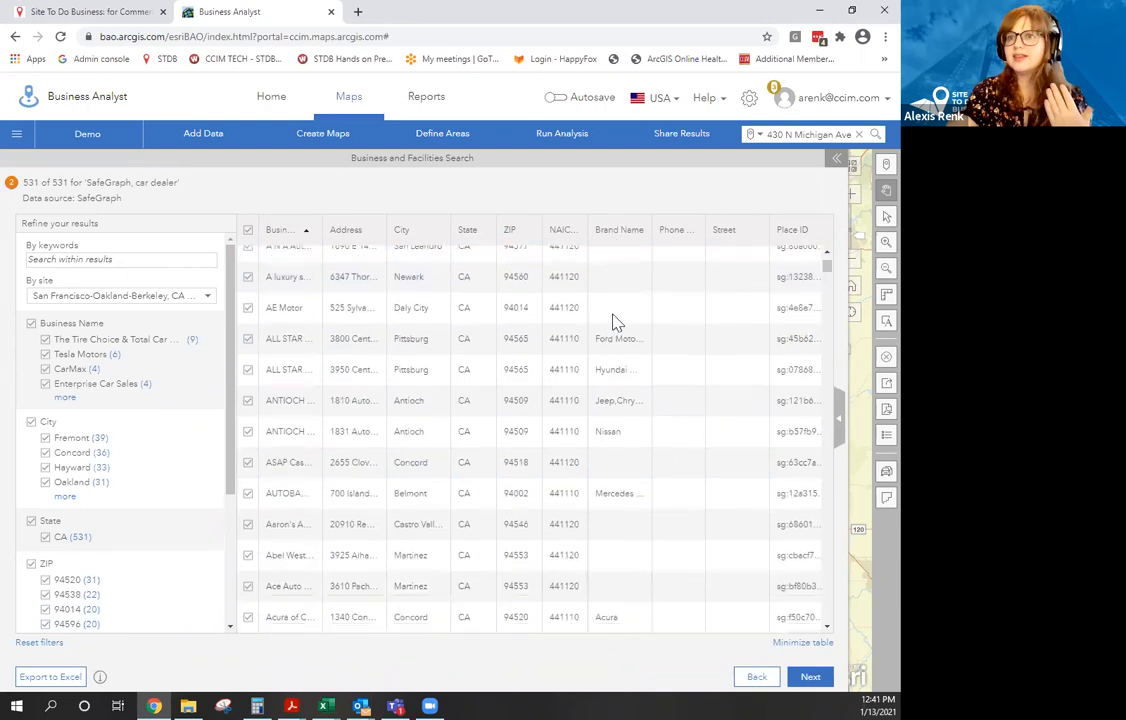
pyautogui.scroll(-6, 614, 366)
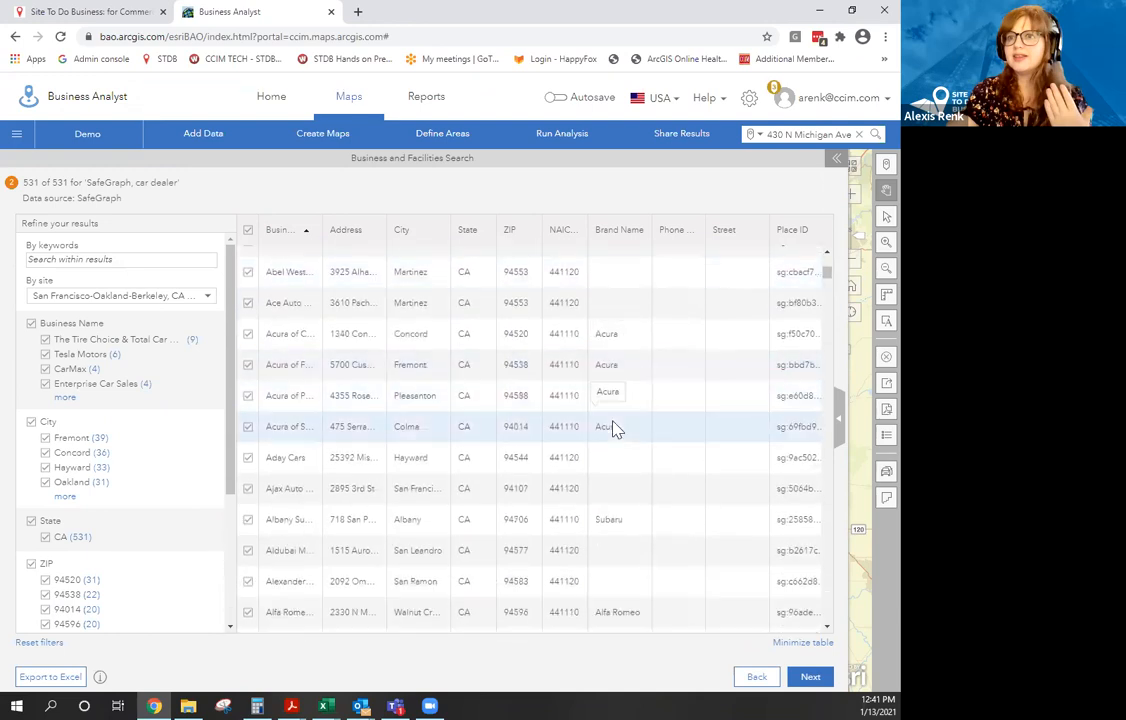
pyautogui.scroll(-2, 617, 421)
pyautogui.scroll(-1, 617, 421)
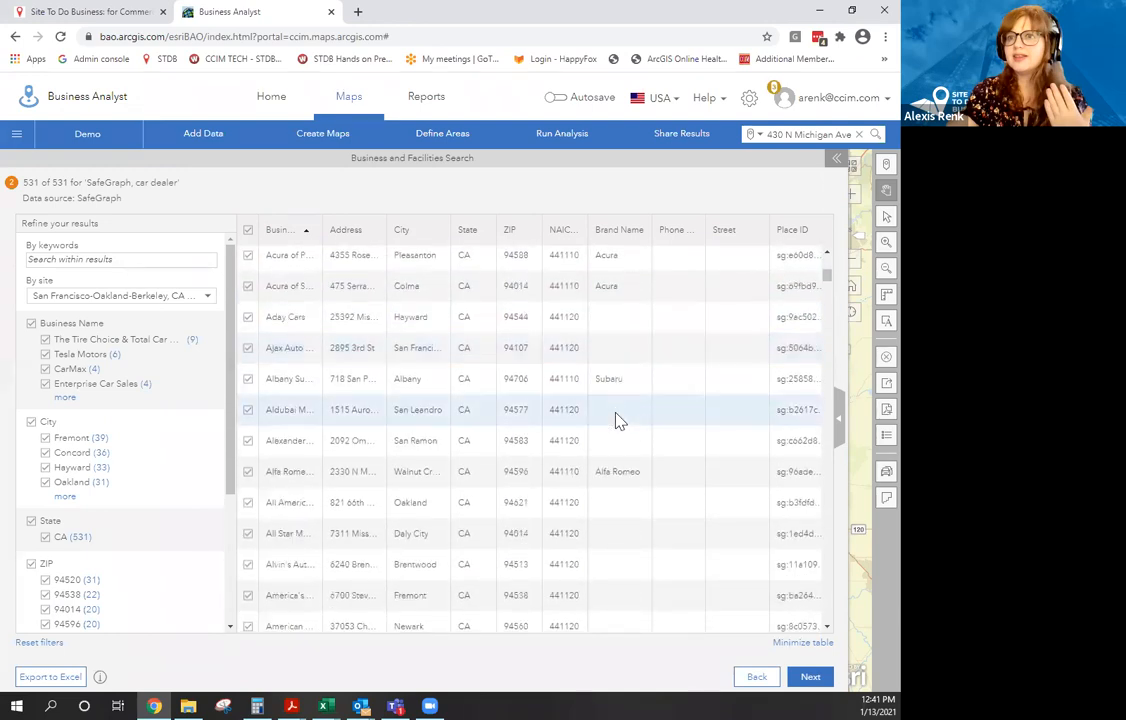
pyautogui.scroll(2, 614, 405)
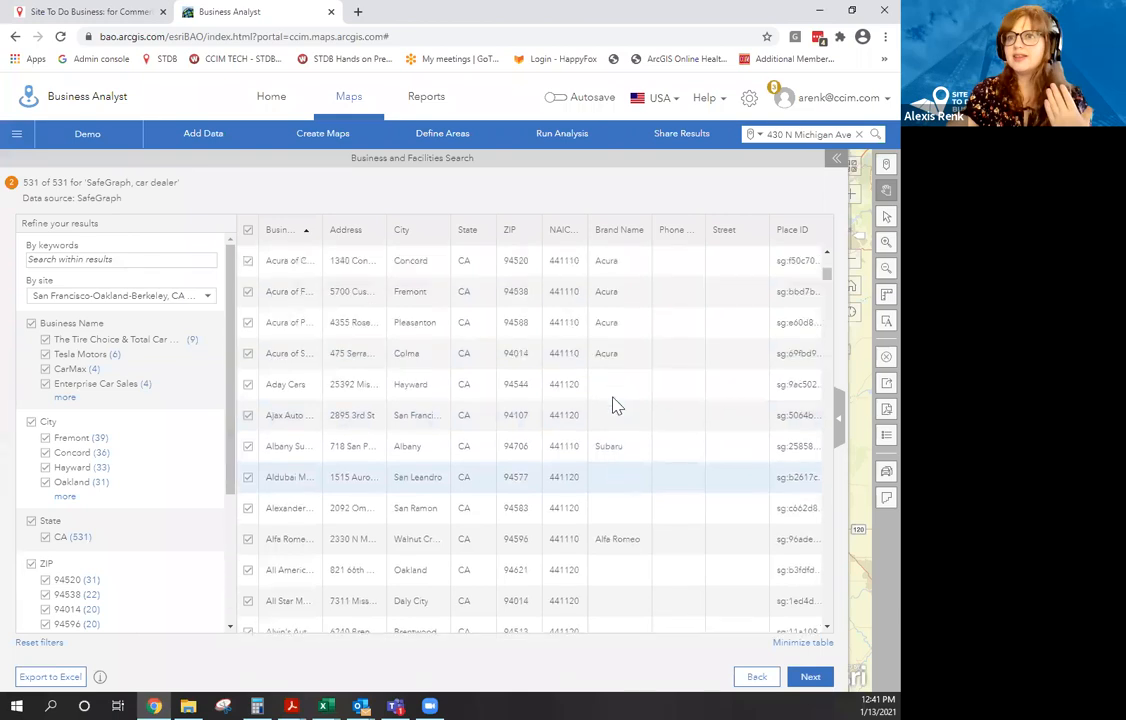
pyautogui.scroll(2, 614, 400)
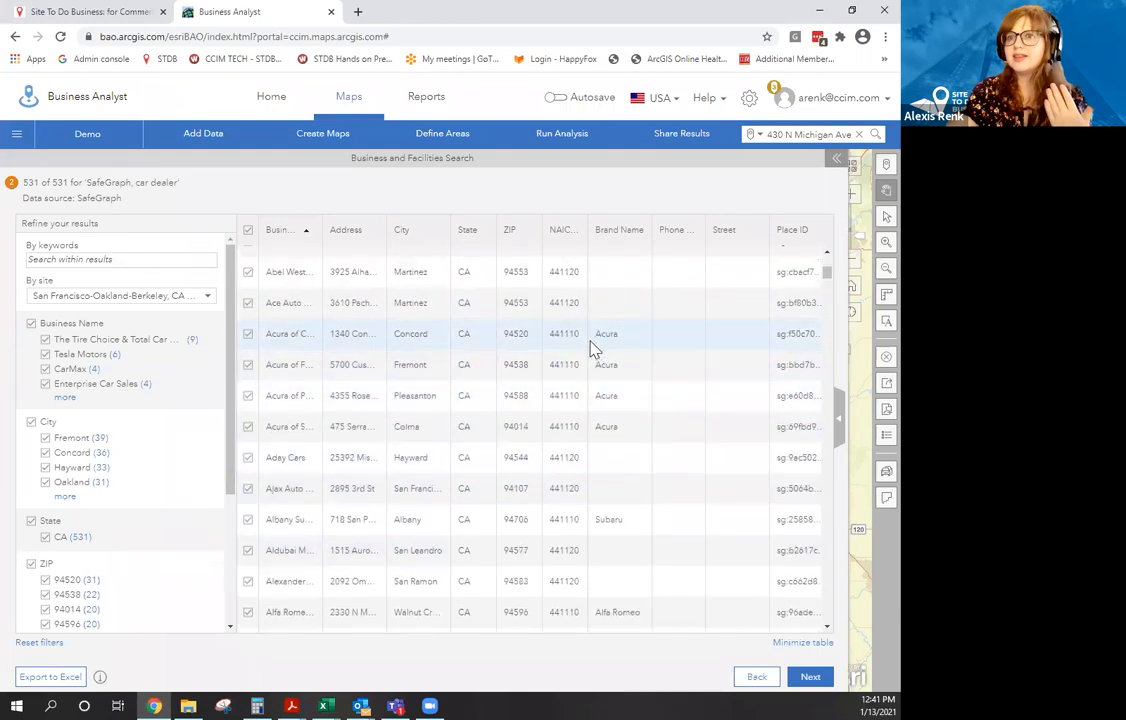
pyautogui.scroll(-5, 592, 380)
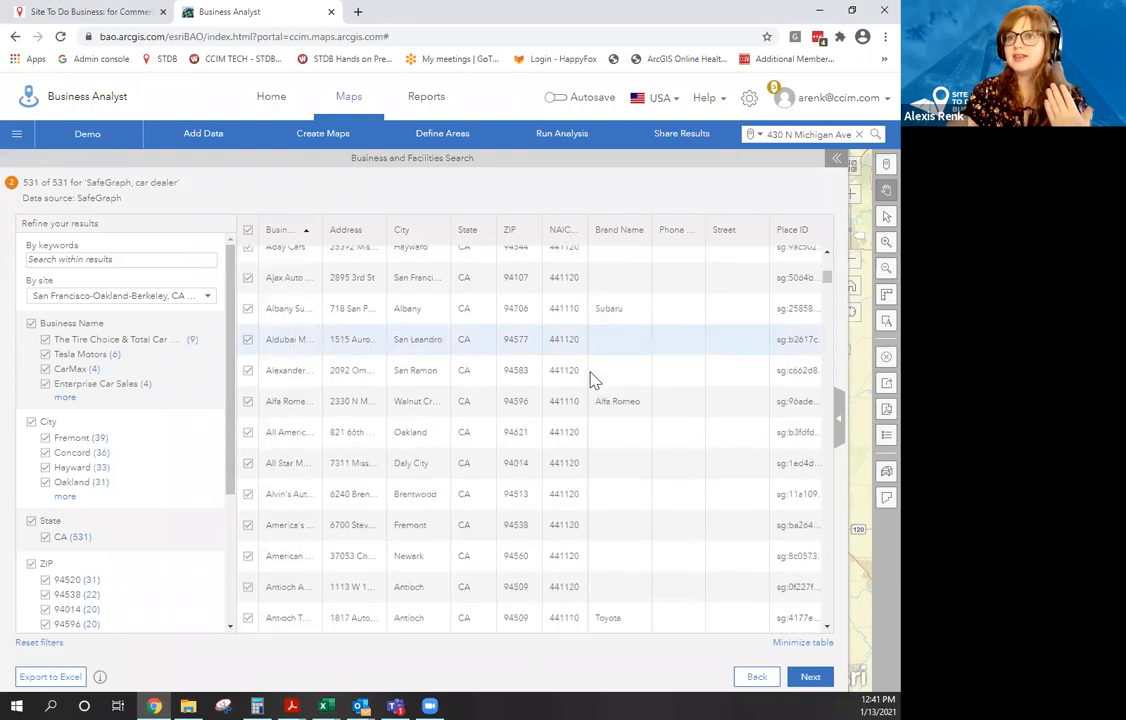
pyautogui.scroll(-8, 590, 380)
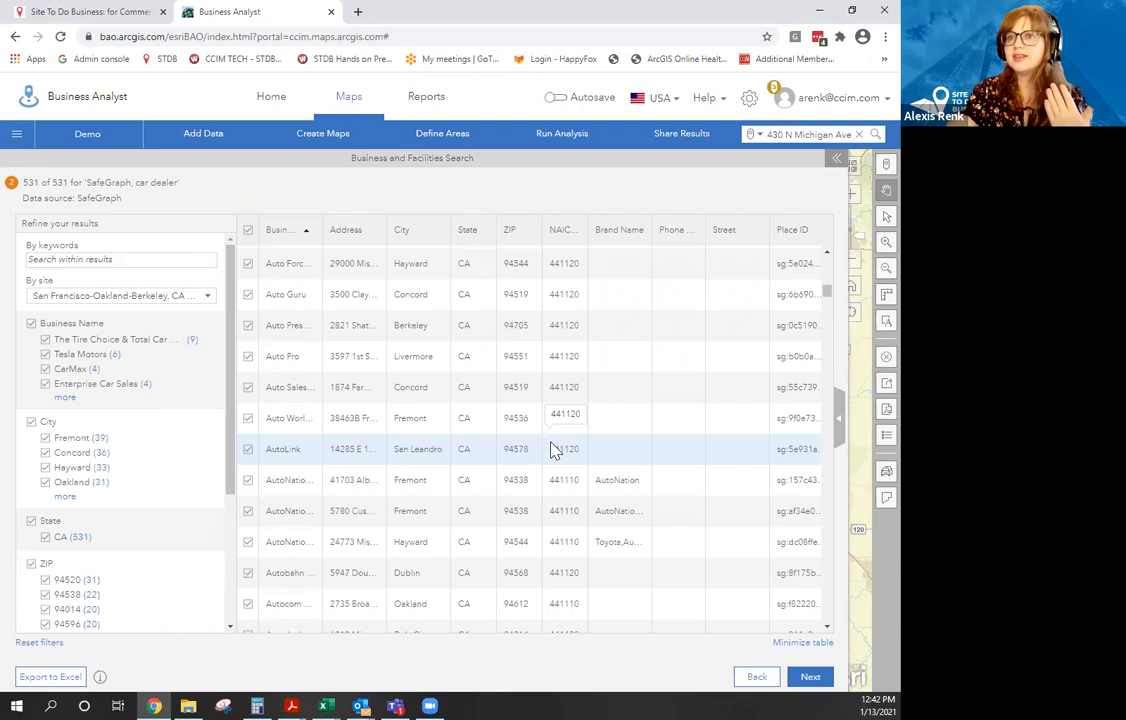
pyautogui.scroll(-5, 603, 370)
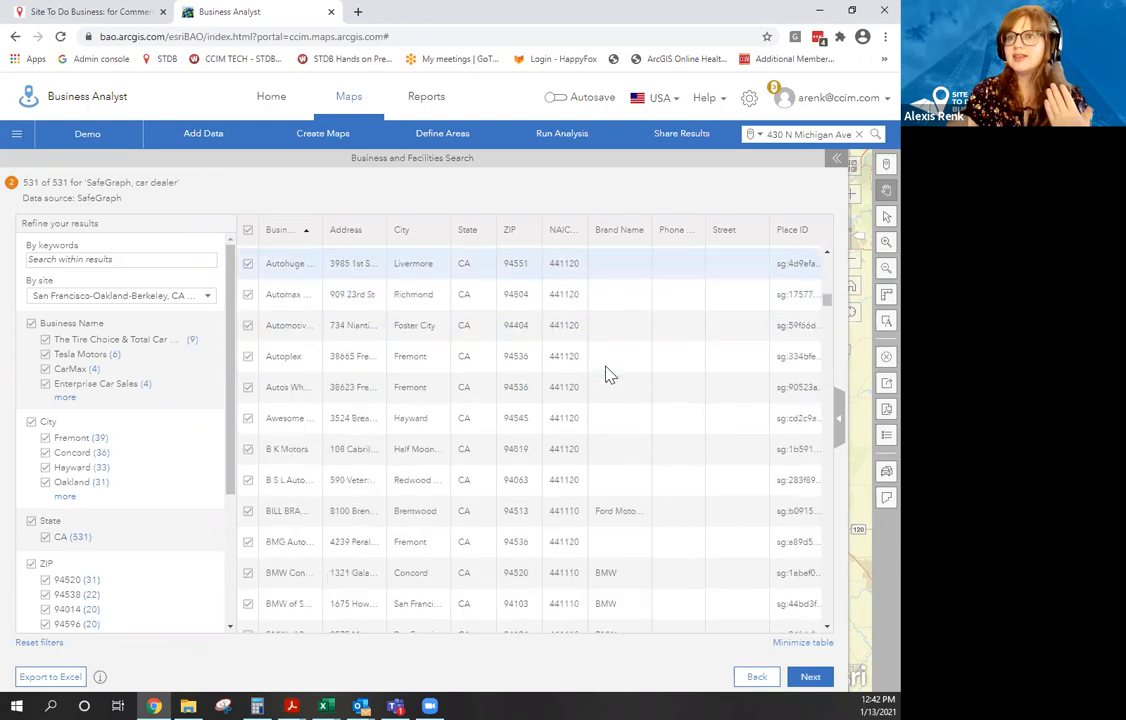
pyautogui.scroll(-4, 608, 385)
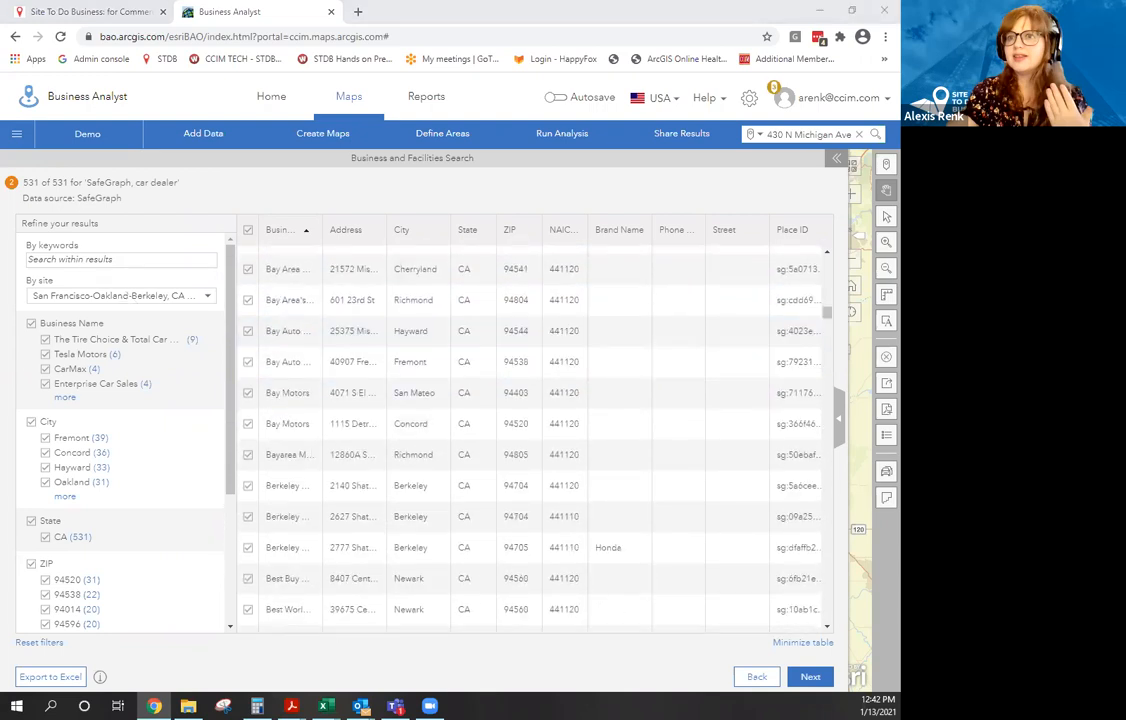
pyautogui.scroll(-2, 660, 560)
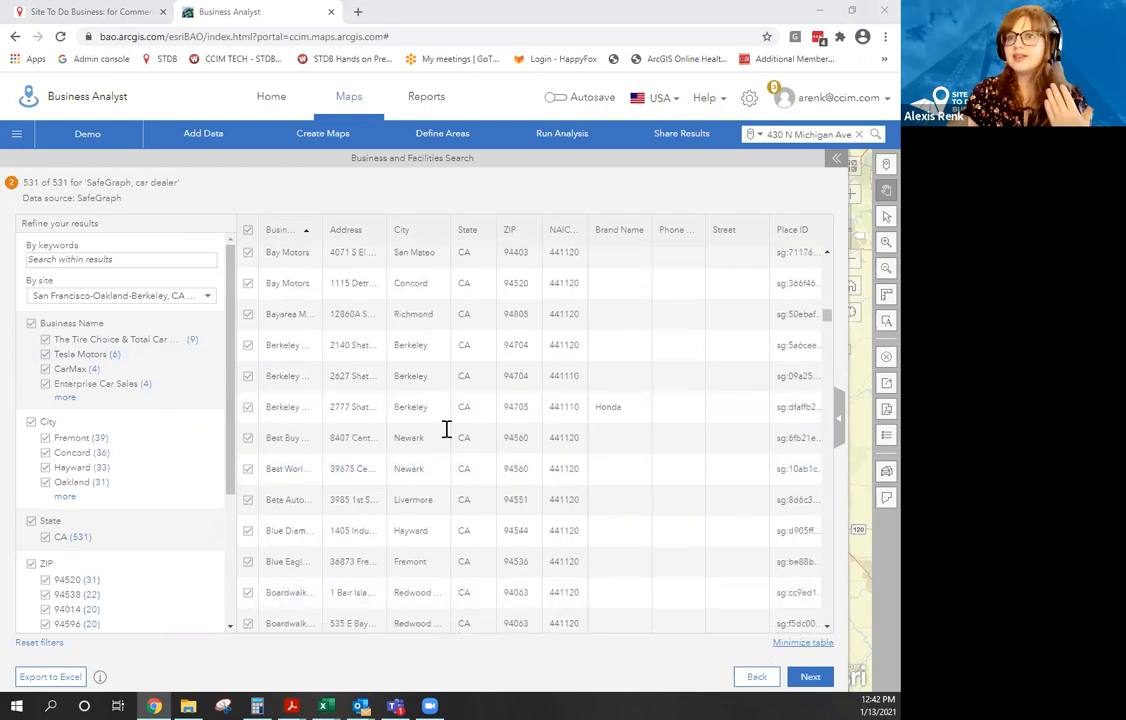
pyautogui.click(822, 682)
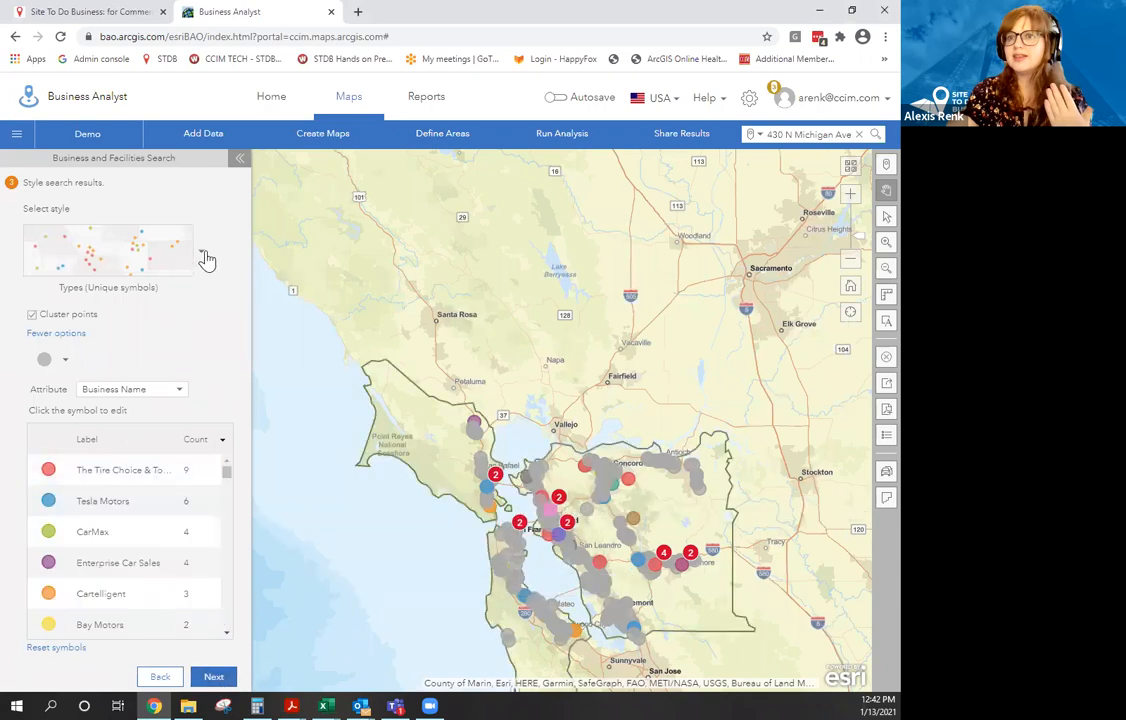
# Show car dealers as individual orange Location (Single symbol) points with clustering turned off.
pyautogui.click(175, 232)
pyautogui.click(147, 334)
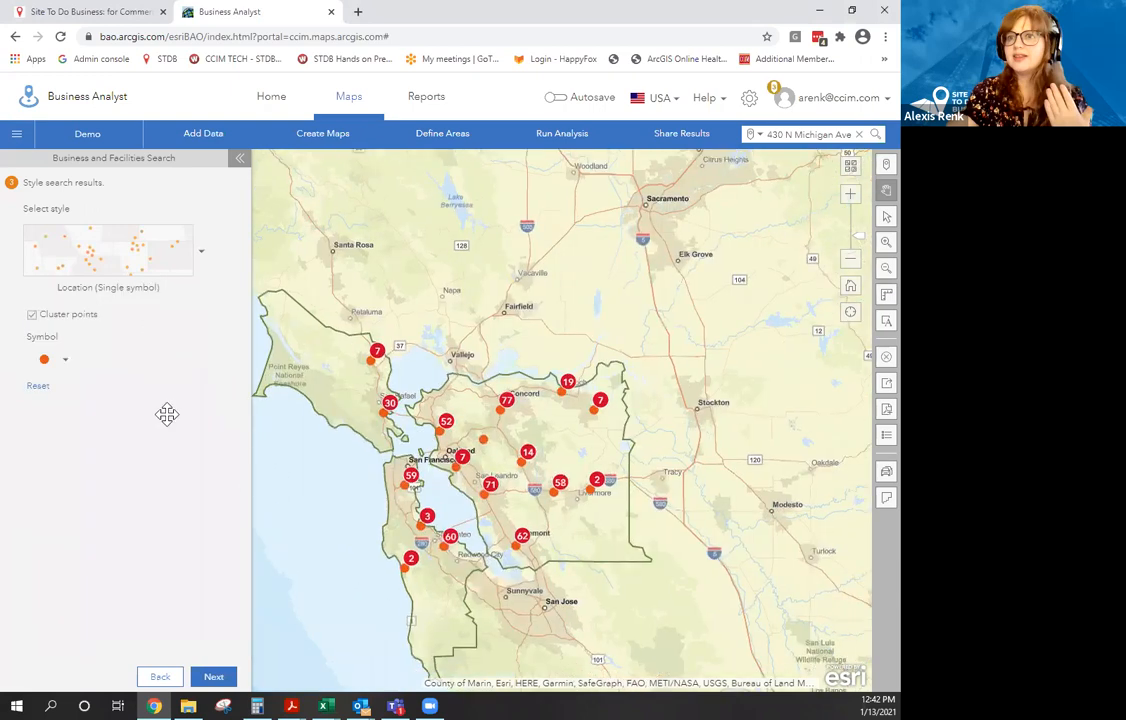
pyautogui.click(31, 316)
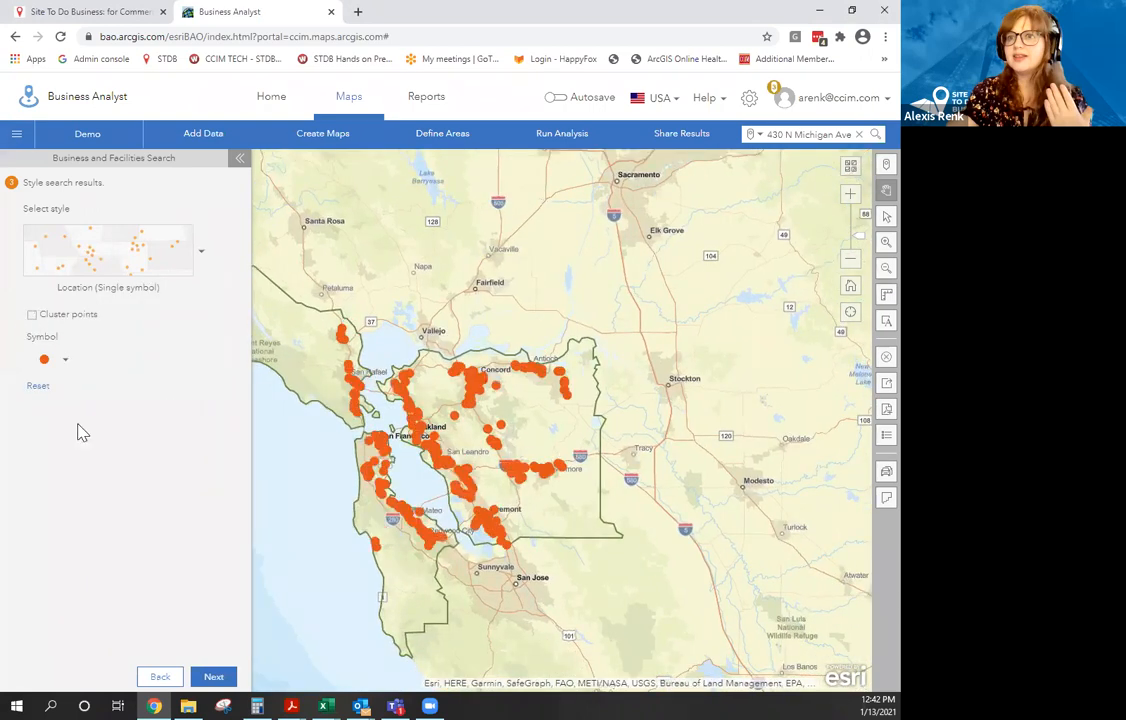
pyautogui.click(216, 676)
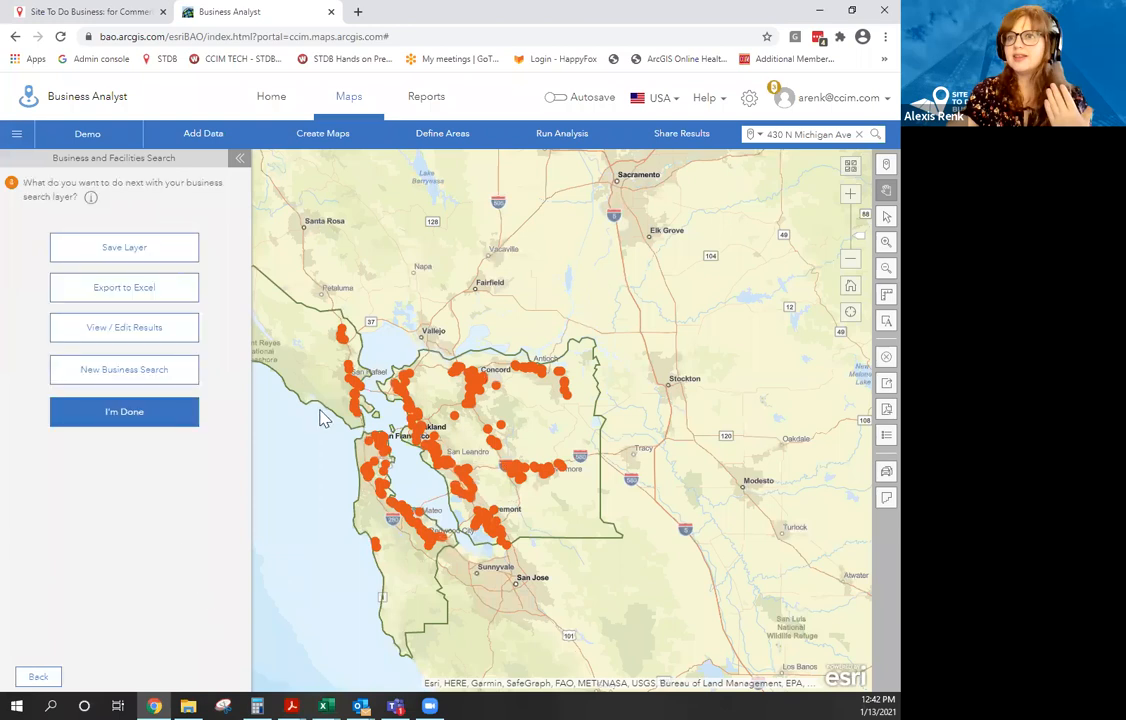
# Save the dealer results as layer 'car dealer SF' and return to the Site To Do Business tab.
pyautogui.click(112, 256)
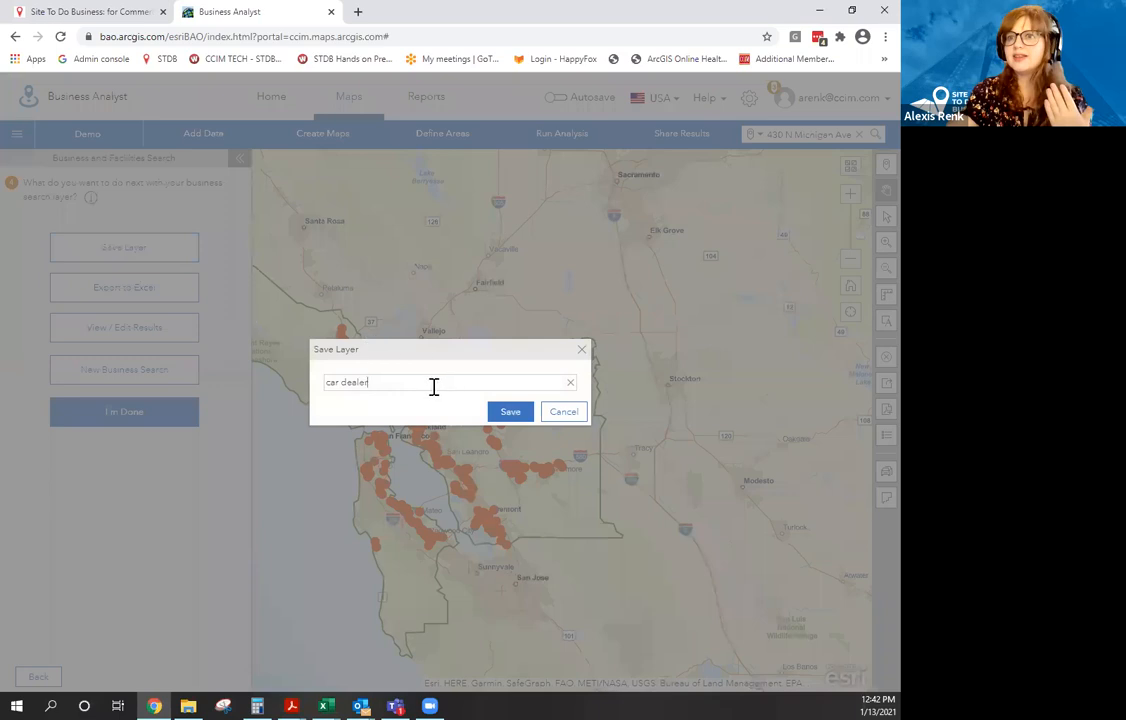
pyautogui.write('SF')
pyautogui.click(507, 412)
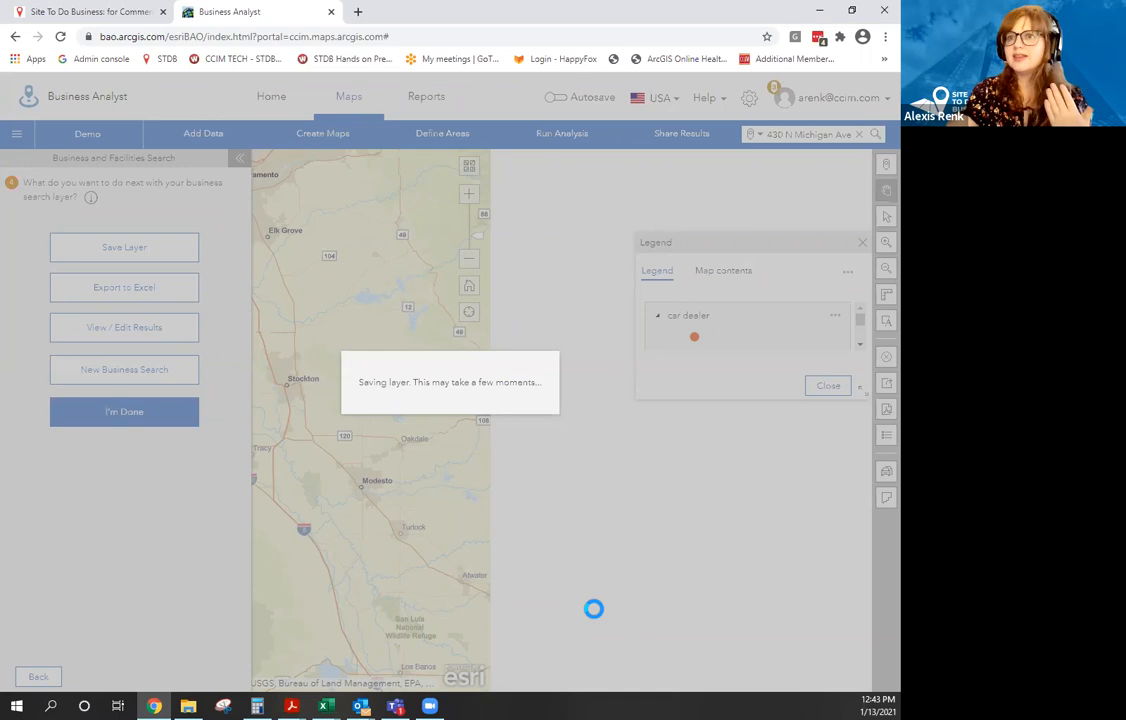
pyautogui.click(88, 11)
pyautogui.moveTo(279, 233)
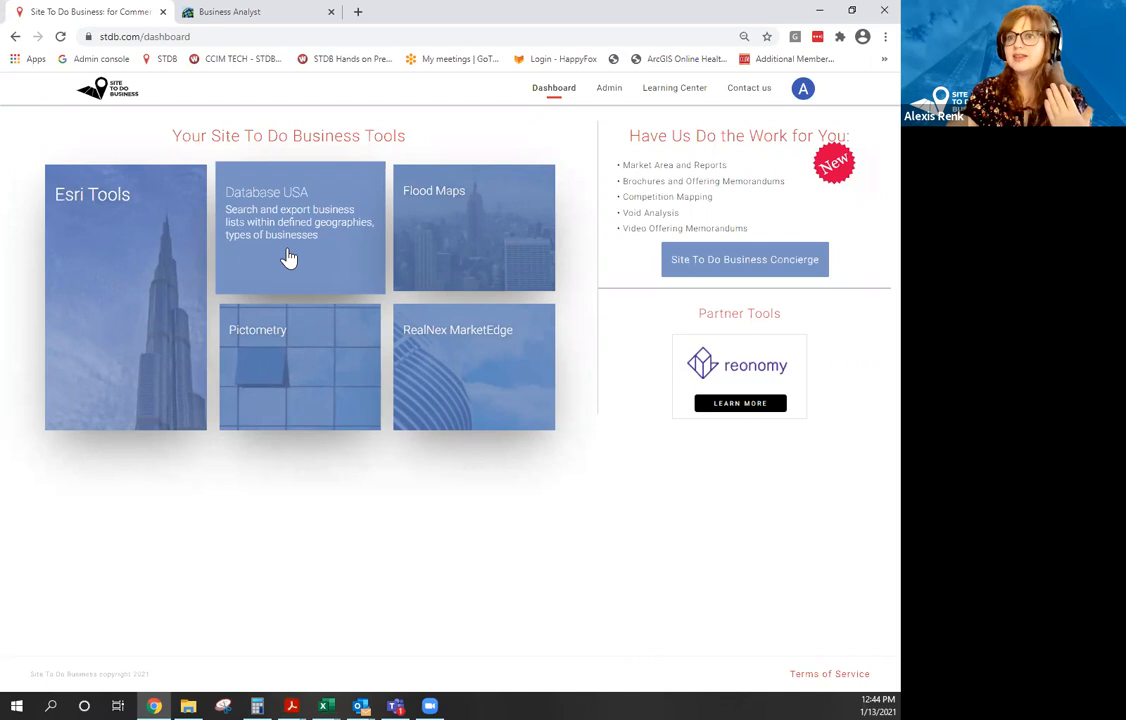
# Launch Database USA and log in as a subscriber to reach the DataVu search page.
pyautogui.click(288, 258)
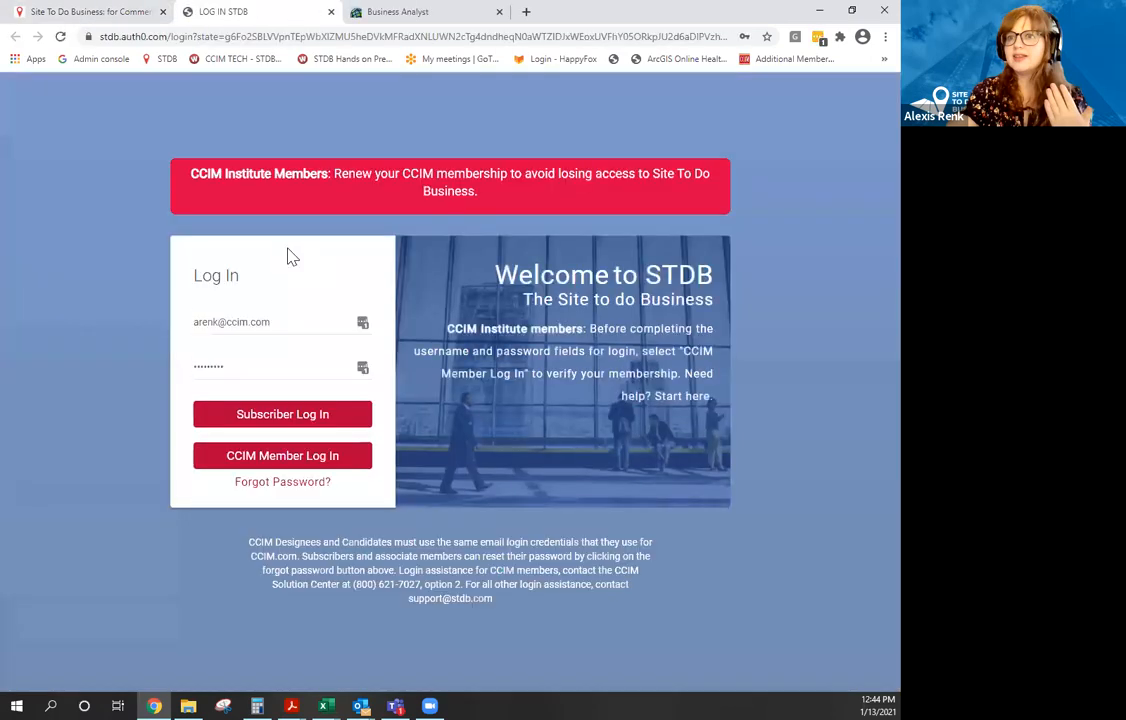
pyautogui.click(281, 422)
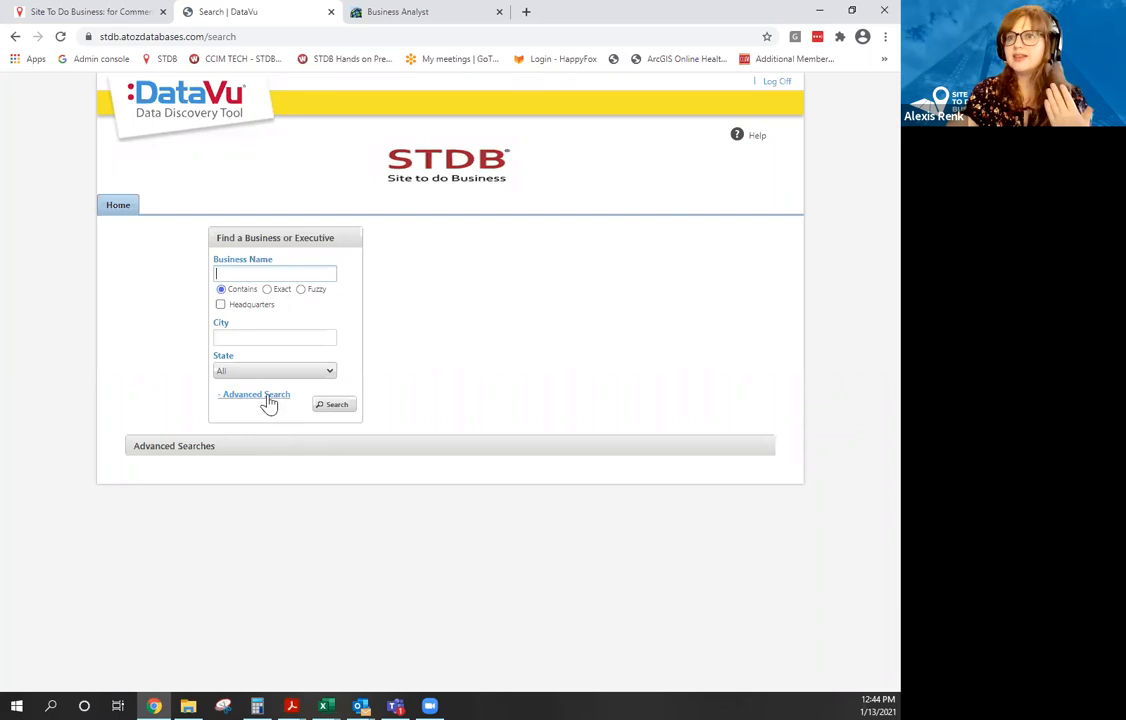
# Open DataVu's Advanced Search form and look through its Search By filter categories.
pyautogui.click(266, 397)
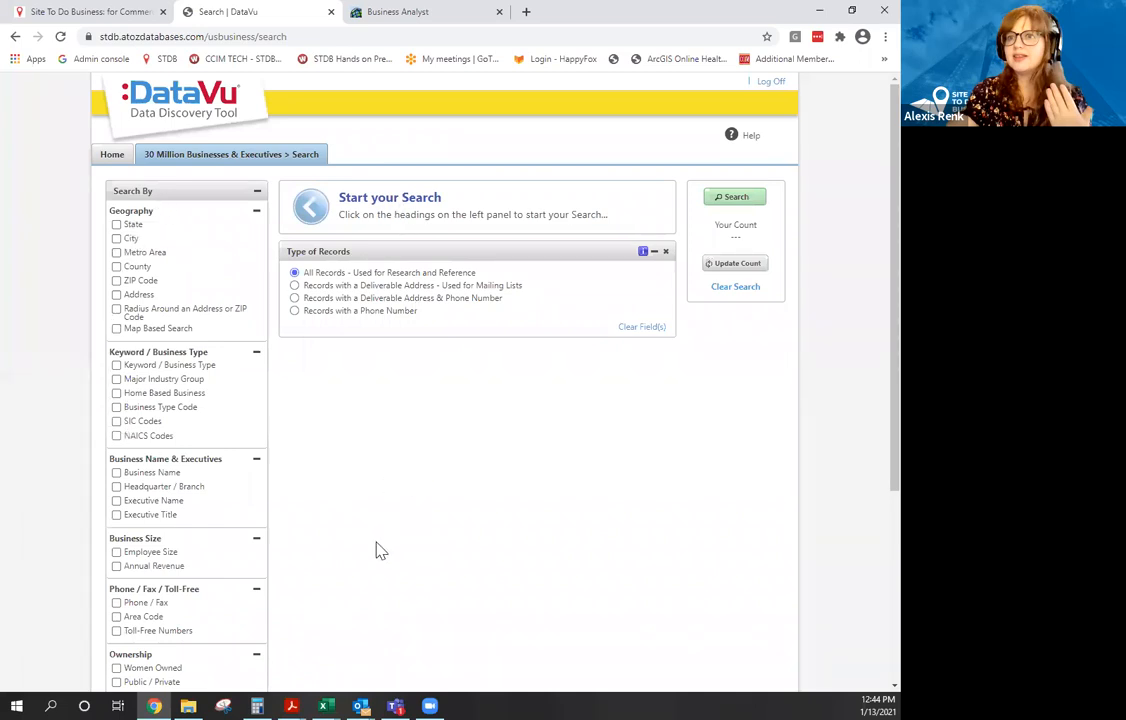
pyautogui.scroll(-1, 377, 550)
pyautogui.scroll(3, 372, 545)
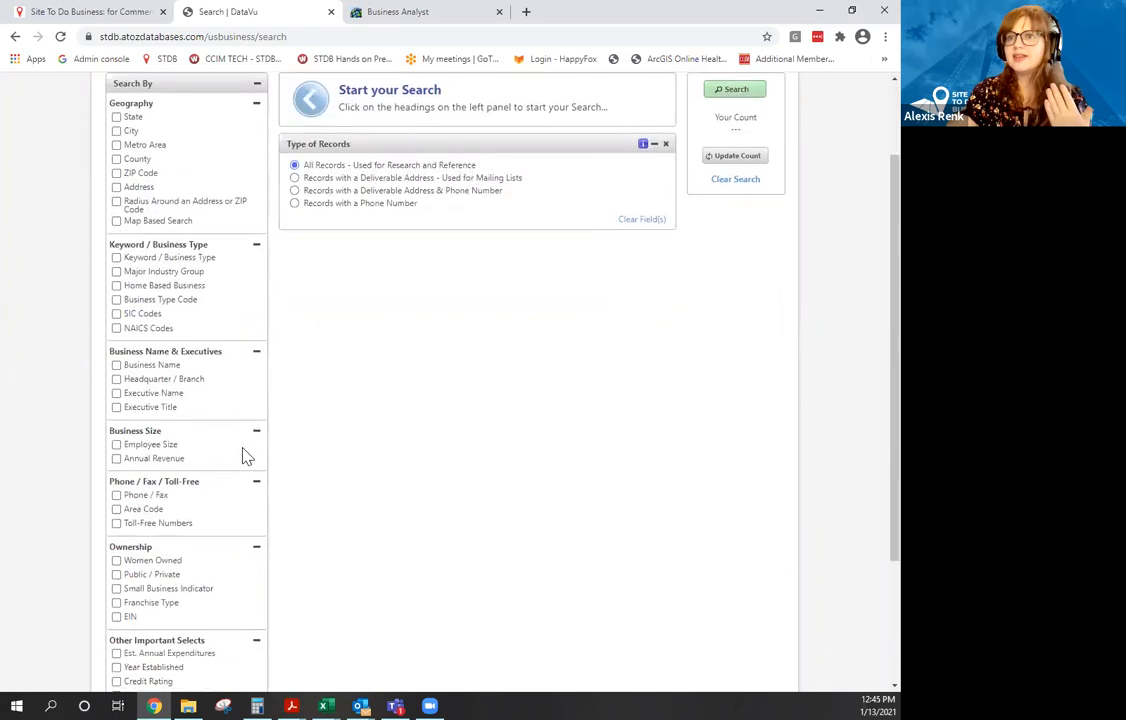
pyautogui.scroll(-3, 218, 405)
pyautogui.scroll(-1, 219, 429)
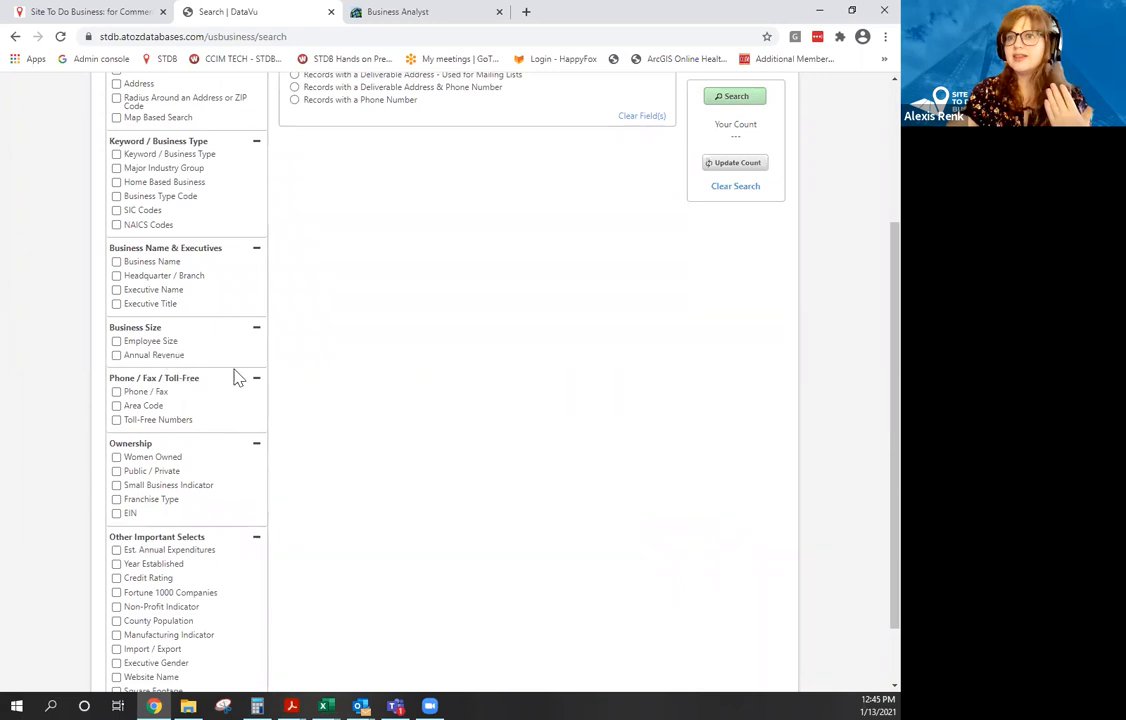
pyautogui.scroll(2, 234, 373)
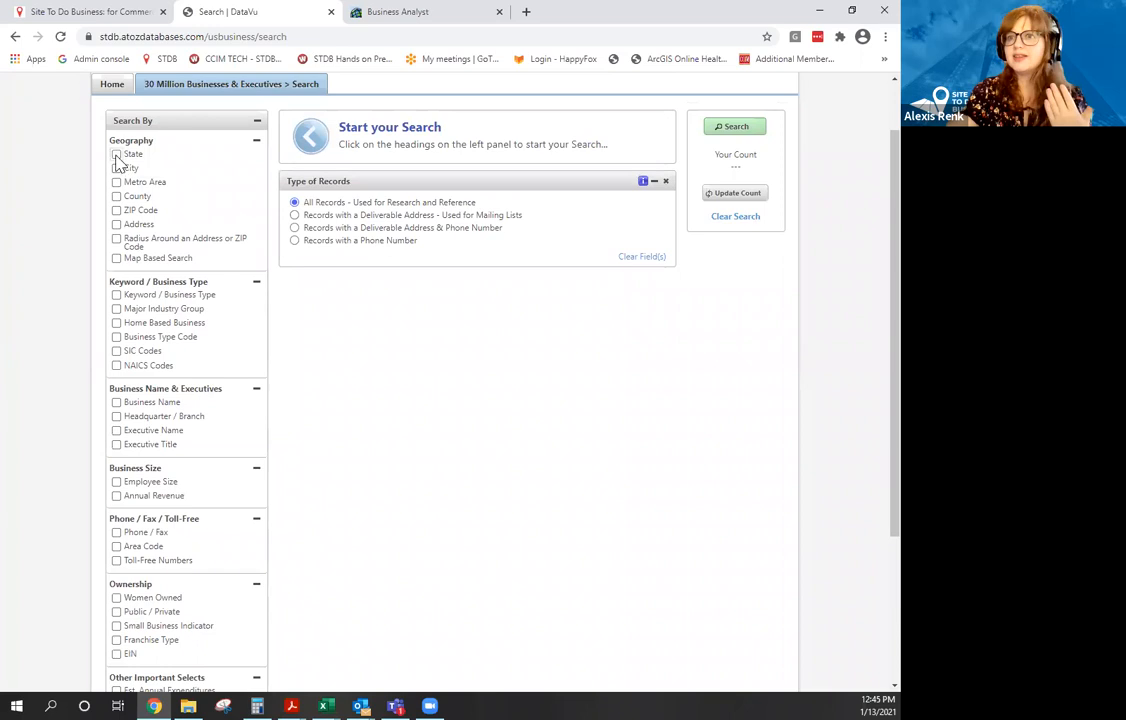
# Filter businesses by city to San Francisco, CA, California, and update the record count.
pyautogui.click(116, 155)
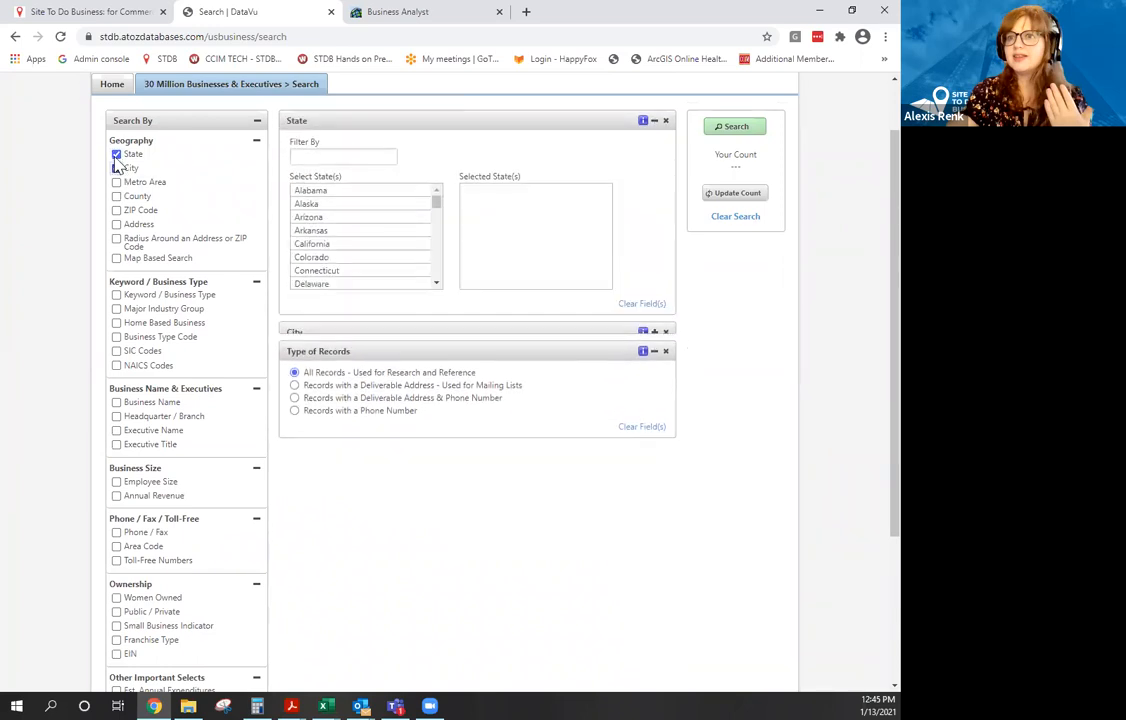
pyautogui.click(116, 168)
pyautogui.click(328, 147)
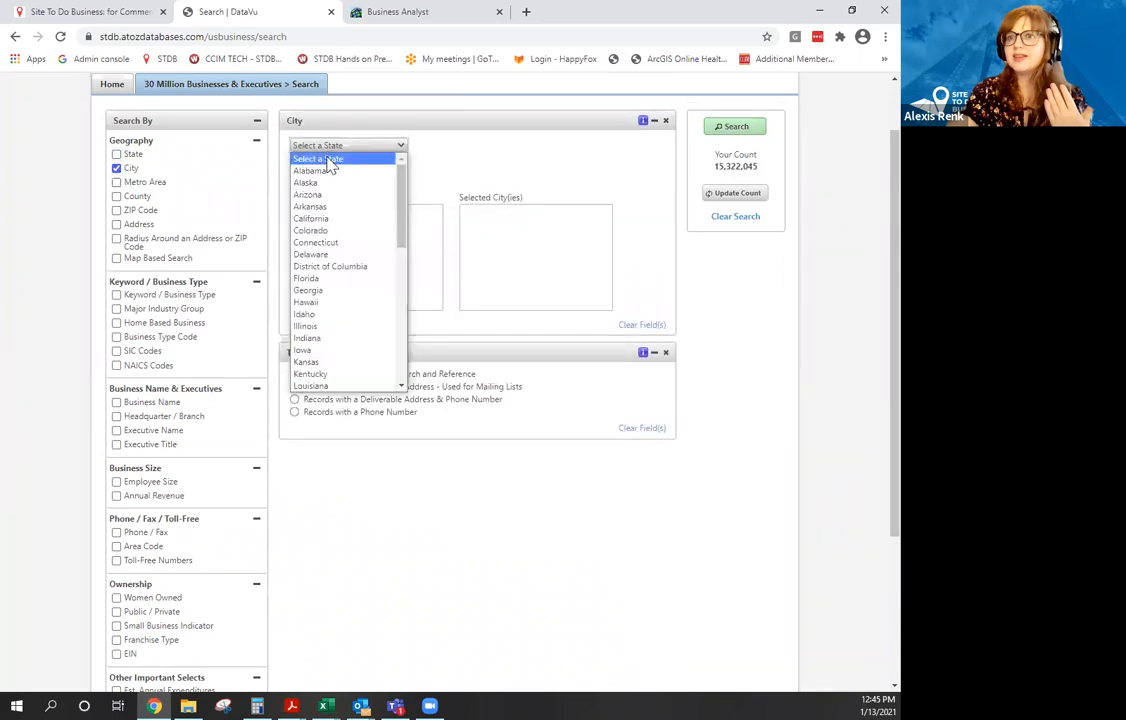
pyautogui.click(330, 218)
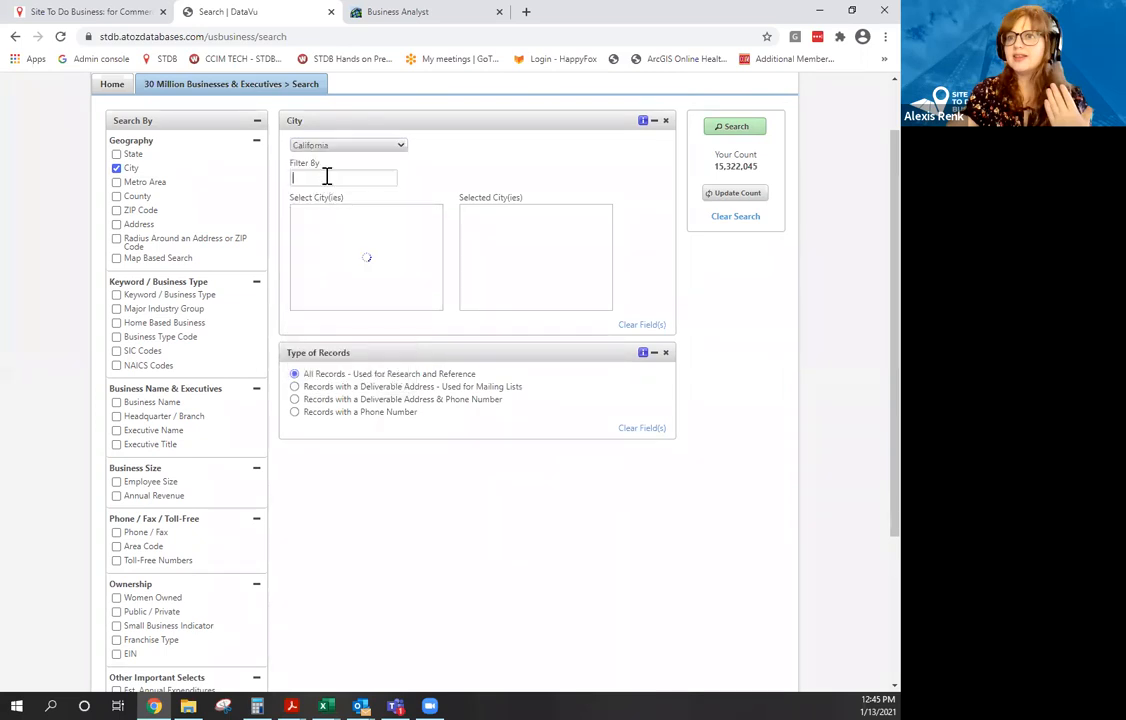
pyautogui.write('san f')
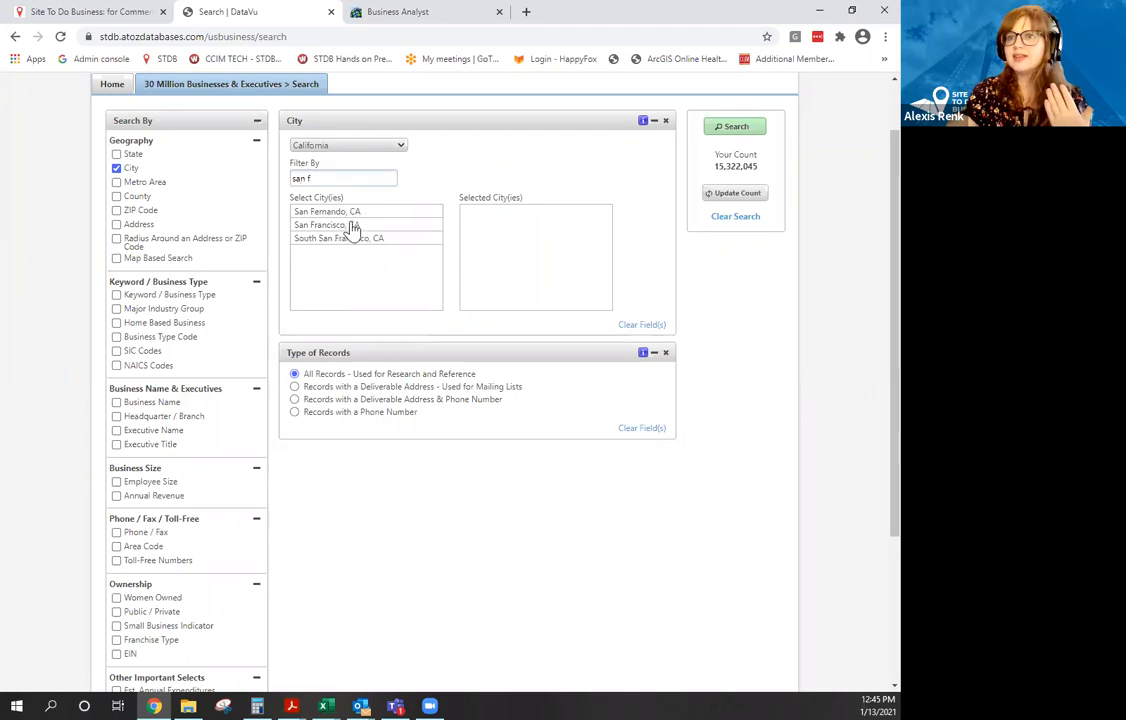
pyautogui.moveTo(352, 228); pyautogui.dragTo(513, 218)
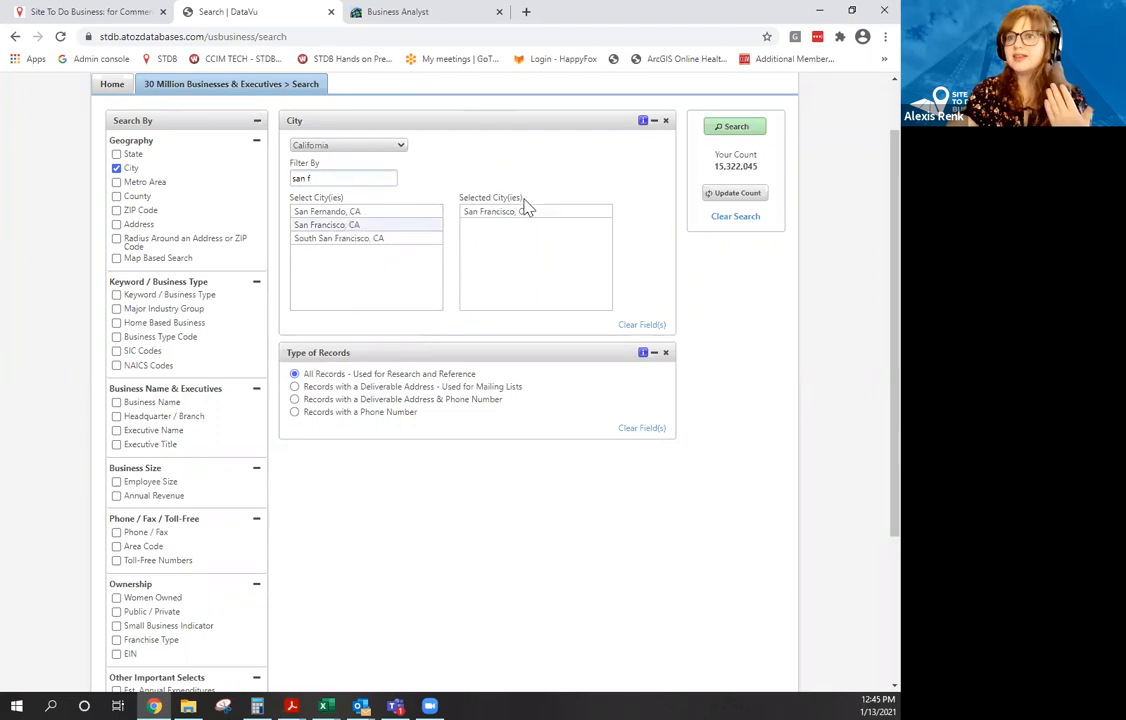
pyautogui.click(729, 197)
# Add keyword 5812012 - Coffee Shops, update the count to 424, and run the search.
pyautogui.click(116, 295)
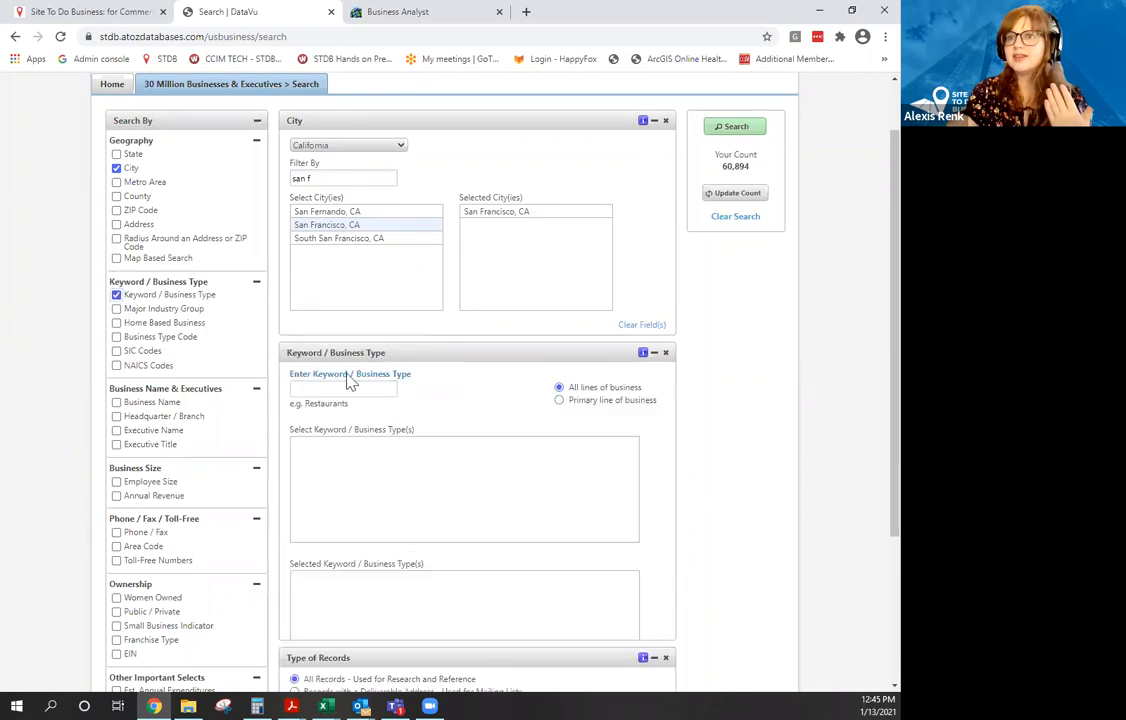
pyautogui.click(366, 389)
pyautogui.write('Coffee sho')
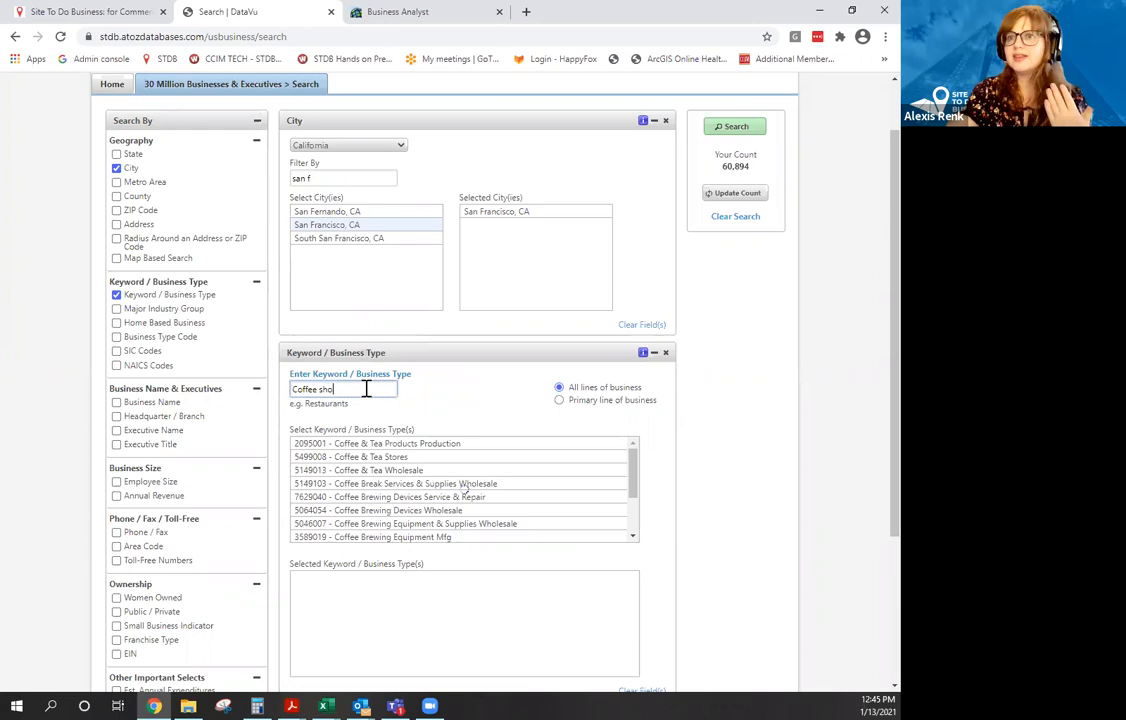
pyautogui.doubleClick(370, 446)
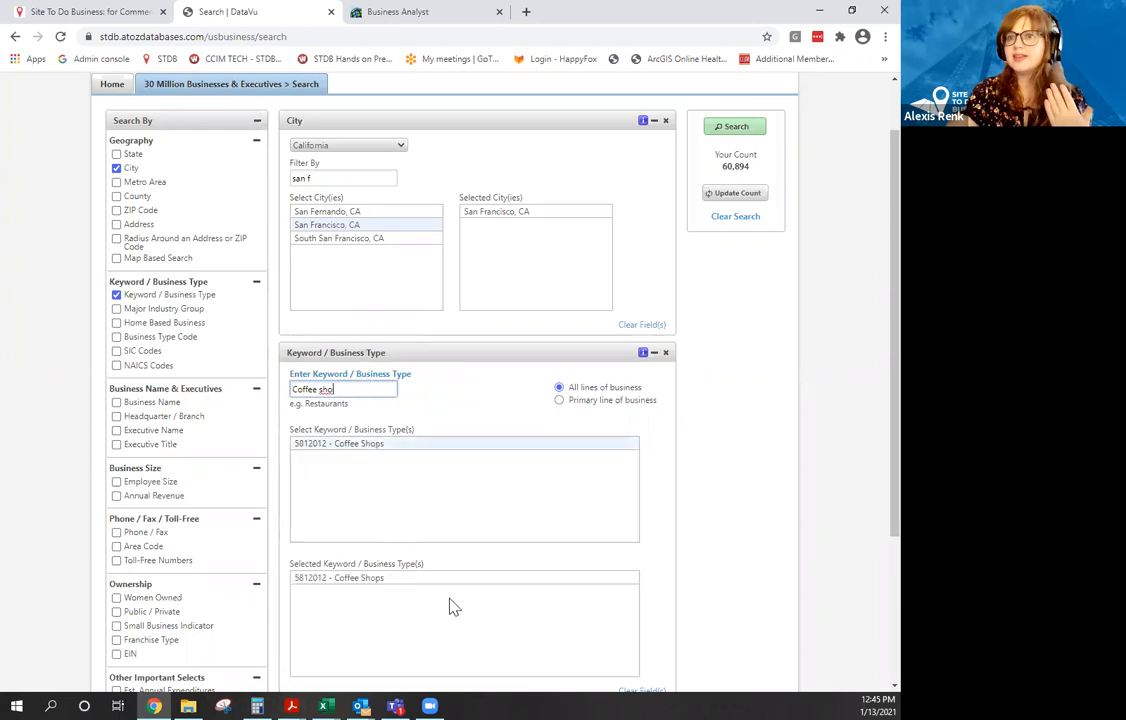
pyautogui.click(737, 193)
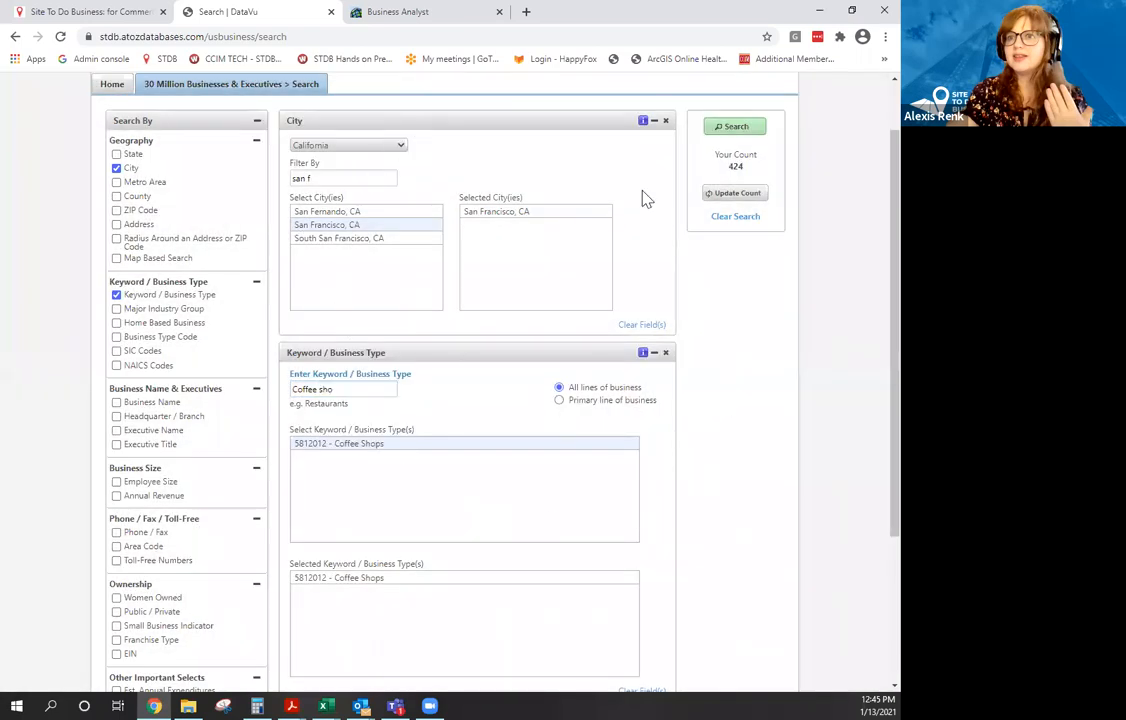
pyautogui.click(745, 135)
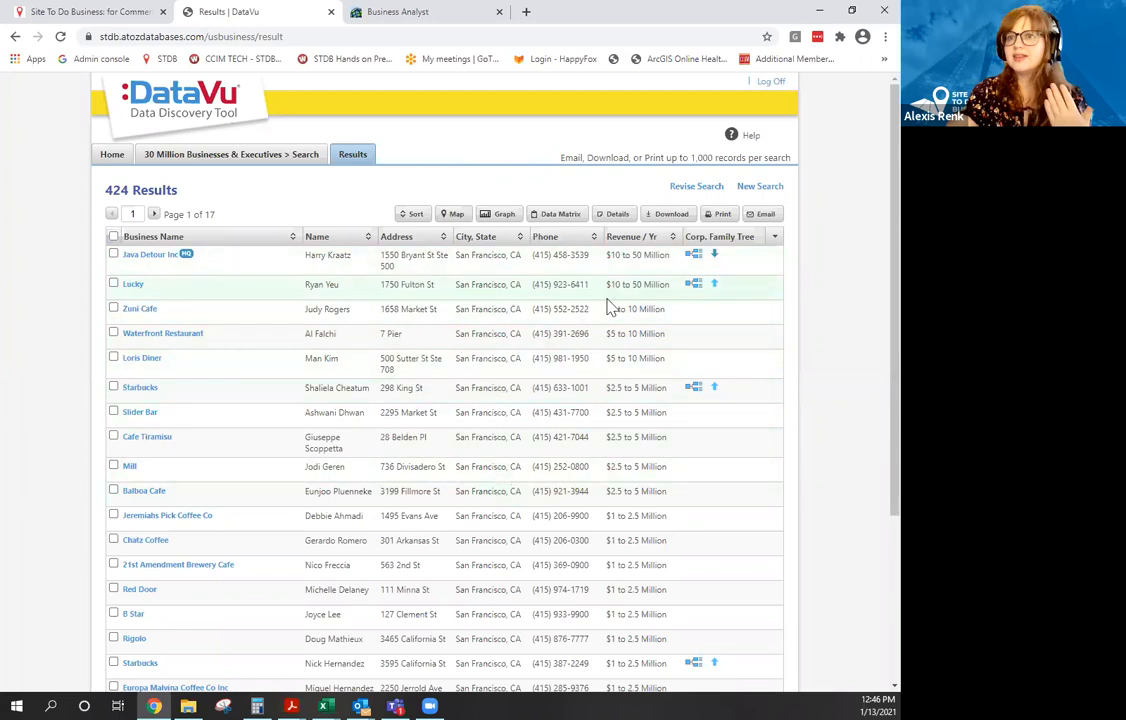
# Scroll through the table of 424 San Francisco coffee shop results.
pyautogui.scroll(-3, 605, 315)
pyautogui.scroll(3, 590, 334)
pyautogui.click(146, 396)
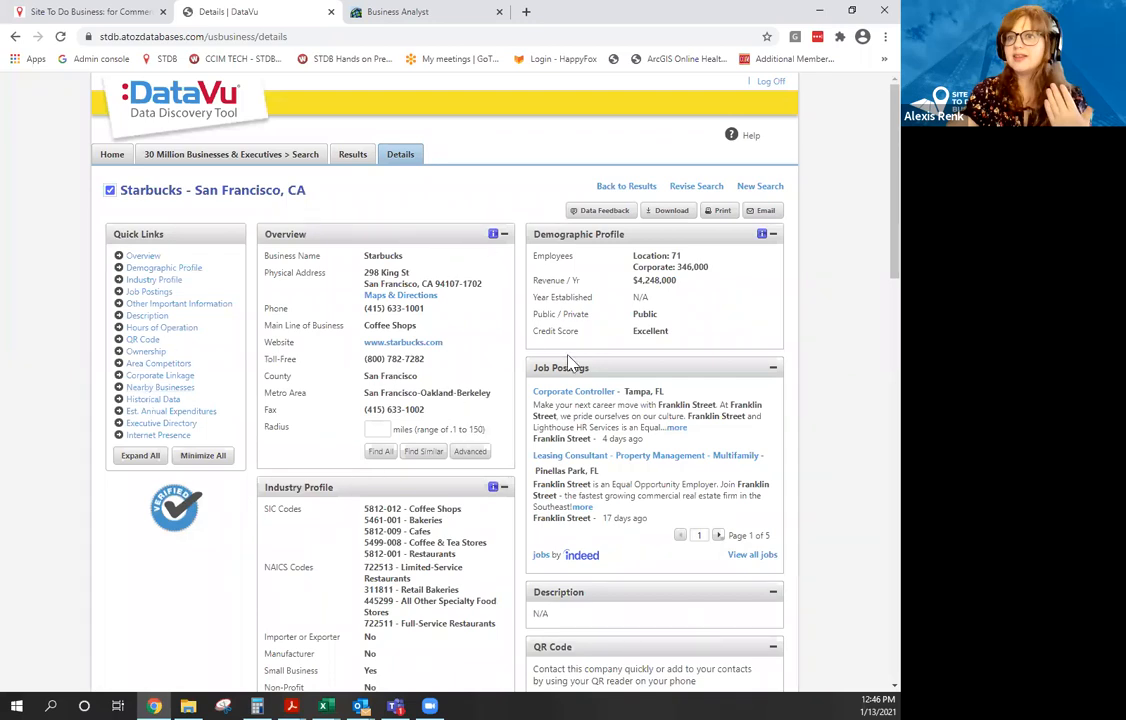
pyautogui.scroll(-3, 568, 360)
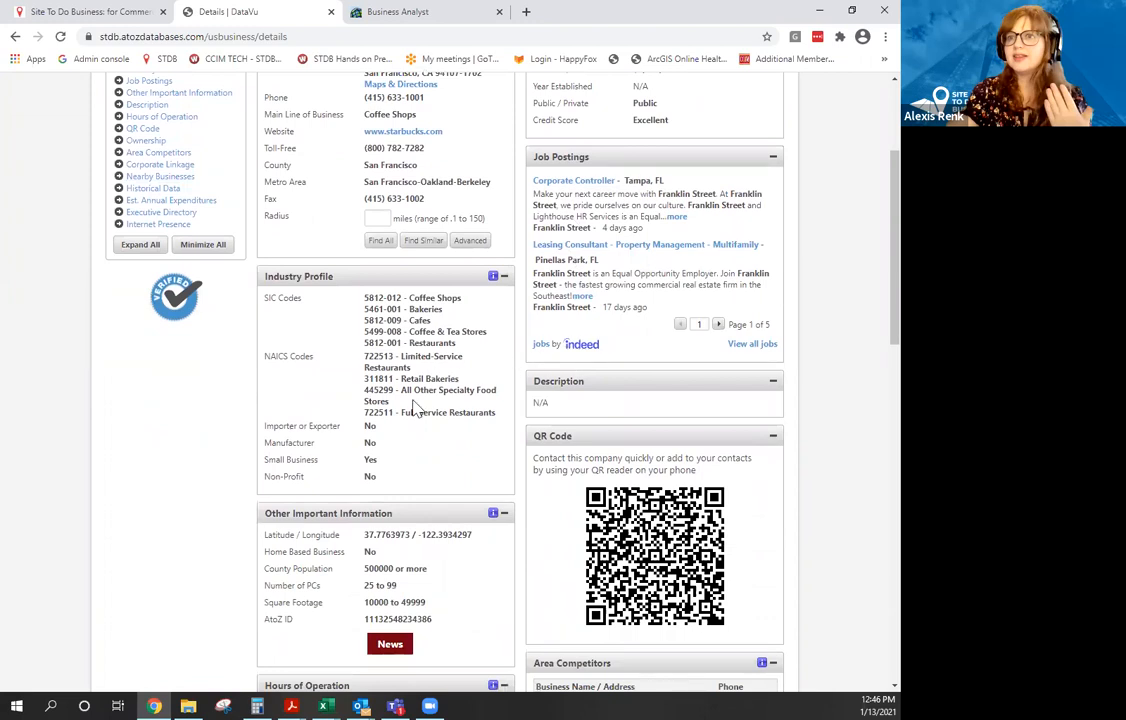
pyautogui.scroll(-1, 330, 410)
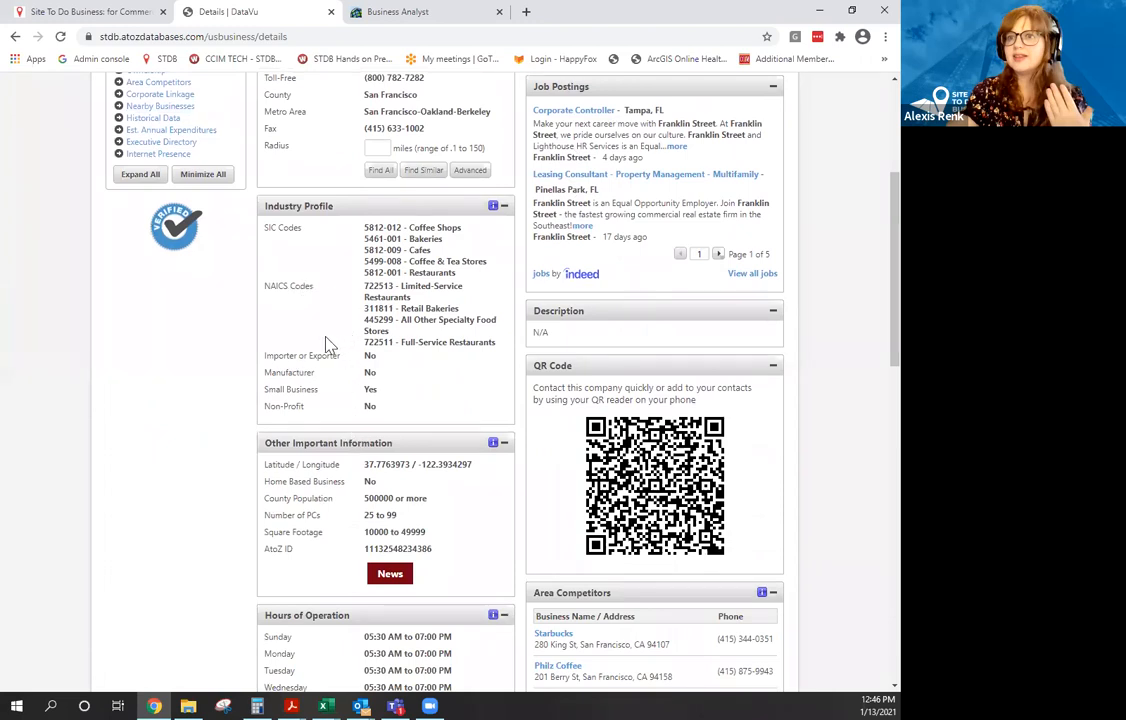
pyautogui.scroll(-2, 323, 332)
pyautogui.scroll(-5, 323, 330)
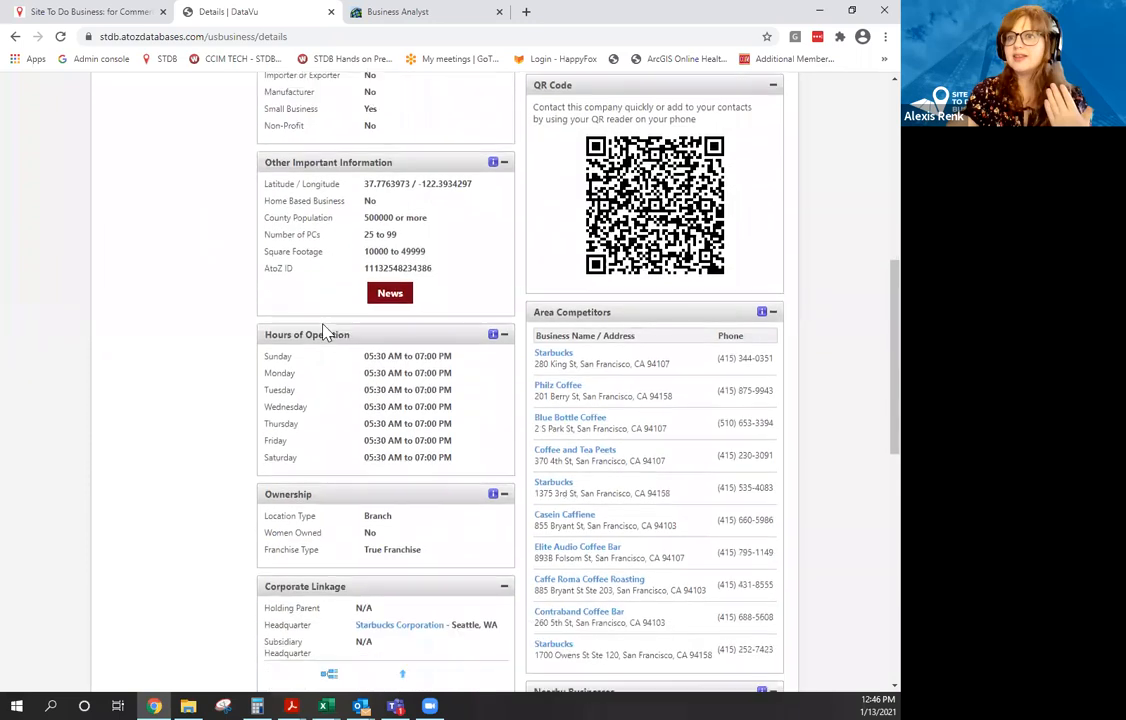
pyautogui.scroll(-2, 323, 323)
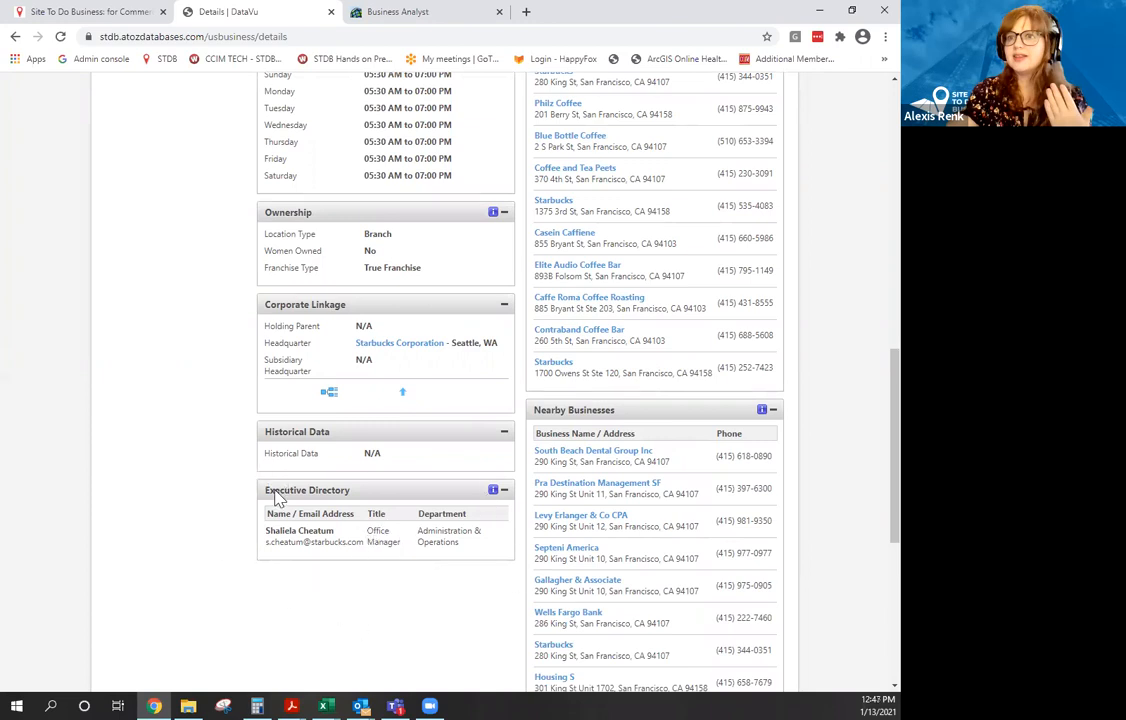
pyautogui.scroll(10, 228, 527)
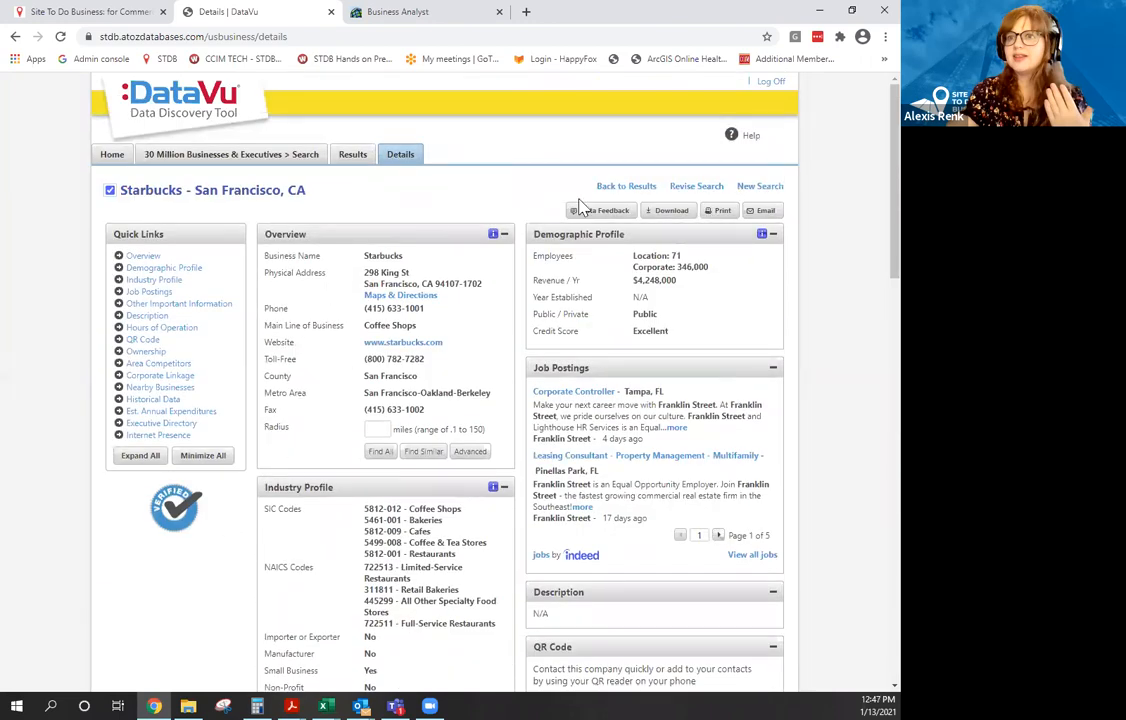
pyautogui.click(628, 188)
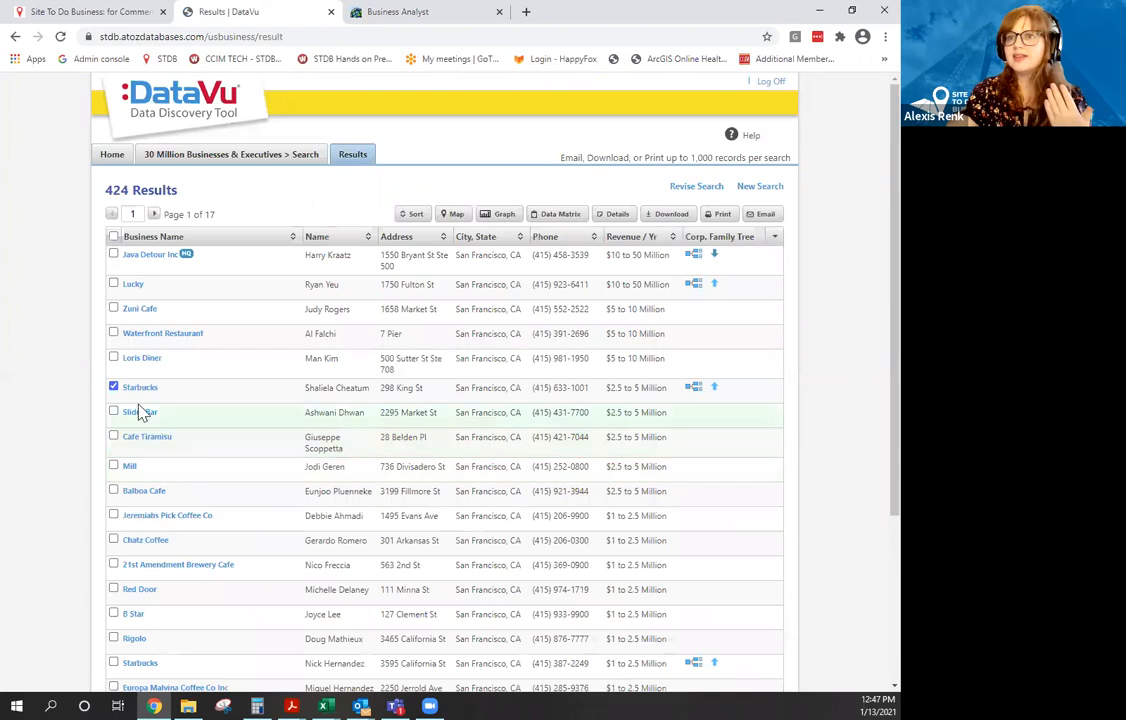
pyautogui.click(113, 388)
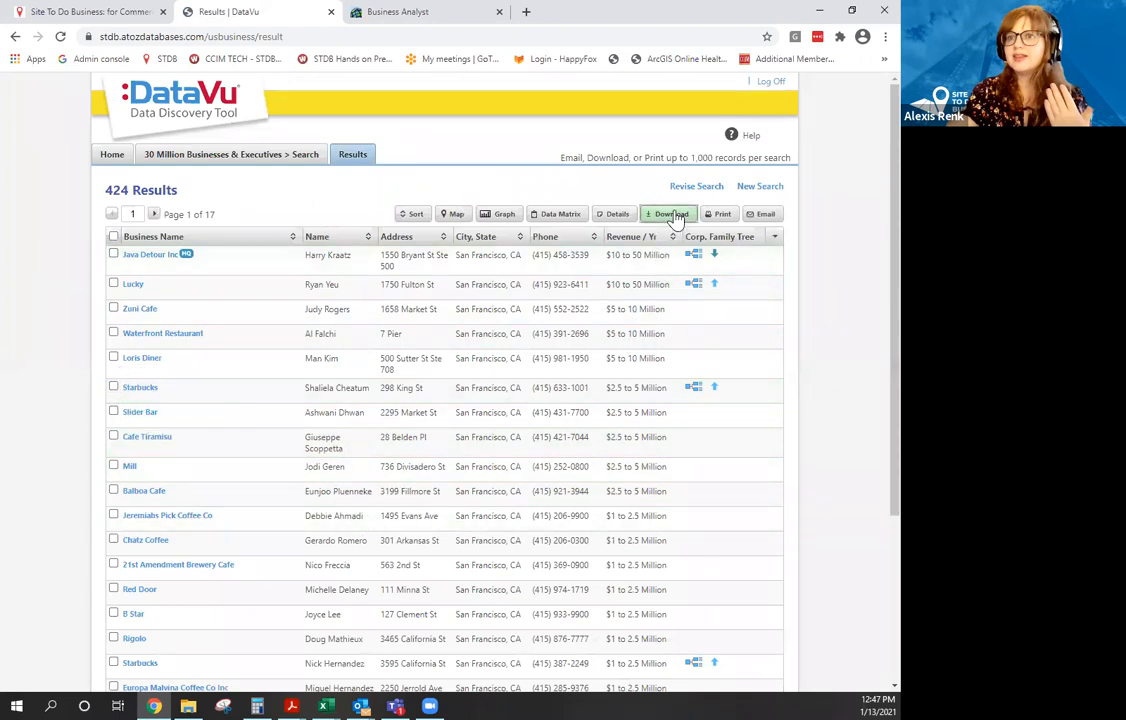
# Request an Excel download named 'Coffee Shop SF', filling the file name and account e-mail address.
pyautogui.click(670, 214)
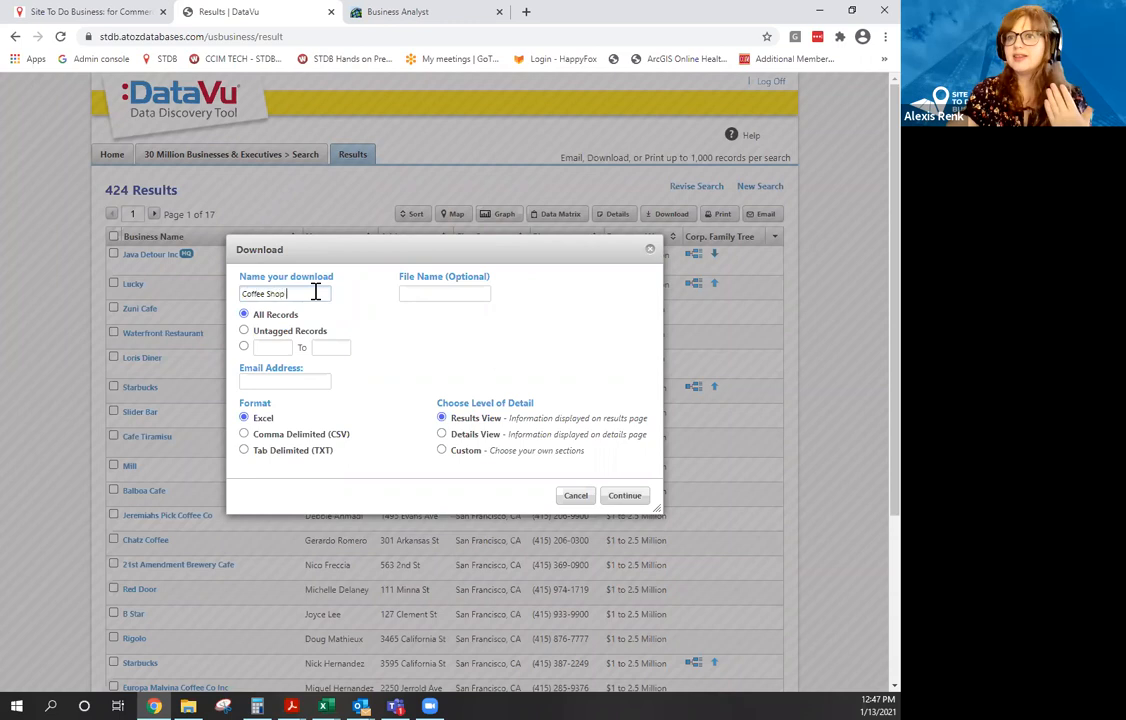
pyautogui.moveTo(314, 293); pyautogui.dragTo(208, 297)
pyautogui.hotkey('ctrl', 'c')
pyautogui.click(450, 294)
pyautogui.hotkey('ctrl', 'v')
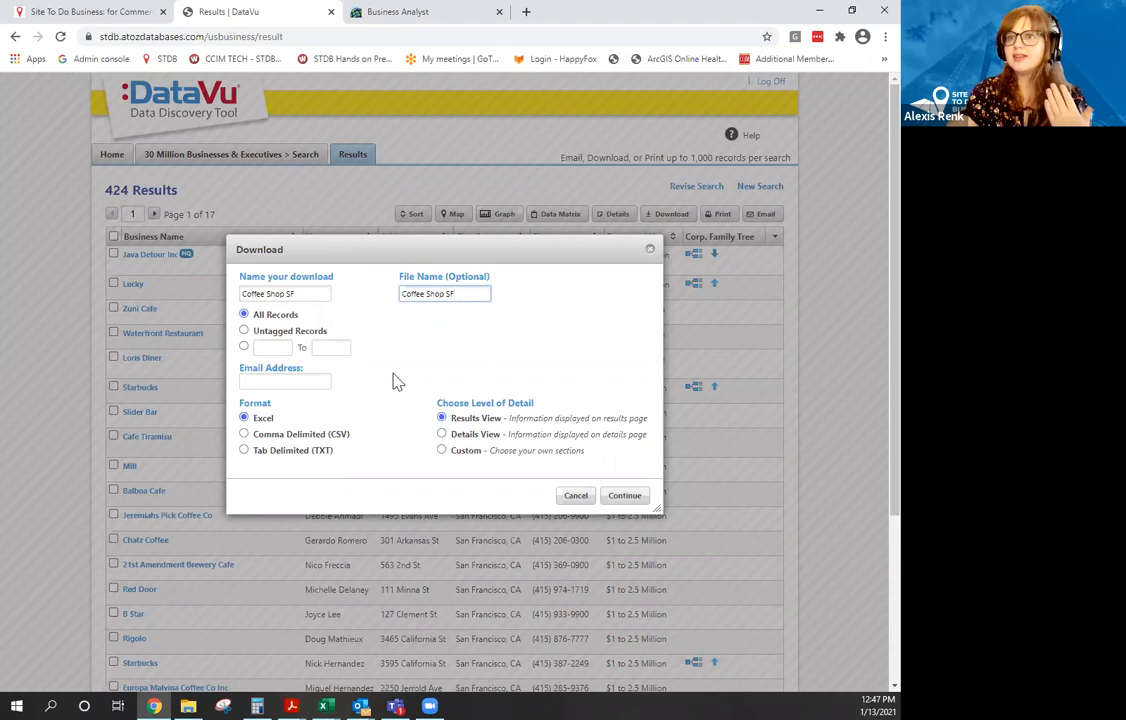
pyautogui.click(321, 380)
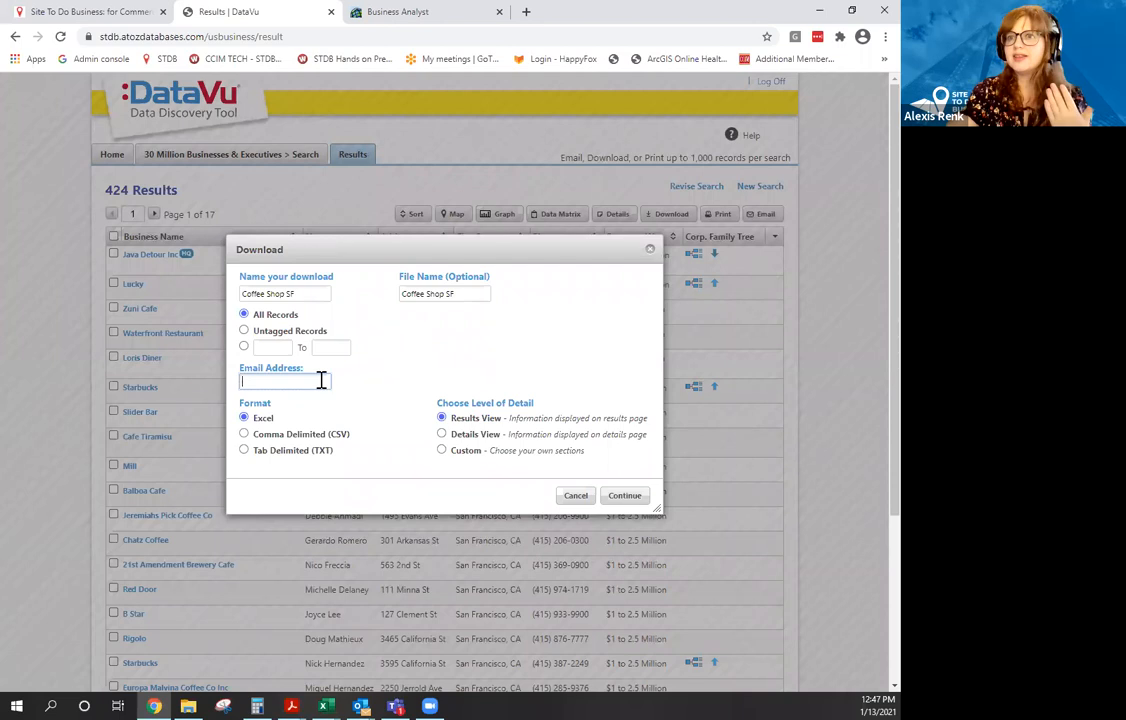
pyautogui.click(622, 496)
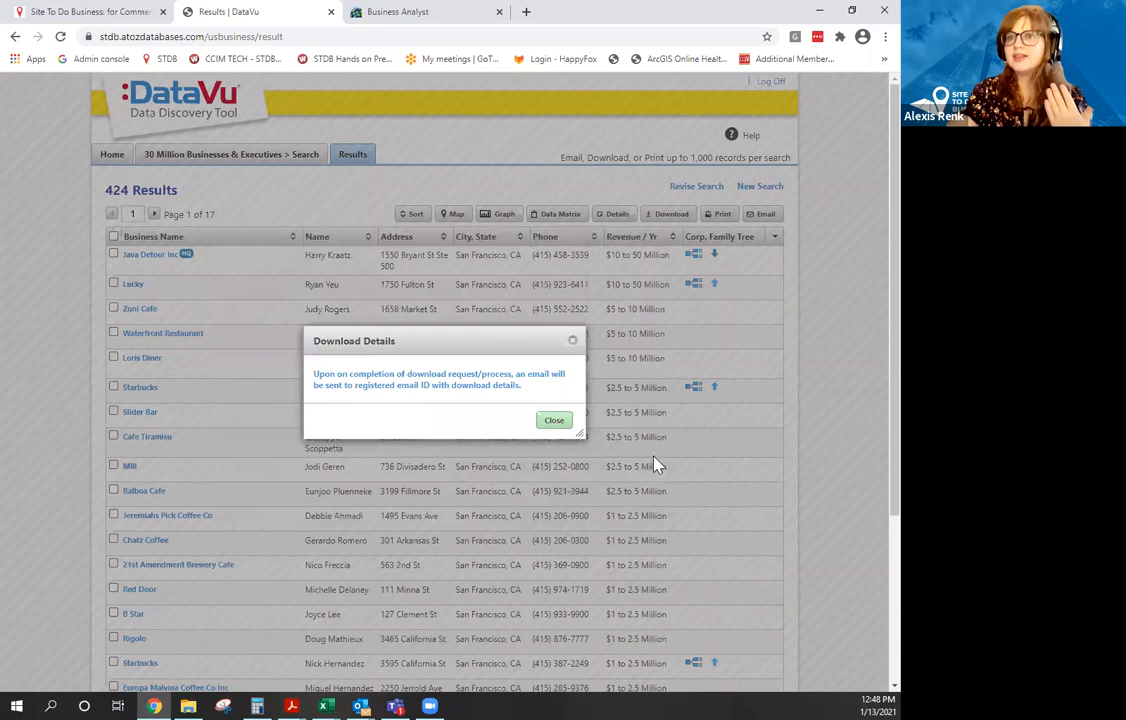
# Dismiss the download confirmation, return to Business Analyst, and close the error message and Legend.
pyautogui.click(553, 422)
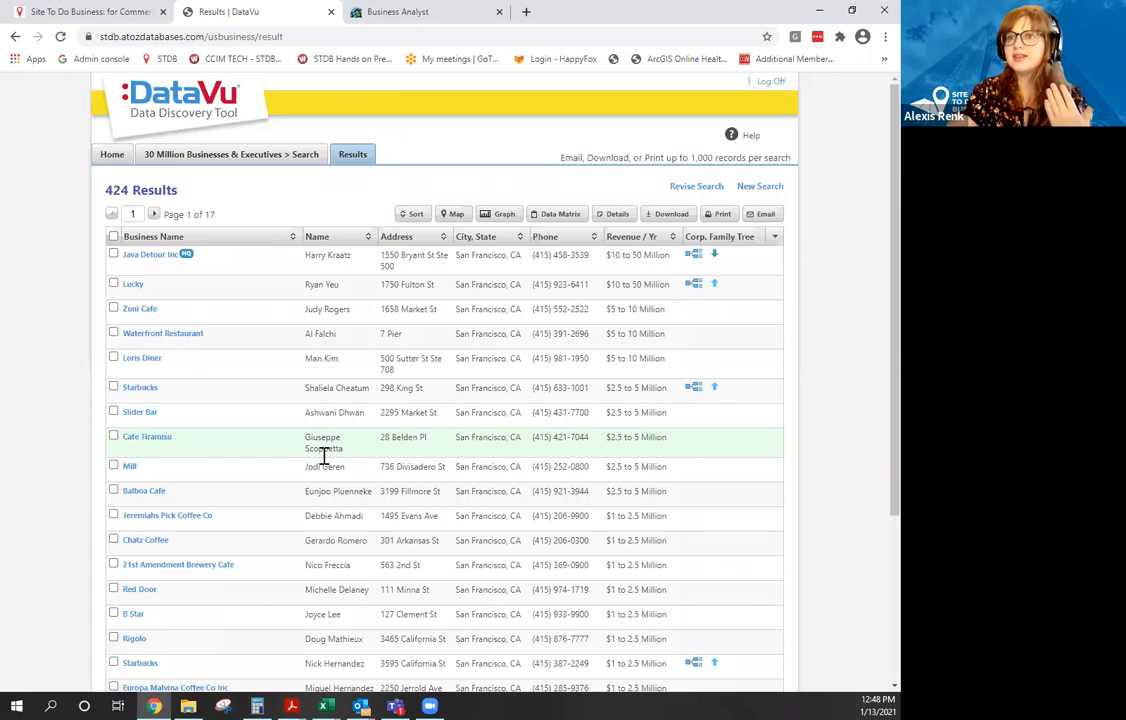
pyautogui.click(111, 20)
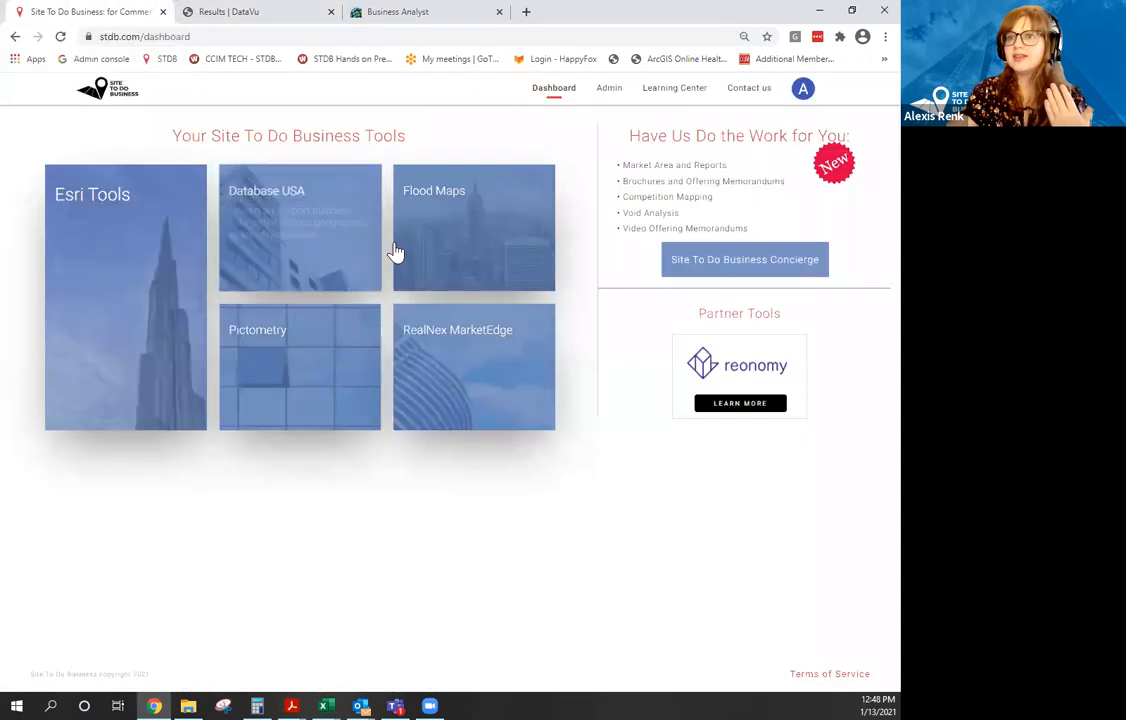
pyautogui.click(397, 18)
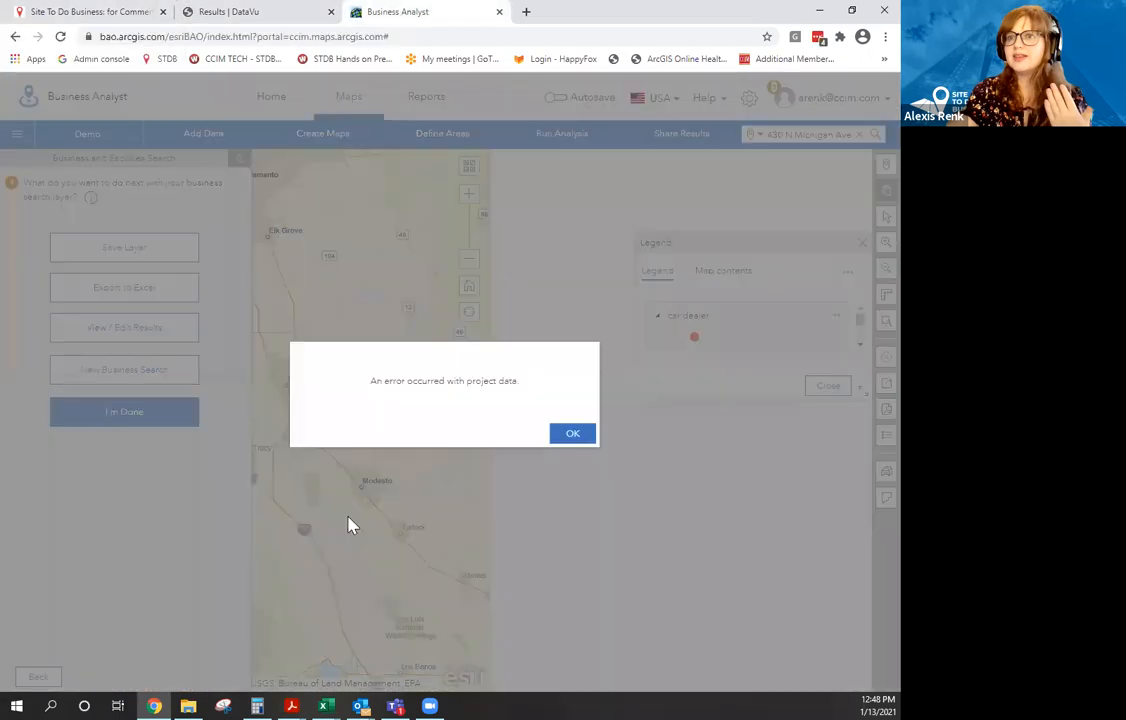
pyautogui.click(571, 434)
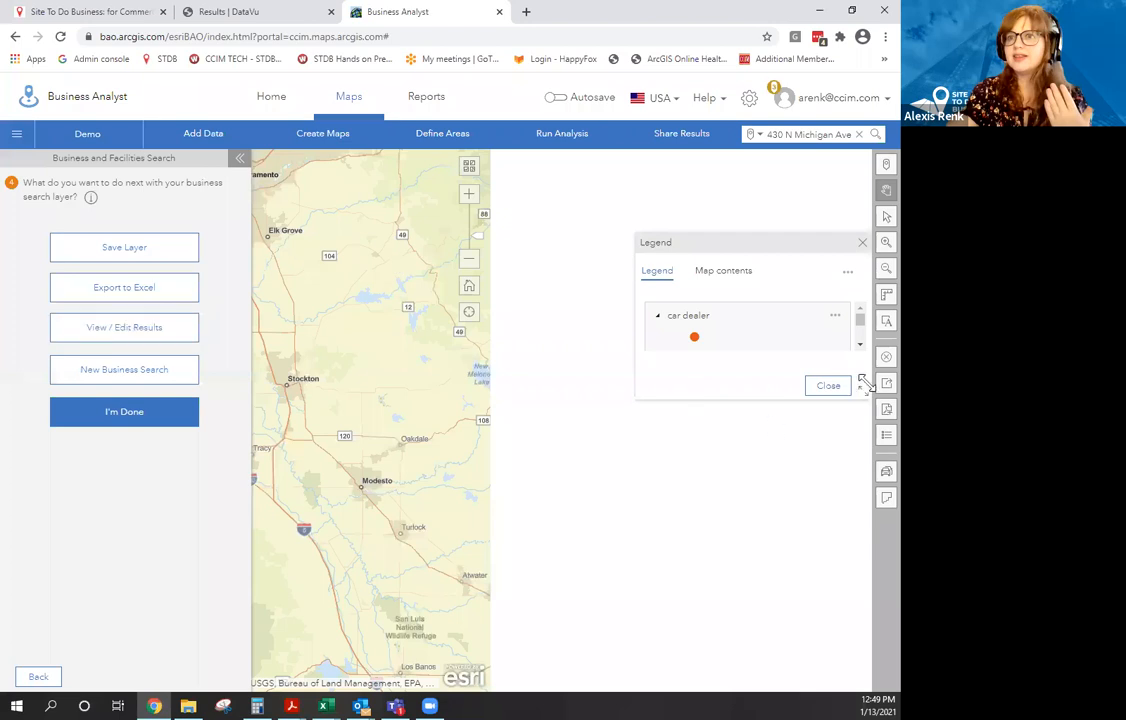
pyautogui.click(830, 388)
# Clear the San Francisco-Oakland-Berkeley metro site from the map and open Coffee Shop SF.xlsx.
pyautogui.click(881, 361)
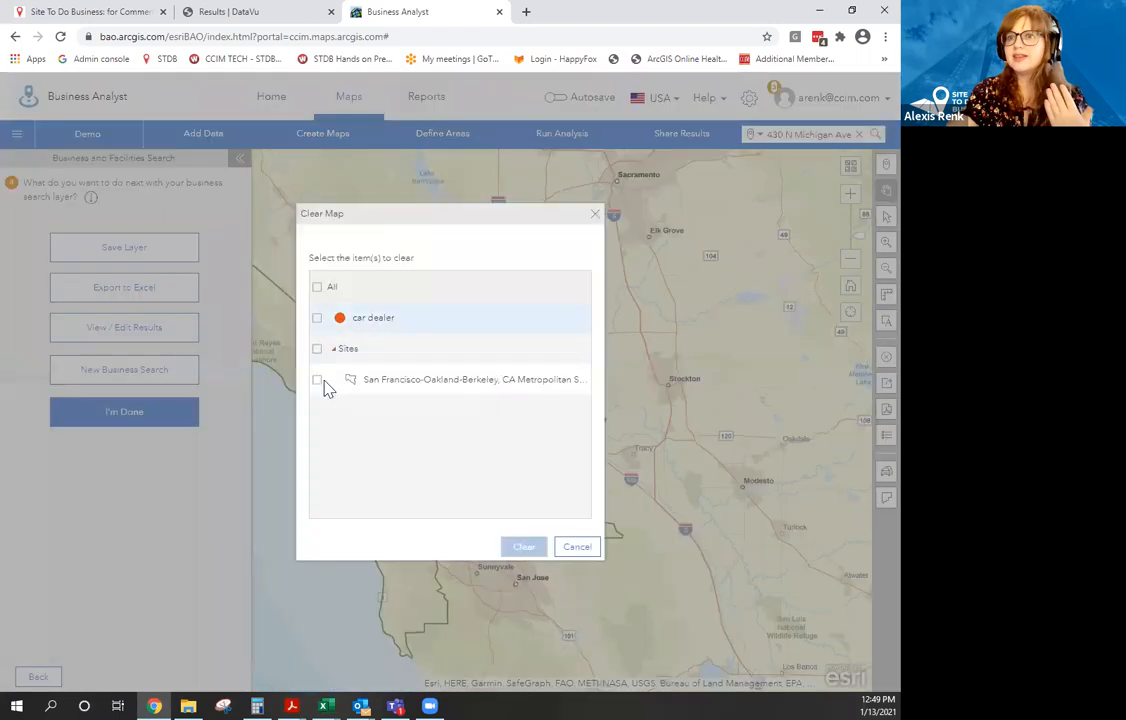
pyautogui.click(317, 383)
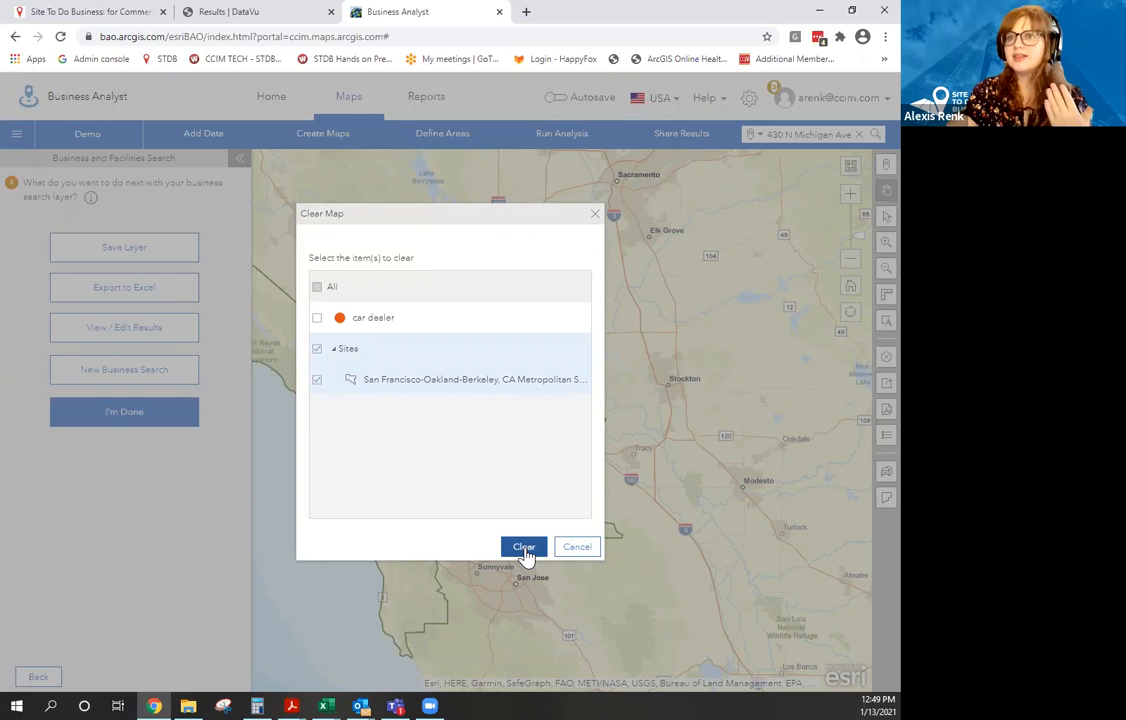
pyautogui.click(524, 549)
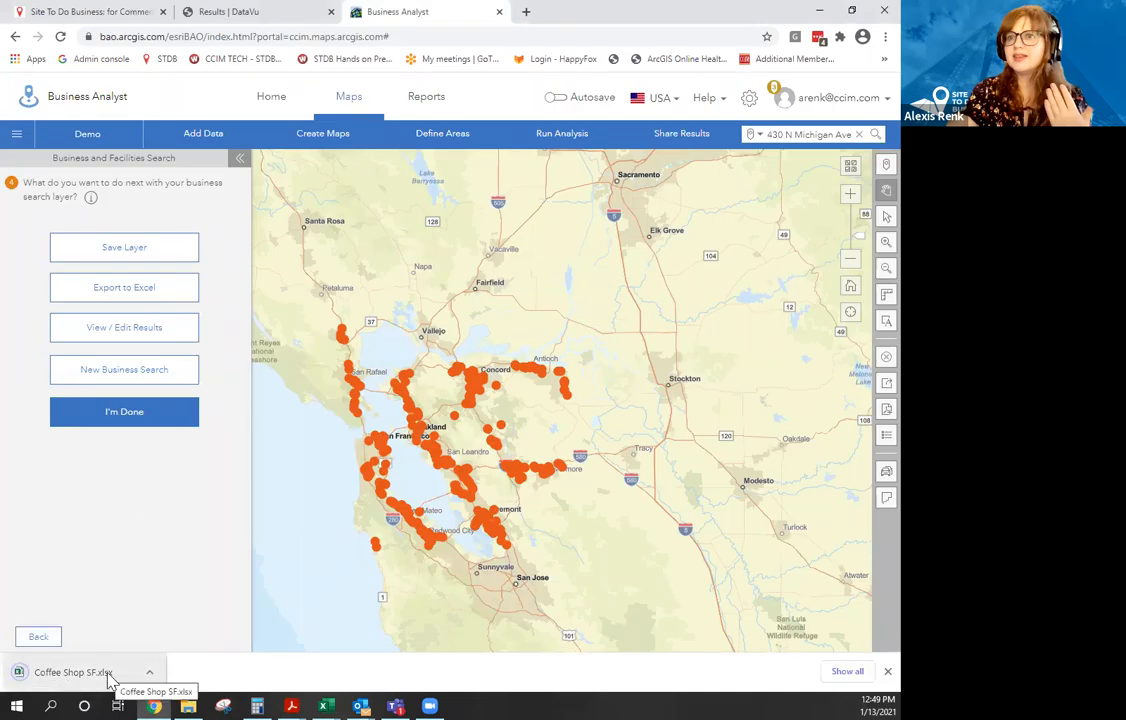
pyautogui.click(110, 676)
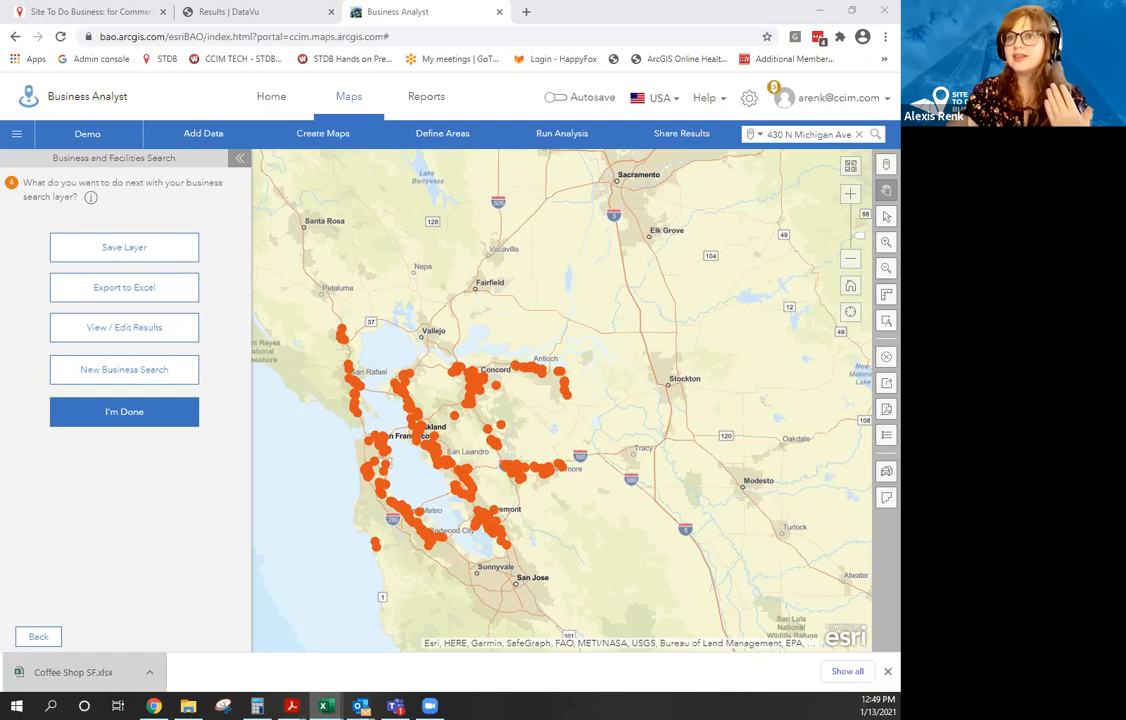
# Review and close the maximized Coffee Shop SF workbook, then clear the car dealer layer from the map.
pyautogui.click(593, 55)
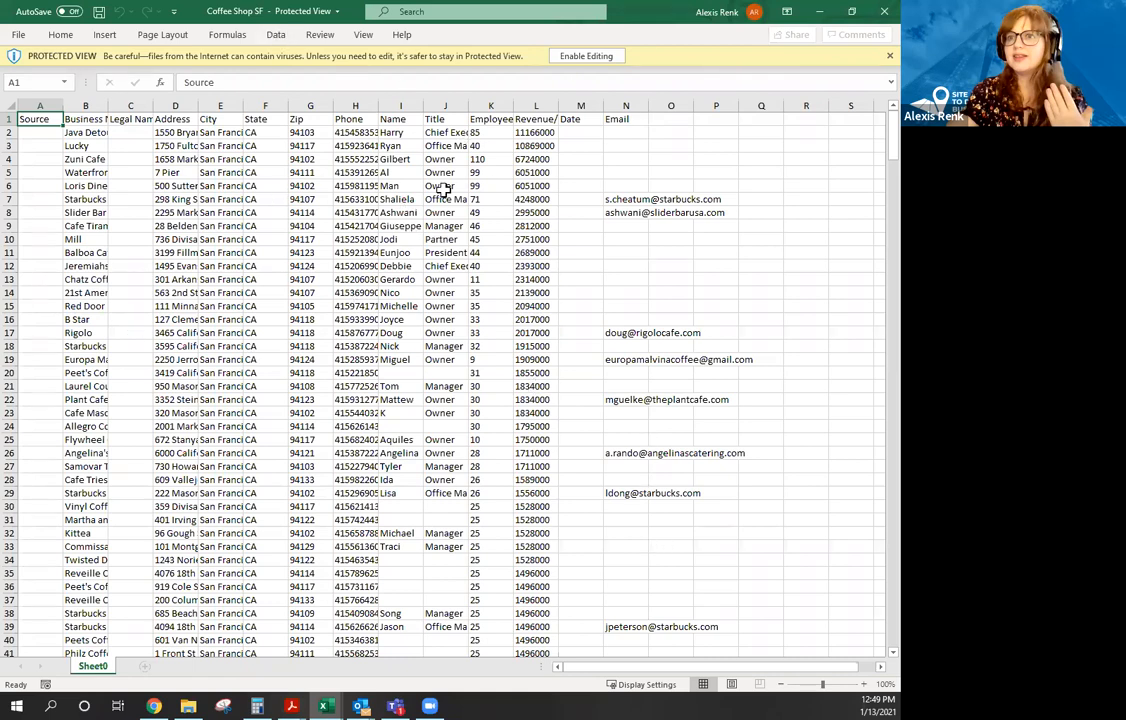
pyautogui.click(872, 16)
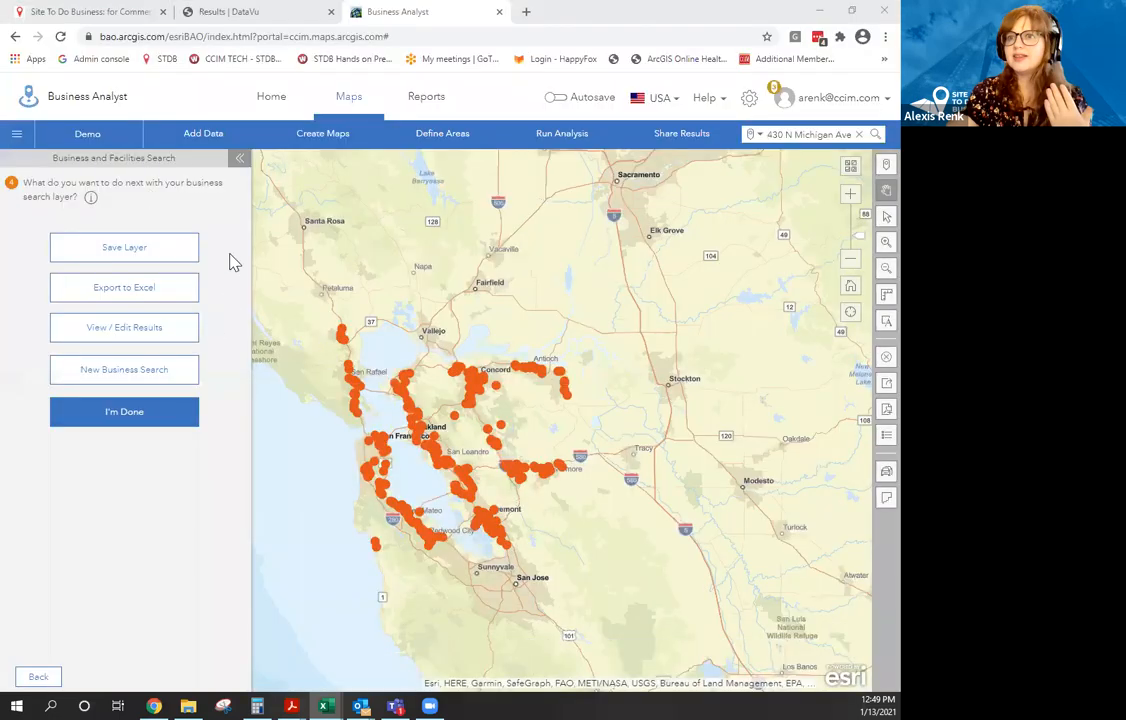
pyautogui.click(883, 359)
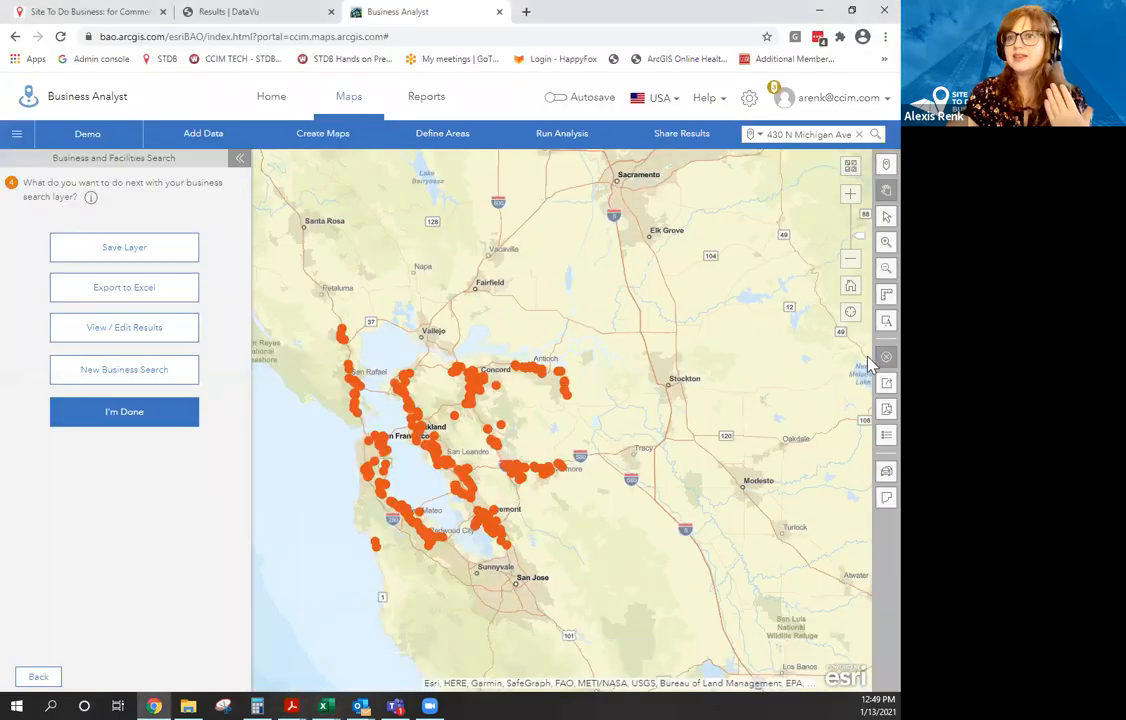
pyautogui.click(317, 318)
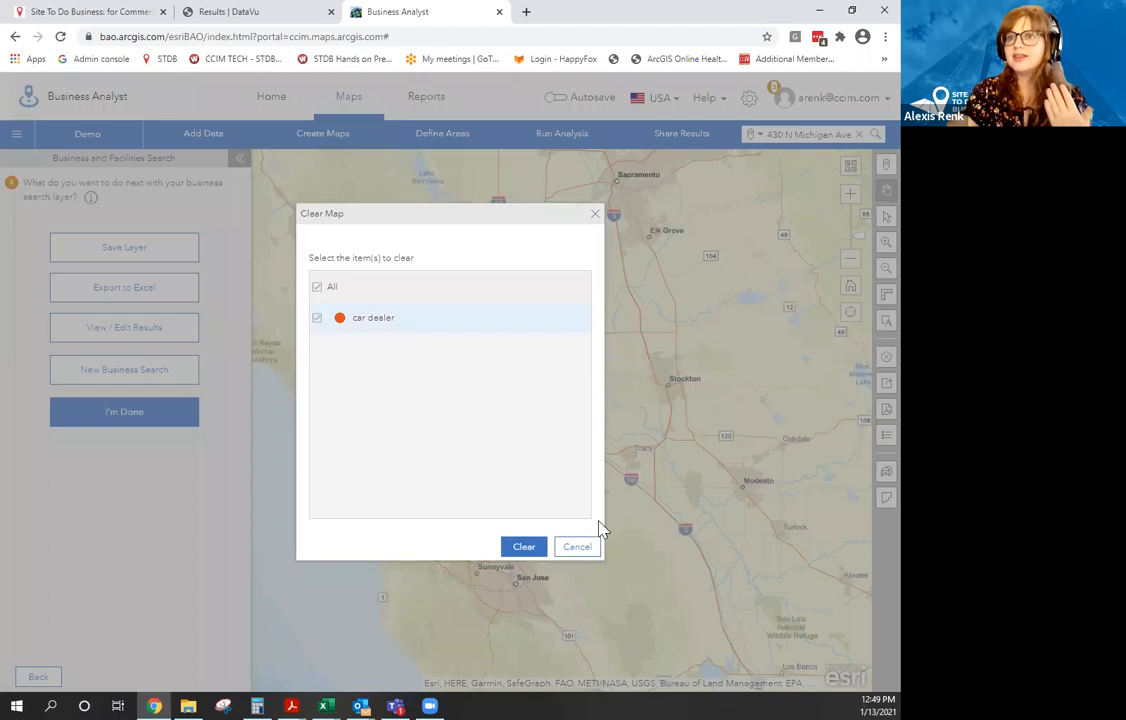
pyautogui.click(537, 550)
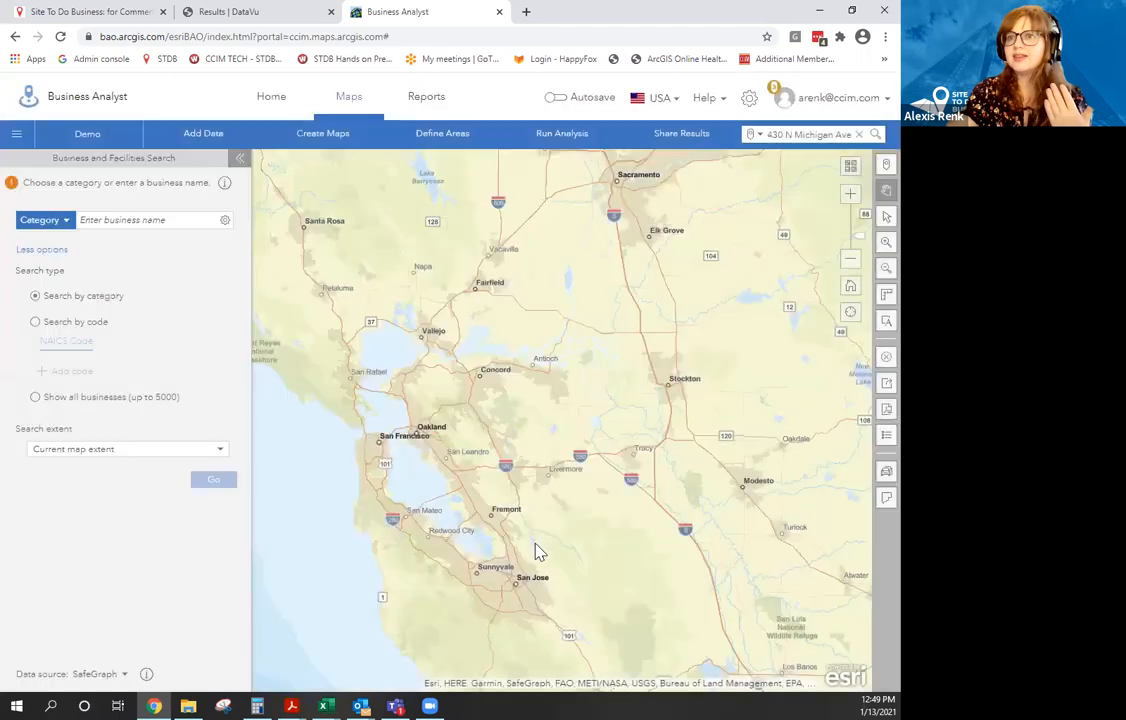
# Import the Coffee Shop SF file into Business Analyst via Add Data > Import File.
pyautogui.click(189, 138)
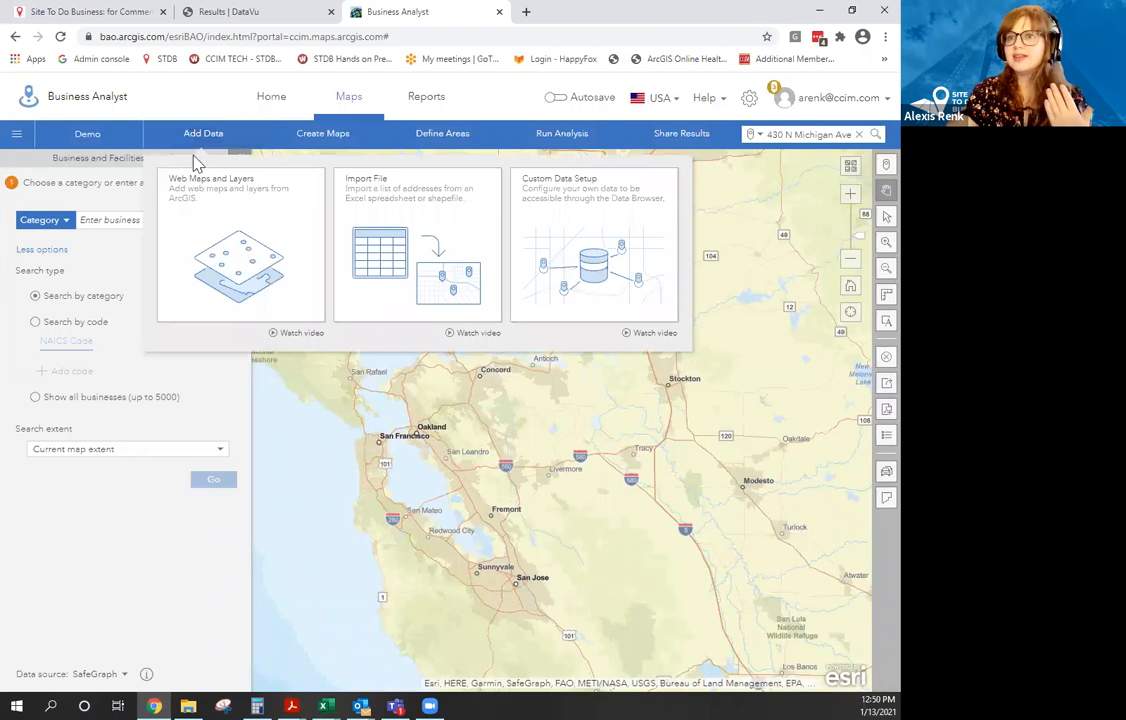
pyautogui.click(398, 264)
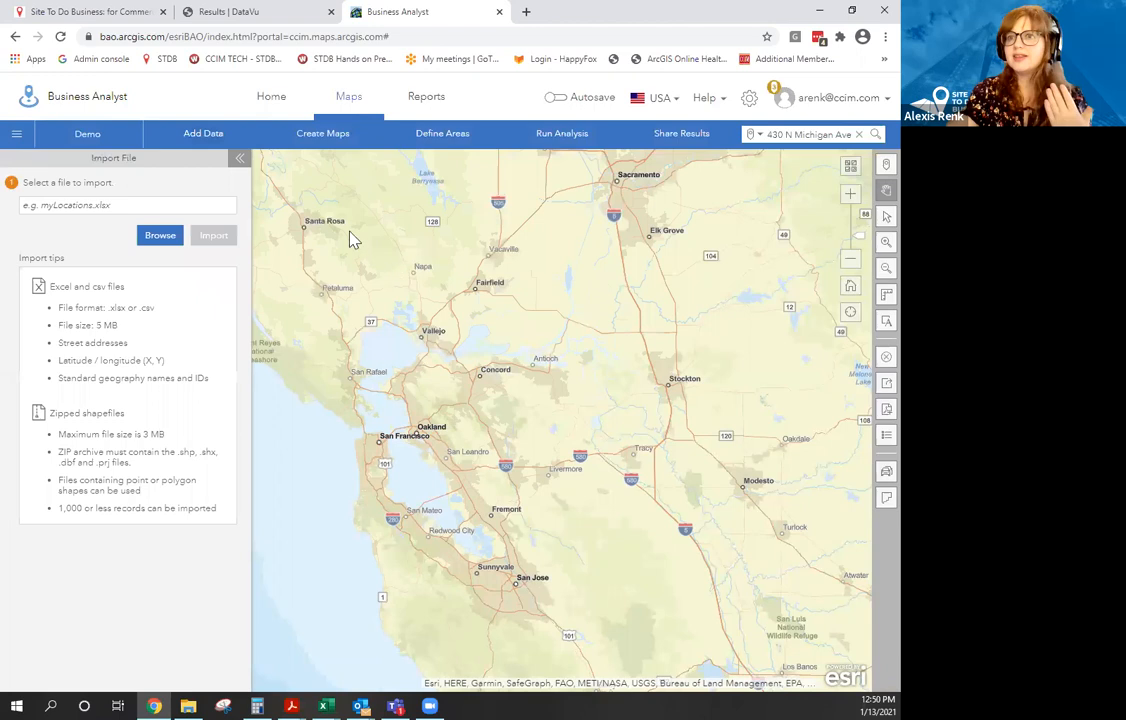
pyautogui.click(152, 240)
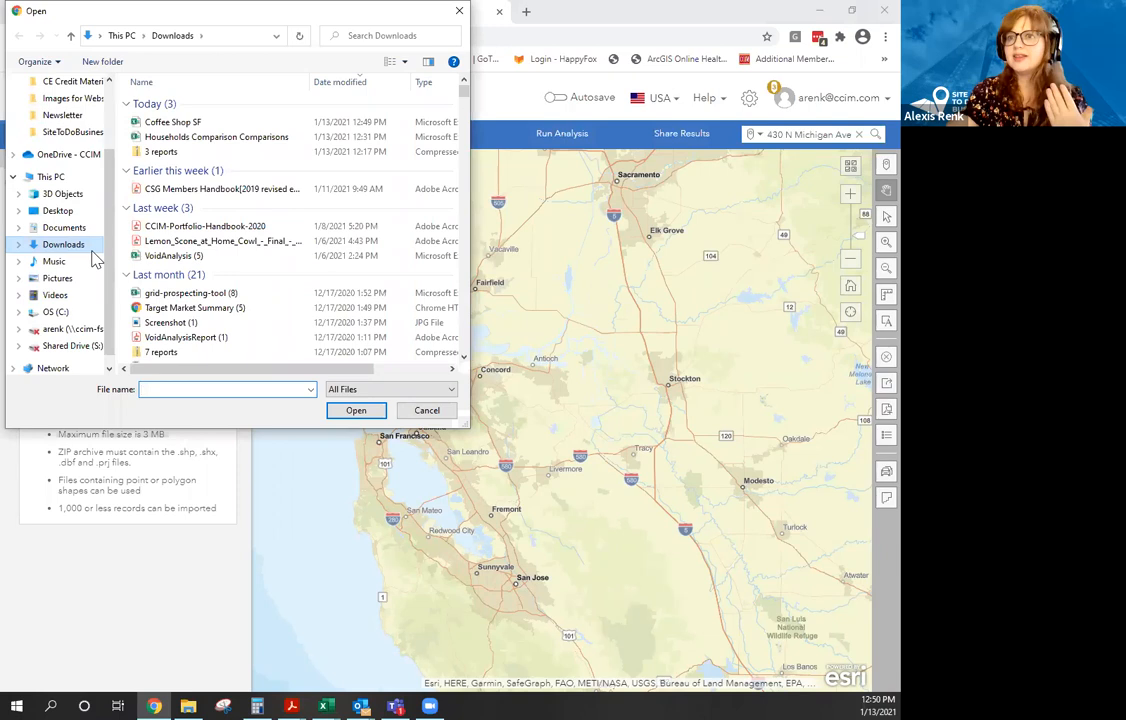
pyautogui.click(182, 121)
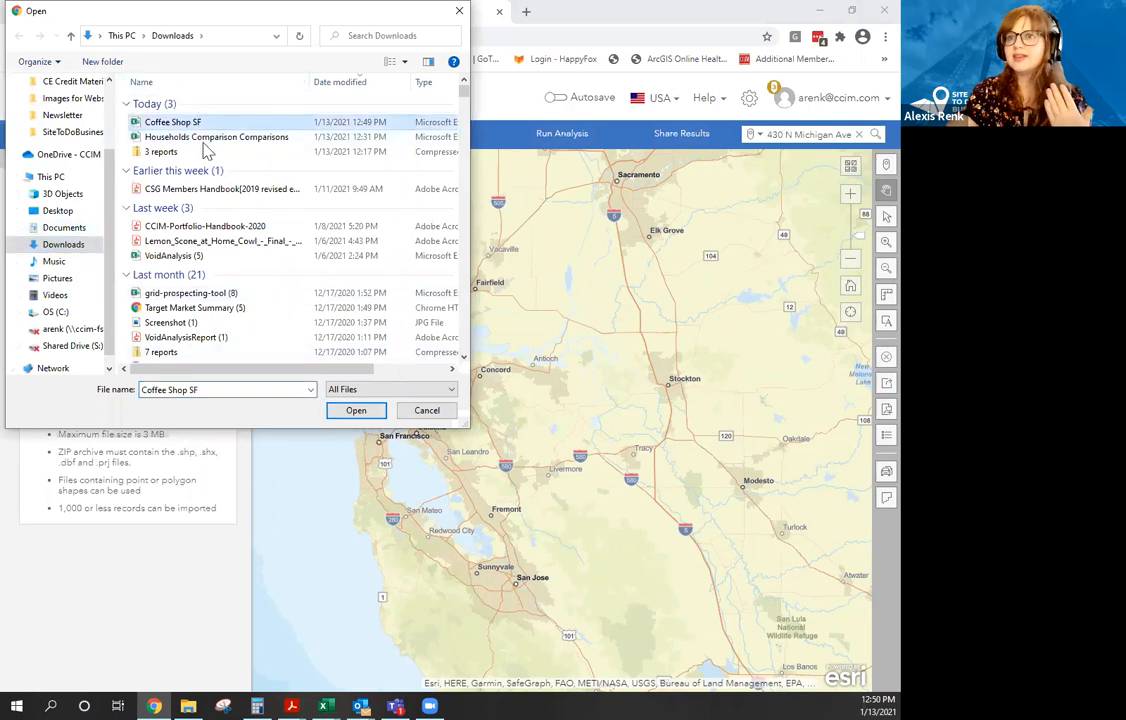
pyautogui.click(356, 410)
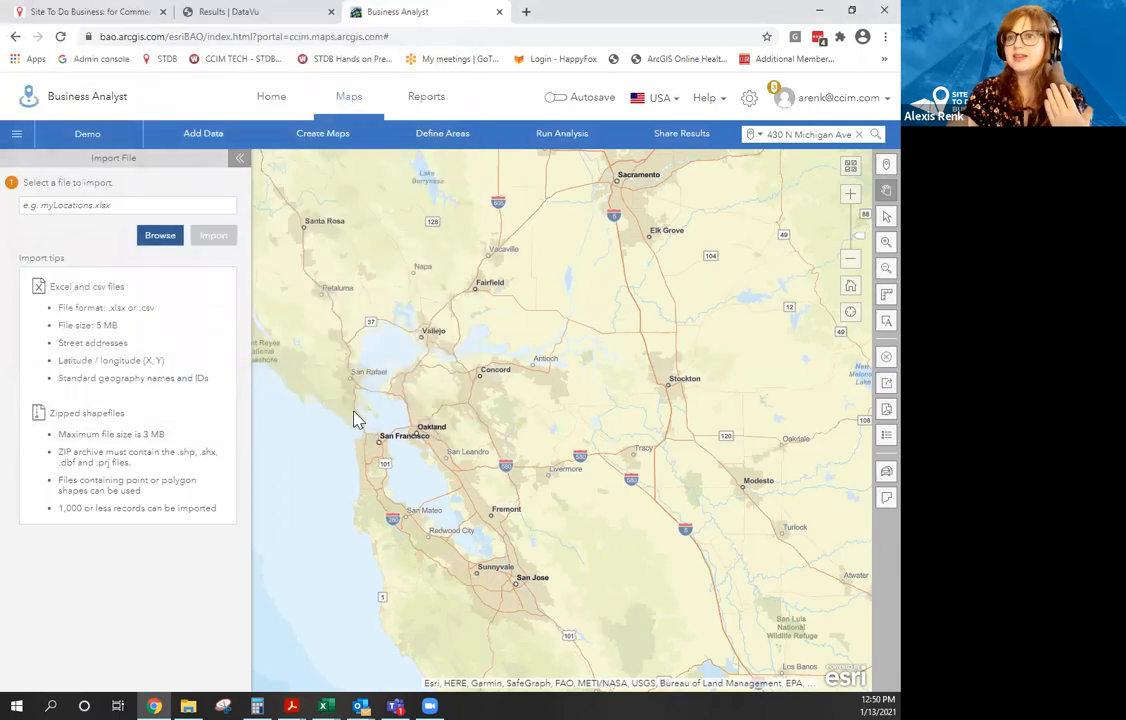
pyautogui.click(213, 236)
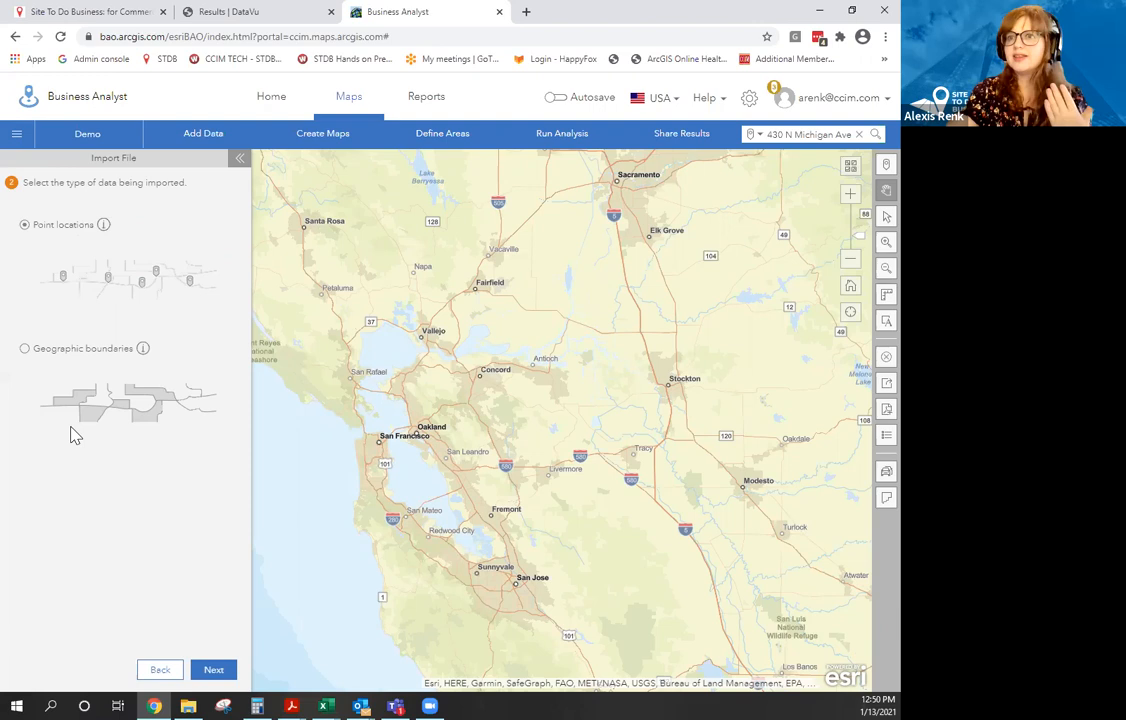
# Treat the data as point locations matched on Address, geocoding 424 coffee shops.
pyautogui.click(224, 671)
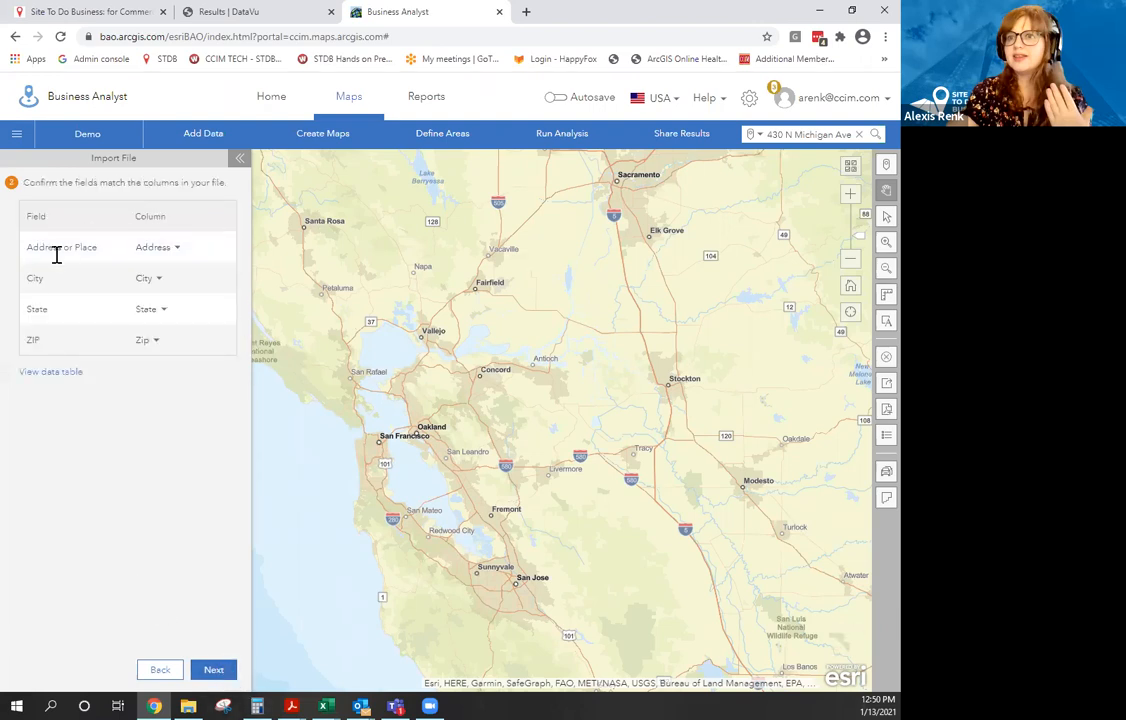
pyautogui.click(178, 250)
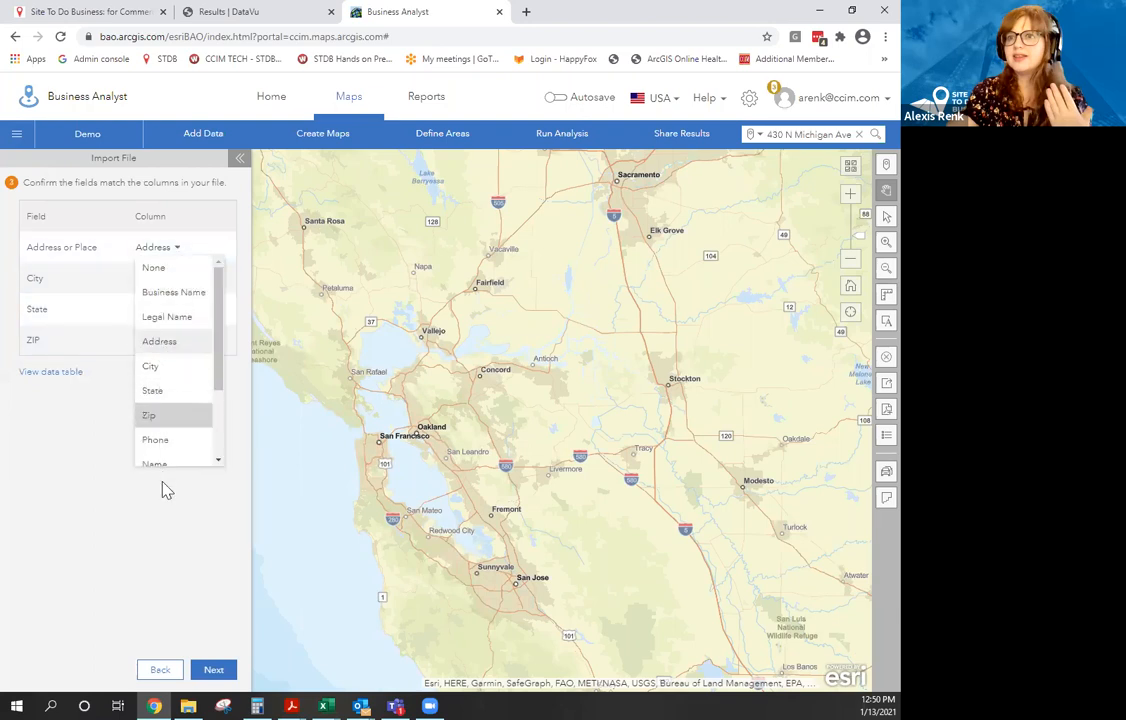
pyautogui.click(118, 255)
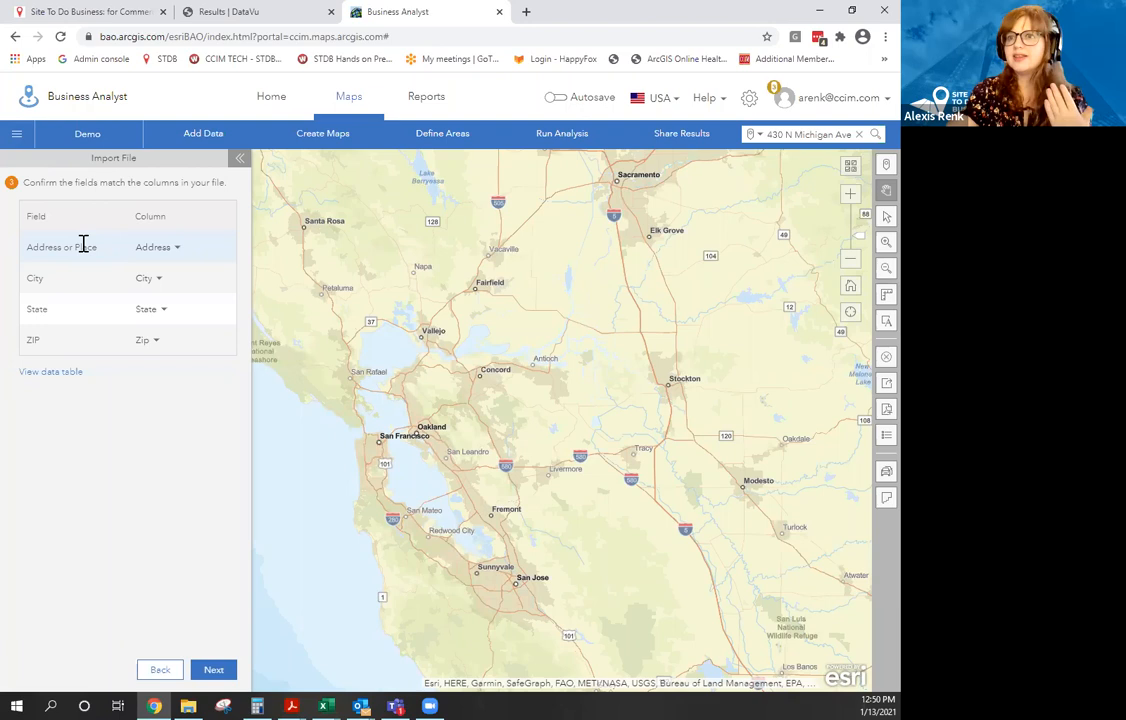
pyautogui.click(219, 668)
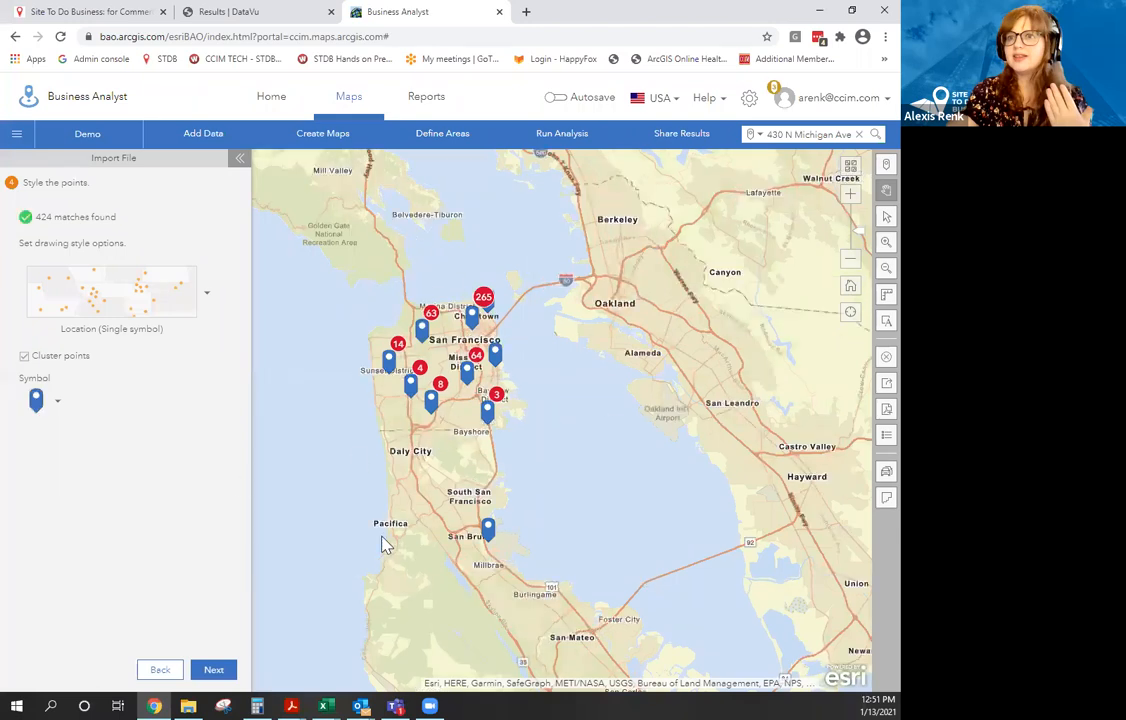
# Turn off point clustering and show every coffee shop with the custom cup icon.
pyautogui.click(25, 357)
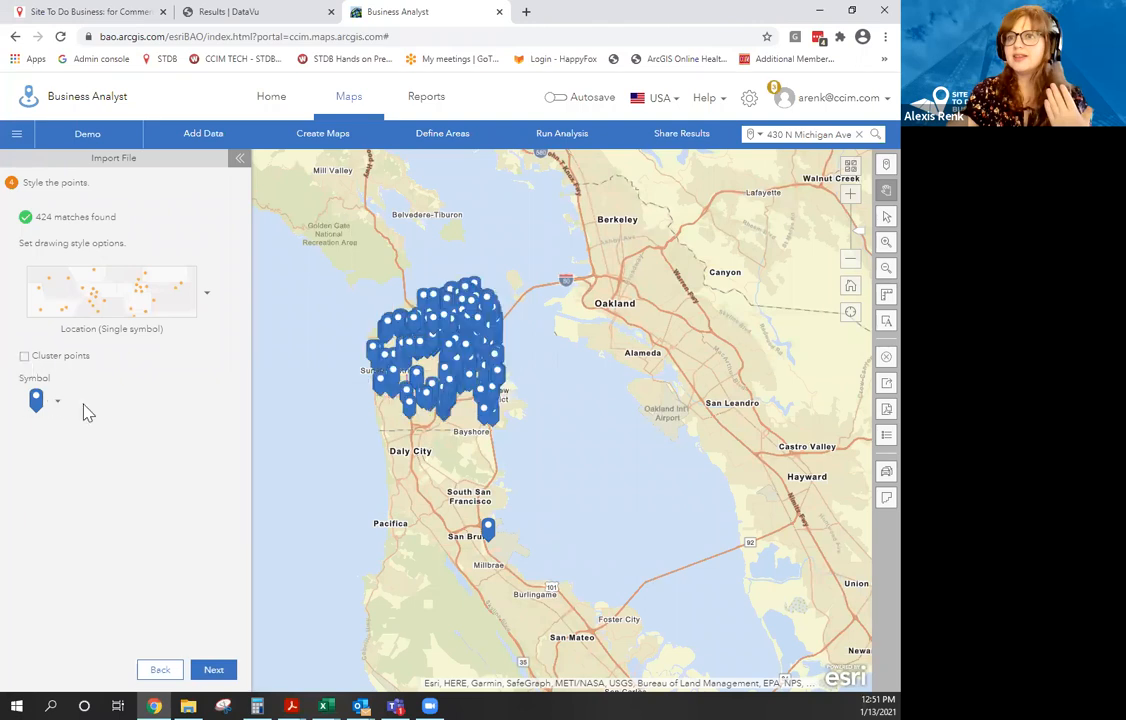
pyautogui.click(55, 402)
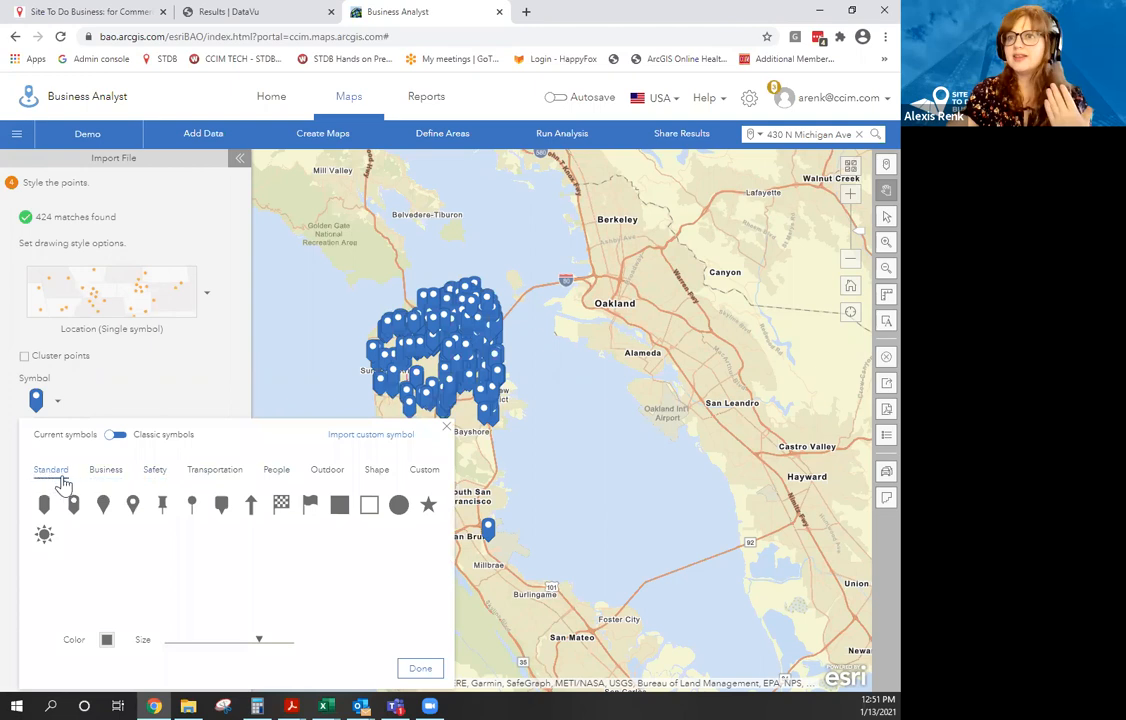
pyautogui.click(425, 472)
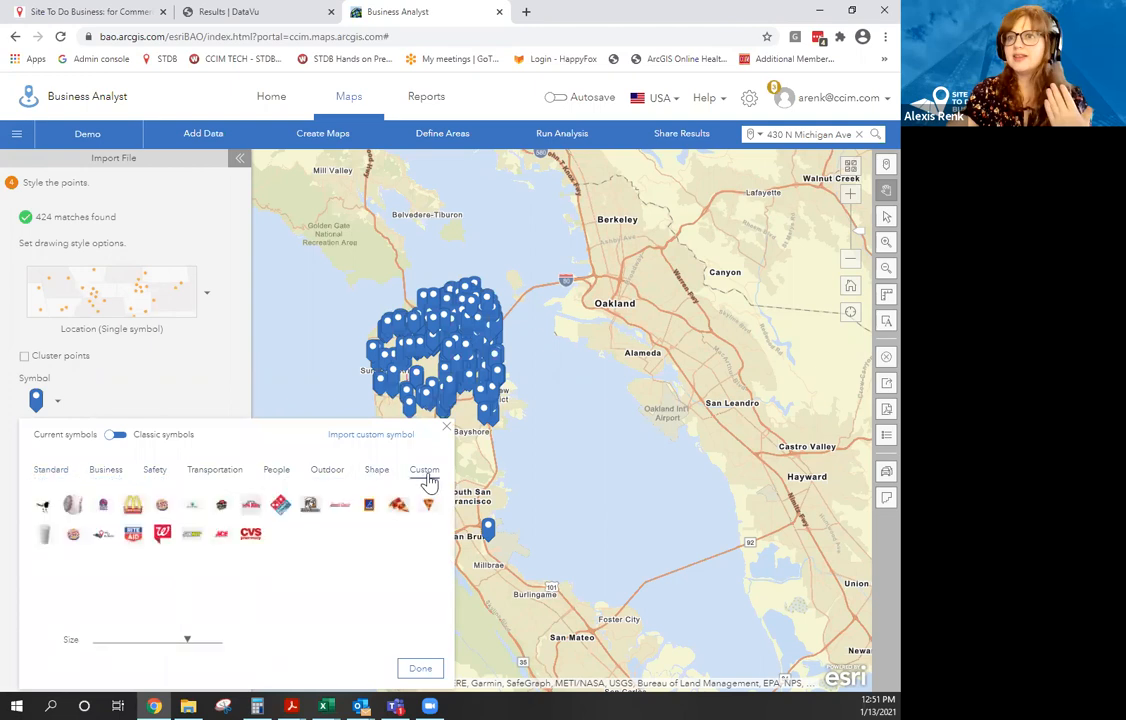
pyautogui.click(46, 538)
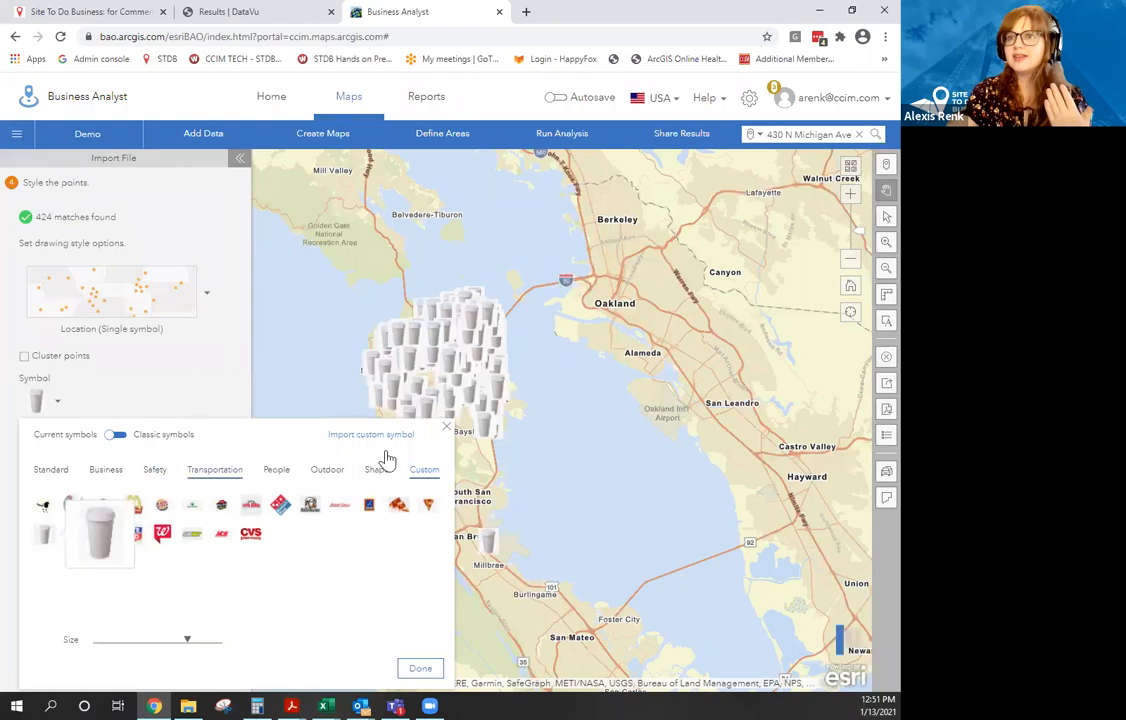
pyautogui.click(449, 430)
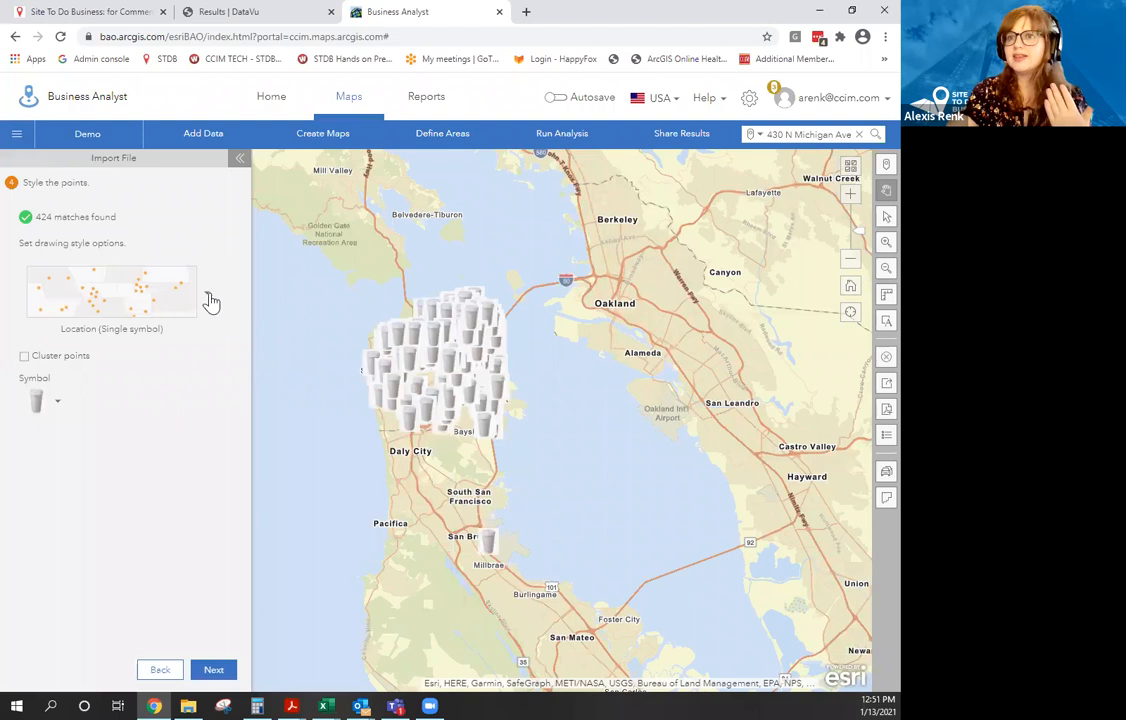
# Style points as Types (Unique symbols) by Business Name, edit Starbucks' custom symbol, then open a new tab.
pyautogui.click(208, 294)
pyautogui.click(327, 458)
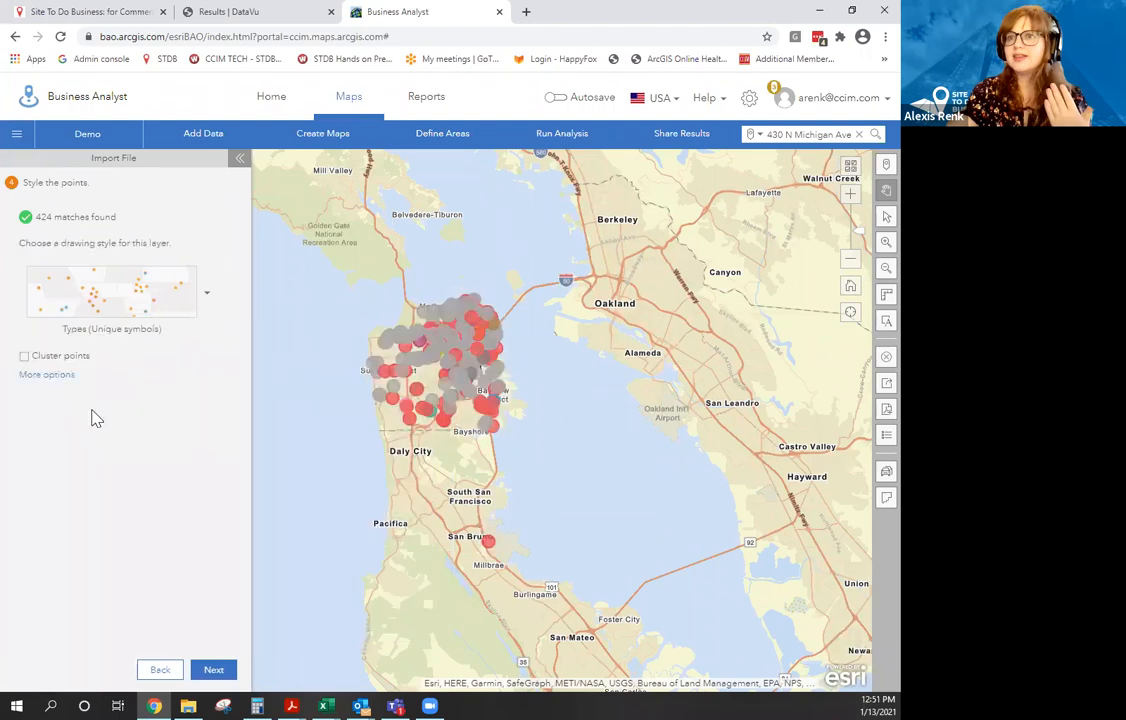
pyautogui.click(36, 376)
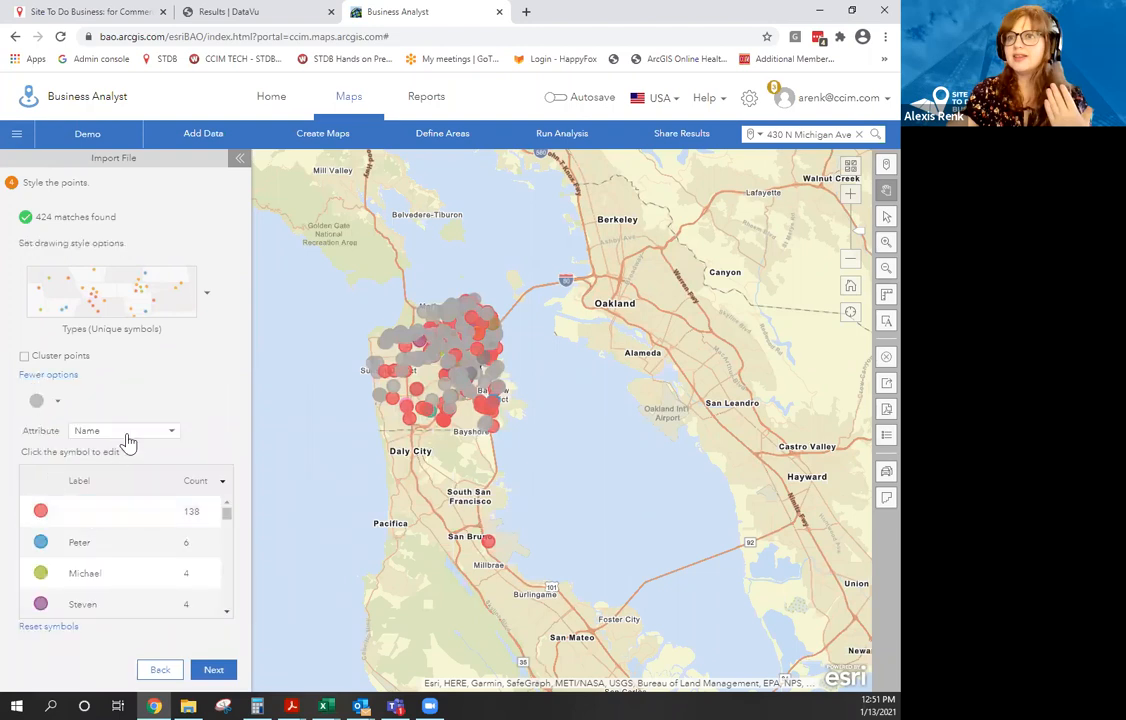
pyautogui.click(124, 431)
pyautogui.click(129, 465)
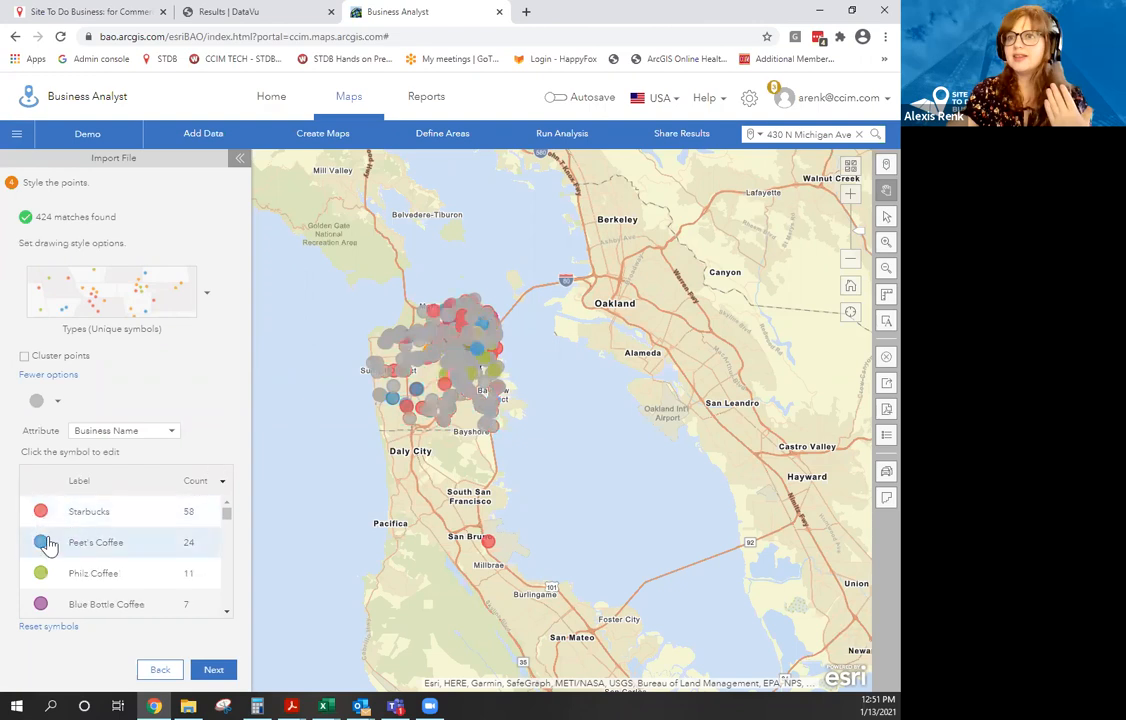
pyautogui.click(40, 517)
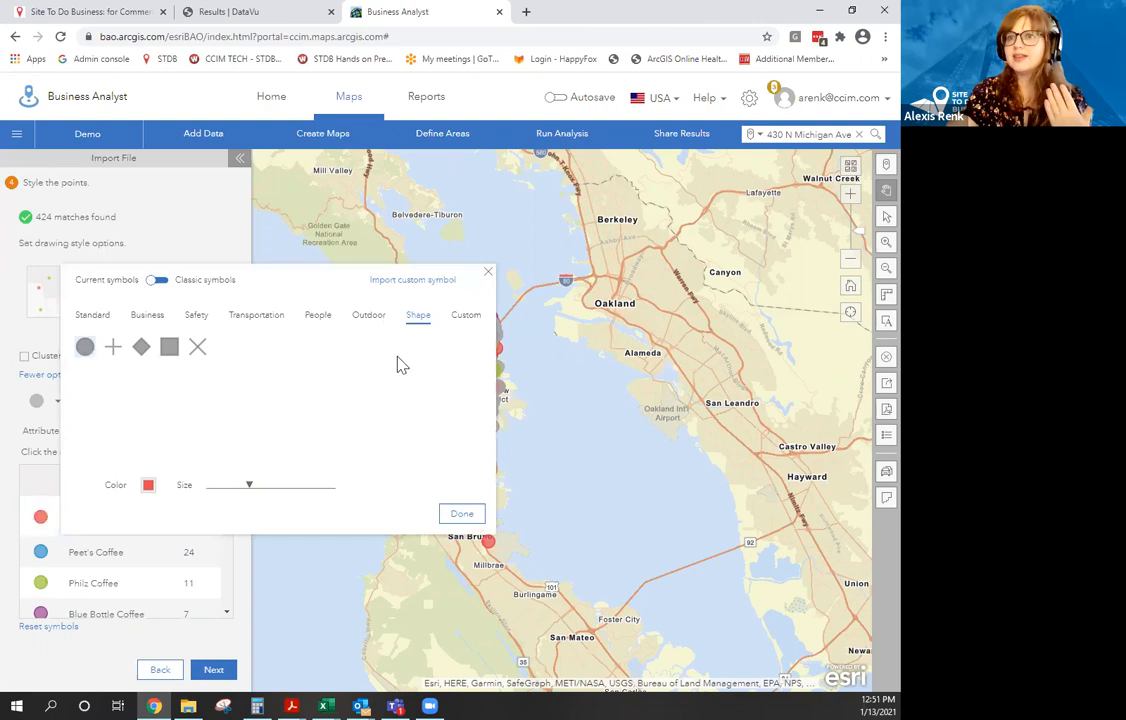
pyautogui.click(465, 316)
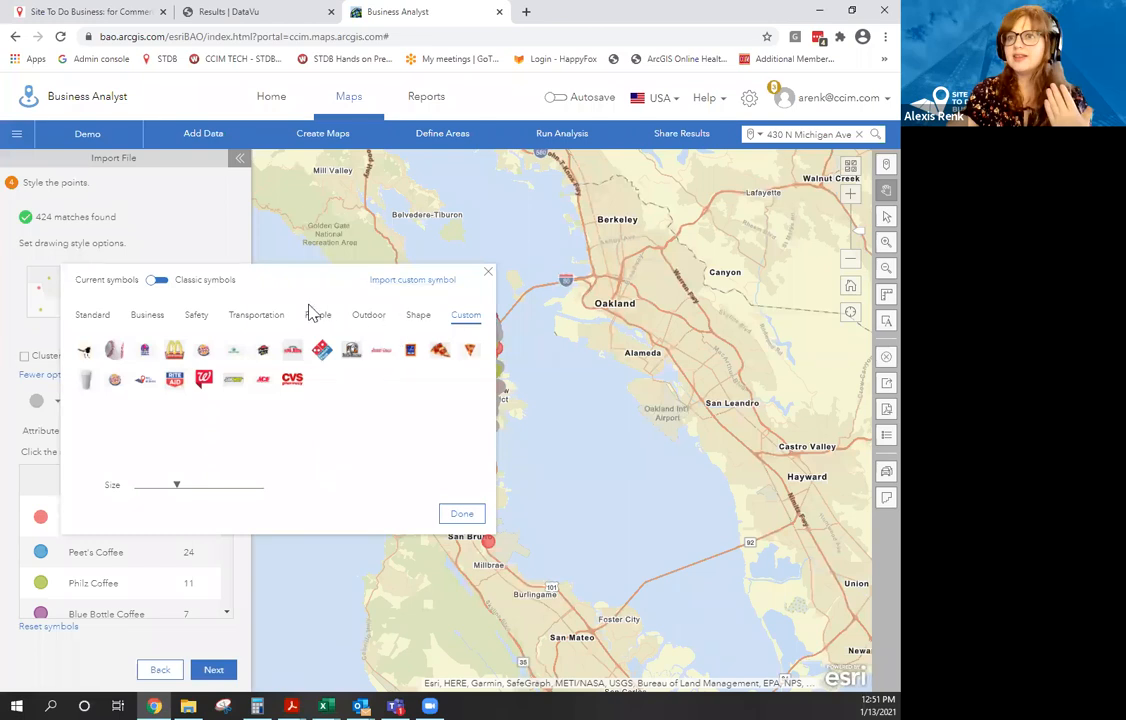
pyautogui.click(527, 12)
pyautogui.click(523, 40)
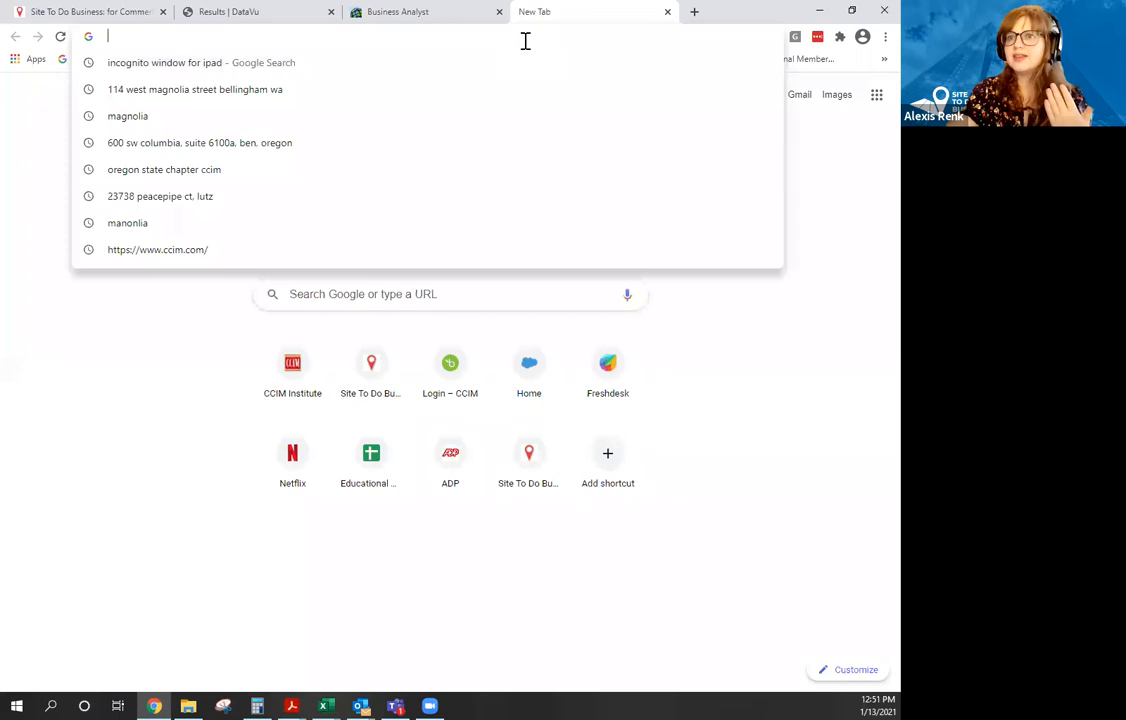
# Search Google Images for 'Starbucks logo' and preview the logos-world Starbucks Coffee logo.
pyautogui.write('Starbucks logo')
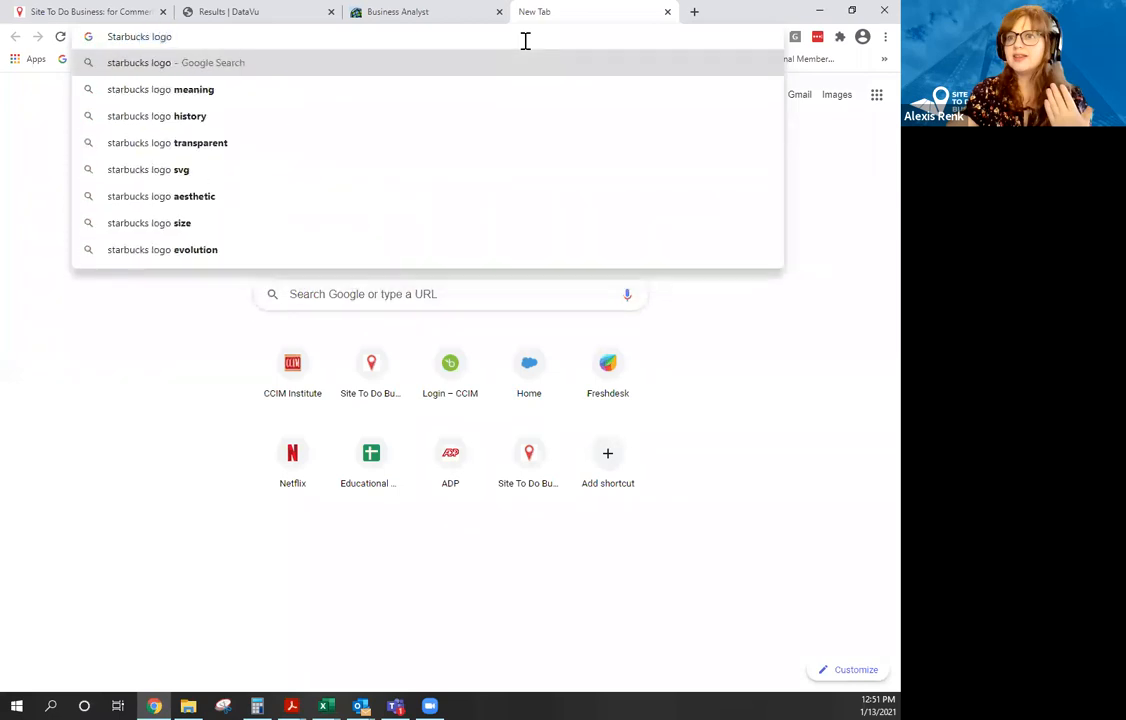
pyautogui.press('Return')
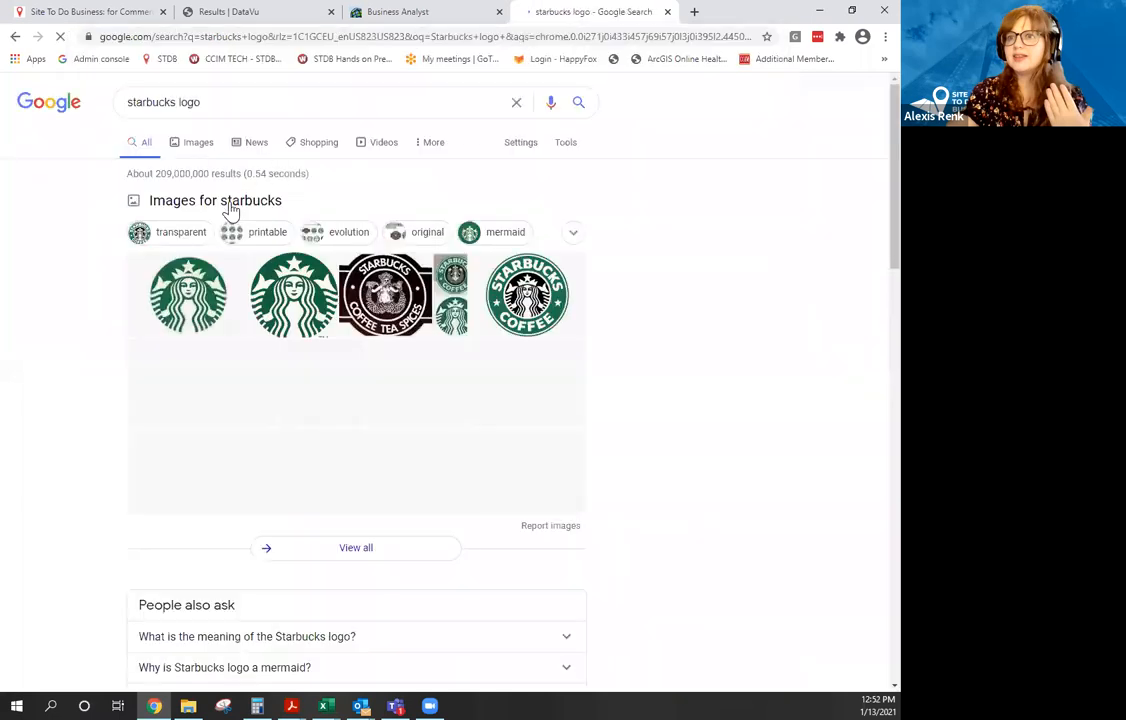
pyautogui.click(198, 143)
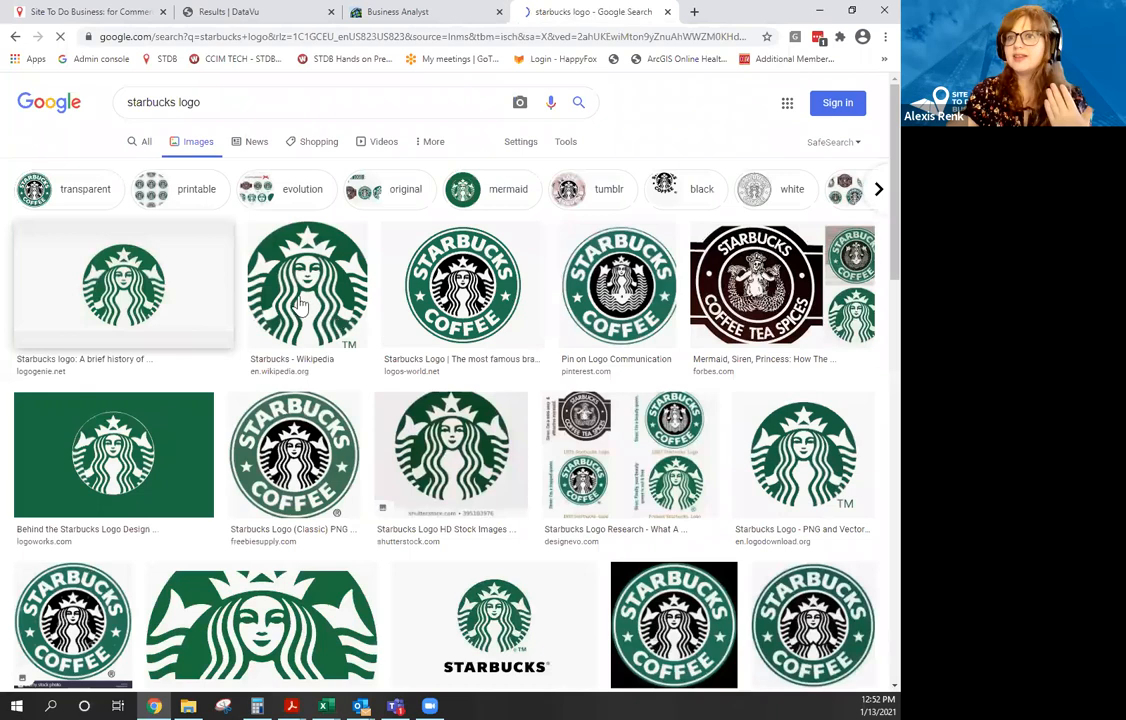
pyautogui.click(462, 248)
# Save the logo to Downloads as download.png, replacing the existing file, then close the tab.
pyautogui.rightClick(703, 229)
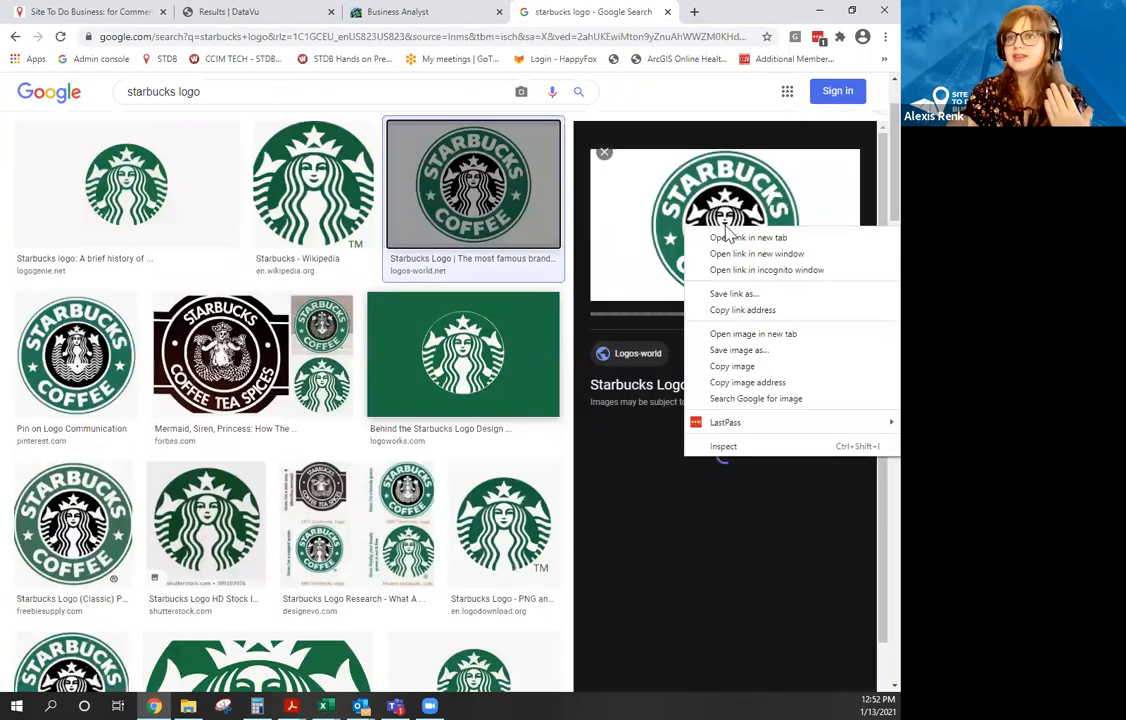
pyautogui.click(745, 354)
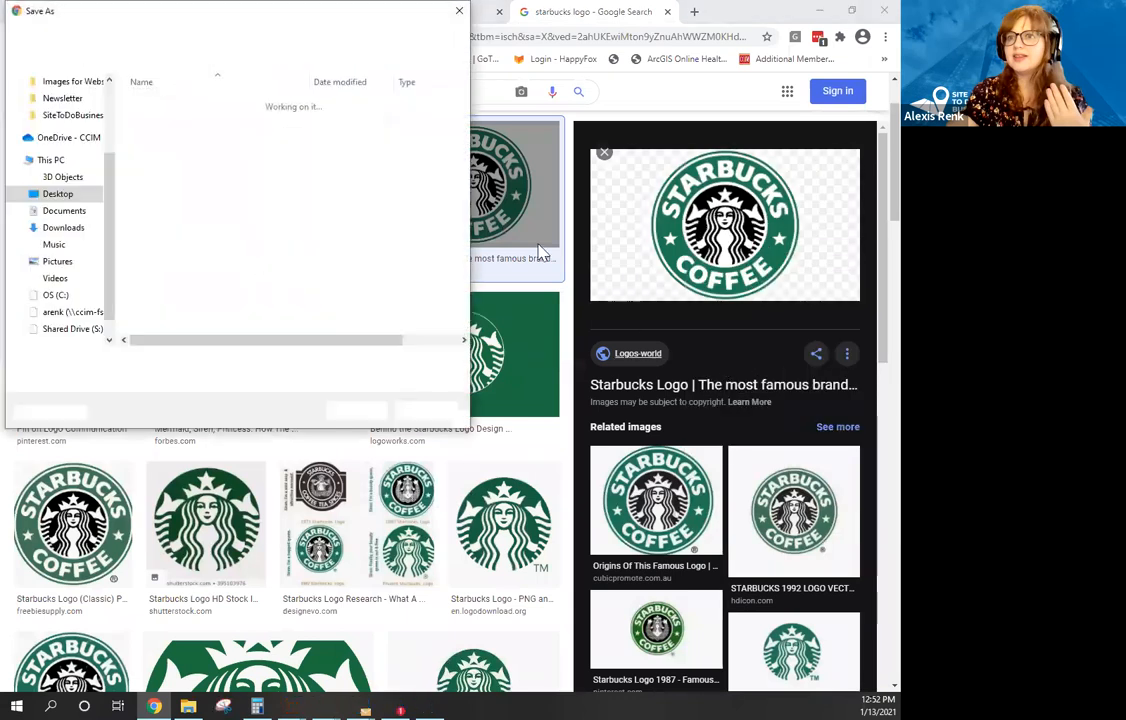
pyautogui.click(70, 227)
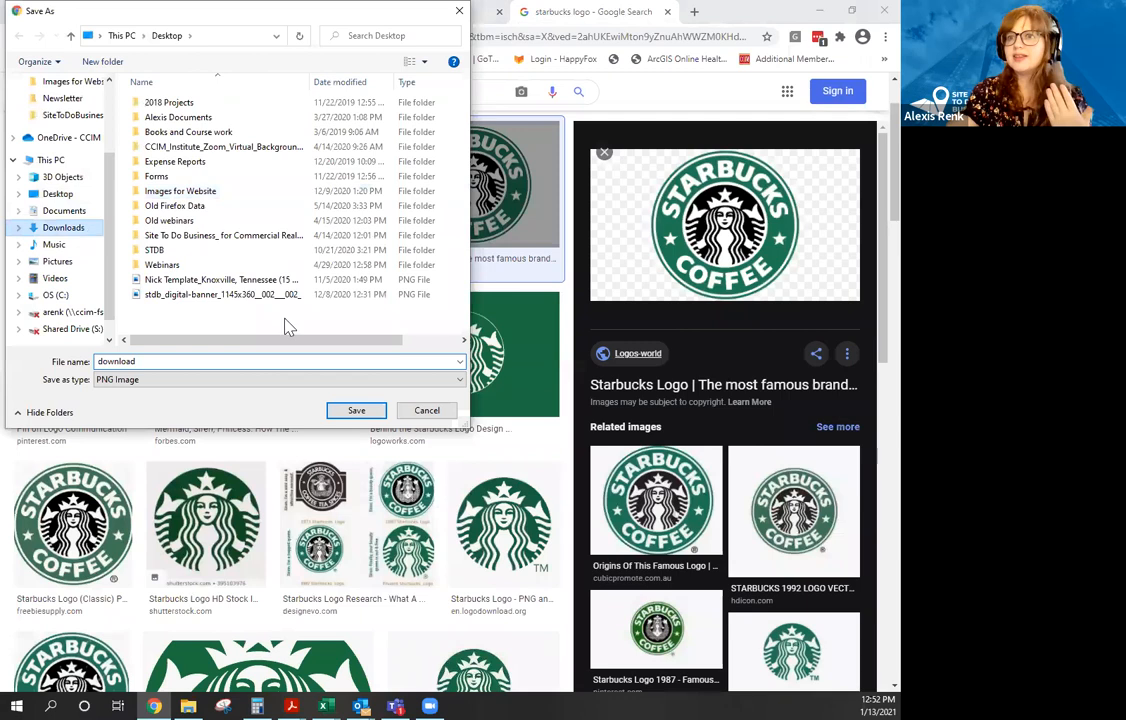
pyautogui.click(354, 411)
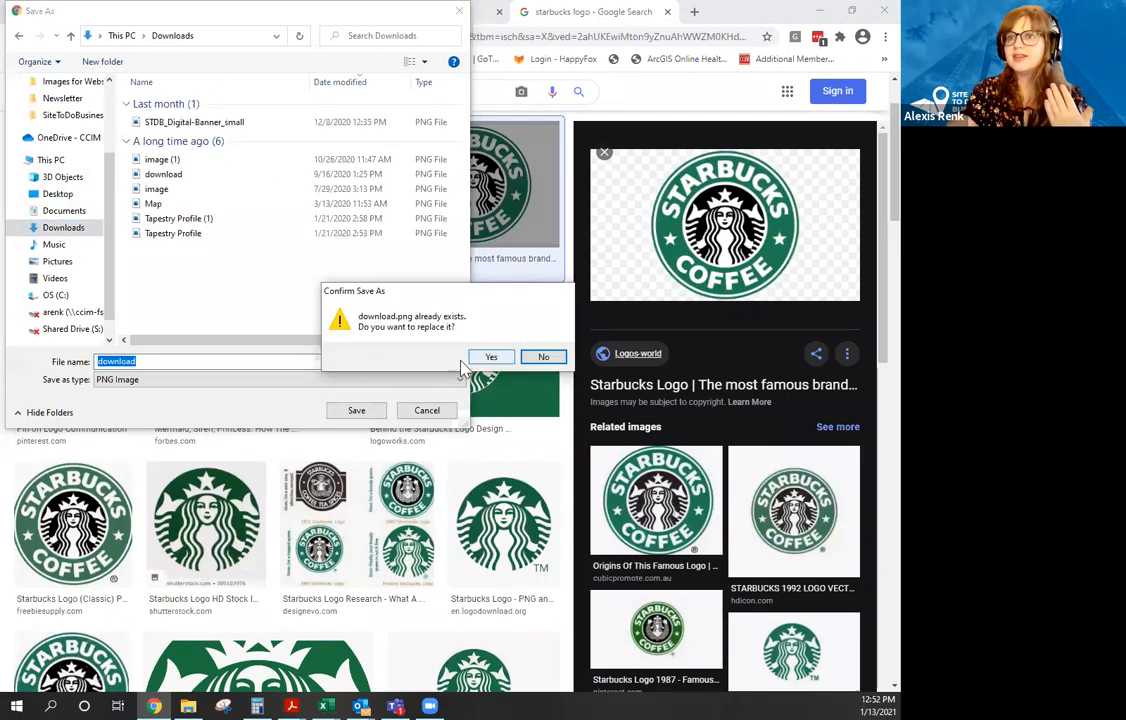
pyautogui.click(537, 360)
pyautogui.press('Return')
pyautogui.click(491, 357)
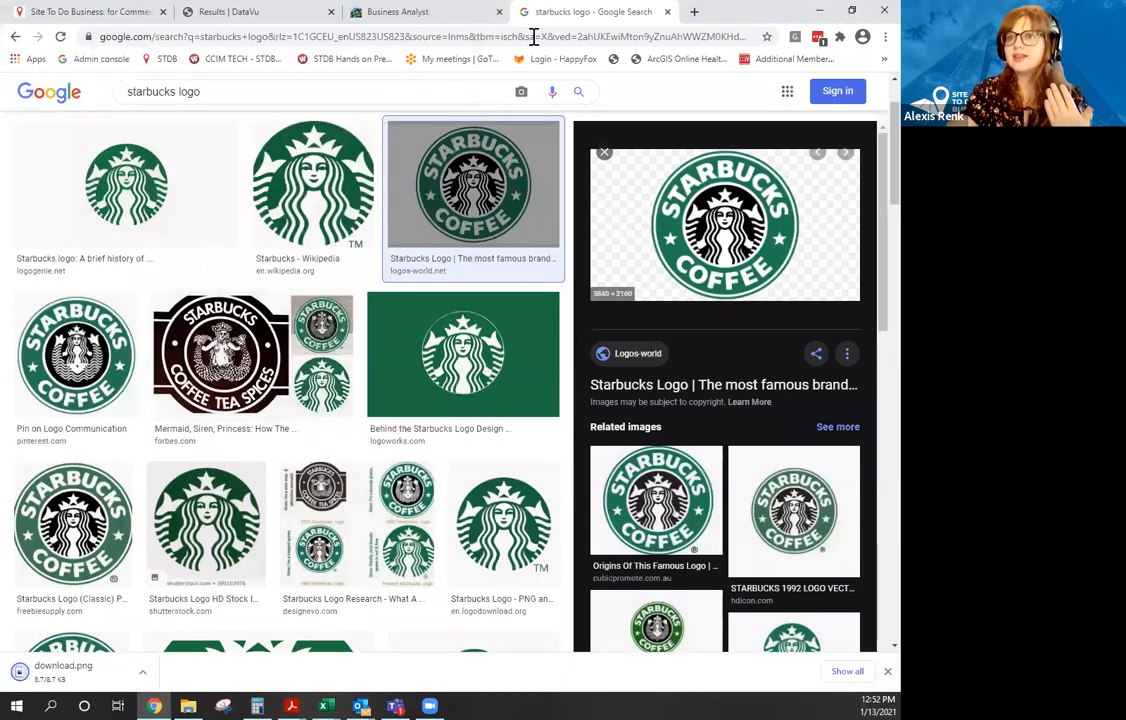
pyautogui.click(668, 13)
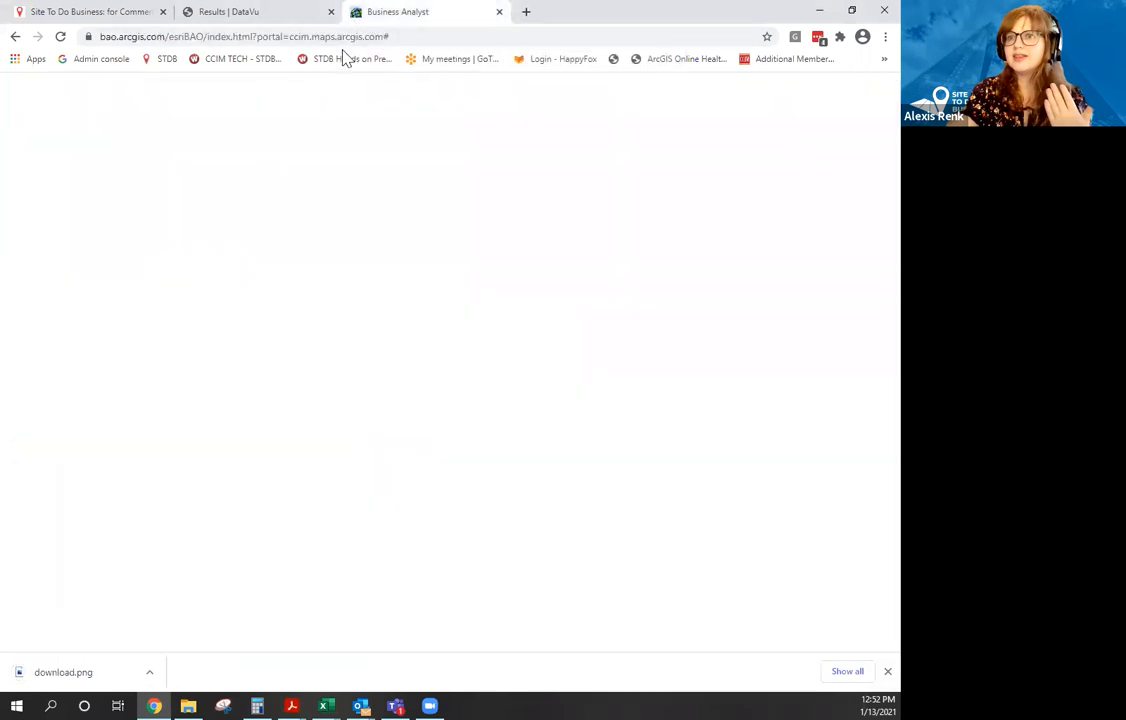
# Import download.png as a custom map symbol for the Starbucks points.
pyautogui.click(410, 39)
pyautogui.click(386, 281)
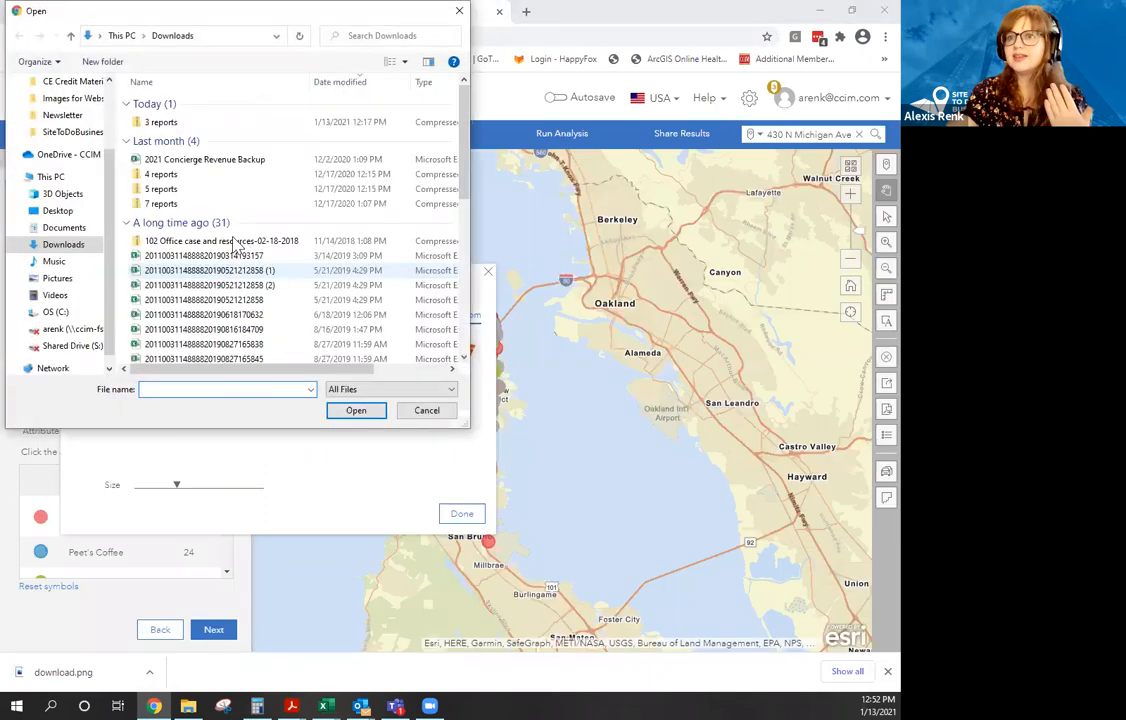
pyautogui.click(165, 124)
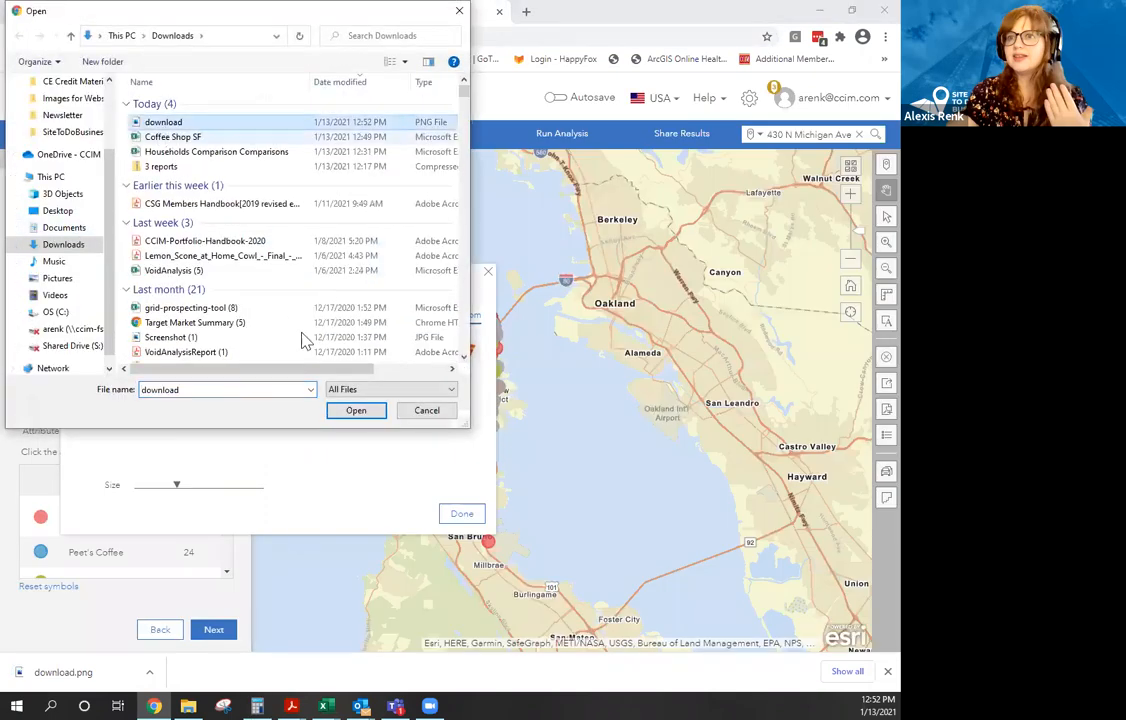
pyautogui.click(356, 411)
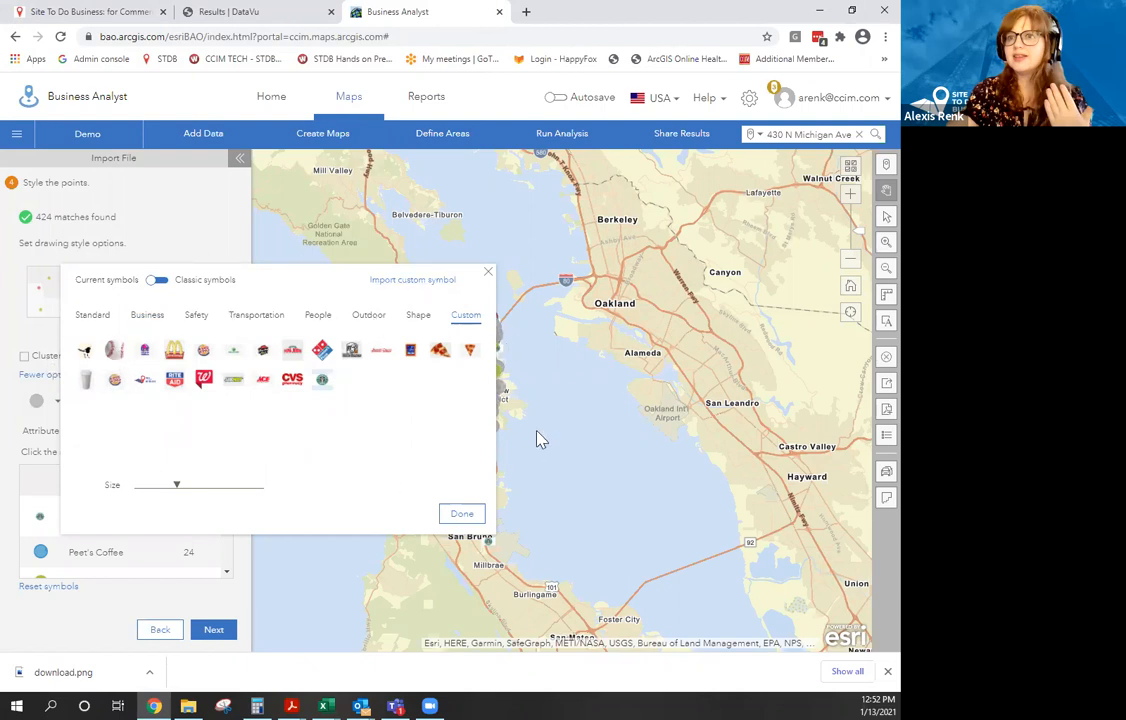
# Enlarge the logo symbol to size 22, apply it, and recenter the map on San Francisco.
pyautogui.moveTo(324, 392)
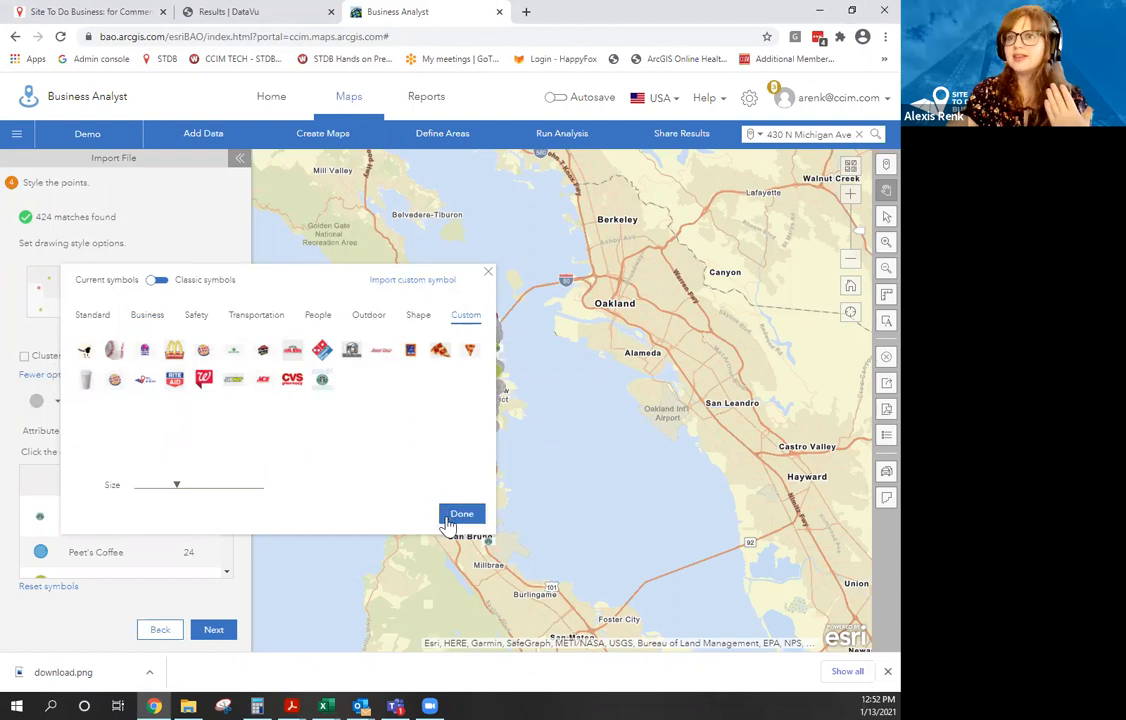
pyautogui.moveTo(176, 486); pyautogui.dragTo(188, 493)
pyautogui.click(456, 517)
pyautogui.scroll(5, 450, 410)
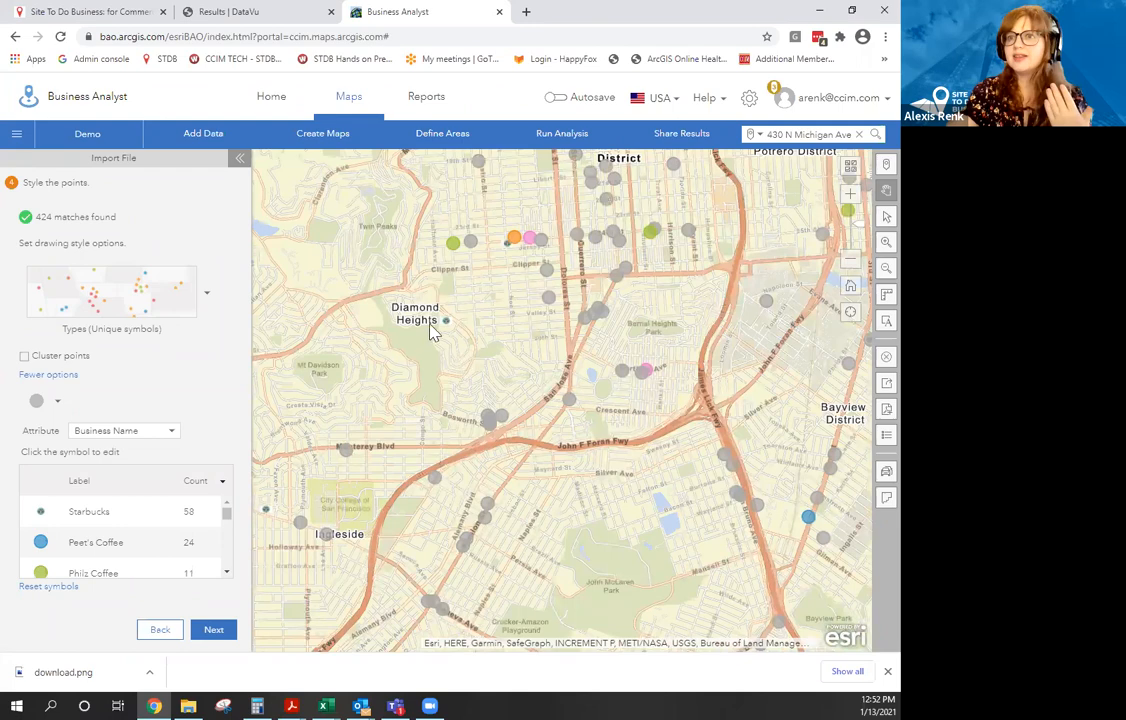
pyautogui.scroll(-3, 450, 337)
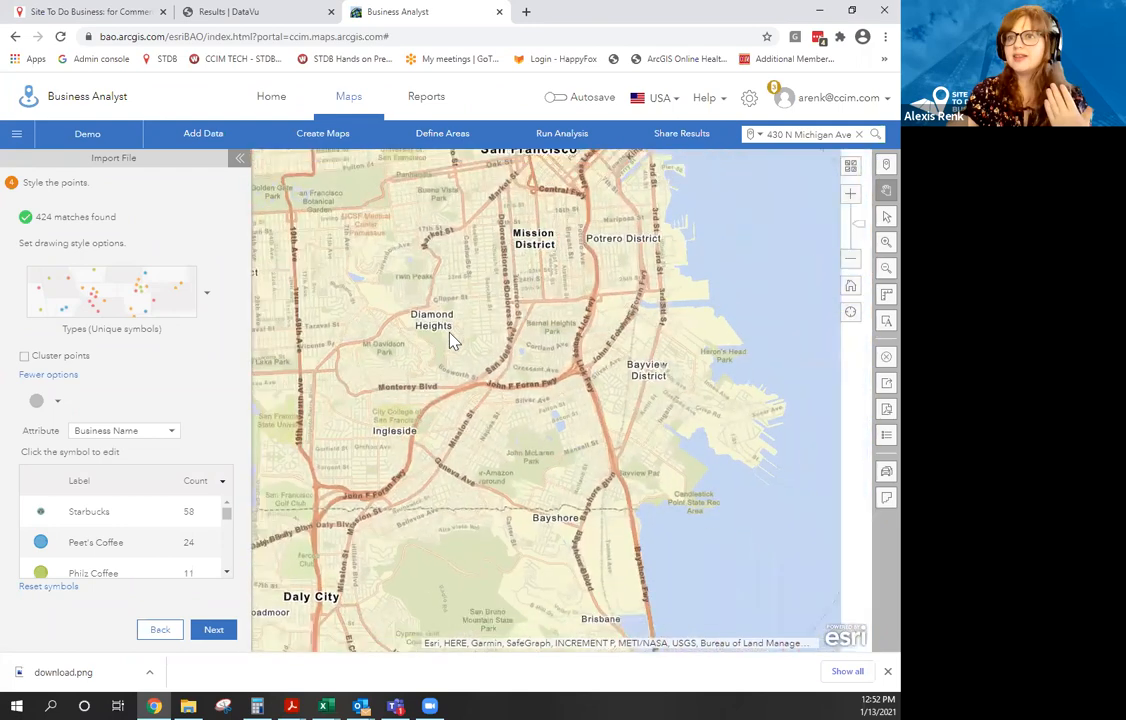
pyautogui.moveTo(414, 386); pyautogui.dragTo(465, 474)
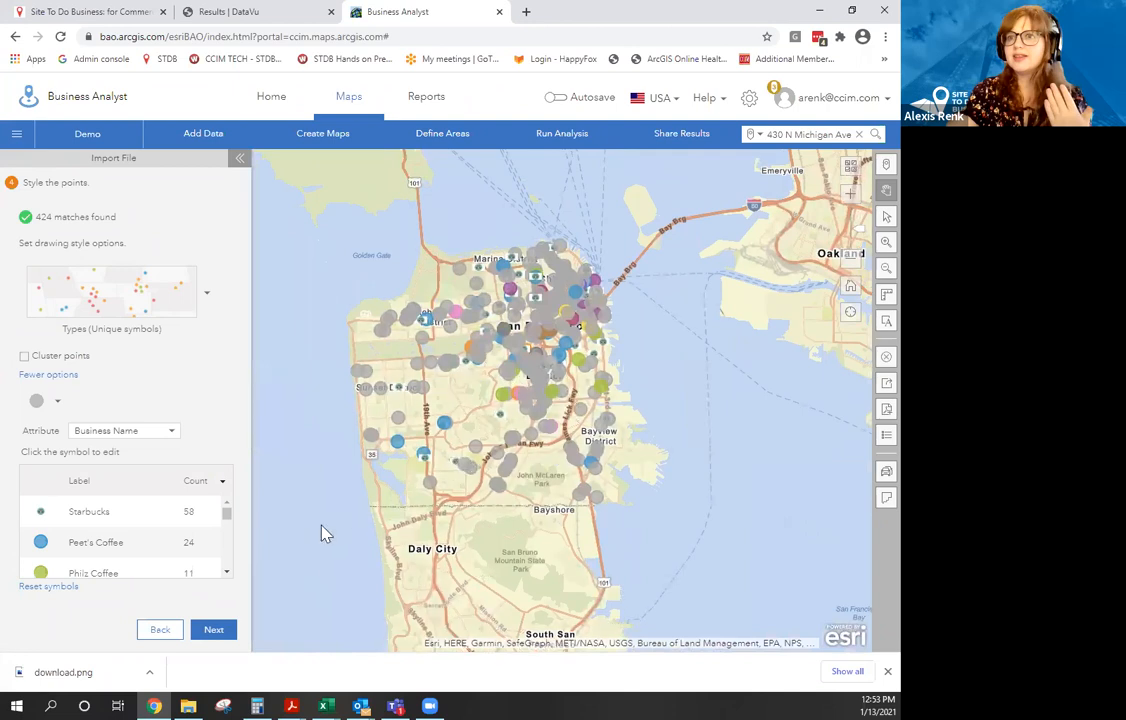
# Save only the imported points as a new layer named 'Coffee Shop SF'.
pyautogui.click(226, 630)
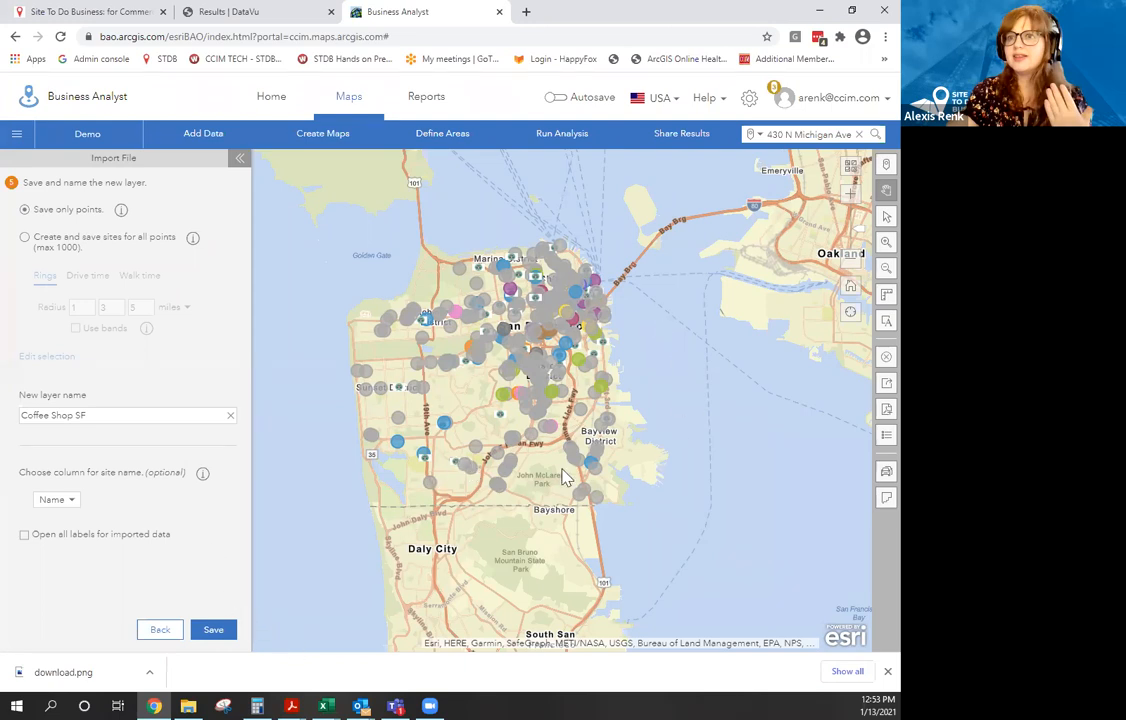
pyautogui.click(211, 634)
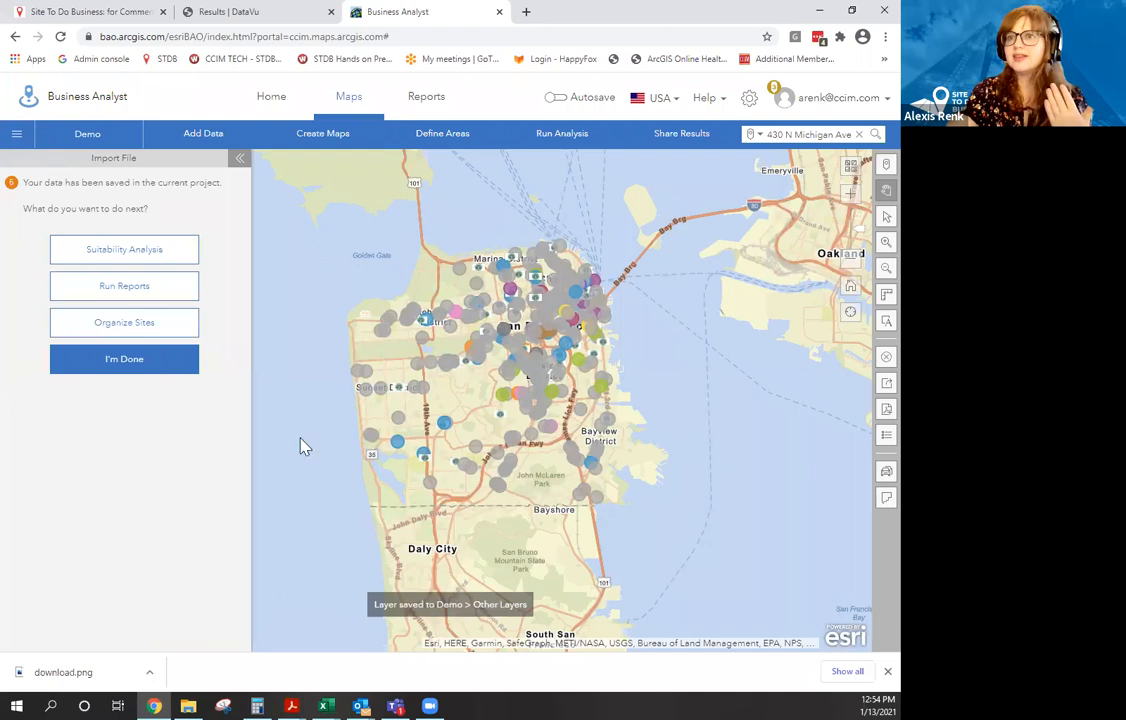
# Finish the import and create 5- and 10-minute drive-time areas around the Diamond Heights shop.
pyautogui.click(155, 364)
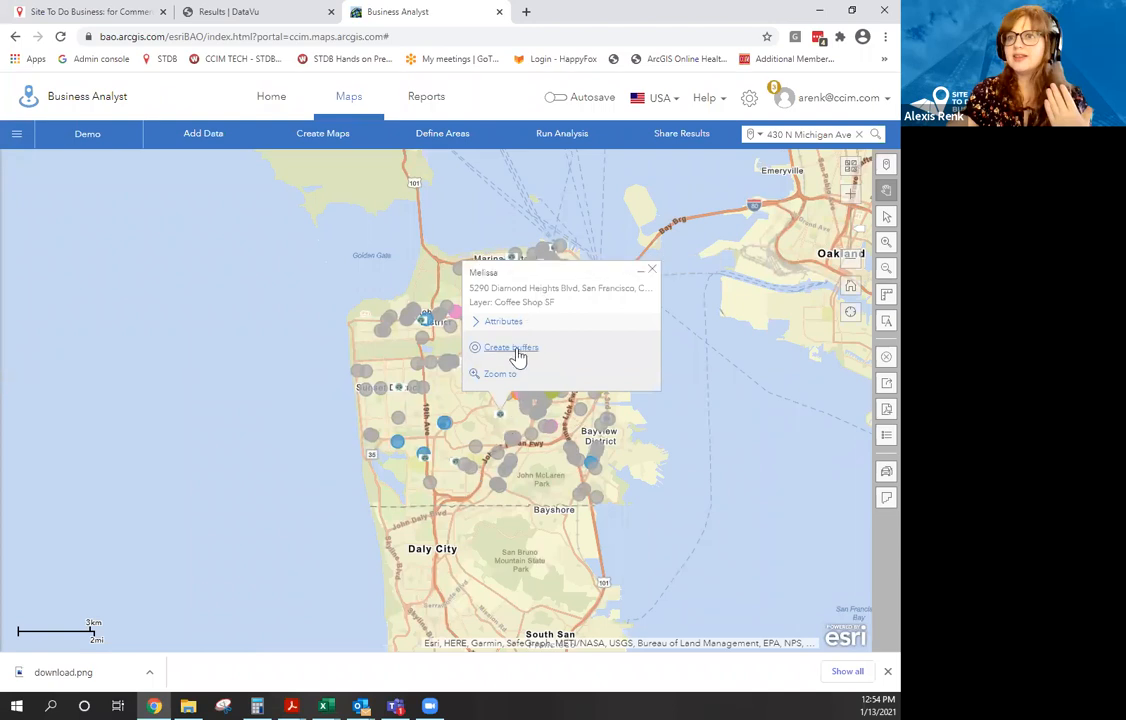
pyautogui.click(515, 350)
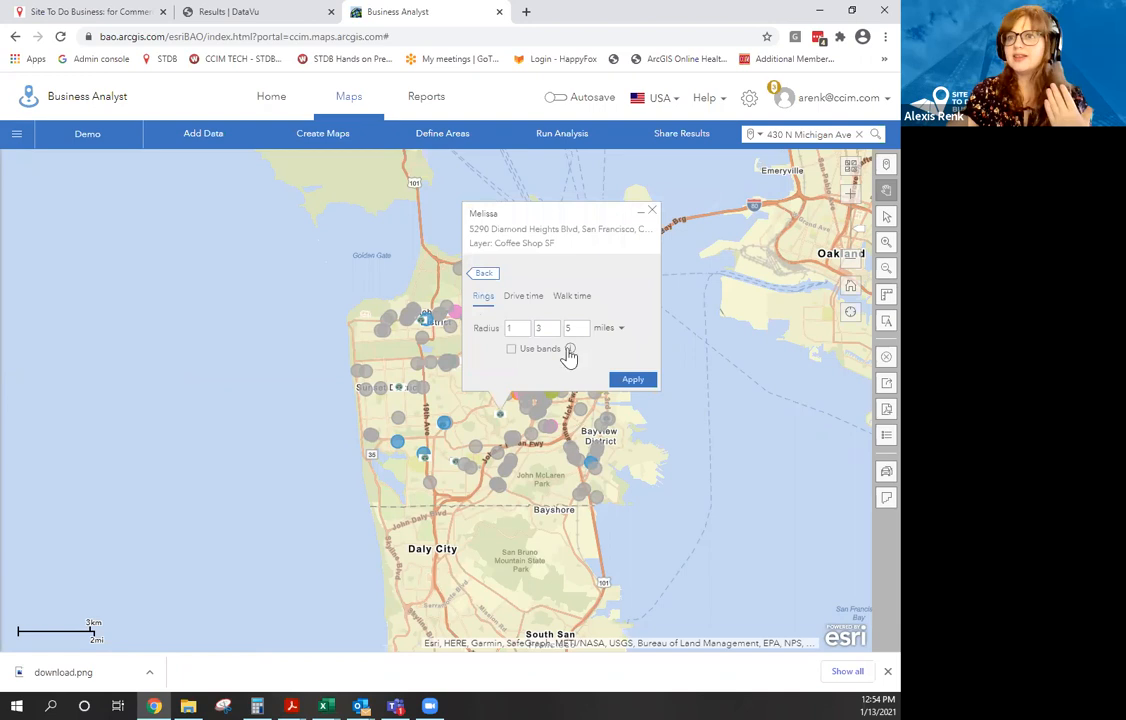
pyautogui.click(523, 296)
pyautogui.doubleClick(542, 328)
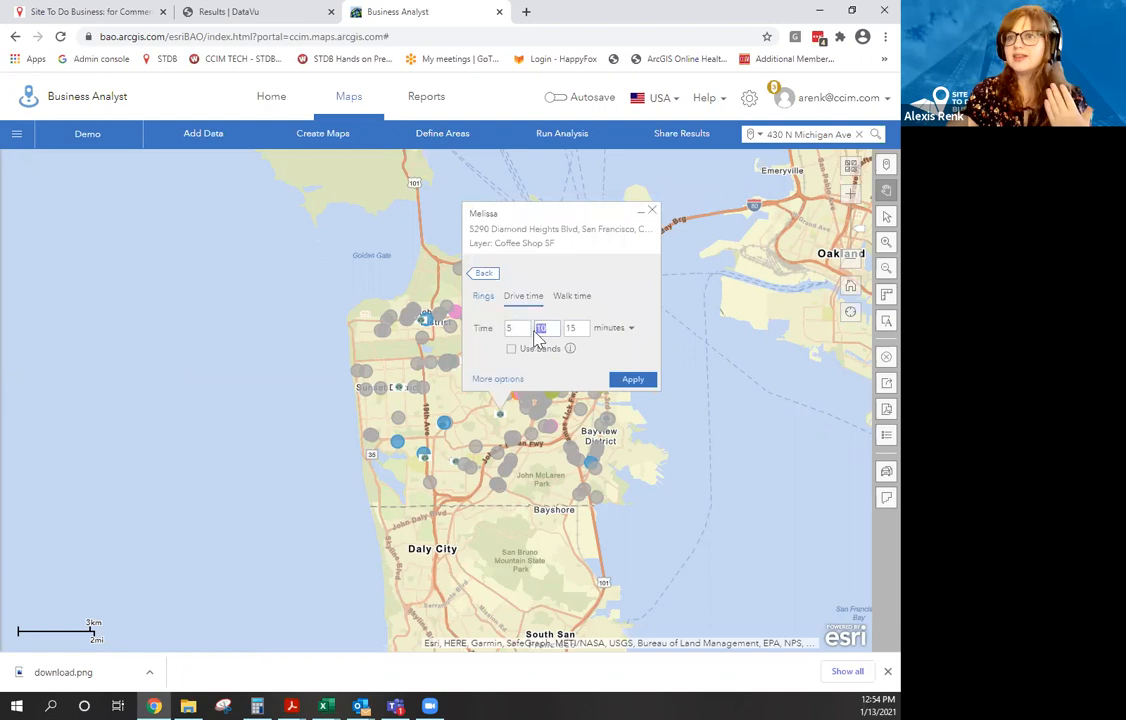
pyautogui.click(573, 328)
pyautogui.click(633, 379)
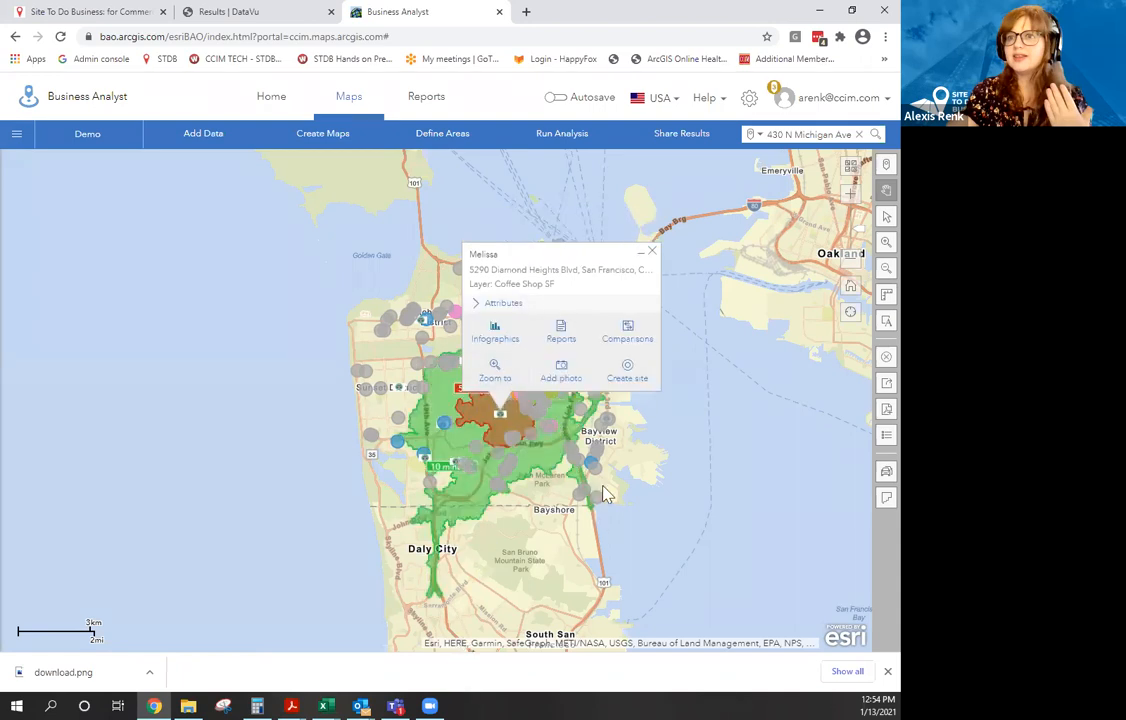
# Close the shop popup, which removes the areas, cancel Clear map, and reopen the shop's details.
pyautogui.click(652, 252)
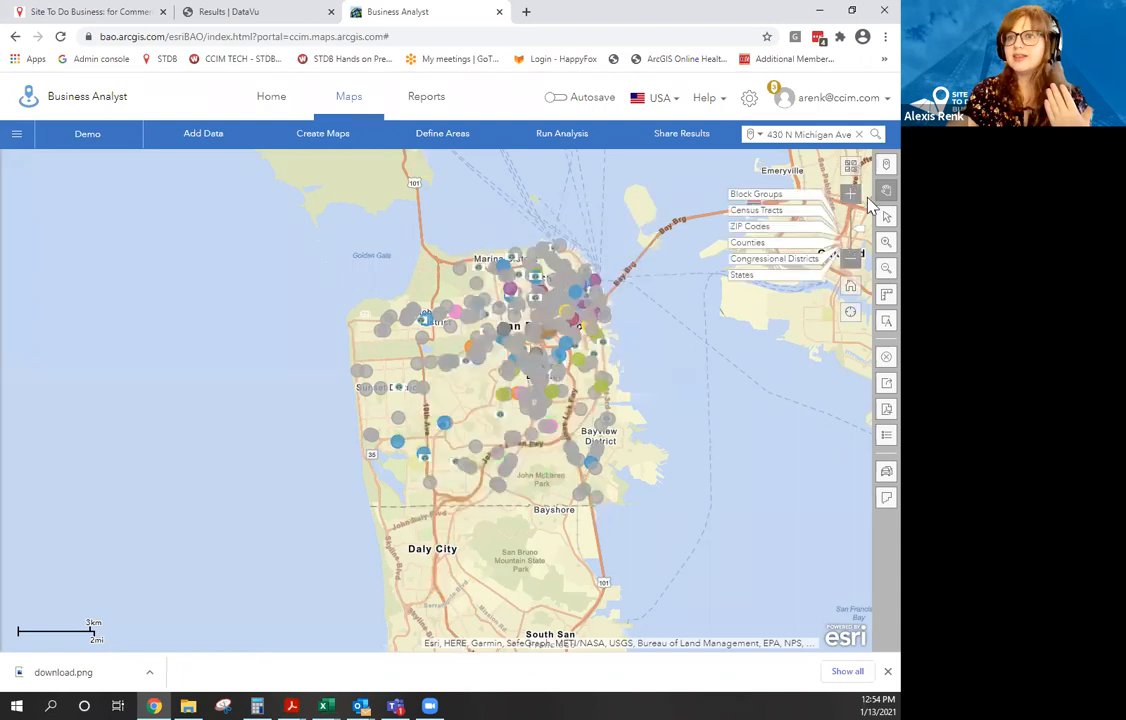
pyautogui.click(884, 359)
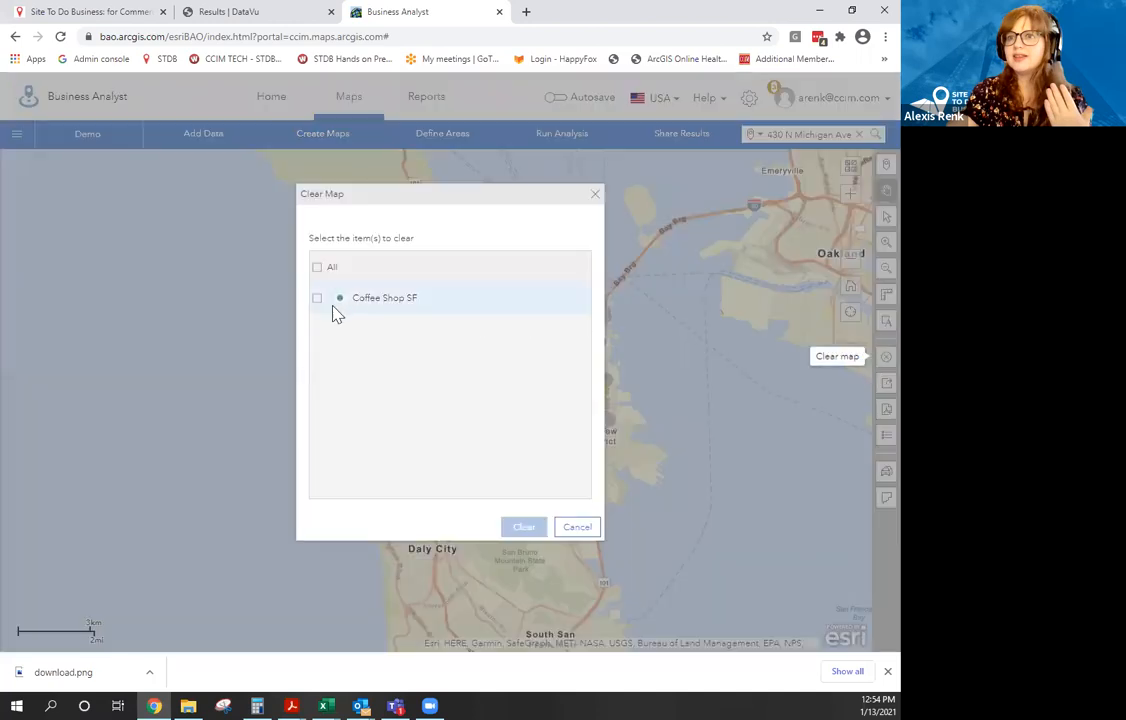
pyautogui.click(597, 195)
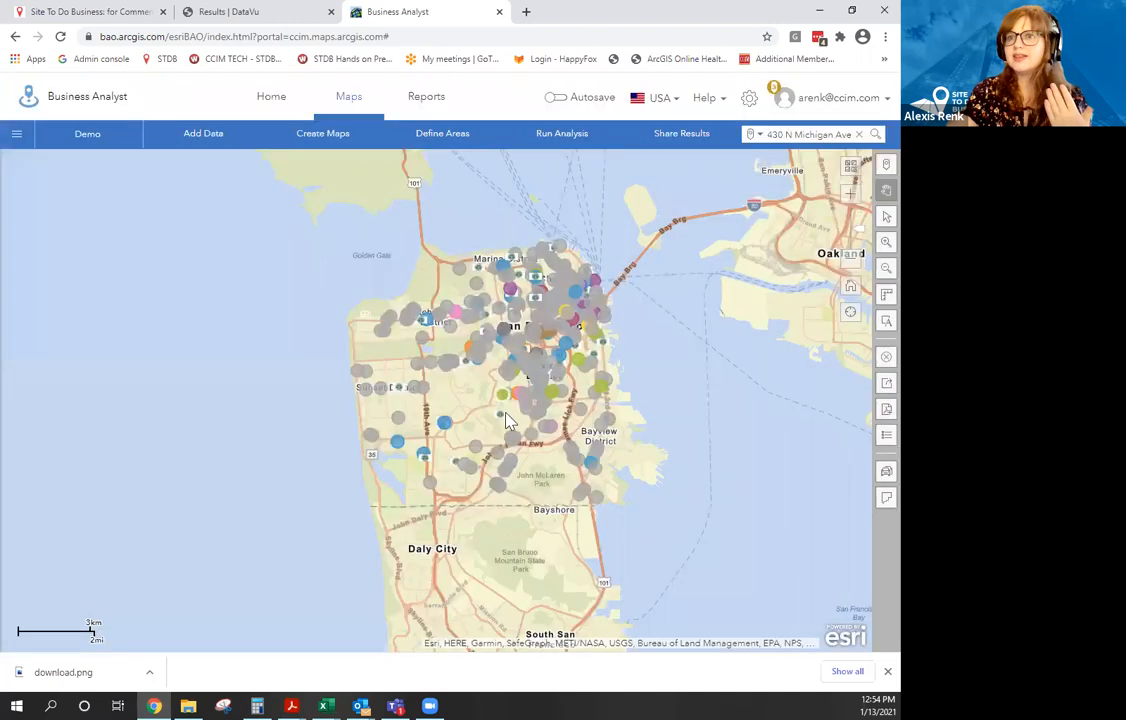
pyautogui.click(502, 415)
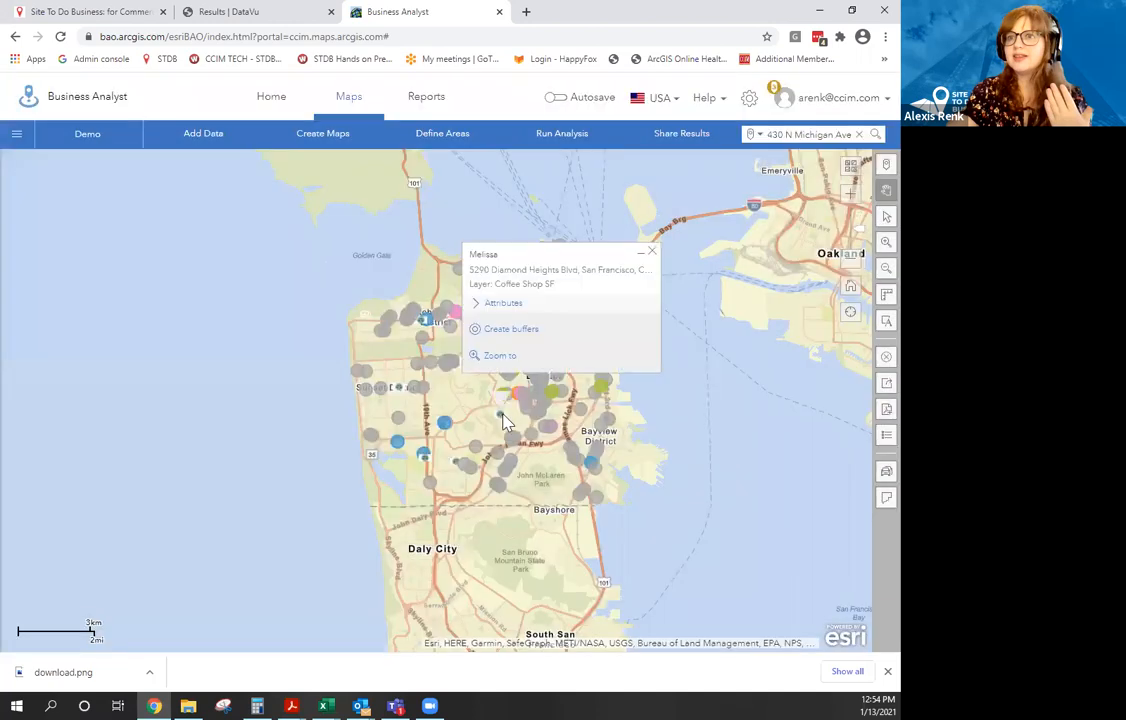
# Create 5- and 10-minute drive-time areas and save them as the new 'Coffee Shop SF Sites' layer.
pyautogui.click(509, 333)
pyautogui.click(627, 379)
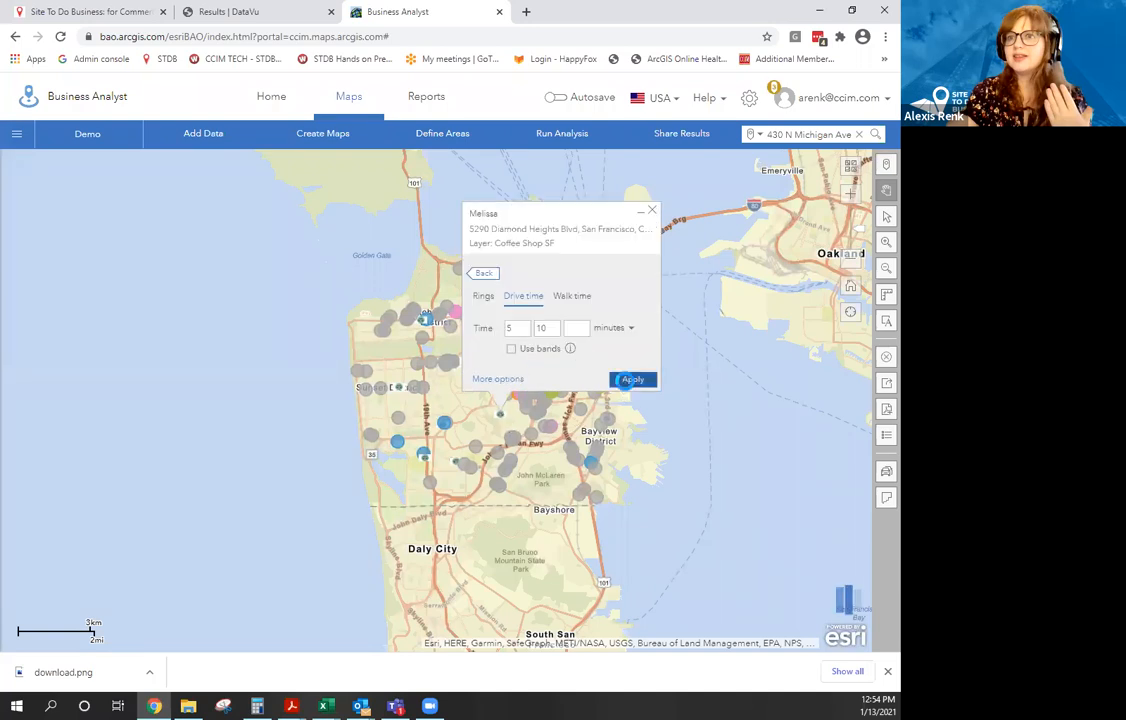
pyautogui.click(641, 386)
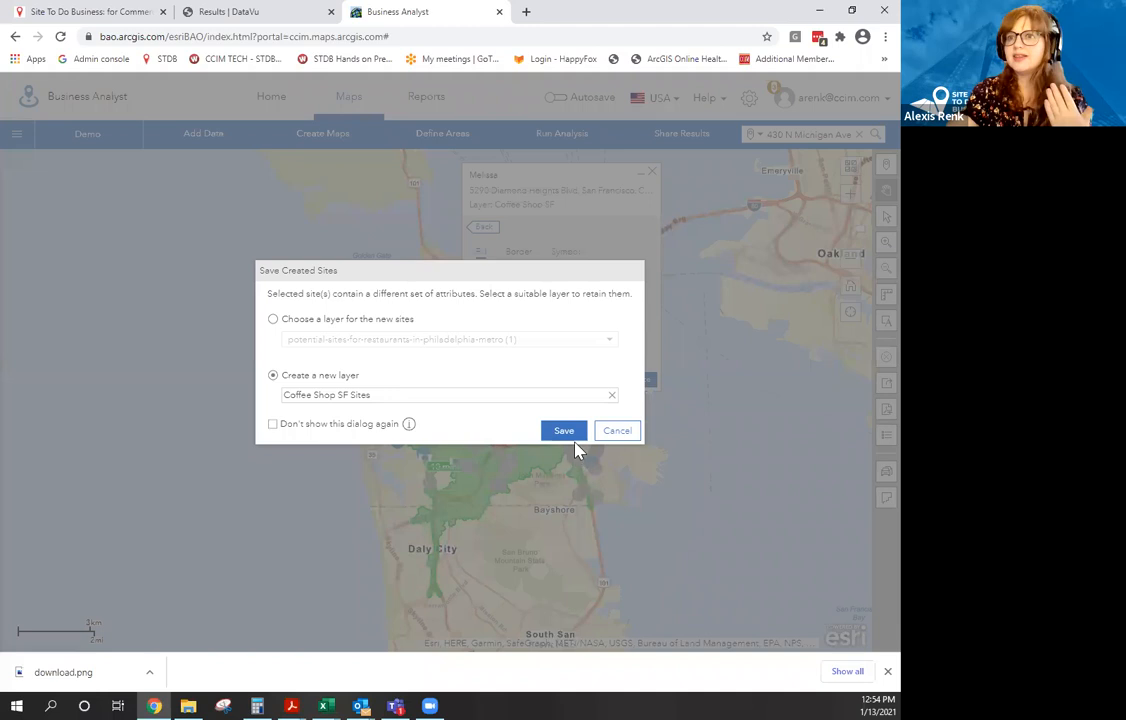
pyautogui.click(564, 432)
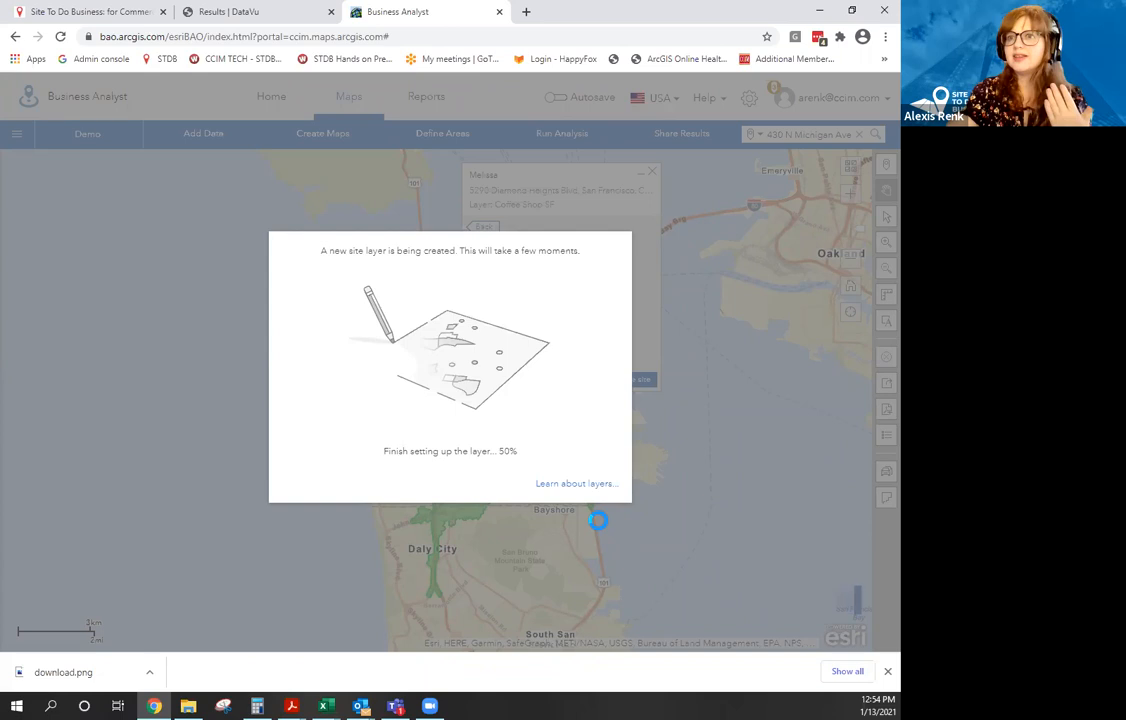
pyautogui.click(886, 671)
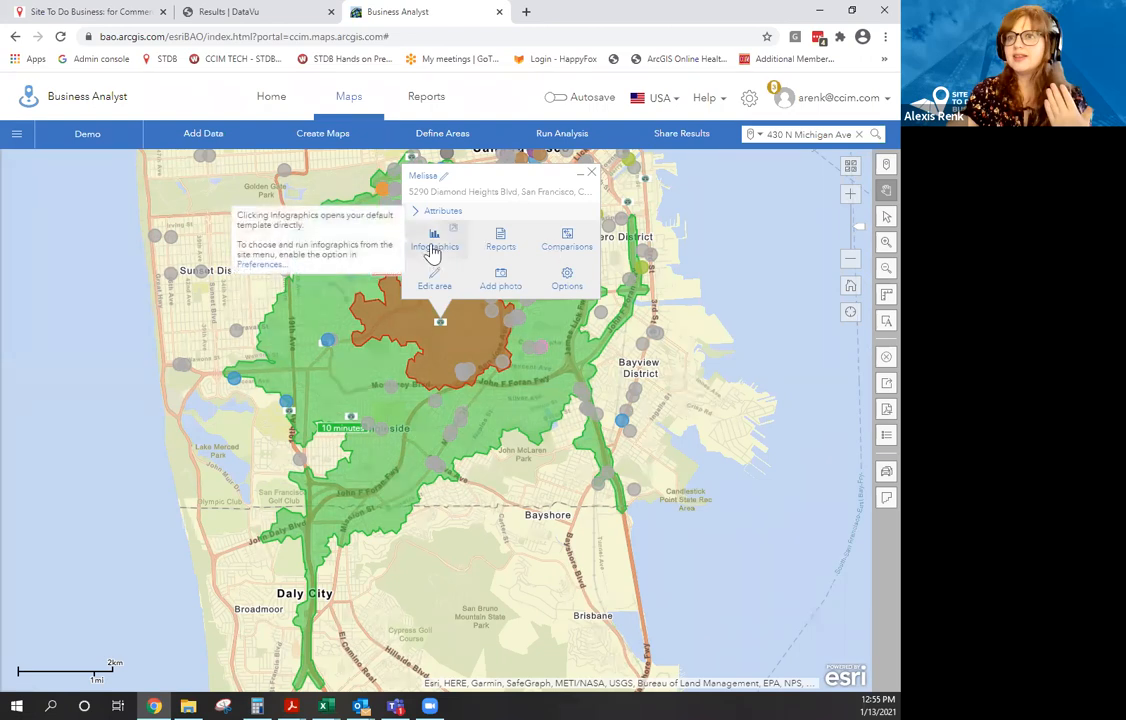
# Build an infographic for the coffee shop site and choose Employment Overview instead of Target Market Summary.
pyautogui.click(432, 250)
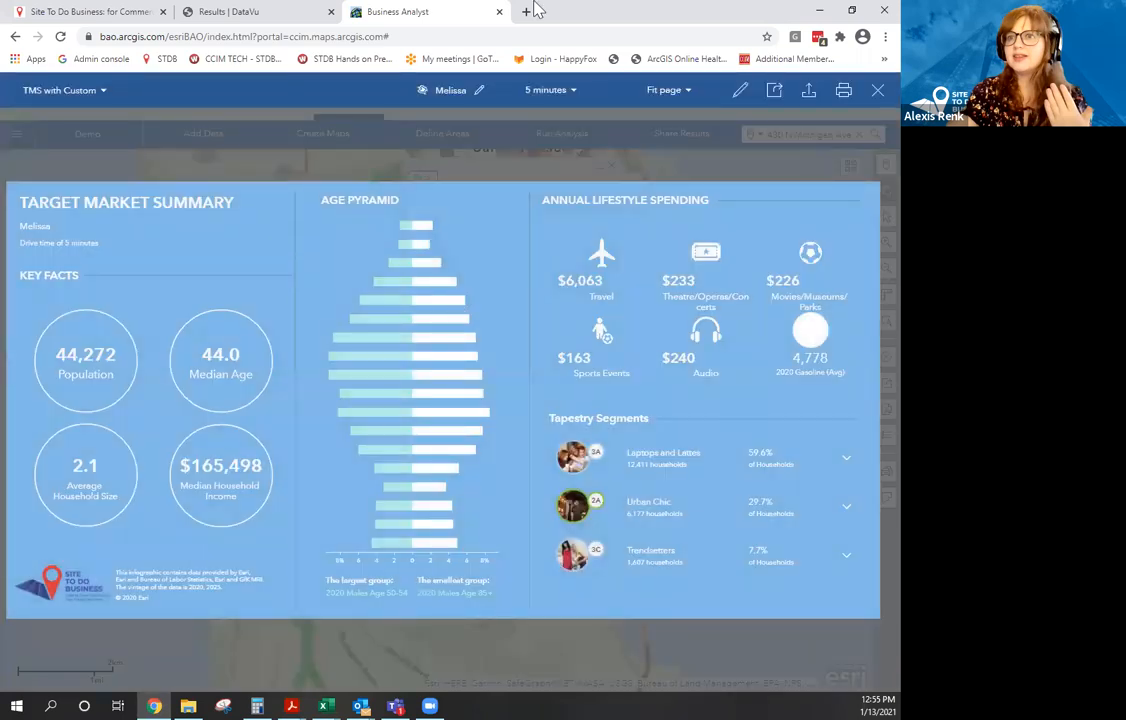
pyautogui.click(91, 95)
pyautogui.scroll(5, 112, 300)
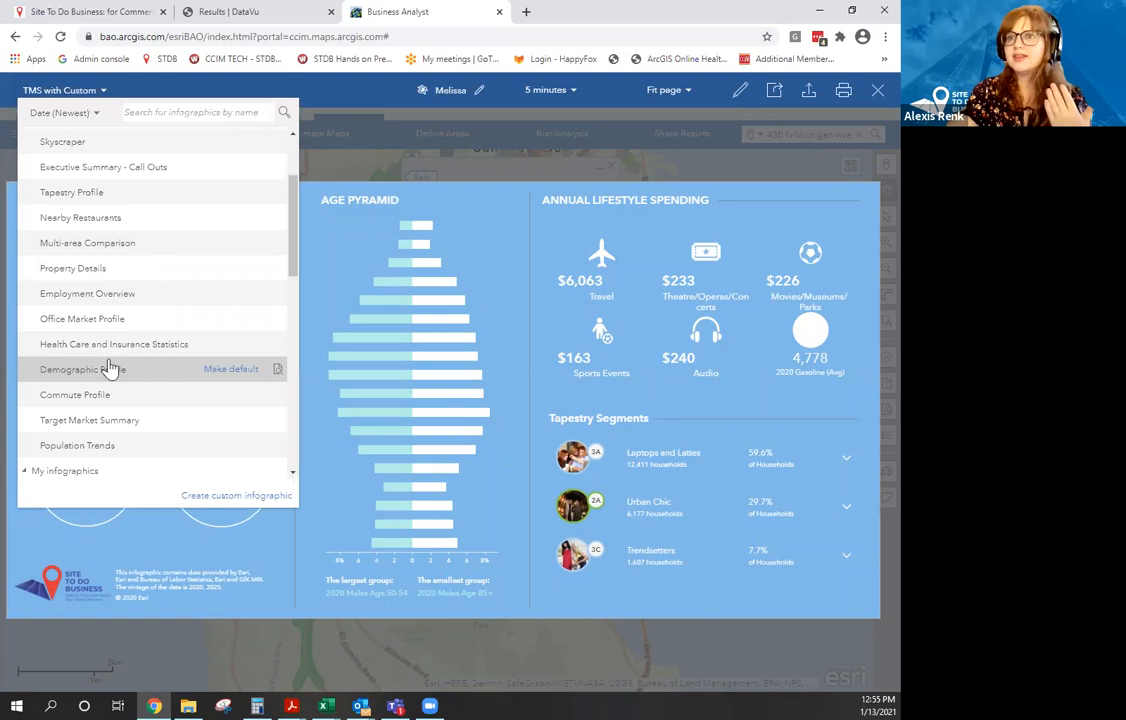
pyautogui.click(110, 295)
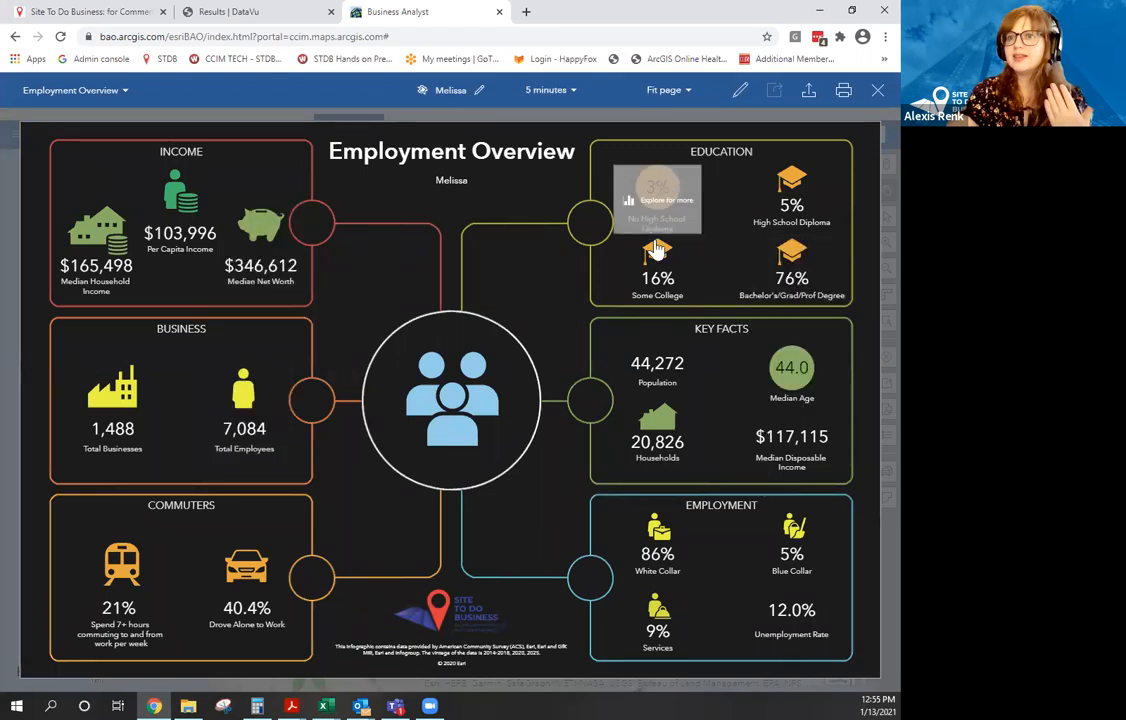
# View the detailed Educational Attainment chart, close it, and open the 5 minutes drive-time dropdown.
pyautogui.click(657, 285)
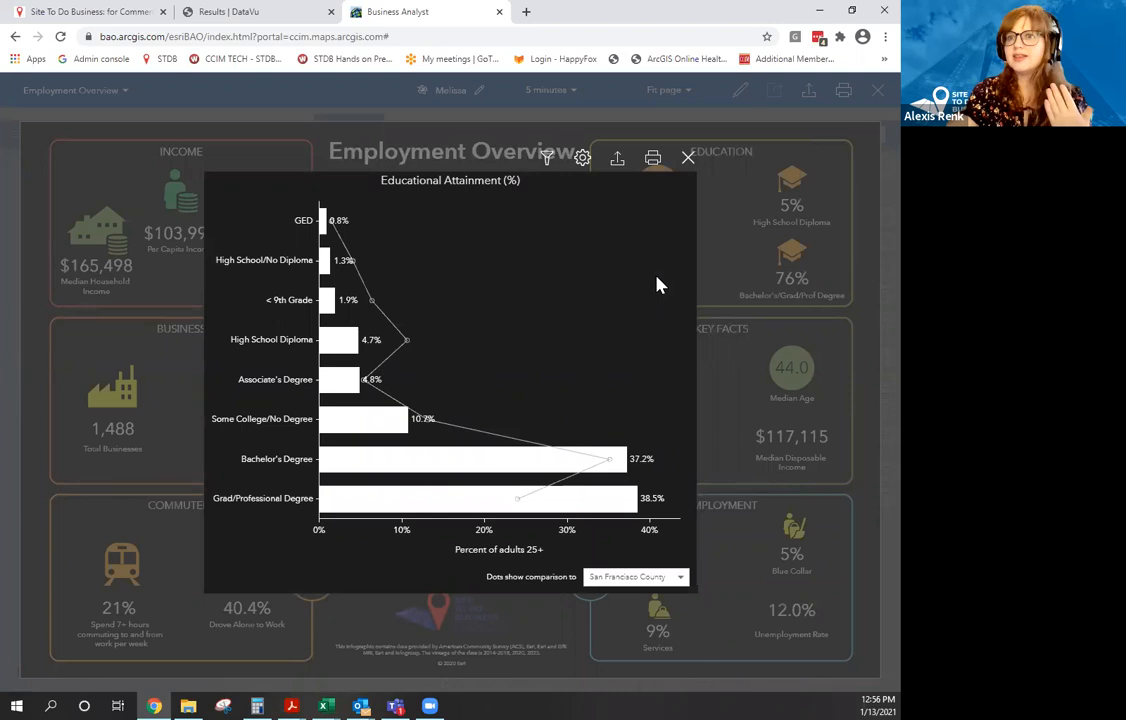
pyautogui.click(687, 160)
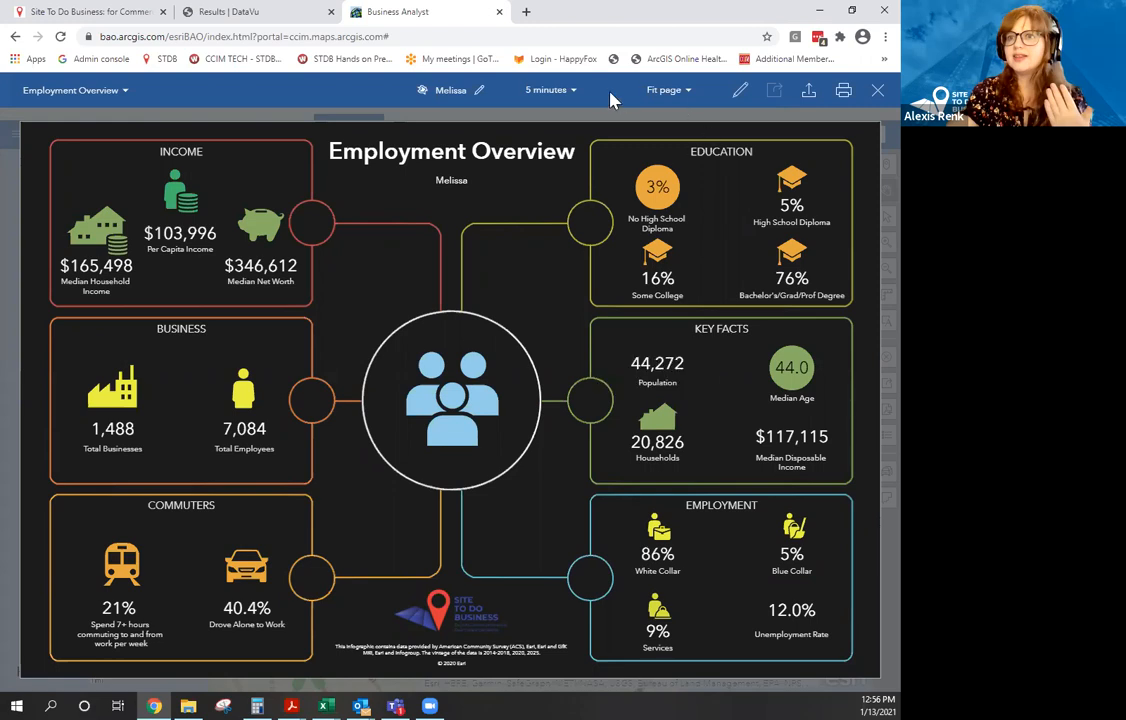
pyautogui.click(573, 93)
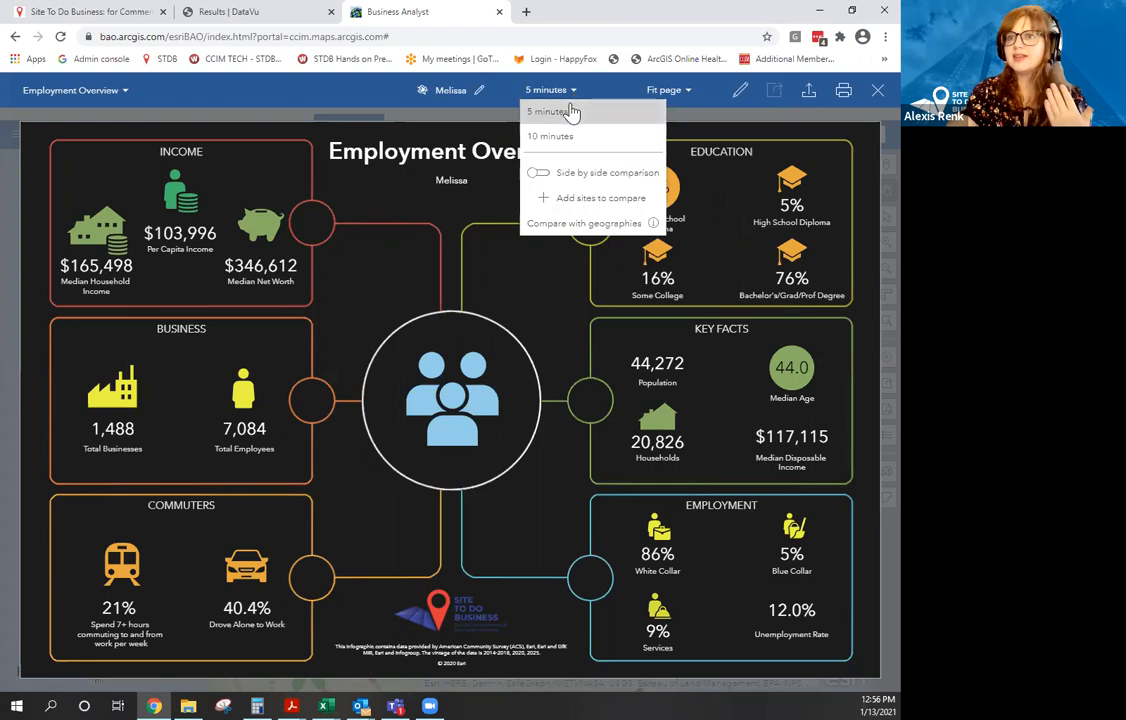
# Turn on side-by-side comparison of both drive times, check the Net Worth chart, and add comparison geographies.
pyautogui.click(539, 177)
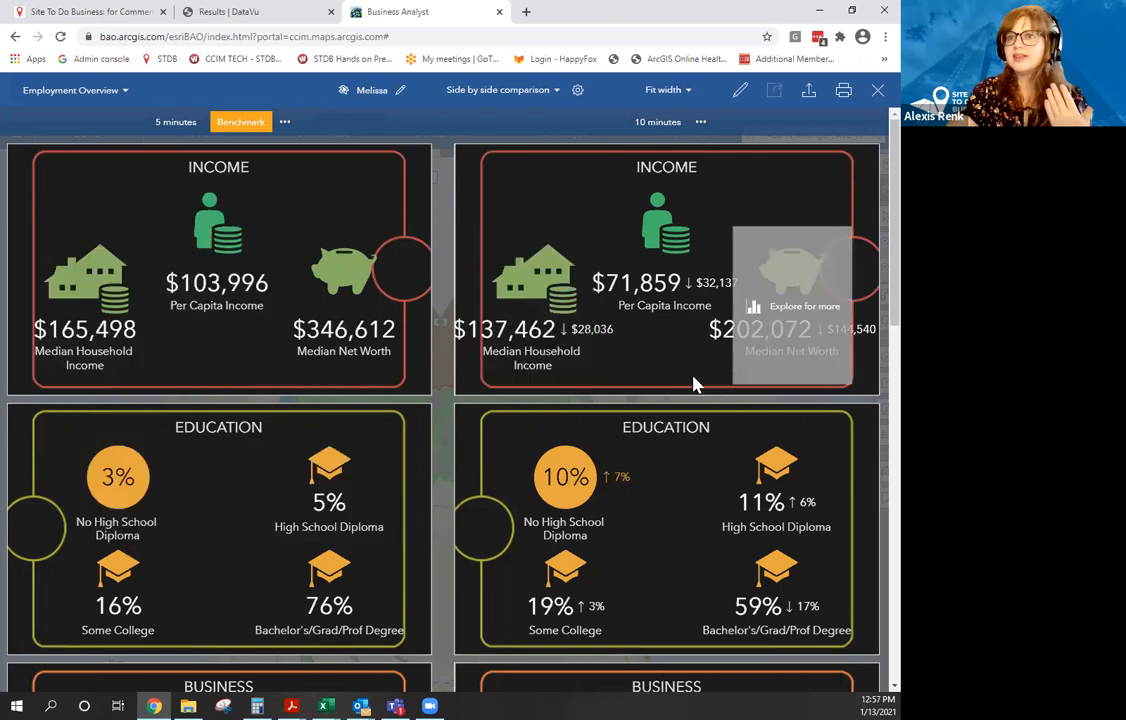
pyautogui.click(669, 340)
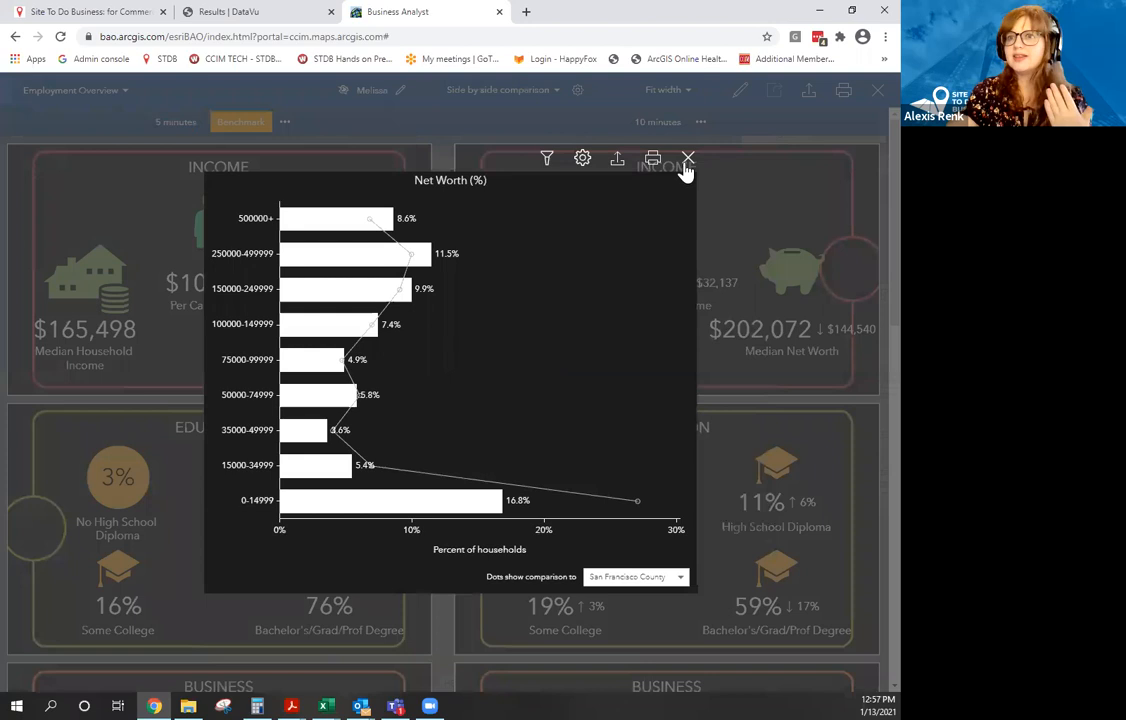
pyautogui.click(688, 160)
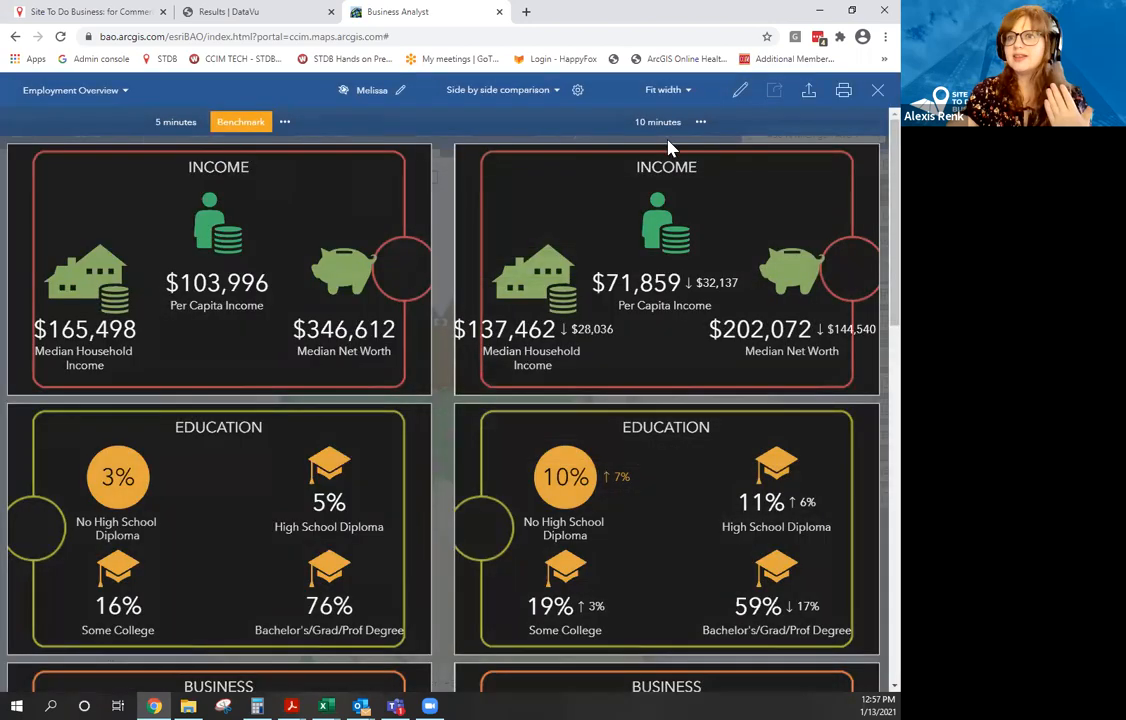
pyautogui.scroll(-2, 343, 320)
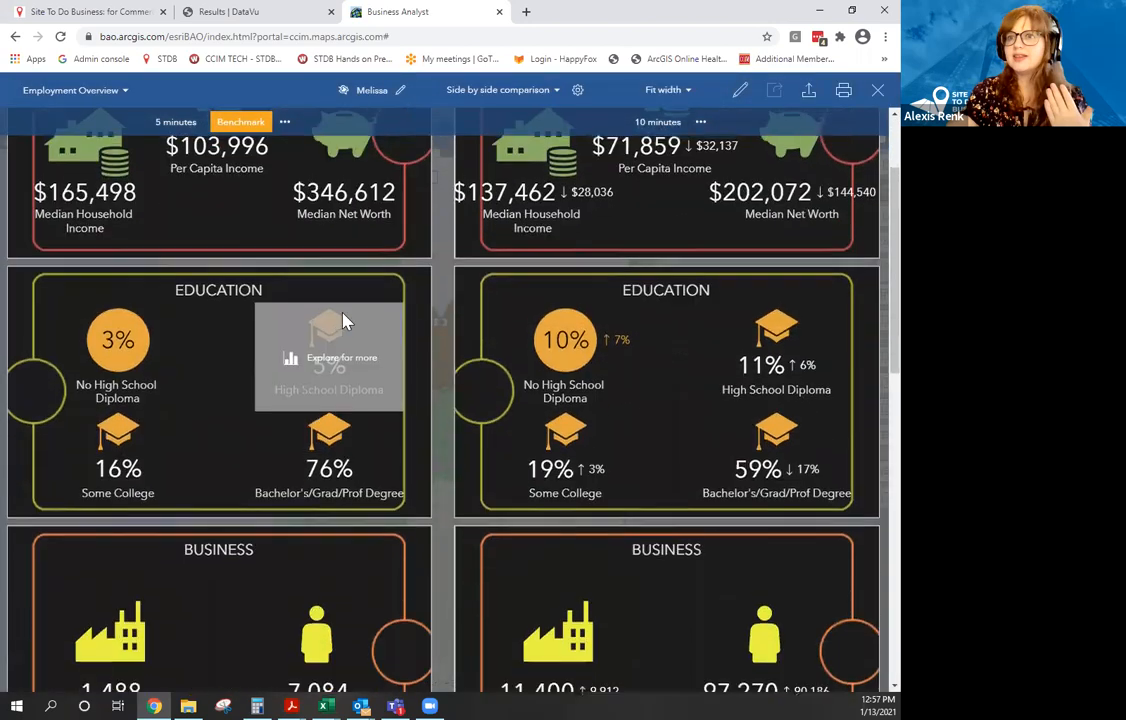
pyautogui.scroll(2, 343, 320)
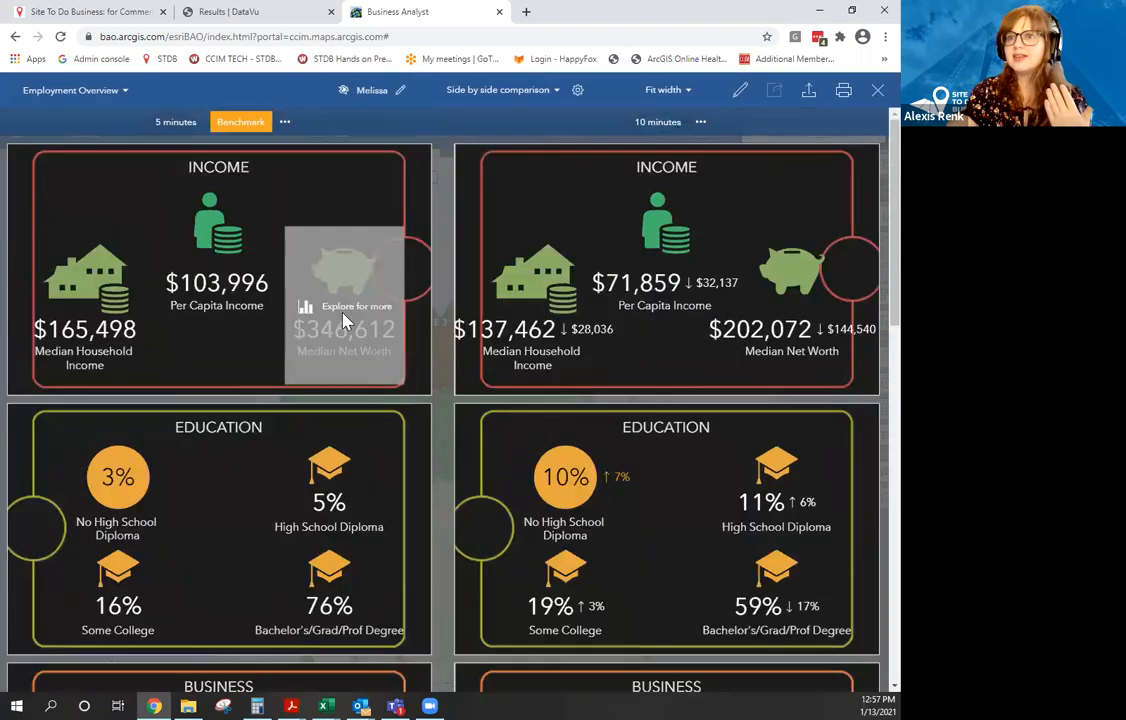
pyautogui.click(558, 93)
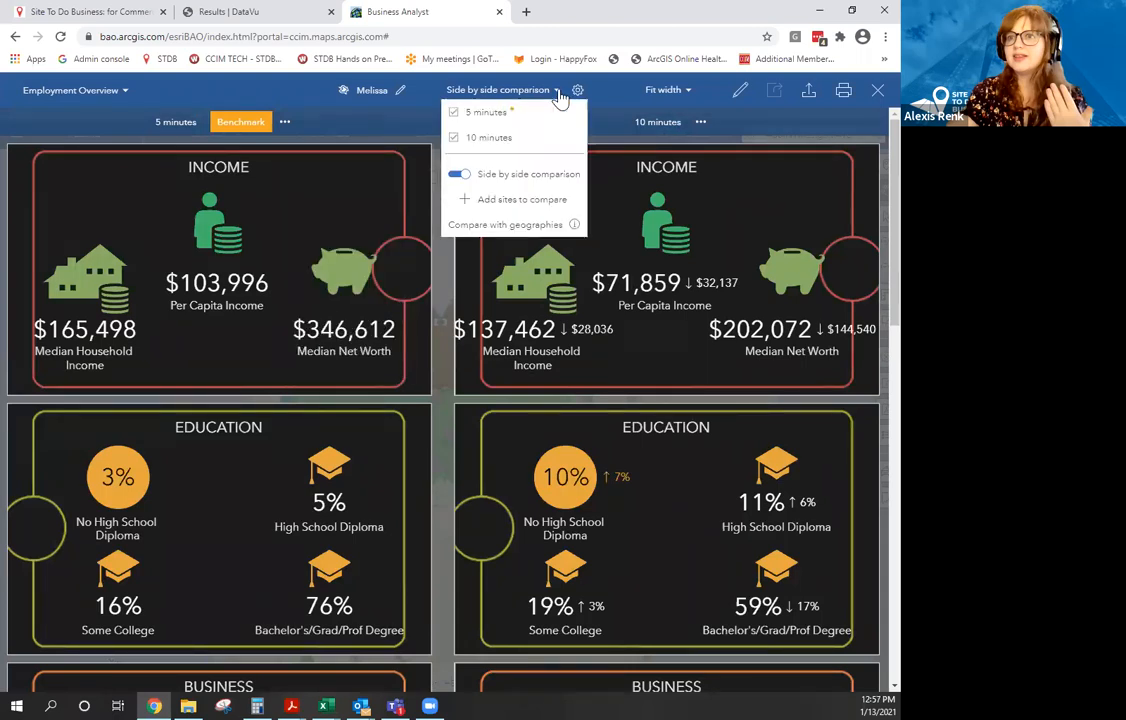
pyautogui.click(537, 231)
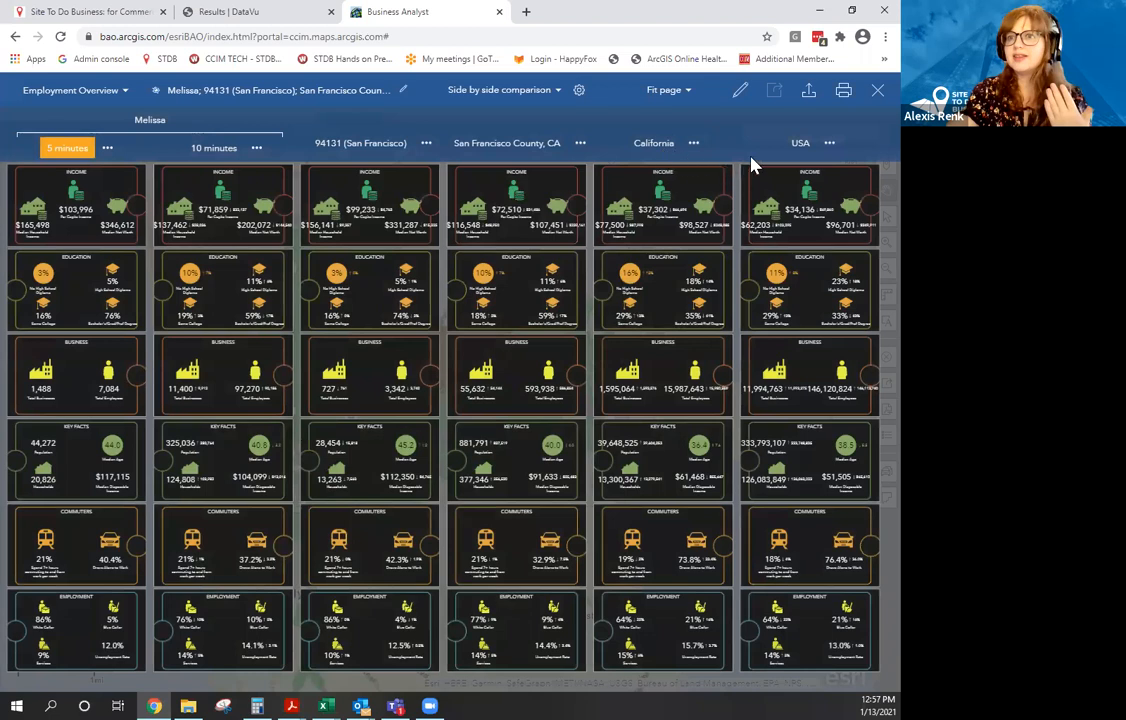
# Remove USA, California and San Francisco County from the comparison, then start adding another site.
pyautogui.click(560, 96)
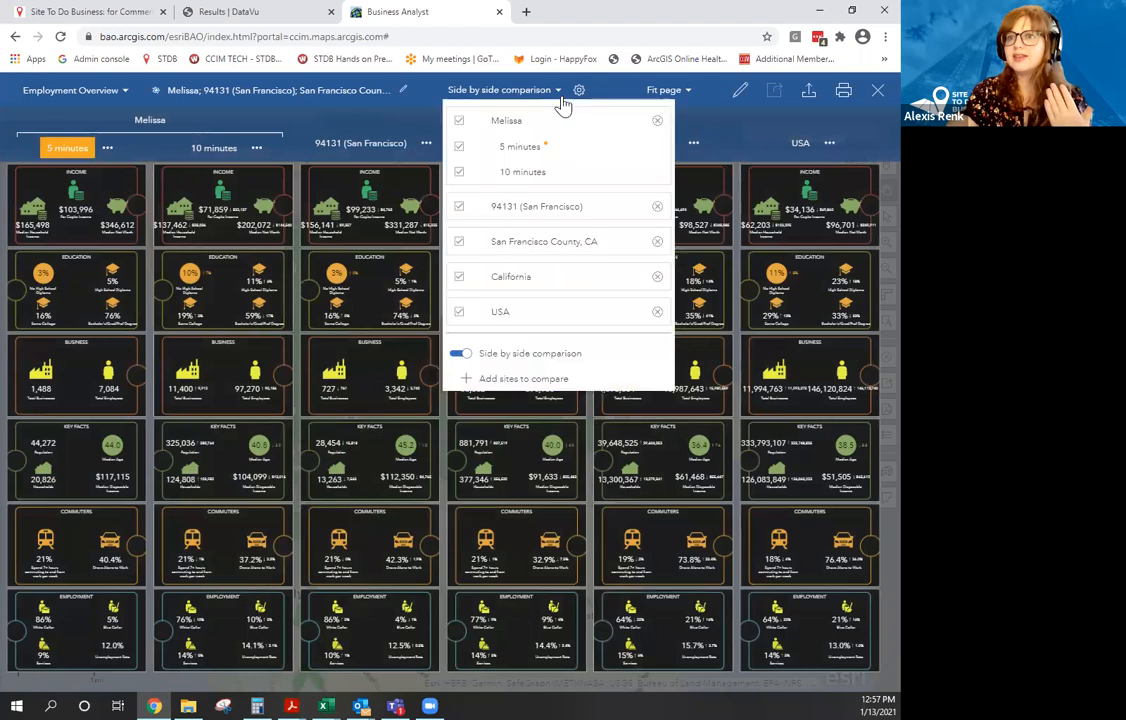
pyautogui.click(658, 314)
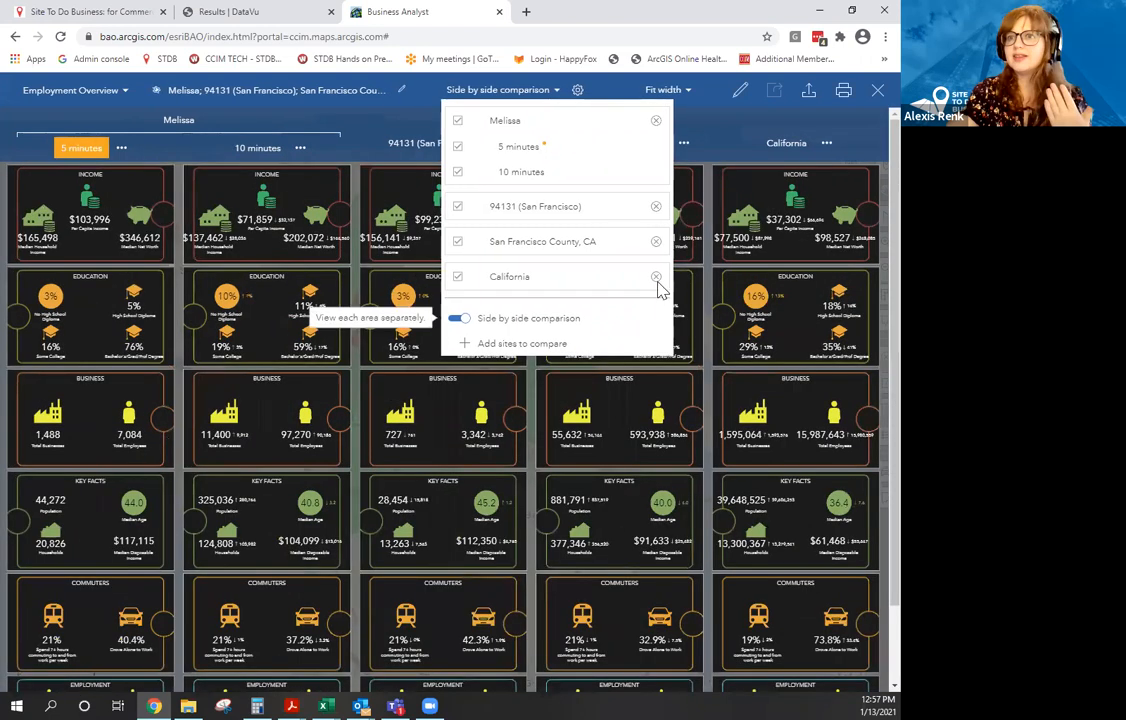
pyautogui.click(656, 279)
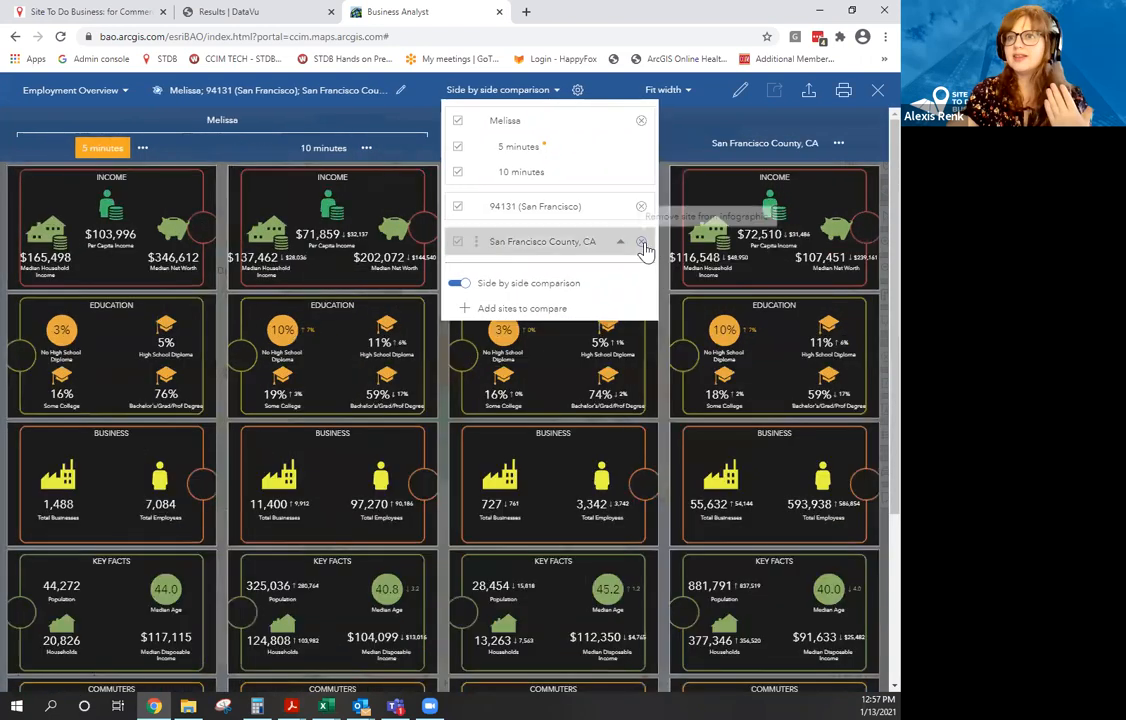
pyautogui.click(642, 243)
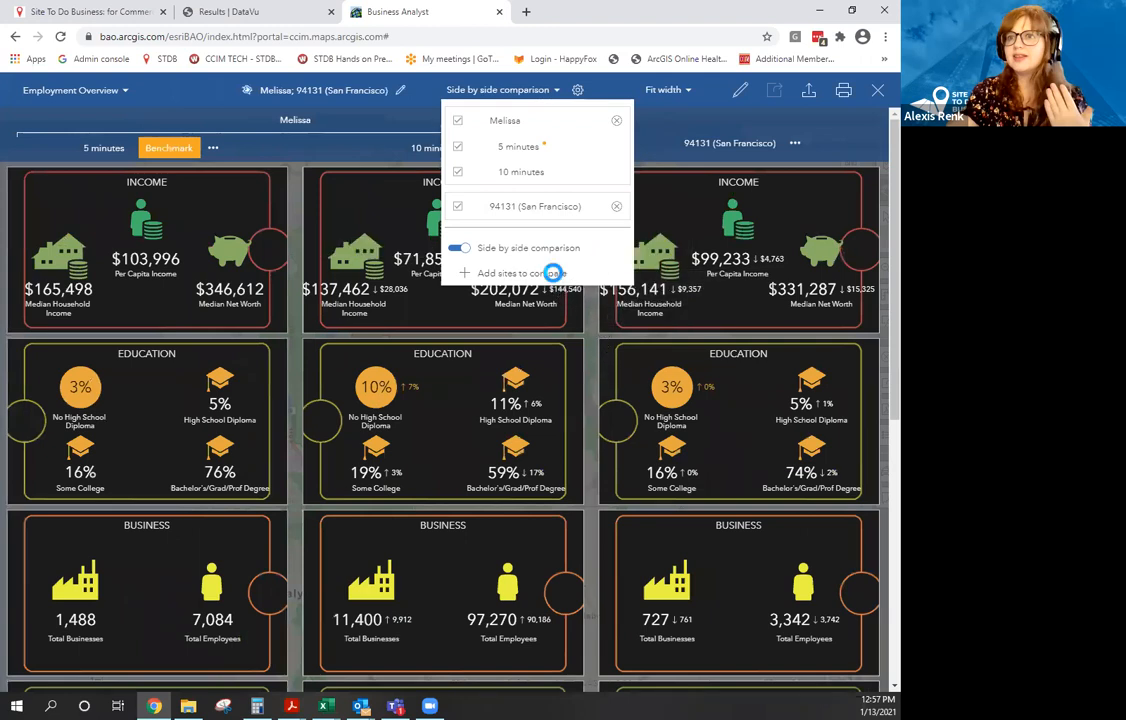
pyautogui.click(552, 276)
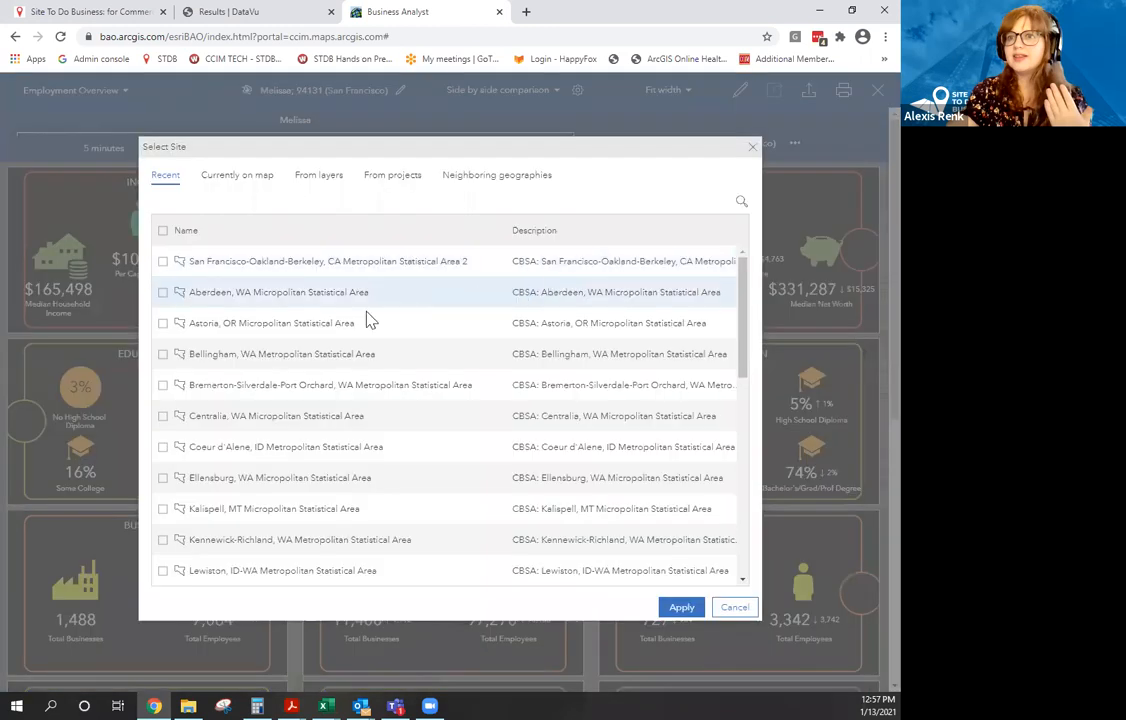
# Add Tour Site 1 and San Francisco County, CA to the side-by-side comparison.
pyautogui.click(252, 179)
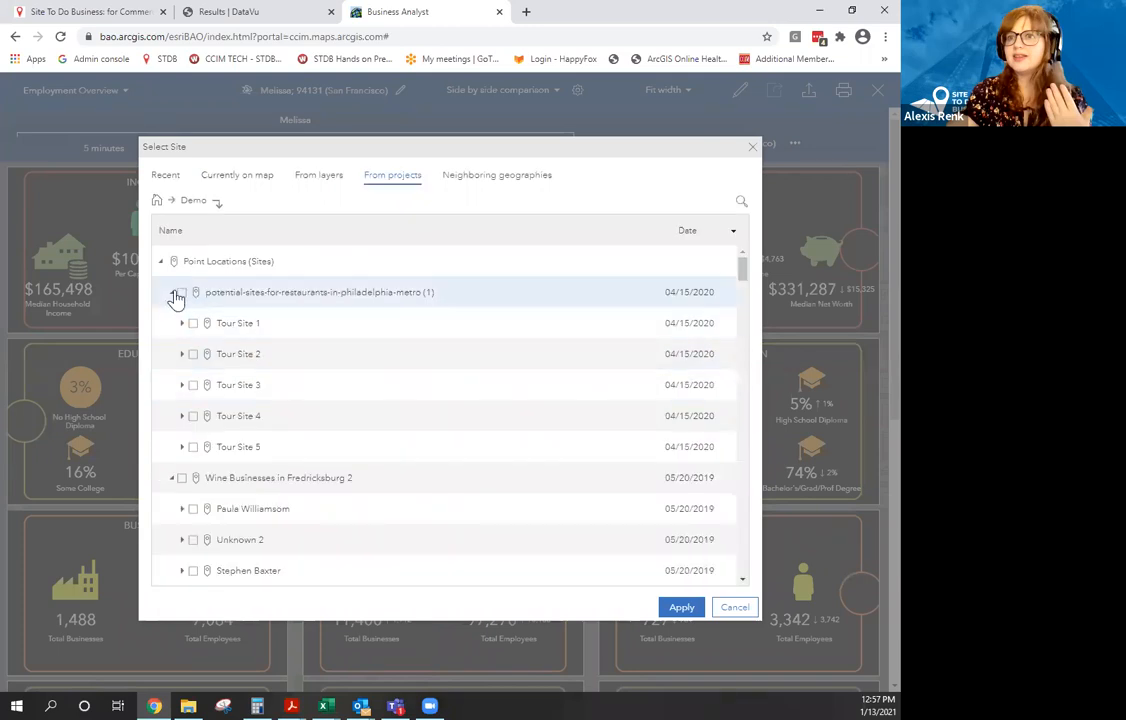
pyautogui.click(192, 324)
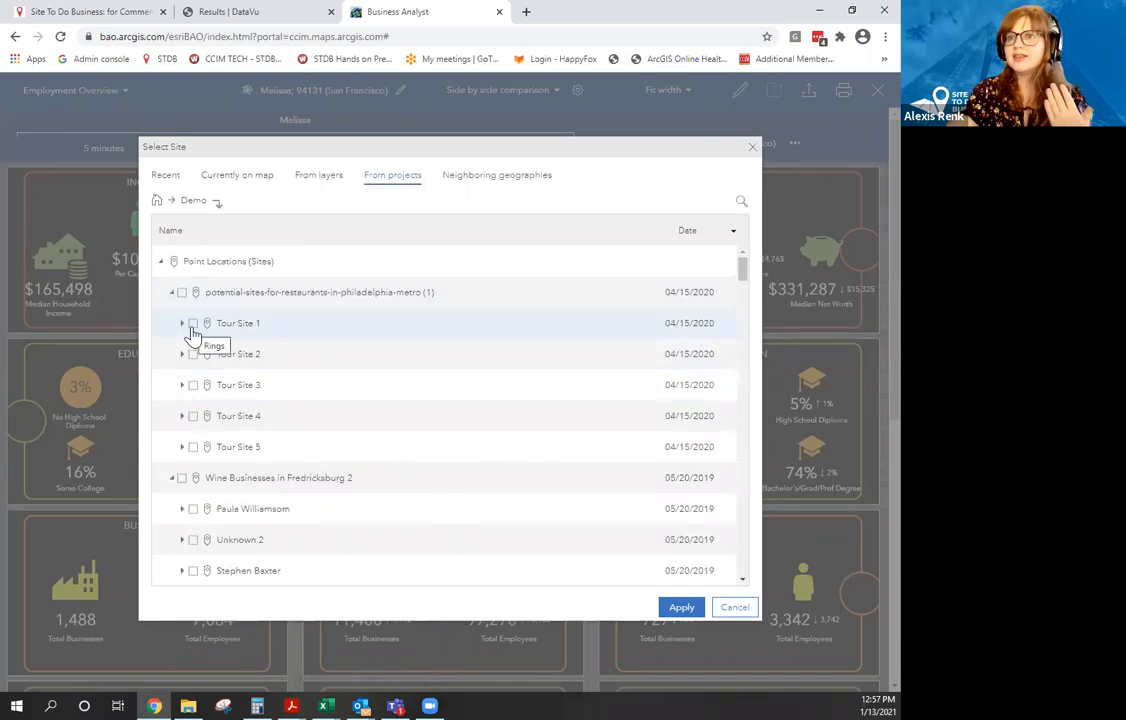
pyautogui.click(497, 178)
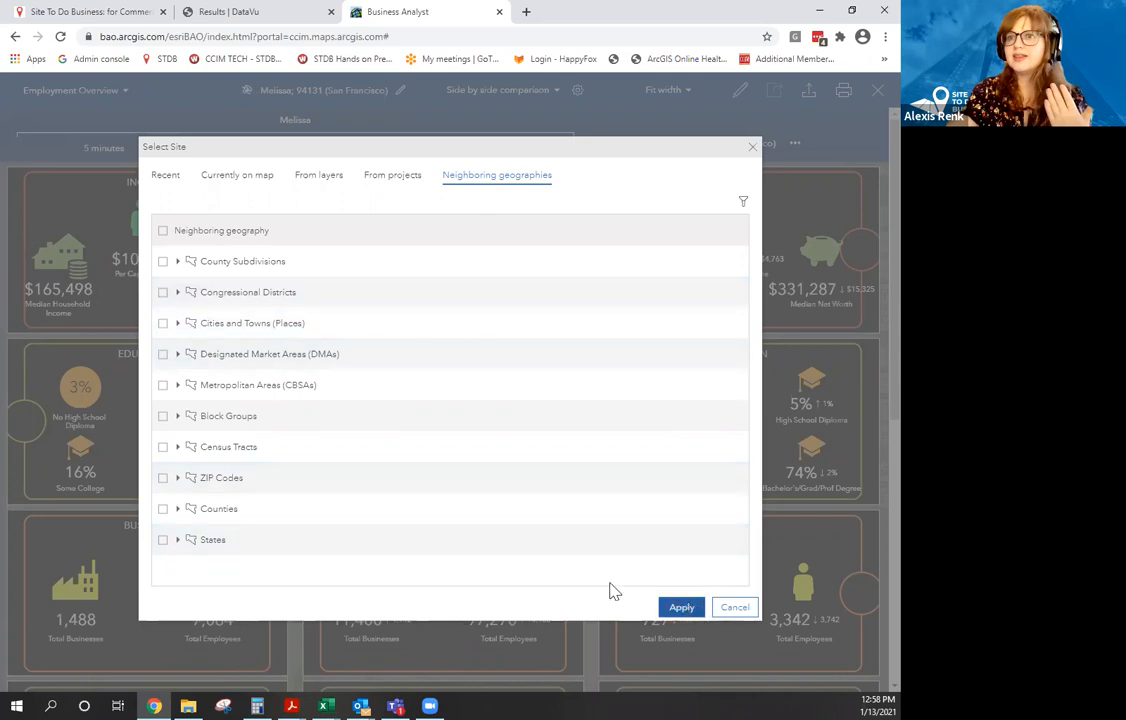
pyautogui.click(179, 510)
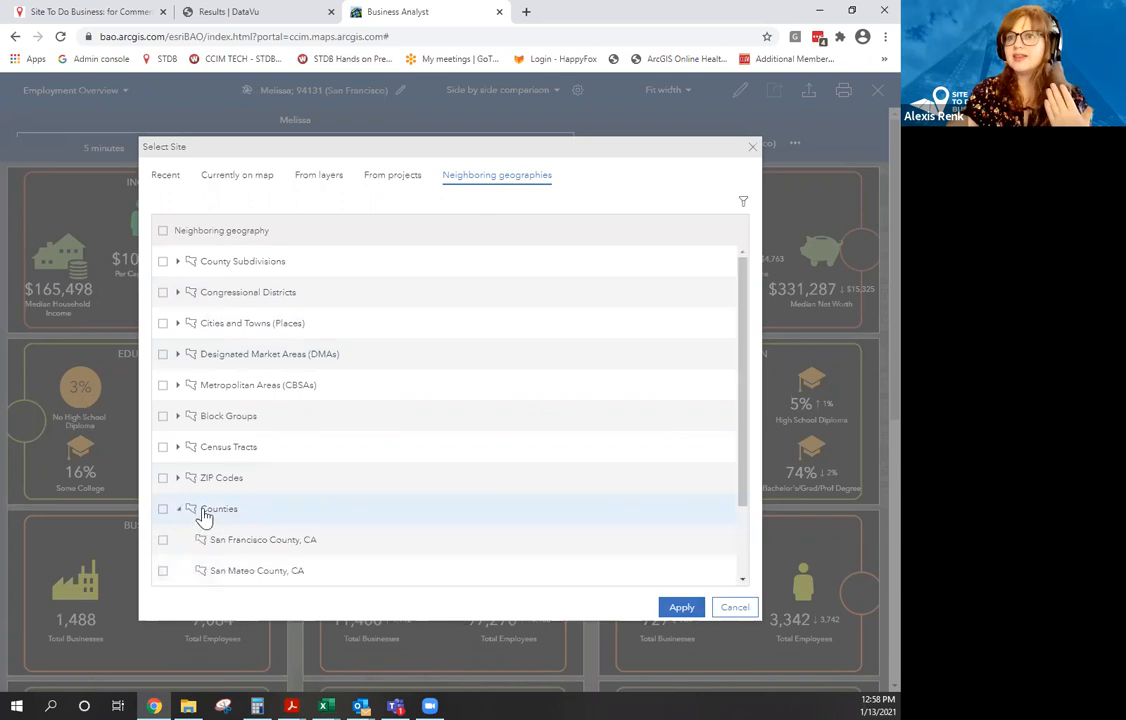
pyautogui.scroll(-1, 182, 500)
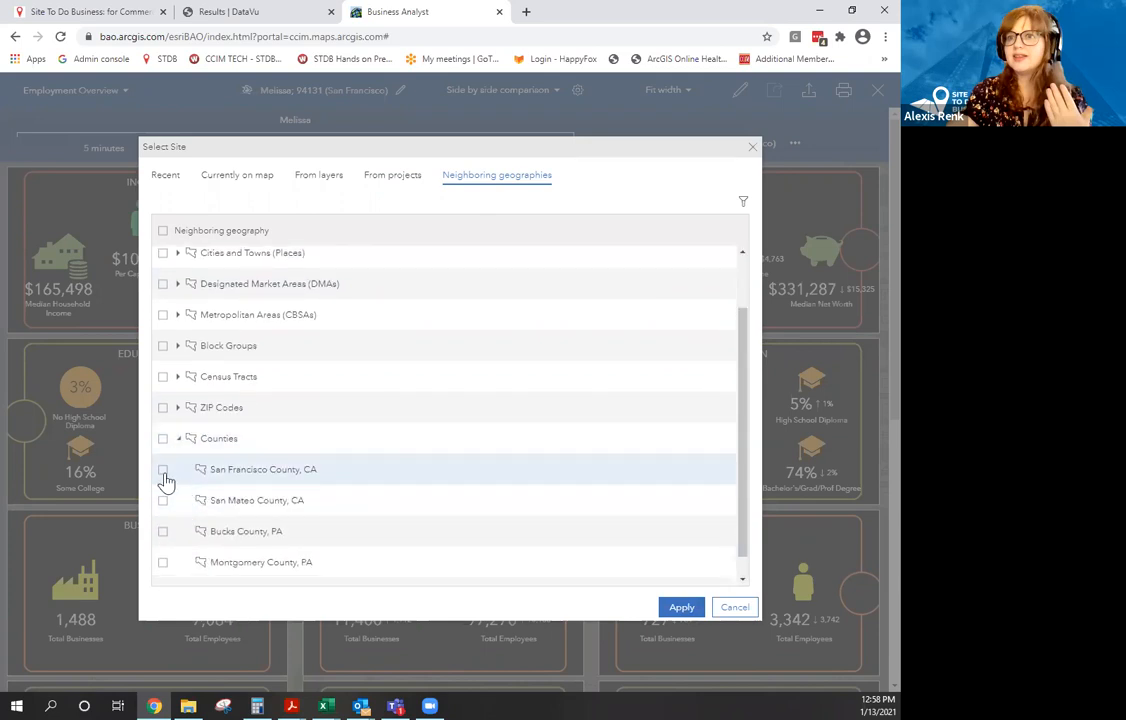
pyautogui.click(164, 472)
pyautogui.click(676, 613)
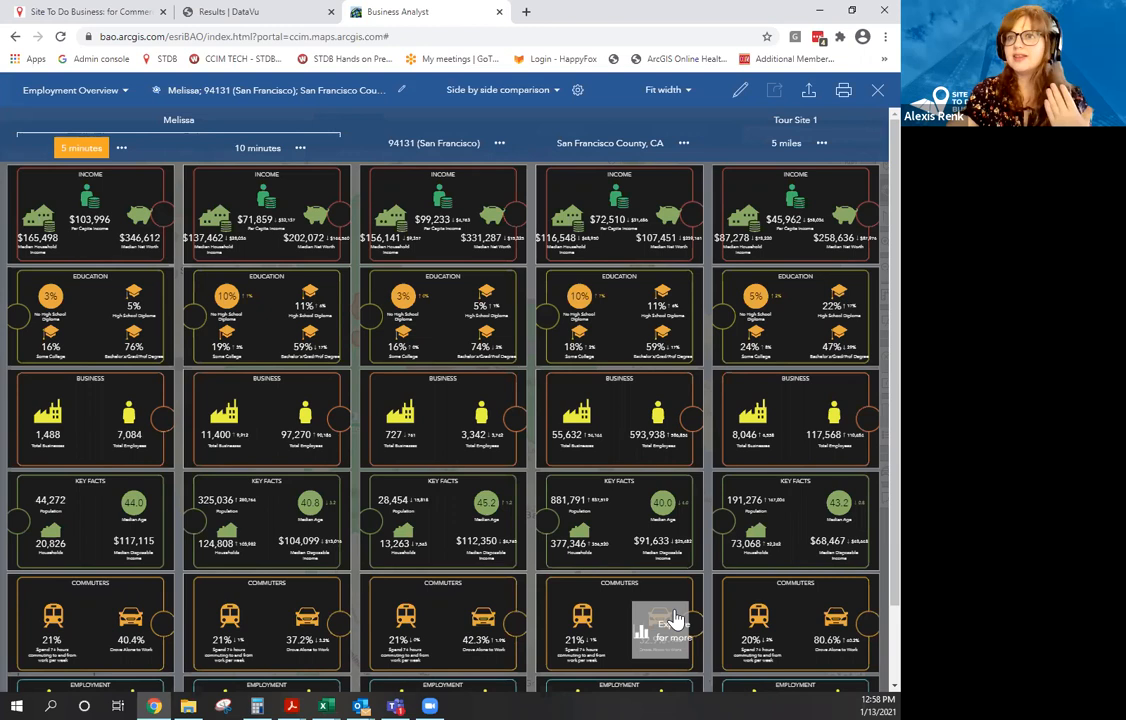
# Make the San Francisco County column the benchmark for the Employment Overview comparison.
pyautogui.click(685, 145)
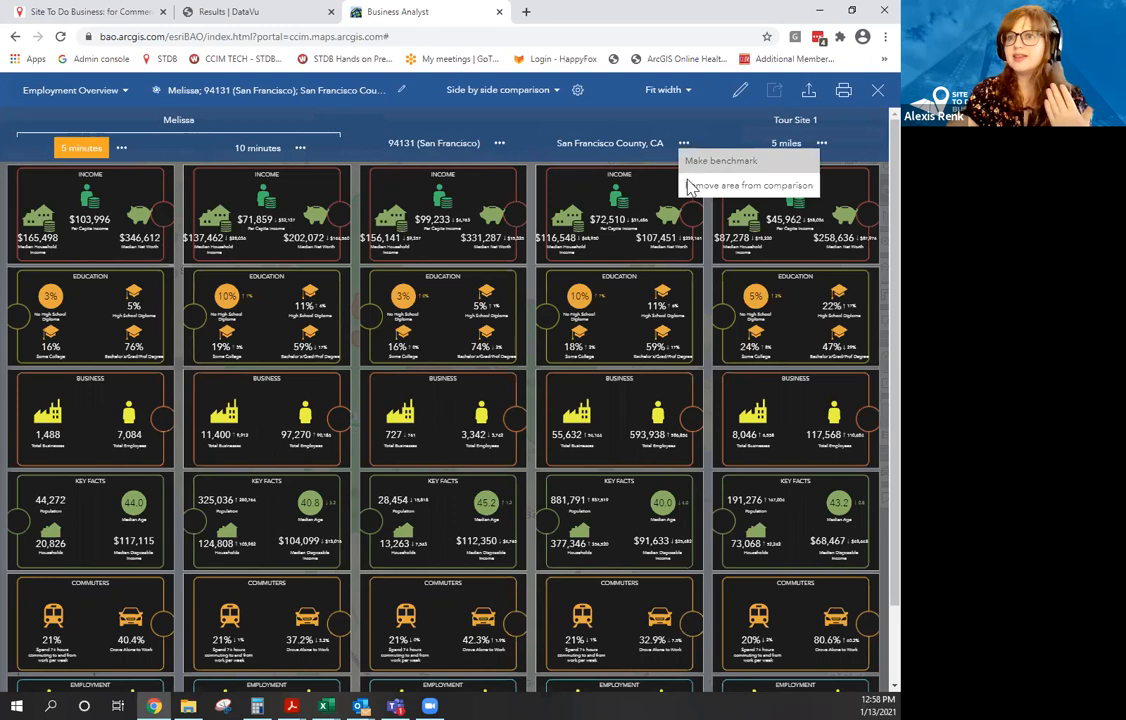
pyautogui.click(690, 186)
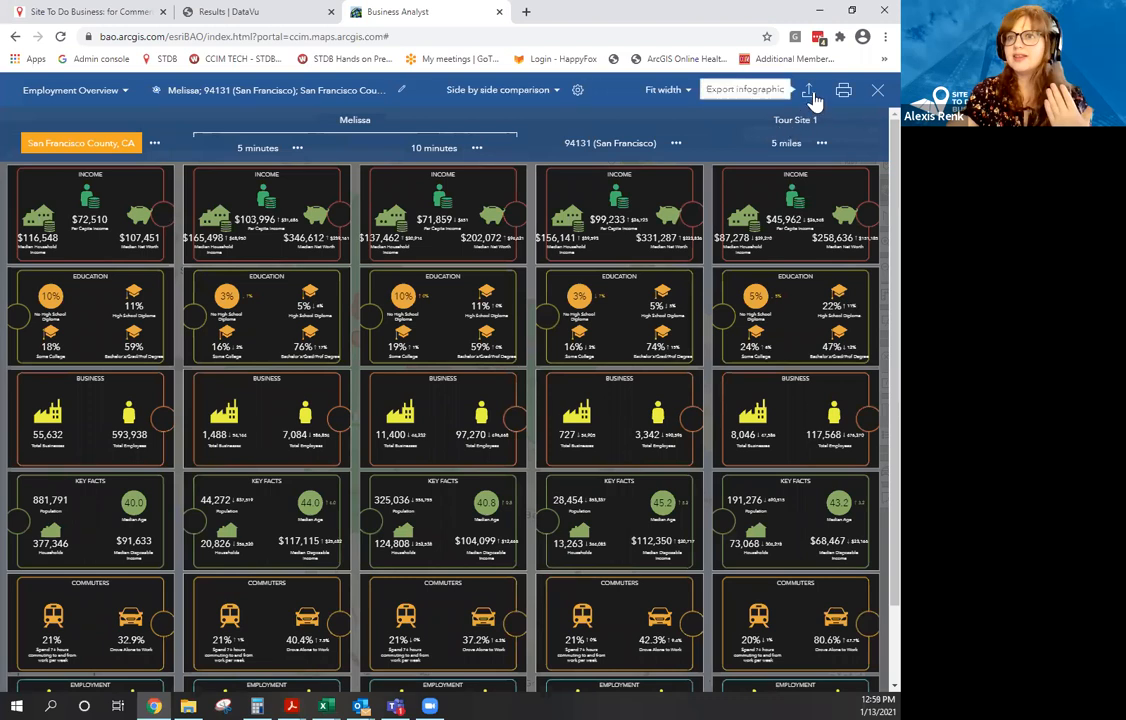
# Export the Employment Overview comparison infographic as an interactive Dynamic HTML file.
pyautogui.click(810, 93)
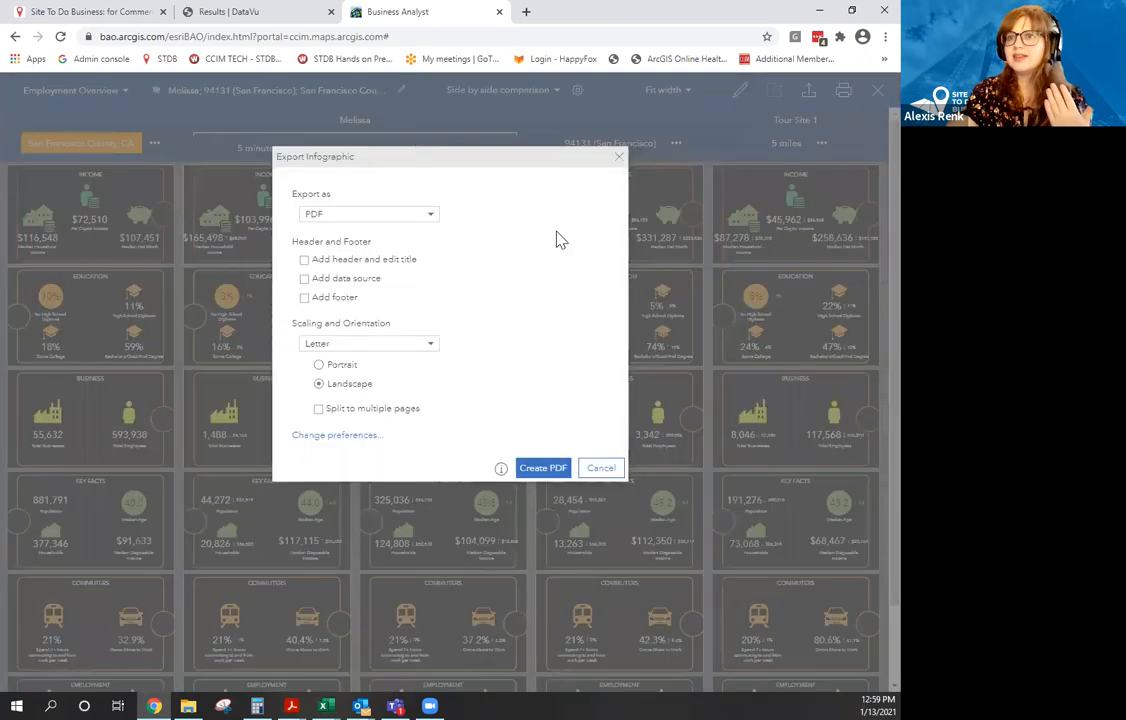
pyautogui.click(409, 224)
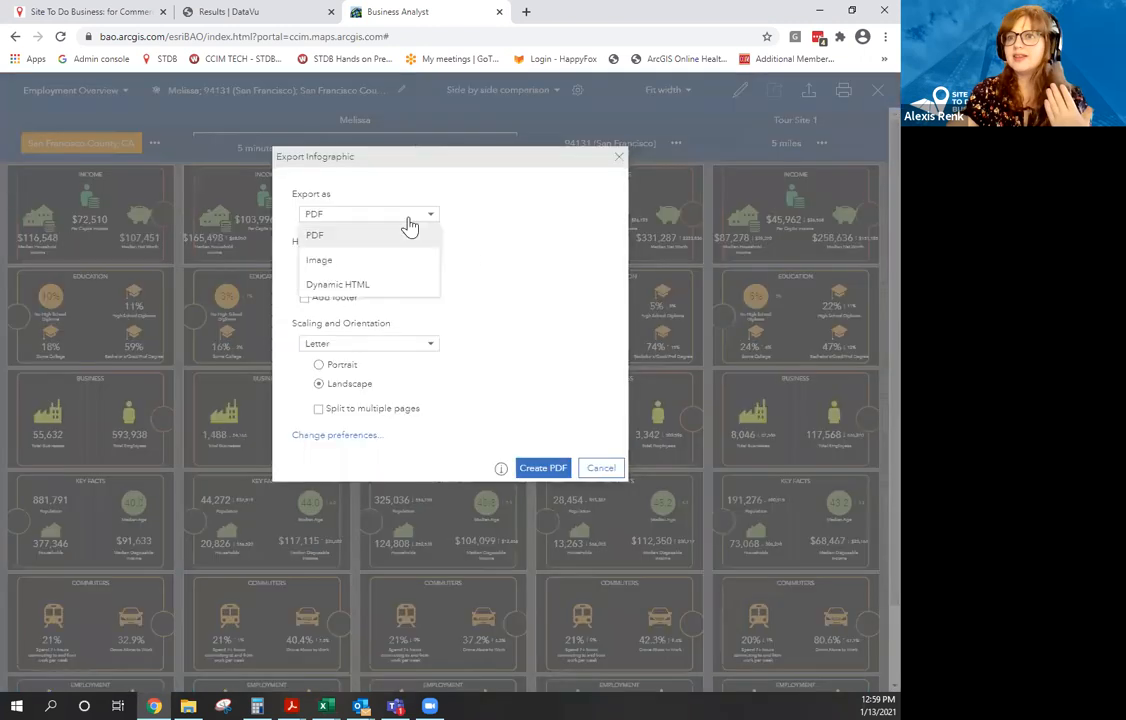
pyautogui.click(390, 287)
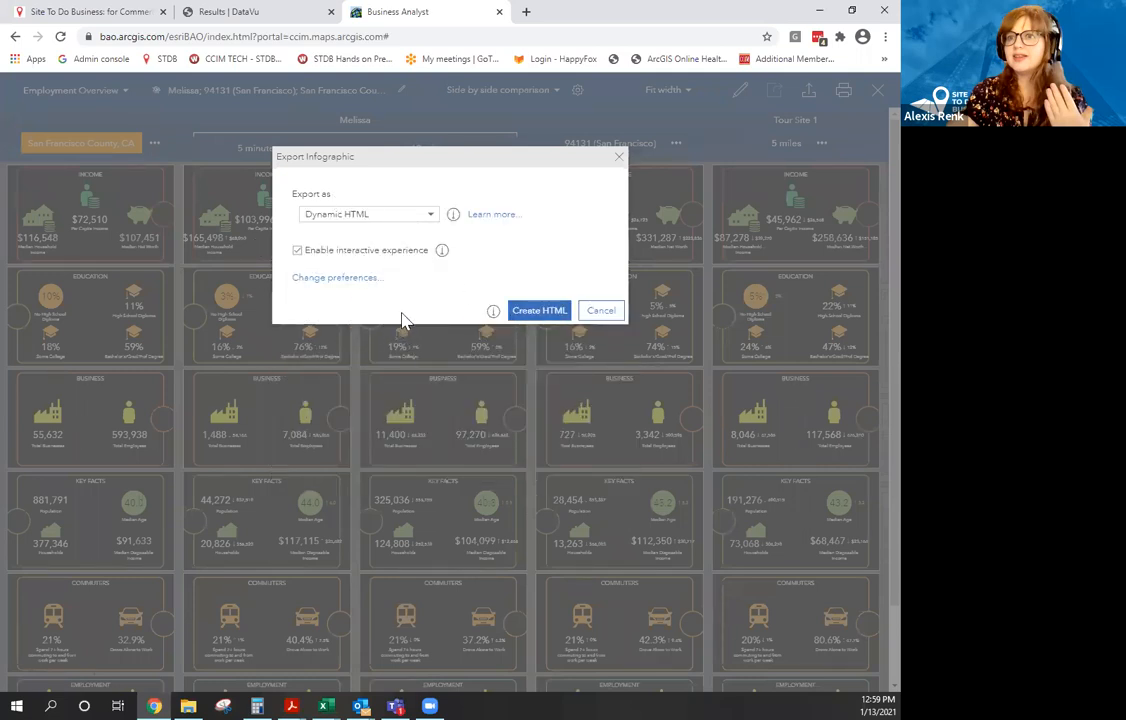
pyautogui.click(540, 311)
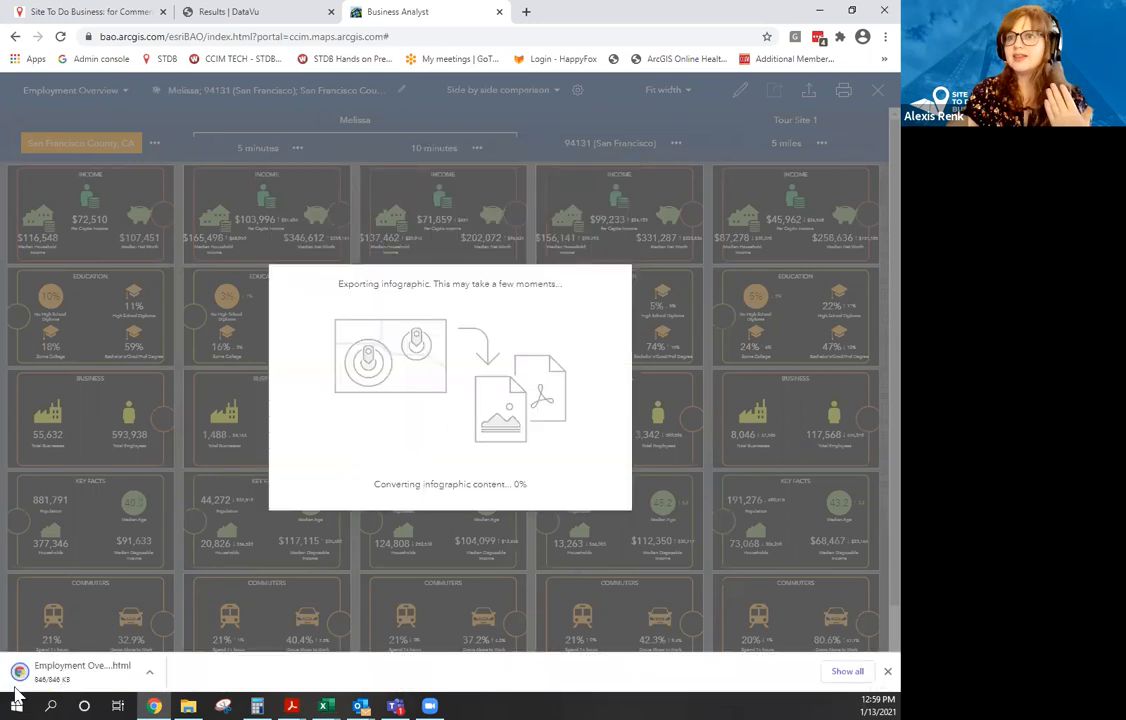
# Open the downloaded Employment Overview HTML and view the Median Net Worth breakdown.
pyautogui.click(110, 675)
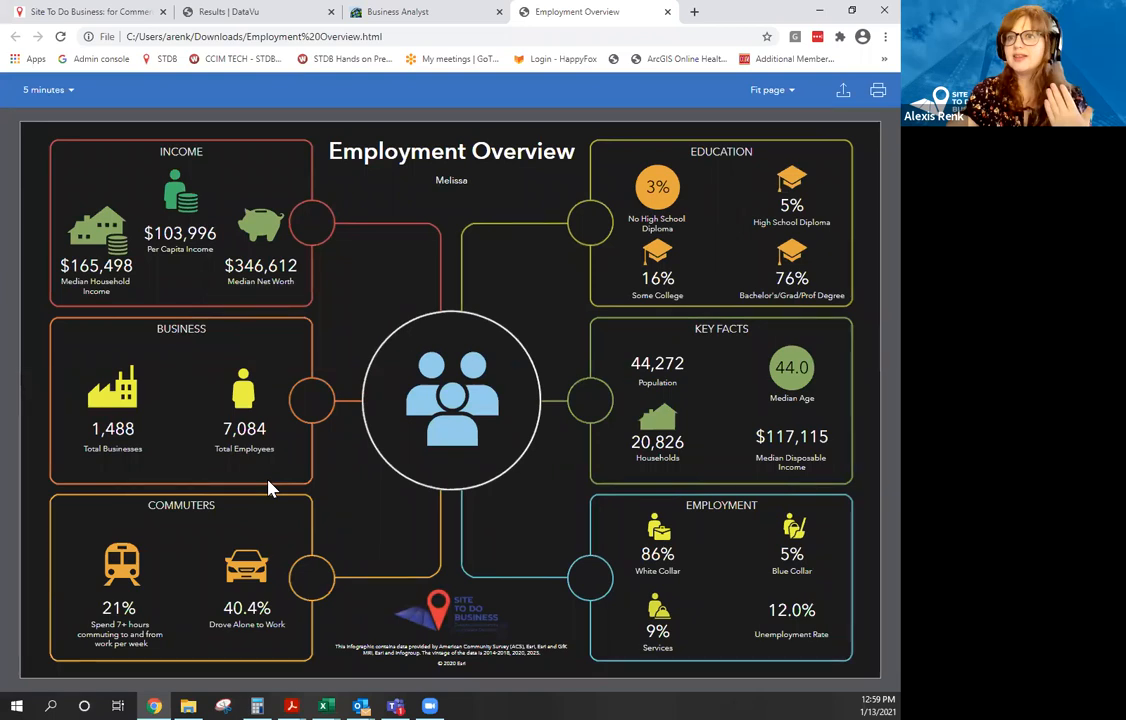
pyautogui.moveTo(265, 243)
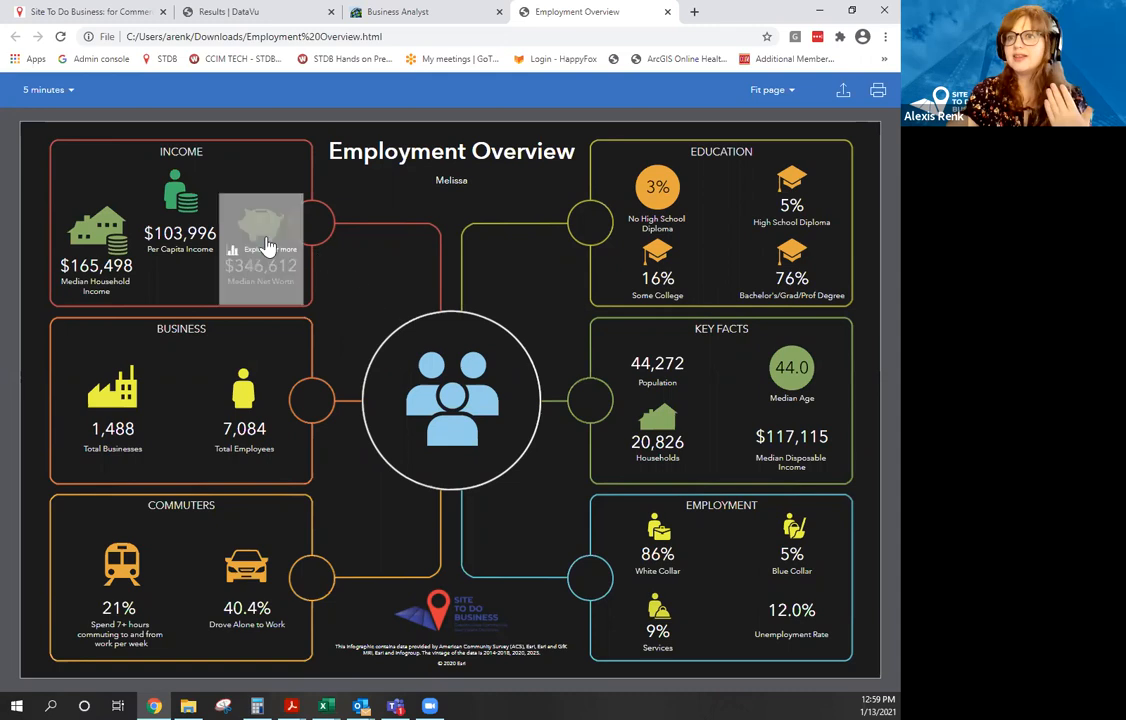
pyautogui.click(265, 246)
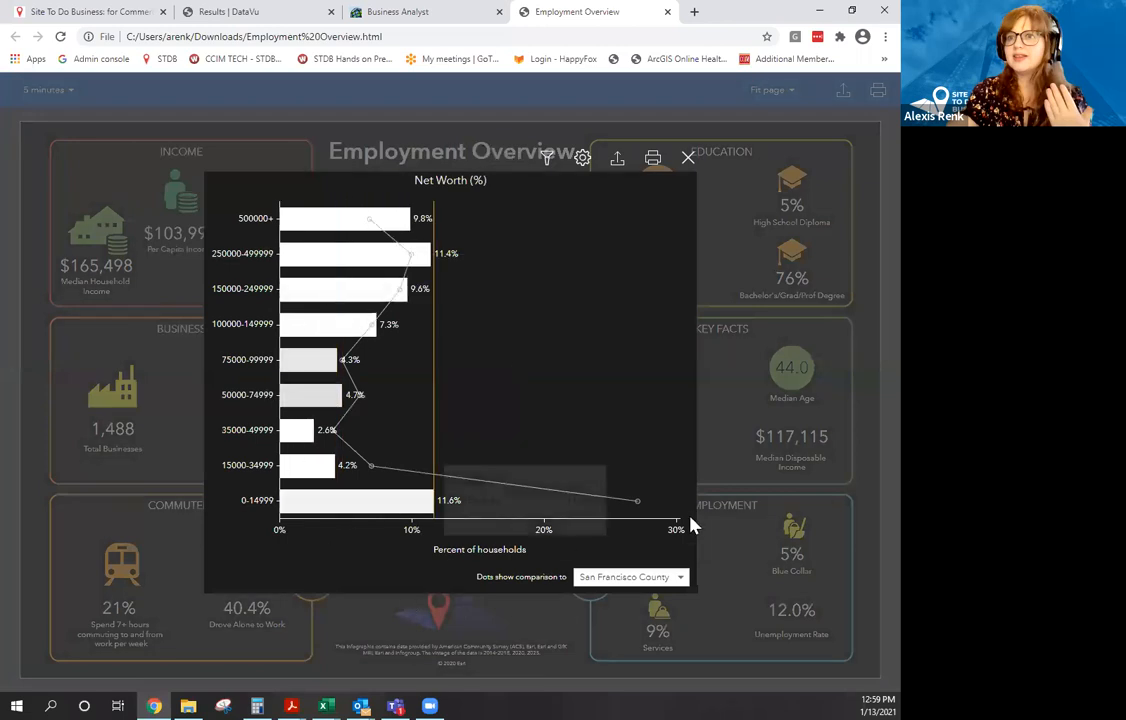
pyautogui.click(689, 160)
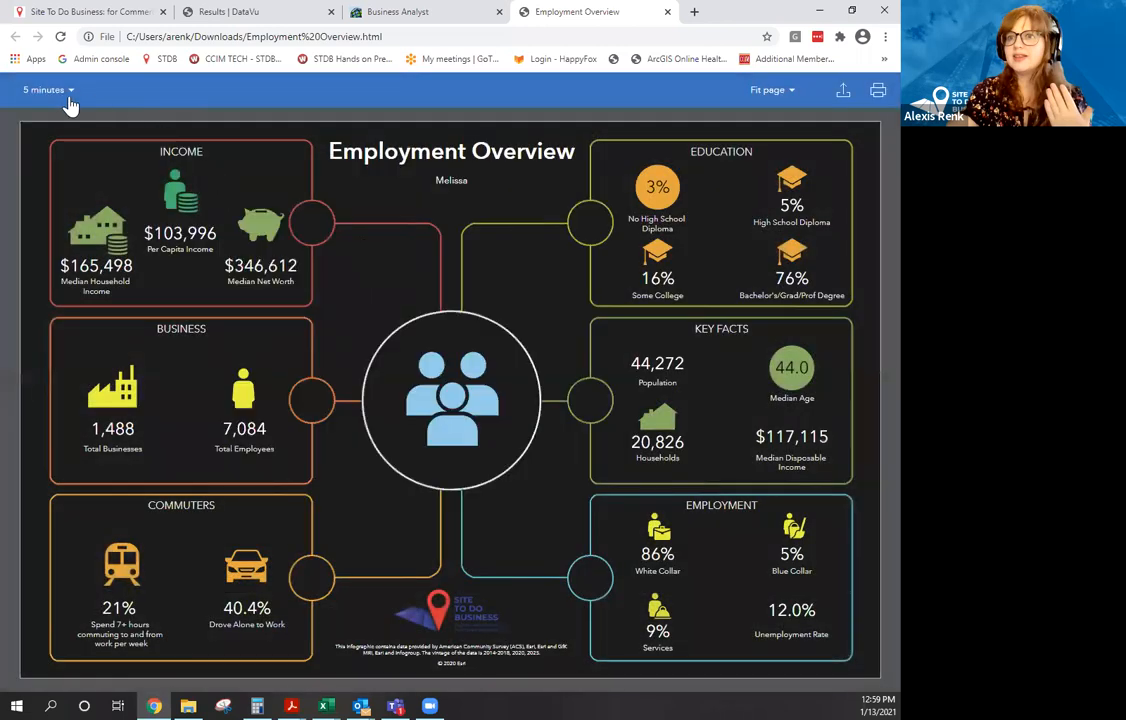
# Switch the infographic to the 10-minute area, then show all sites side by side.
pyautogui.click(68, 95)
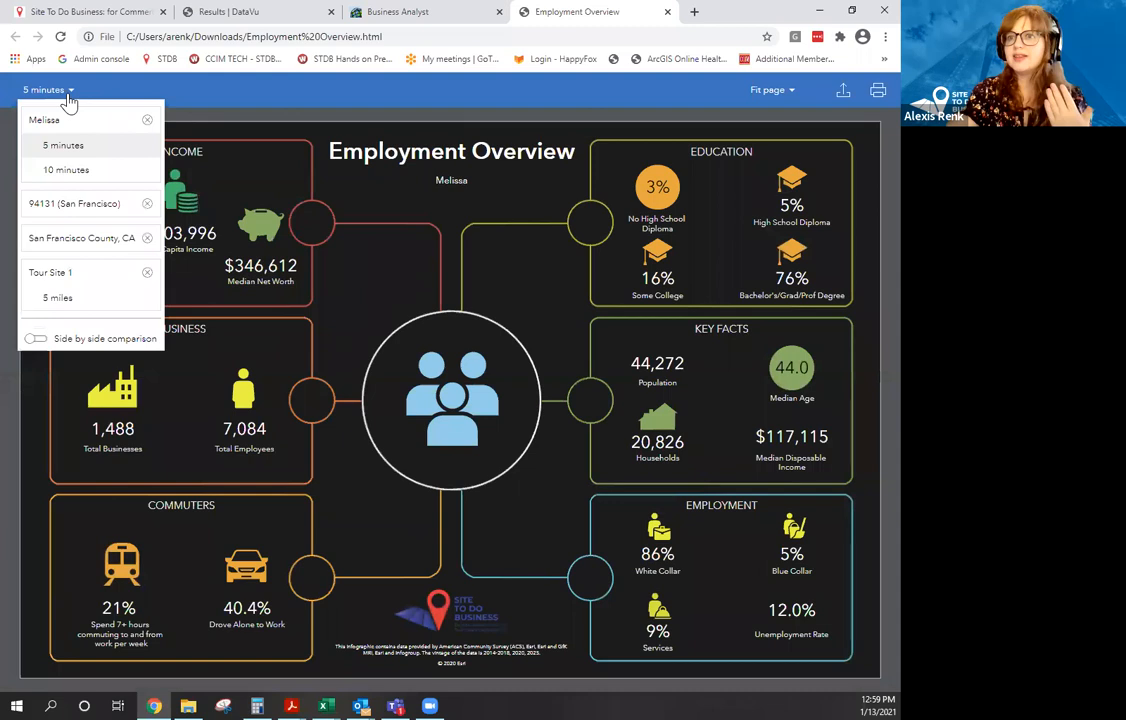
pyautogui.click(67, 188)
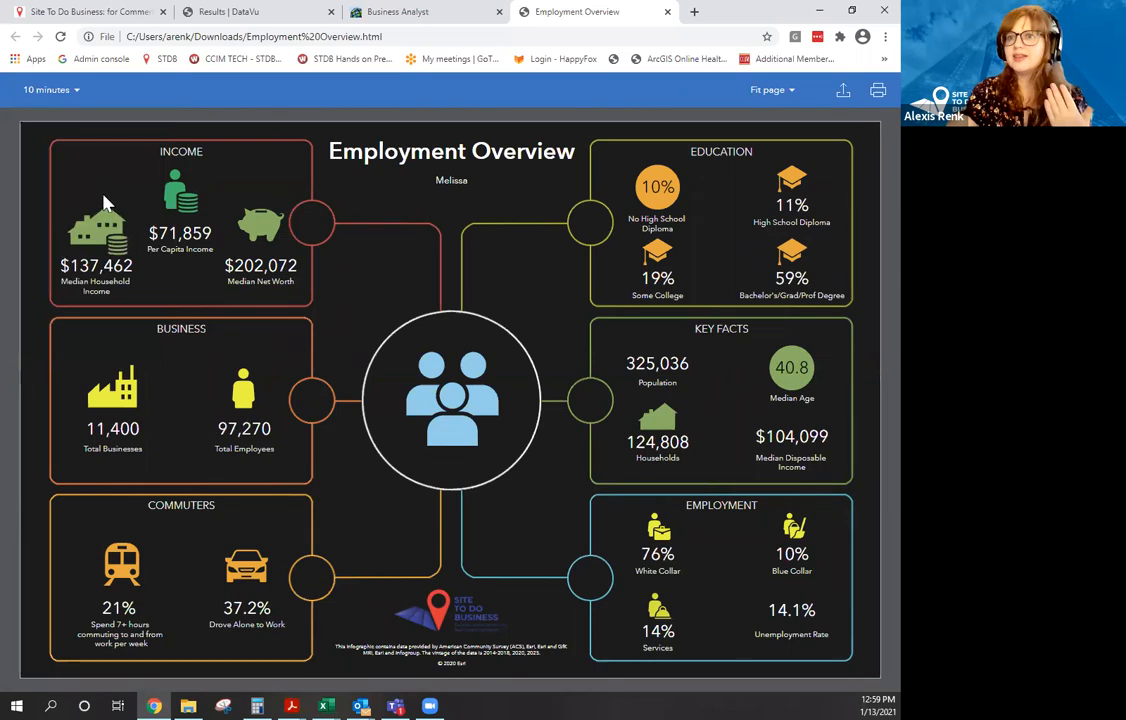
pyautogui.click(73, 92)
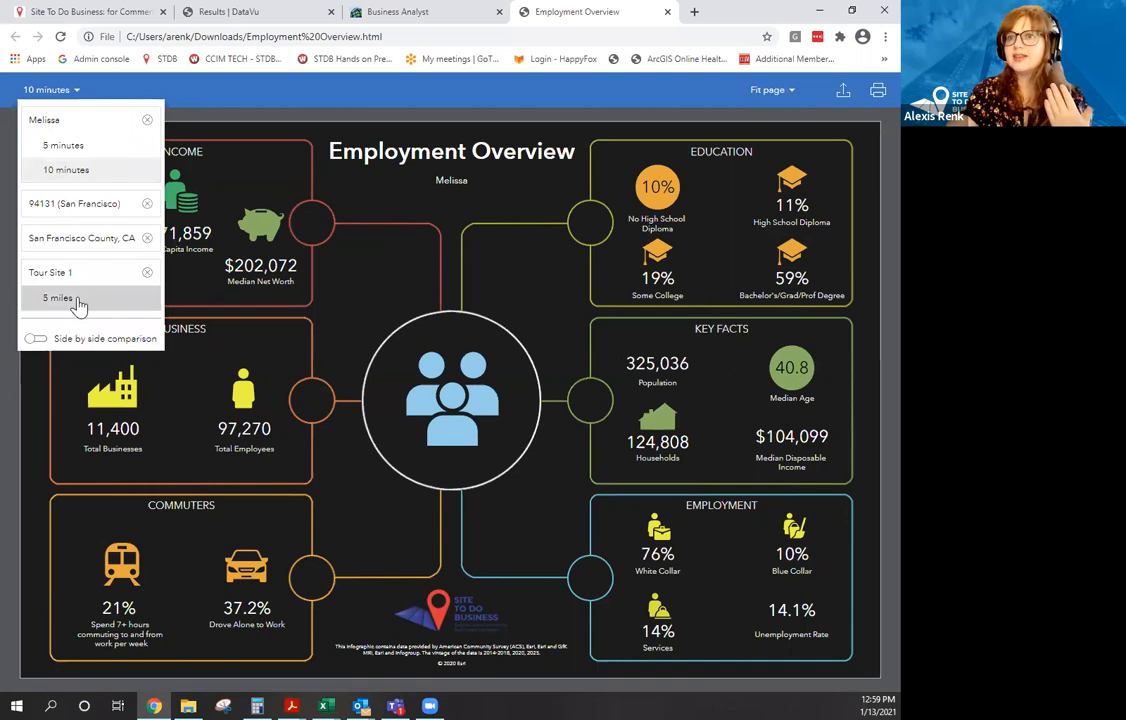
pyautogui.click(33, 339)
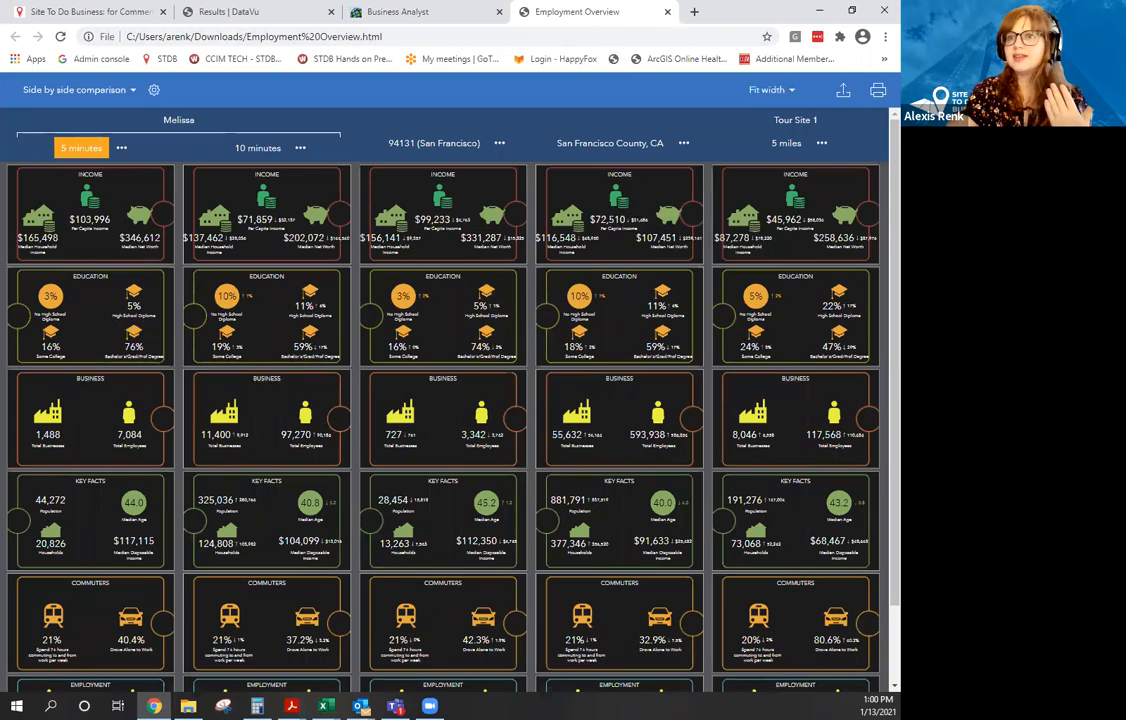
pyautogui.click(323, 706)
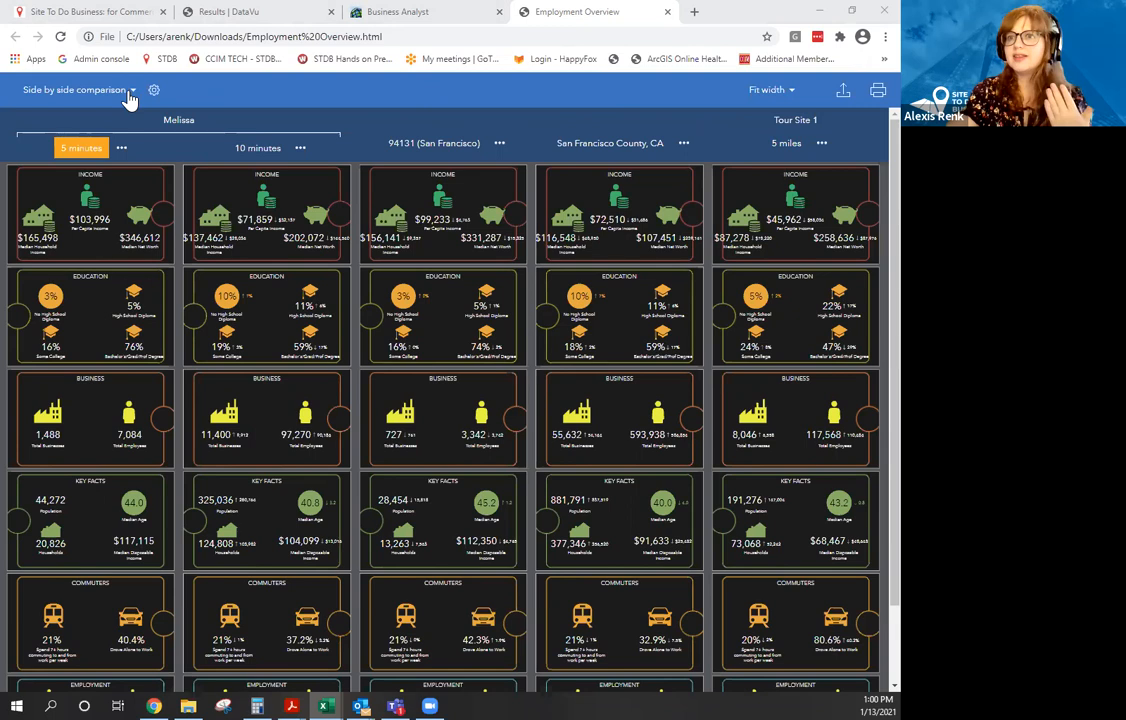
# Close the exported Employment Overview page and comparison, then open infographics for the drive-time site.
pyautogui.click(667, 11)
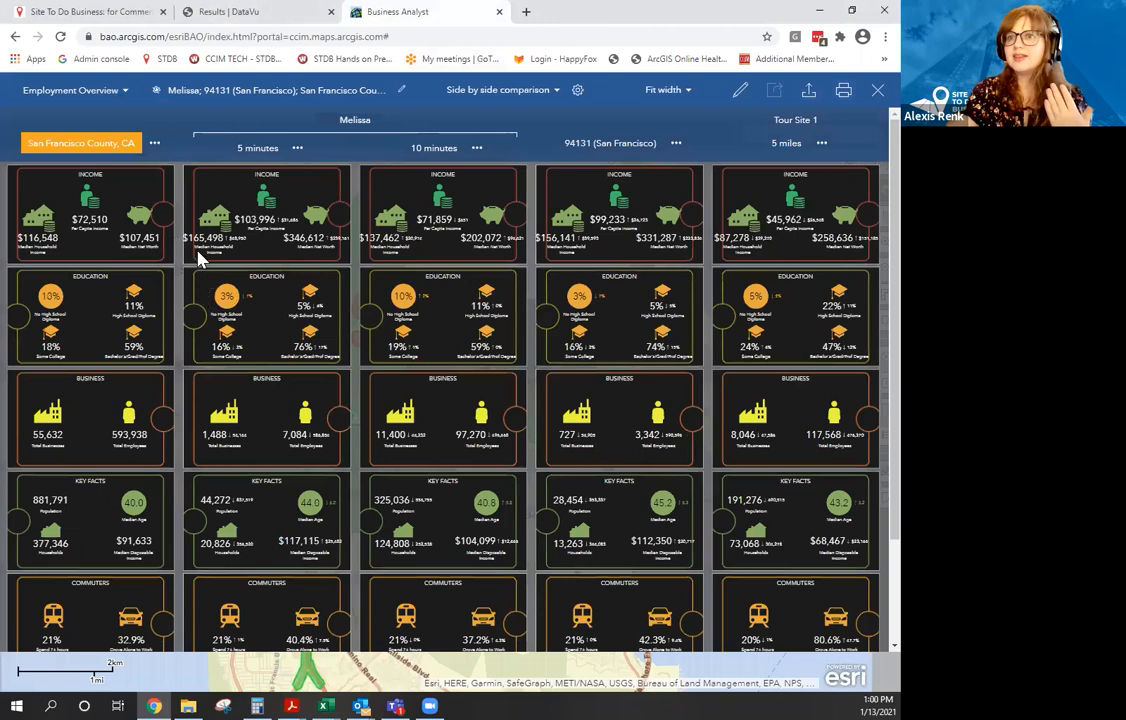
pyautogui.click(875, 93)
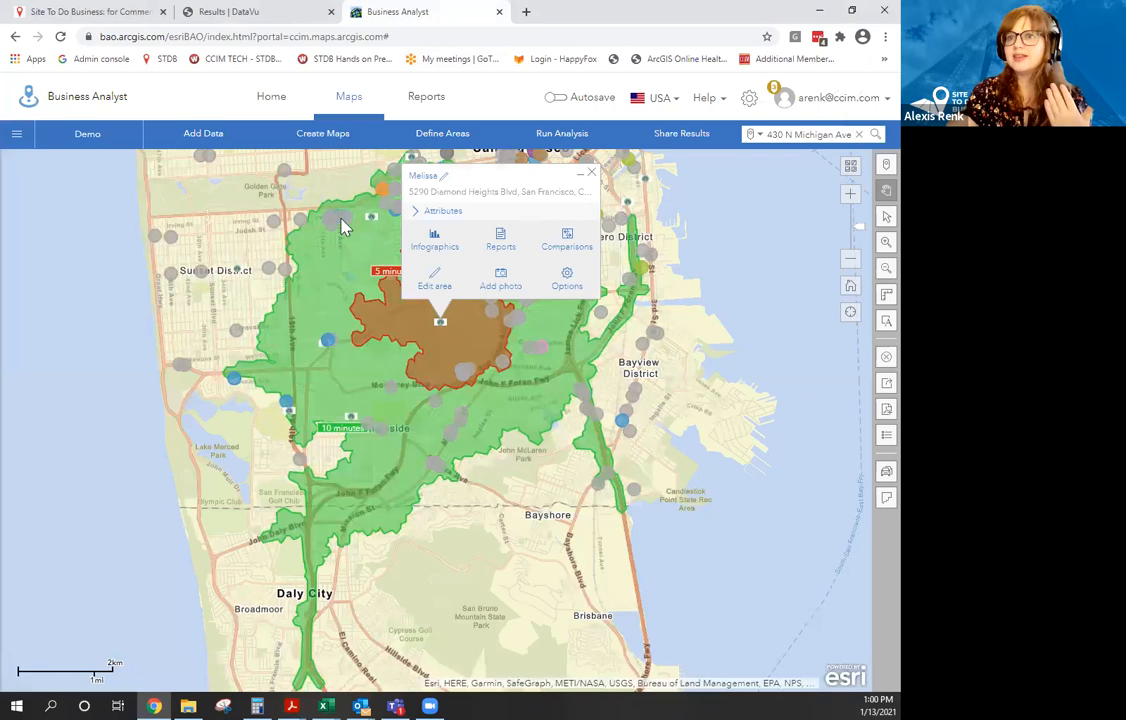
pyautogui.click(434, 240)
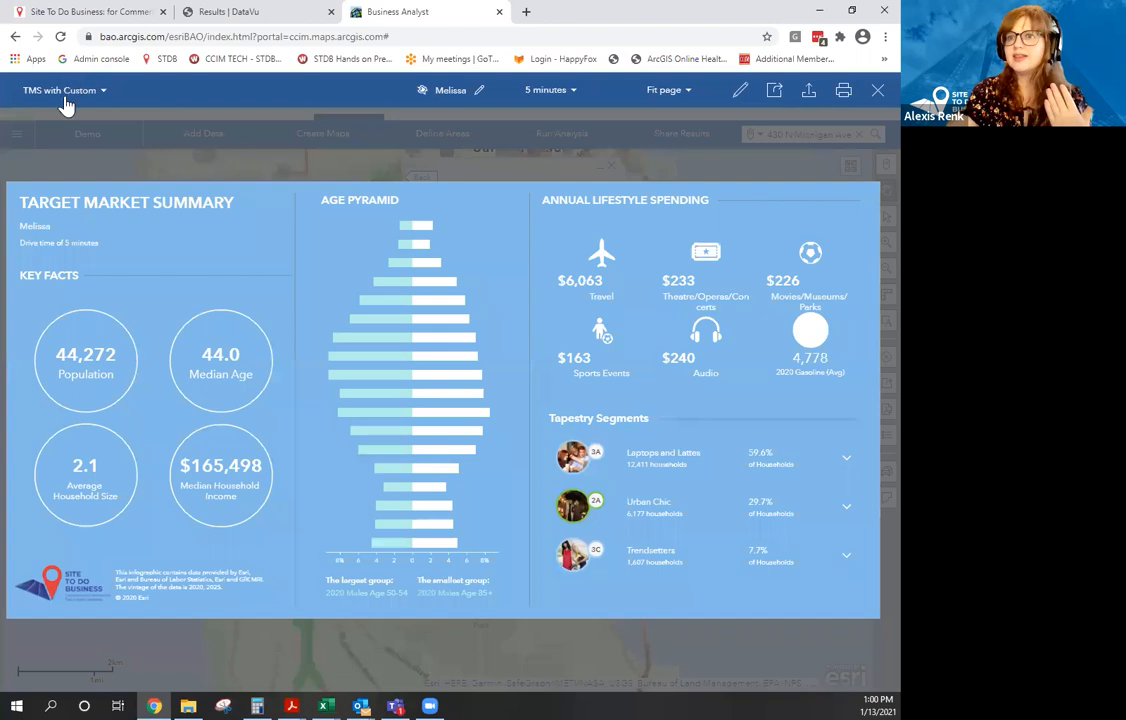
# Browse the available infographic templates and dismiss the list without changing the template.
pyautogui.click(64, 102)
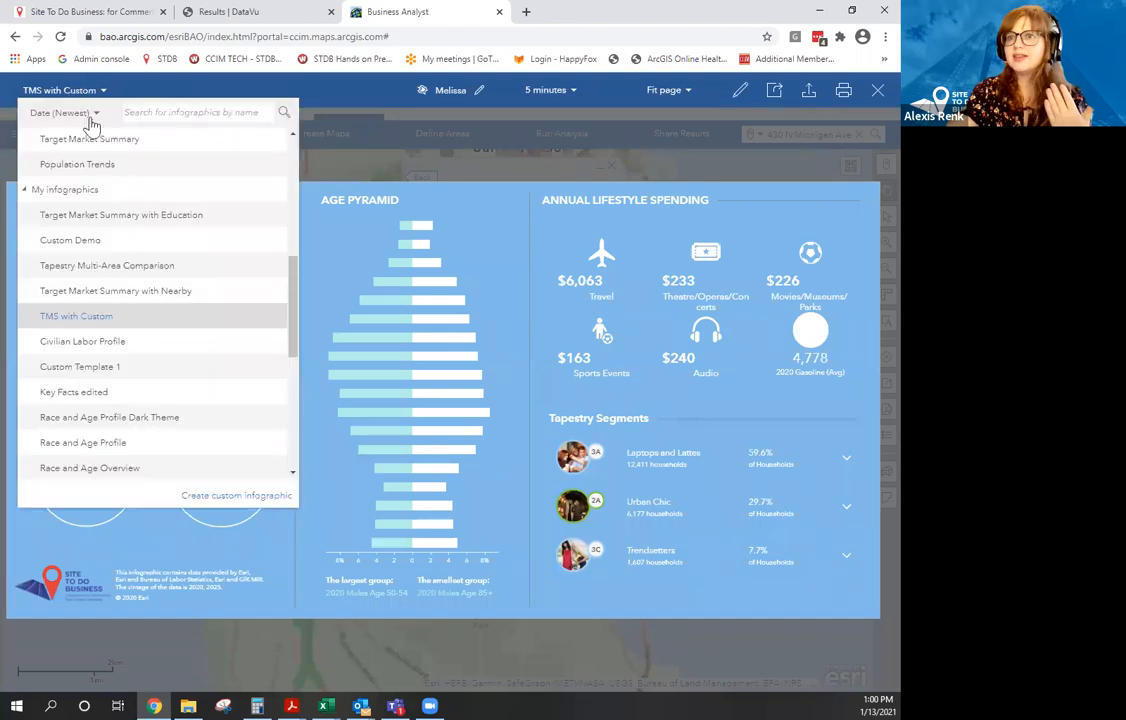
pyautogui.scroll(5, 45, 218)
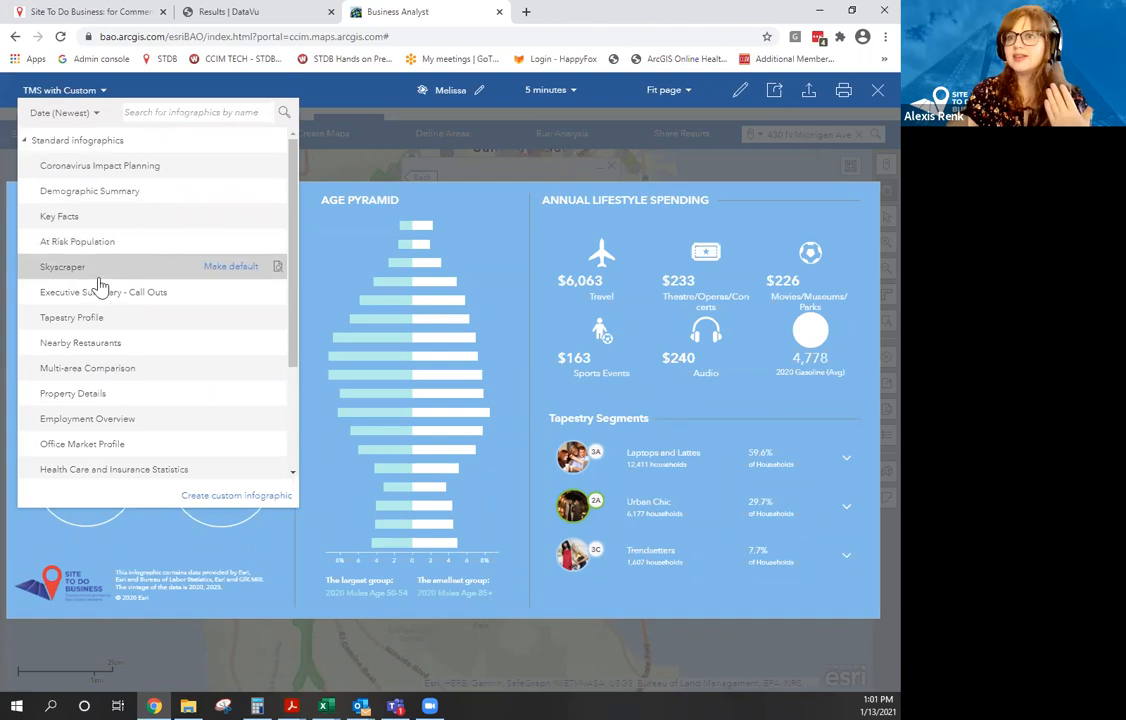
pyautogui.scroll(-2, 105, 300)
pyautogui.scroll(-2, 104, 355)
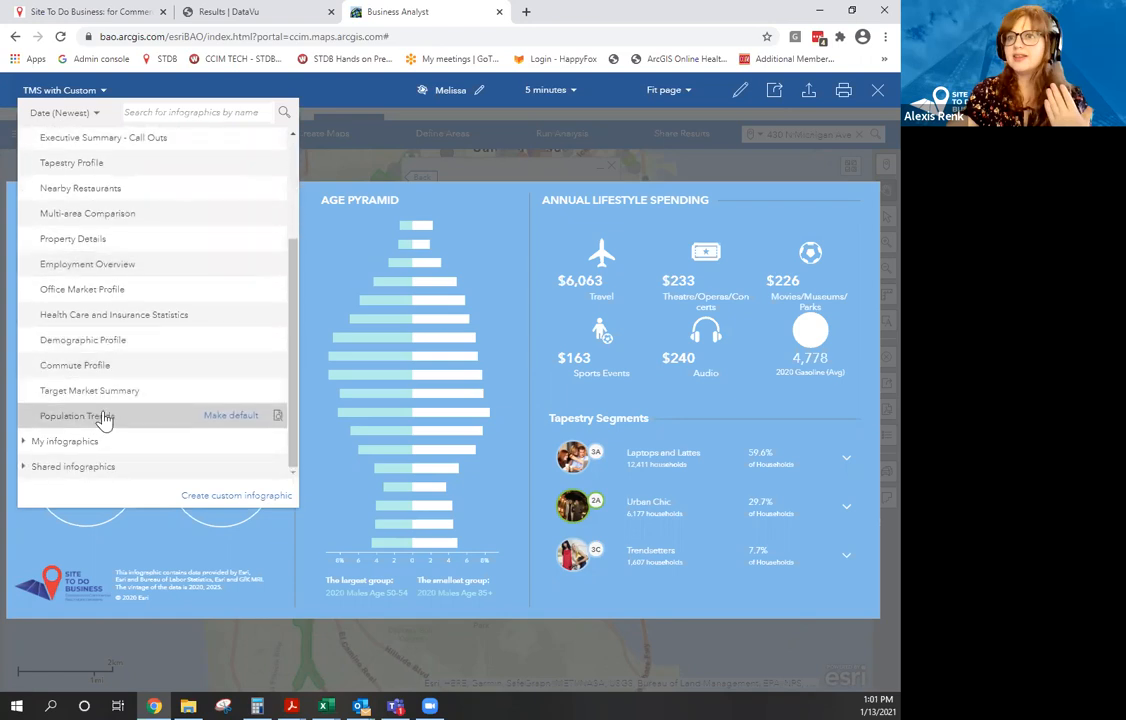
pyautogui.scroll(4, 100, 405)
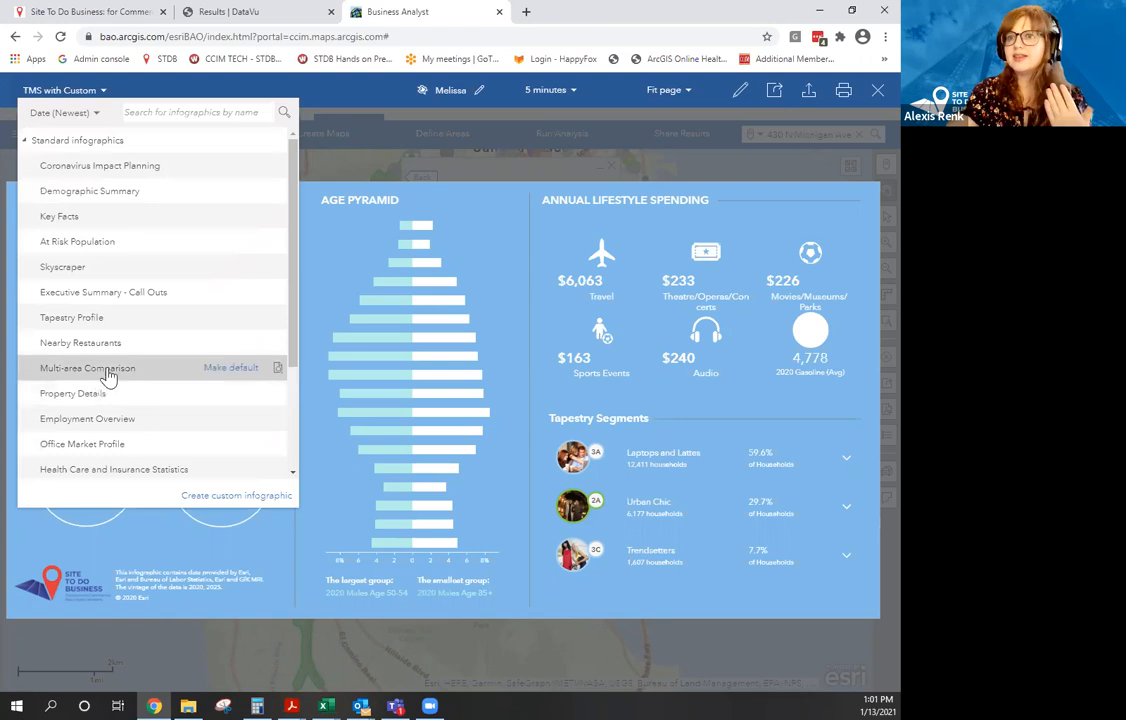
pyautogui.click(357, 168)
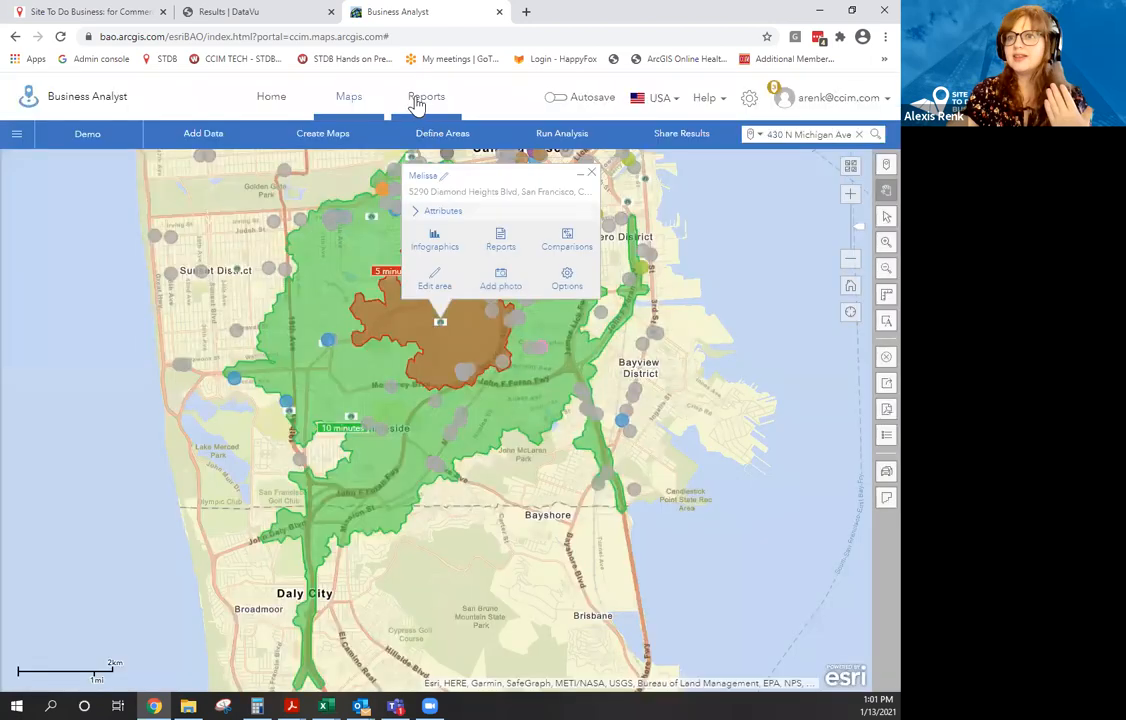
# Go to Reports > Run Reports > Run Infographics.
pyautogui.click(420, 100)
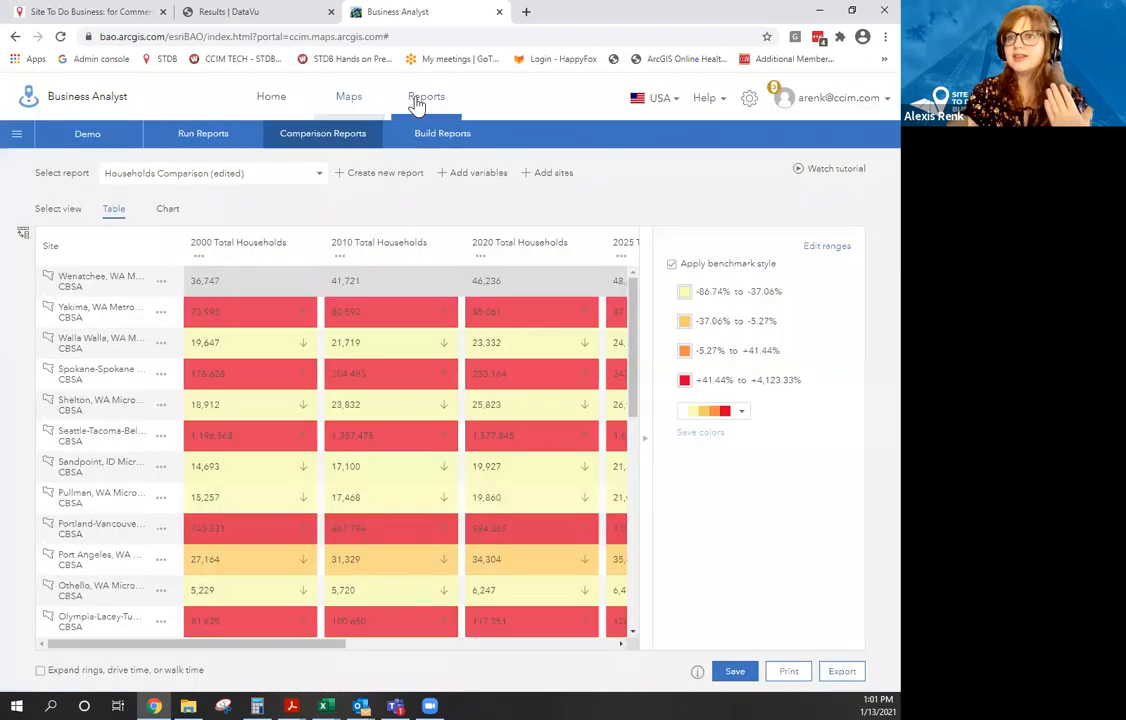
pyautogui.click(182, 141)
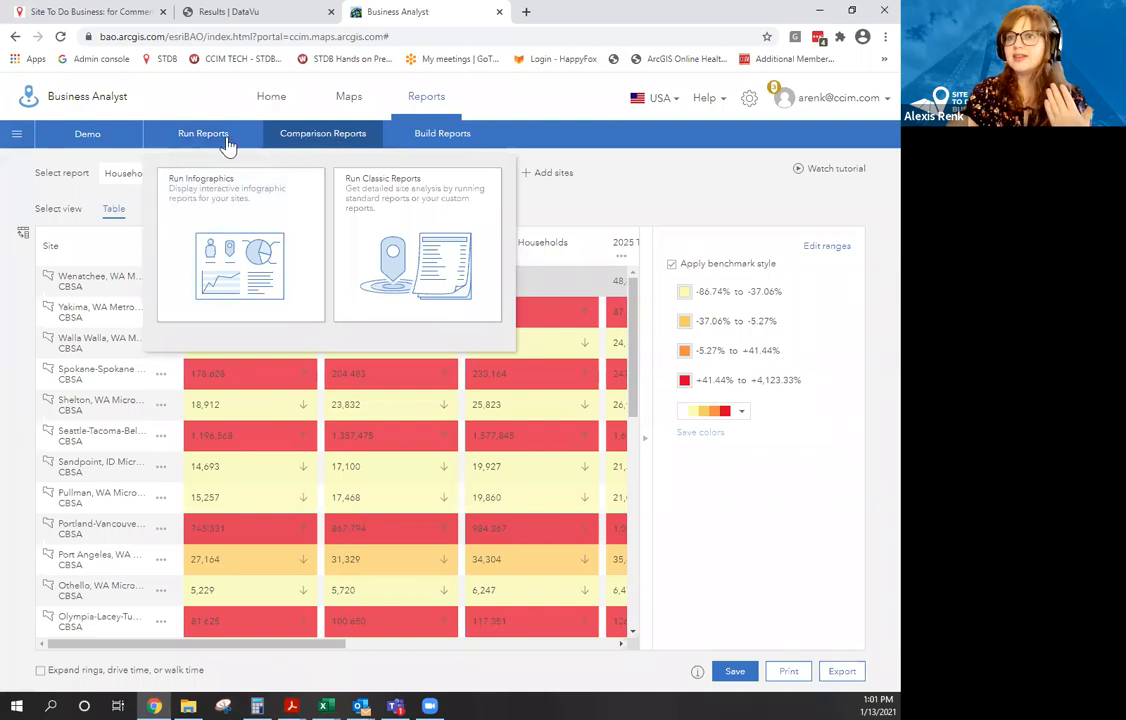
pyautogui.click(284, 193)
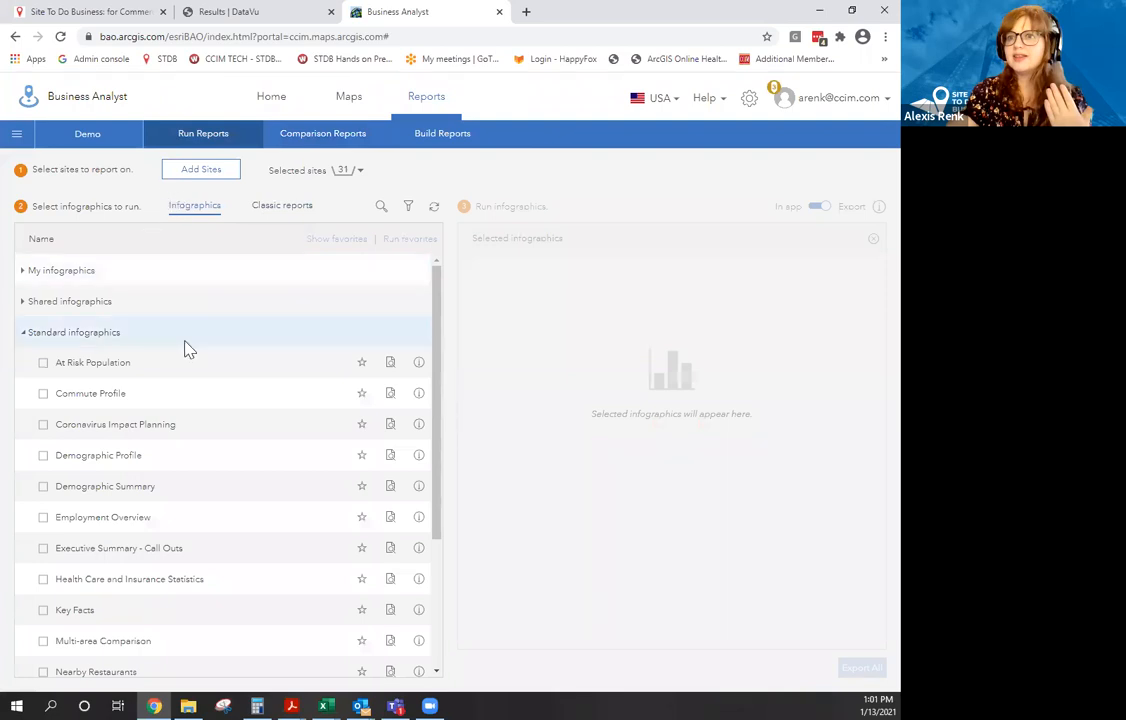
# Expand and collapse the Standard, Shared and My infographic groups, then start Build Reports.
pyautogui.click(20, 335)
pyautogui.click(27, 303)
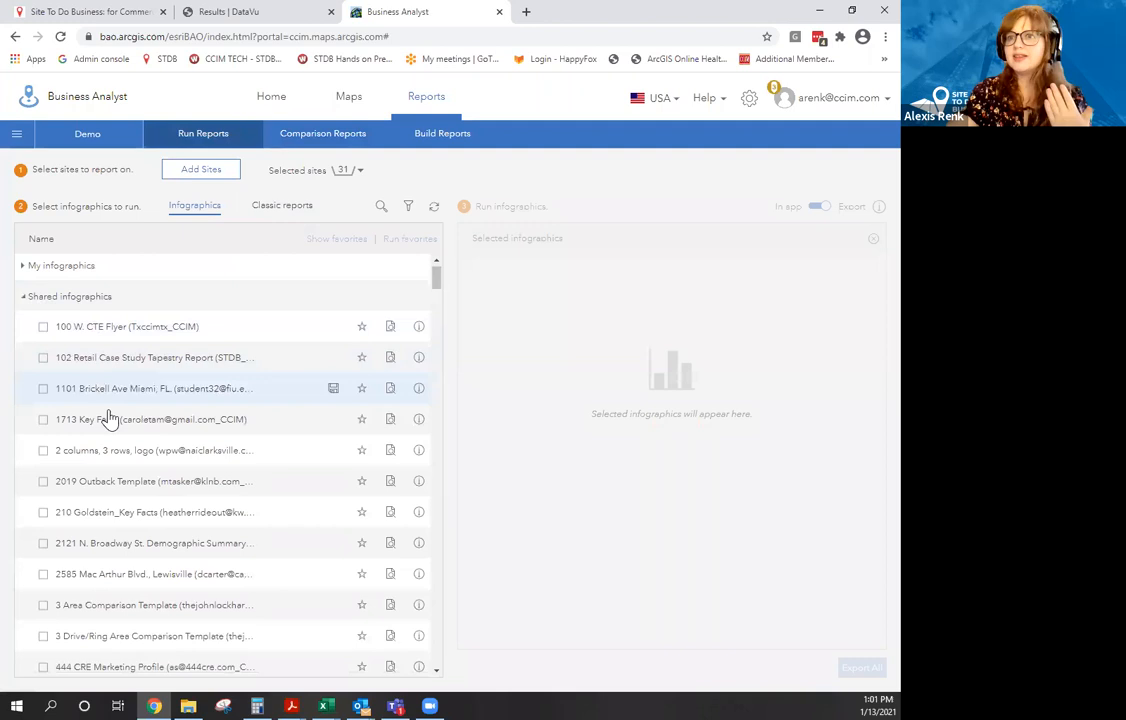
pyautogui.scroll(-2, 110, 425)
pyautogui.scroll(3, 120, 428)
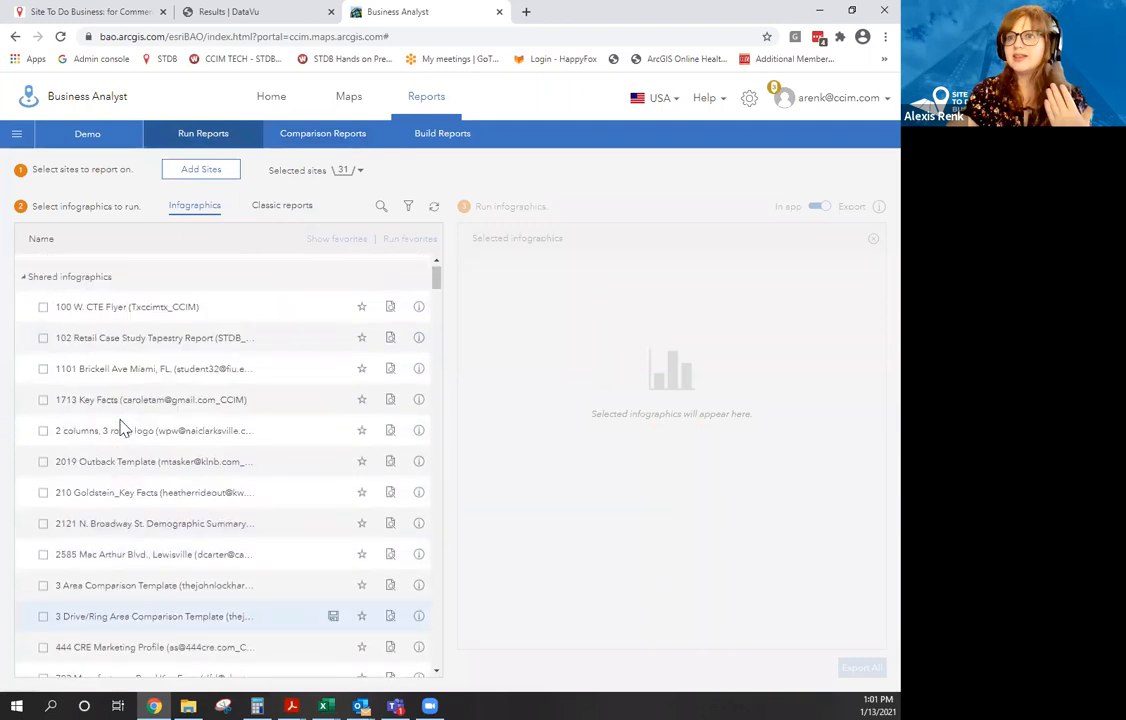
pyautogui.click(22, 300)
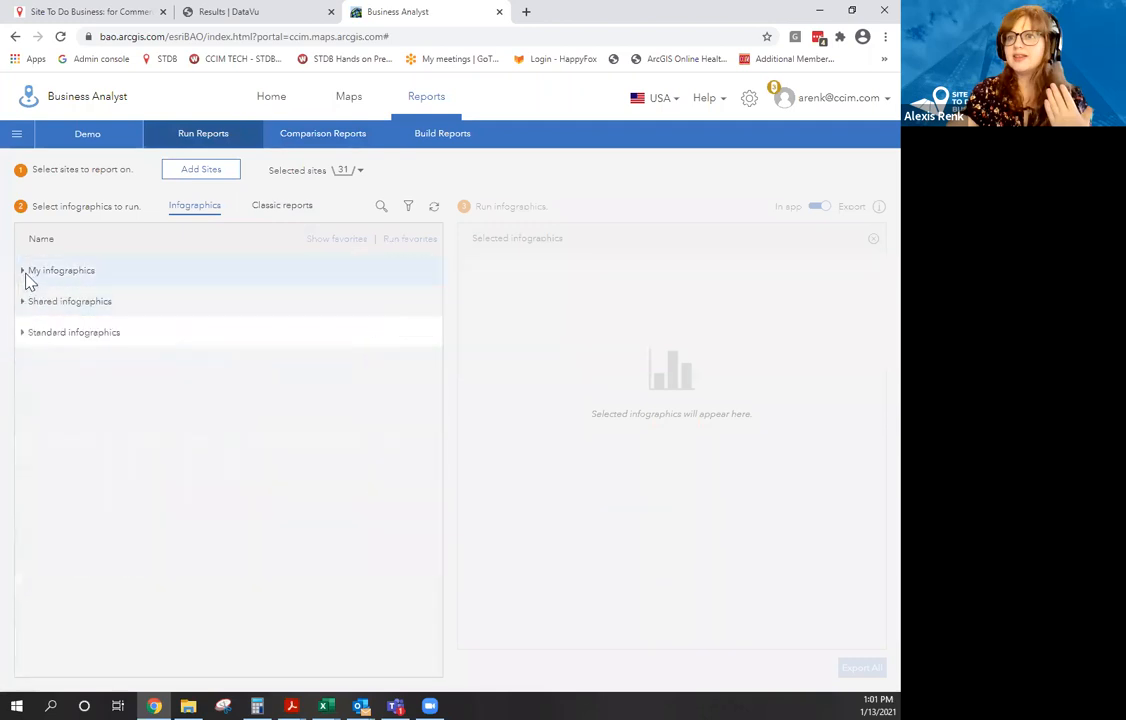
pyautogui.click(27, 275)
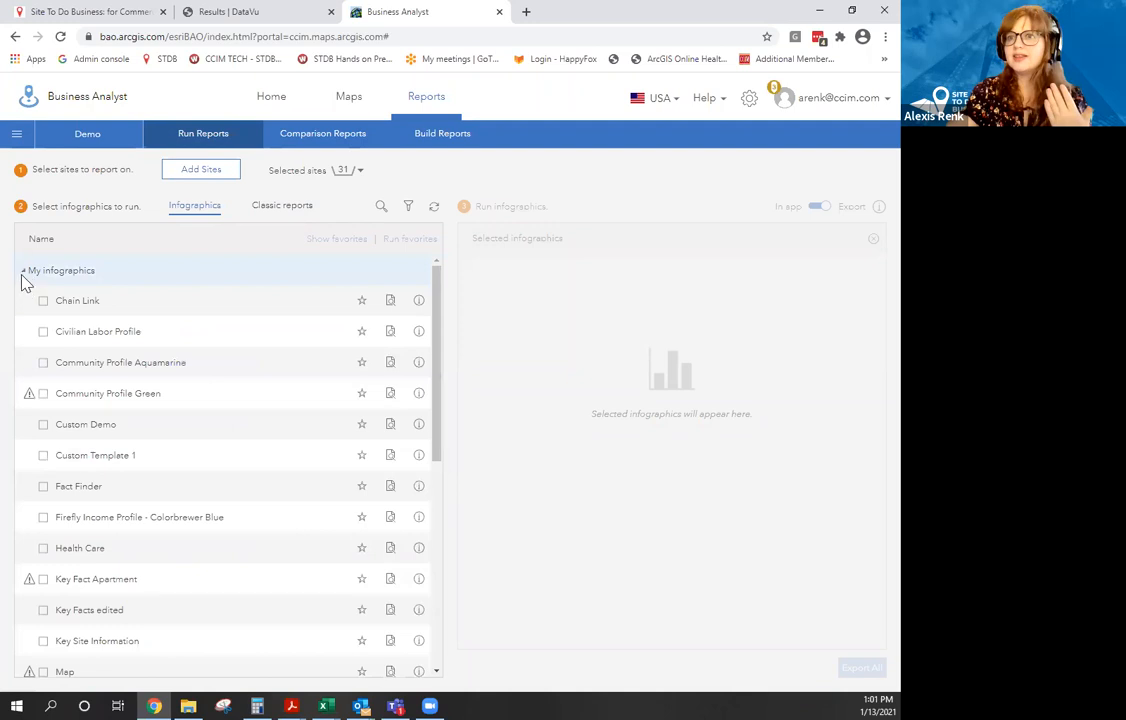
pyautogui.click(22, 272)
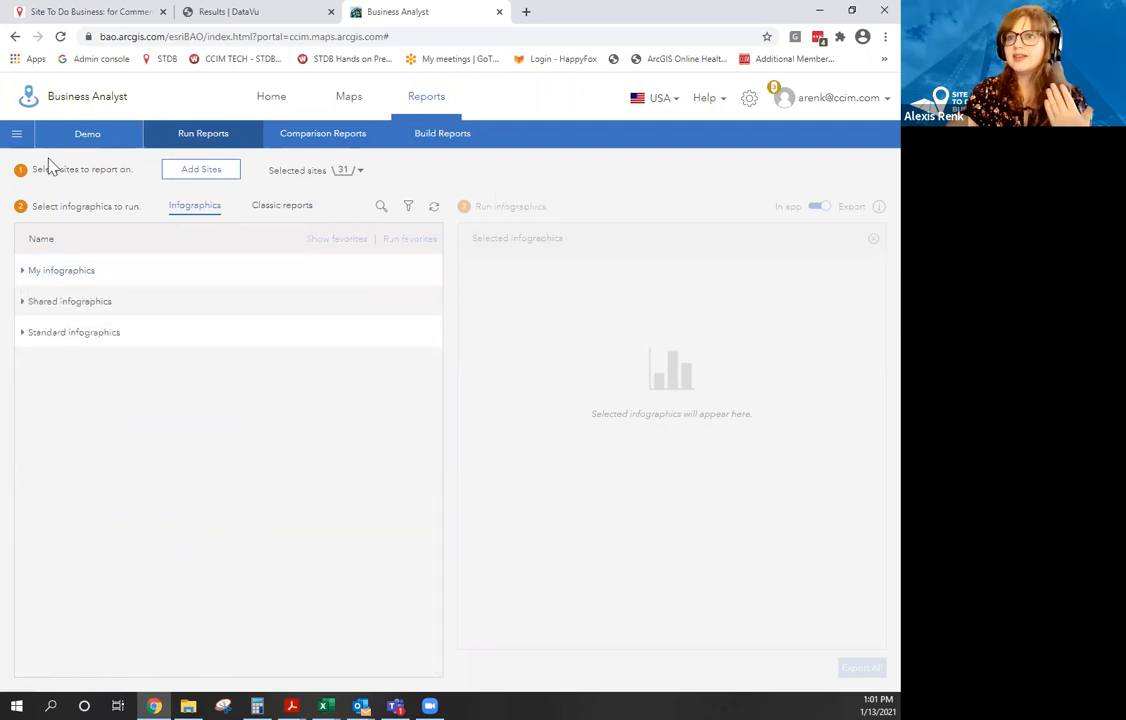
pyautogui.click(436, 150)
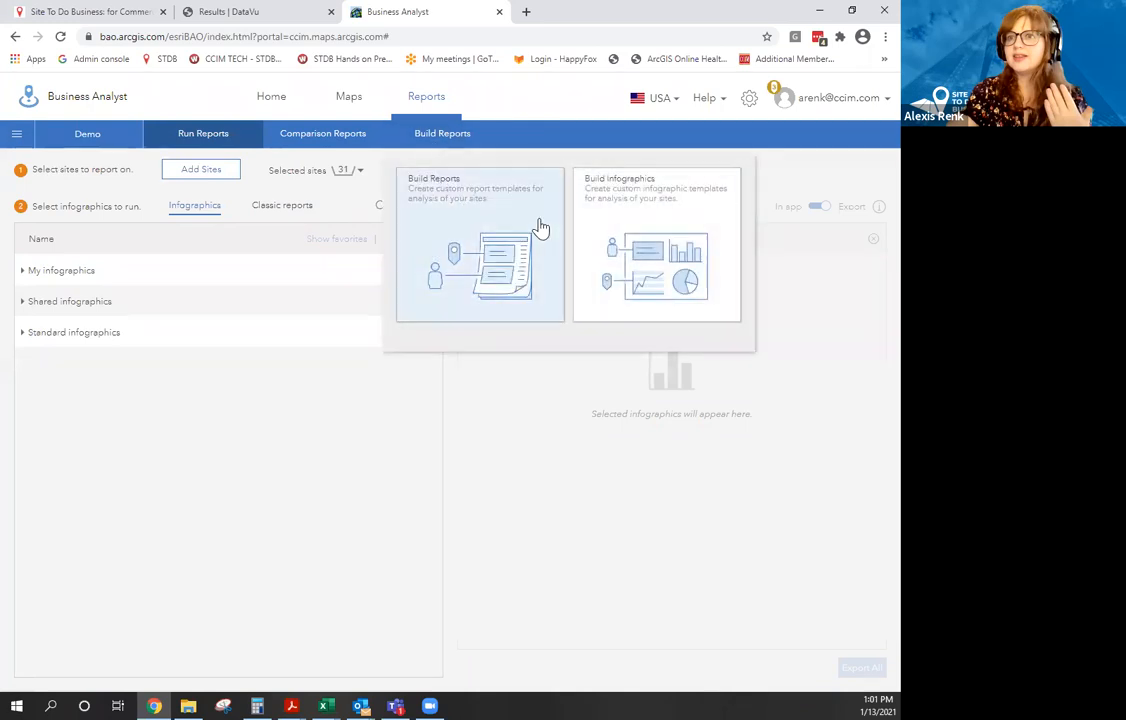
pyautogui.click(601, 203)
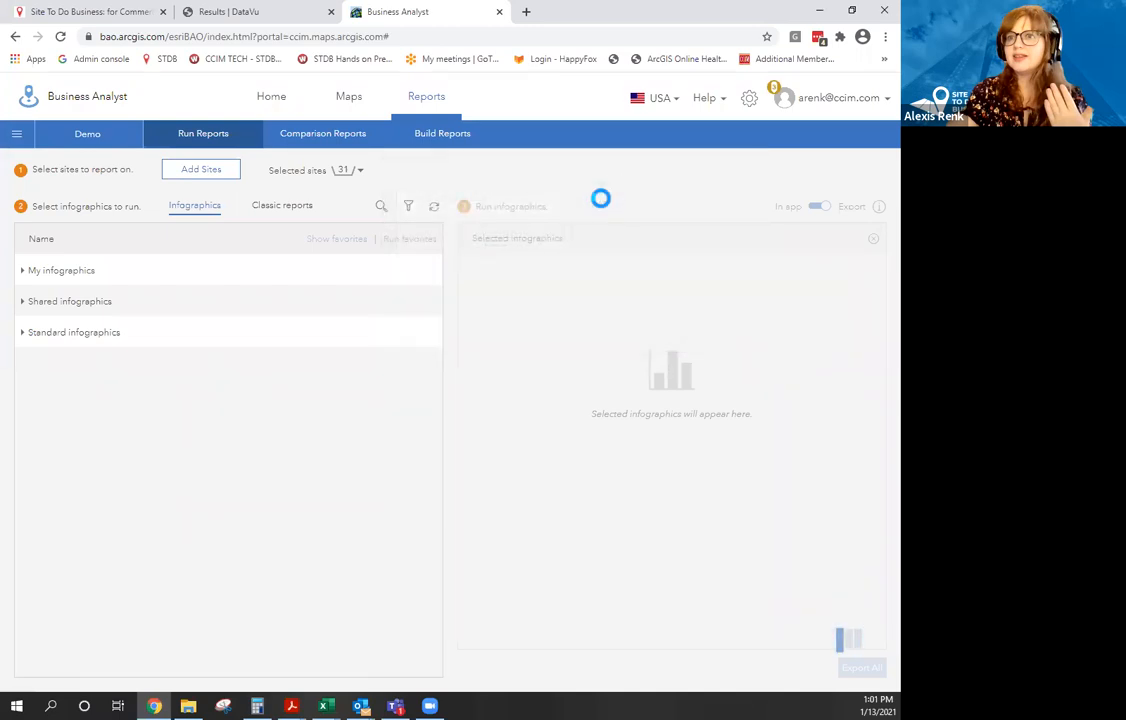
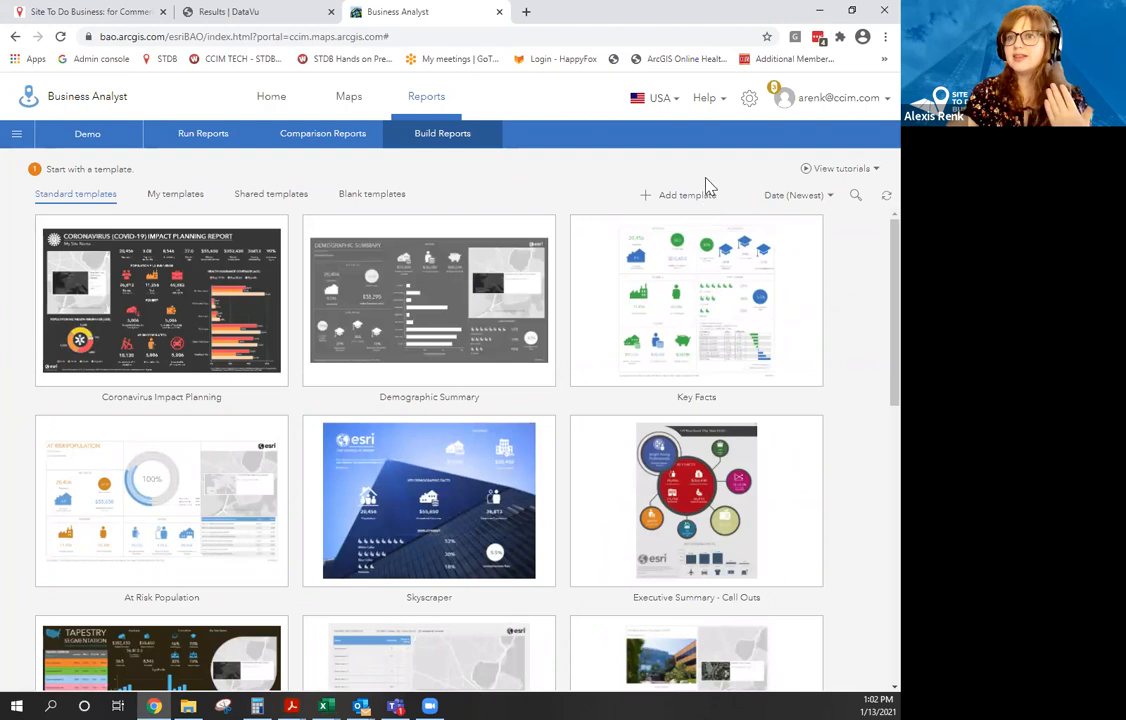
# Open the Browse gallery of infographic templates and scroll through its template cards.
pyautogui.click(676, 205)
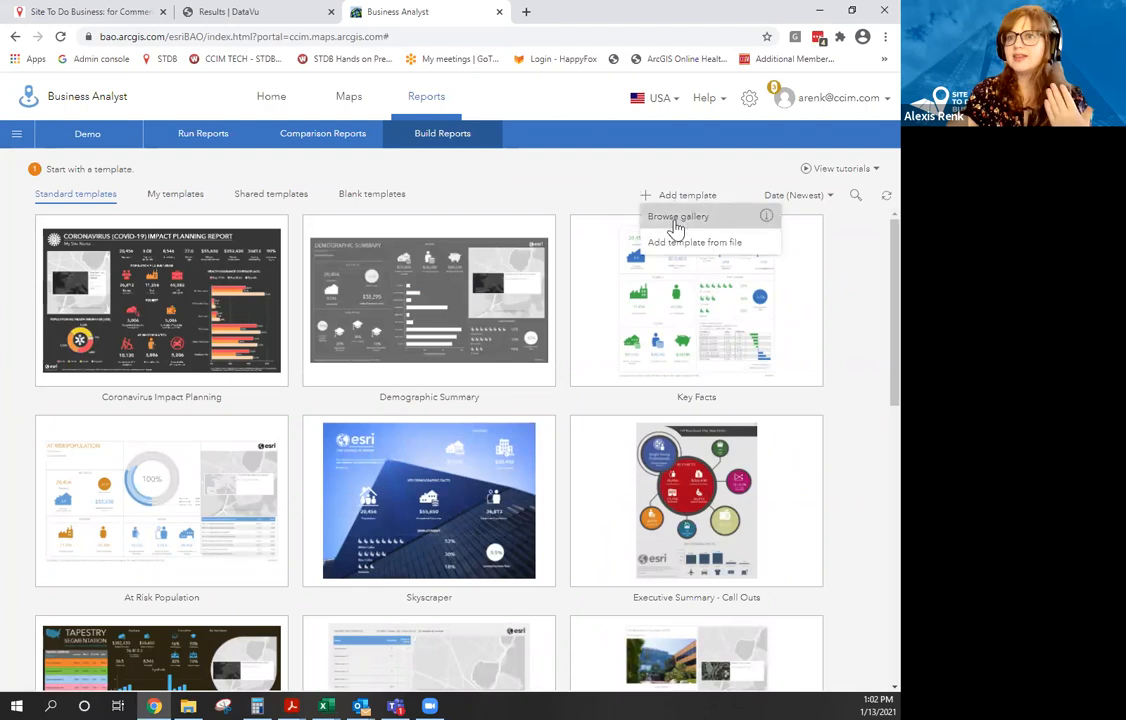
pyautogui.click(677, 218)
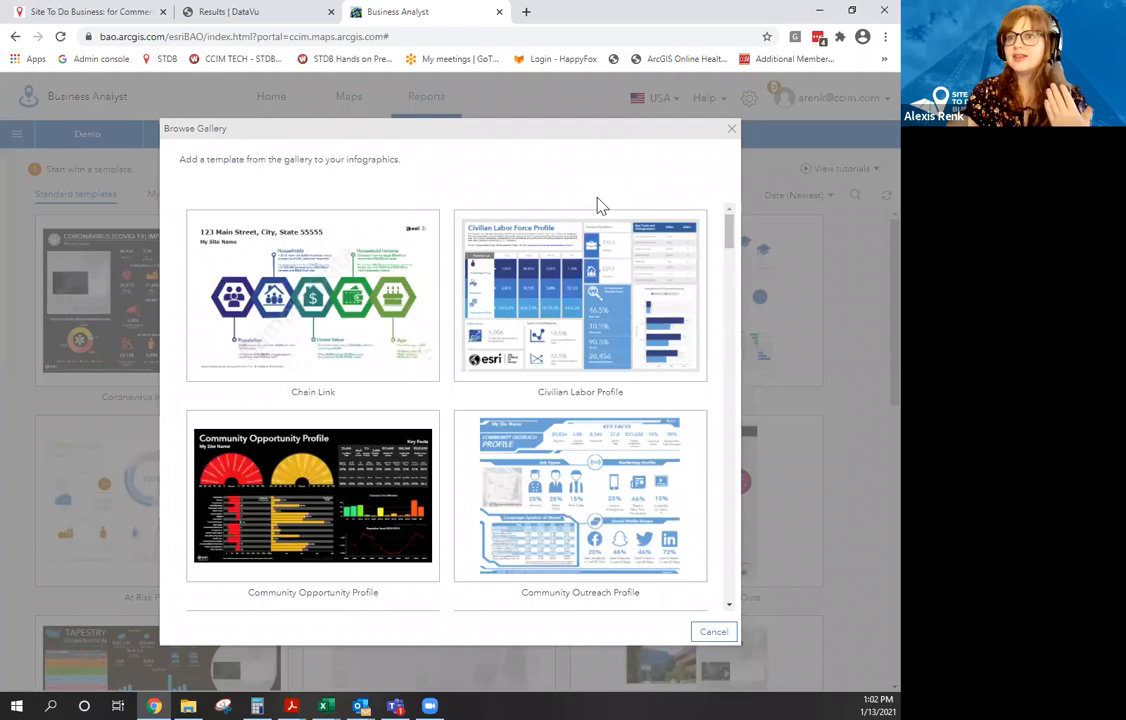
pyautogui.scroll(-2, 560, 240)
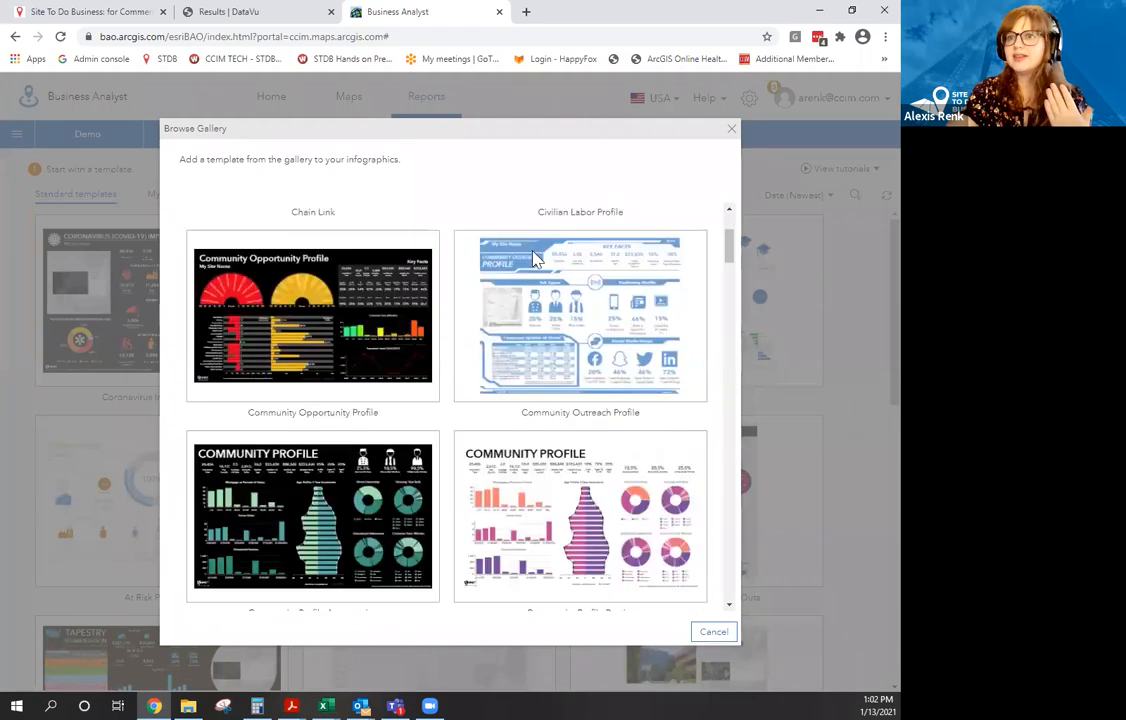
pyautogui.scroll(-2, 446, 345)
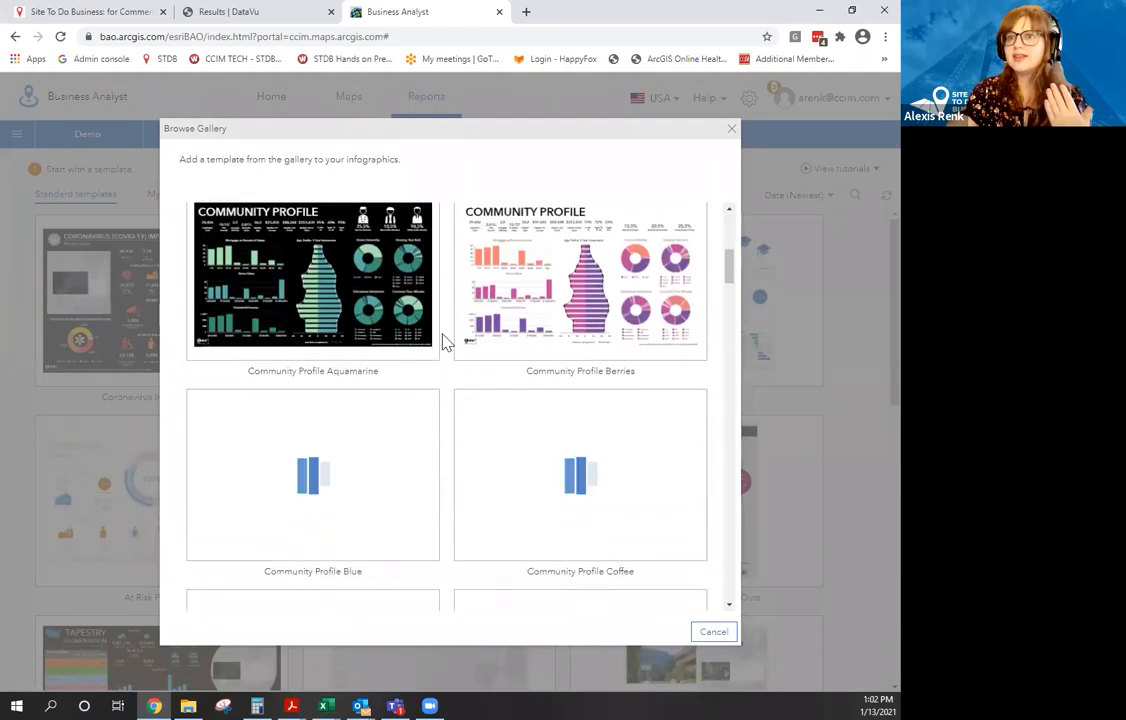
pyautogui.scroll(-2, 446, 345)
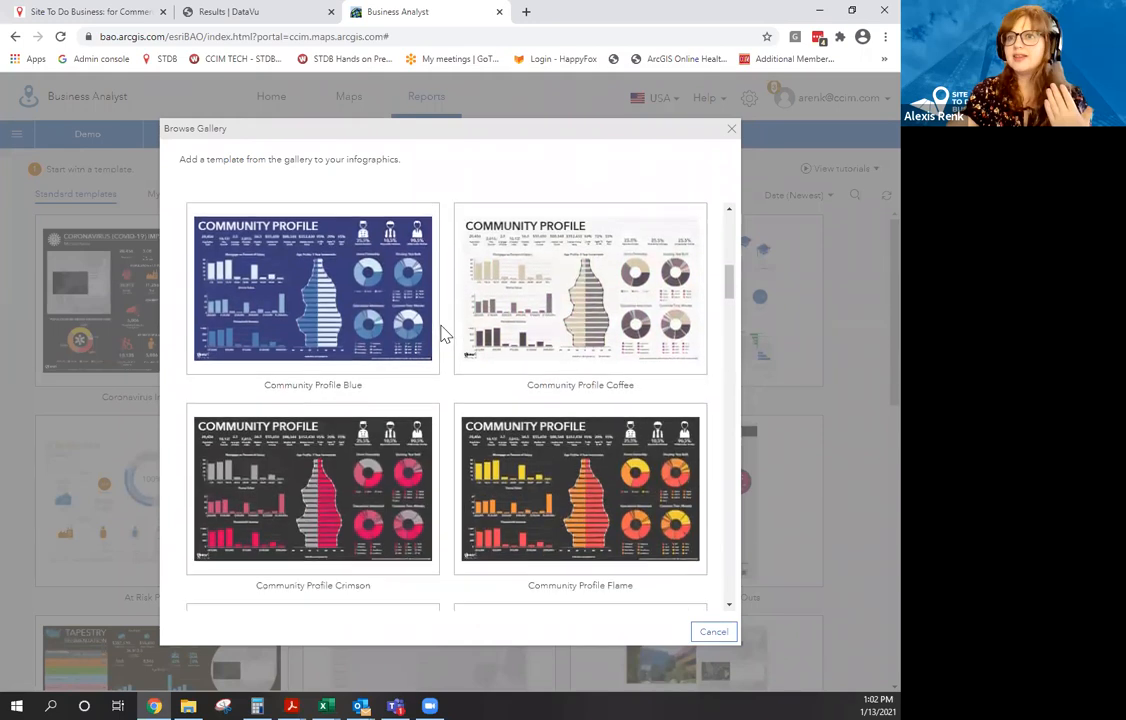
pyautogui.scroll(-2, 434, 345)
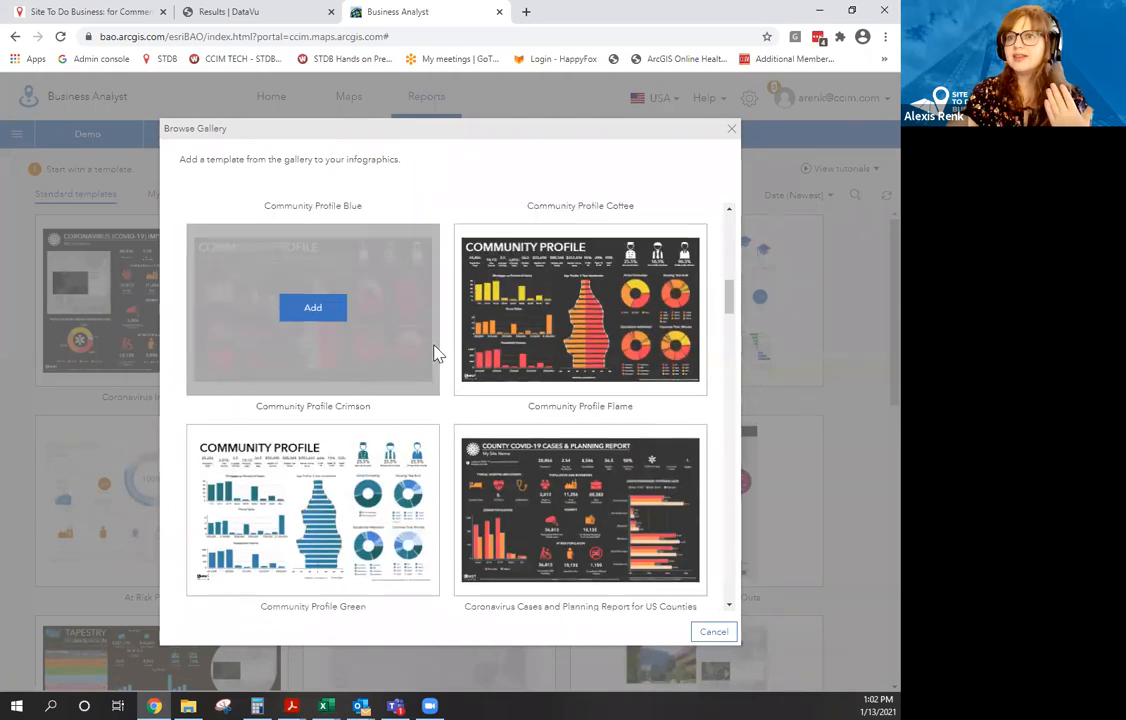
pyautogui.scroll(-3, 434, 345)
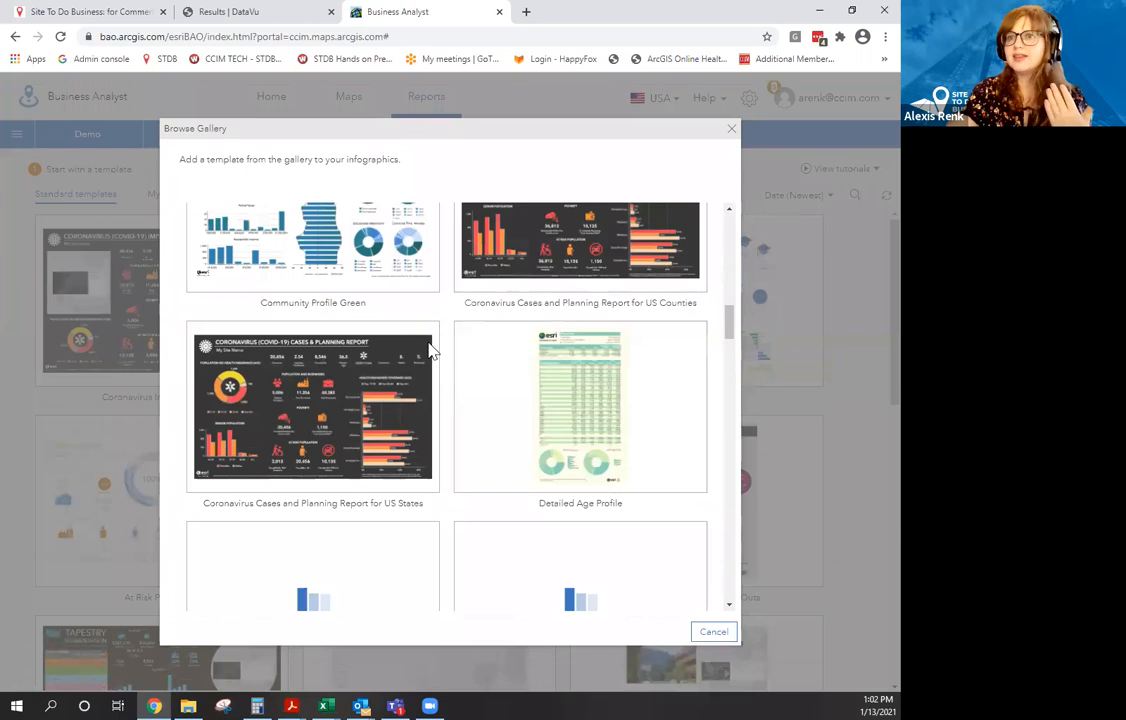
pyautogui.scroll(1, 430, 324)
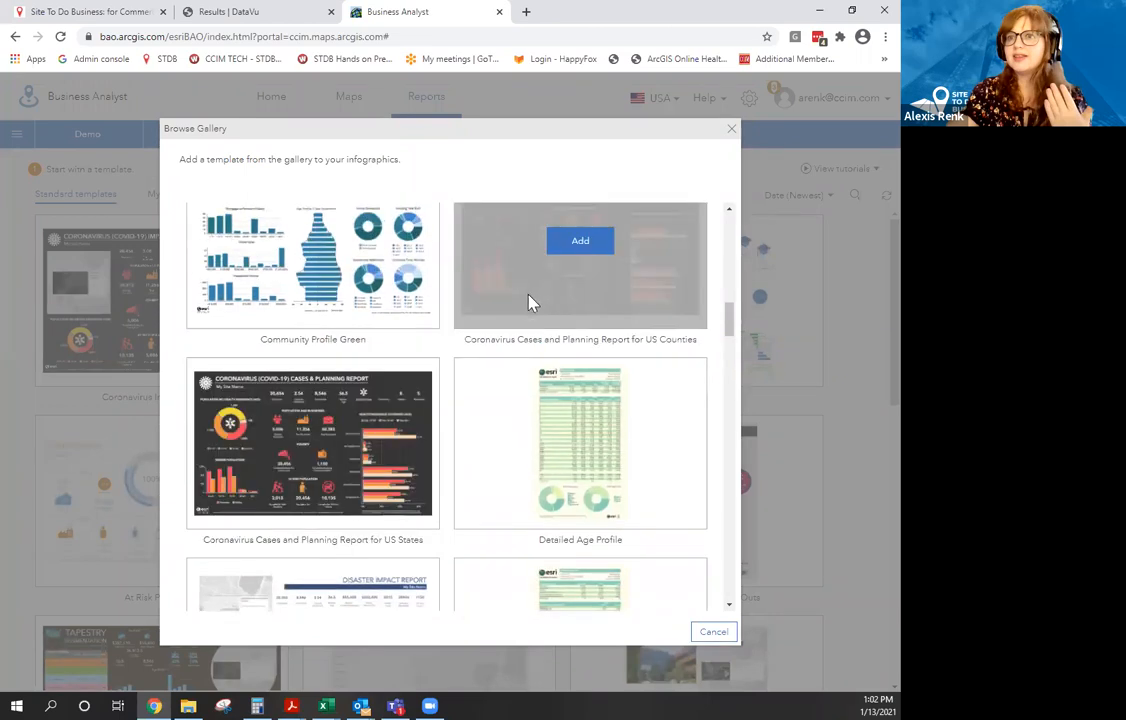
pyautogui.scroll(-4, 503, 332)
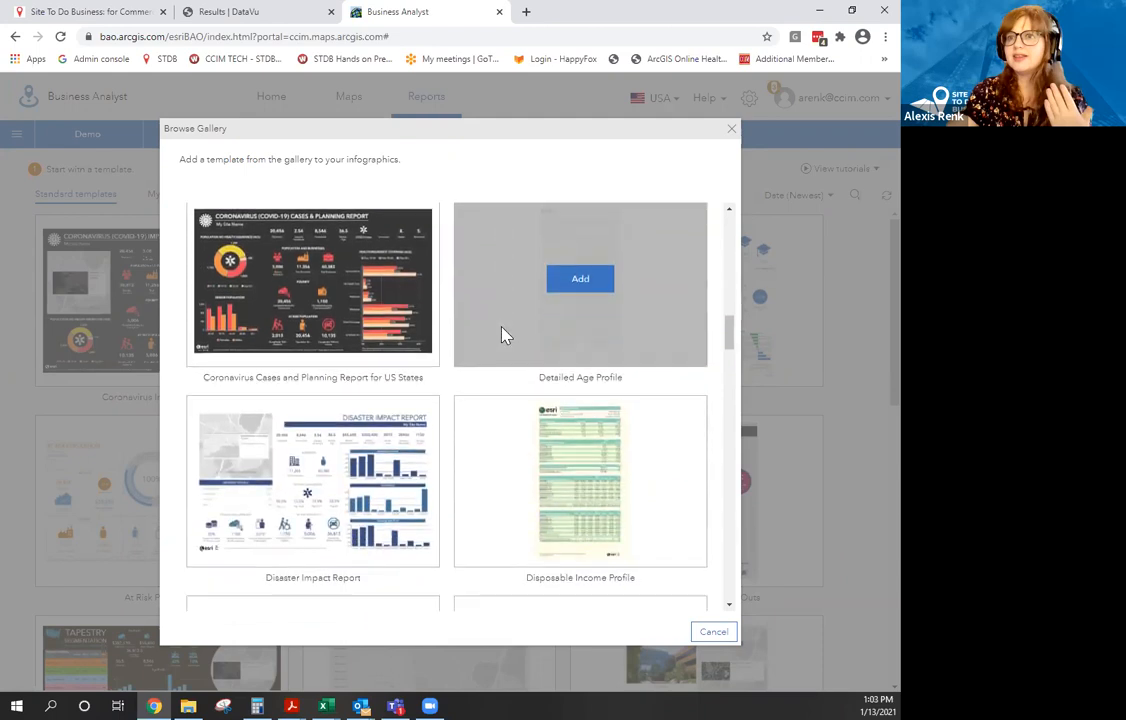
pyautogui.scroll(3, 503, 332)
pyautogui.scroll(4, 503, 335)
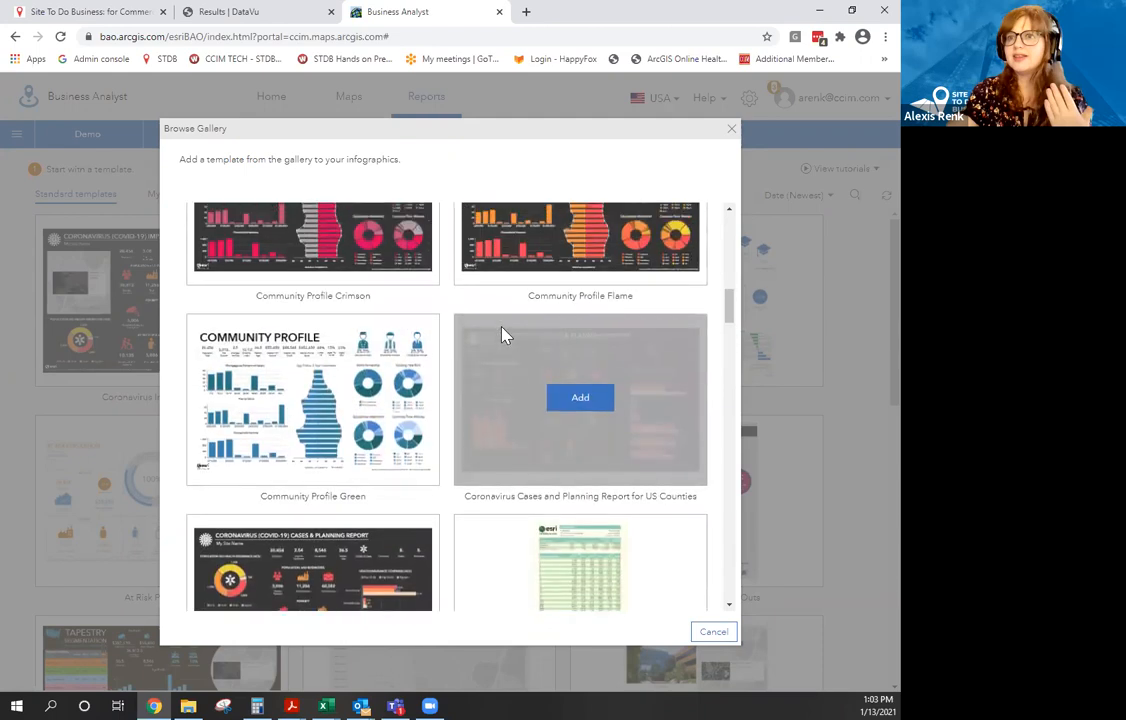
pyautogui.scroll(4, 503, 335)
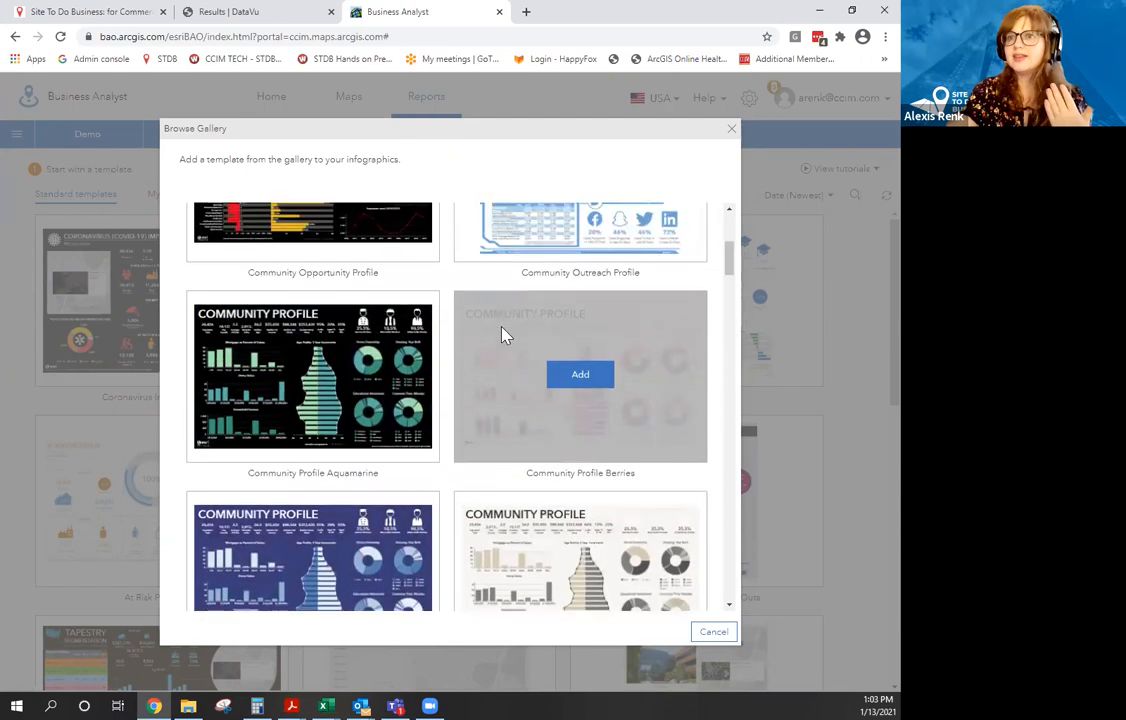
pyautogui.scroll(1, 503, 330)
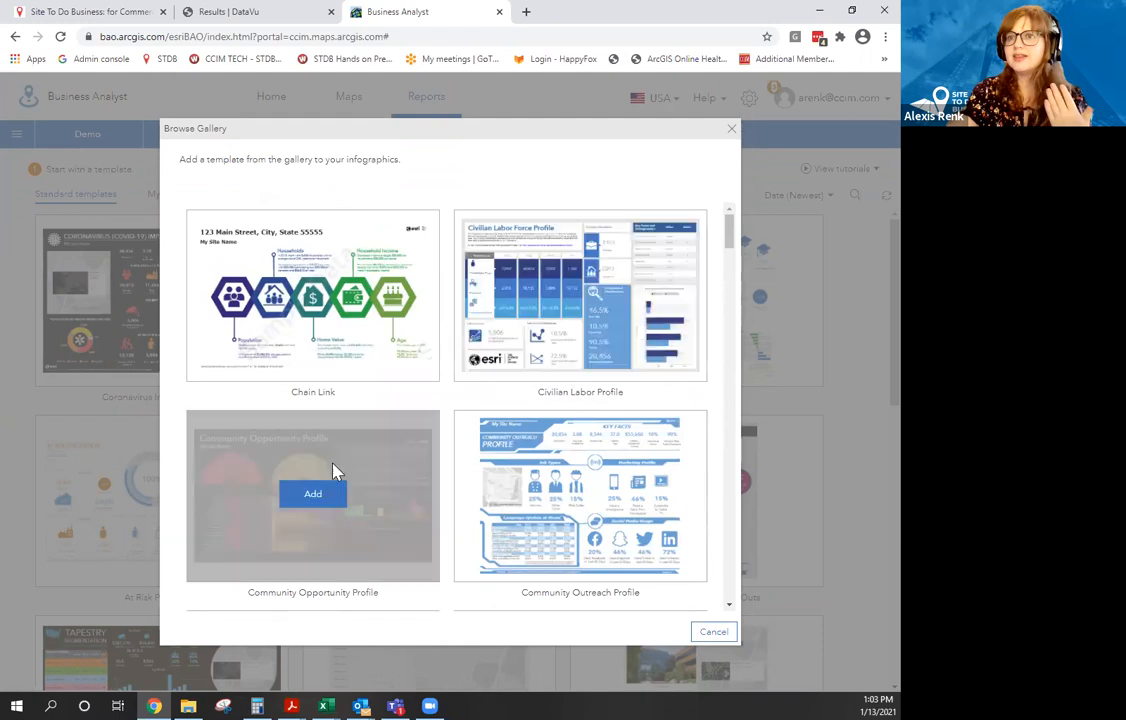
pyautogui.scroll(-2, 334, 470)
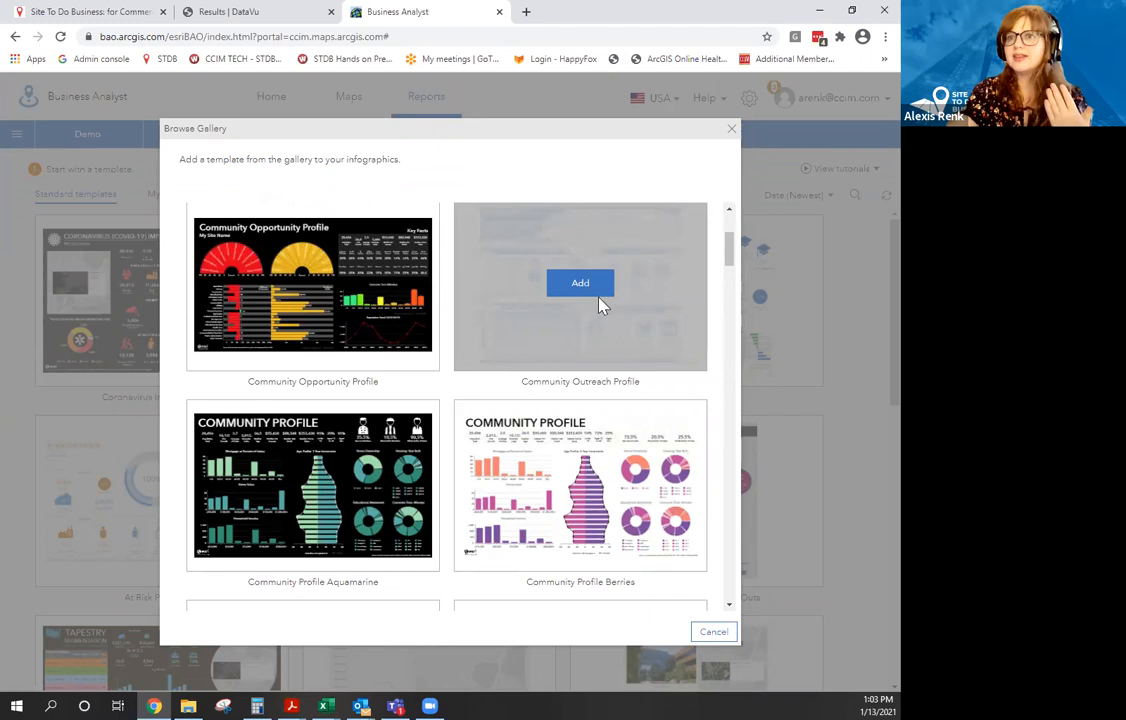
# Add the Community Outreach Profile template from the gallery and open it from My templates.
pyautogui.click(598, 290)
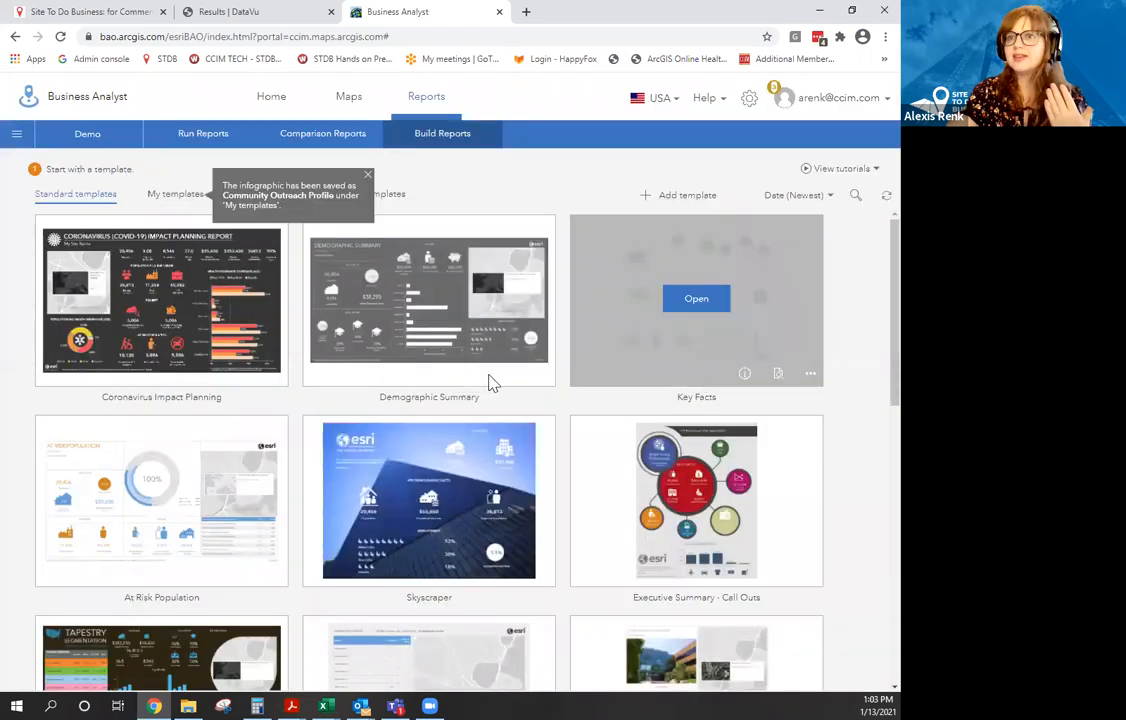
pyautogui.click(166, 206)
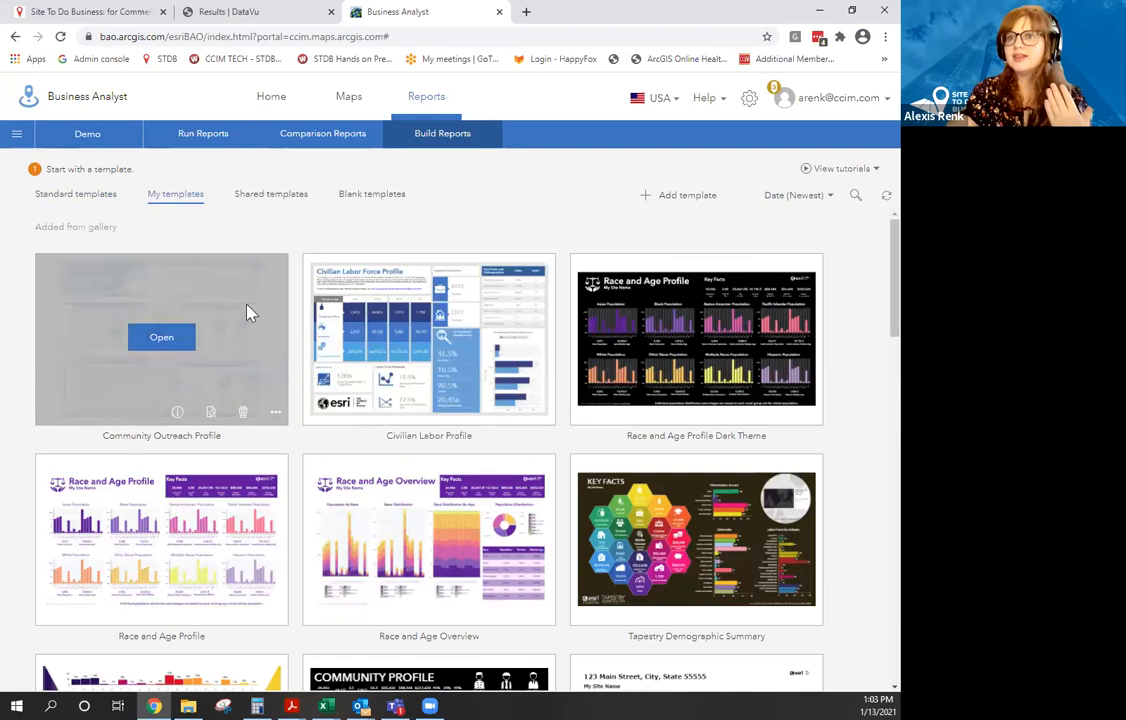
pyautogui.click(172, 344)
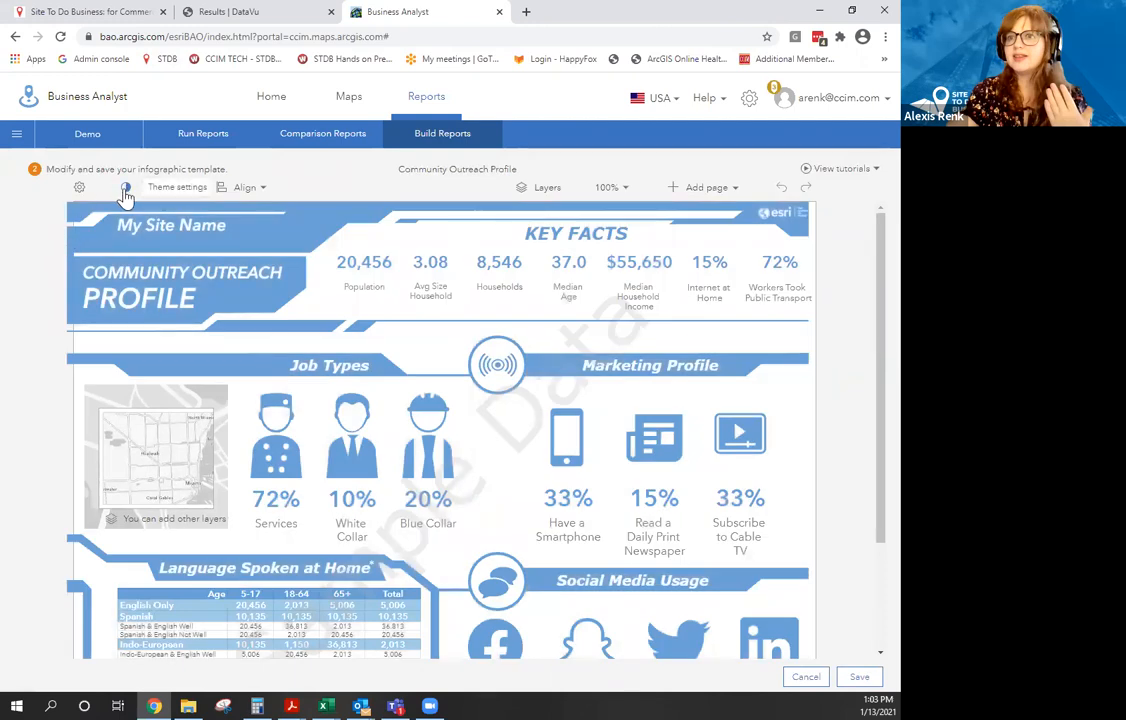
# Preview other colour themes on Community Outreach Profile, then apply the grey theme.
pyautogui.click(125, 189)
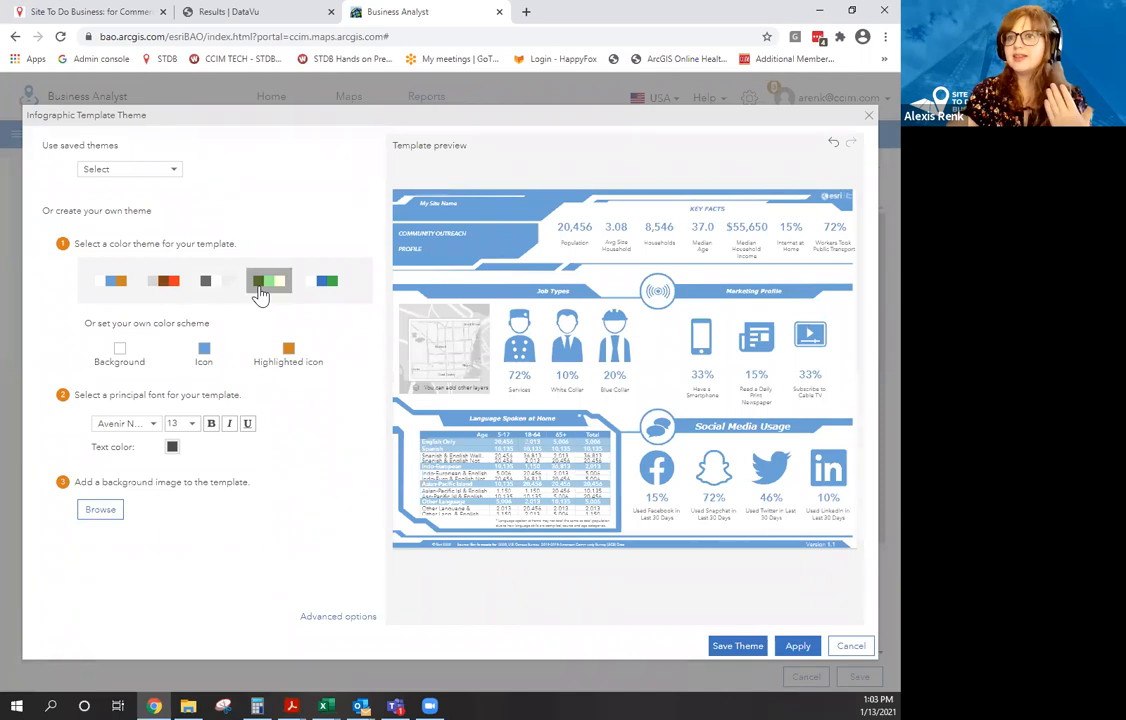
pyautogui.click(320, 288)
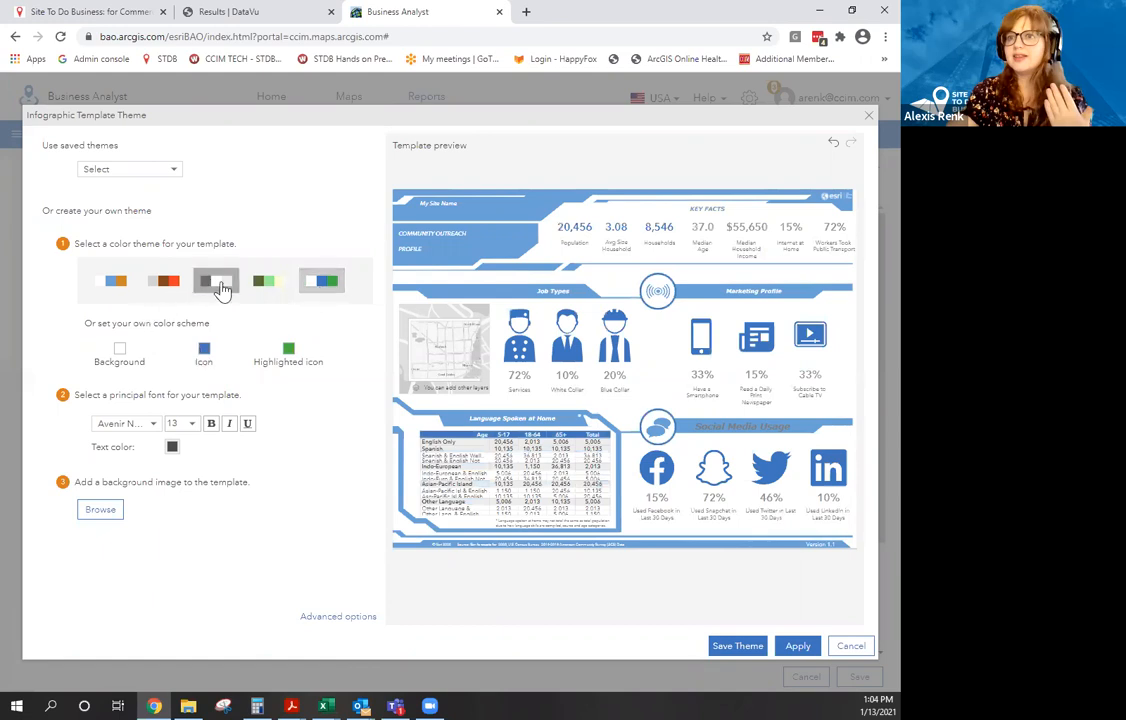
pyautogui.click(256, 286)
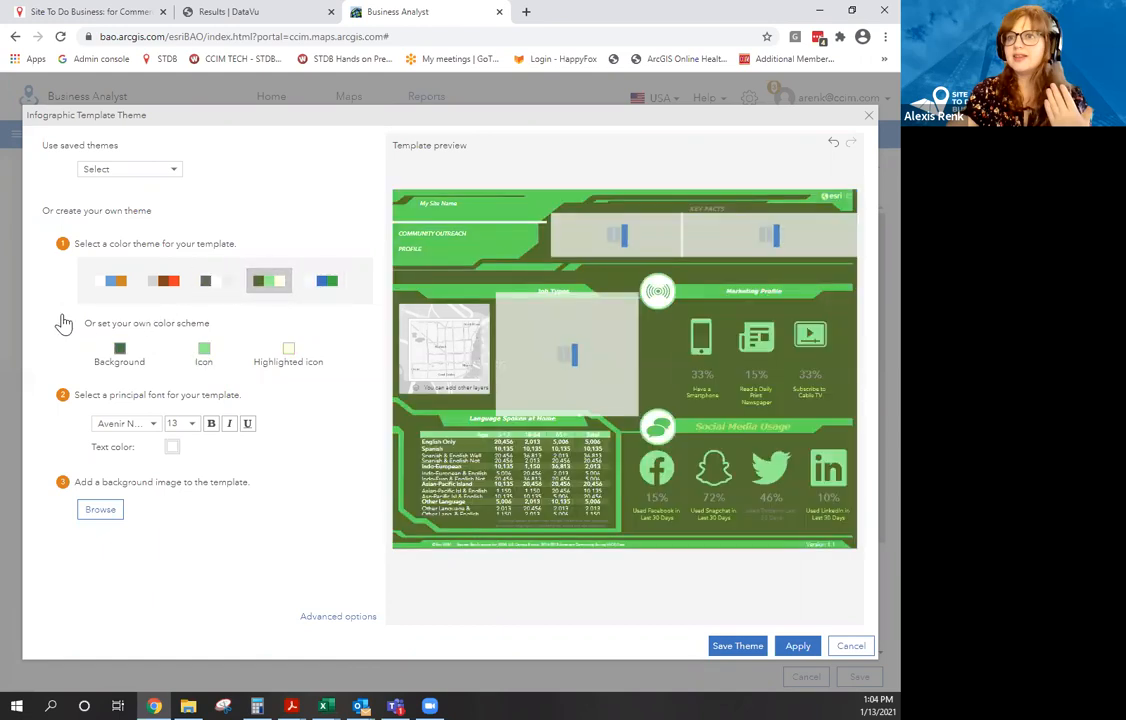
pyautogui.click(207, 288)
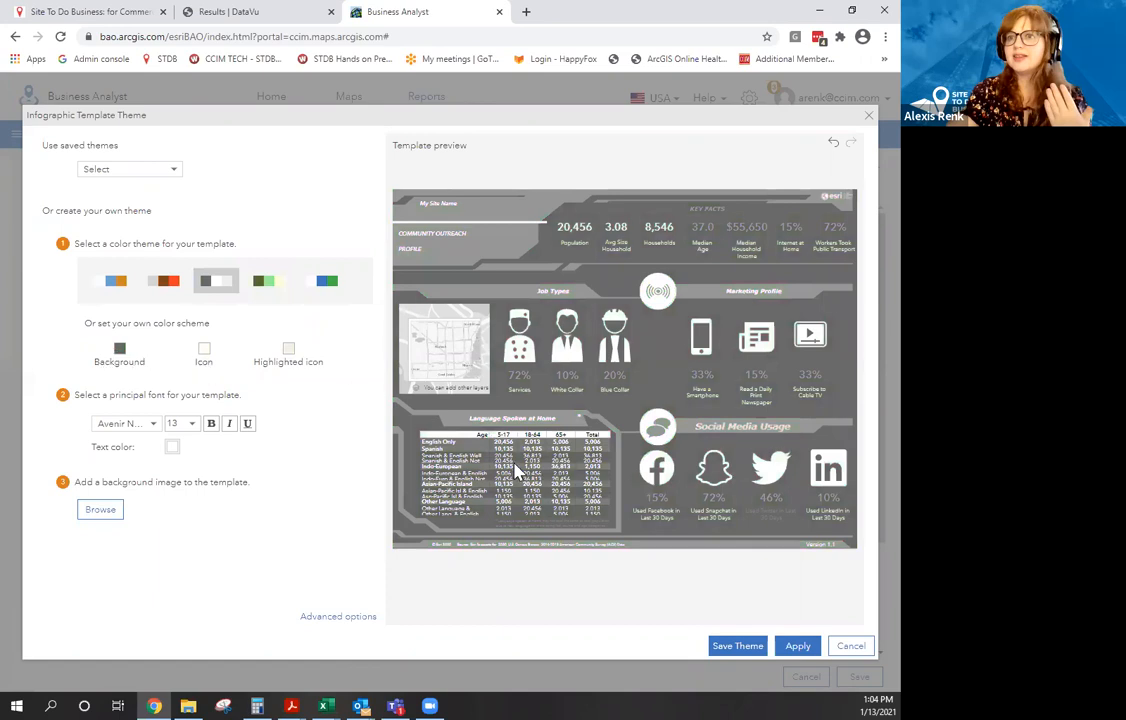
pyautogui.click(797, 647)
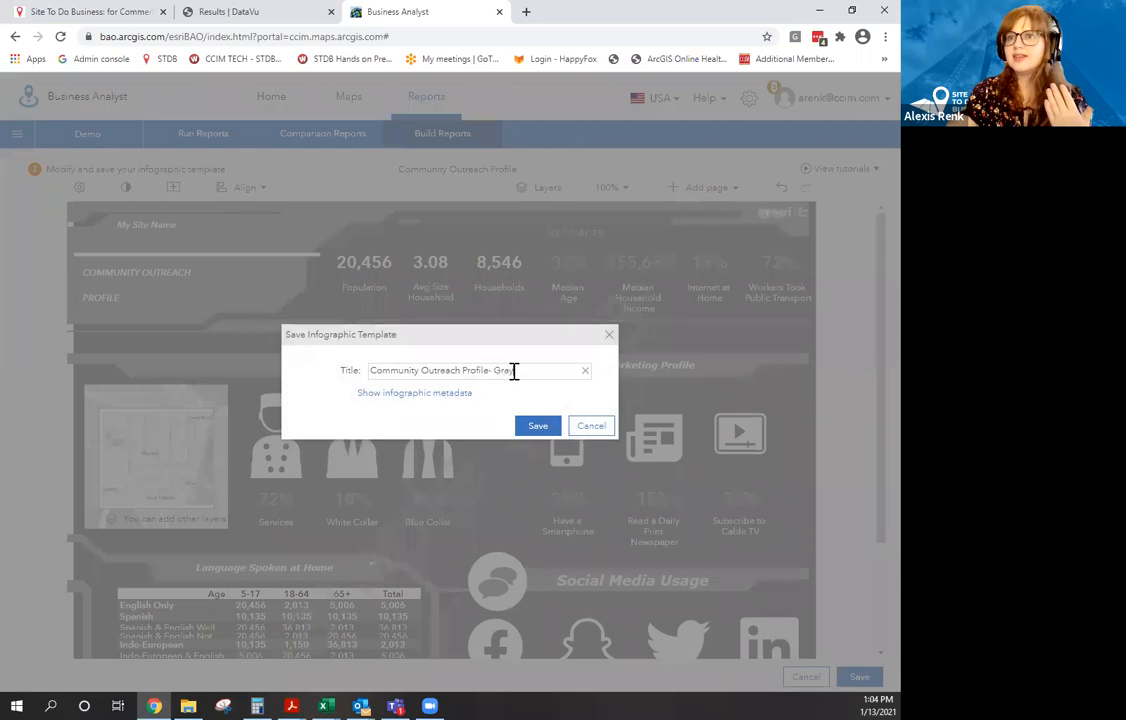
# Save the template as 'Community Outreach Profile- Gray' and acknowledge the saved confirmation.
pyautogui.click(538, 426)
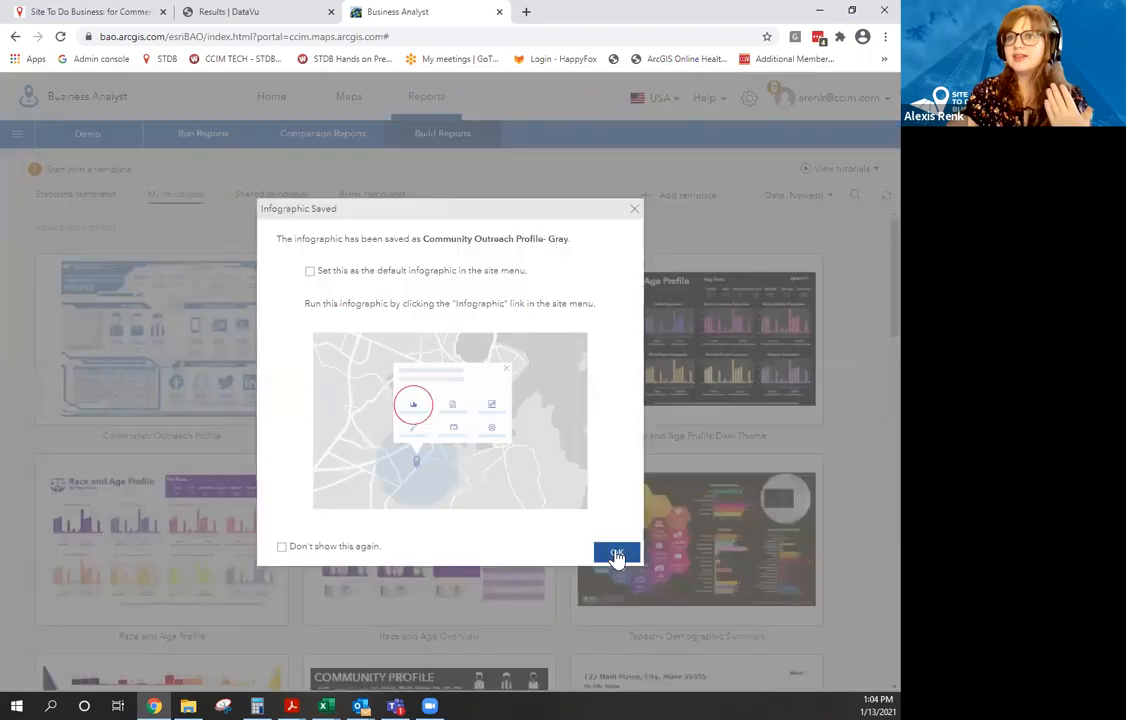
pyautogui.click(617, 556)
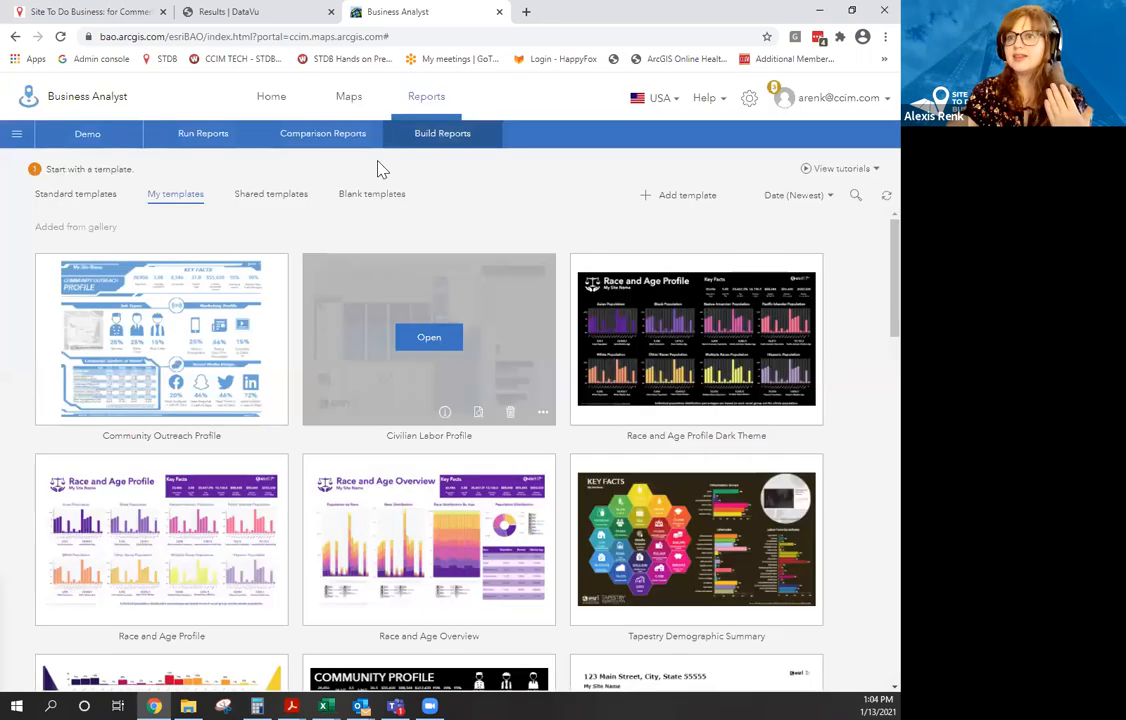
# Go to Run Infographics and tick Community Outreach Profile and its Gray copy.
pyautogui.click(233, 146)
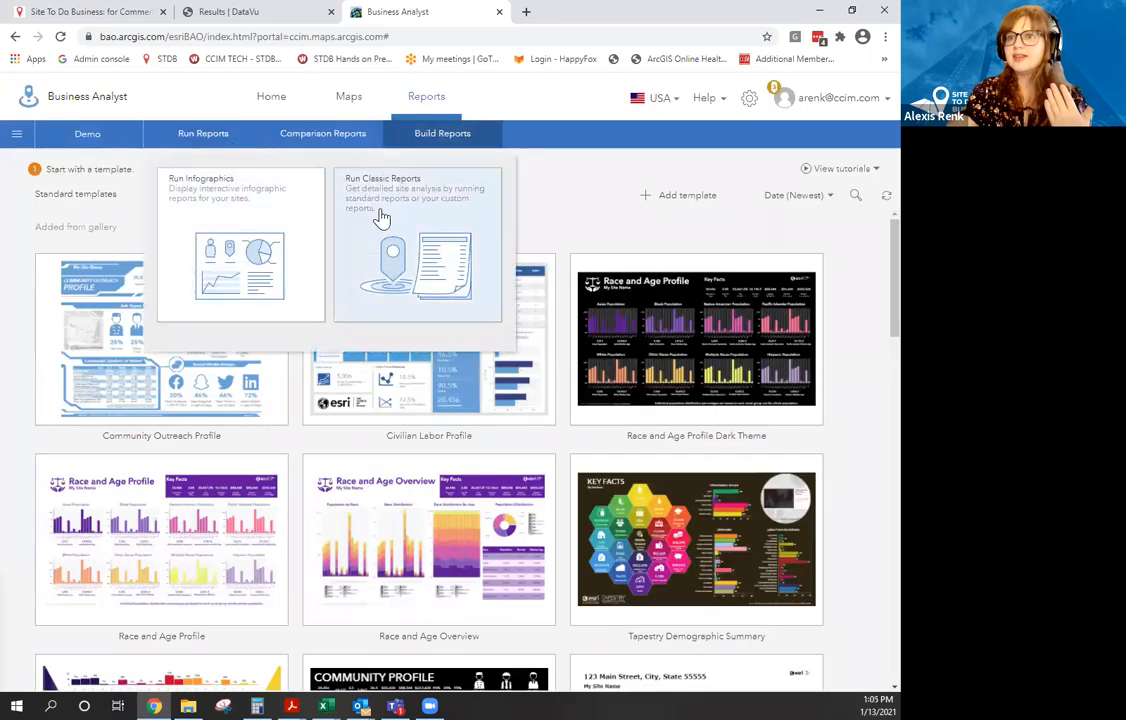
pyautogui.click(276, 230)
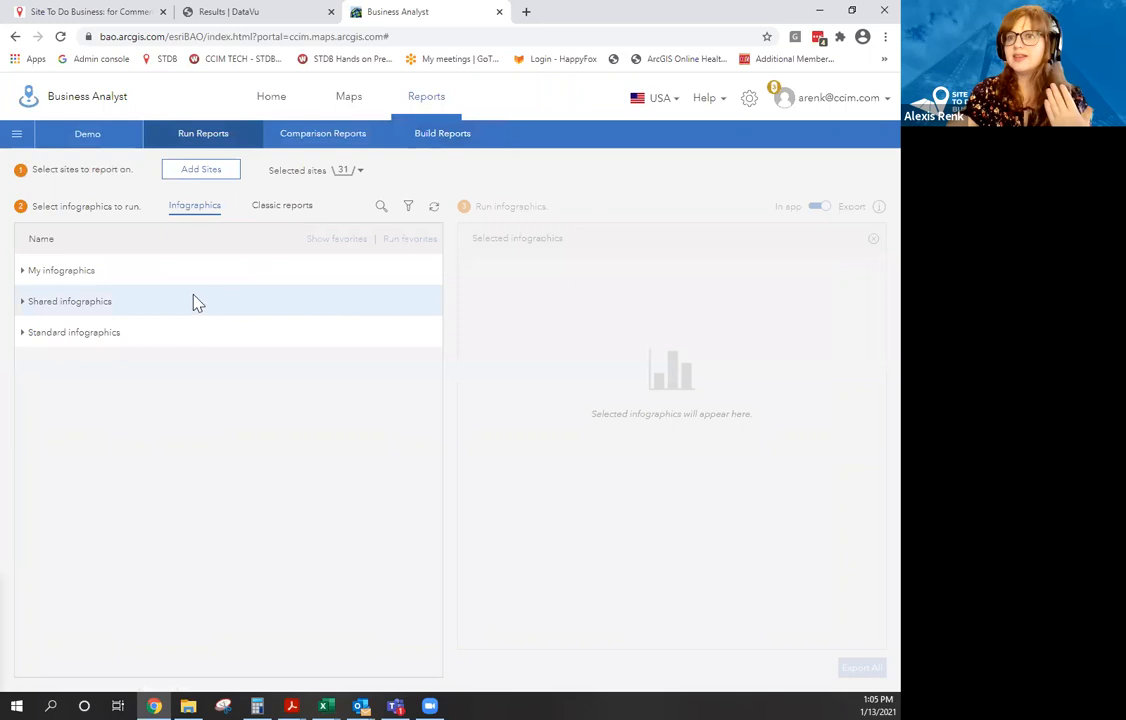
pyautogui.click(24, 272)
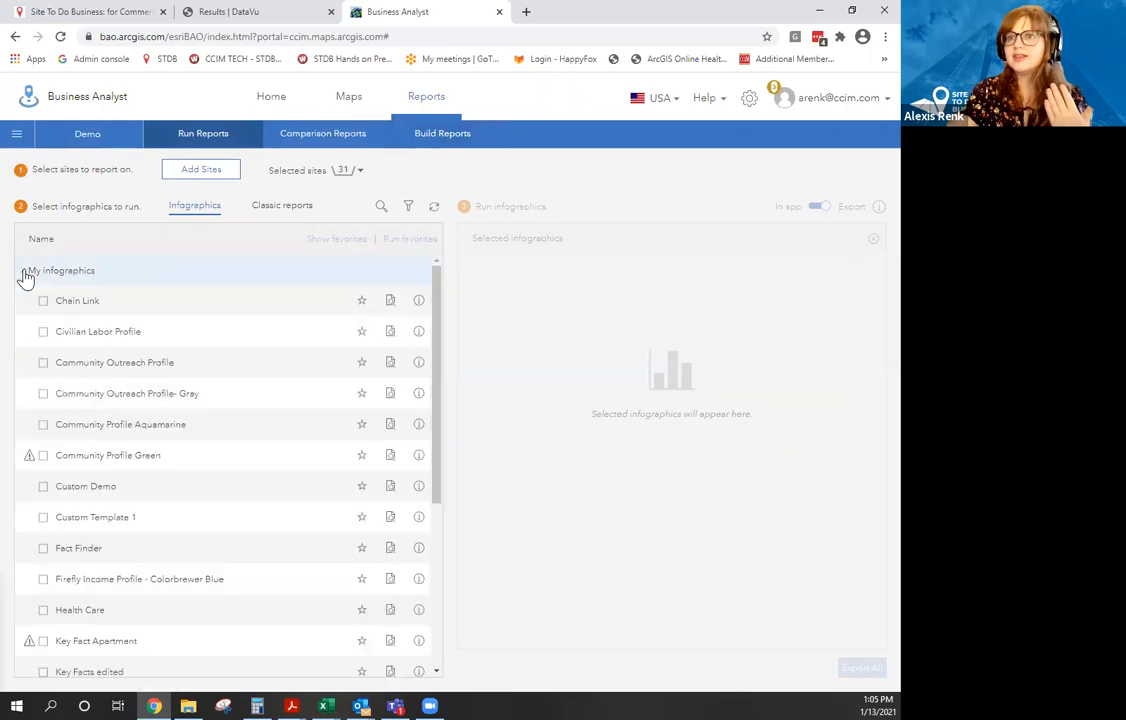
pyautogui.click(43, 394)
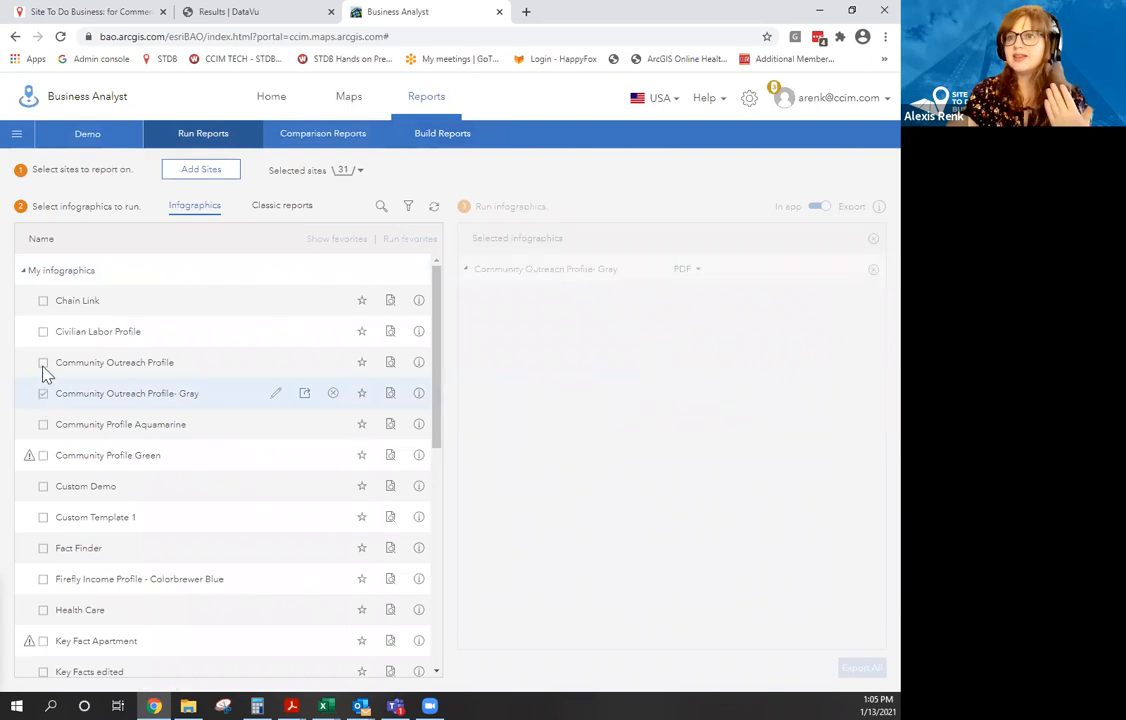
pyautogui.click(43, 363)
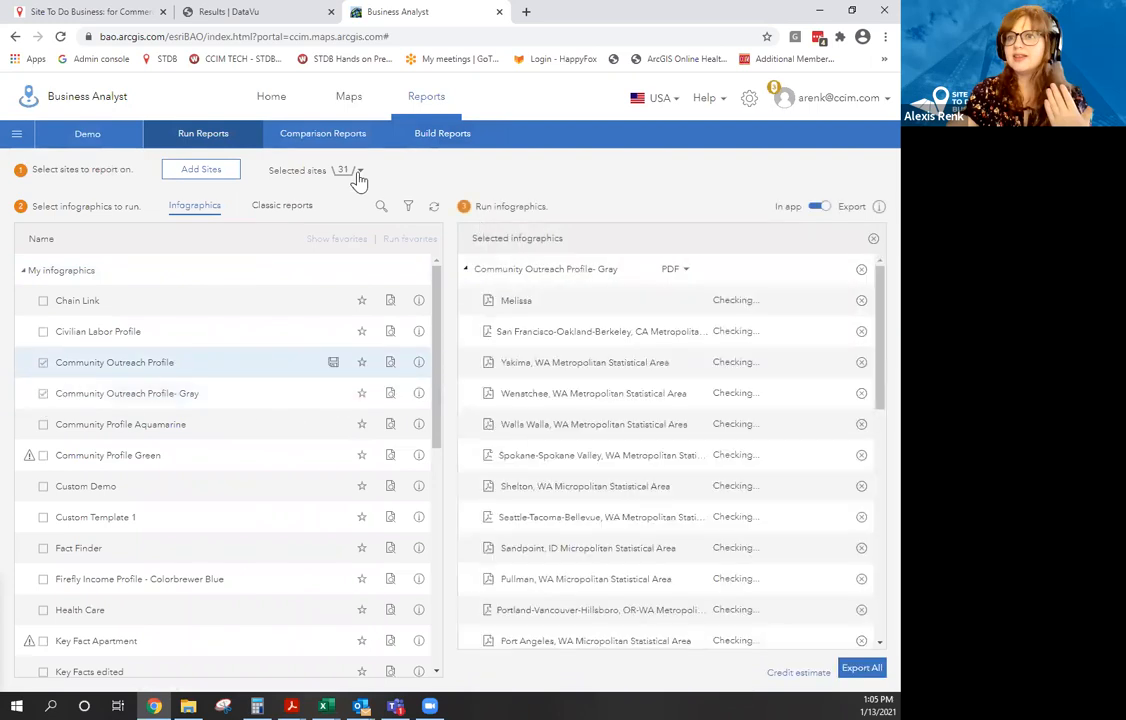
# Remove all previously selected sites, including the San Francisco metro area.
pyautogui.click(359, 172)
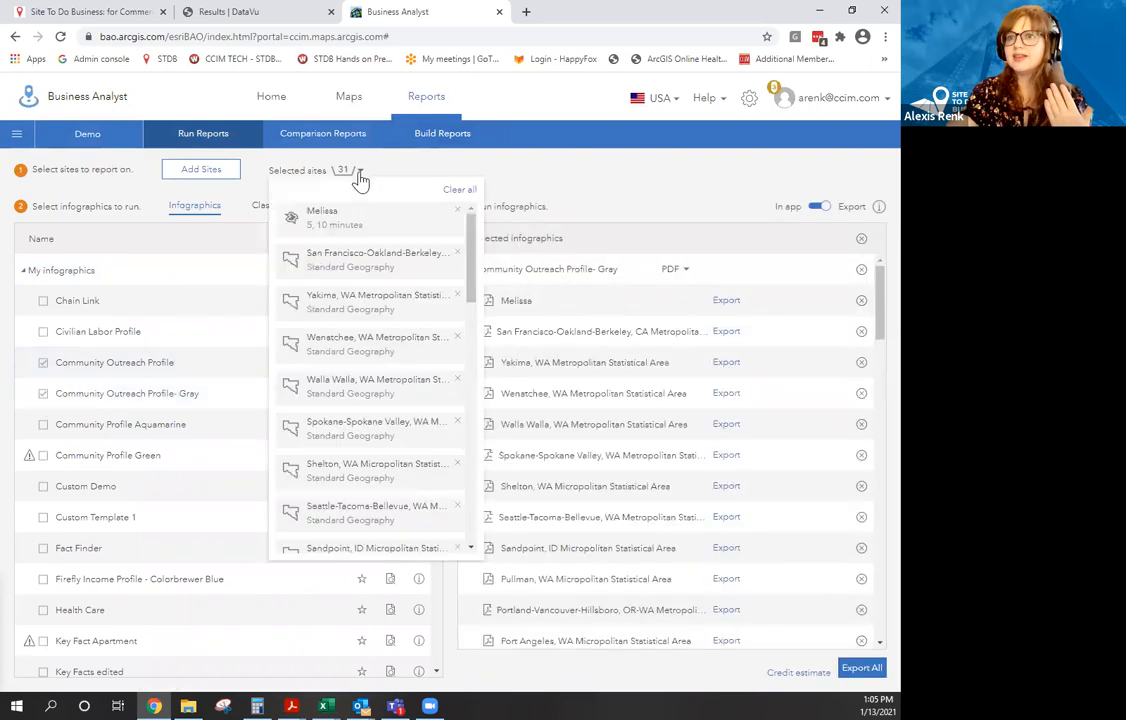
pyautogui.click(457, 254)
pyautogui.click(460, 192)
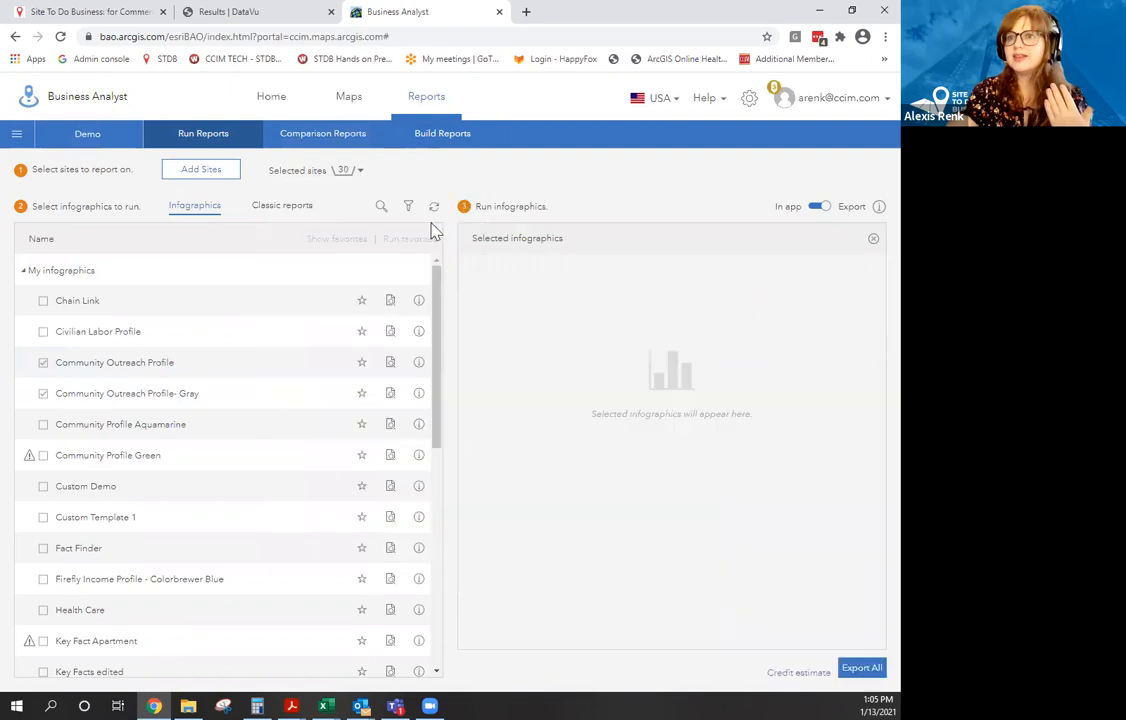
pyautogui.click(355, 175)
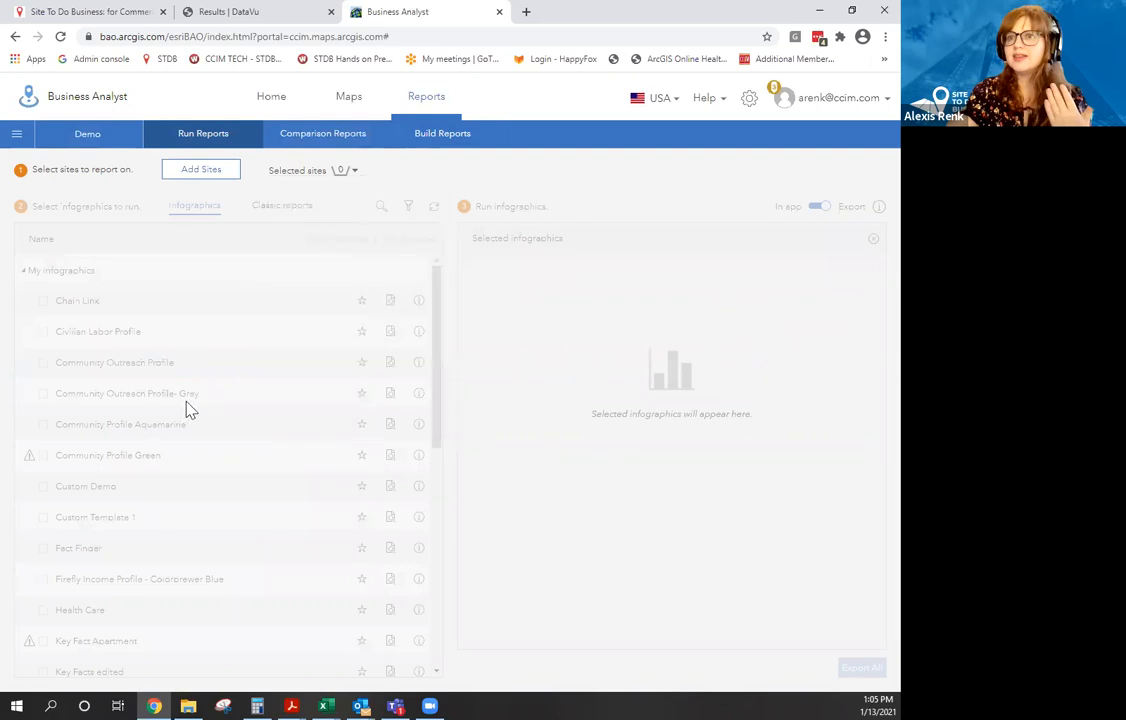
pyautogui.click(355, 174)
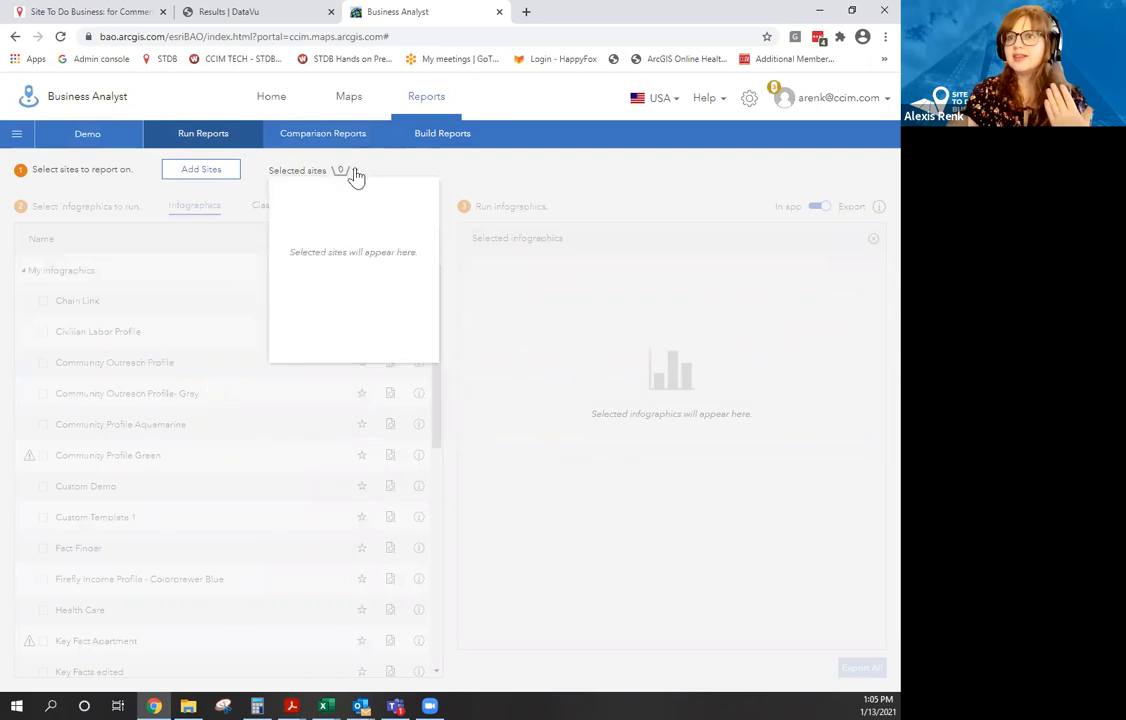
# Add the single site currently on the map and re-tick both Community Outreach infographics.
pyautogui.click(224, 178)
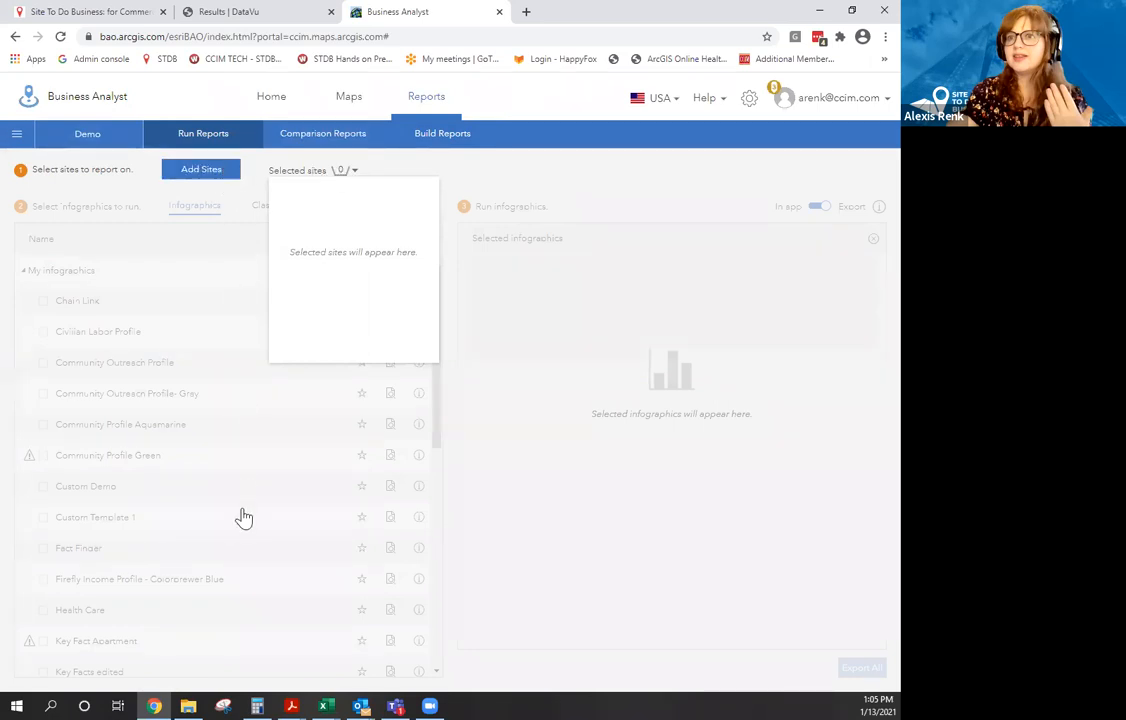
pyautogui.click(236, 176)
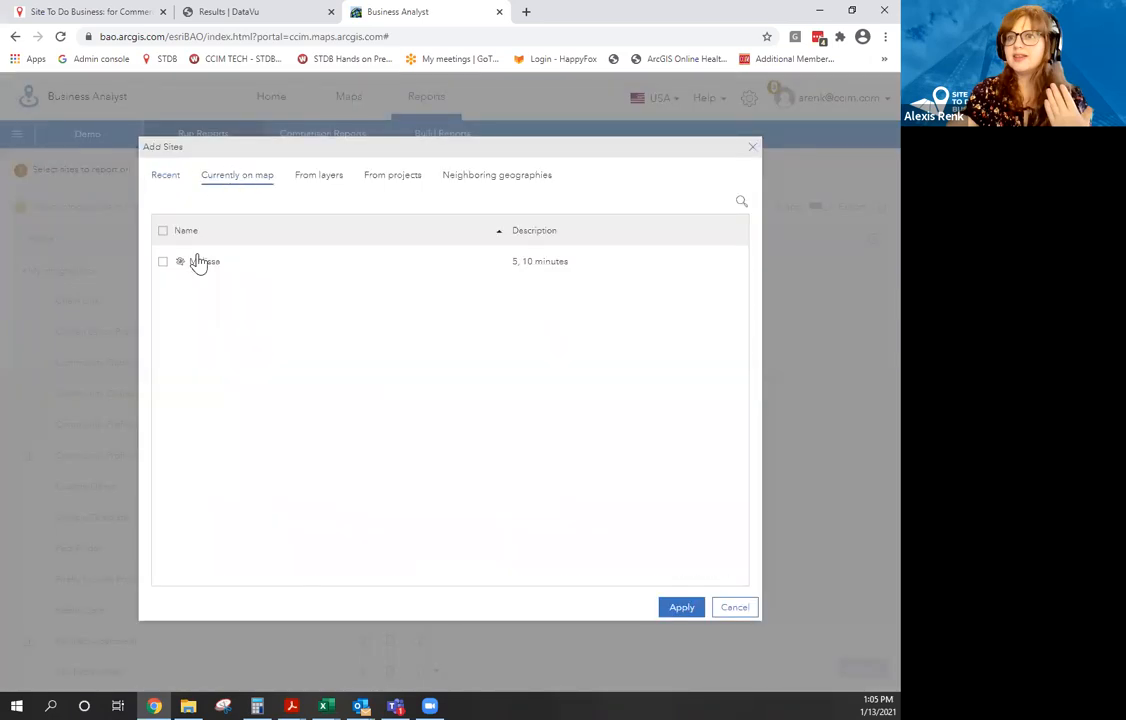
pyautogui.click(164, 262)
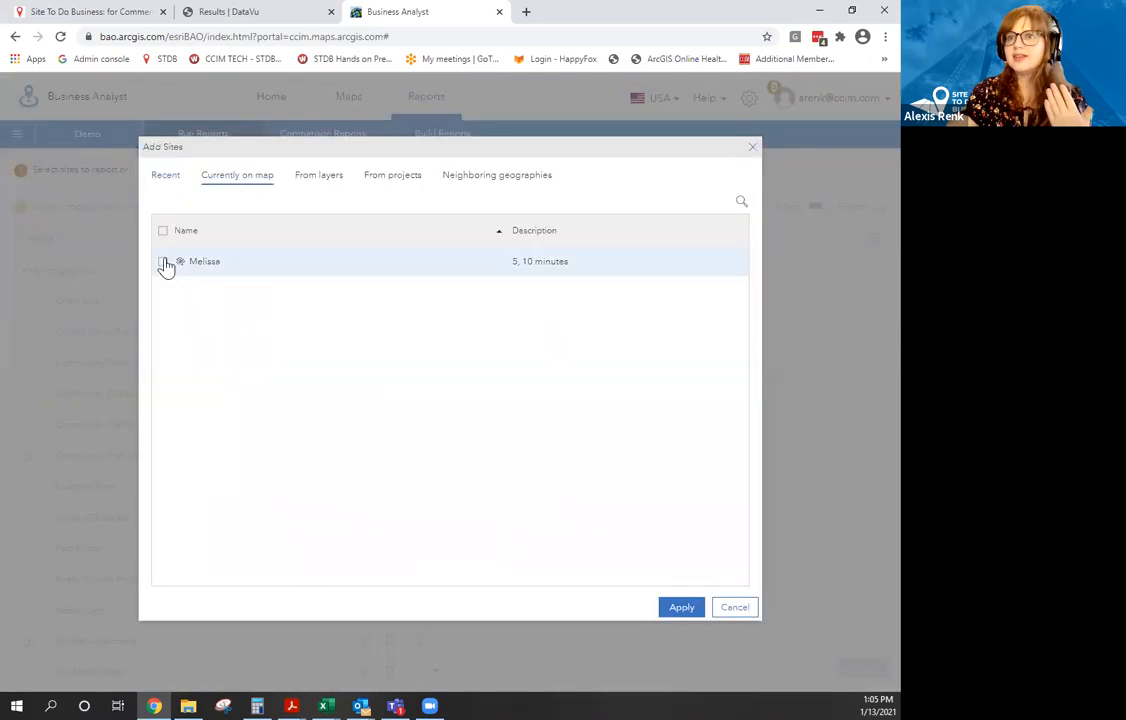
pyautogui.click(681, 608)
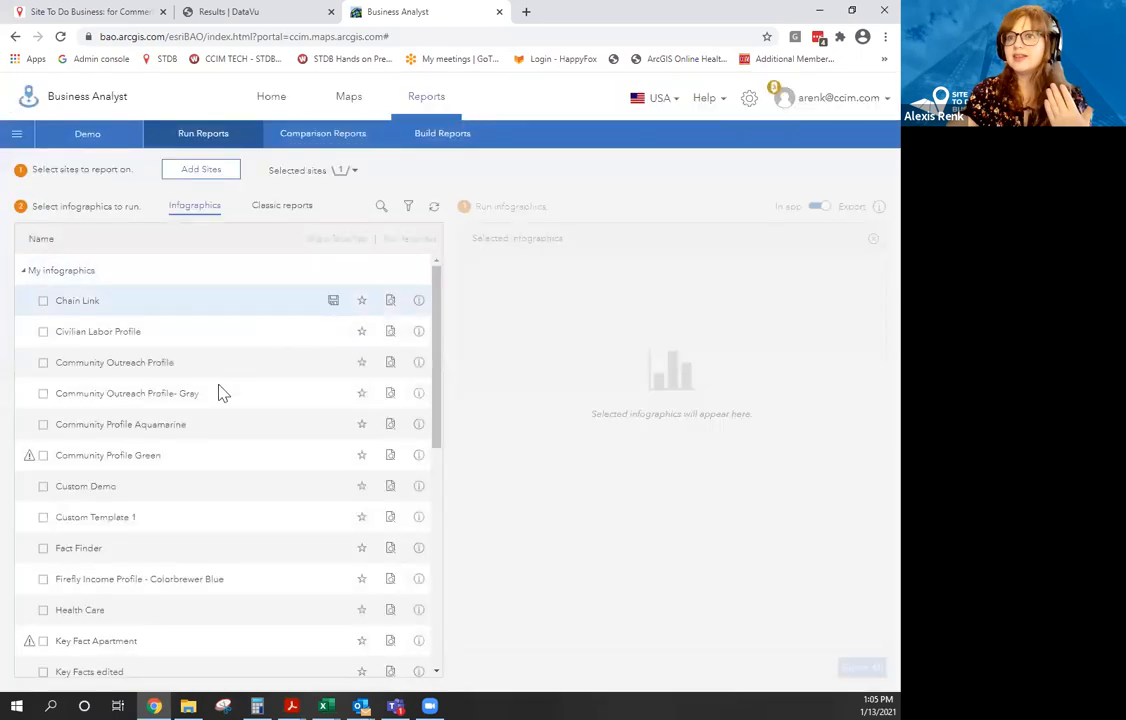
pyautogui.click(43, 394)
pyautogui.click(43, 363)
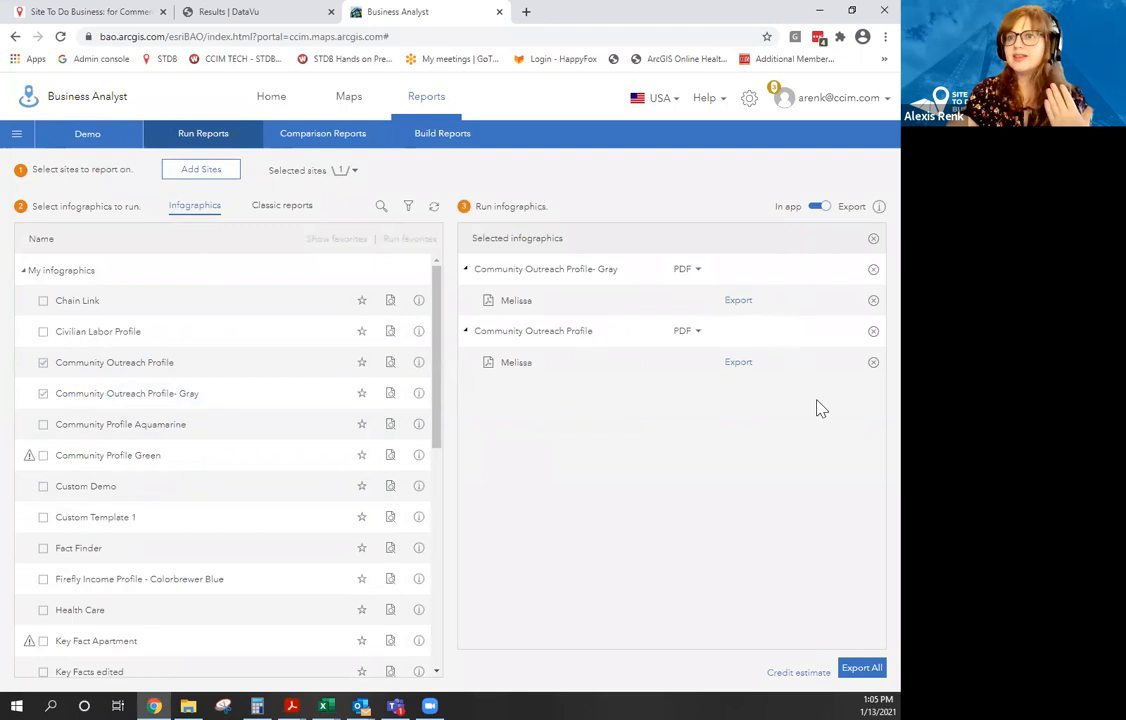
# Export both infographics as PDFs into '2 infographics.zip' and open the first report.
pyautogui.click(868, 669)
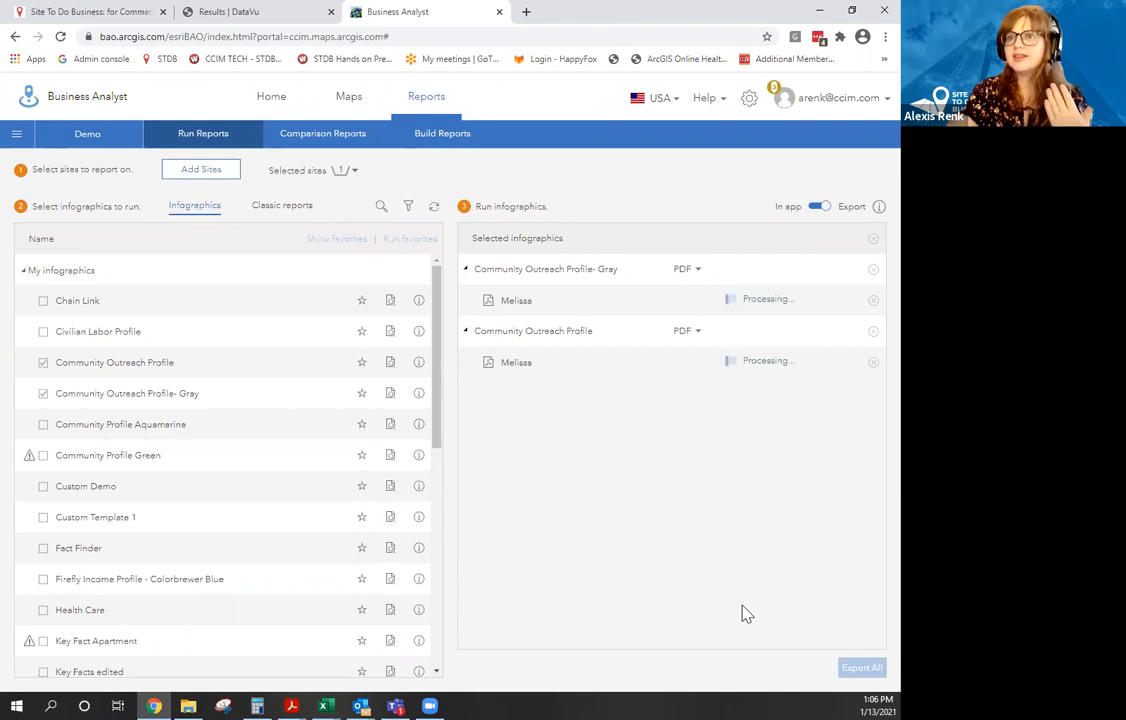
pyautogui.click(699, 271)
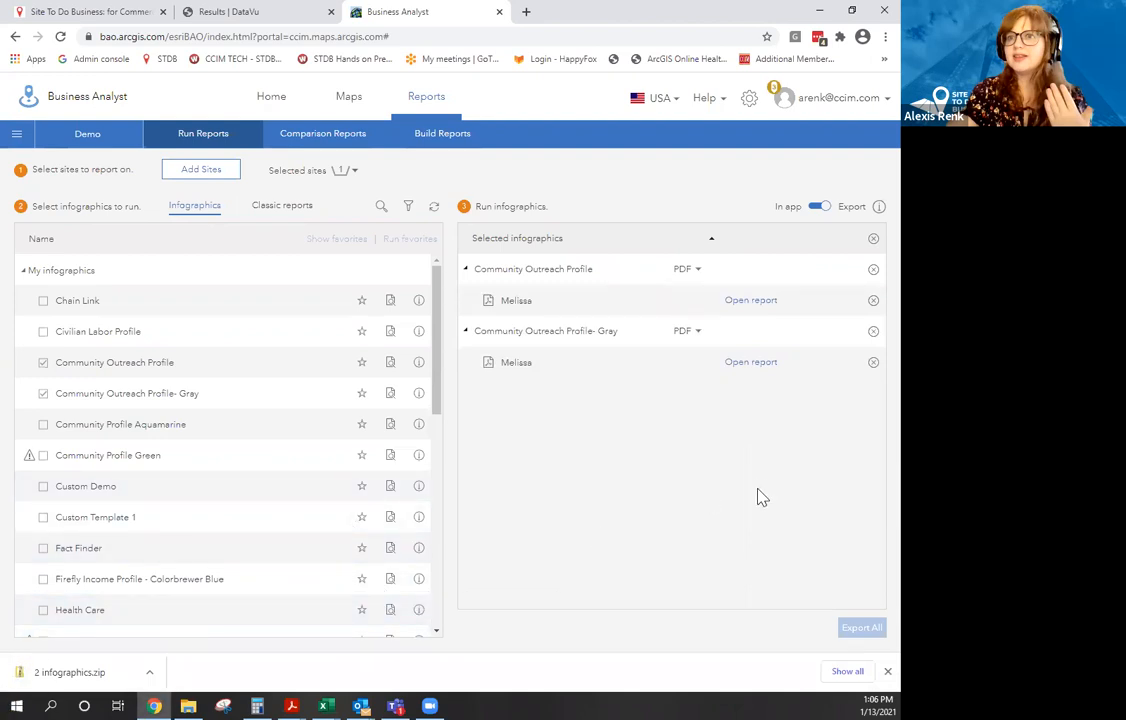
pyautogui.click(762, 302)
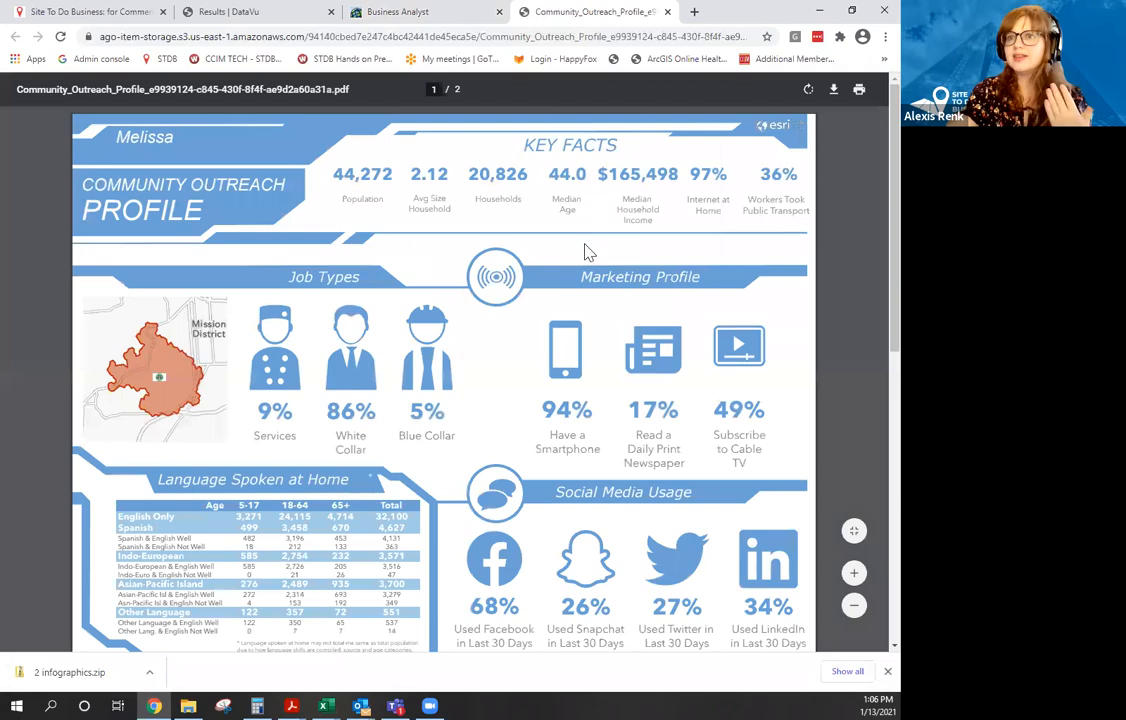
# Scroll through the two-page Community Outreach Profile PDF, then close its tab.
pyautogui.scroll(-5, 605, 390)
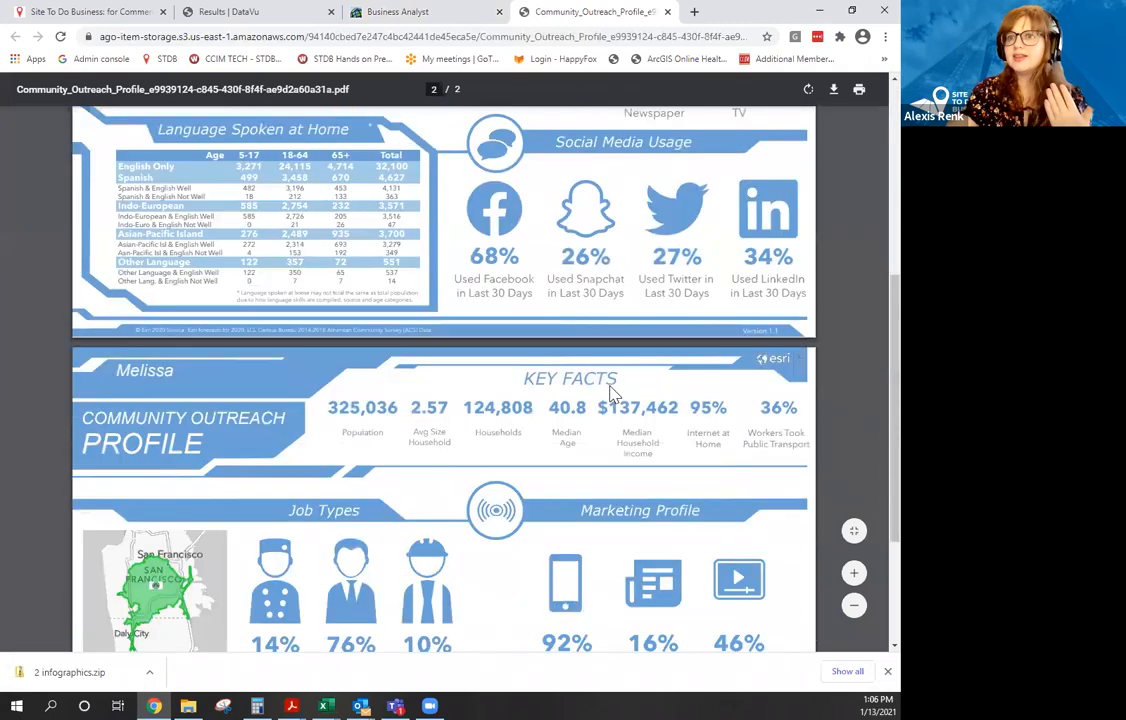
pyautogui.scroll(-2, 614, 394)
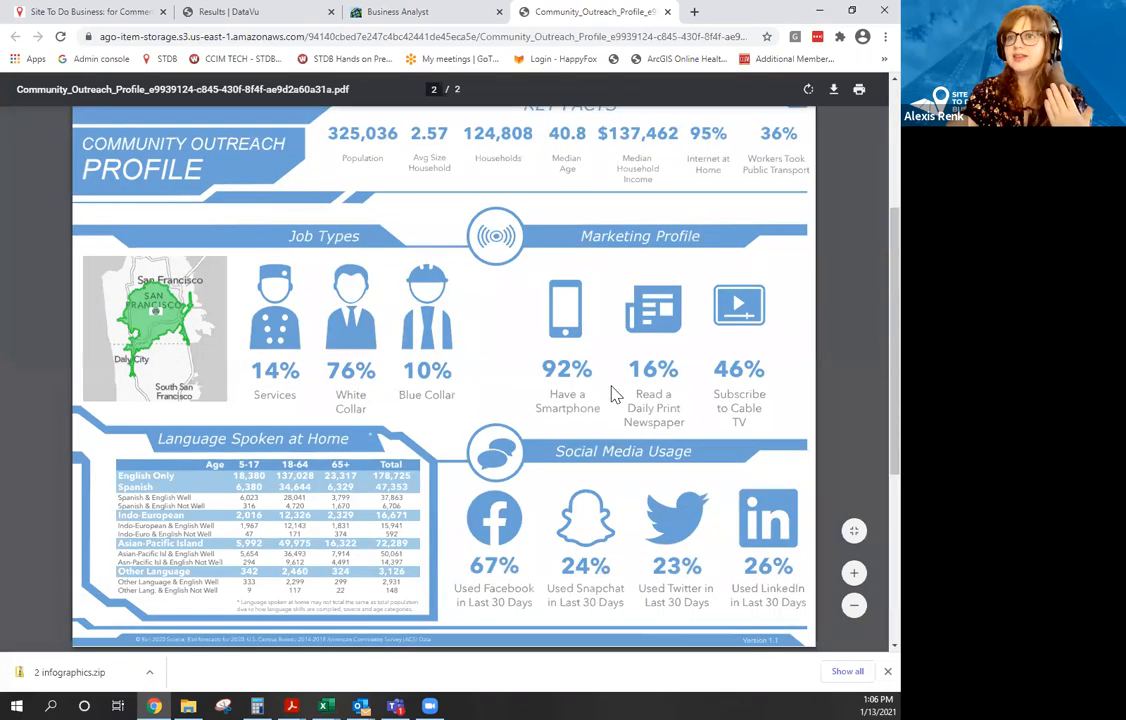
pyautogui.scroll(5, 614, 394)
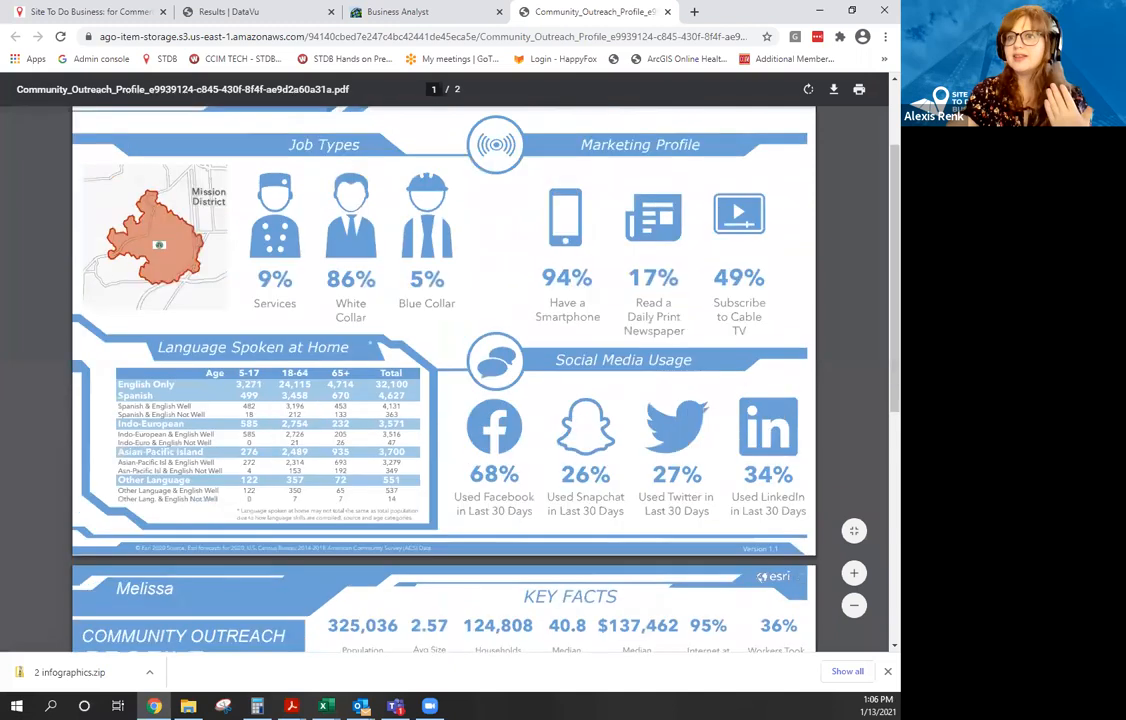
pyautogui.click(667, 12)
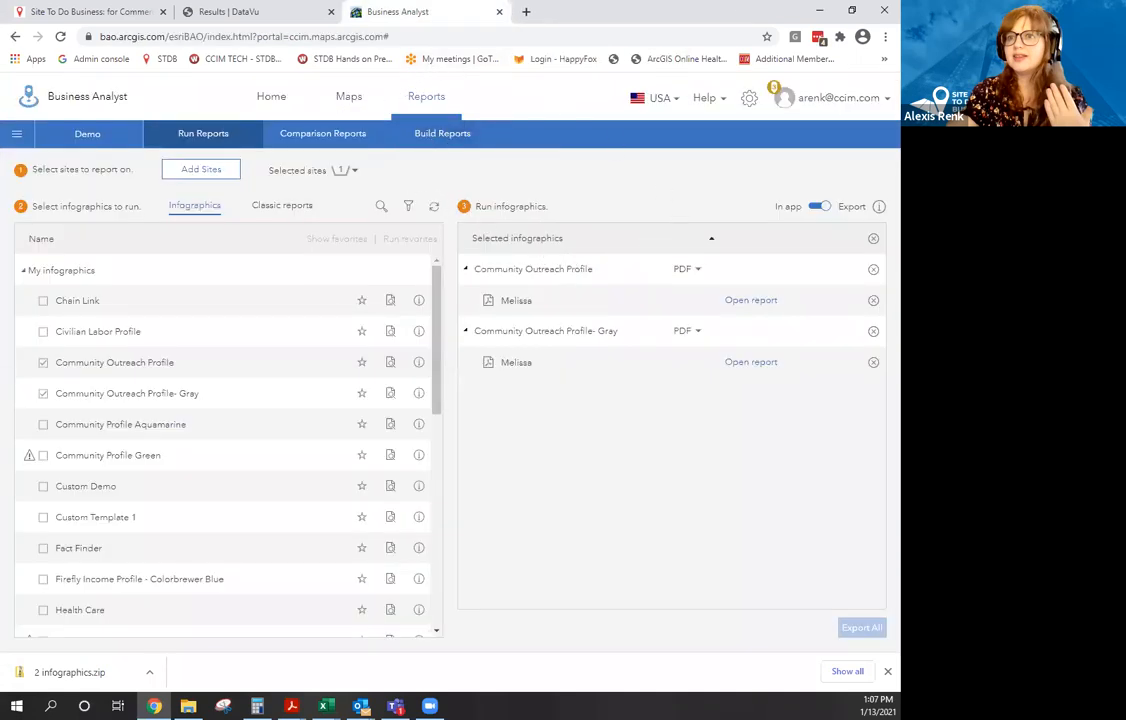
pyautogui.hotkey('alt', 'Tab')
pyautogui.hotkey('alt', 'Tab')
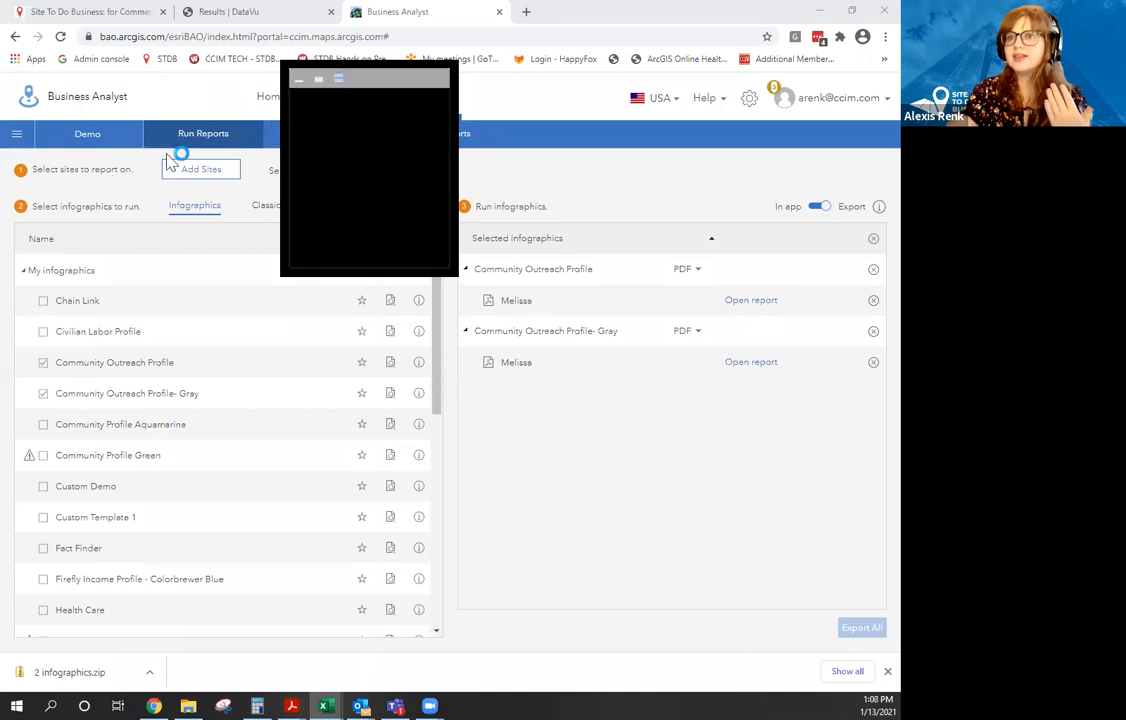
# Let the frozen Zoom window keep running, then return to the site map in Chrome.
pyautogui.click(303, 83)
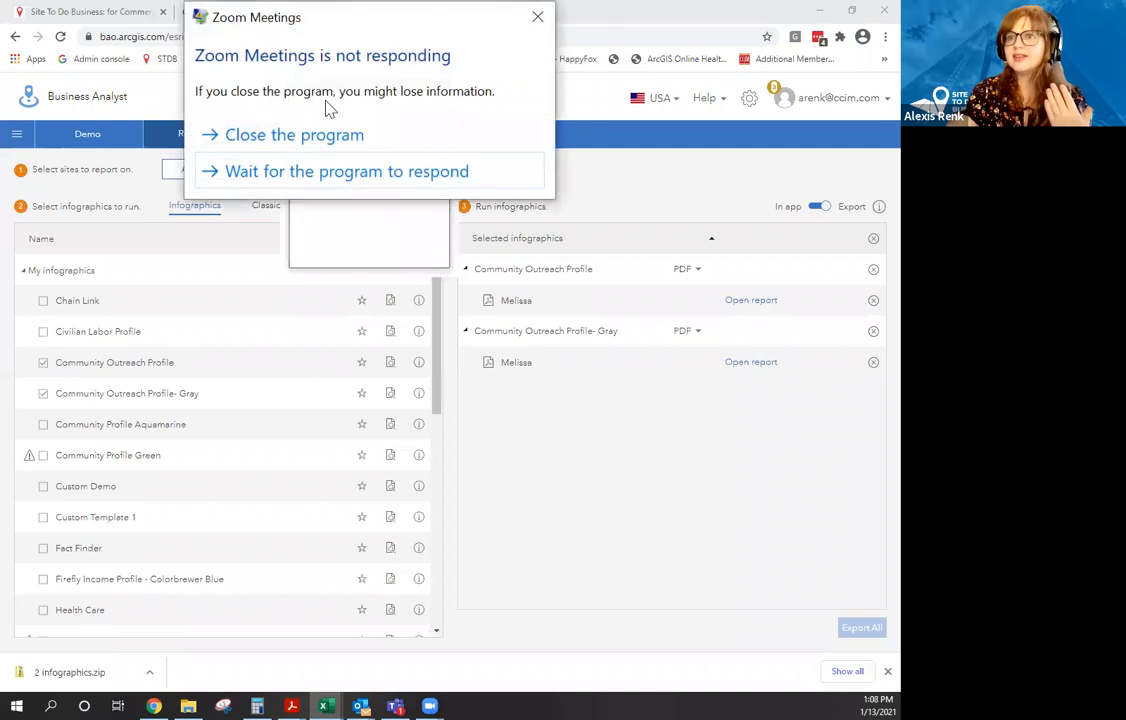
pyautogui.click(346, 172)
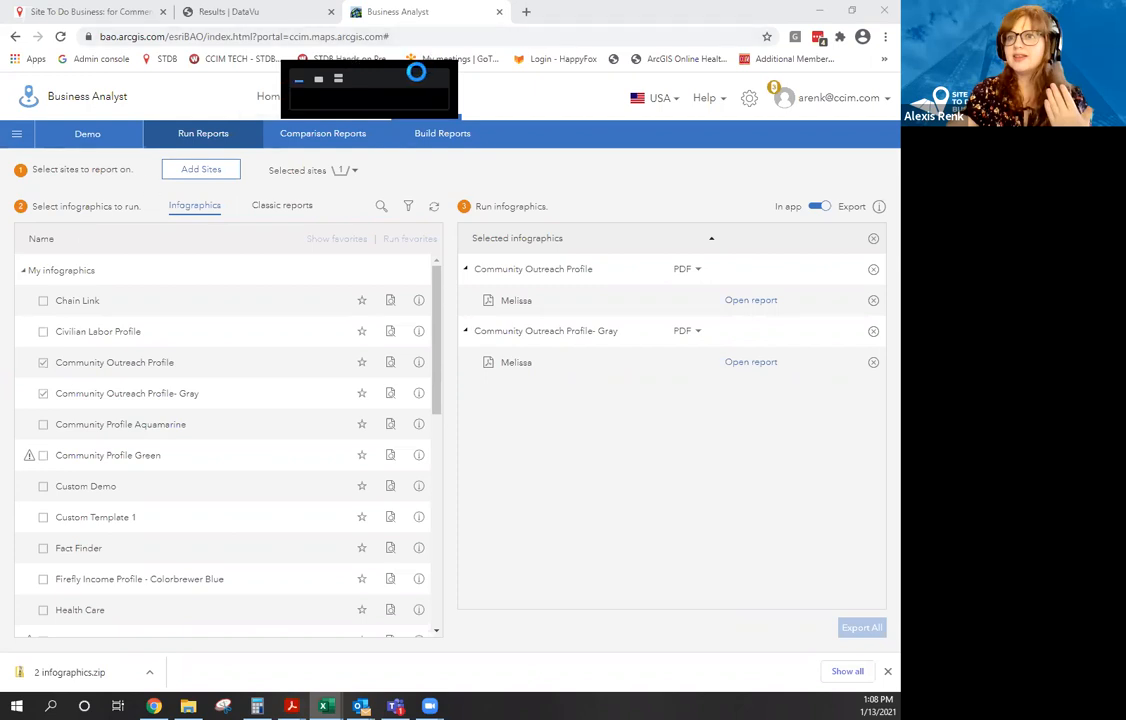
pyautogui.click(505, 108)
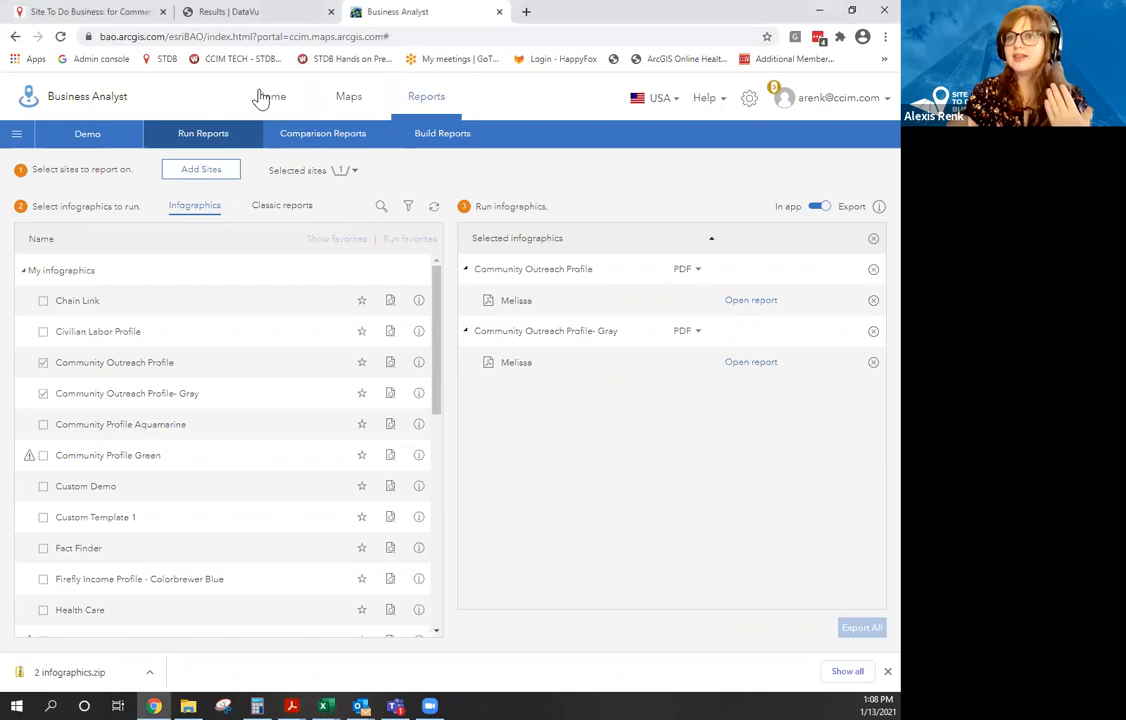
pyautogui.click(327, 117)
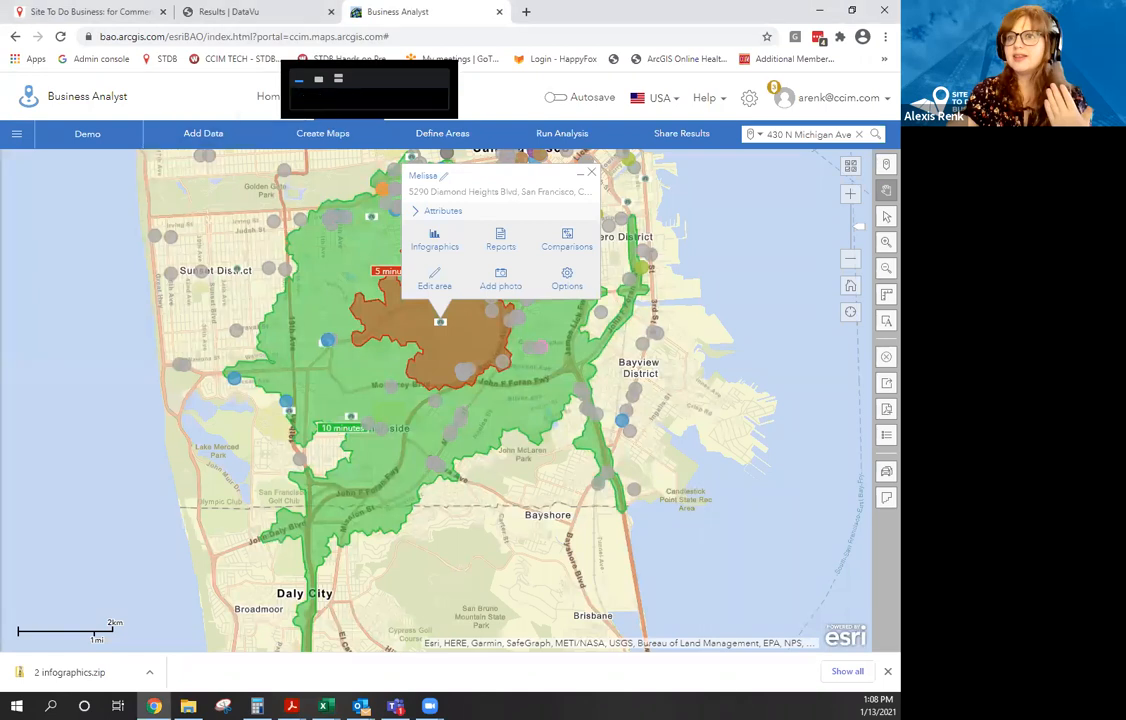
# Clear all layers, including Coffee Shop SF and the sites, from the map.
pyautogui.click(886, 356)
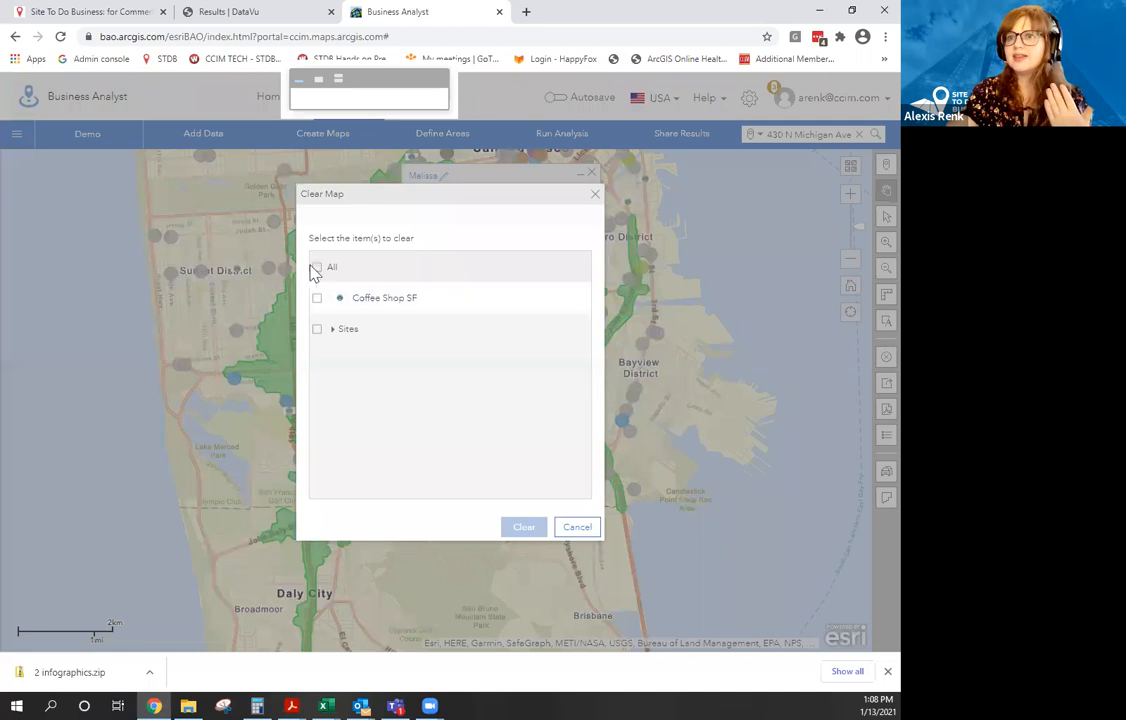
pyautogui.click(317, 268)
pyautogui.click(525, 528)
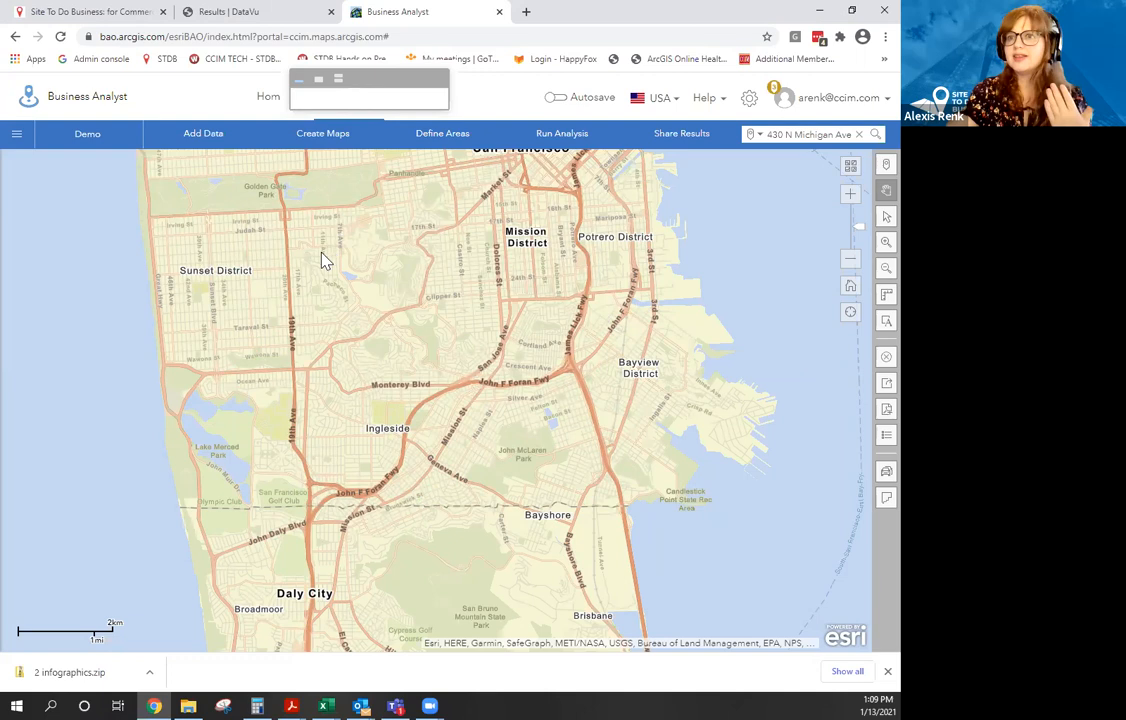
# Show the project's saved Geographies (Sites) on the map after clearing the 'san f' filter.
pyautogui.click(81, 145)
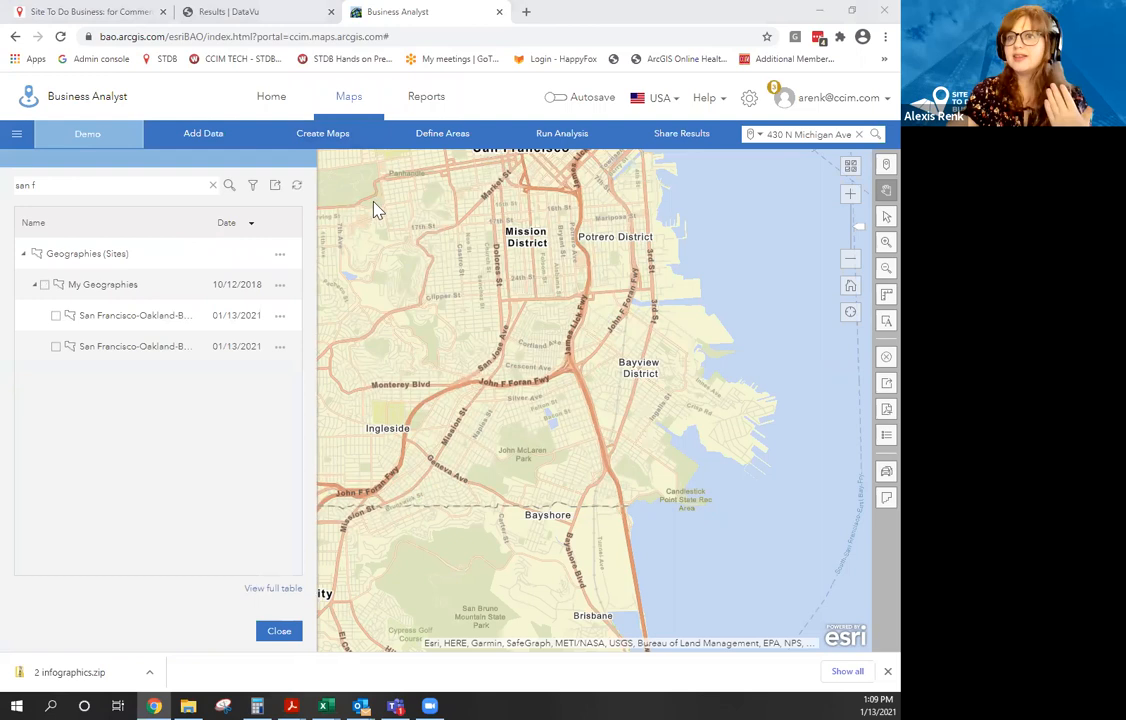
pyautogui.click(27, 256)
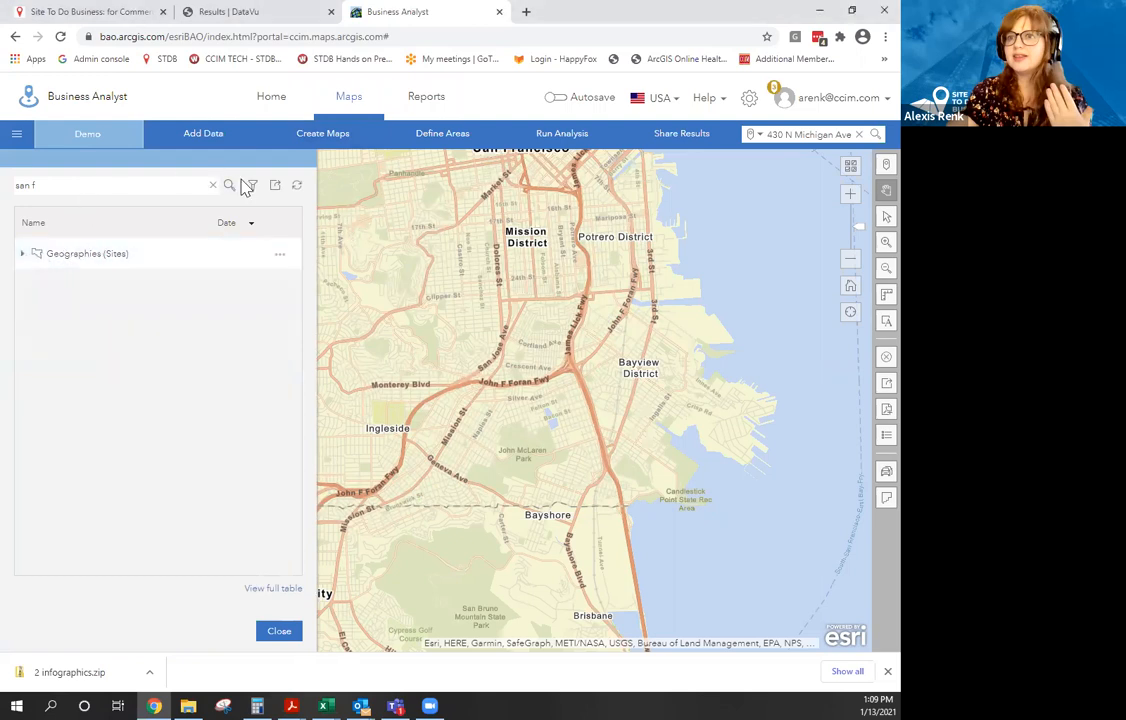
pyautogui.click(212, 185)
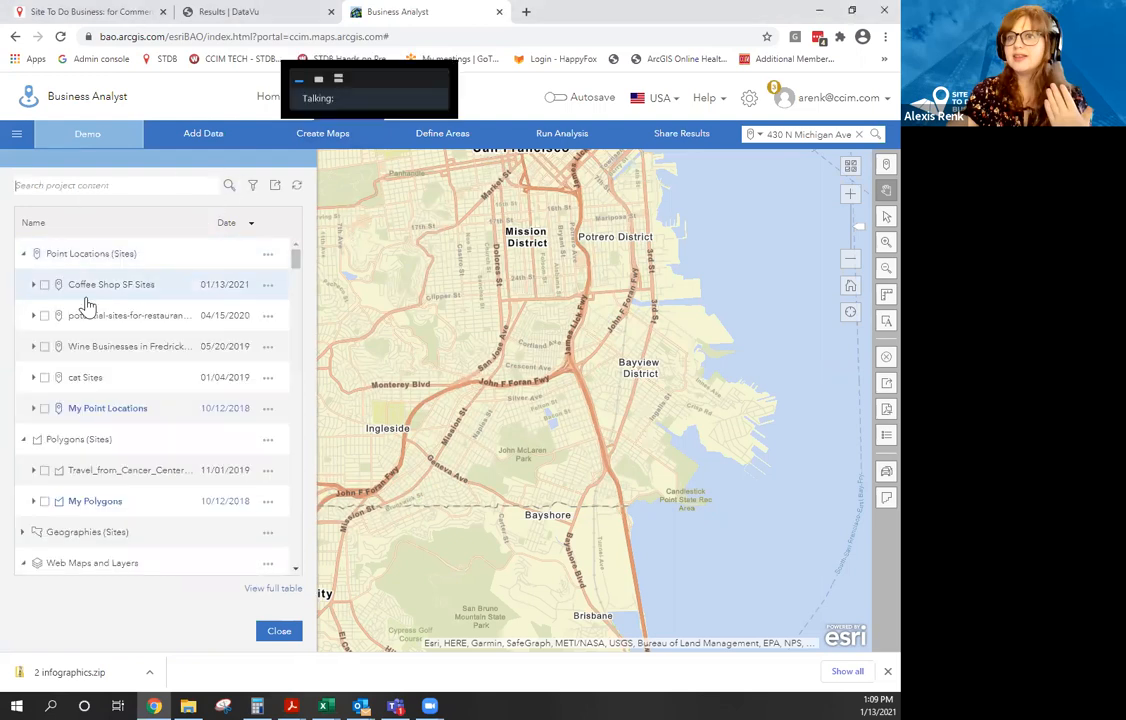
pyautogui.scroll(-1, 66, 350)
pyautogui.scroll(-2, 63, 356)
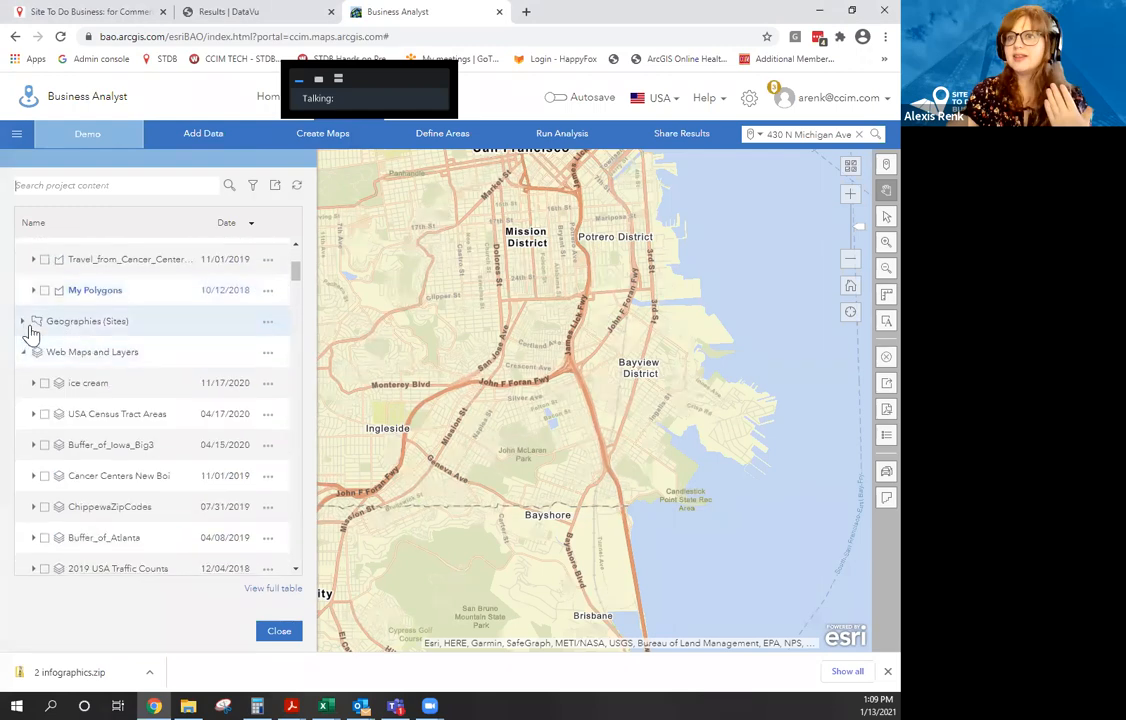
pyautogui.click(25, 322)
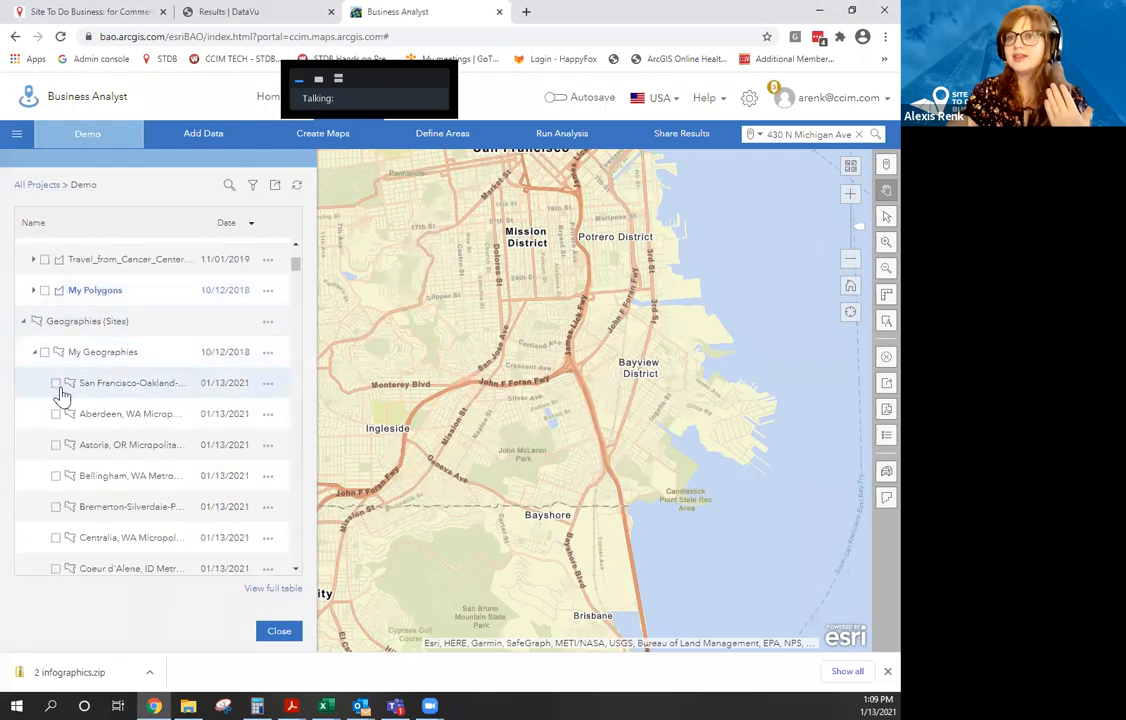
pyautogui.click(56, 447)
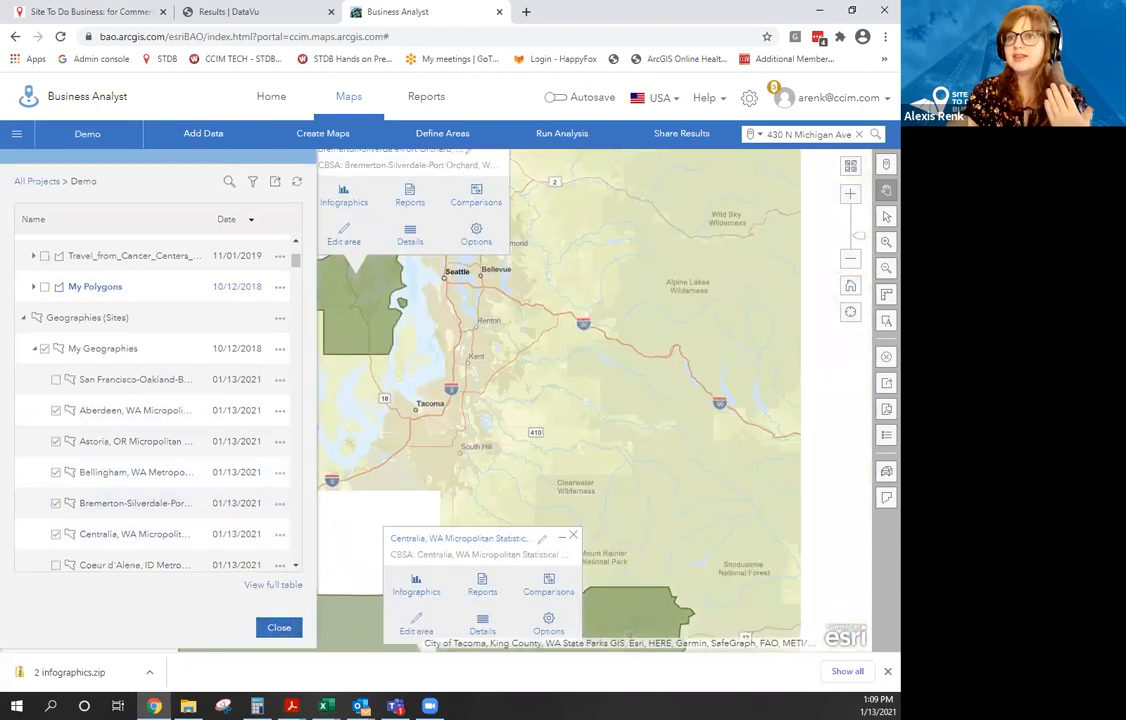
pyautogui.click(279, 627)
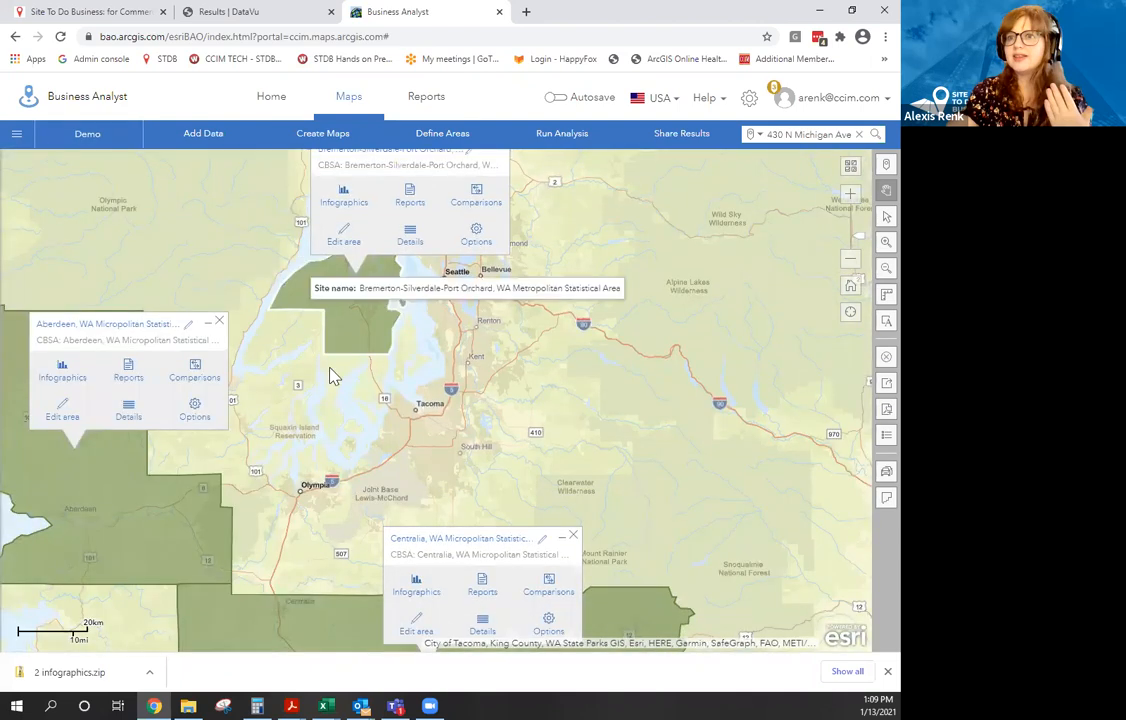
# Close the Centralia, Bremerton, Aberdeen and Bellingham area popups.
pyautogui.scroll(-1, 322, 360)
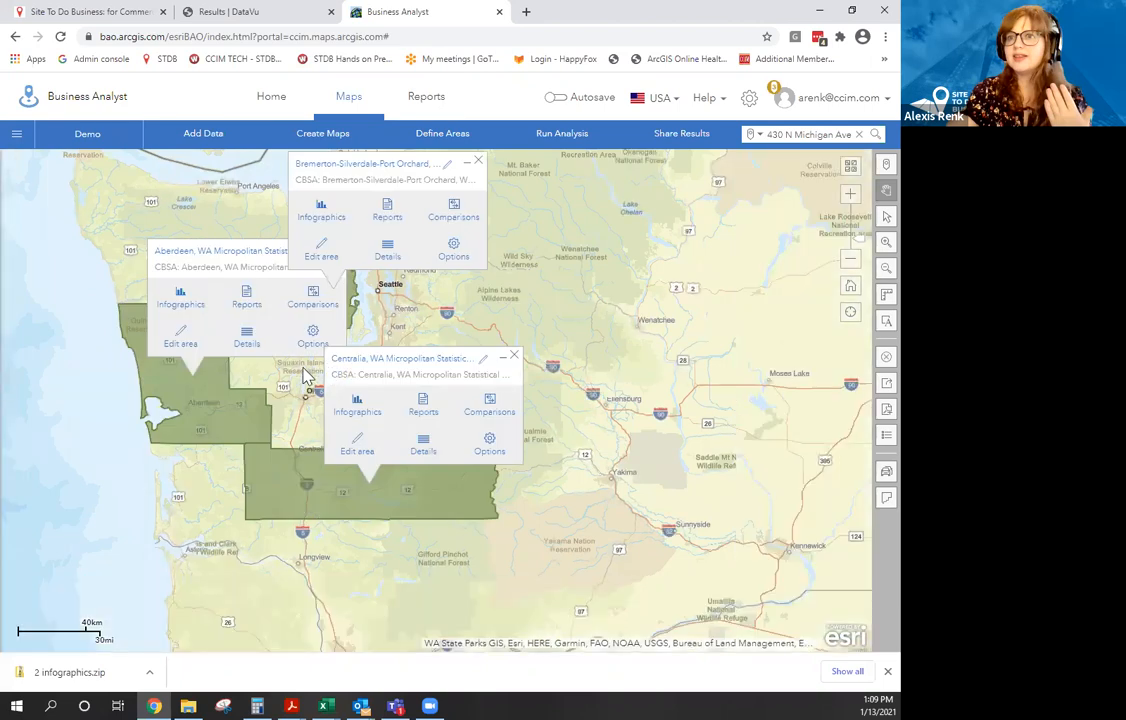
pyautogui.scroll(-1, 305, 385)
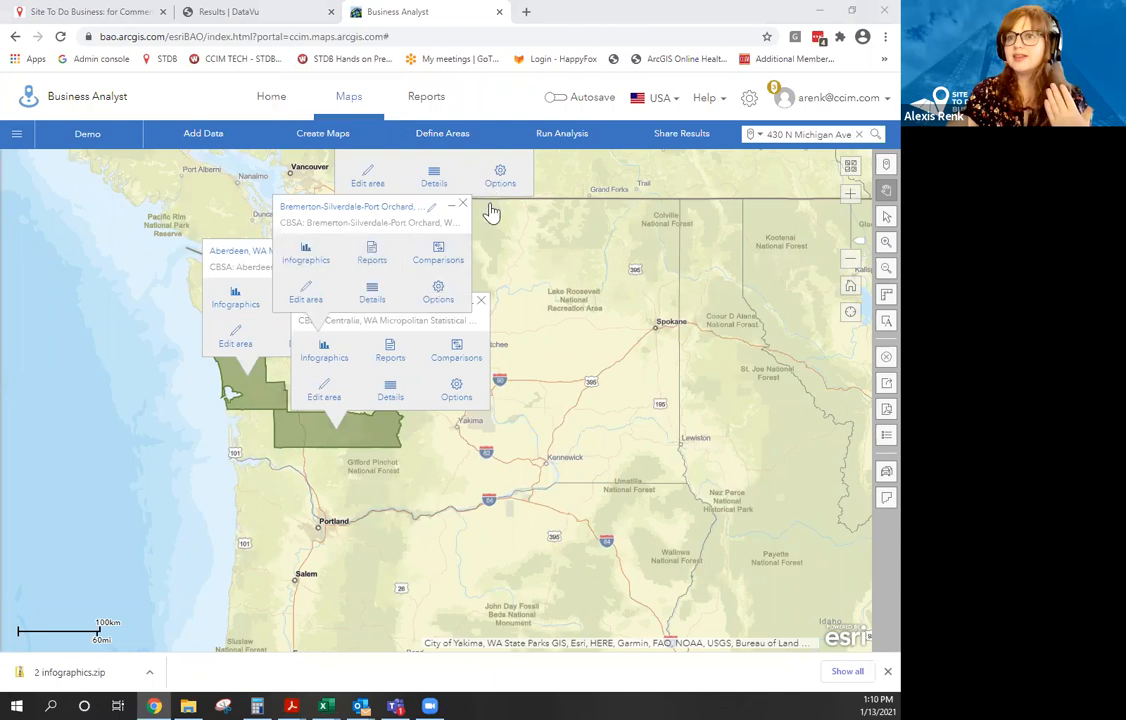
pyautogui.click(482, 302)
pyautogui.click(462, 206)
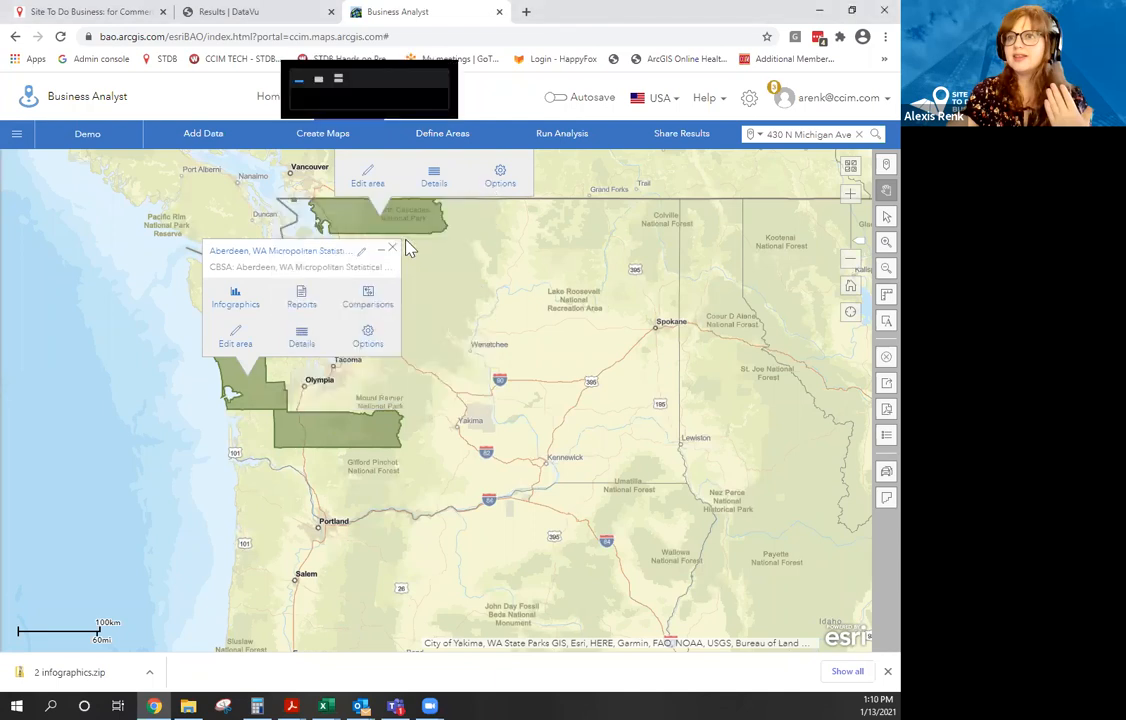
pyautogui.click(397, 247)
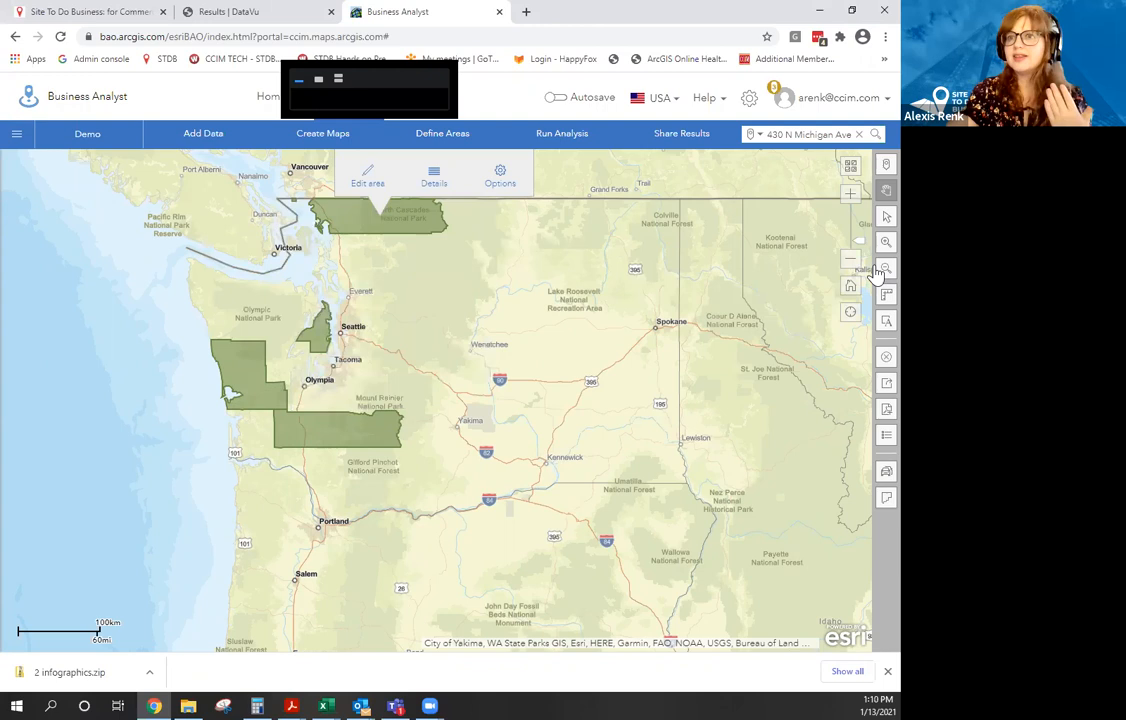
pyautogui.moveTo(579, 277); pyautogui.dragTo(581, 394)
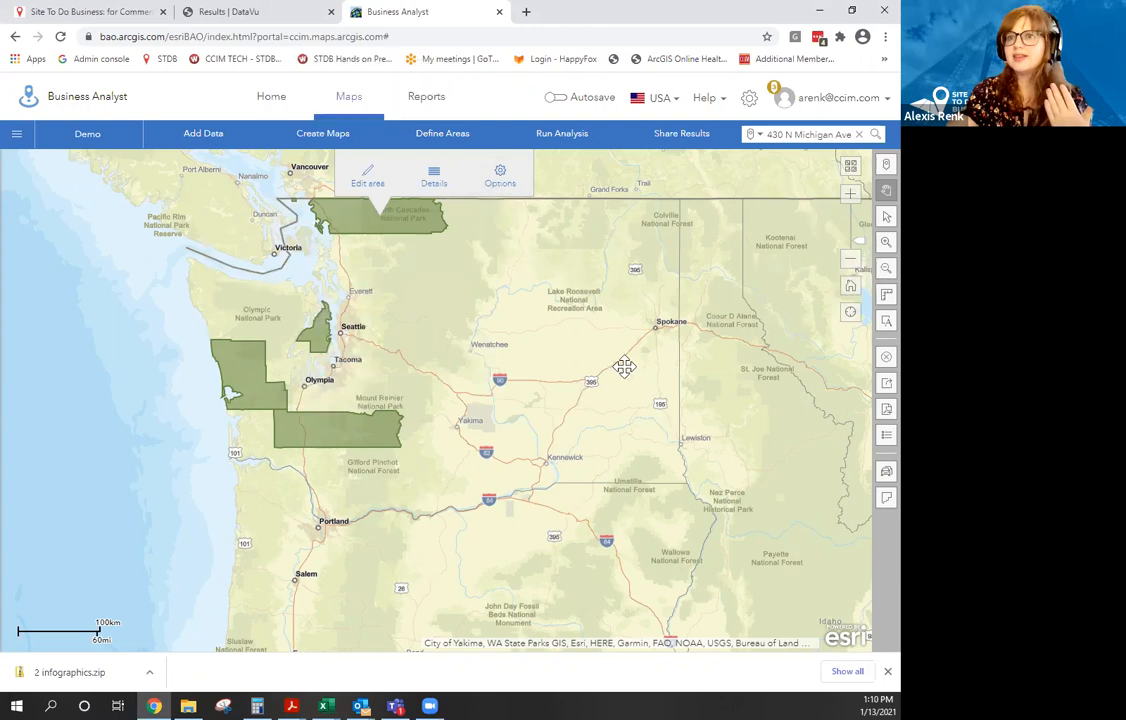
pyautogui.click(527, 208)
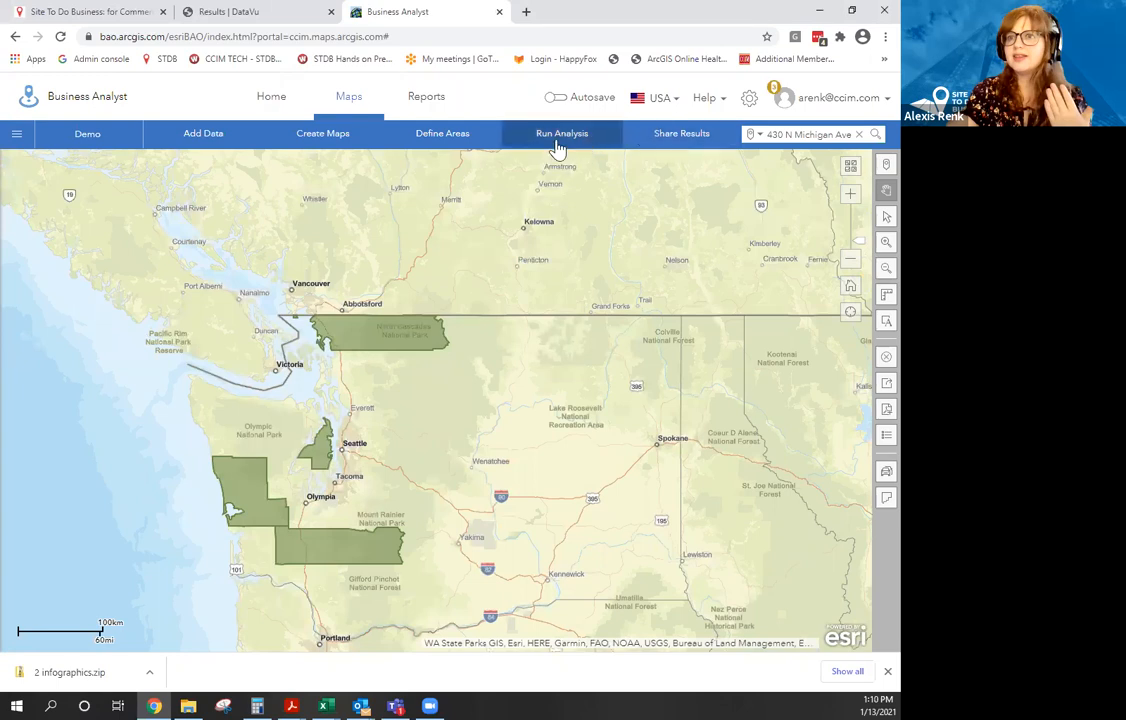
# Launch a Suitability Analysis from Run Analysis and move past its introduction to site selection.
pyautogui.click(674, 148)
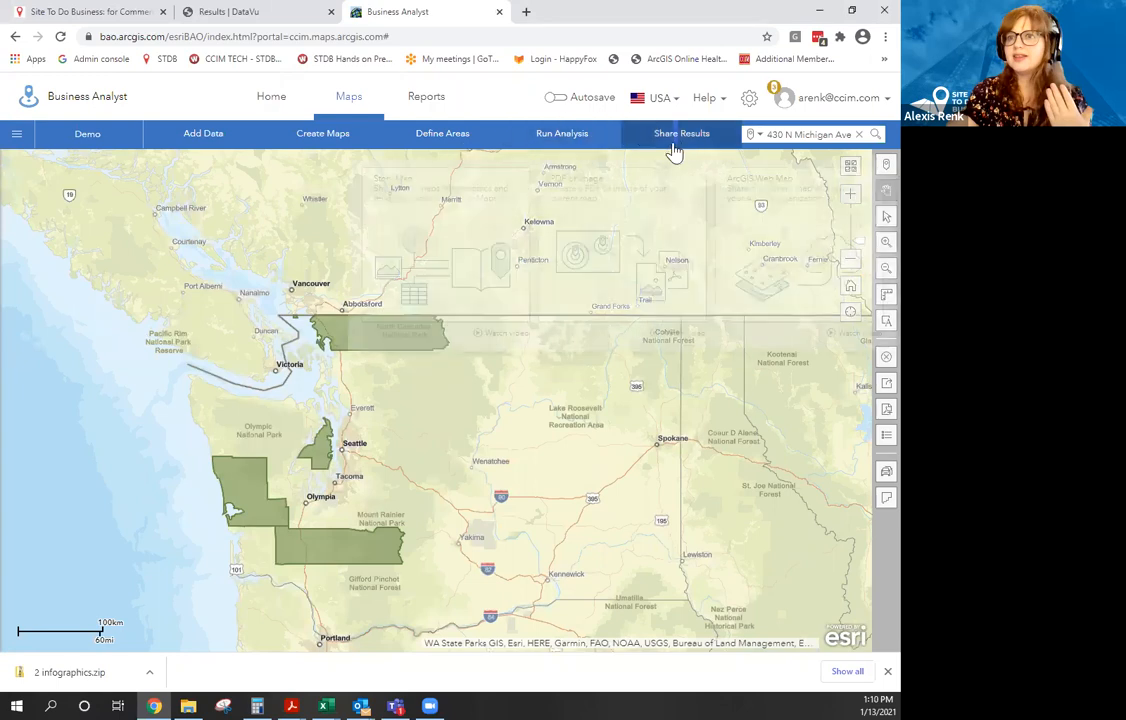
pyautogui.click(586, 136)
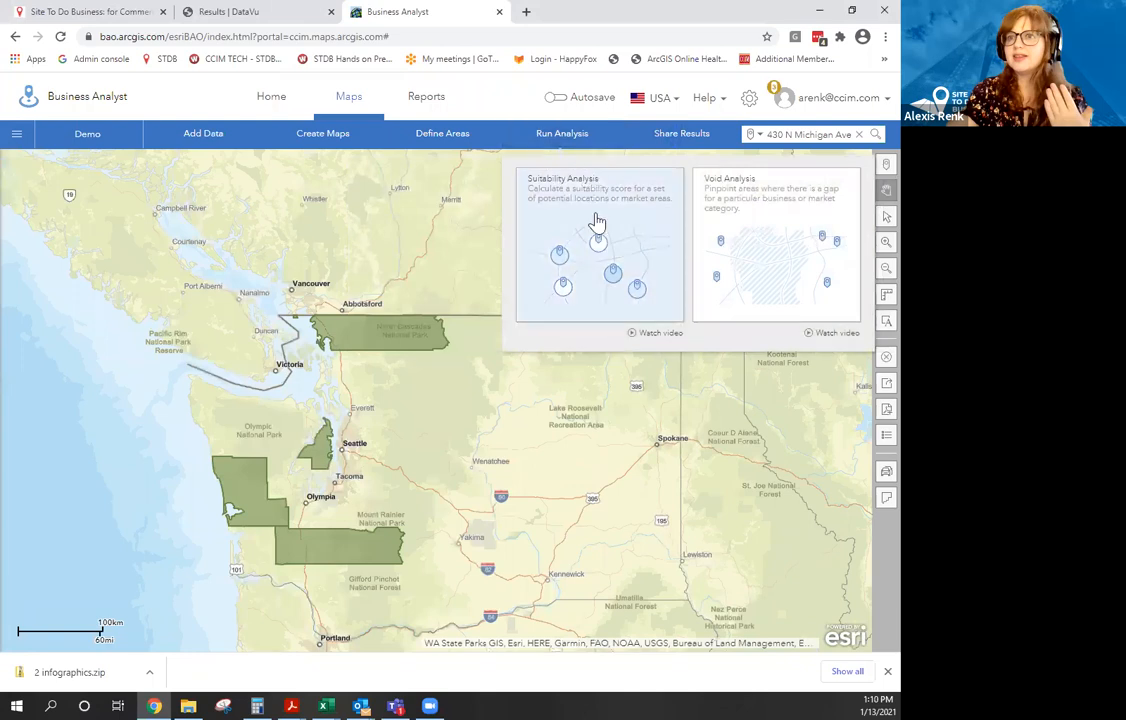
pyautogui.click(389, 258)
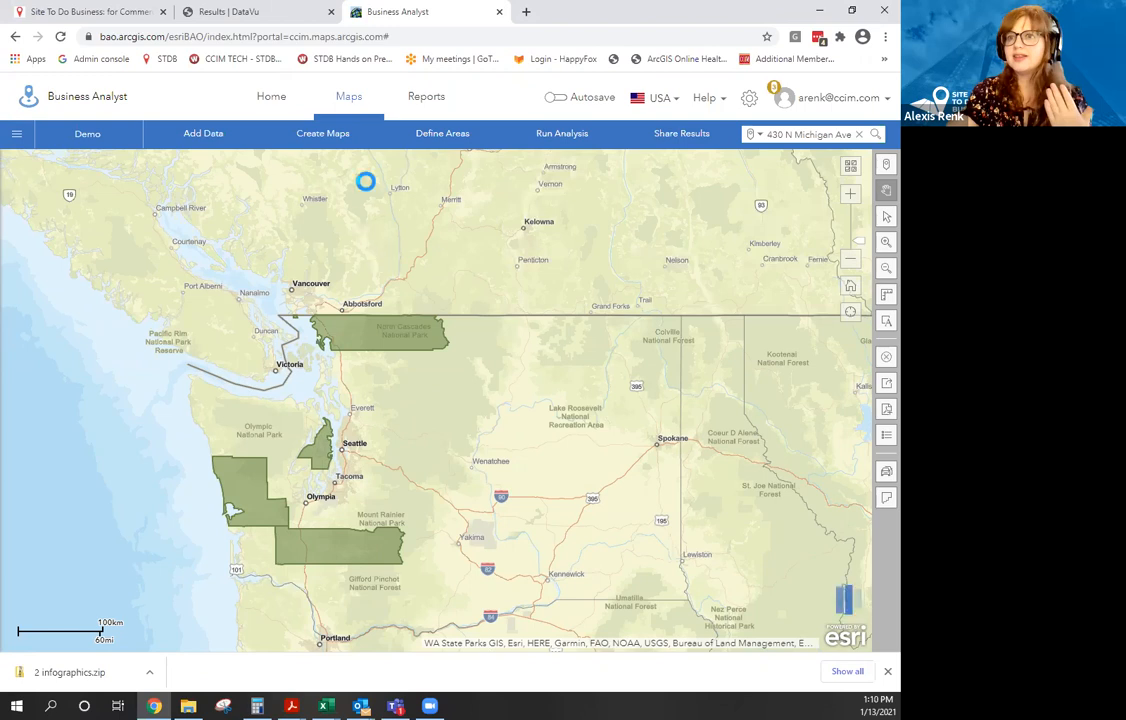
pyautogui.click(419, 112)
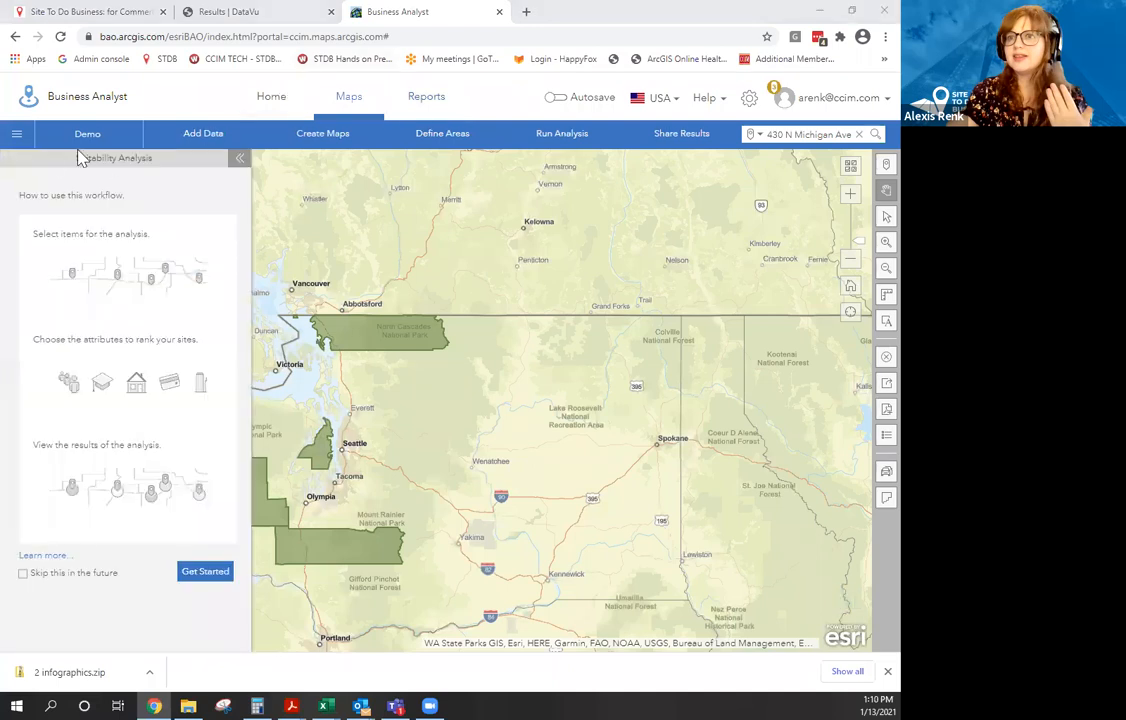
pyautogui.click(206, 575)
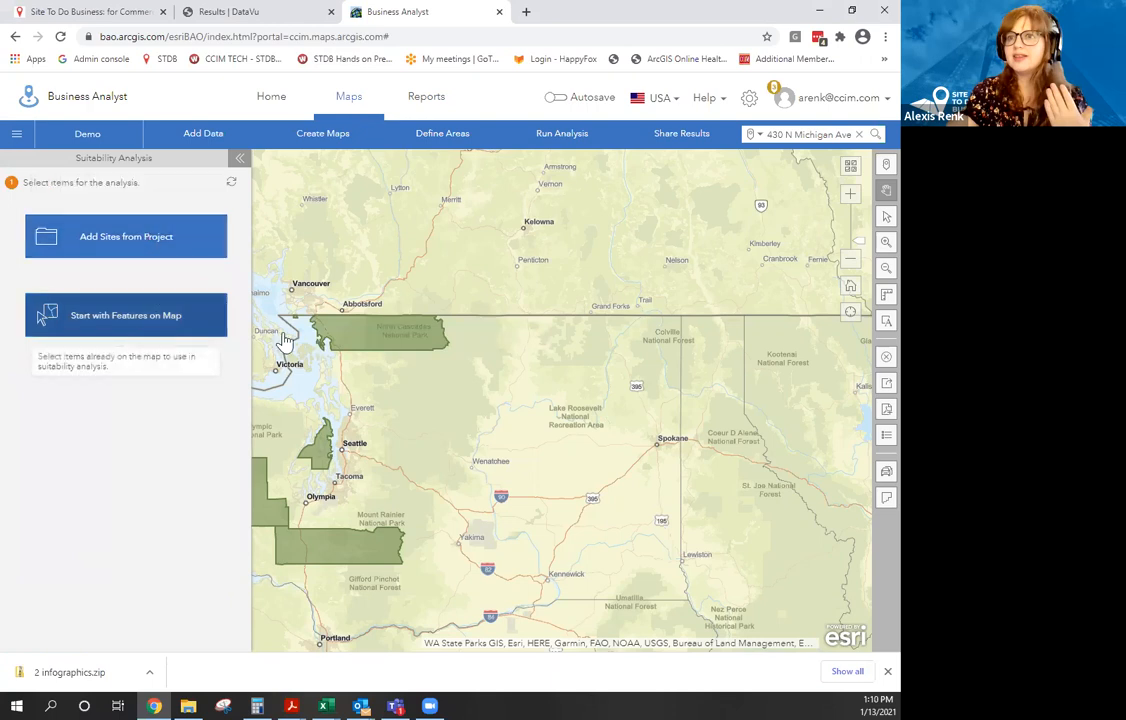
pyautogui.moveTo(532, 461); pyautogui.dragTo(628, 496)
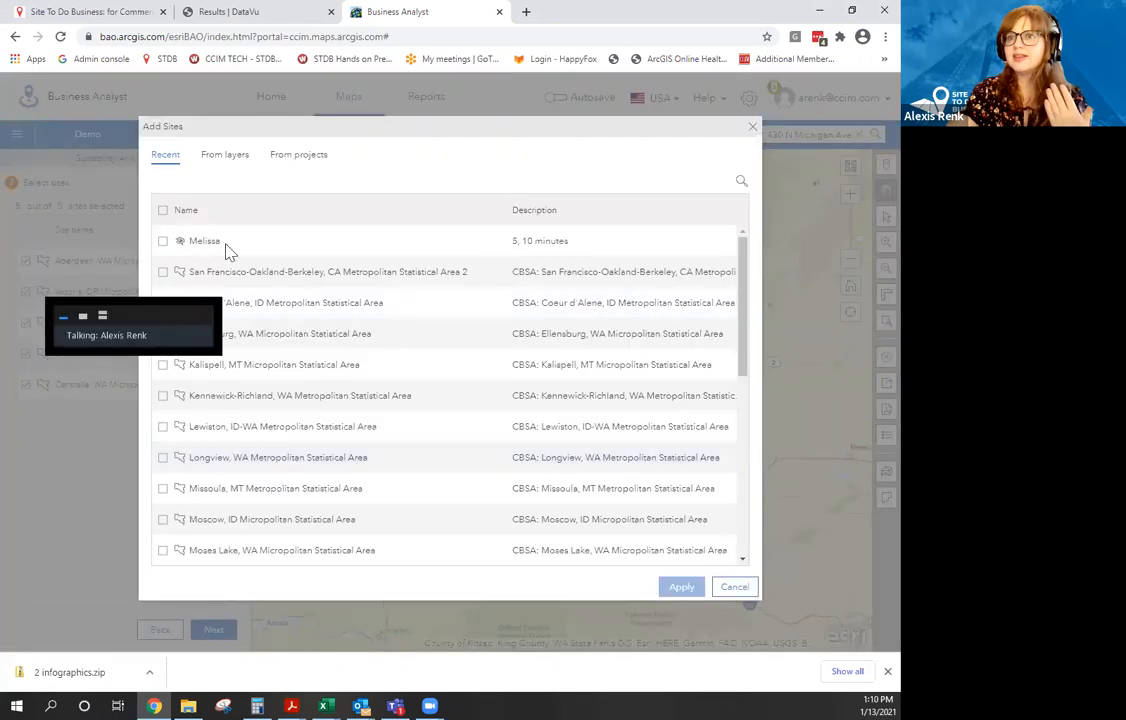
# Check San Francisco-Oakland-Berkeley, Kennewick-Richland and Lewiston in Add Sites and apply them as sites.
pyautogui.click(162, 272)
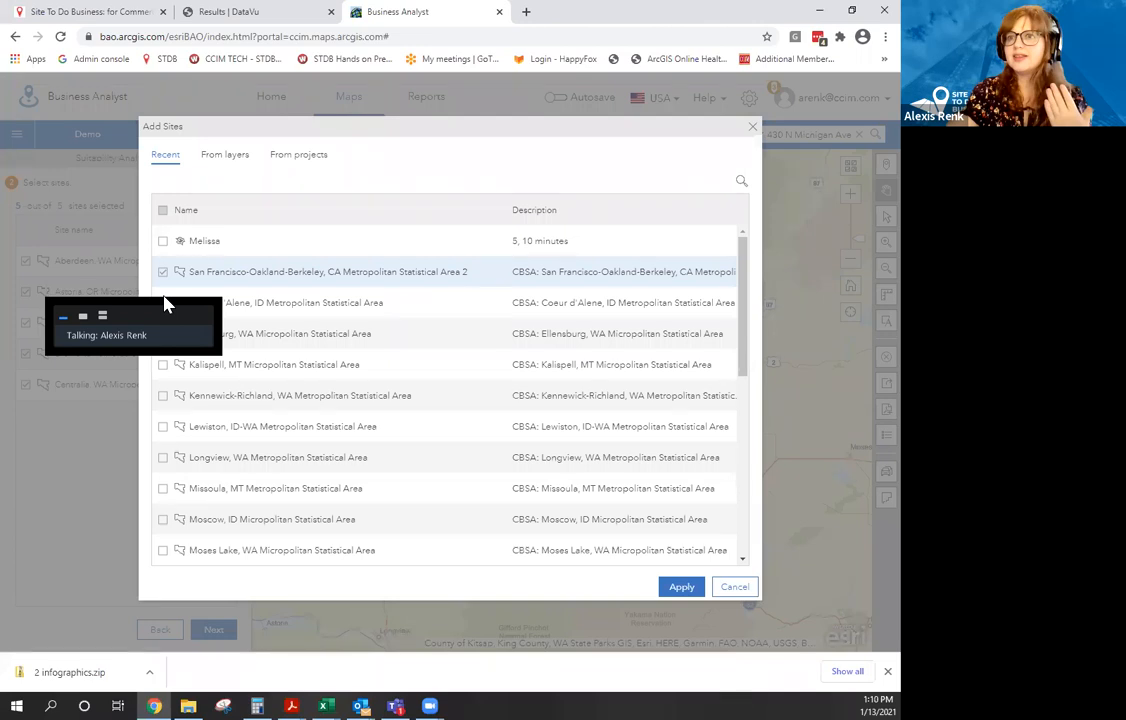
pyautogui.click(162, 396)
pyautogui.click(162, 427)
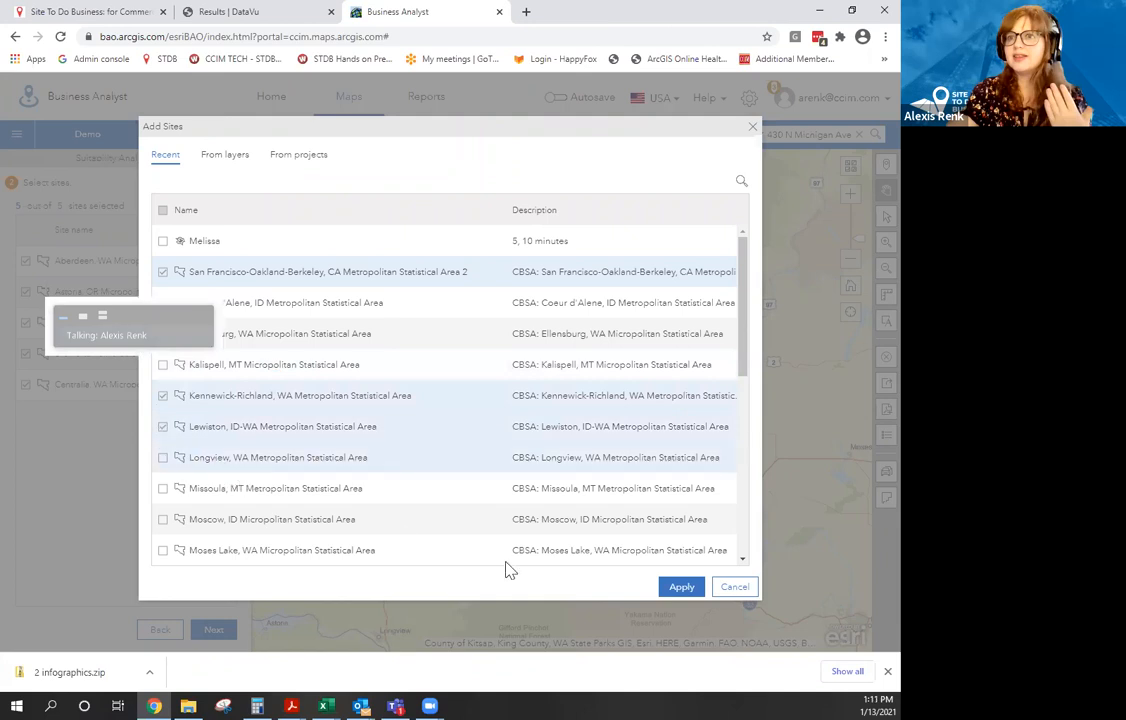
pyautogui.click(678, 588)
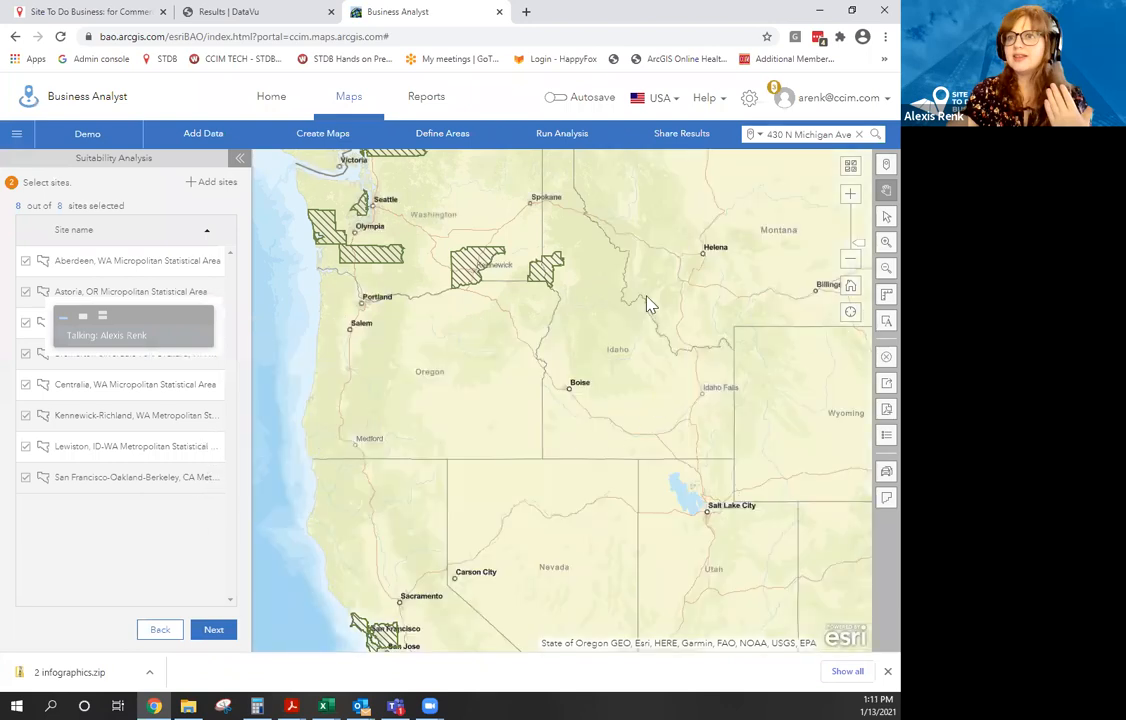
pyautogui.moveTo(643, 295); pyautogui.dragTo(671, 460)
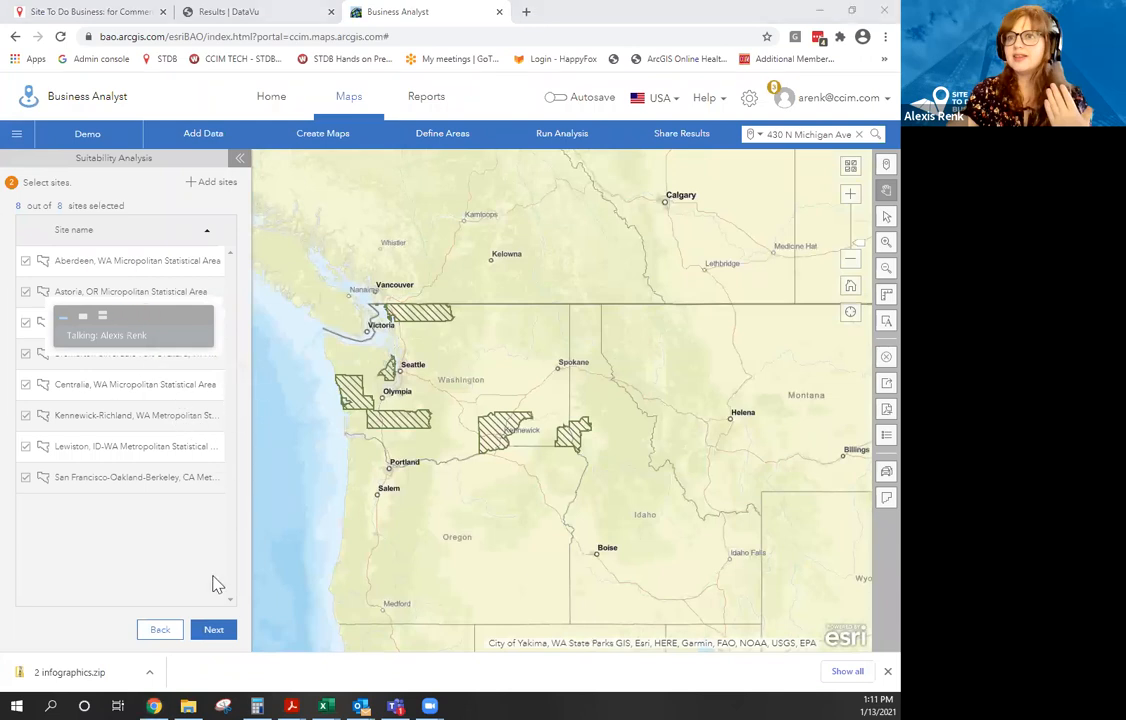
# Advance to the criteria step and choose to add variables from the Data Browser.
pyautogui.click(215, 630)
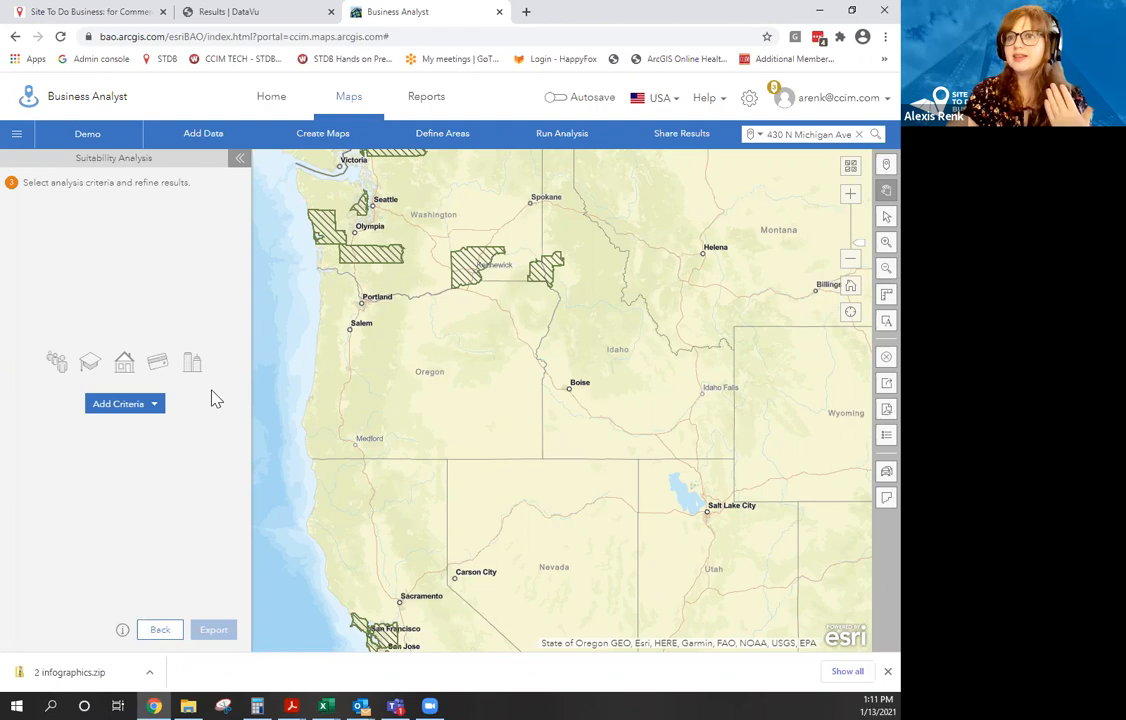
pyautogui.click(127, 408)
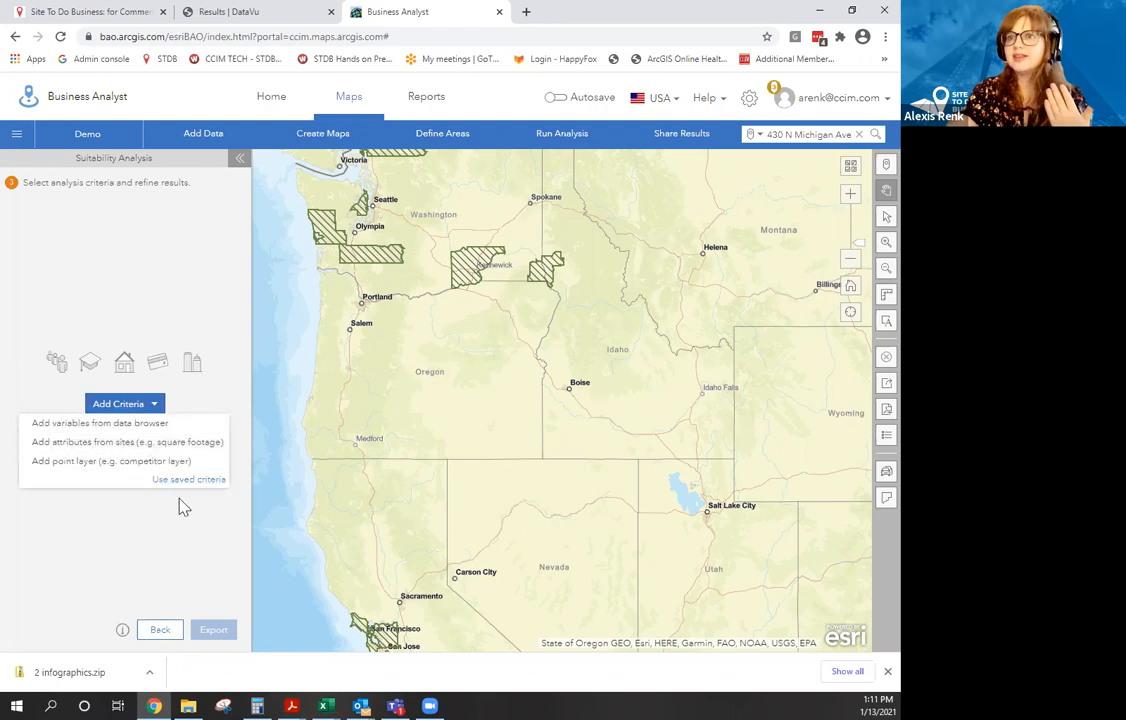
pyautogui.click(136, 428)
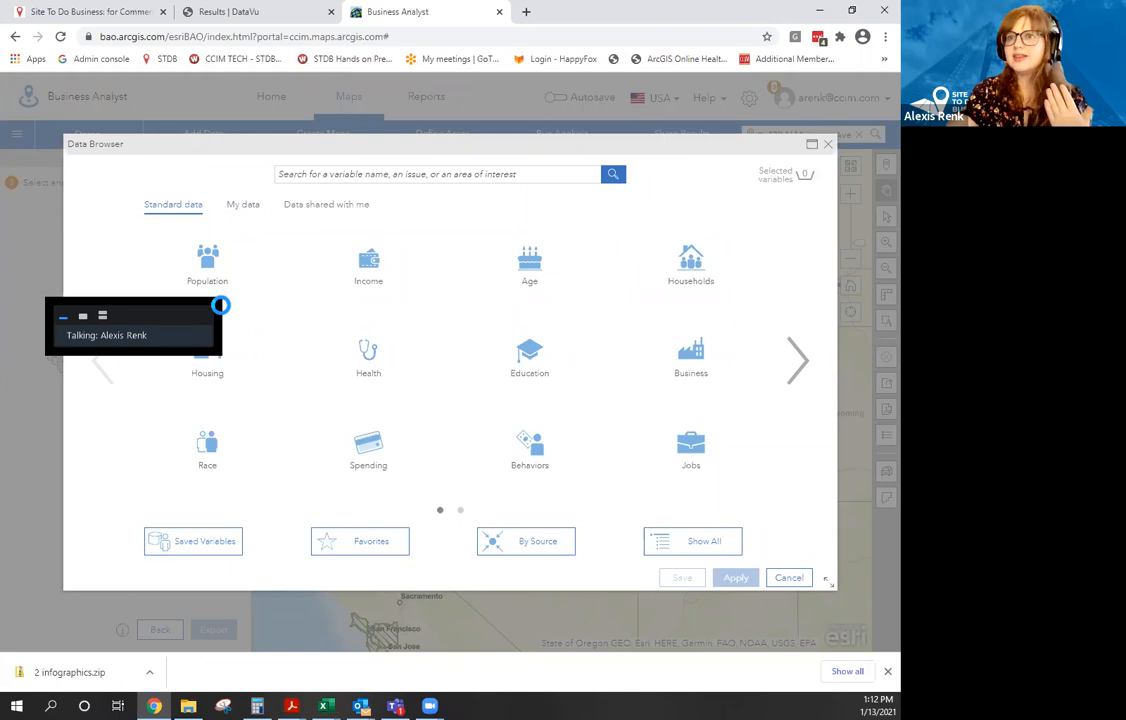
# Select 2020 Total Population, Median Household Income and High School Diploma from Population, Income and Education.
pyautogui.click(196, 275)
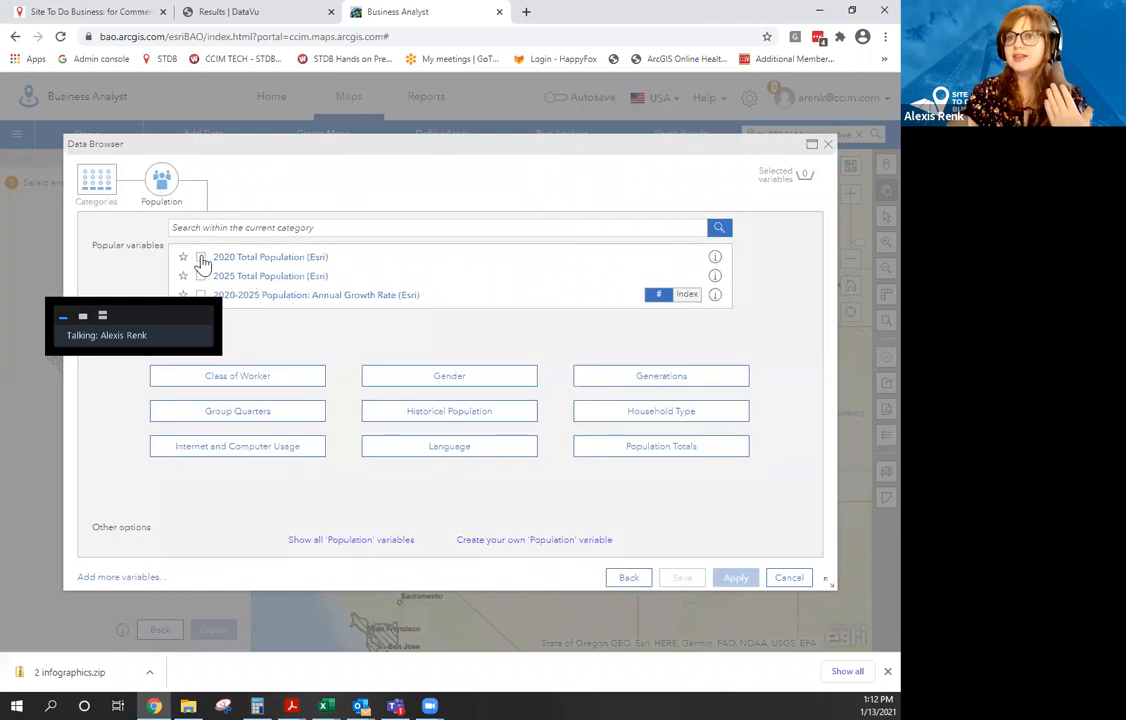
pyautogui.click(200, 256)
pyautogui.click(97, 180)
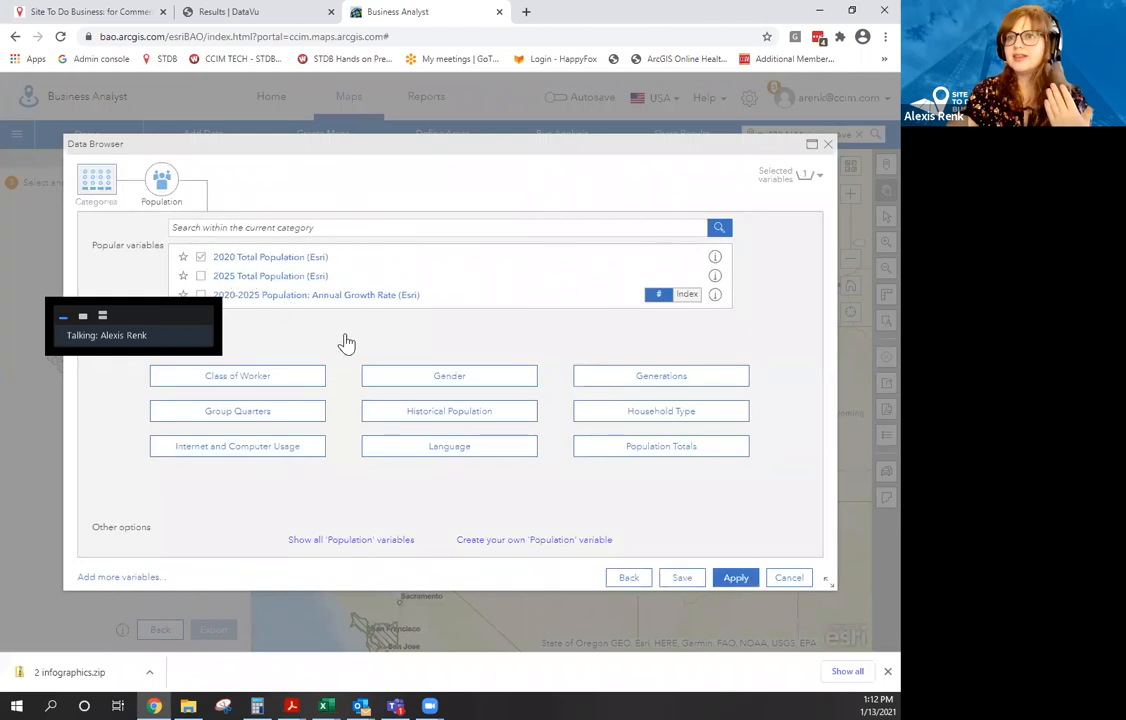
pyautogui.click(364, 278)
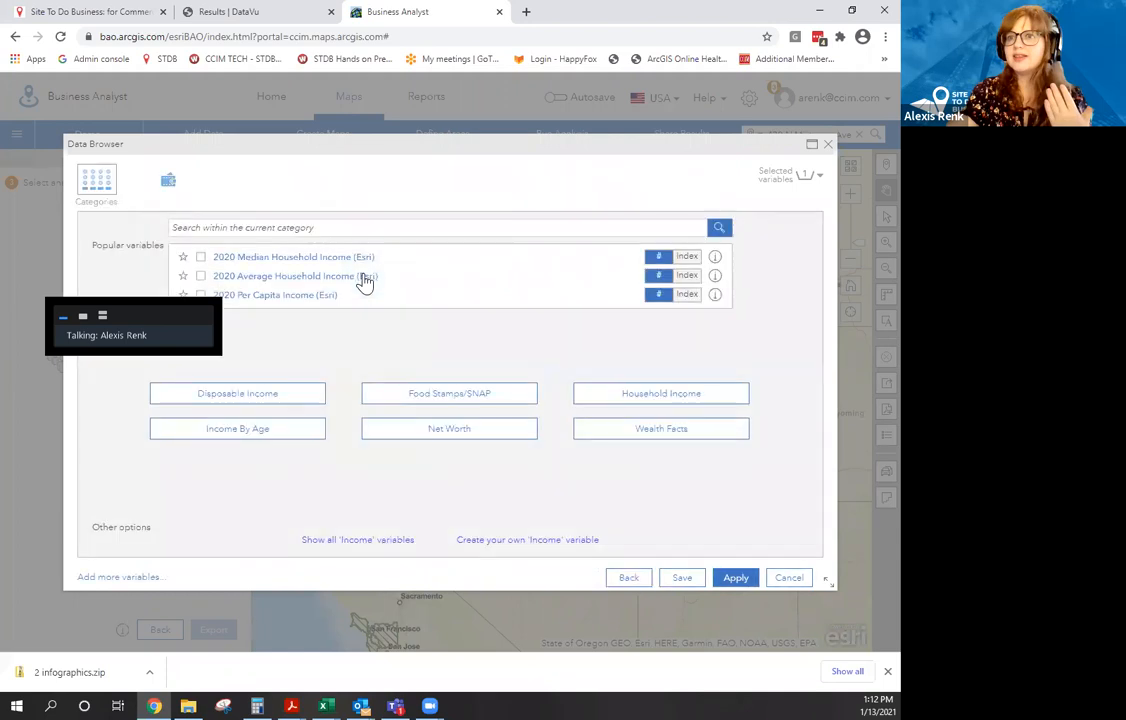
pyautogui.click(200, 258)
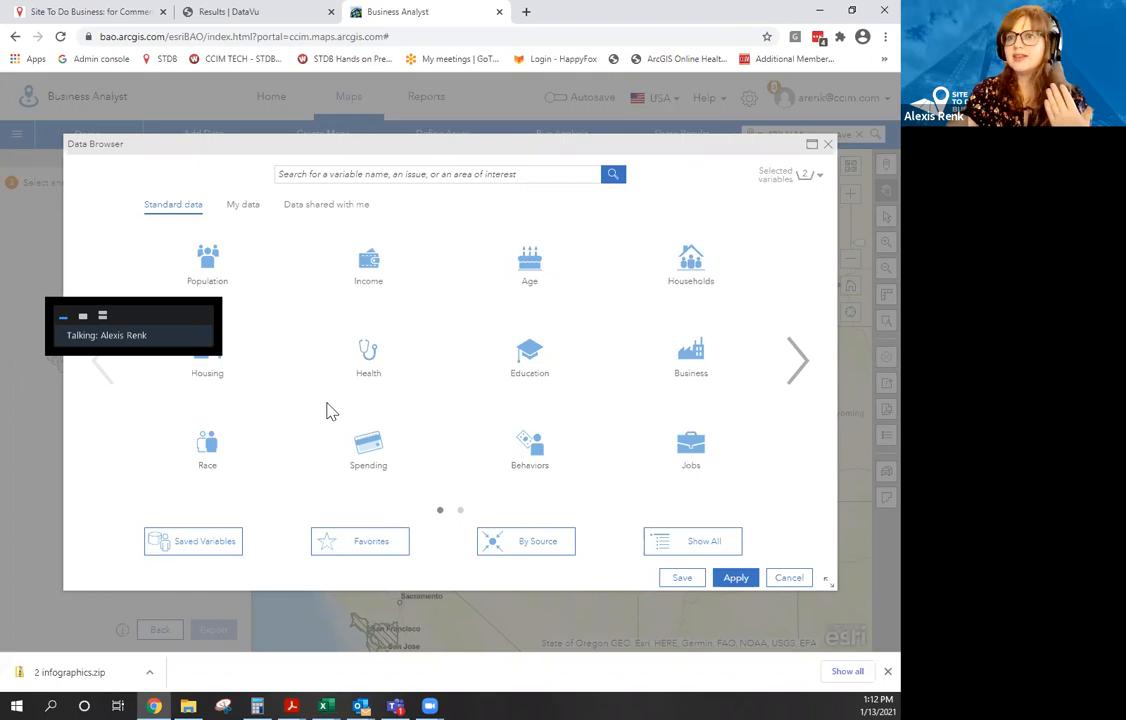
pyautogui.click(530, 367)
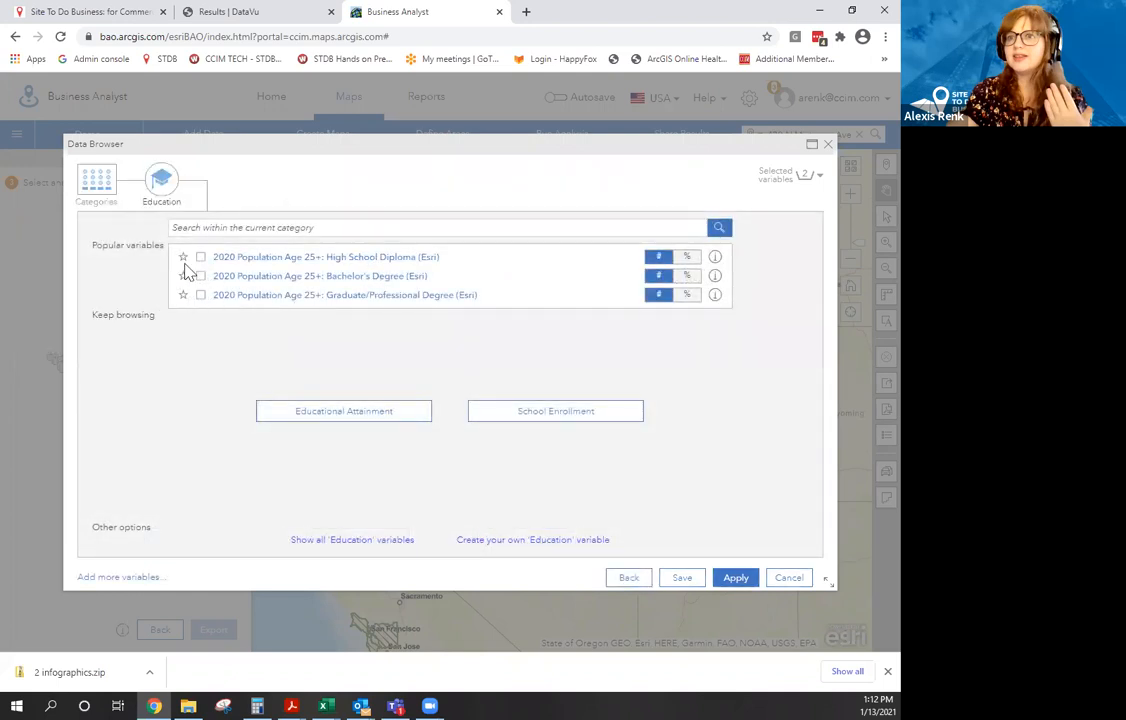
pyautogui.click(201, 259)
pyautogui.click(98, 182)
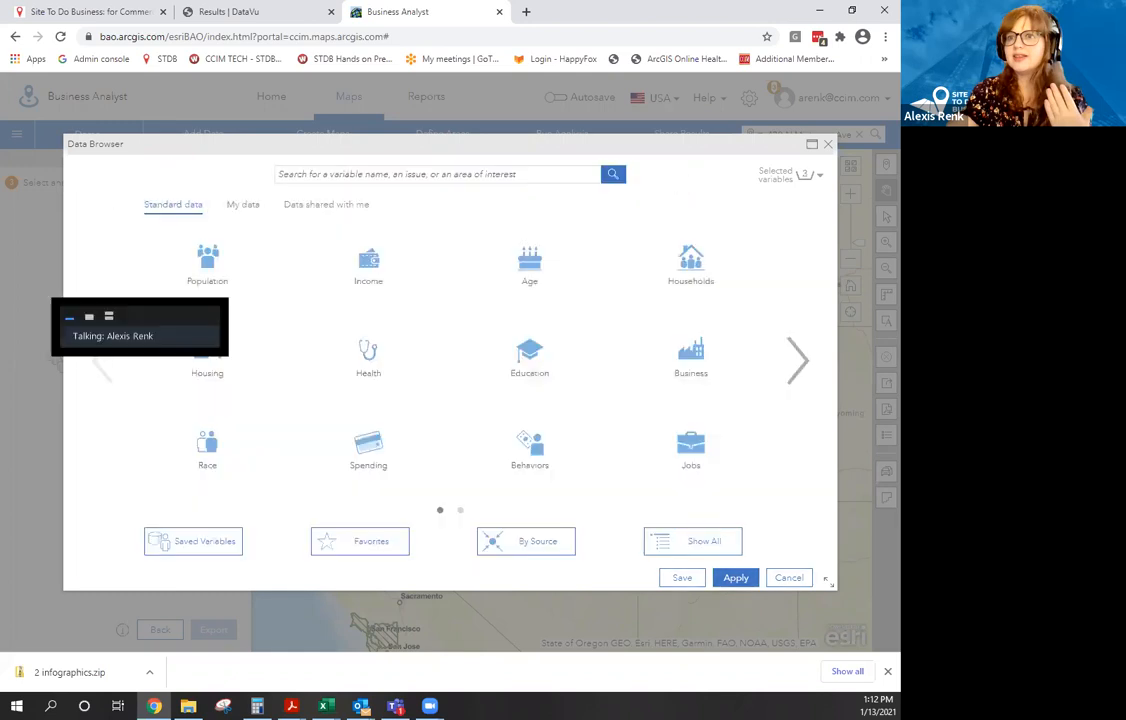
# Select 2020 Dining Out under Spending > Food, dismissing the 20-criteria limit warning.
pyautogui.click(368, 473)
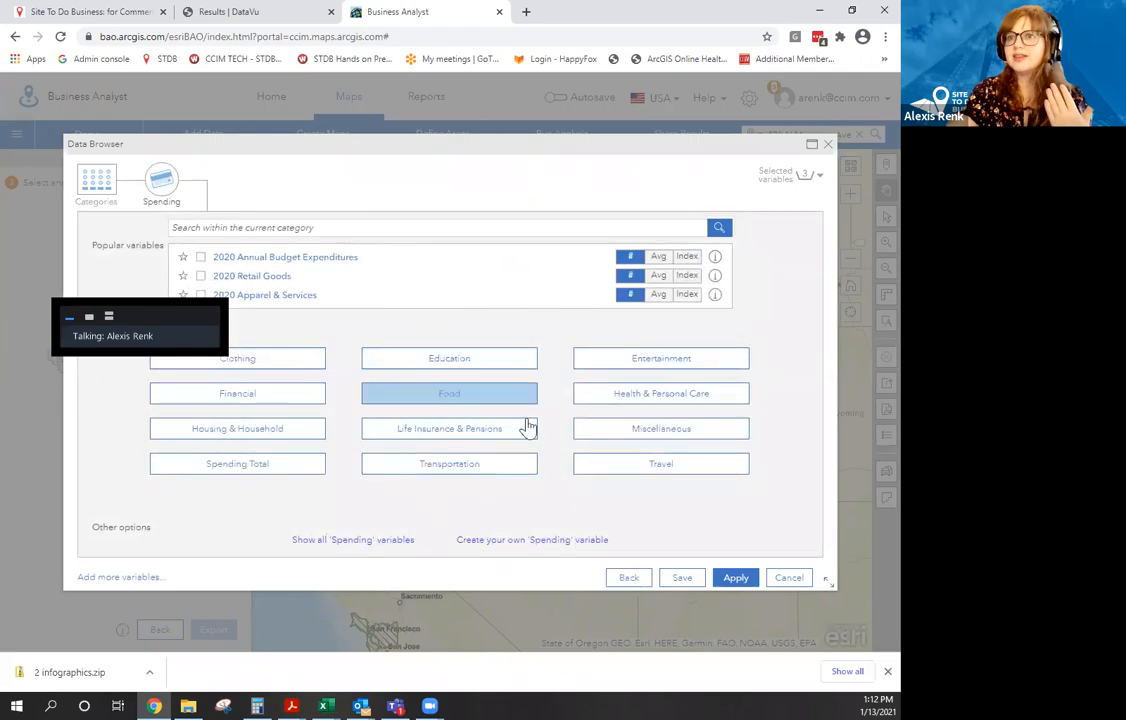
pyautogui.click(423, 402)
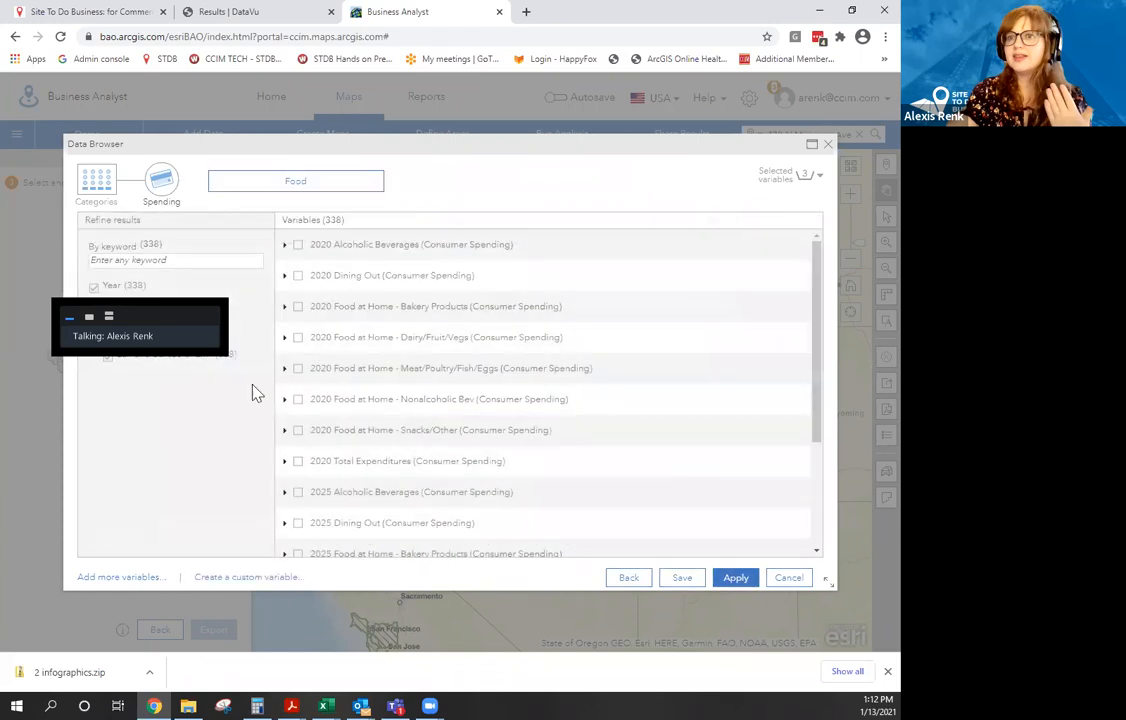
pyautogui.click(292, 277)
pyautogui.click(569, 418)
# Remove the added Lunch, Dinner, Snacks and Meals at Restaurants/Other variables from the selected list.
pyautogui.click(817, 176)
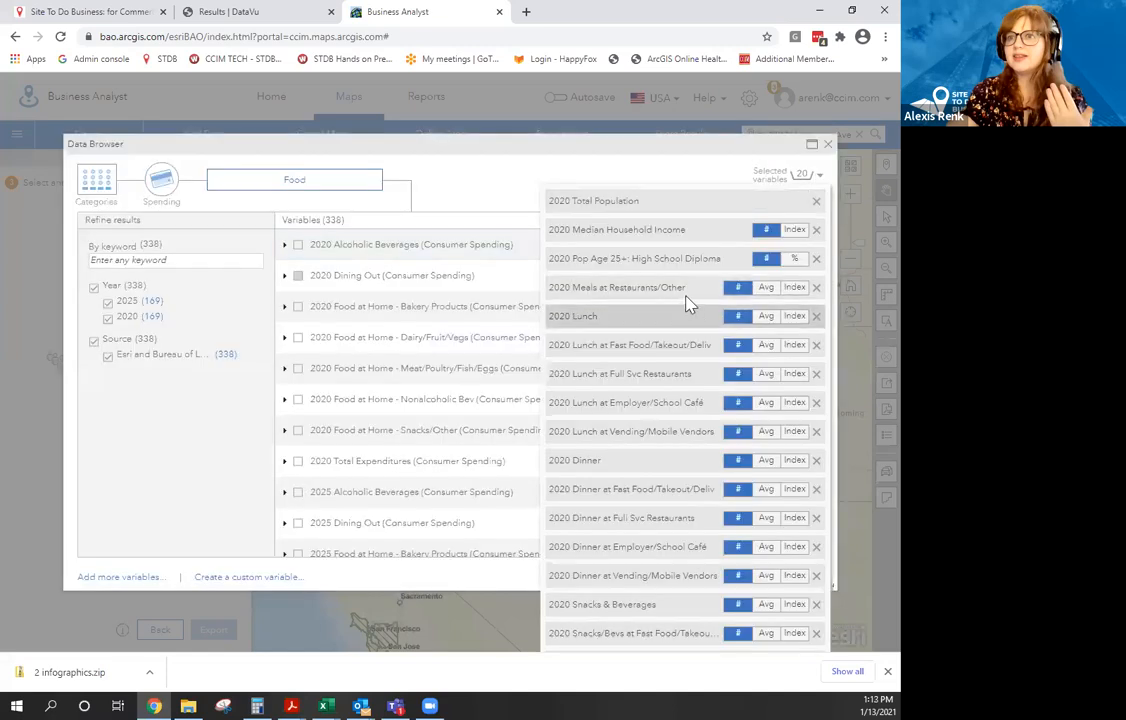
pyautogui.click(816, 318)
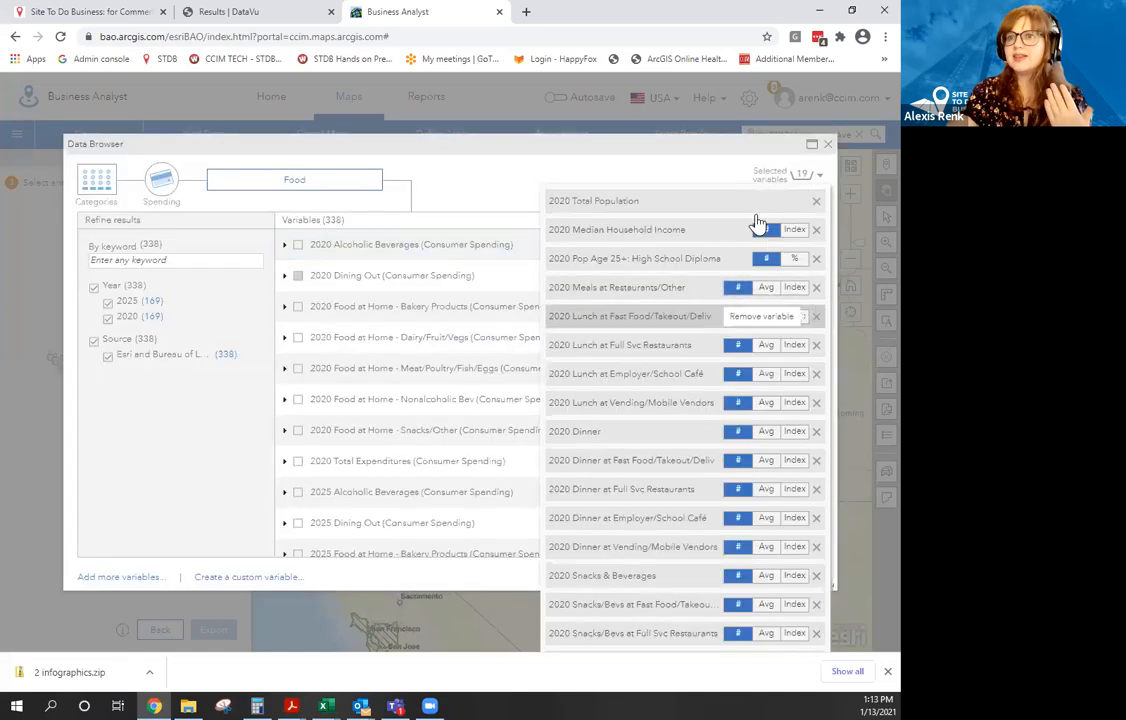
pyautogui.click(816, 316)
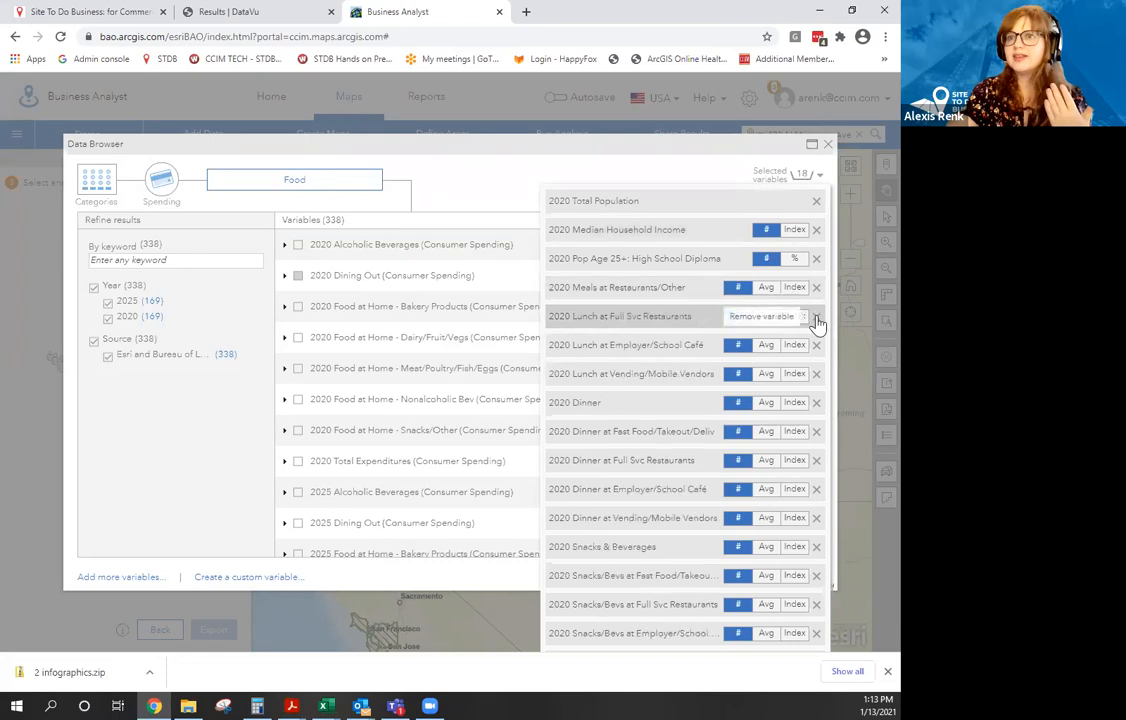
pyautogui.click(816, 317)
pyautogui.click(816, 317)
pyautogui.click(816, 317)
pyautogui.click(816, 317)
pyautogui.click(816, 317)
pyautogui.click(816, 317)
pyautogui.click(816, 317)
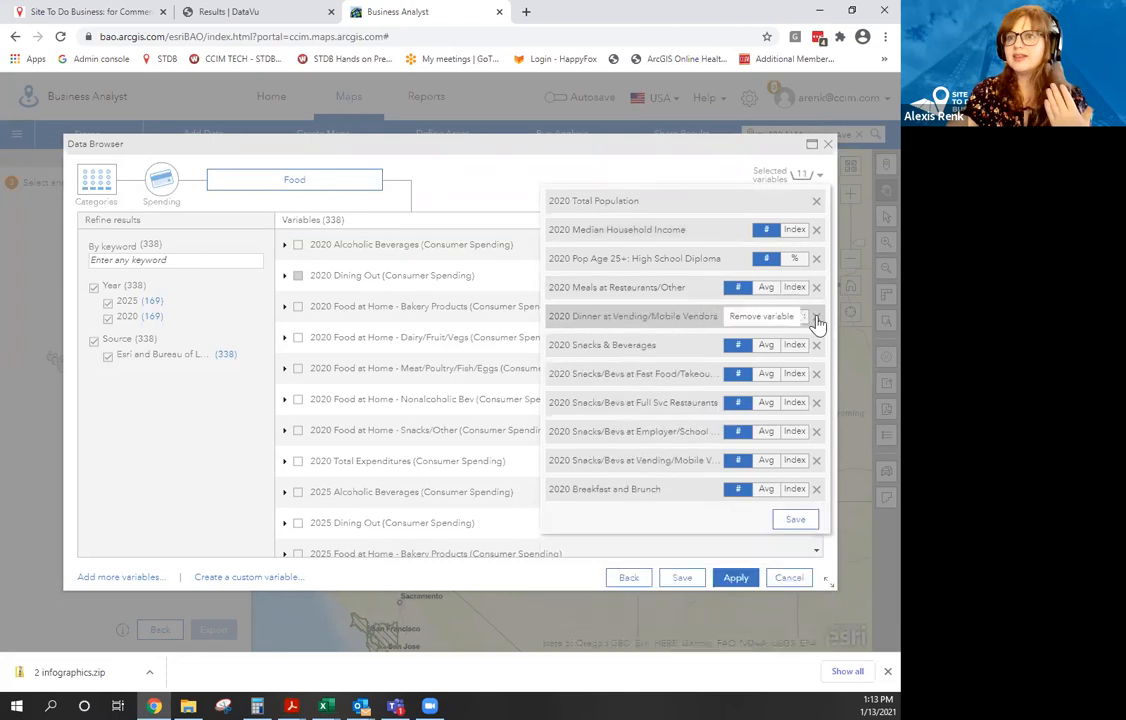
pyautogui.click(816, 317)
pyautogui.click(816, 317)
pyautogui.click(816, 317)
pyautogui.click(816, 317)
pyautogui.click(816, 317)
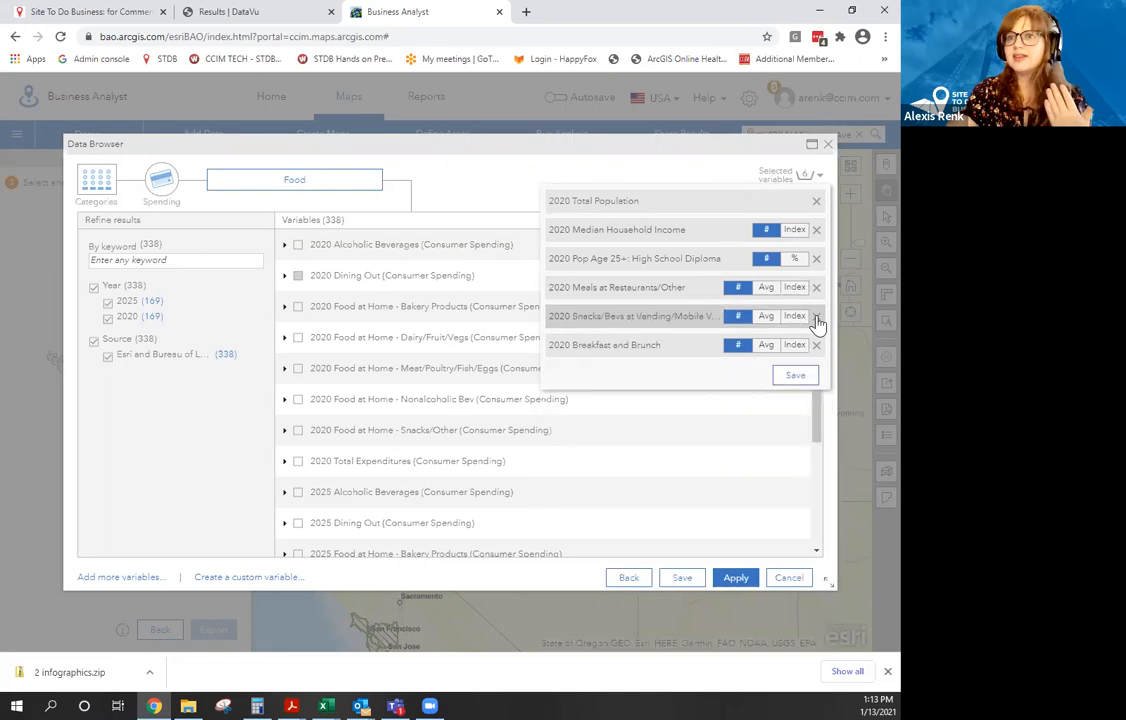
pyautogui.click(816, 317)
pyautogui.click(816, 317)
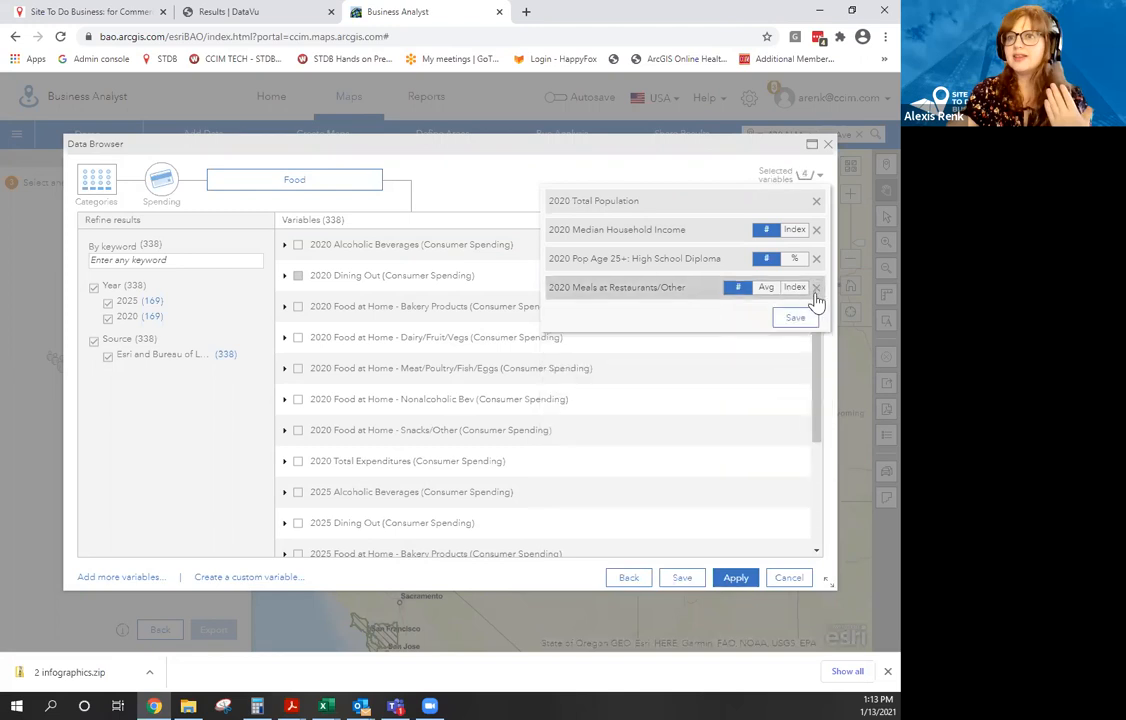
pyautogui.click(816, 288)
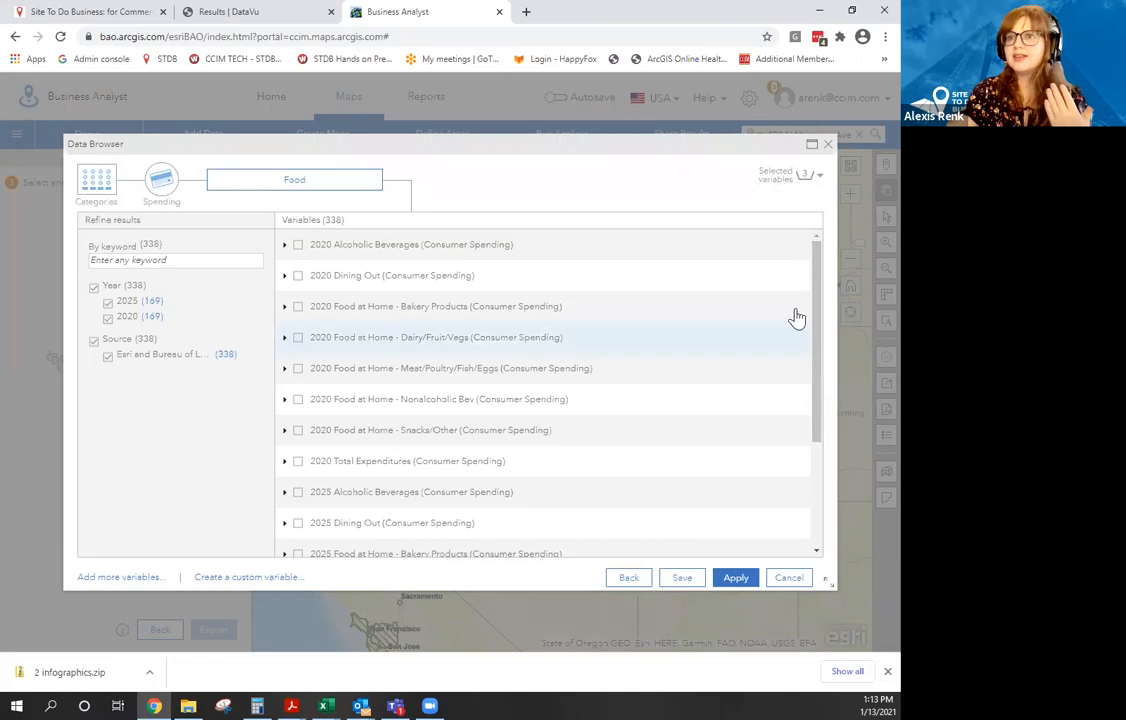
# Tick 2020 Alcoholic Beverages at Home - Whiskey under Alcoholic Beverages and apply the four variables.
pyautogui.click(285, 276)
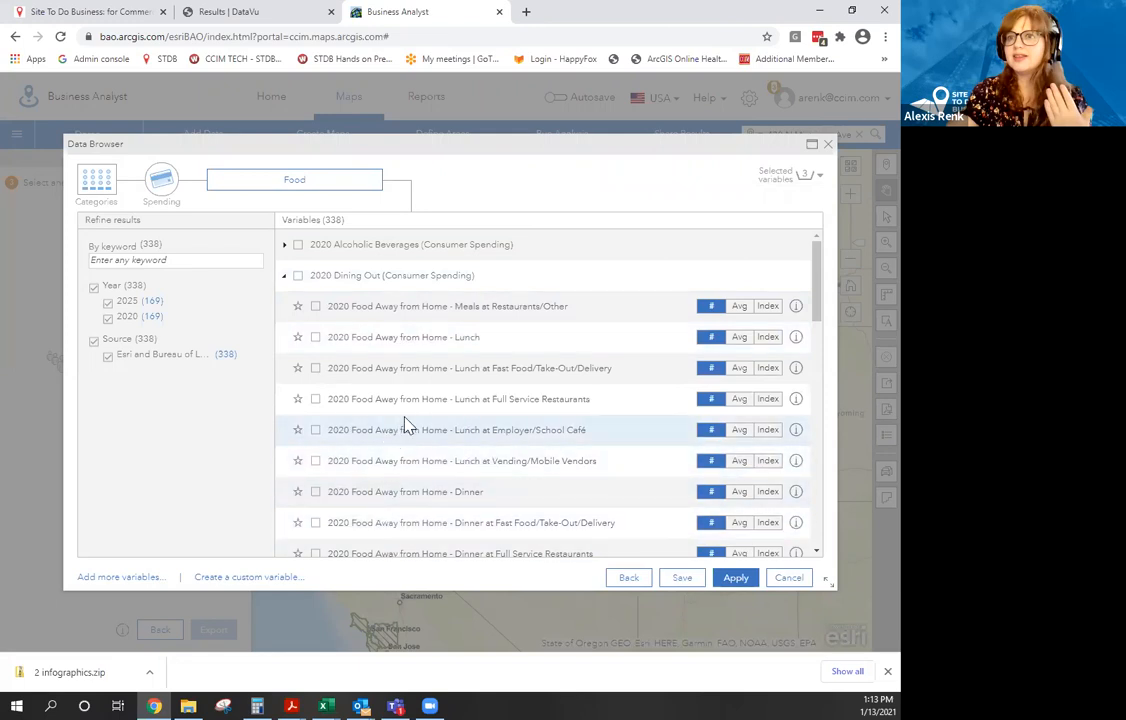
pyautogui.scroll(-1, 381, 428)
pyautogui.scroll(-1, 379, 420)
pyautogui.scroll(3, 377, 414)
pyautogui.click(284, 275)
pyautogui.click(336, 247)
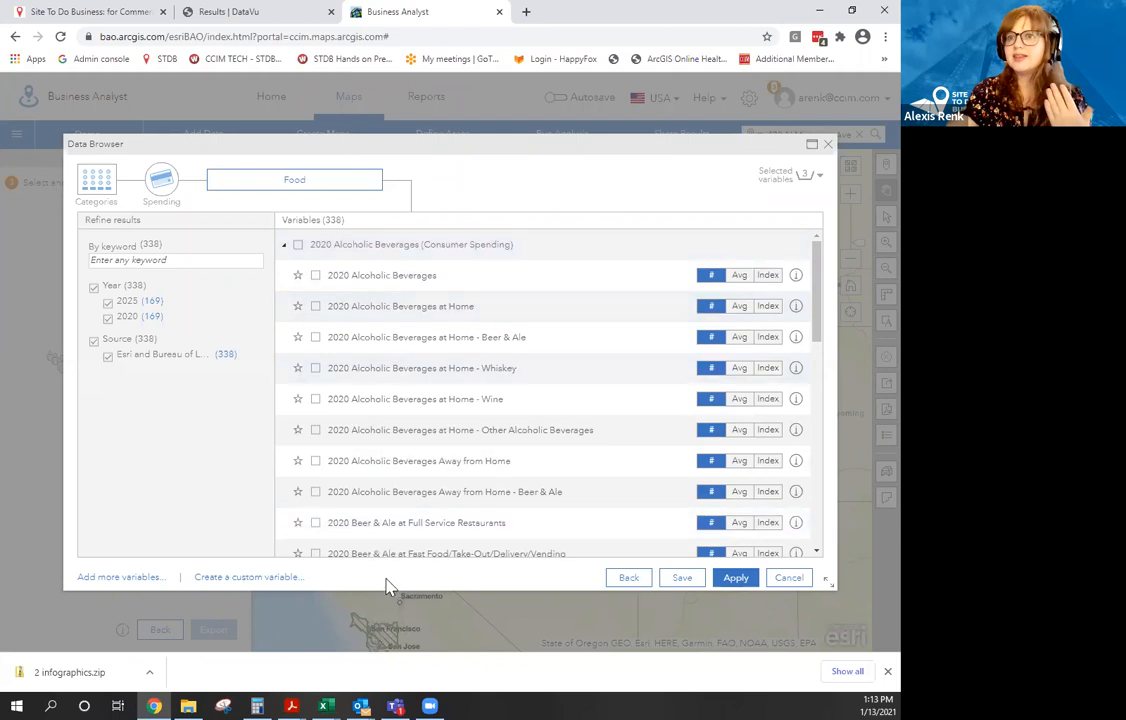
pyautogui.click(316, 370)
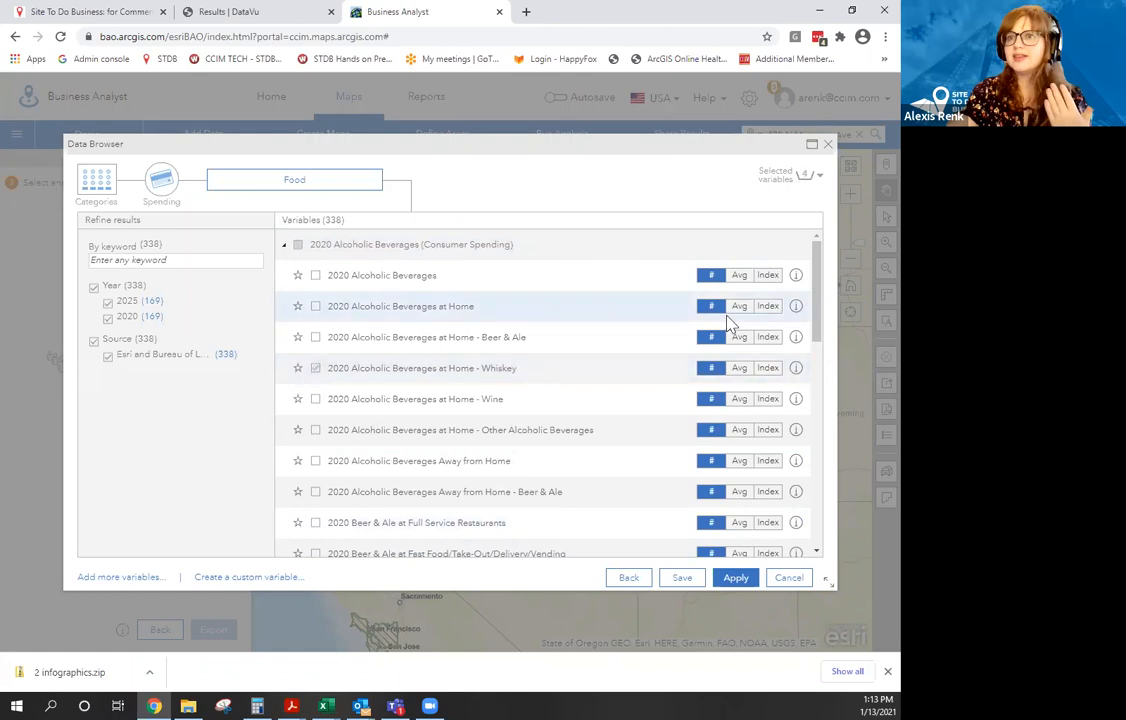
pyautogui.click(736, 579)
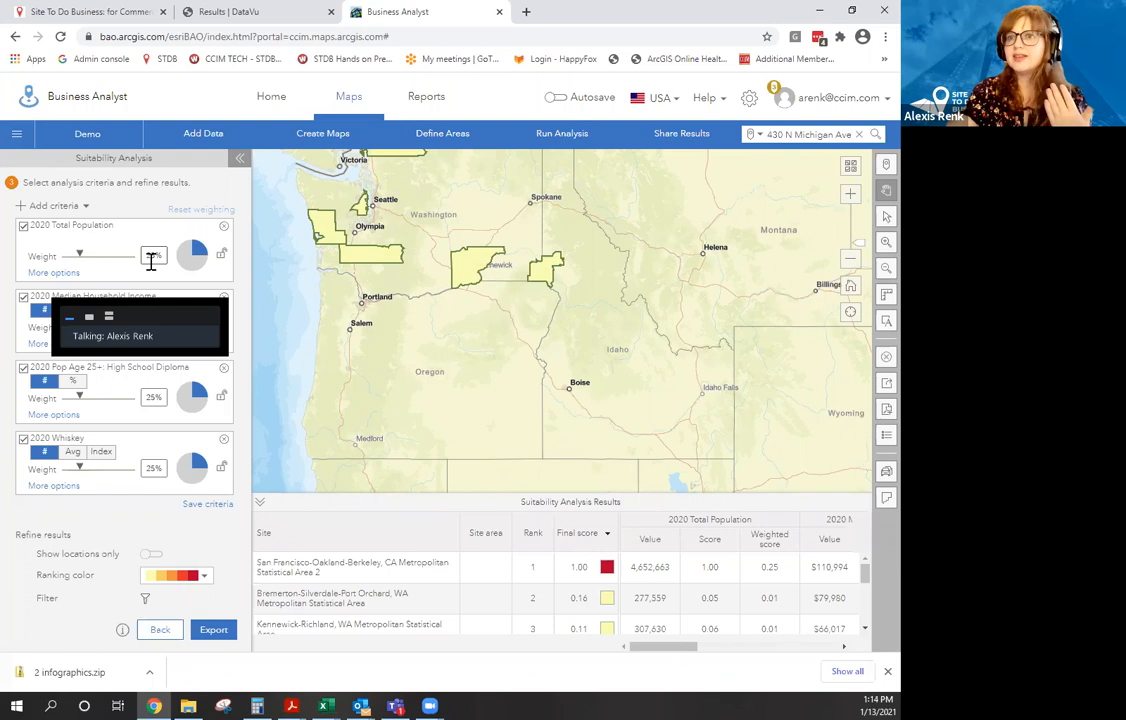
# Raise the 2020 Total Population weight to 63% and reveal its influence and threshold settings.
pyautogui.moveTo(82, 257)
pyautogui.moveTo(82, 257); pyautogui.dragTo(108, 258)
pyautogui.click(72, 272)
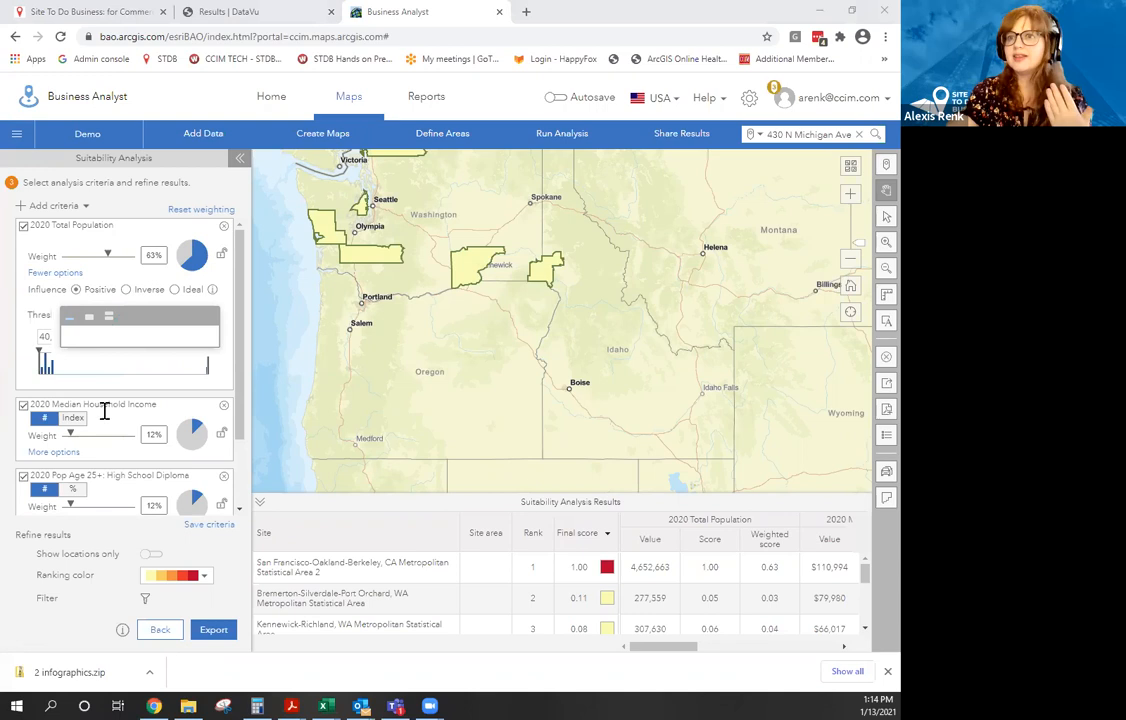
# Try Inverse and Ideal influence and adjust the minimum threshold, then restore Positive influence.
pyautogui.moveTo(112, 259)
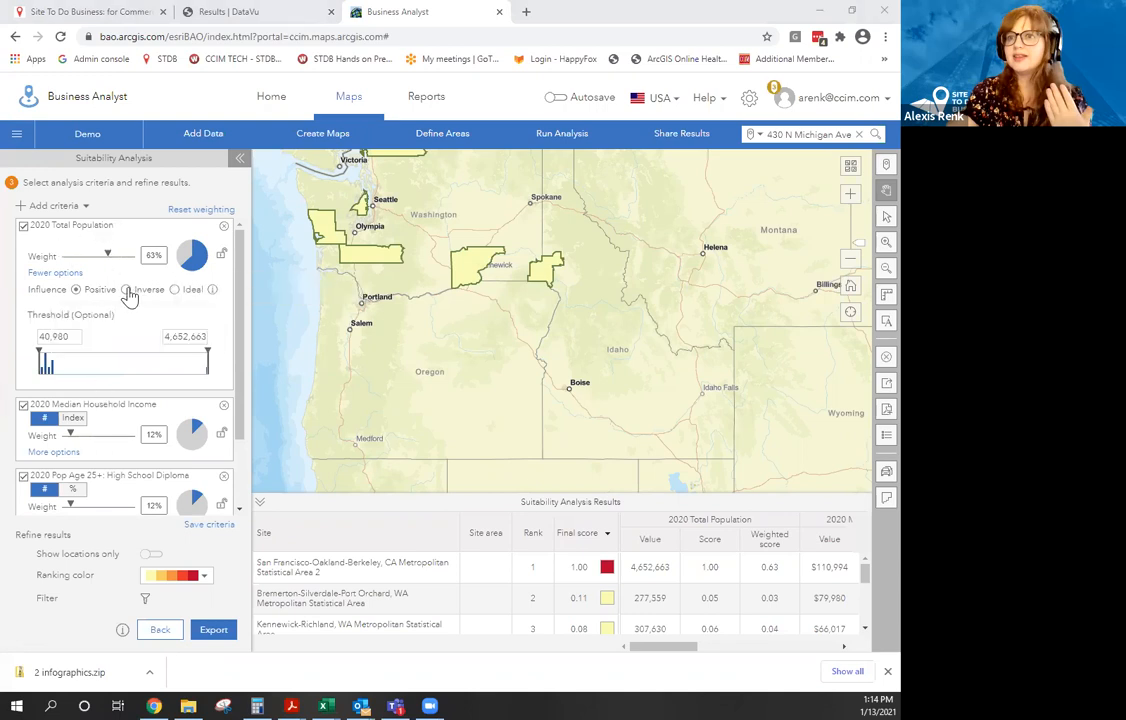
pyautogui.click(127, 290)
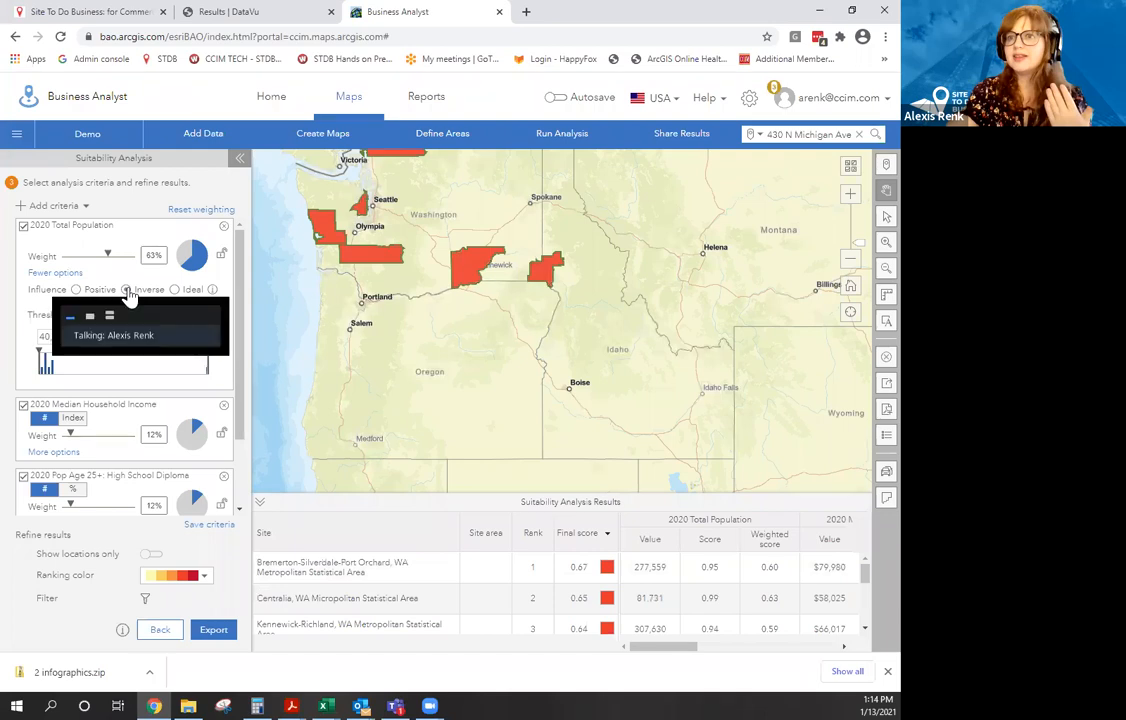
pyautogui.click(75, 290)
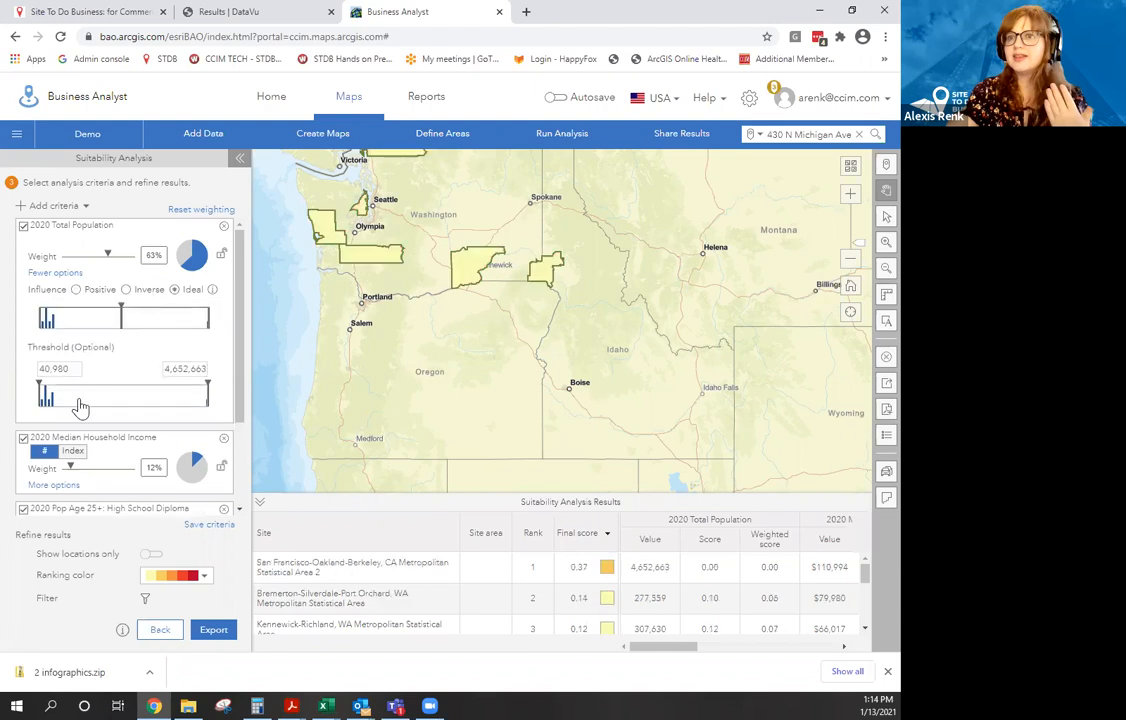
pyautogui.moveTo(42, 388)
pyautogui.moveTo(42, 388)
pyautogui.mouseDown()
pyautogui.moveTo(52, 391)
pyautogui.moveTo(43, 395)
pyautogui.mouseUp()
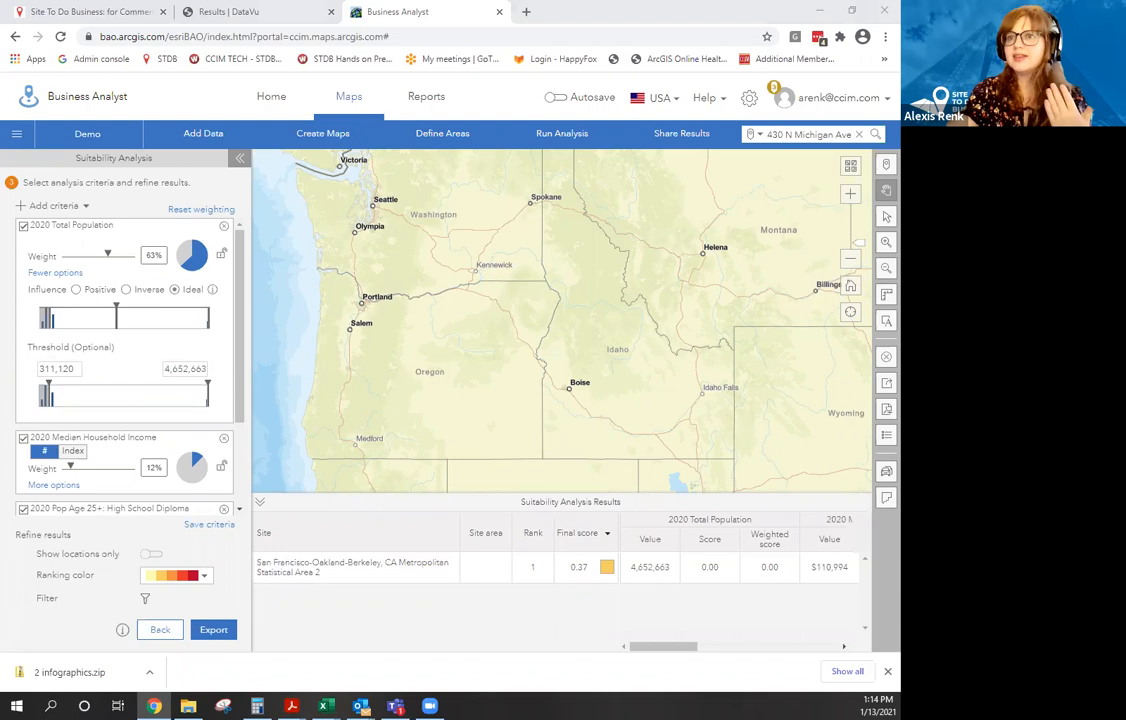
pyautogui.moveTo(241, 254)
pyautogui.mouseDown()
pyautogui.moveTo(233, 313)
pyautogui.moveTo(239, 240)
pyautogui.mouseUp()
pyautogui.moveTo(52, 391); pyautogui.dragTo(44, 391)
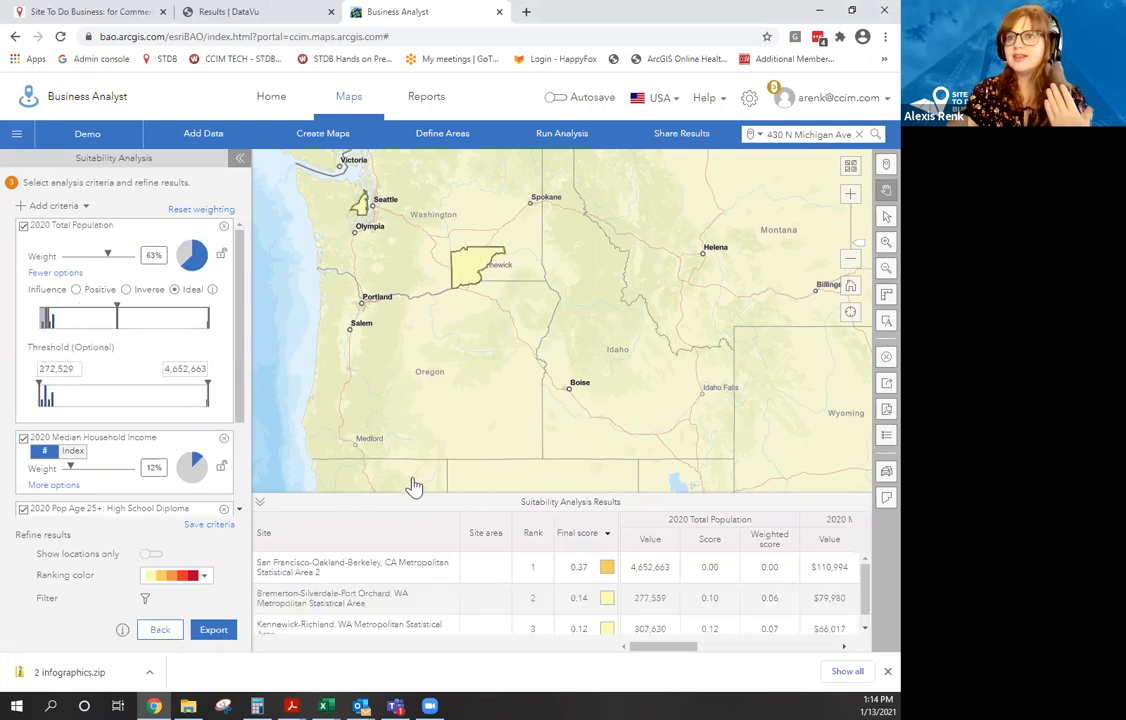
pyautogui.click(76, 289)
pyautogui.moveTo(587, 312); pyautogui.dragTo(605, 448)
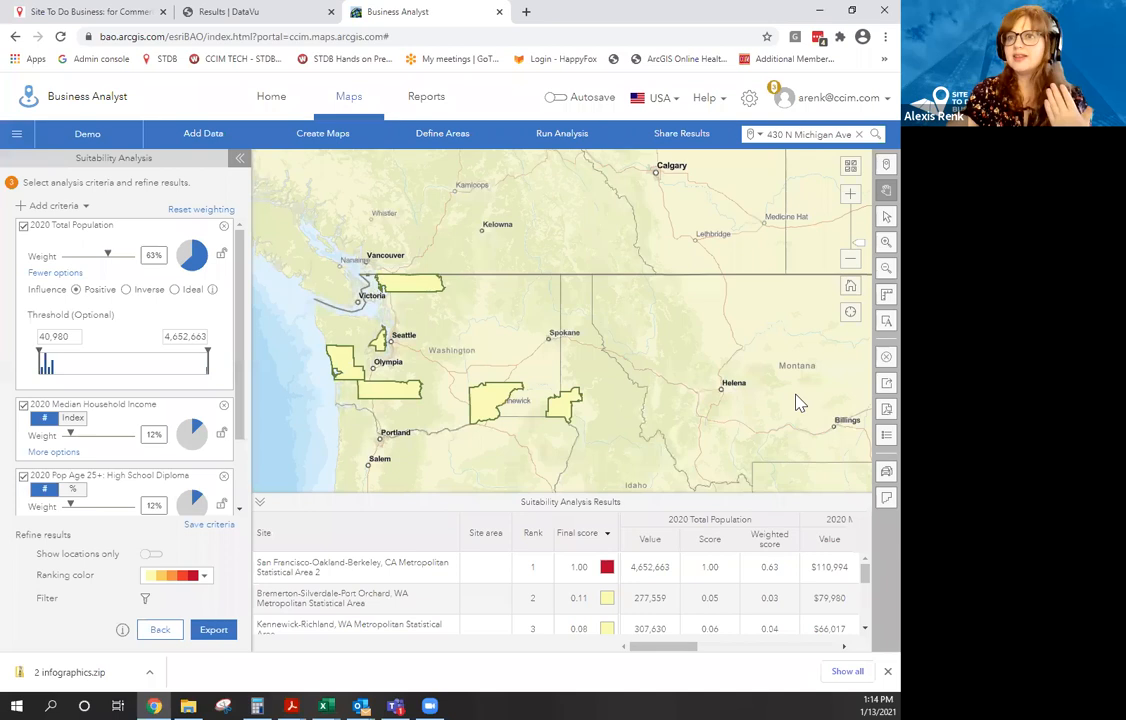
# Lower the Total Population weight via 40% down to 28%, leaving the other criteria at 24% each.
pyautogui.scroll(-1, 726, 367)
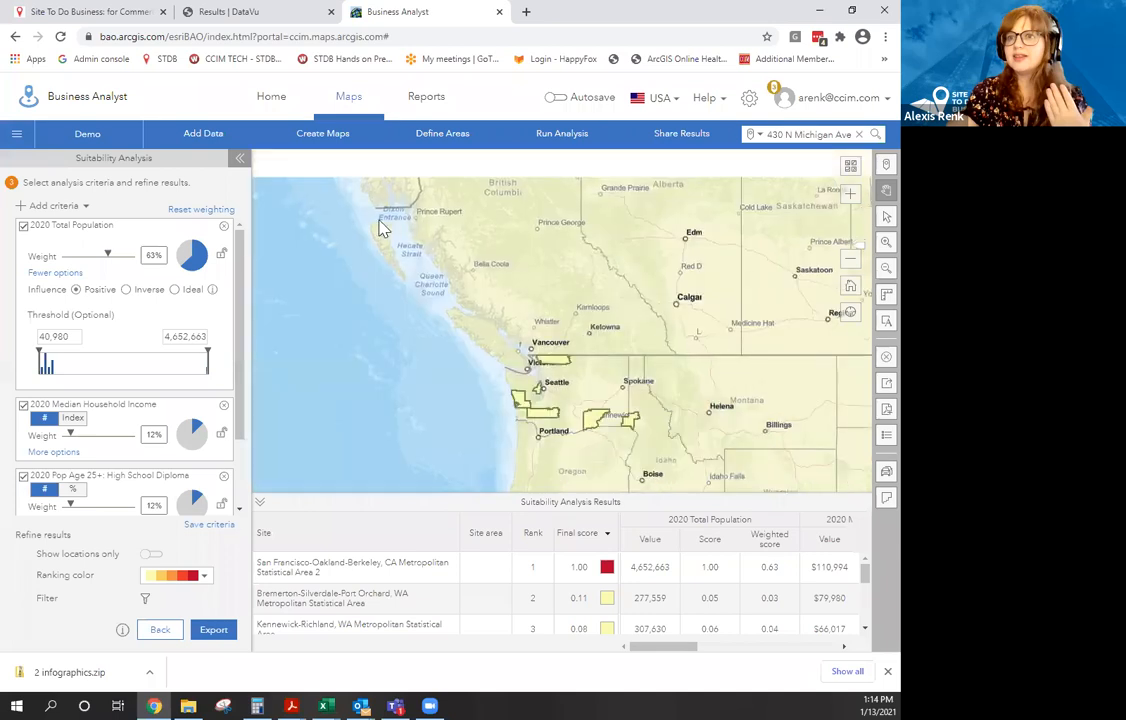
pyautogui.moveTo(247, 604); pyautogui.dragTo(196, 622)
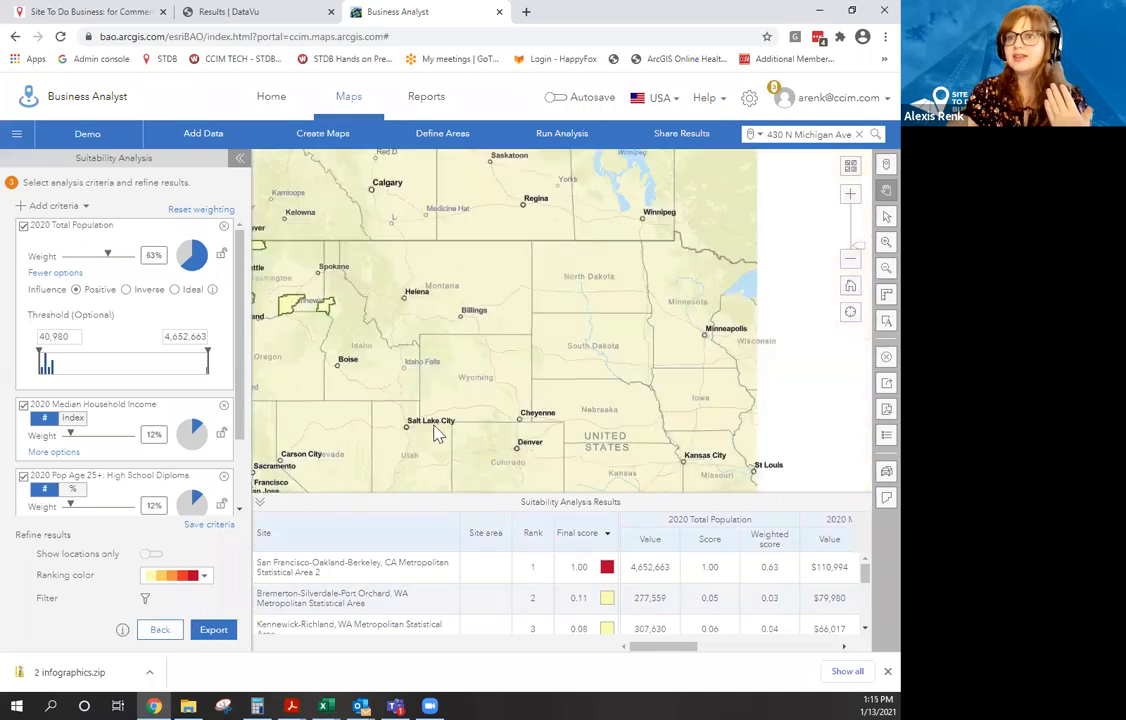
pyautogui.scroll(-1, 435, 430)
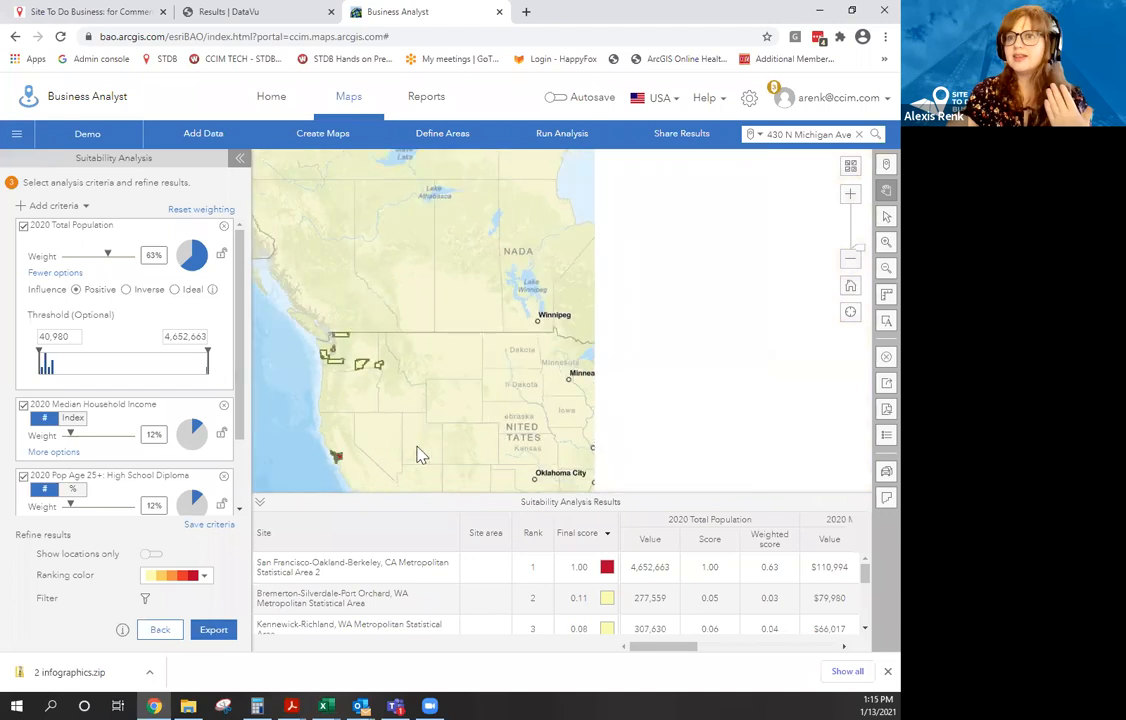
pyautogui.scroll(1, 334, 359)
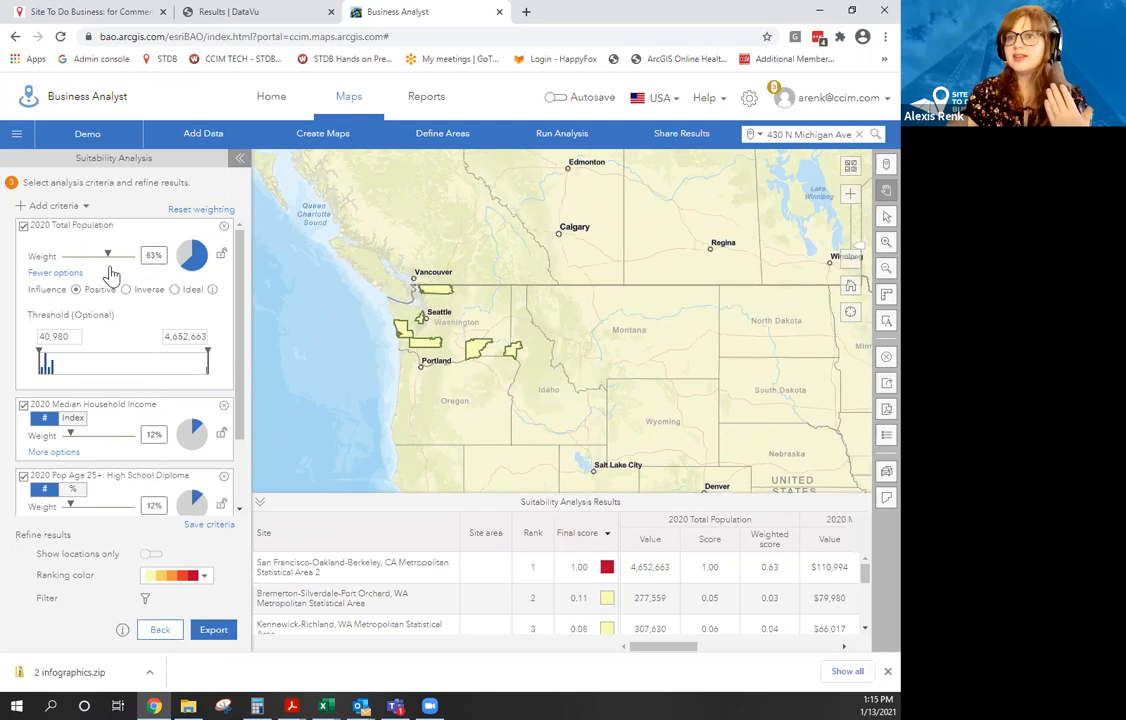
pyautogui.moveTo(108, 256); pyautogui.dragTo(90, 257)
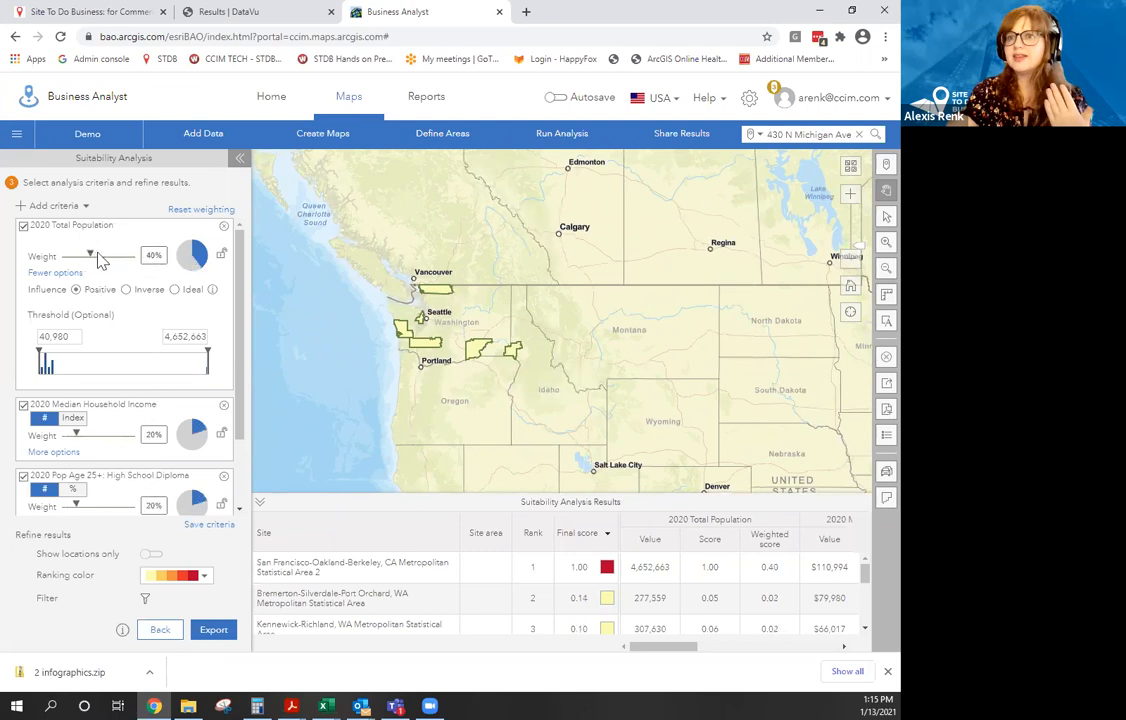
pyautogui.click(36, 274)
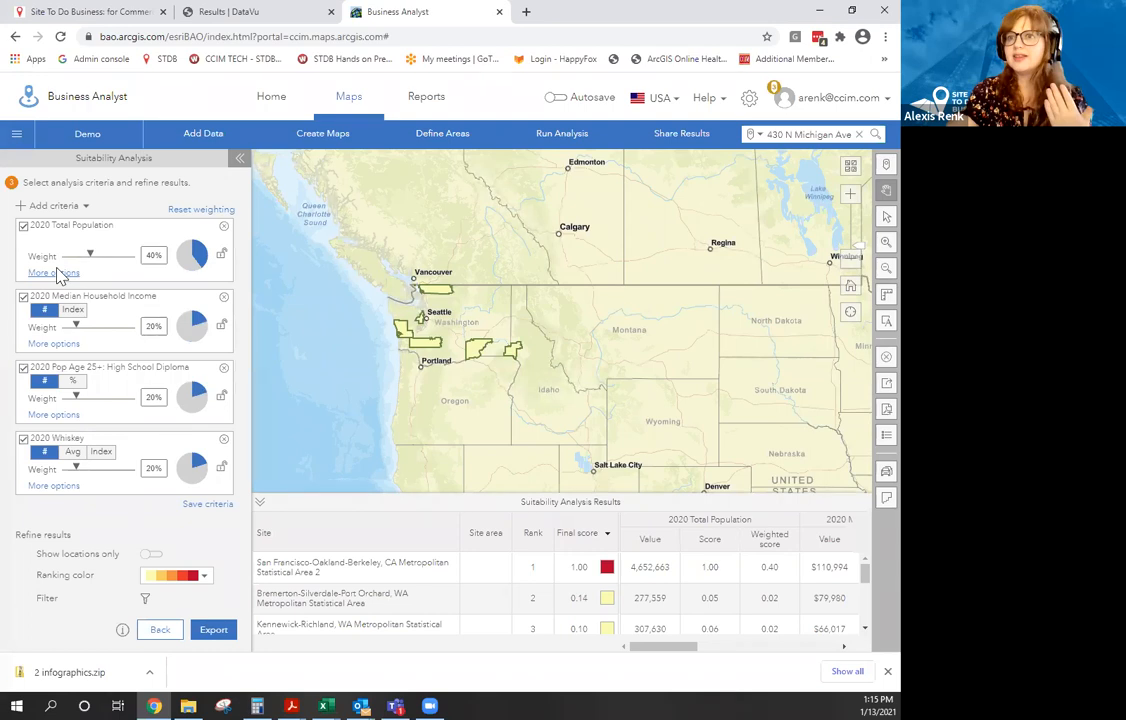
pyautogui.moveTo(84, 262)
pyautogui.moveTo(80, 258); pyautogui.dragTo(83, 257)
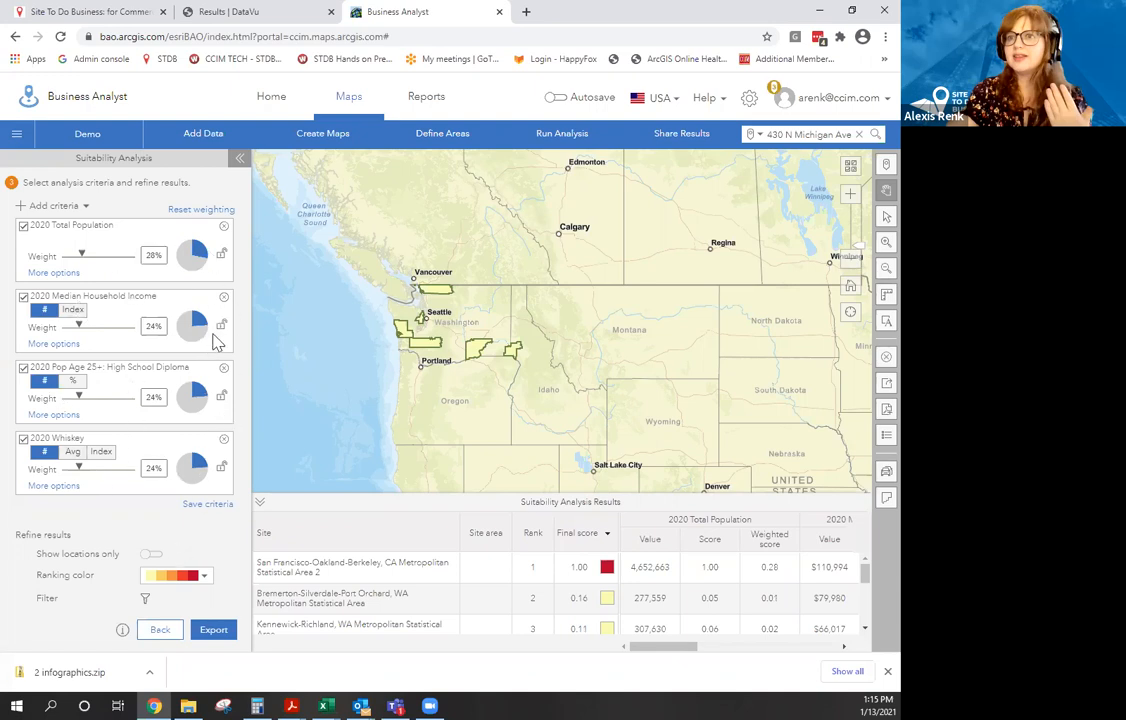
pyautogui.click(221, 324)
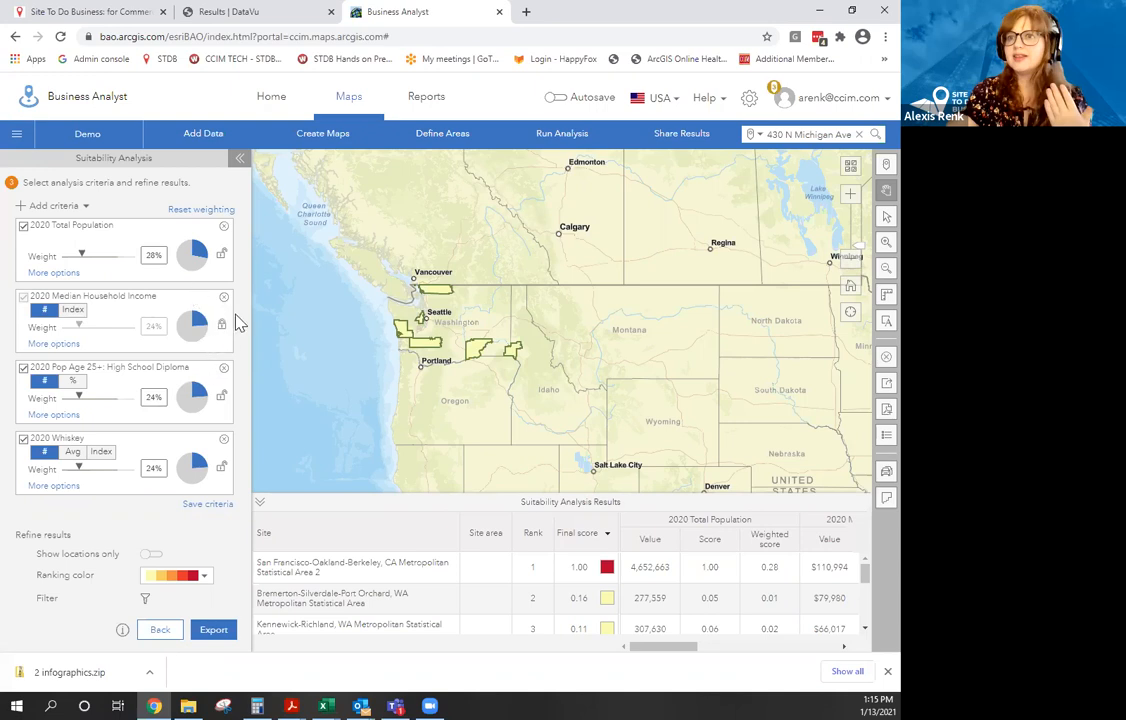
pyautogui.click(222, 326)
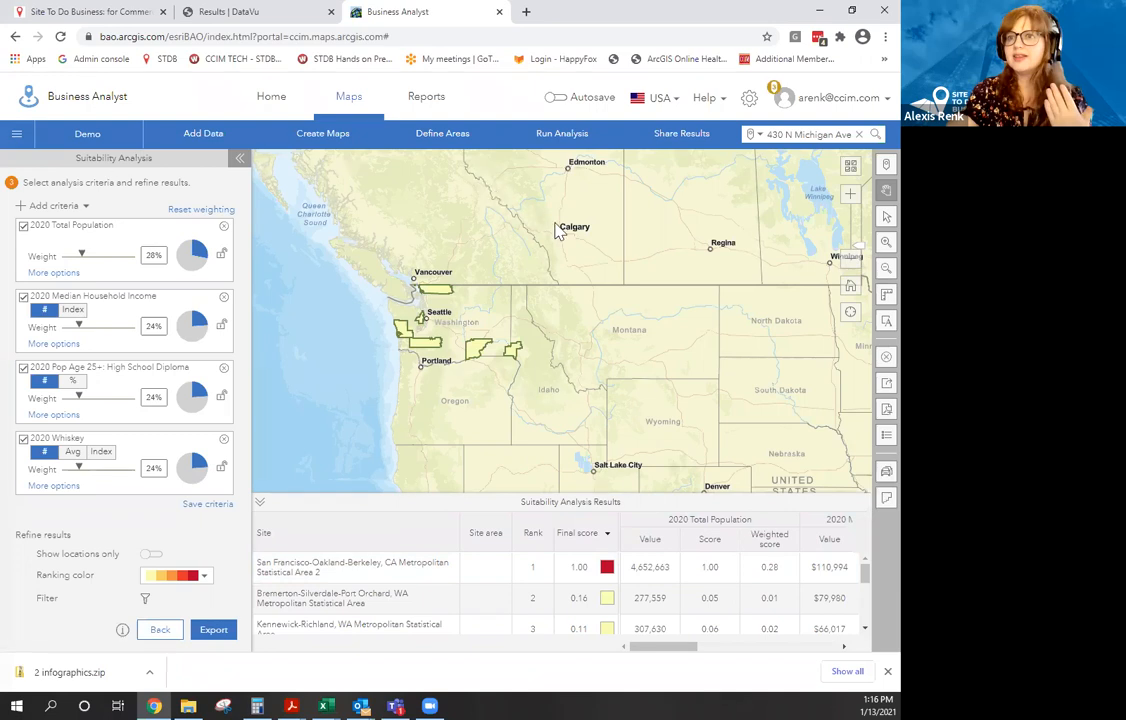
# Clear all sites and analyses from the map using Clear Map with All ticked.
pyautogui.click(885, 357)
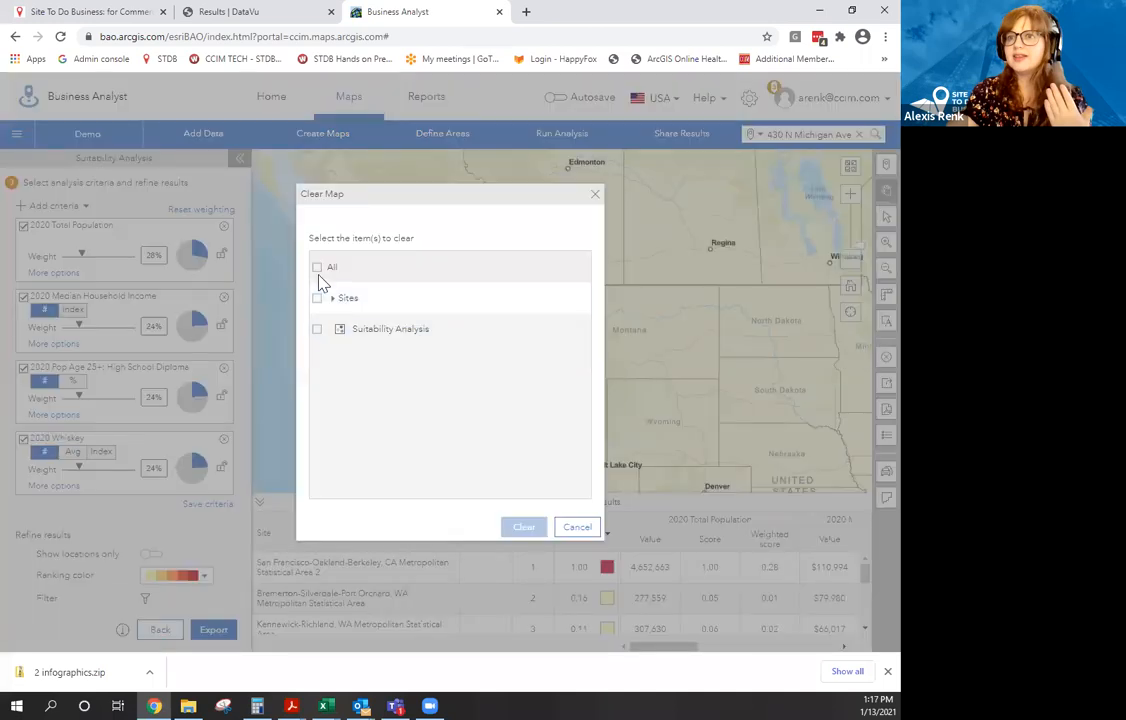
pyautogui.click(317, 267)
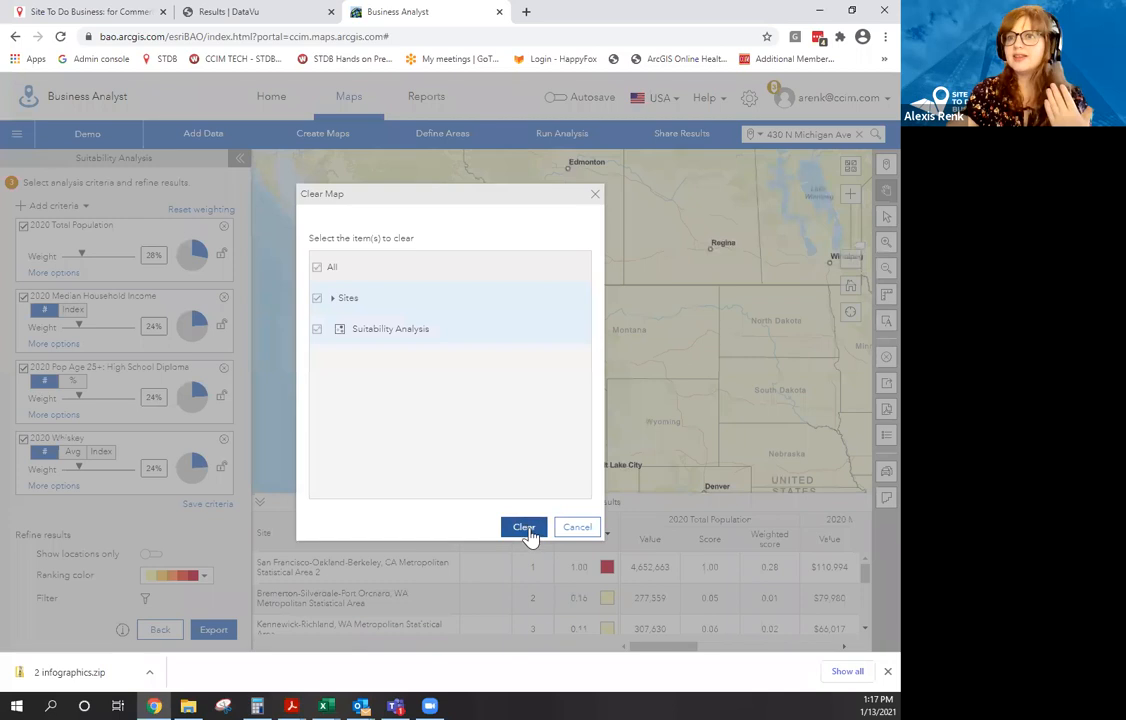
pyautogui.click(887, 671)
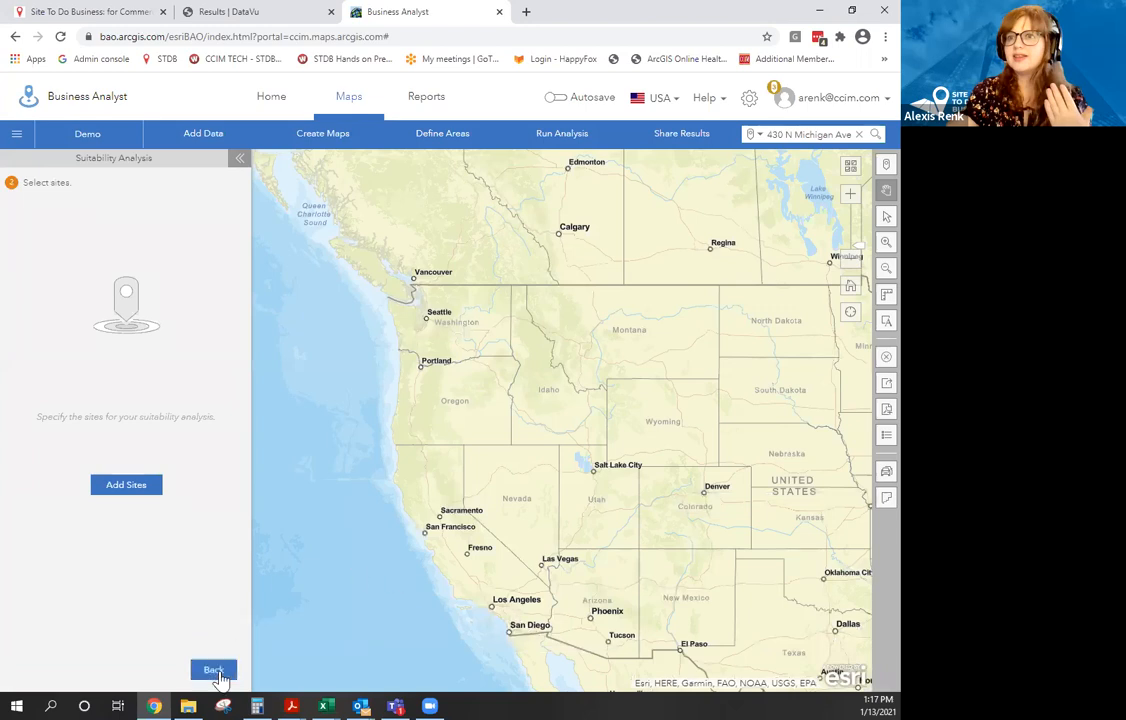
# Open the Demo project contents, search 'Sa' and add the San Francisco-Oakland area.
pyautogui.click(215, 669)
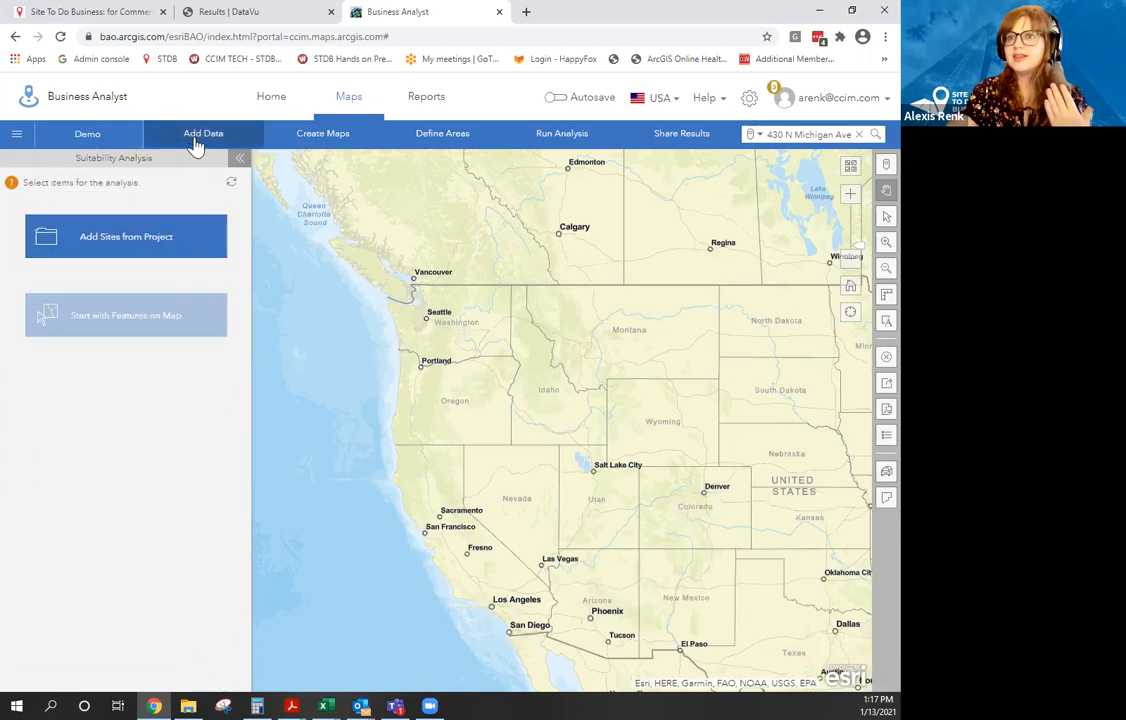
pyautogui.click(89, 136)
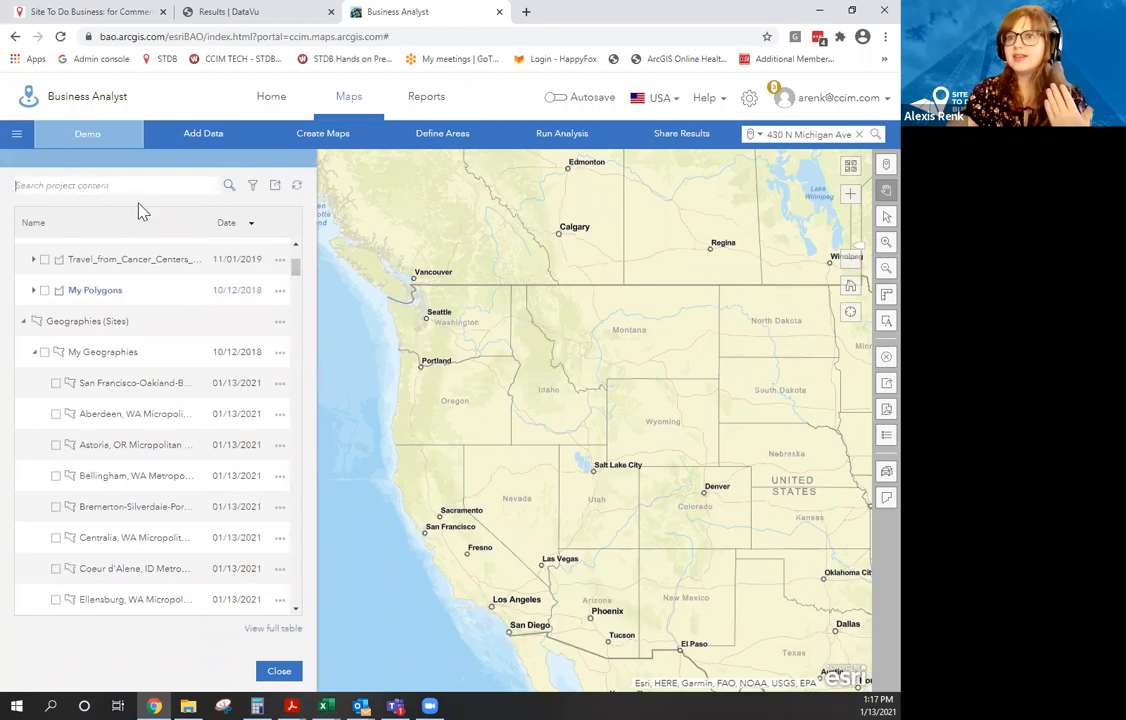
pyautogui.click(135, 192)
pyautogui.write('San')
pyautogui.click(57, 383)
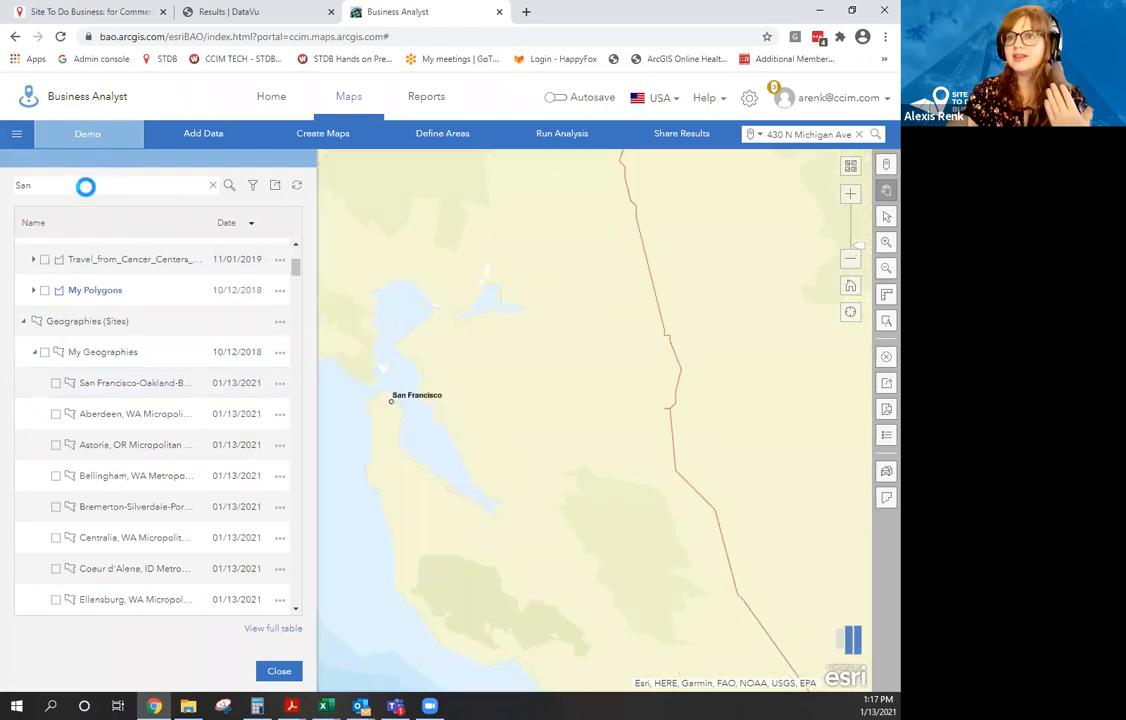
# Search 'New york' and add the New York-Newark-Jersey City area to the map, then close the list.
pyautogui.hotkey('ctrl', 'a')
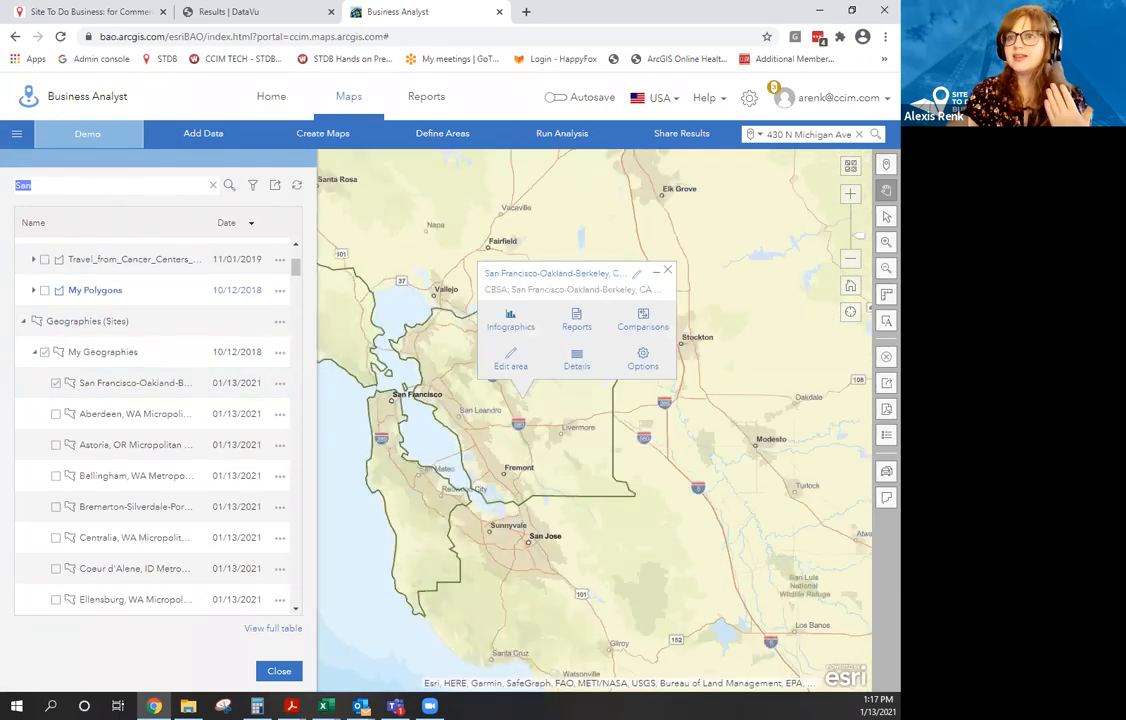
pyautogui.press('BackSpace')
pyautogui.write('New yor')
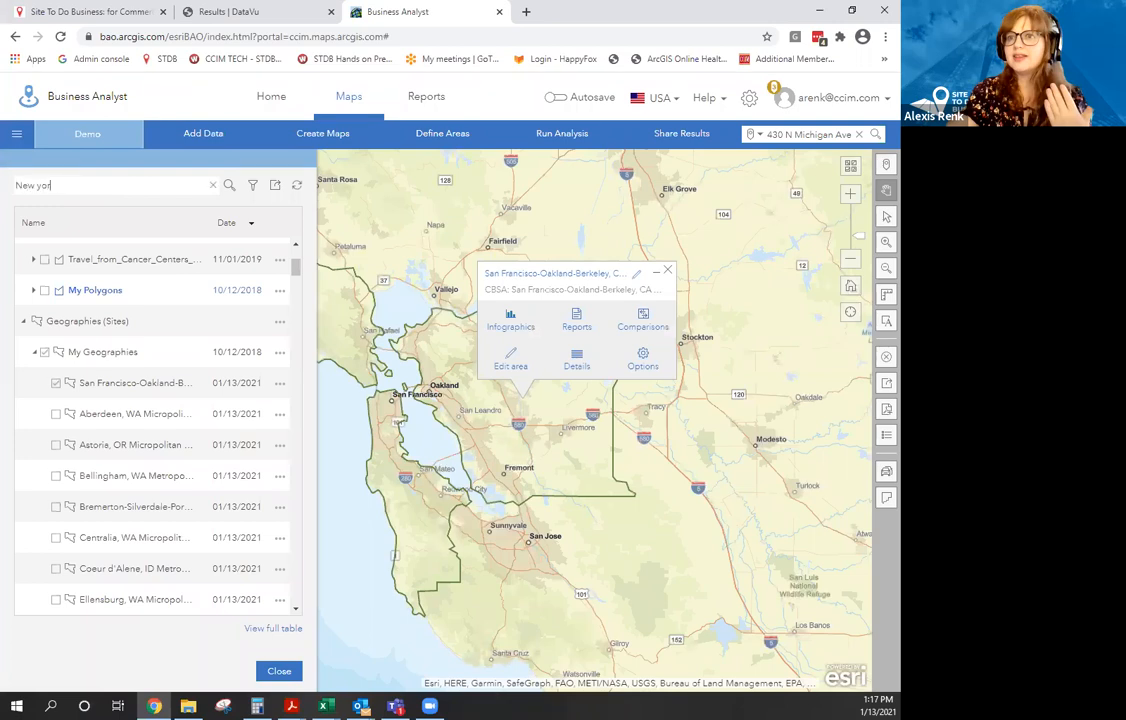
pyautogui.write('k')
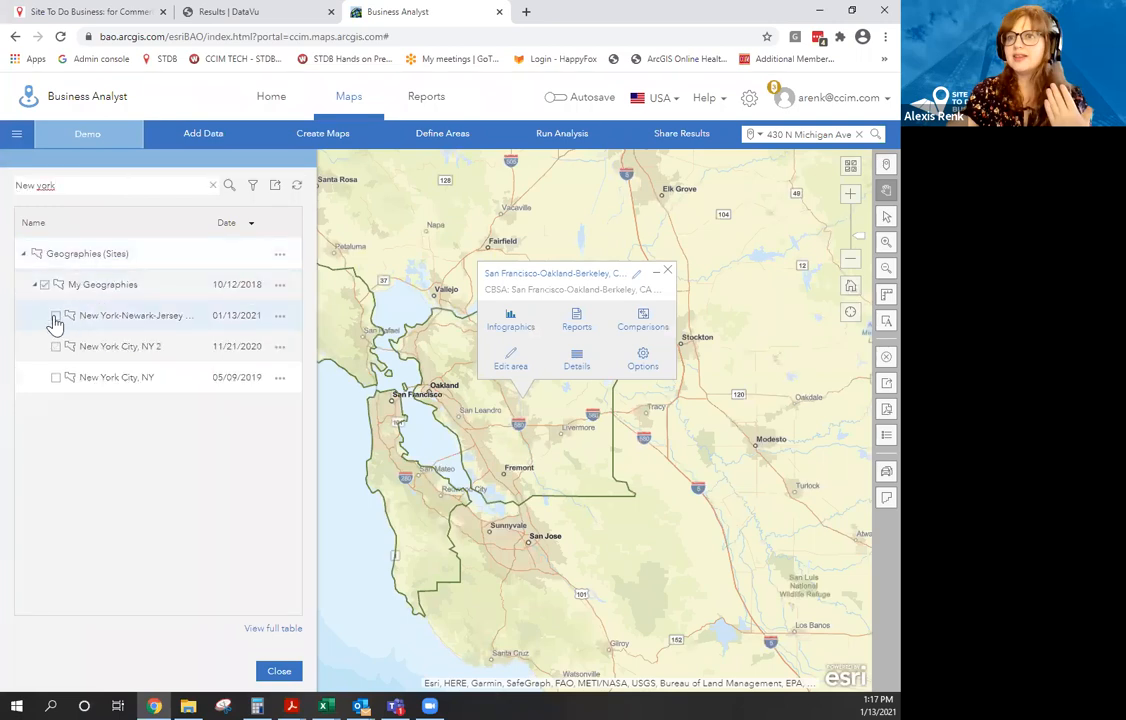
pyautogui.click(55, 317)
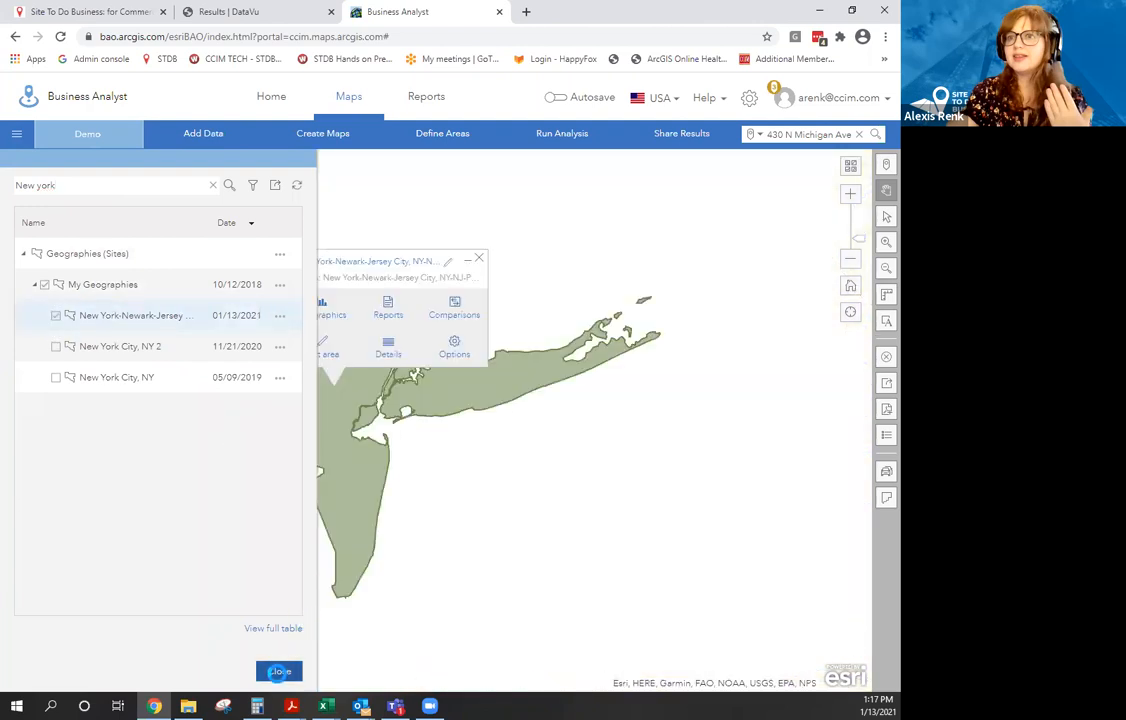
pyautogui.click(279, 671)
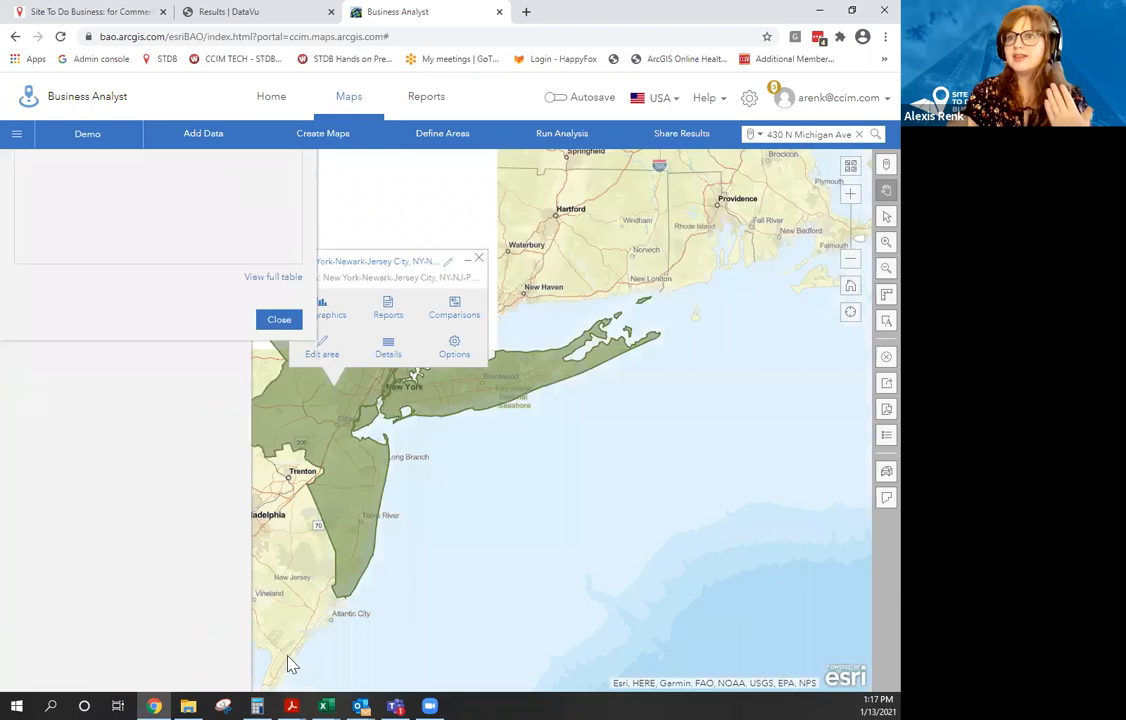
# Zoom out so both the San Francisco and New York metros show, then list analysis types.
pyautogui.scroll(-3, 433, 500)
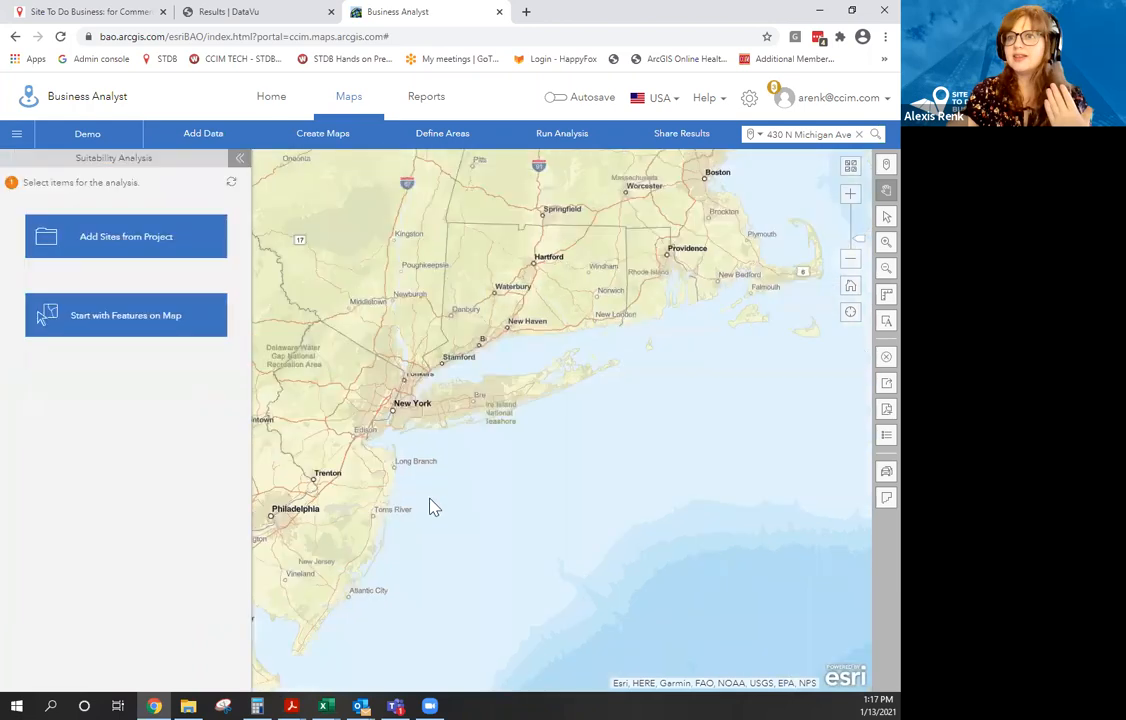
pyautogui.scroll(-2, 696, 529)
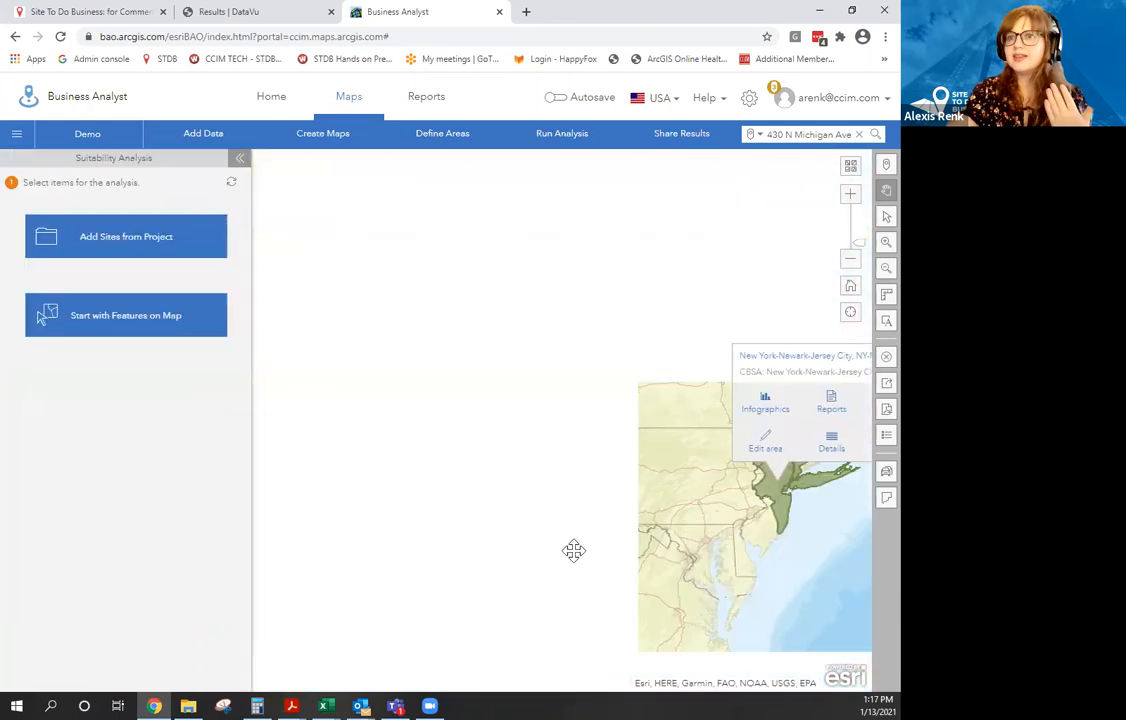
pyautogui.moveTo(382, 555); pyautogui.dragTo(527, 469)
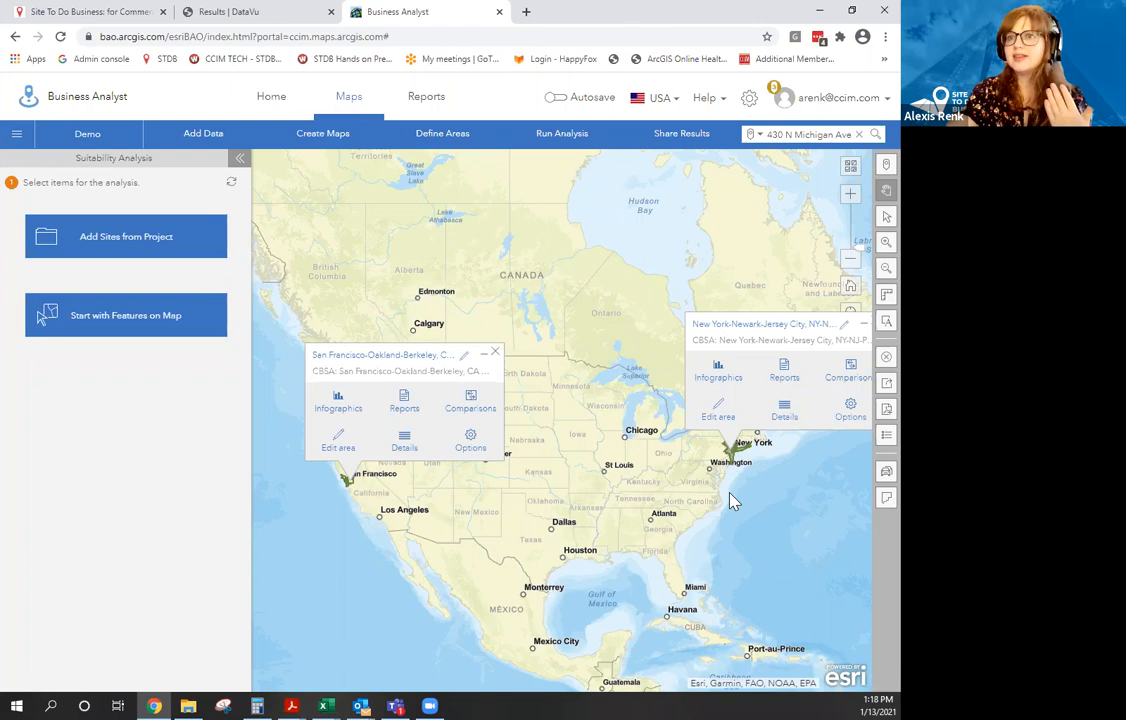
pyautogui.click(549, 148)
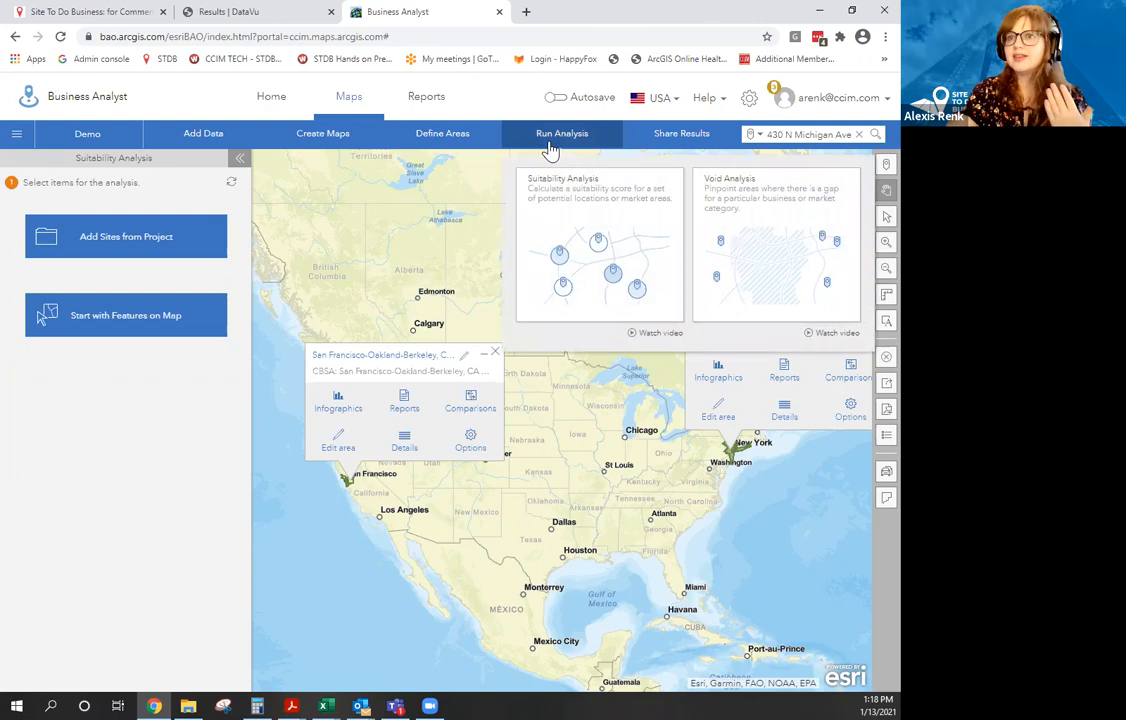
# Choose the Void Analysis card and get started with its workflow.
pyautogui.click(778, 270)
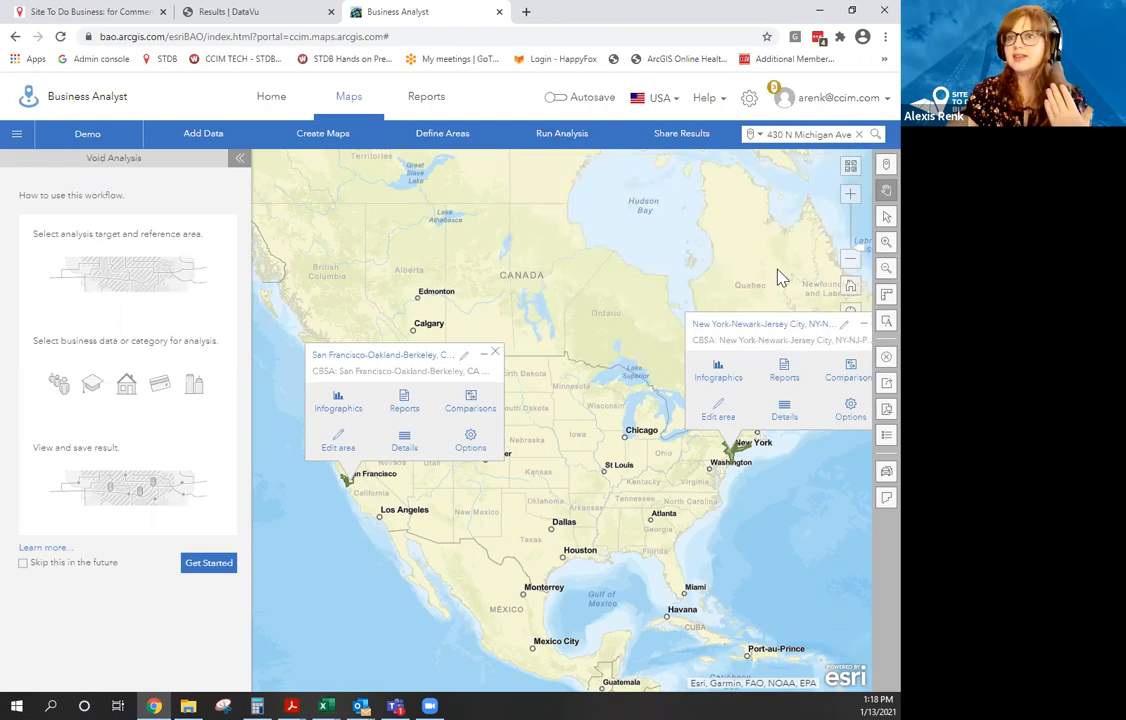
pyautogui.click(207, 563)
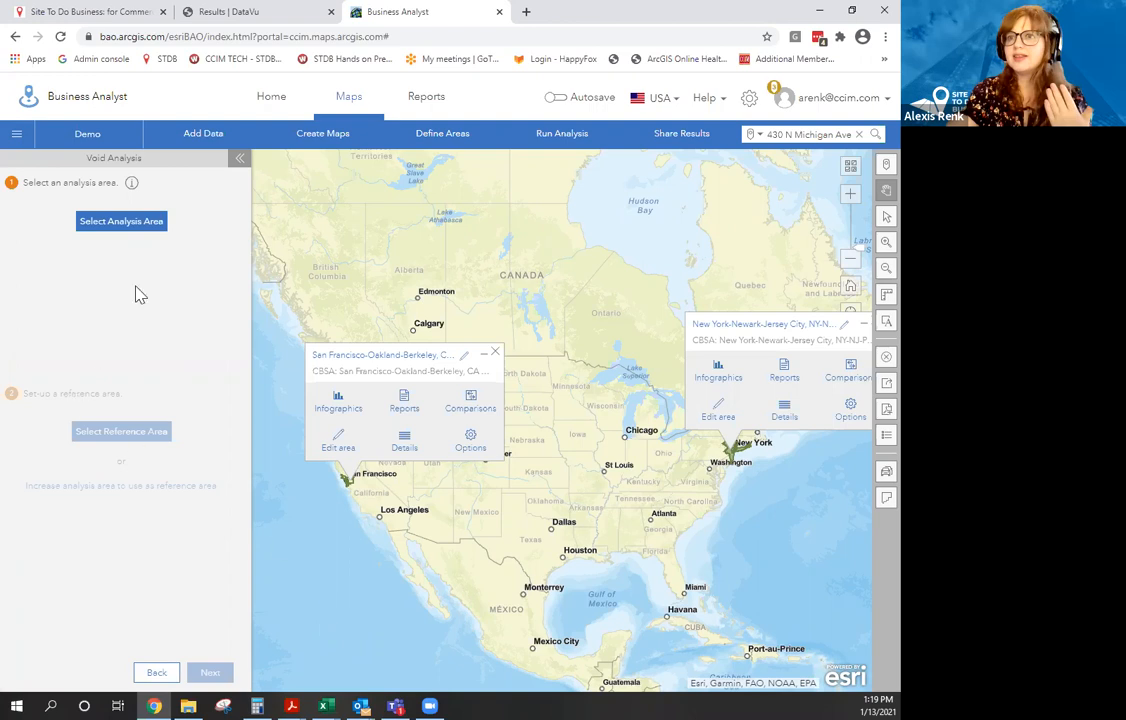
# Set the analysis area to the San Francisco metro from the areas currently on the map.
pyautogui.click(160, 246)
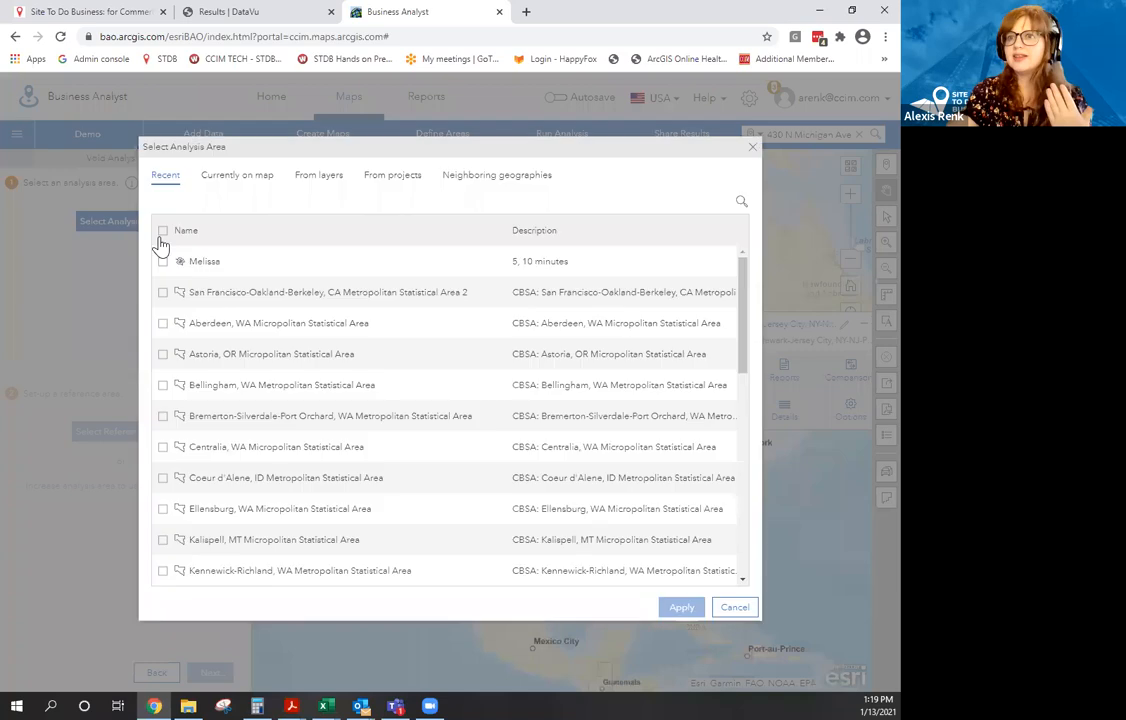
pyautogui.click(228, 180)
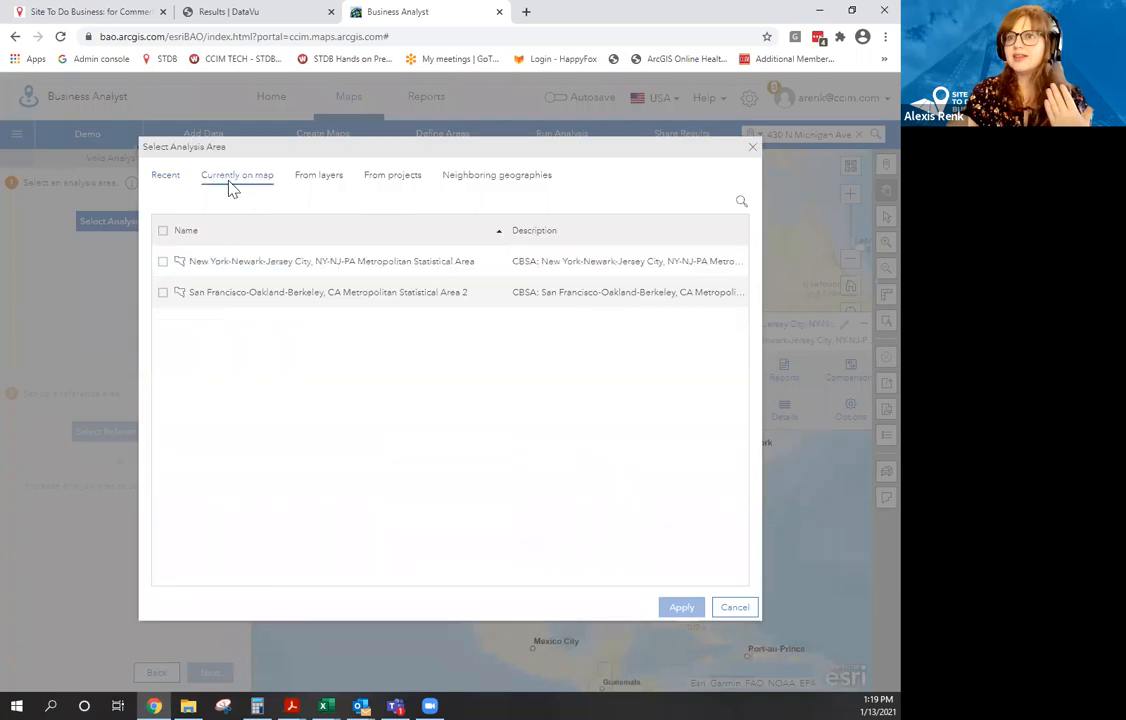
pyautogui.click(162, 293)
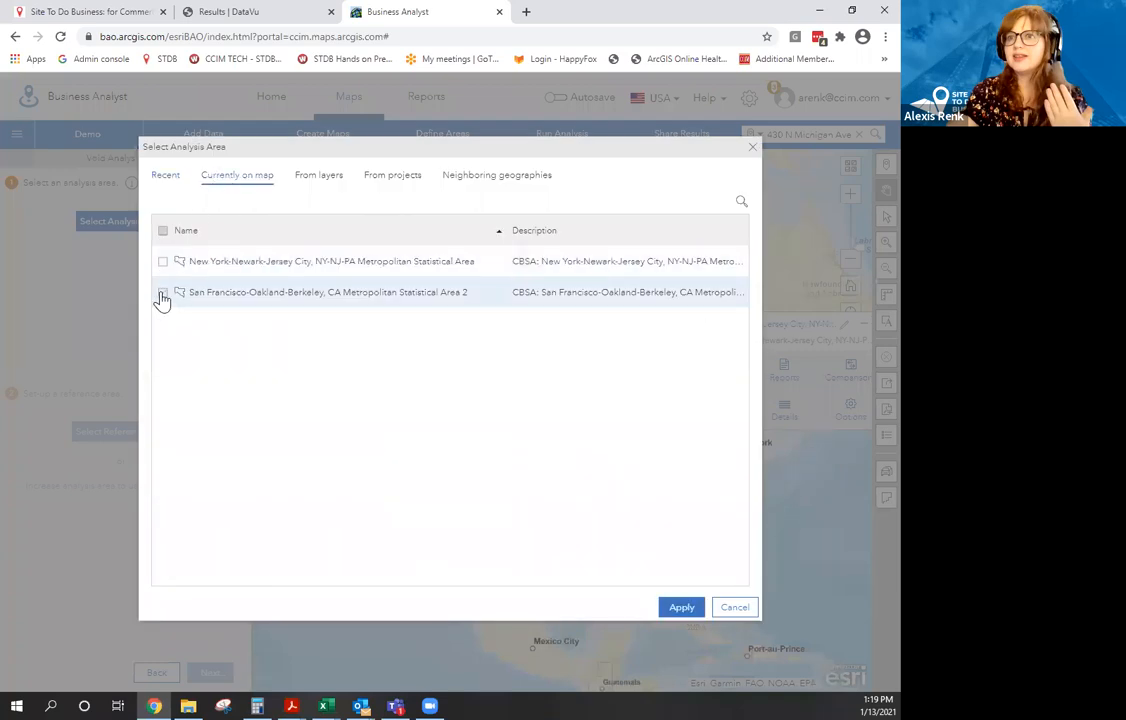
pyautogui.click(680, 609)
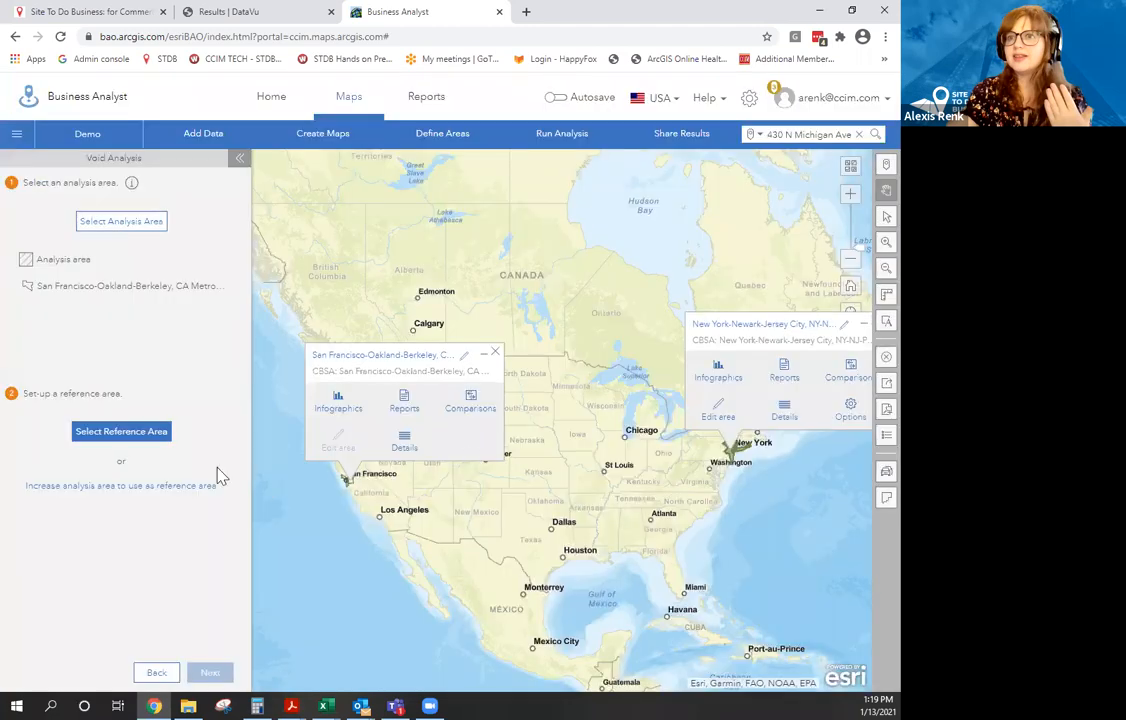
# Set the reference area to the New York metro and close both area popups.
pyautogui.click(157, 438)
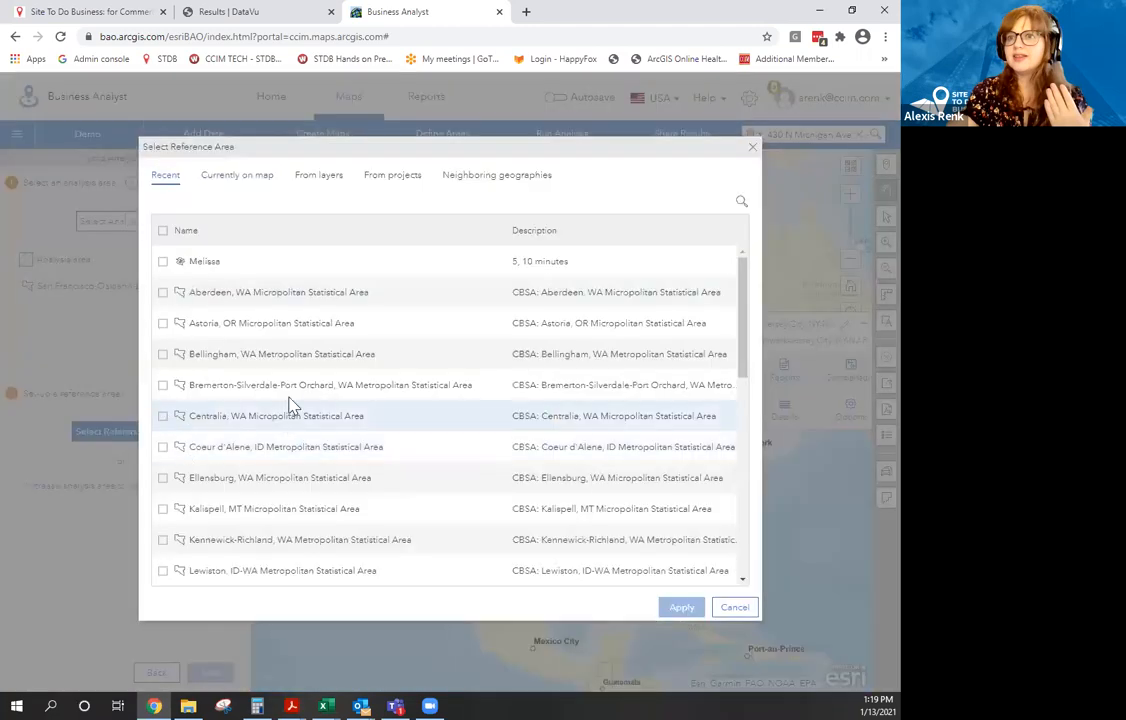
pyautogui.click(237, 184)
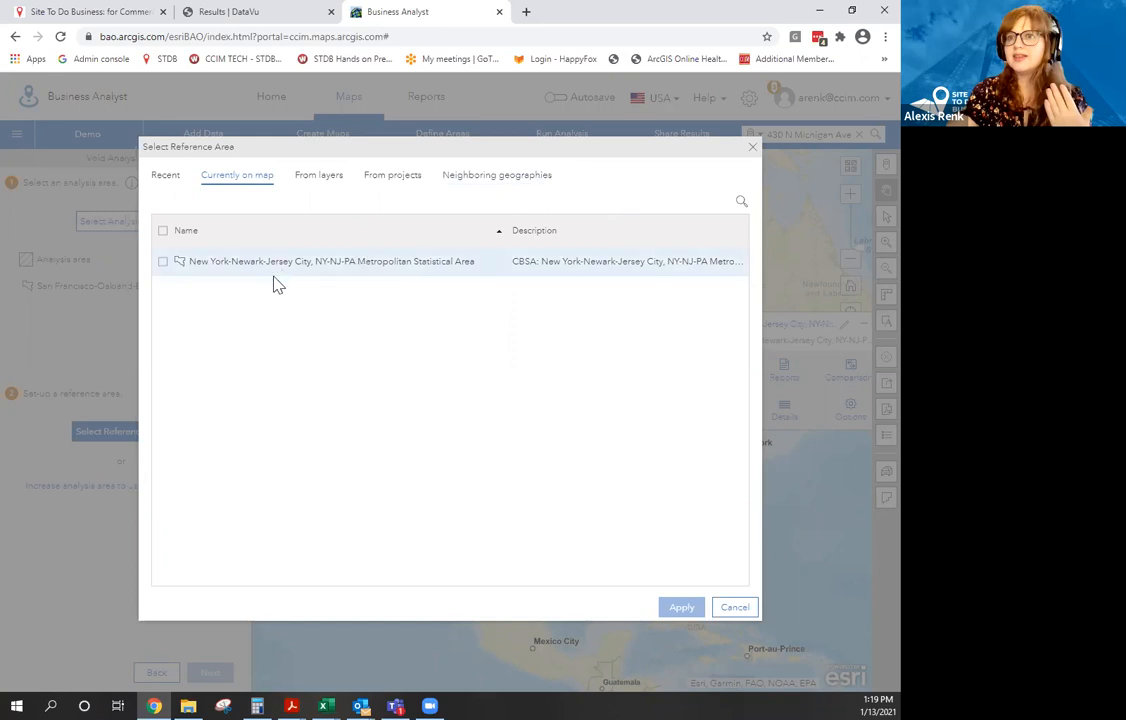
pyautogui.click(164, 264)
pyautogui.click(680, 608)
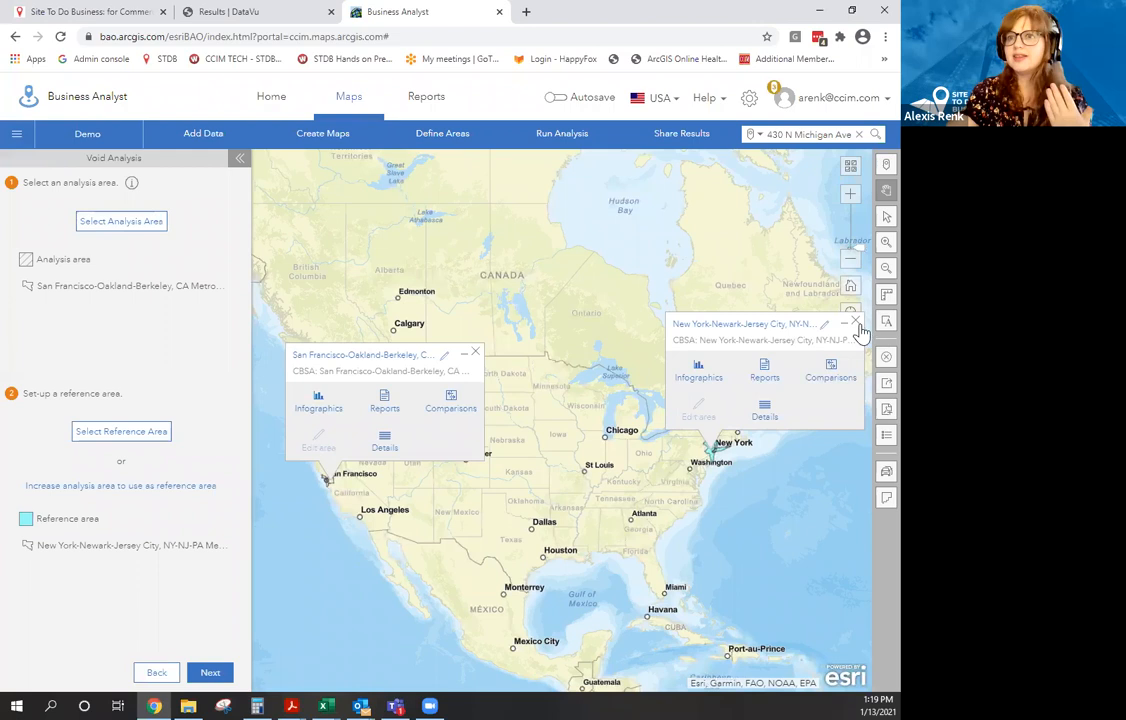
pyautogui.click(856, 322)
pyautogui.click(476, 356)
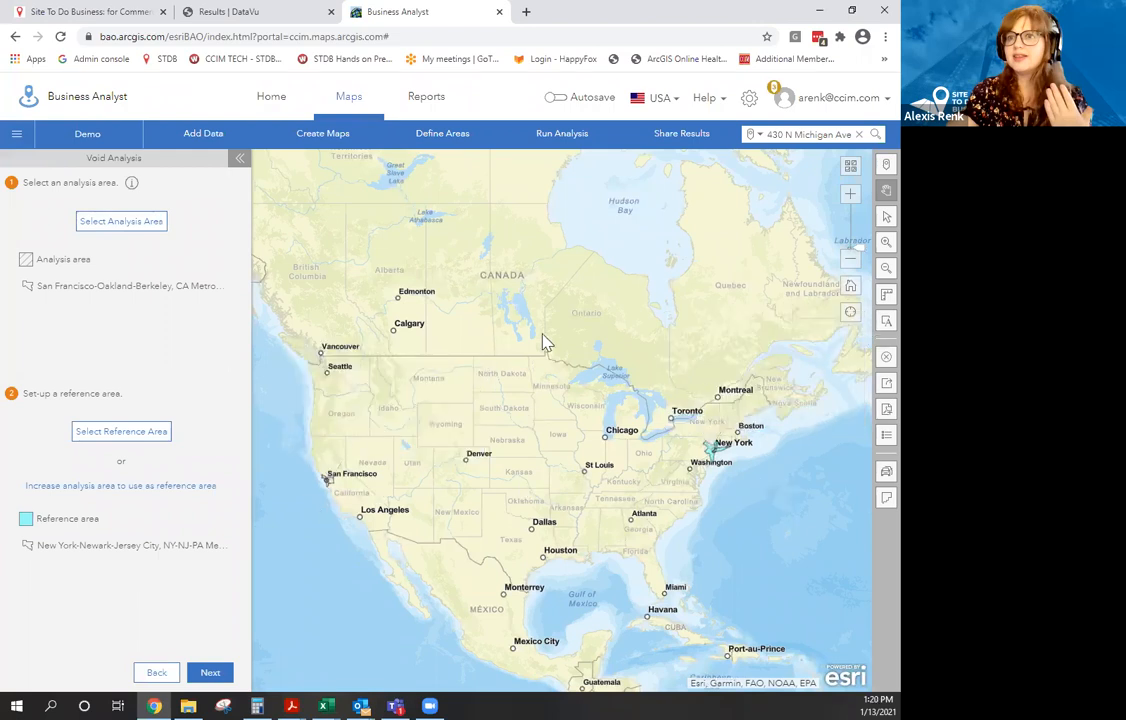
pyautogui.scroll(5, 335, 525)
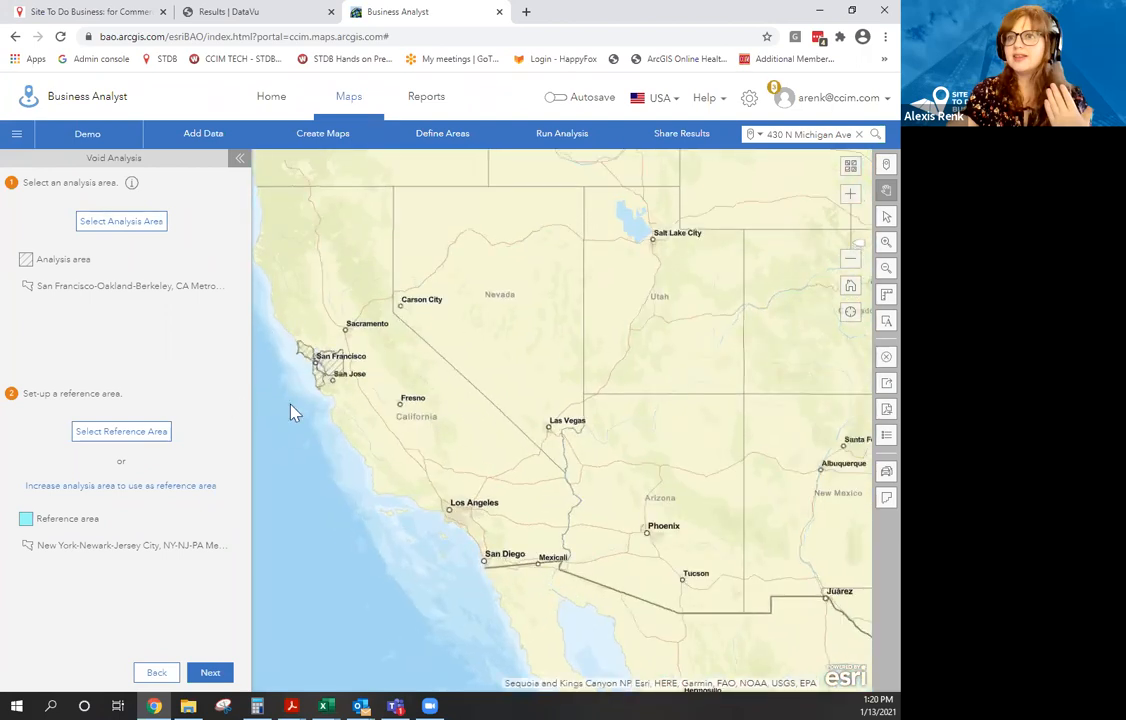
# Move to business data and choose the Food & Restaurants category.
pyautogui.click(208, 673)
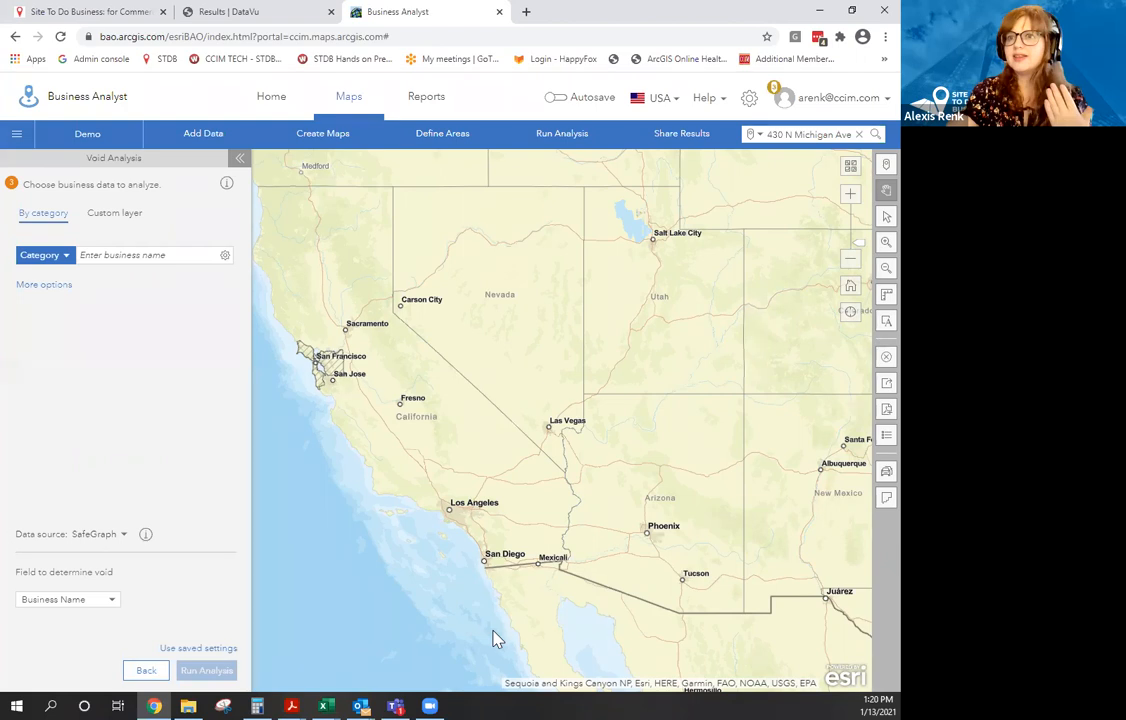
pyautogui.click(67, 258)
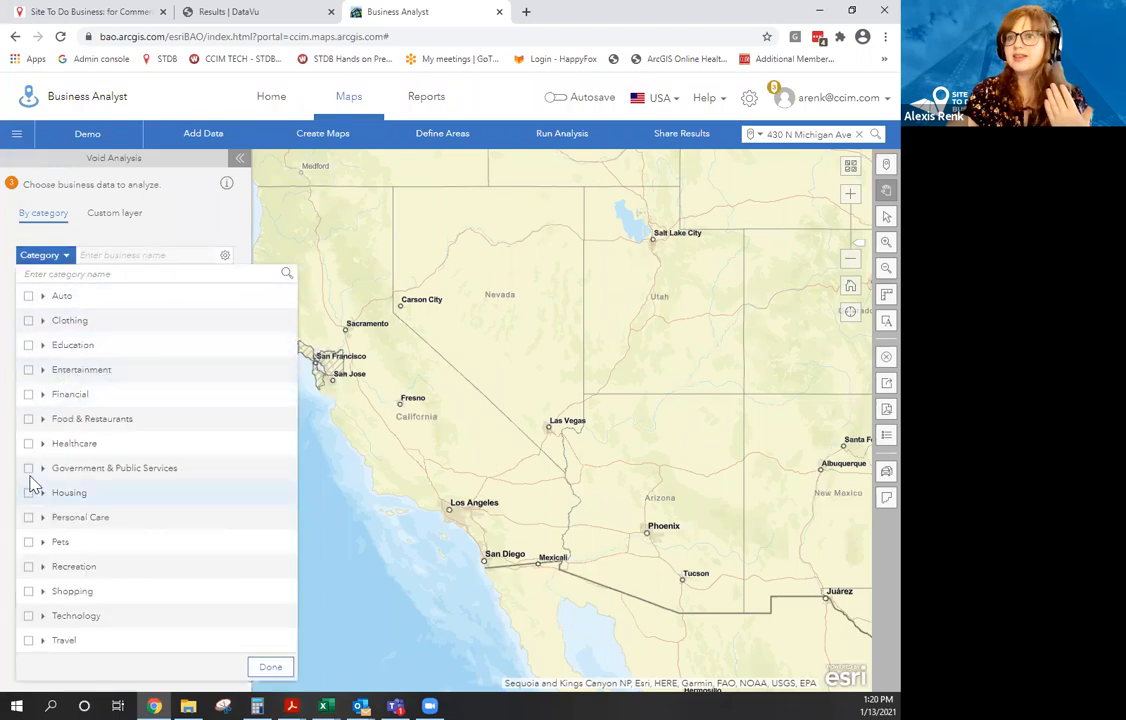
pyautogui.click(28, 420)
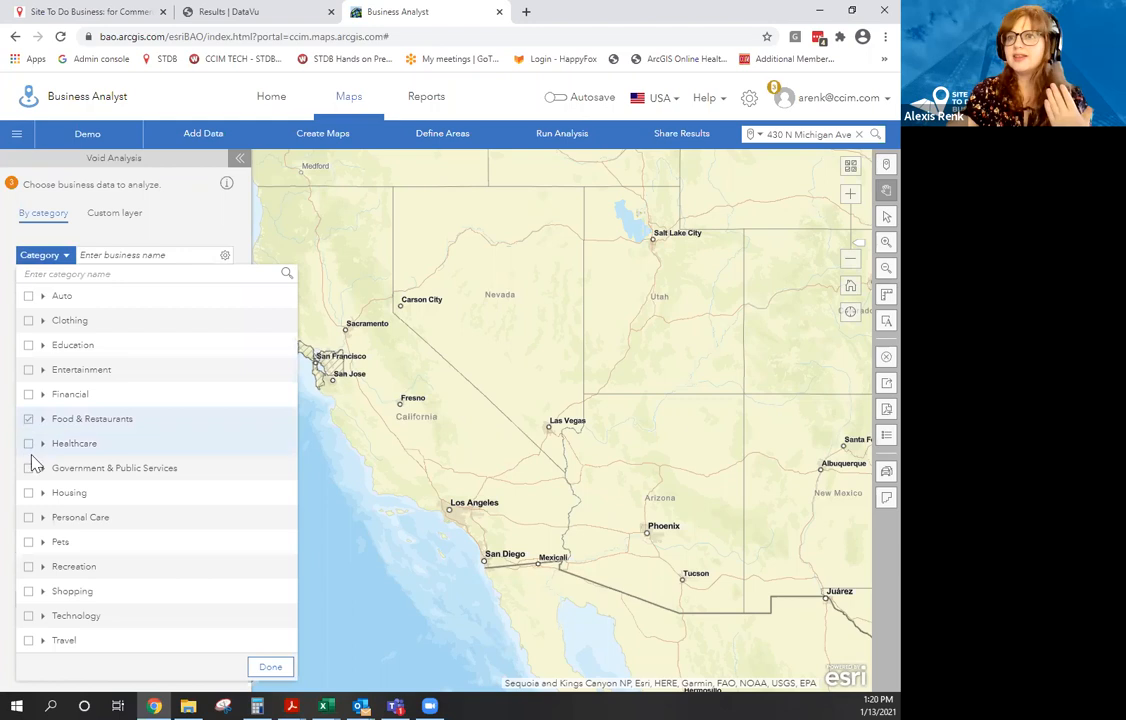
pyautogui.click(271, 668)
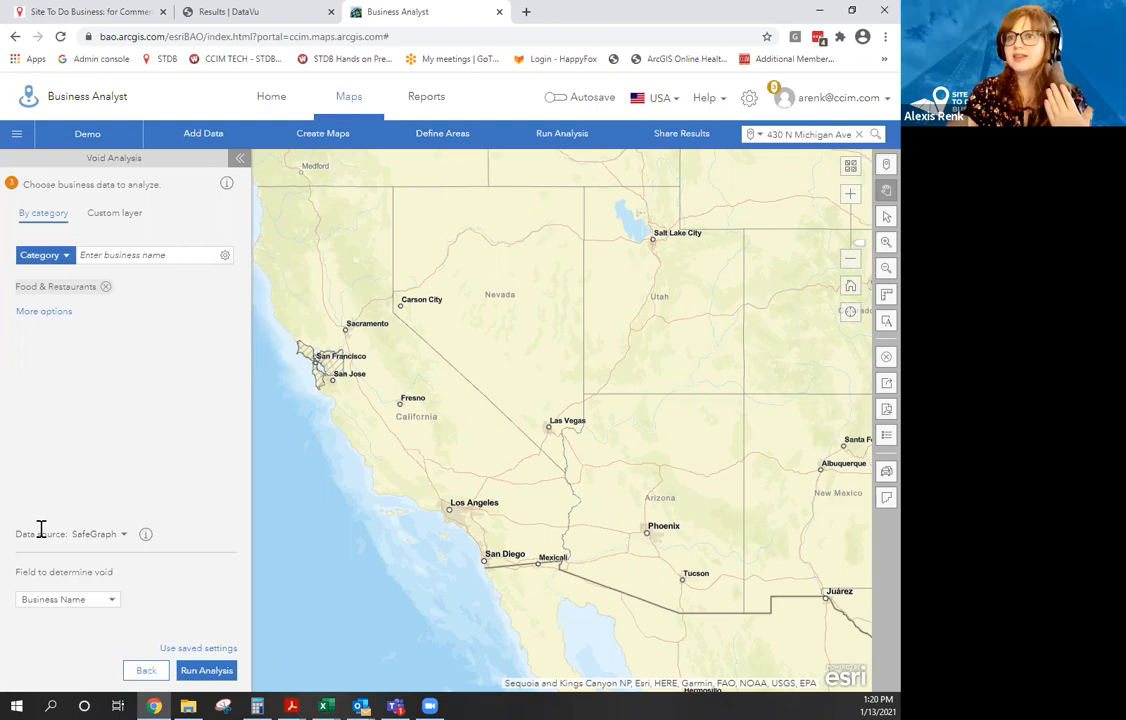
# Switch the data source to Infogroup and re-select Food & Restaurants as the category.
pyautogui.click(117, 536)
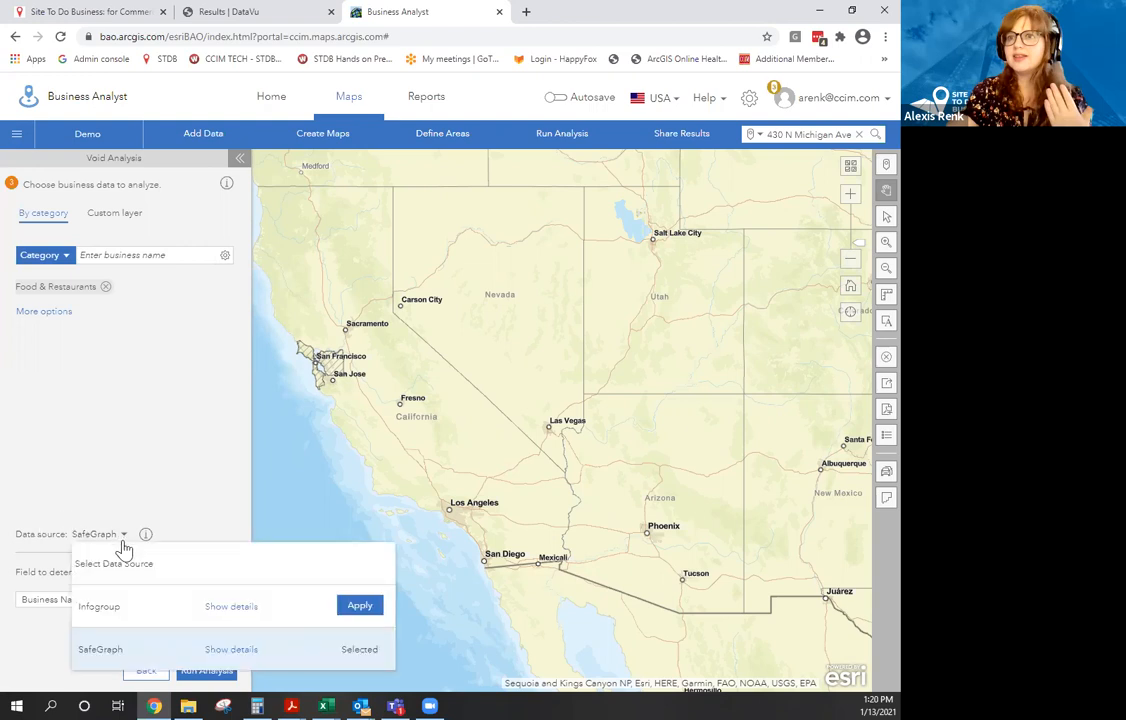
pyautogui.click(359, 607)
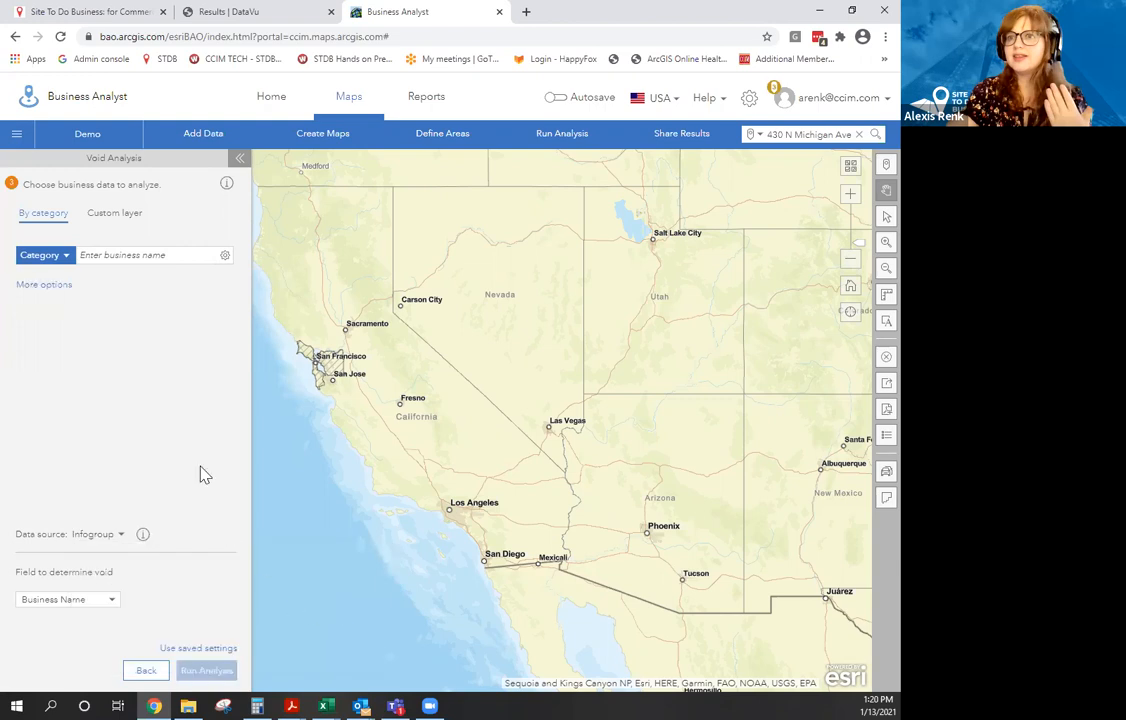
pyautogui.click(62, 257)
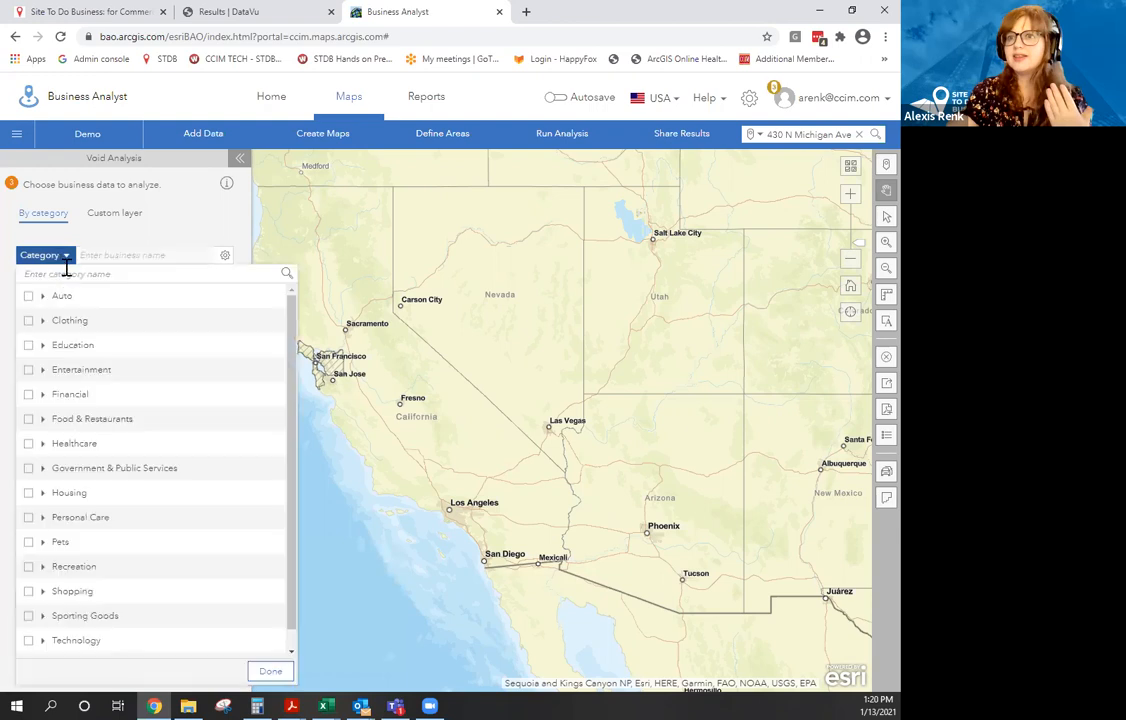
pyautogui.click(30, 420)
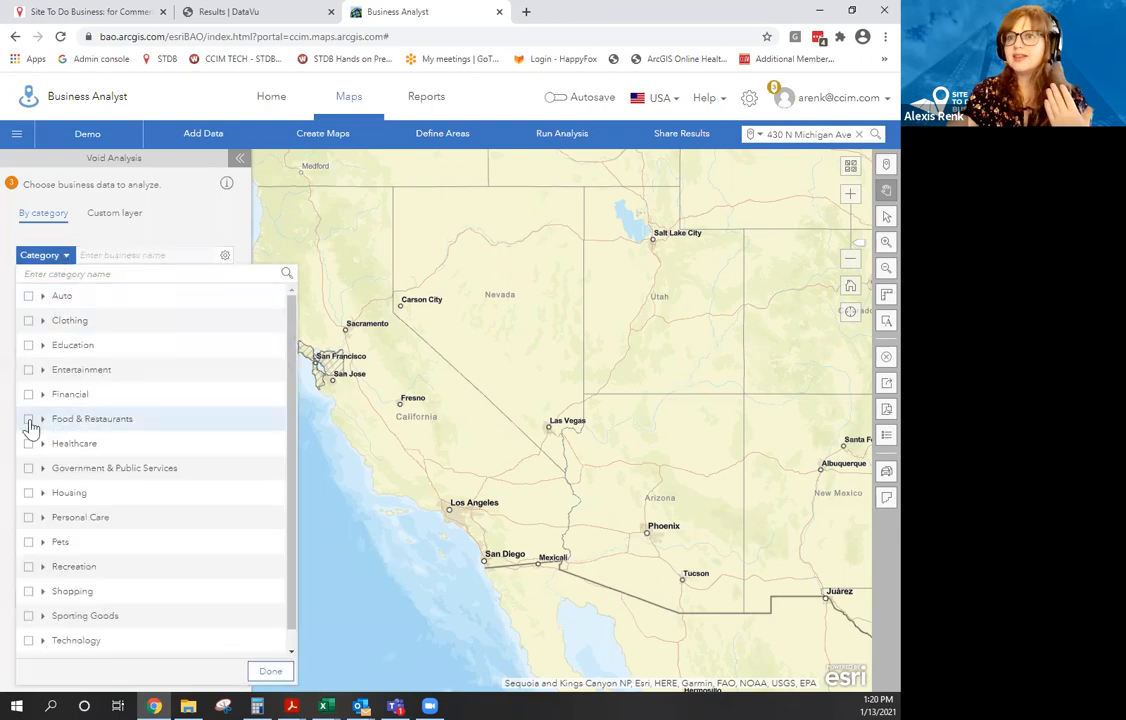
pyautogui.click(270, 671)
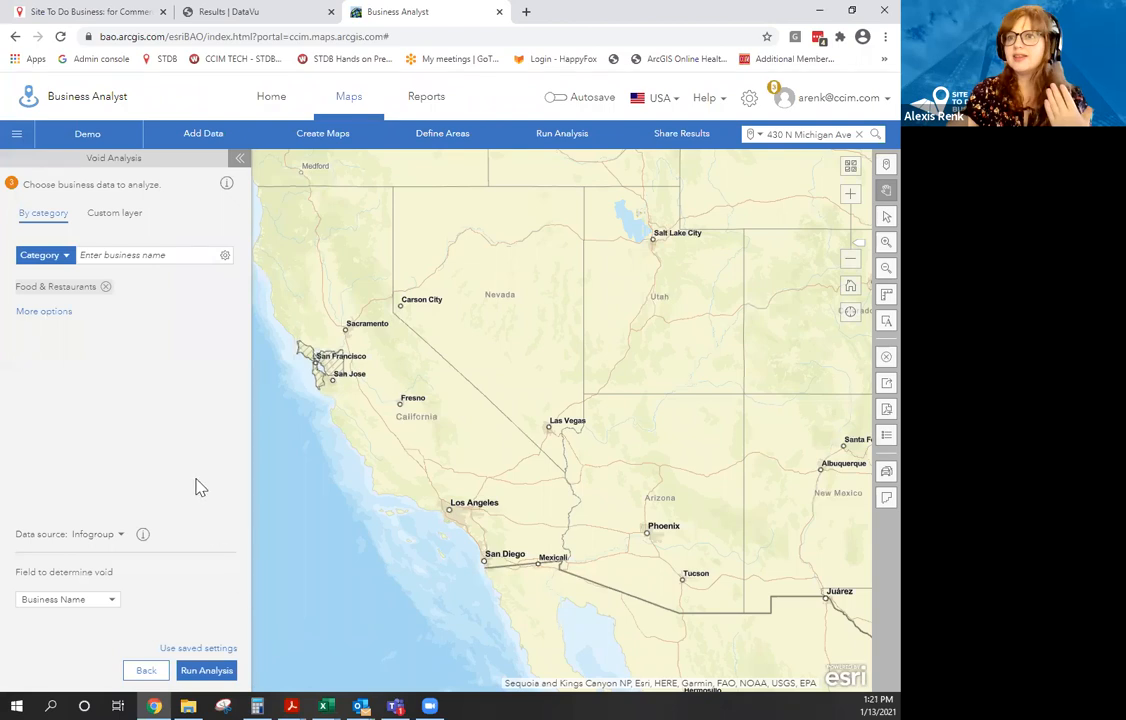
# Run the void analysis and show the results summary in the full-width table.
pyautogui.click(206, 670)
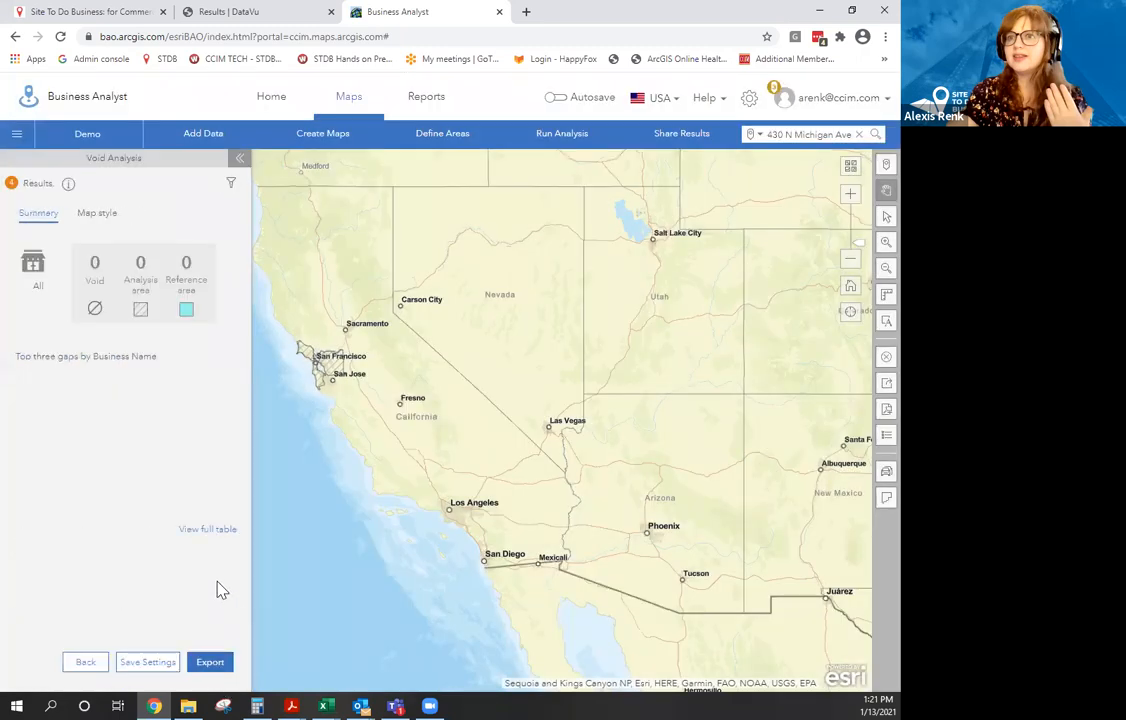
pyautogui.click(97, 213)
pyautogui.click(48, 222)
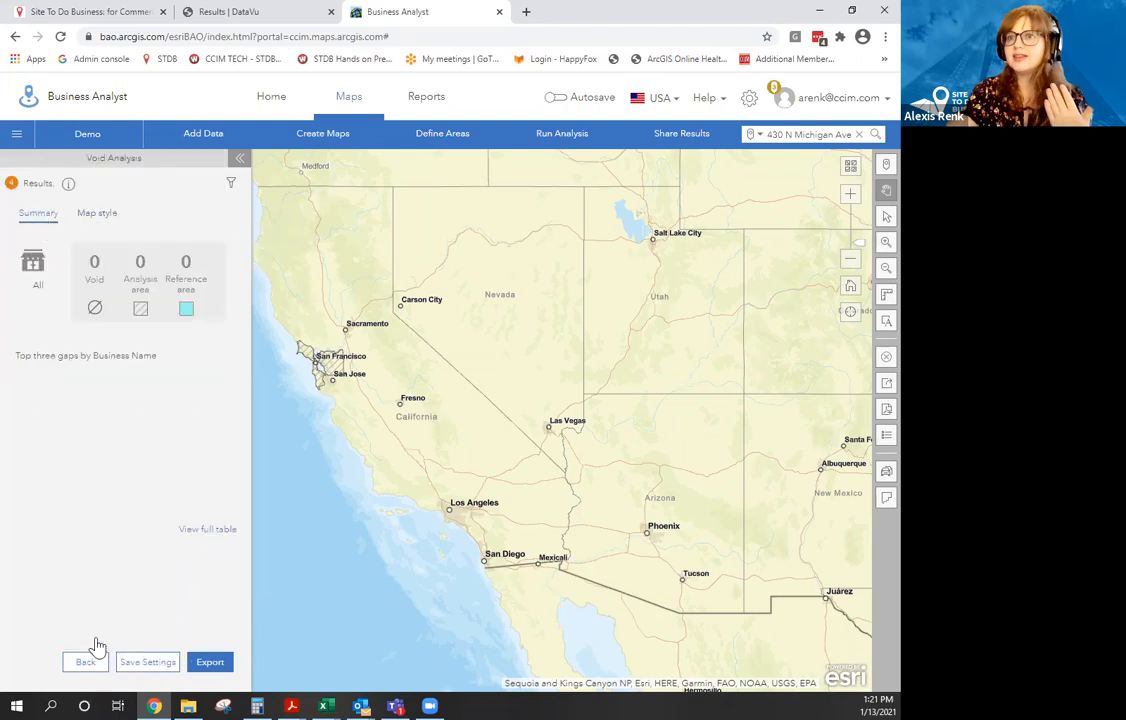
pyautogui.click(203, 530)
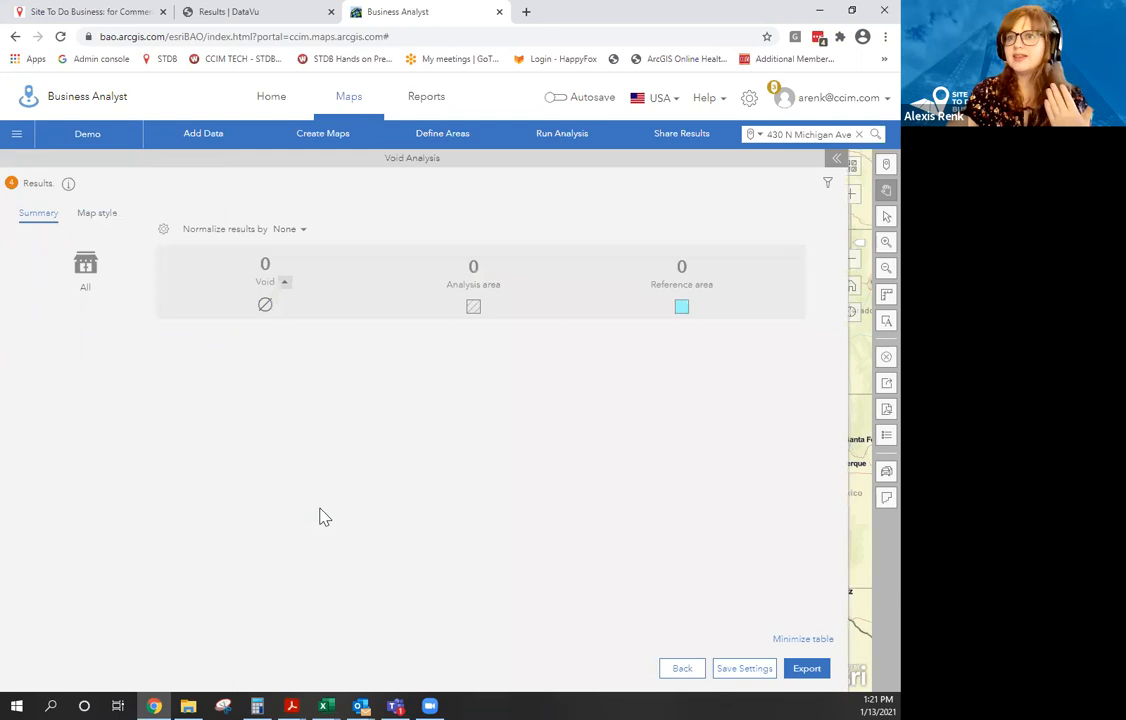